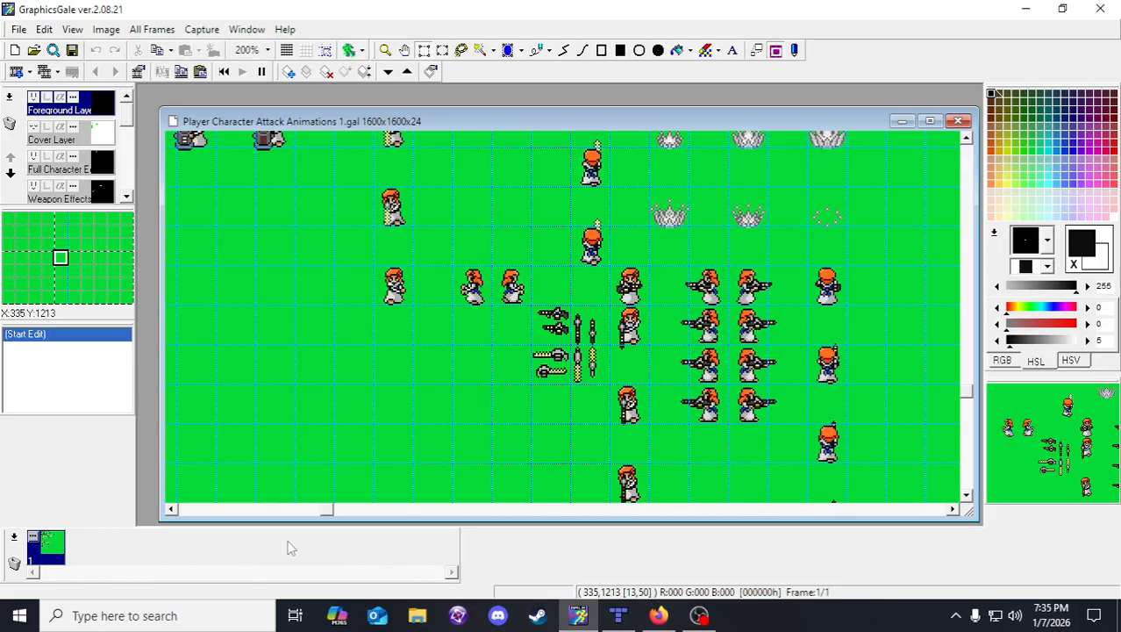
- Examine the character attack poses, weapon sprites and effect sprites across the Player Character Attack Animations 1 sheet
{"action": "scroll", "coordinate": [526, 197], "scroll_direction": "down", "scroll_amount": 2}
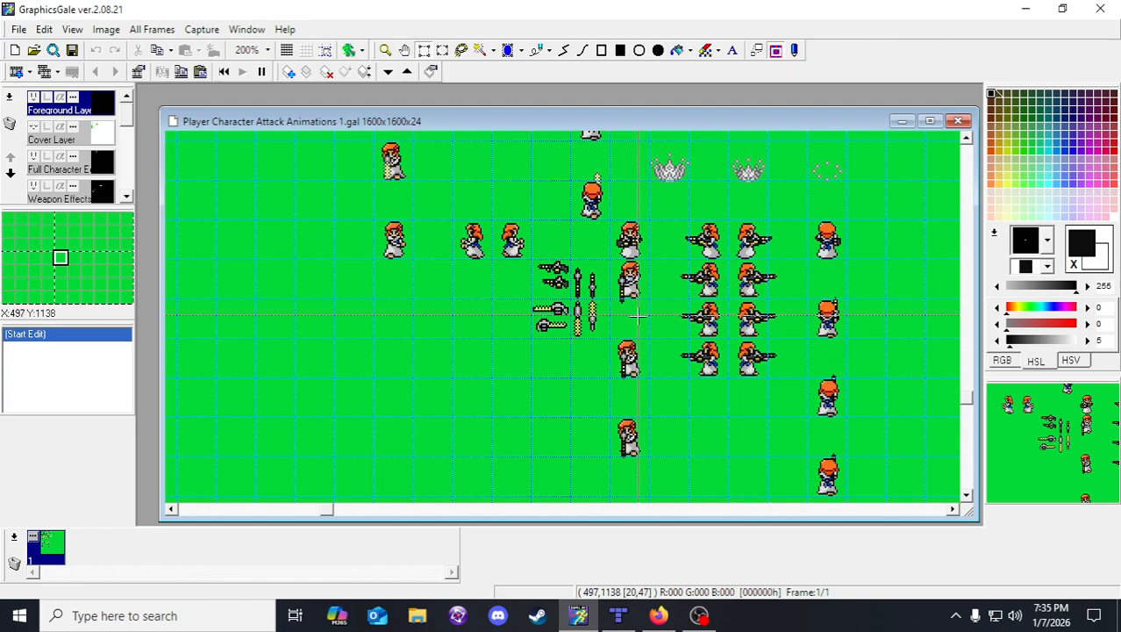
{"action": "scroll", "coordinate": [638, 318], "scroll_direction": "up", "scroll_amount": 2}
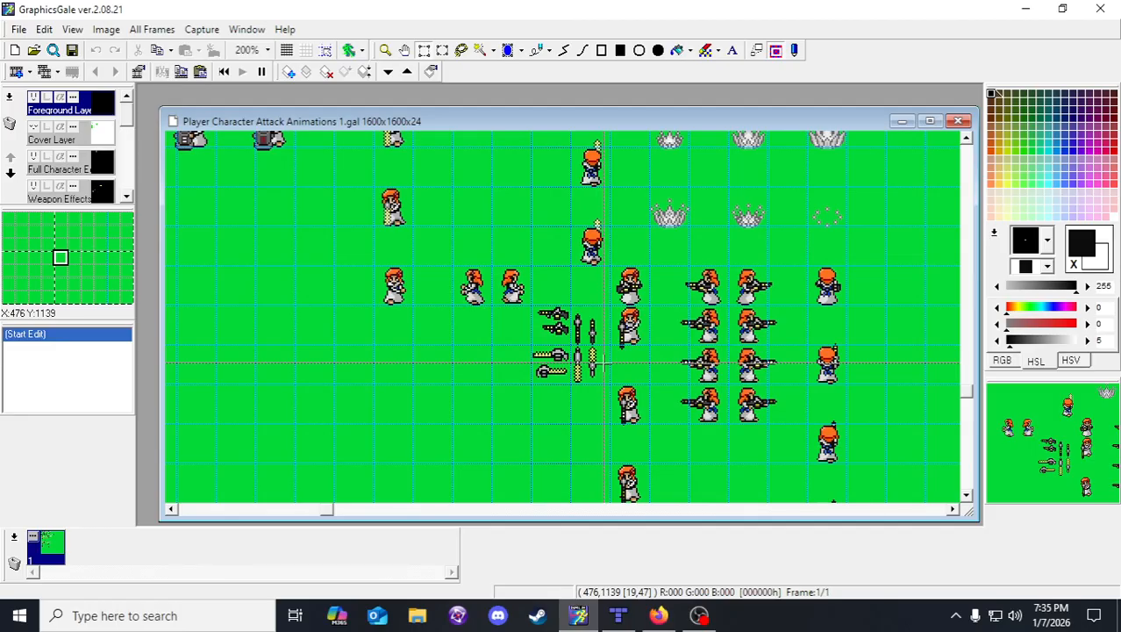
{"action": "scroll", "coordinate": [602, 362], "scroll_direction": "down", "scroll_amount": 2}
{"action": "scroll", "coordinate": [570, 362], "scroll_direction": "right", "scroll_amount": 2}
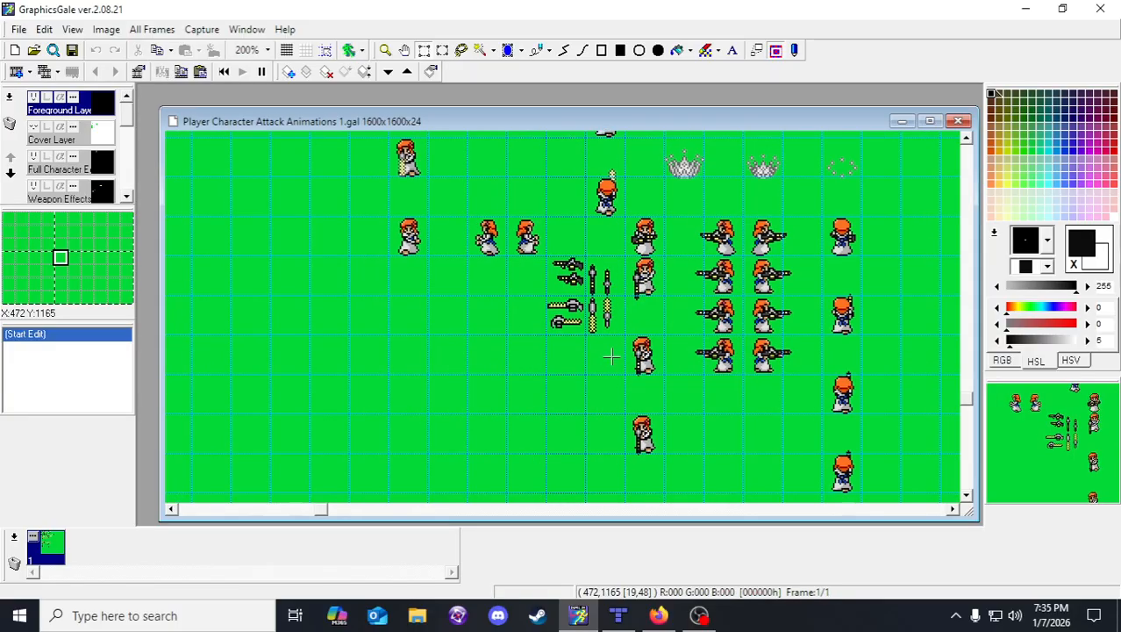
{"action": "scroll", "coordinate": [538, 362], "scroll_direction": "right", "scroll_amount": 2}
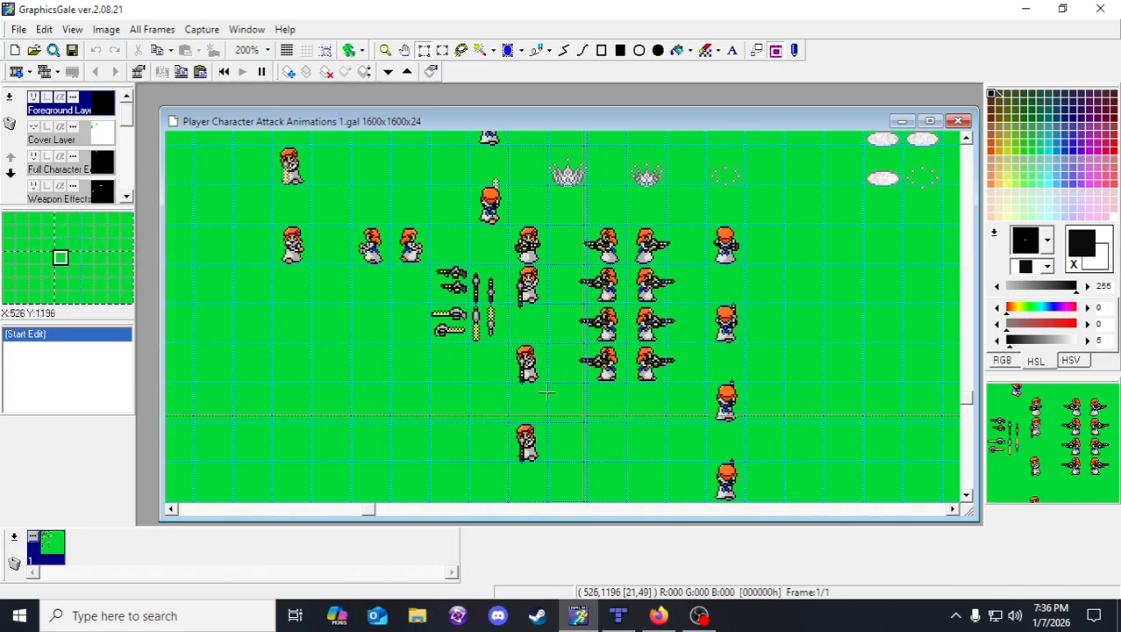
{"action": "scroll", "coordinate": [660, 447], "scroll_direction": "up", "scroll_amount": 1}
{"action": "scroll", "coordinate": [660, 446], "scroll_direction": "up", "scroll_amount": 7}
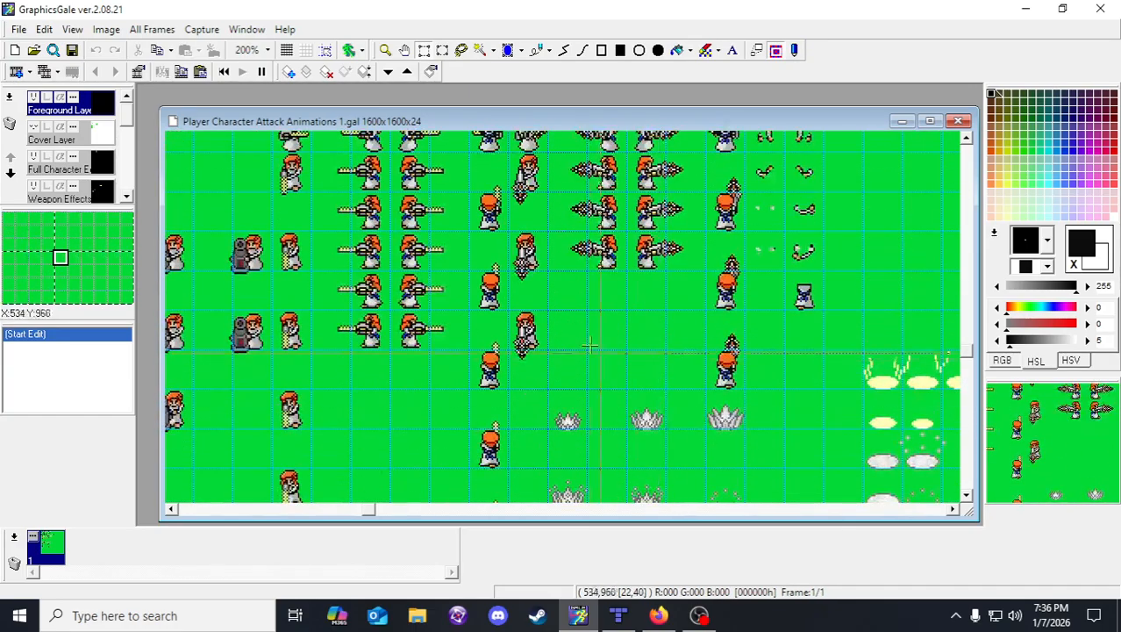
{"action": "left_click", "coordinate": [385, 50]}
{"action": "right_click", "coordinate": [564, 289]}
{"action": "scroll", "coordinate": [527, 281], "scroll_direction": "up", "scroll_amount": 6}
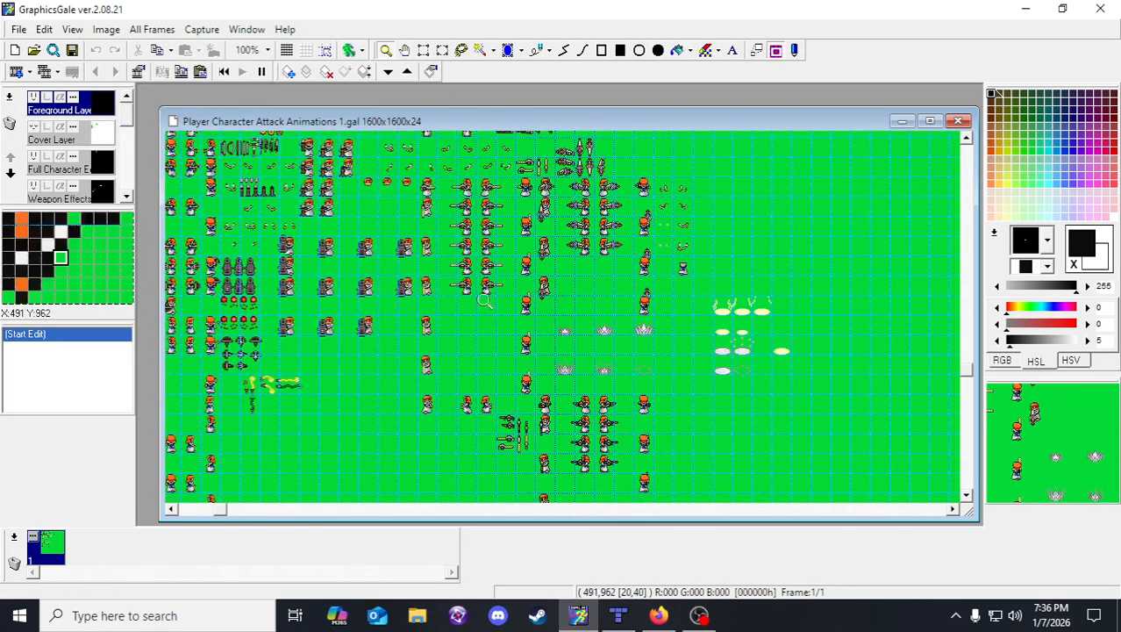
{"action": "scroll", "coordinate": [363, 230], "scroll_direction": "up", "scroll_amount": 6}
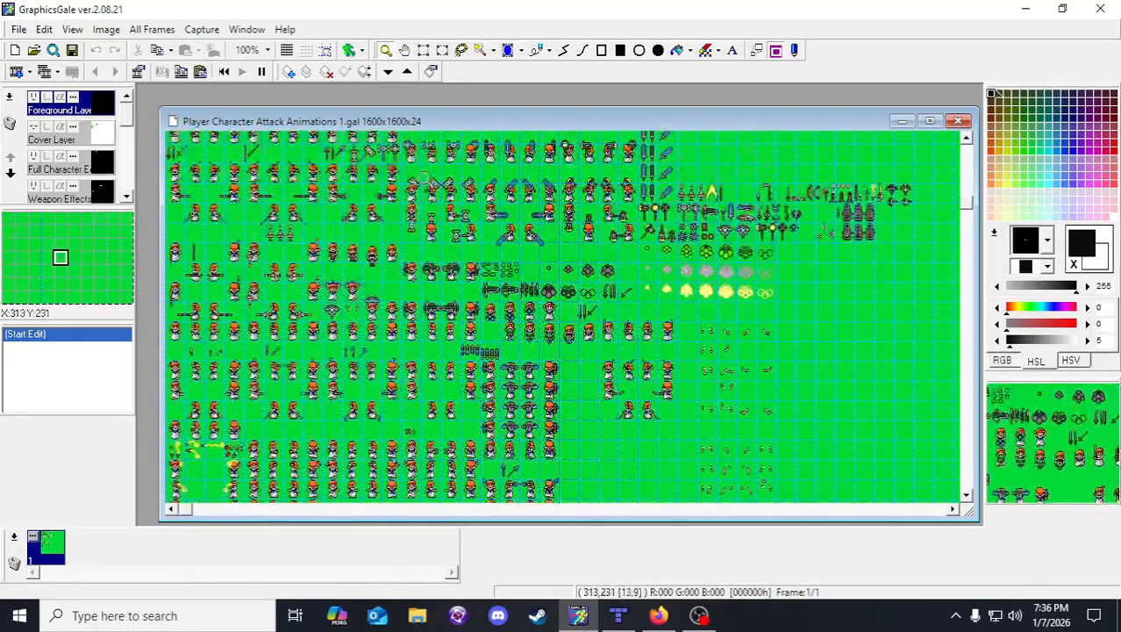
{"action": "scroll", "coordinate": [452, 255], "scroll_direction": "down", "scroll_amount": 7}
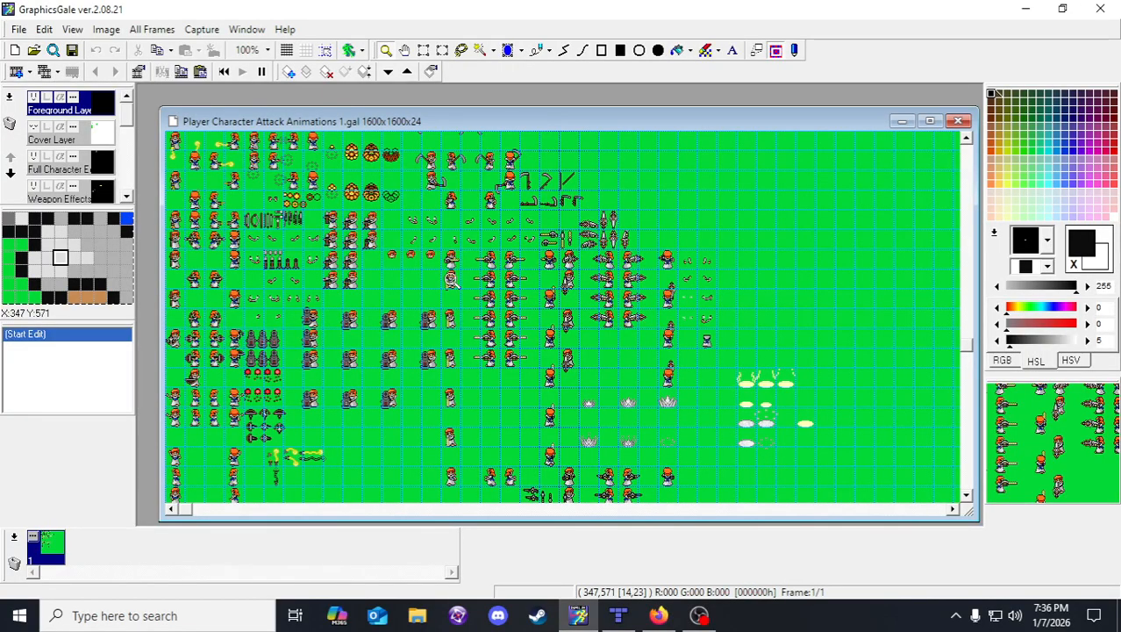
{"action": "scroll", "coordinate": [451, 289], "scroll_direction": "down", "scroll_amount": 10}
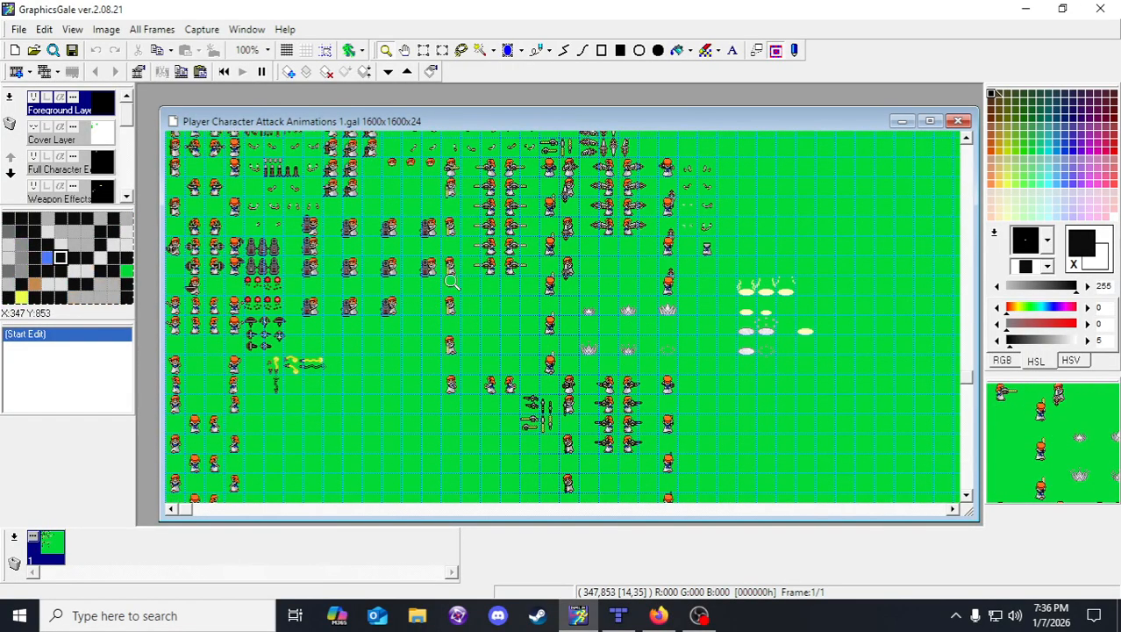
{"action": "left_click", "coordinate": [455, 323]}
{"action": "scroll", "coordinate": [553, 326], "scroll_direction": "down", "scroll_amount": 2}
{"action": "scroll", "coordinate": [611, 325], "scroll_direction": "right", "scroll_amount": 2}
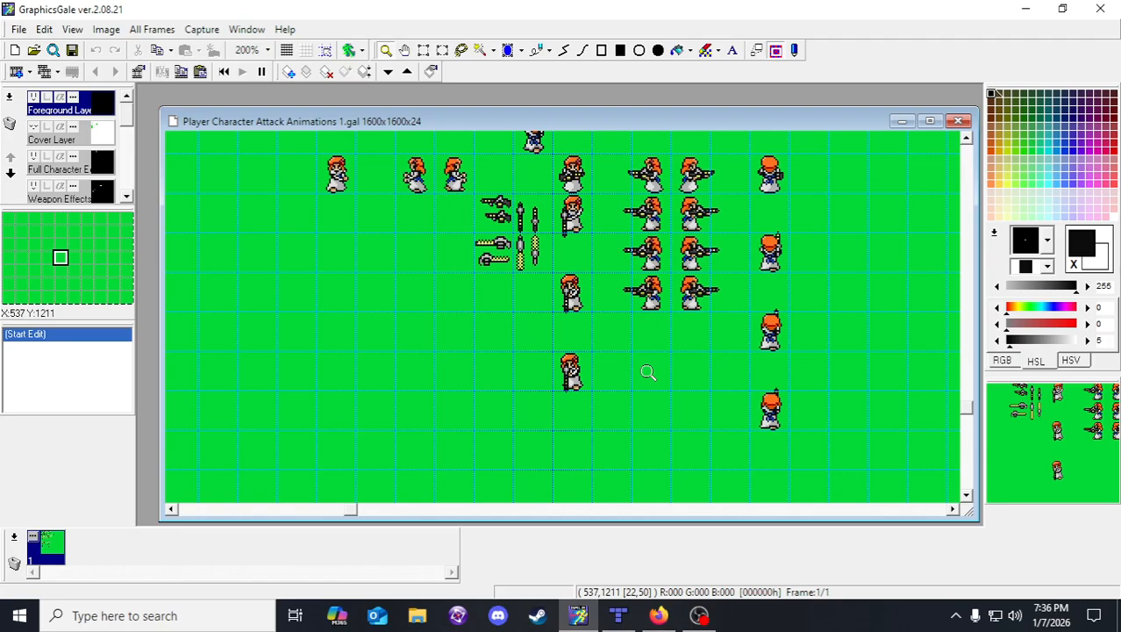
{"action": "left_click", "coordinate": [424, 50]}
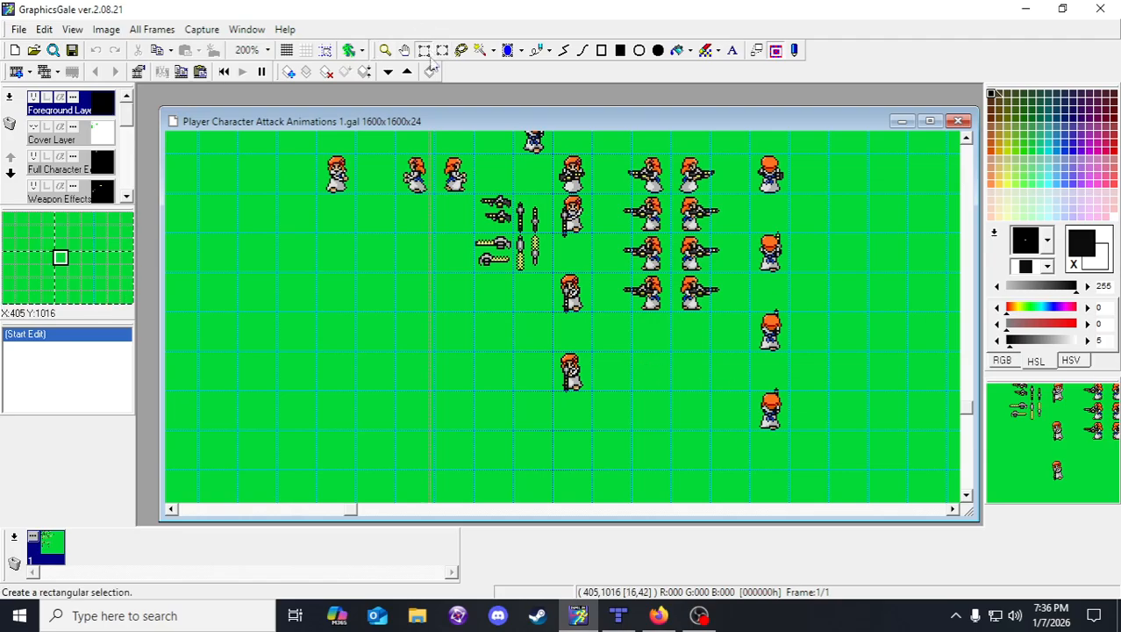
- Switch to Tiled and compare the Prison of Vidar Tilemap 1-1 Outline map with the Almeta's Garden 1-1 Outline map
{"action": "left_click", "coordinate": [617, 621]}
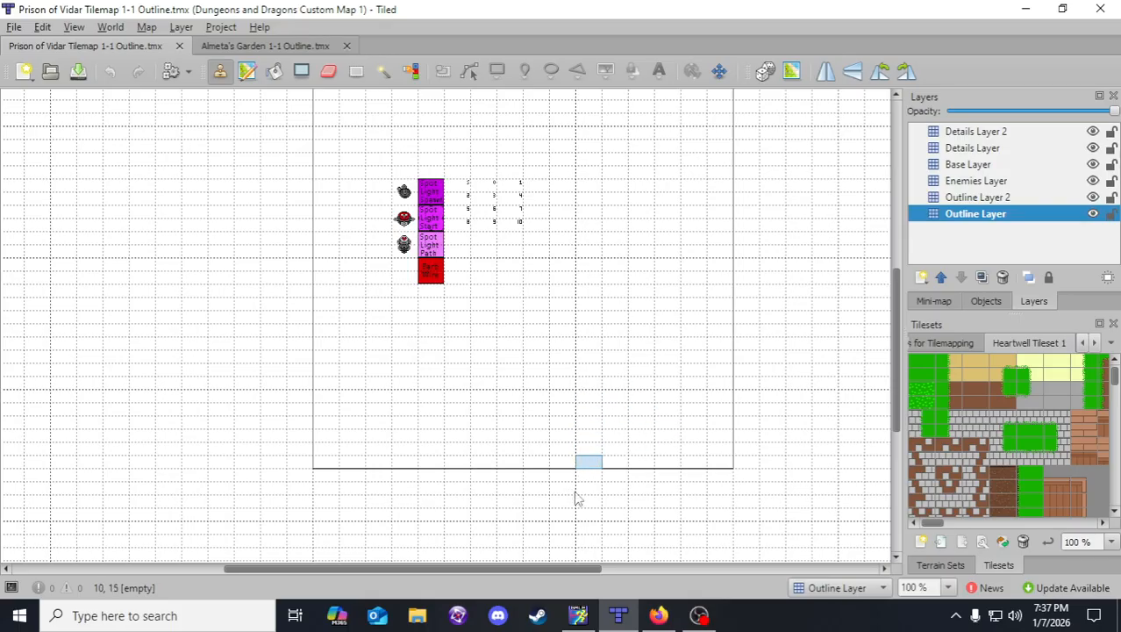
{"action": "scroll", "coordinate": [579, 492], "scroll_direction": "up", "scroll_amount": 2}
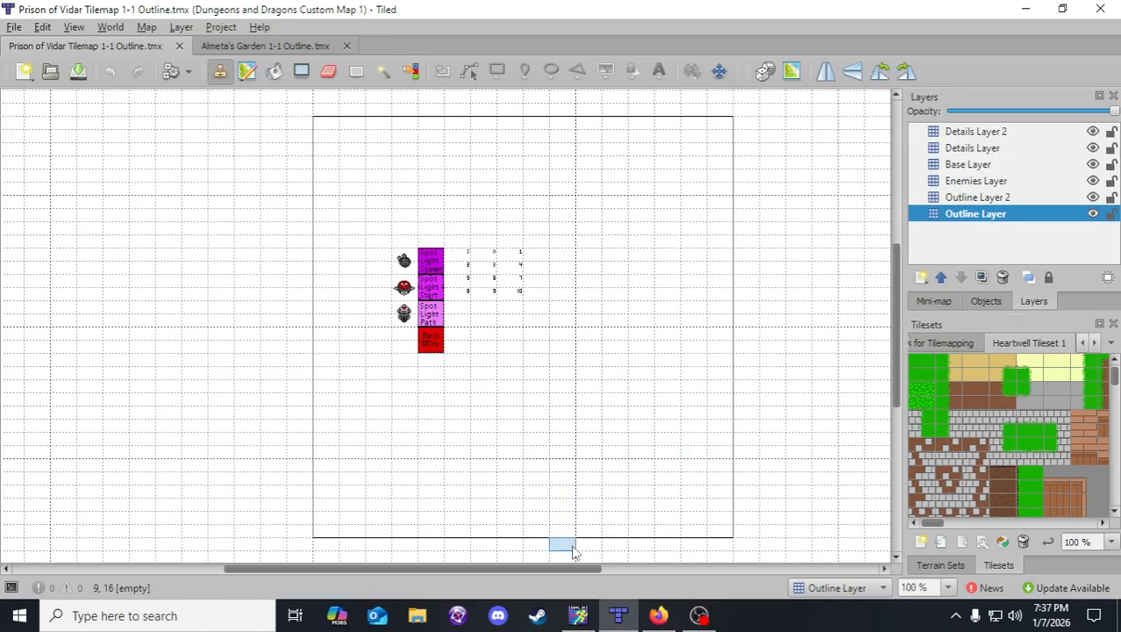
{"action": "left_click_drag", "start_coordinate": [579, 567], "coordinate": [608, 575]}
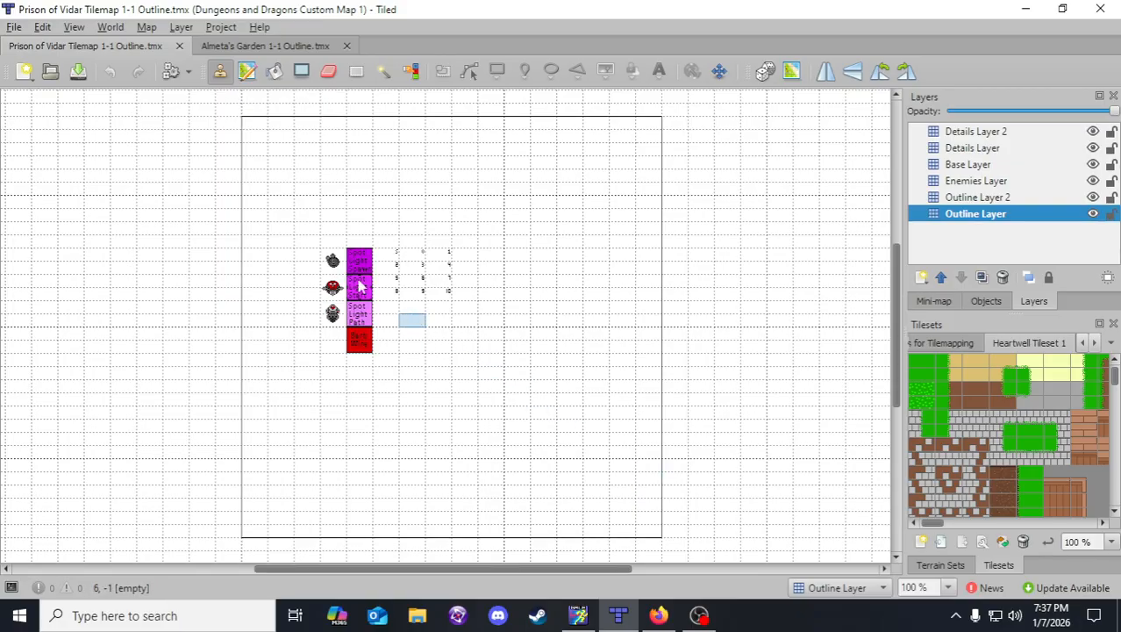
{"action": "scroll", "coordinate": [386, 268], "scroll_direction": "down", "scroll_amount": 1}
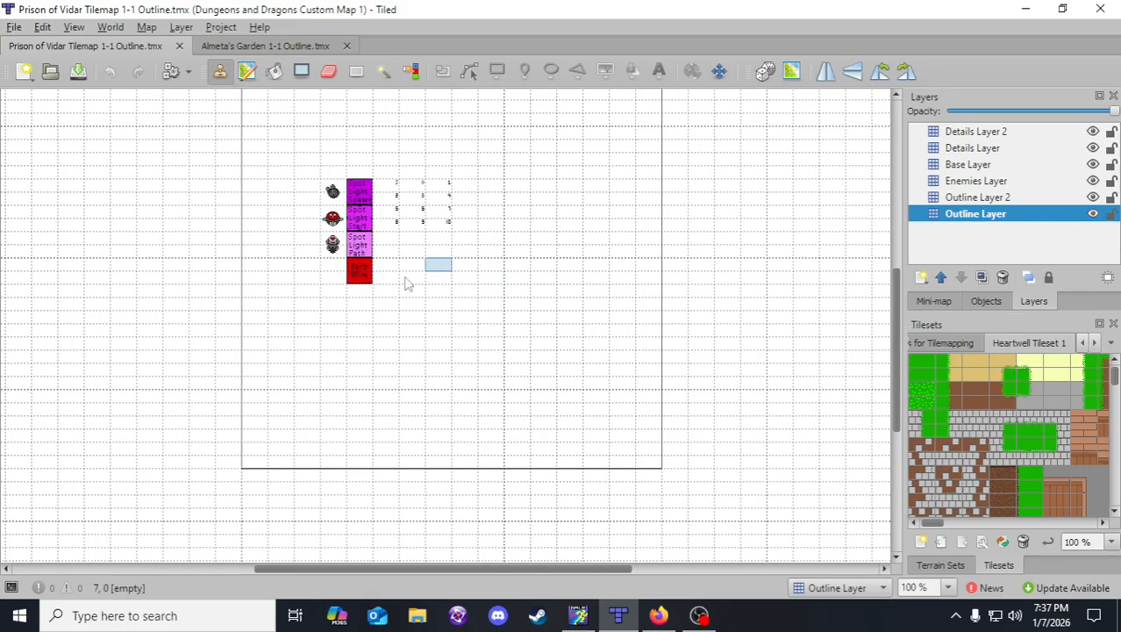
{"action": "scroll", "coordinate": [276, 321], "scroll_direction": "up", "scroll_amount": 1}
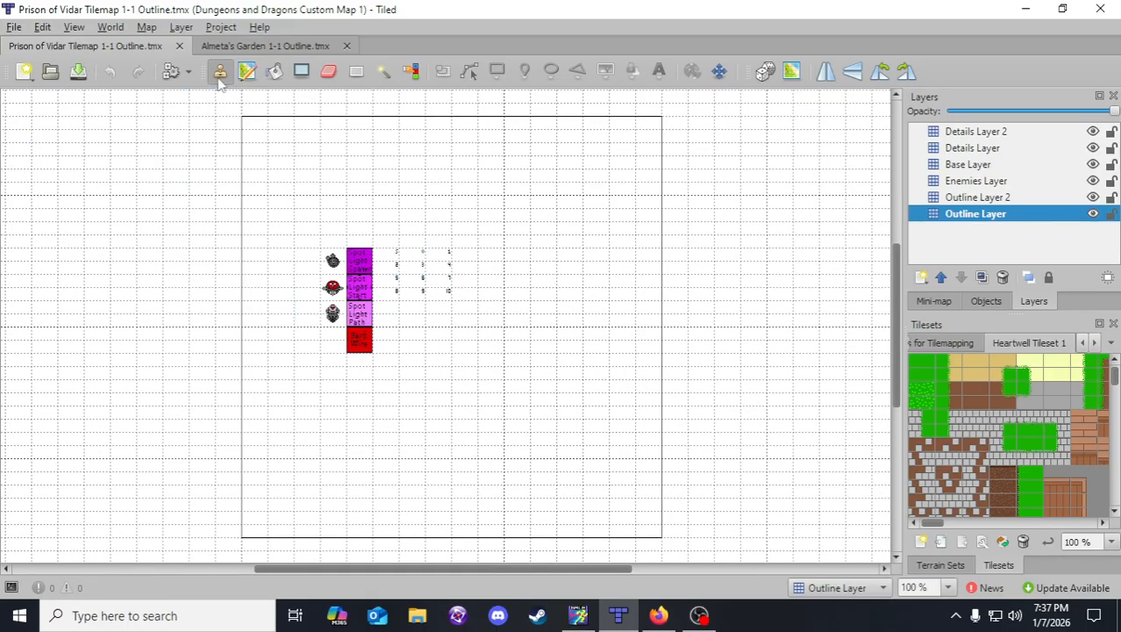
{"action": "left_click", "coordinate": [264, 45]}
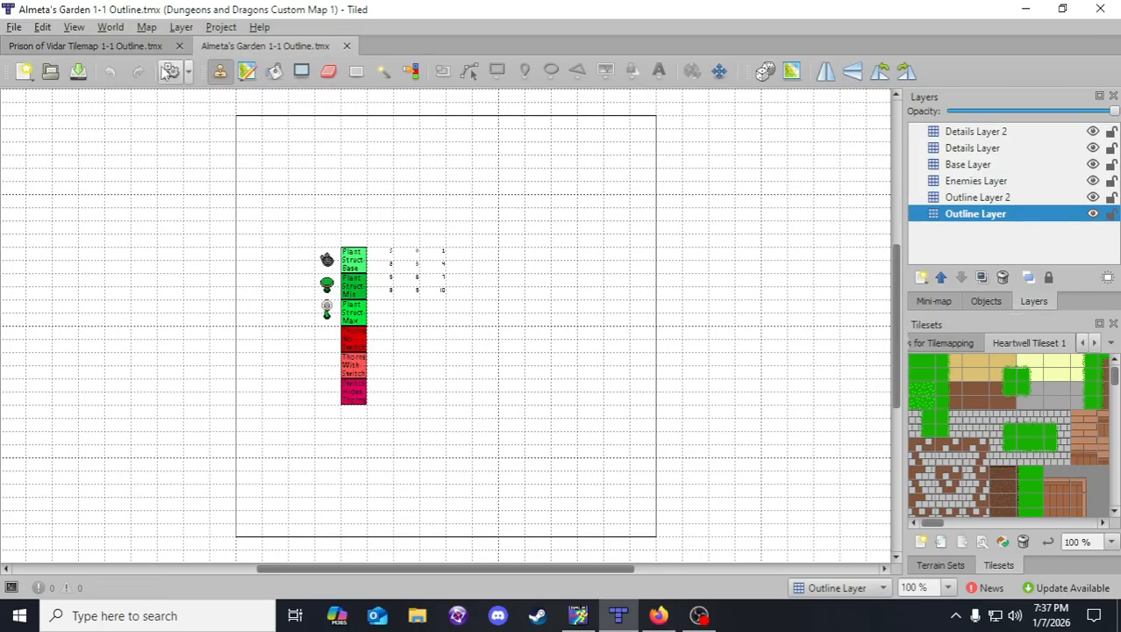
{"action": "left_click", "coordinate": [107, 46]}
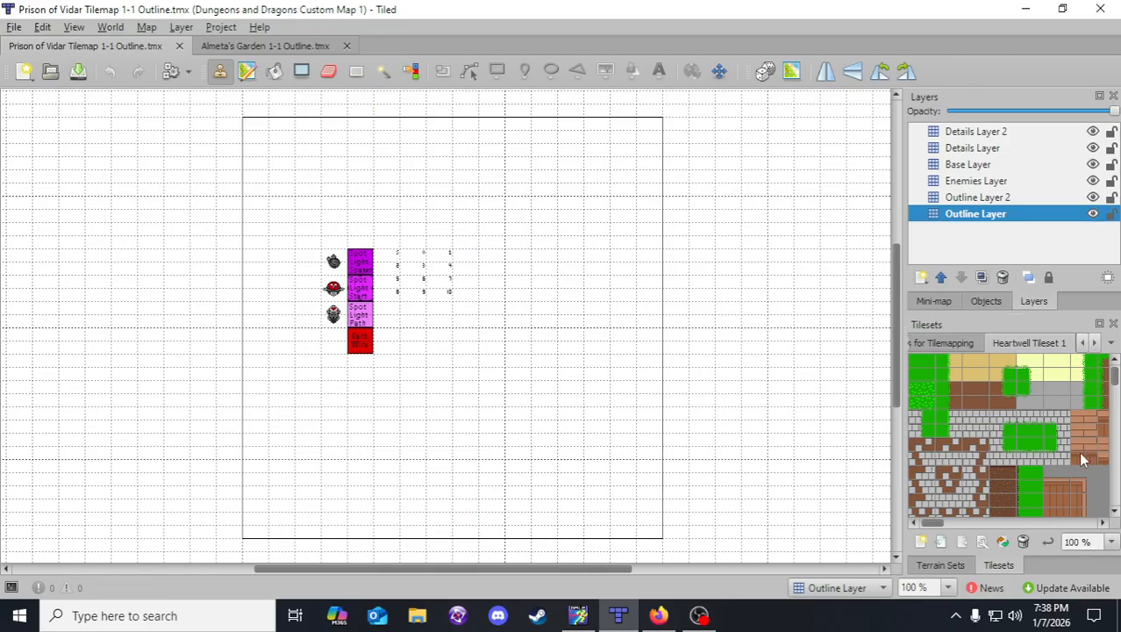
- Find the brown 0 tile in Heartwell Tileset 1 and pick it as the stamp
{"action": "scroll", "coordinate": [988, 501], "scroll_direction": "down", "scroll_amount": 3}
{"action": "left_click_drag", "start_coordinate": [934, 523], "coordinate": [984, 523]}
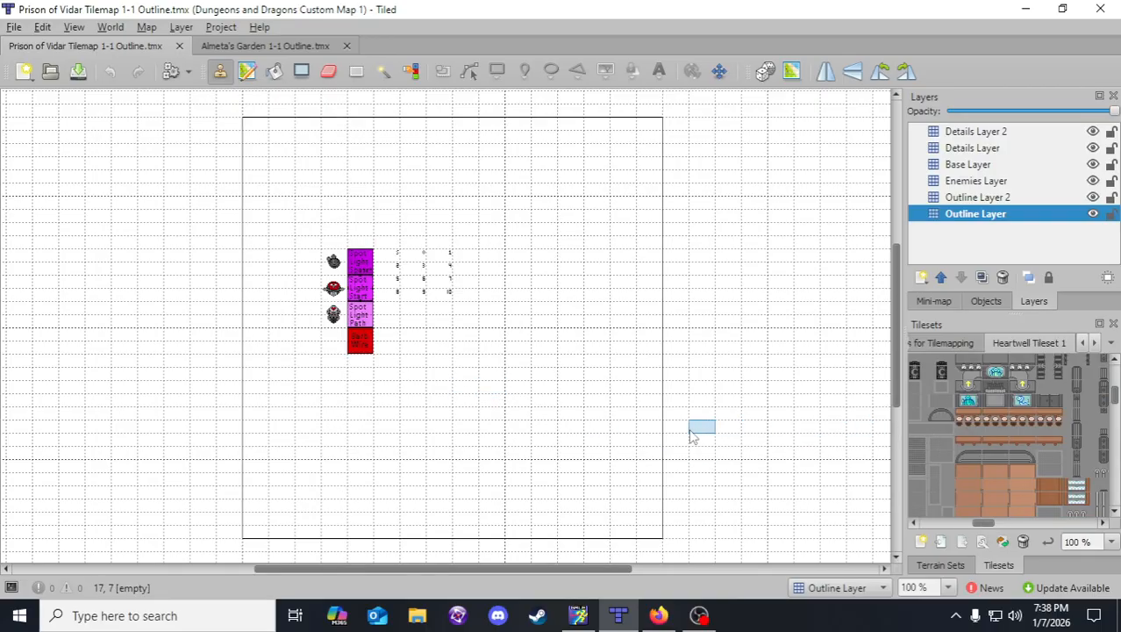
{"action": "left_click_drag", "start_coordinate": [981, 523], "coordinate": [1009, 524]}
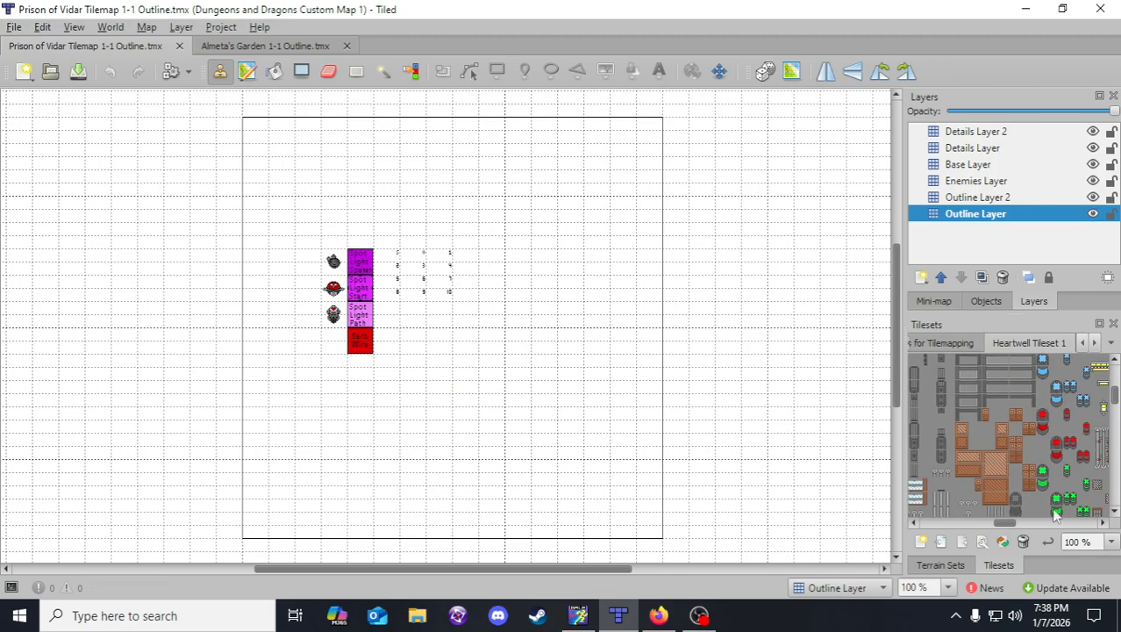
{"action": "left_click_drag", "start_coordinate": [1007, 522], "coordinate": [1026, 525]}
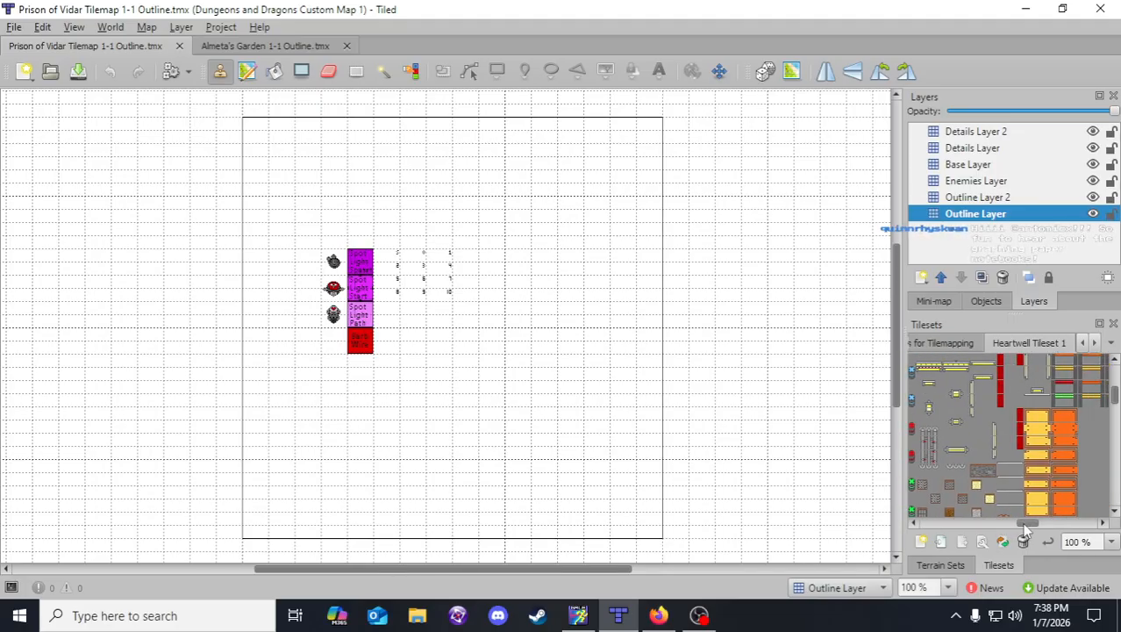
{"action": "scroll", "coordinate": [1027, 491], "scroll_direction": "up", "scroll_amount": 3}
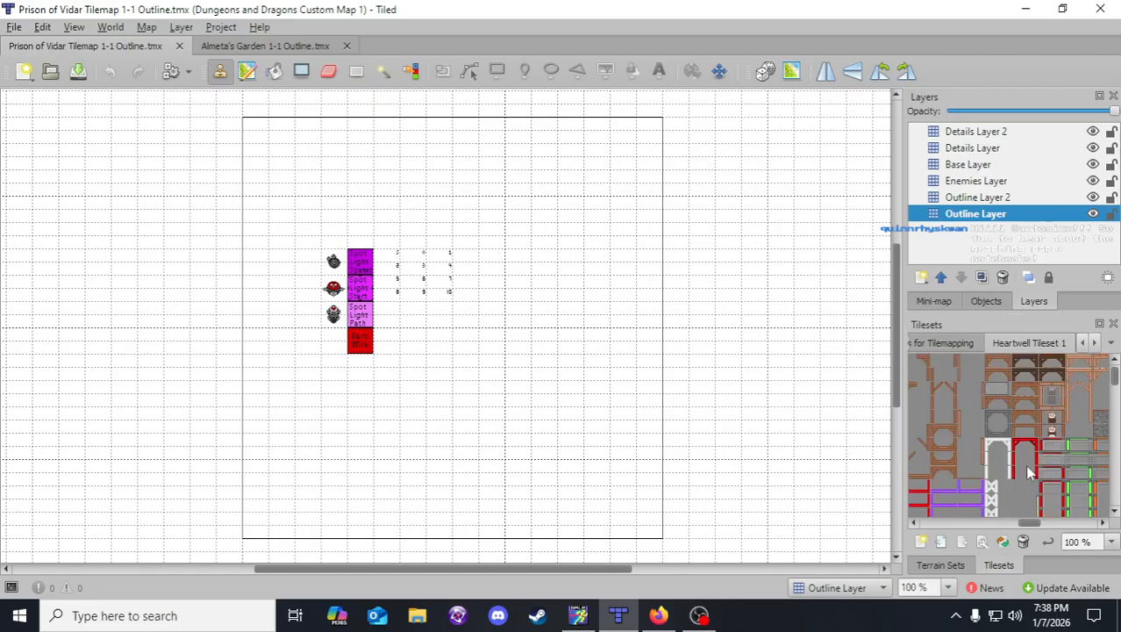
{"action": "scroll", "coordinate": [1018, 474], "scroll_direction": "left", "scroll_amount": 3}
{"action": "scroll", "coordinate": [1009, 465], "scroll_direction": "down", "scroll_amount": 10}
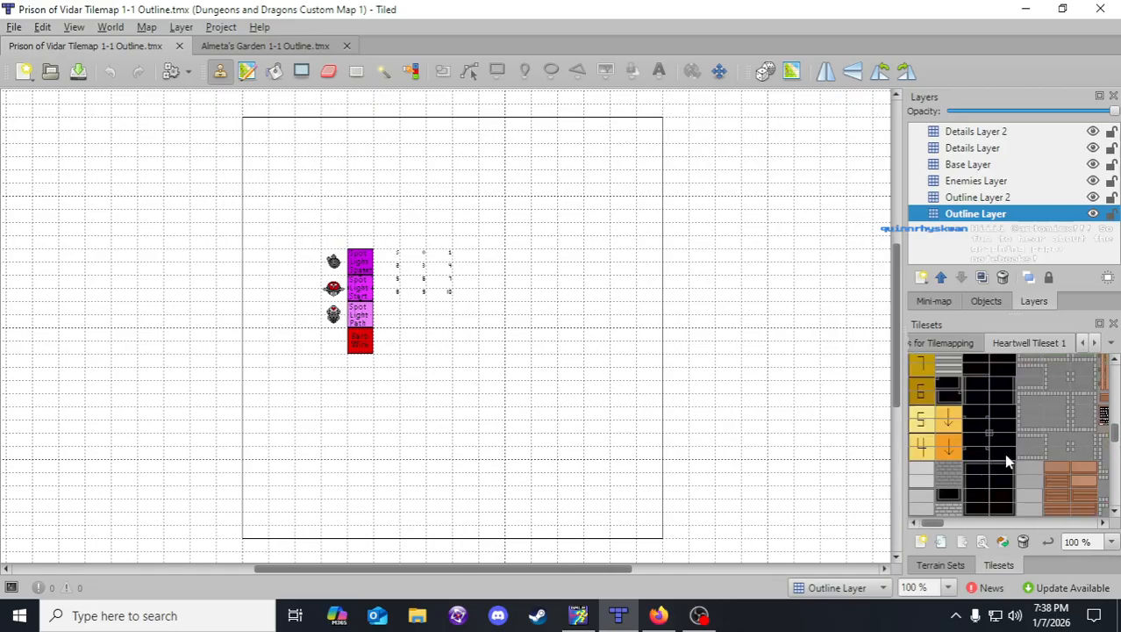
{"action": "scroll", "coordinate": [1003, 453], "scroll_direction": "up", "scroll_amount": 3}
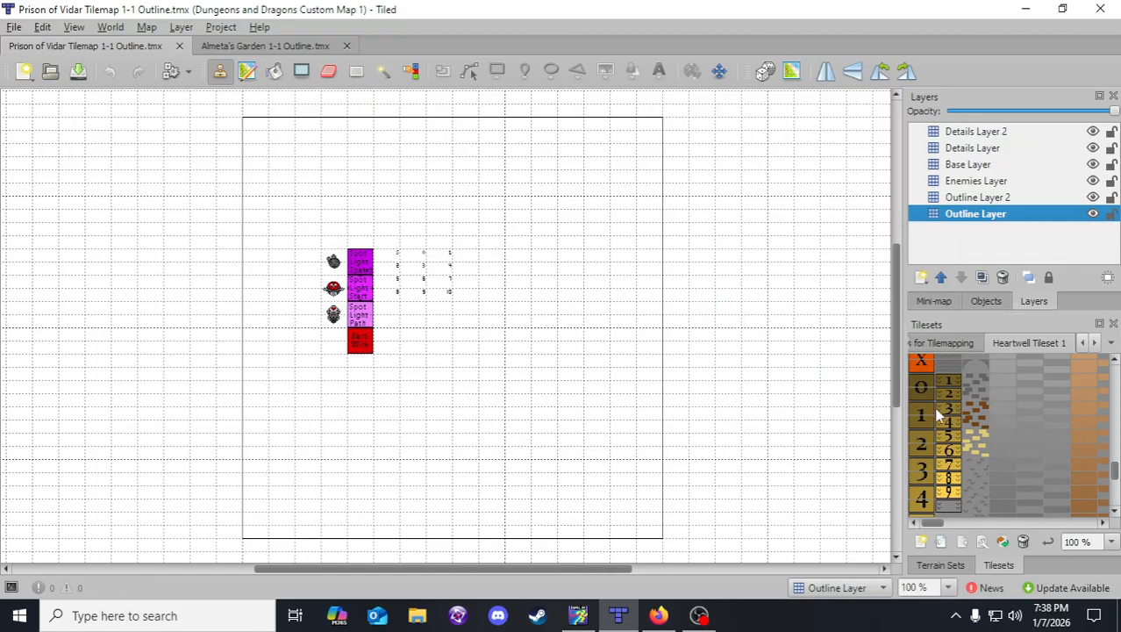
{"action": "left_click", "coordinate": [921, 388]}
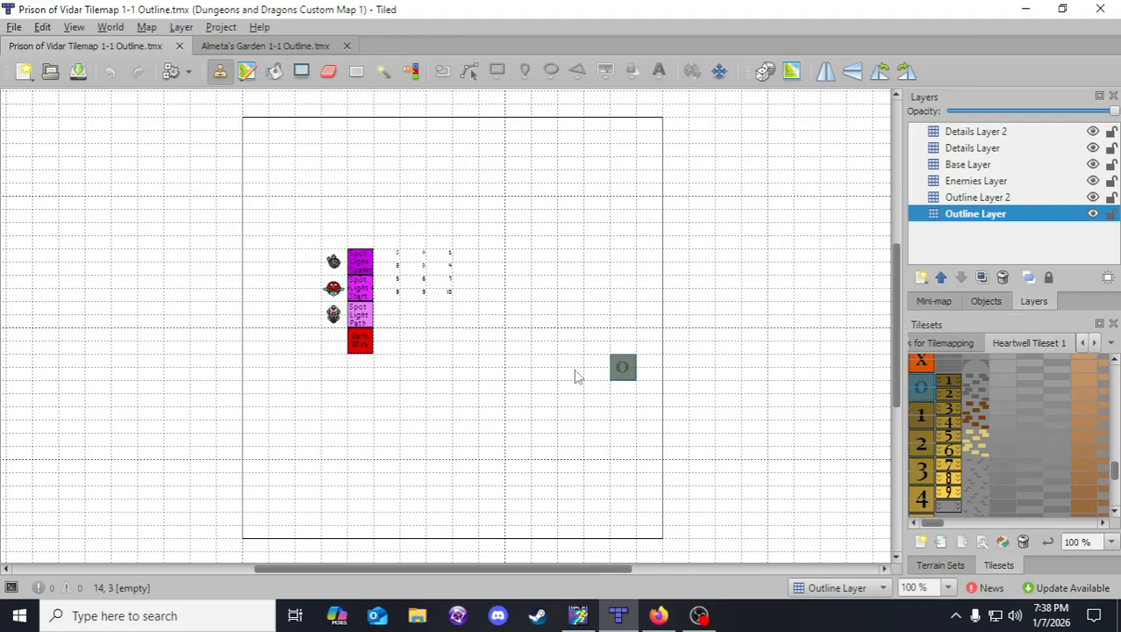
{"action": "scroll", "coordinate": [438, 354], "scroll_direction": "up", "scroll_amount": 1}
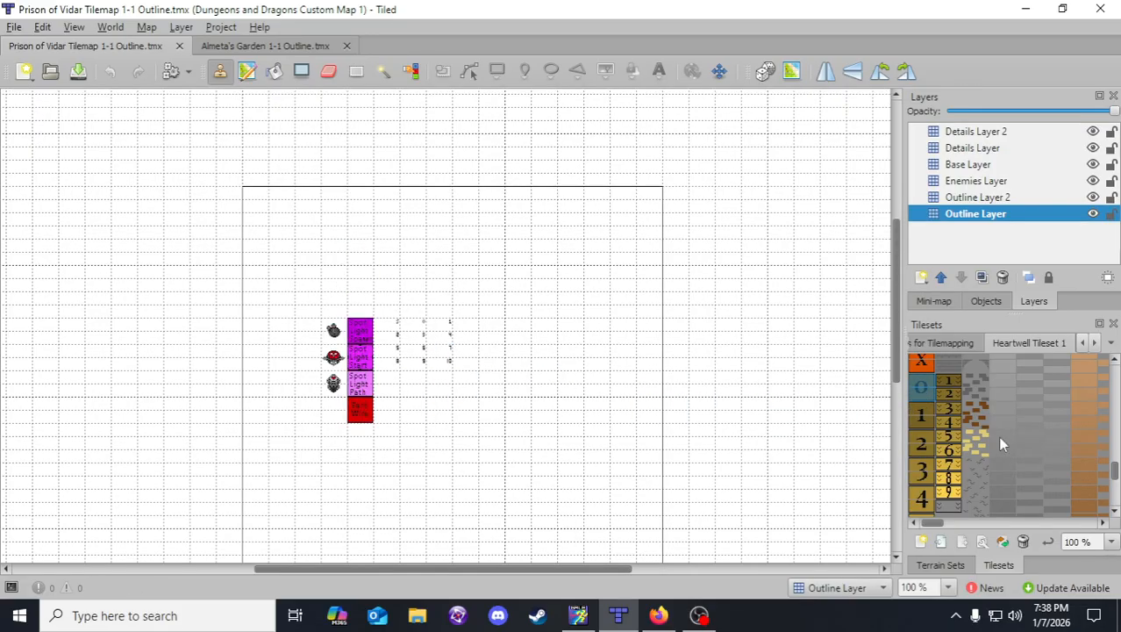
{"action": "scroll", "coordinate": [509, 423], "scroll_direction": "down", "scroll_amount": 1}
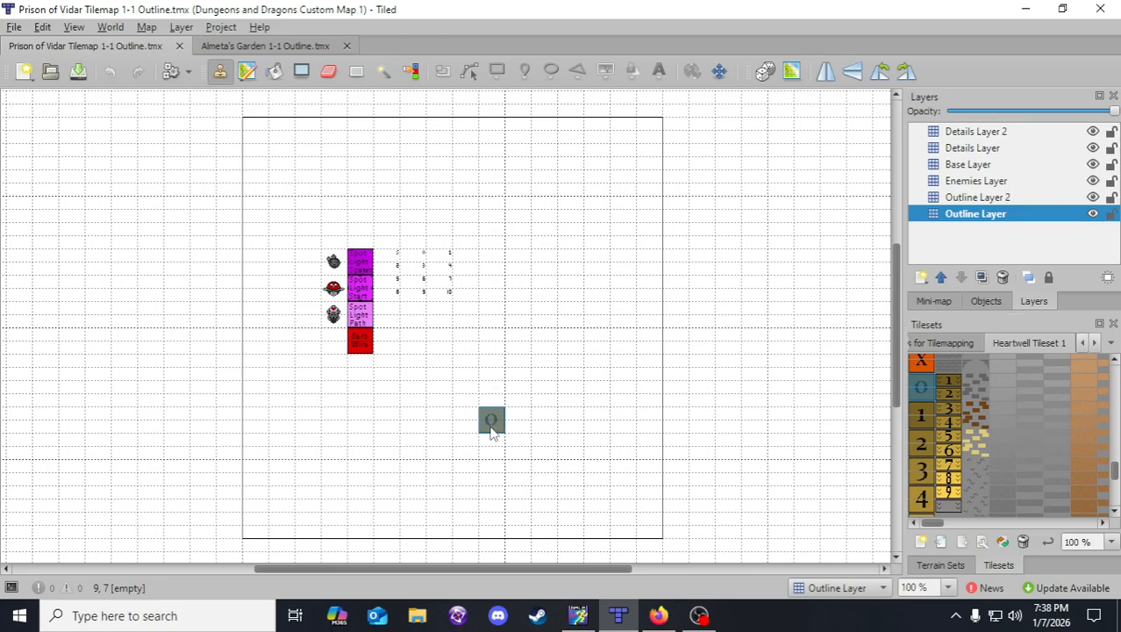
- Stamp a vertical column of seven 0 tiles on the Outline Layer, beginning two tiles below the red tile of the legend
{"action": "scroll", "coordinate": [264, 417], "scroll_direction": "down", "scroll_amount": 1}
{"action": "left_click_drag", "start_coordinate": [434, 569], "coordinate": [453, 568]}
{"action": "scroll", "coordinate": [1083, 475], "scroll_direction": "up", "scroll_amount": 1}
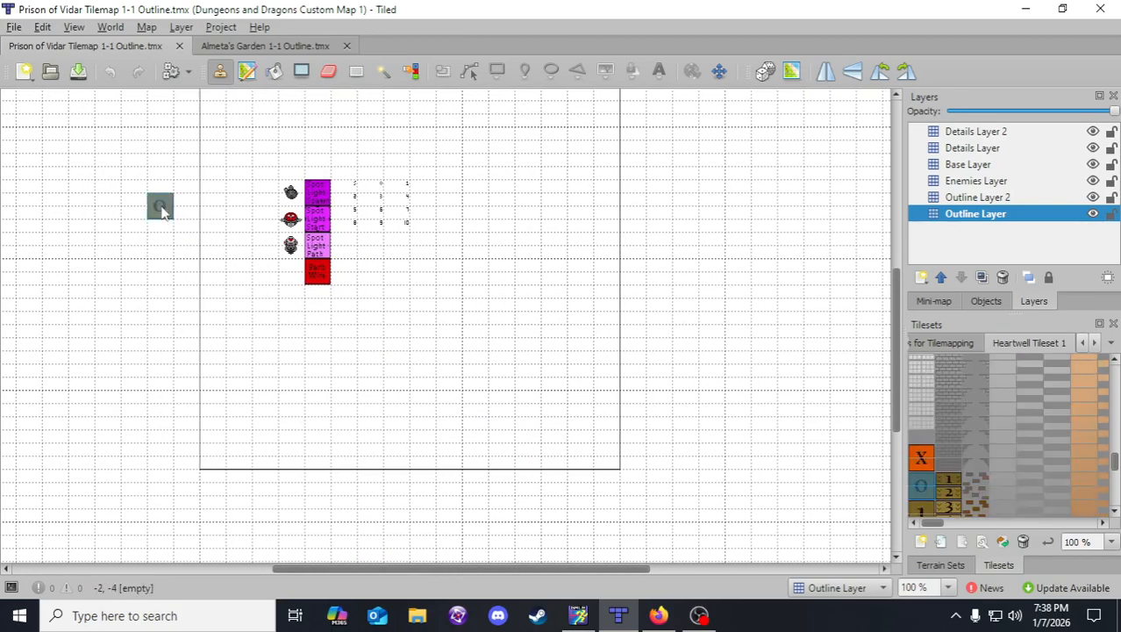
{"action": "left_click", "coordinate": [318, 328]}
{"action": "left_click", "coordinate": [319, 353]}
{"action": "left_click", "coordinate": [318, 382]}
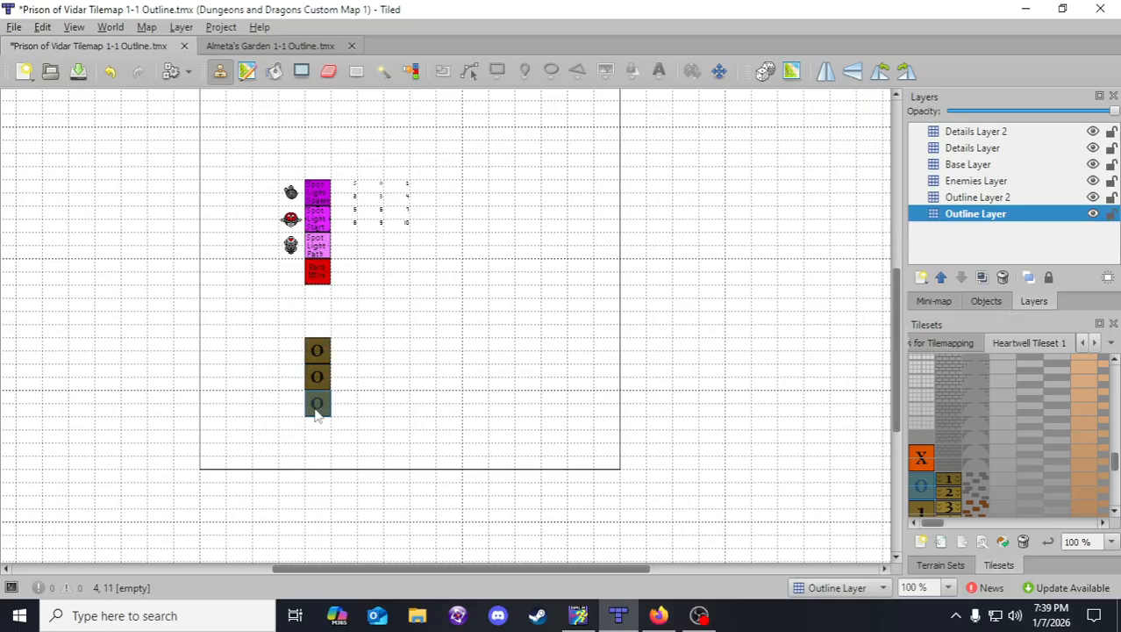
{"action": "left_click", "coordinate": [317, 409]}
{"action": "left_click", "coordinate": [318, 432]}
{"action": "left_click", "coordinate": [318, 456]}
{"action": "left_click", "coordinate": [318, 482]}
{"action": "left_click", "coordinate": [323, 518]}
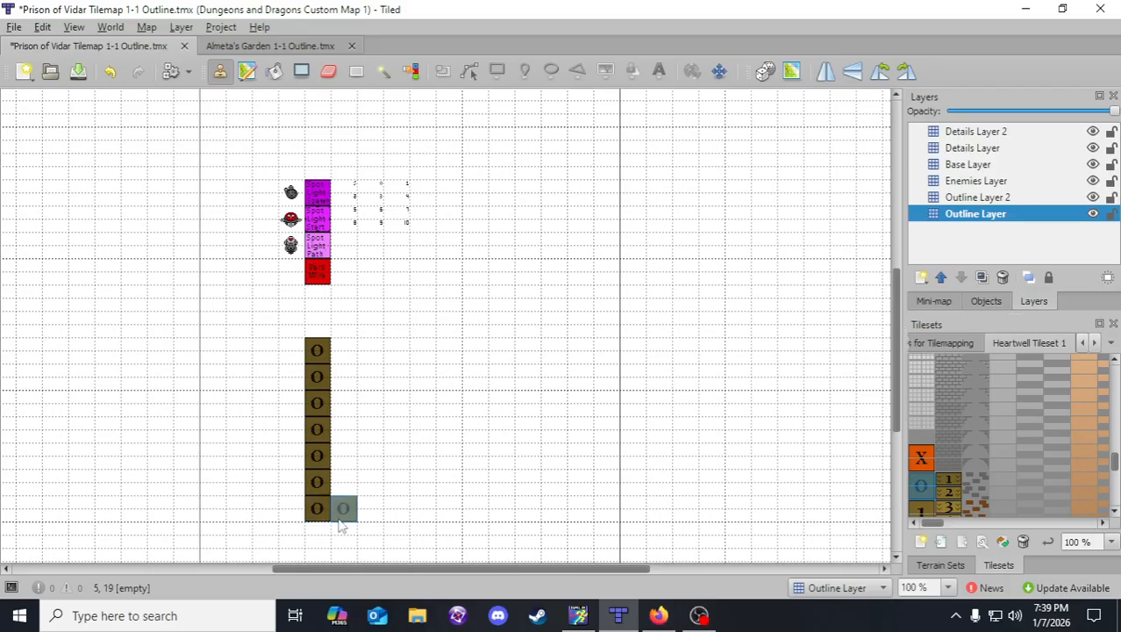
- Extend the column down by one 0 tile, widen its lower part into a five-tile-wide diamond, and save the map
{"action": "left_click", "coordinate": [319, 534]}
{"action": "left_click", "coordinate": [303, 516]}
{"action": "left_click", "coordinate": [294, 487]}
{"action": "left_click", "coordinate": [268, 485]}
{"action": "left_click", "coordinate": [290, 460]}
{"action": "left_click", "coordinate": [343, 456]}
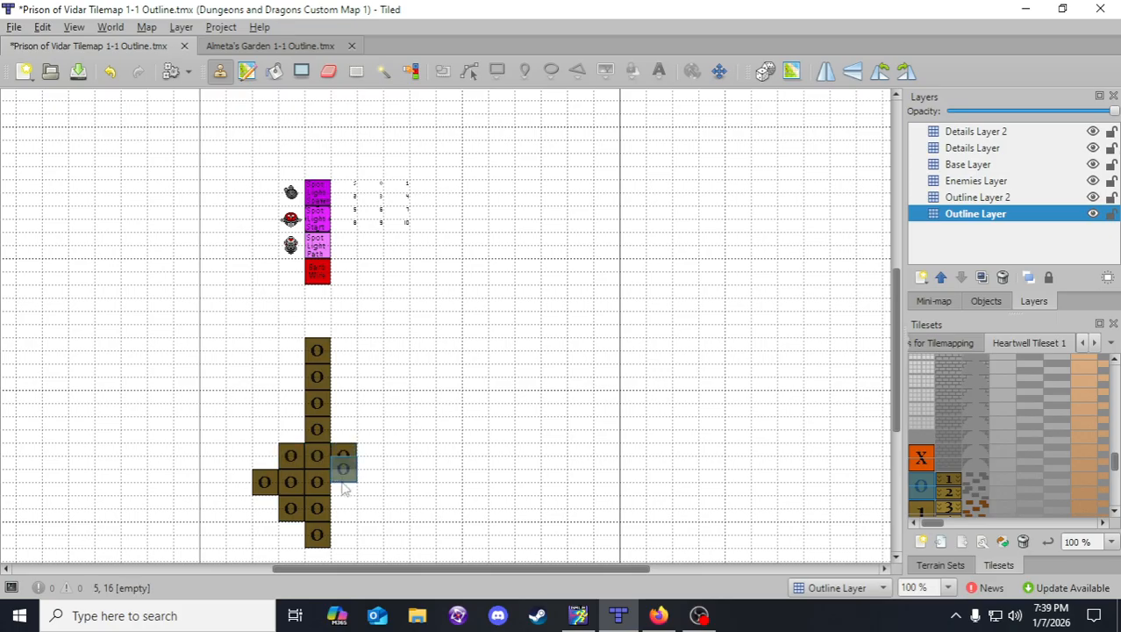
{"action": "left_click", "coordinate": [345, 485]}
{"action": "left_click", "coordinate": [359, 491]}
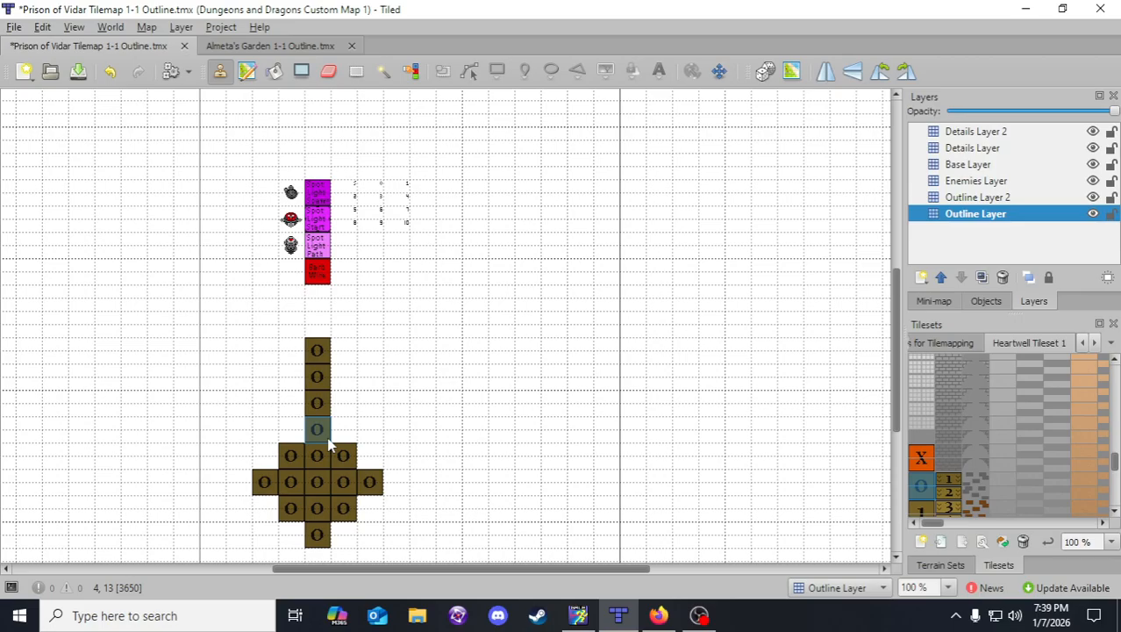
{"action": "left_click", "coordinate": [79, 76]}
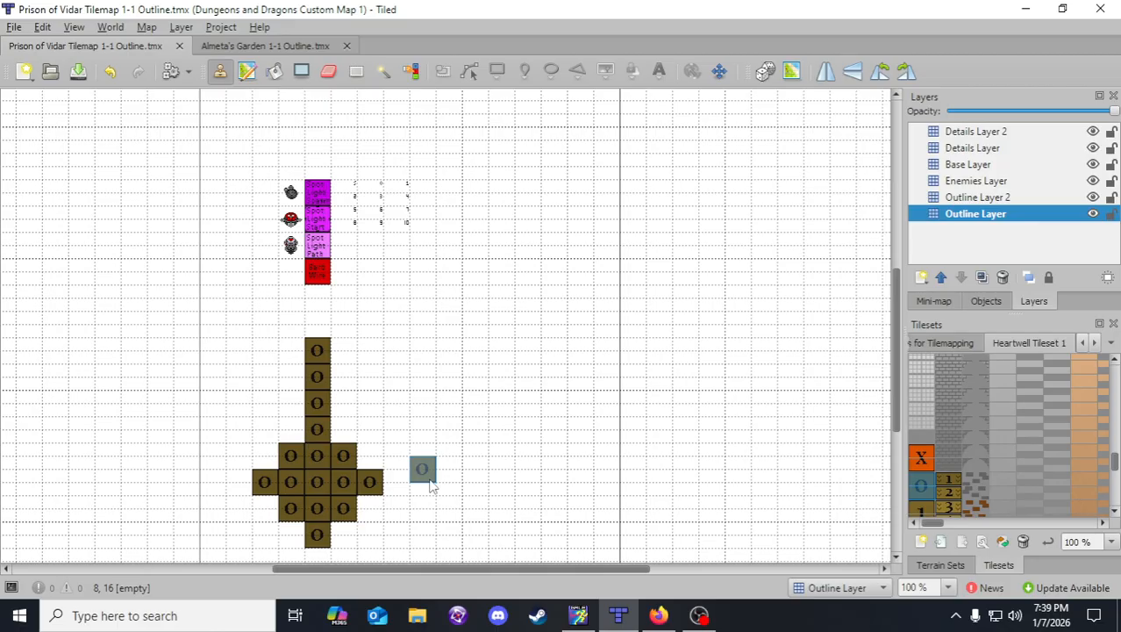
- Copy the top enemy icon from the legend to the centre of the 0-tile diamond on the Enemies Layer and save the map
{"action": "scroll", "coordinate": [430, 487], "scroll_direction": "down", "scroll_amount": 1}
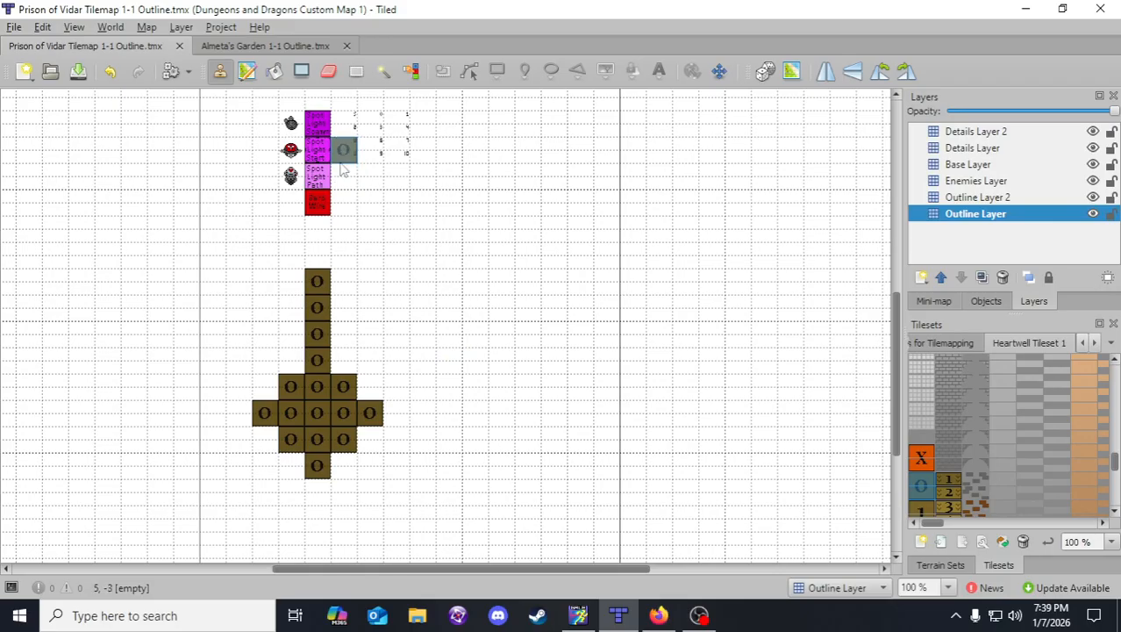
{"action": "scroll", "coordinate": [334, 175], "scroll_direction": "up", "scroll_amount": 1}
{"action": "left_click", "coordinate": [1001, 181]}
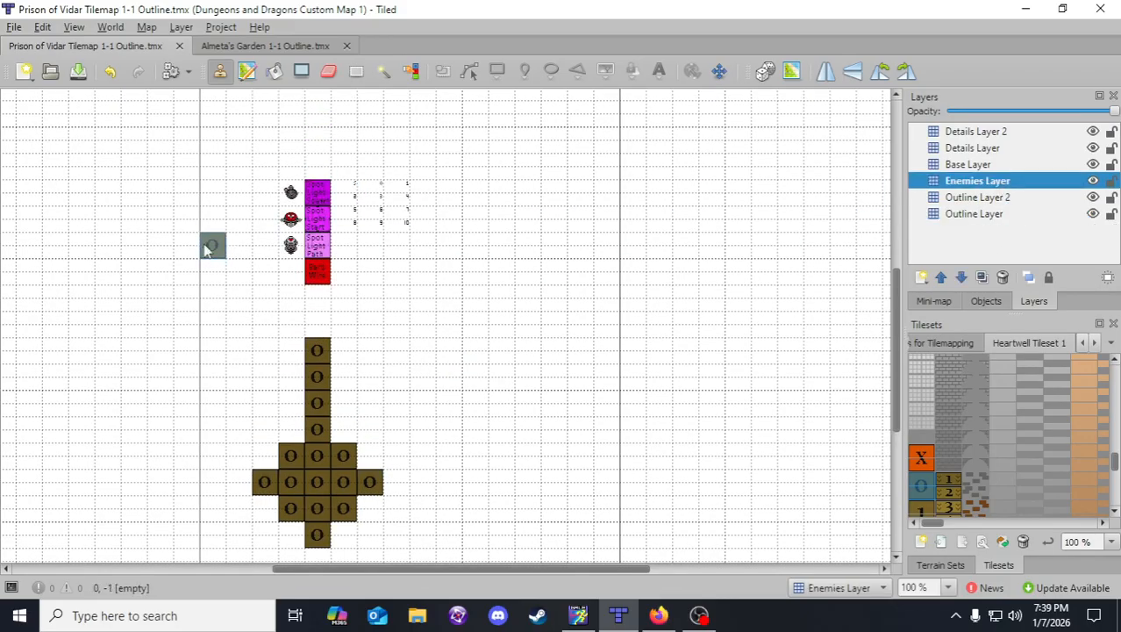
{"action": "right_click", "coordinate": [291, 192]}
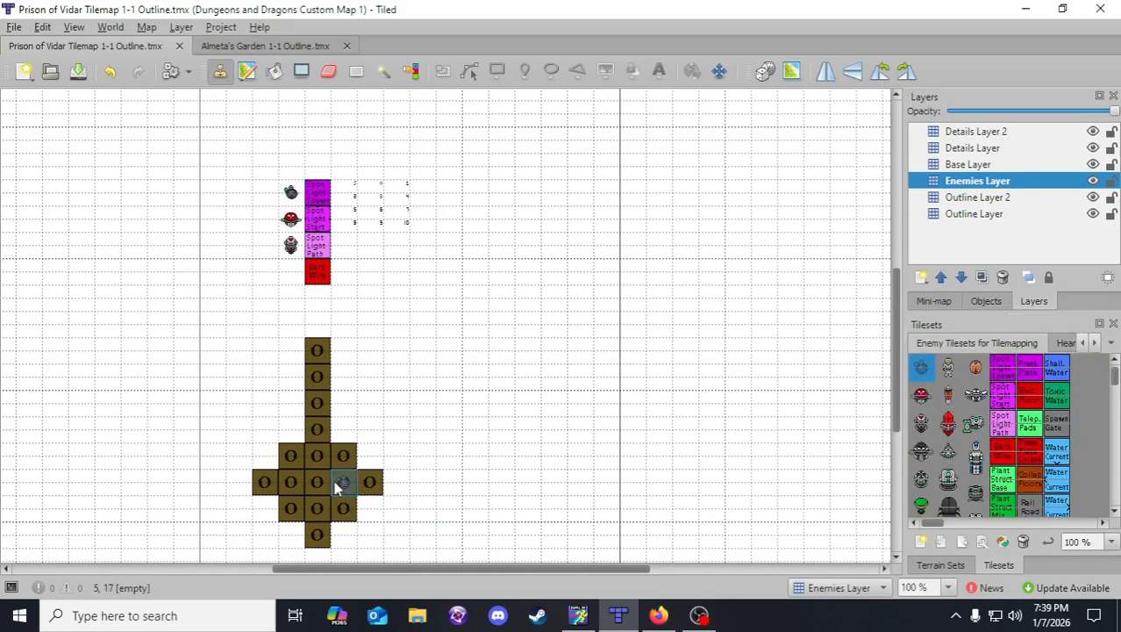
{"action": "left_click", "coordinate": [317, 481]}
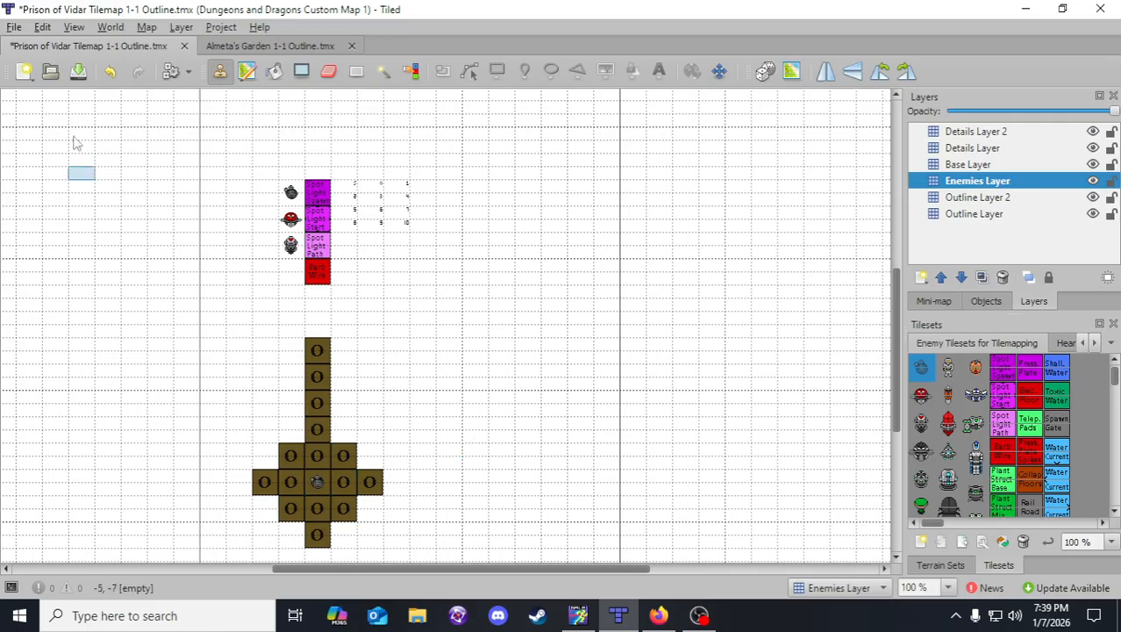
{"action": "left_click", "coordinate": [78, 71]}
{"action": "scroll", "coordinate": [422, 309], "scroll_direction": "down", "scroll_amount": 1}
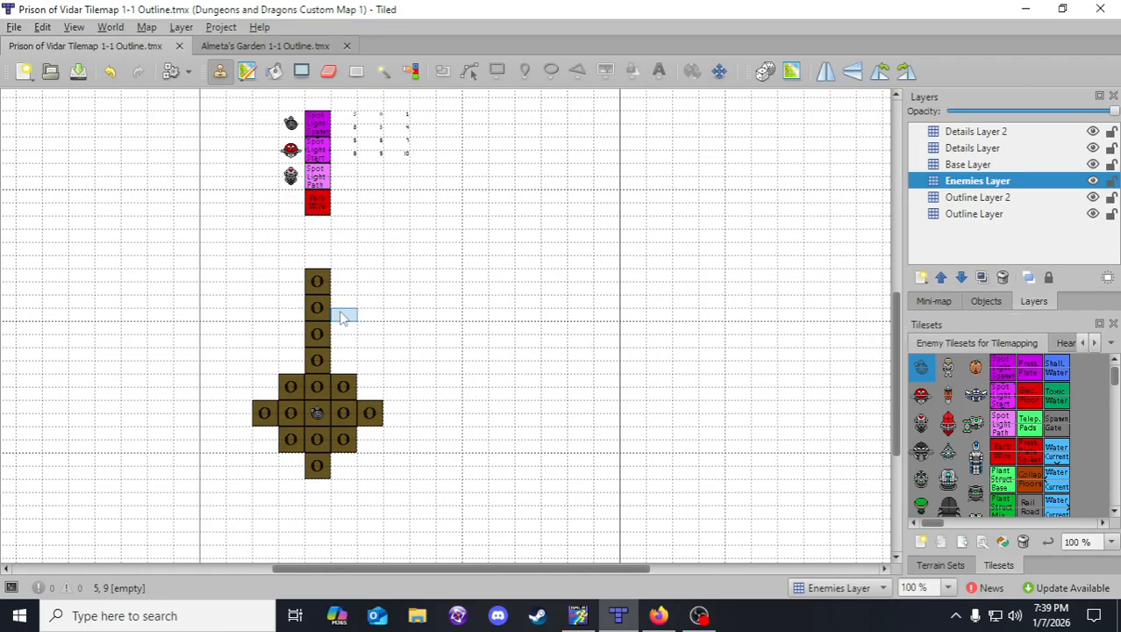
{"action": "scroll", "coordinate": [349, 344], "scroll_direction": "up", "scroll_amount": 1}
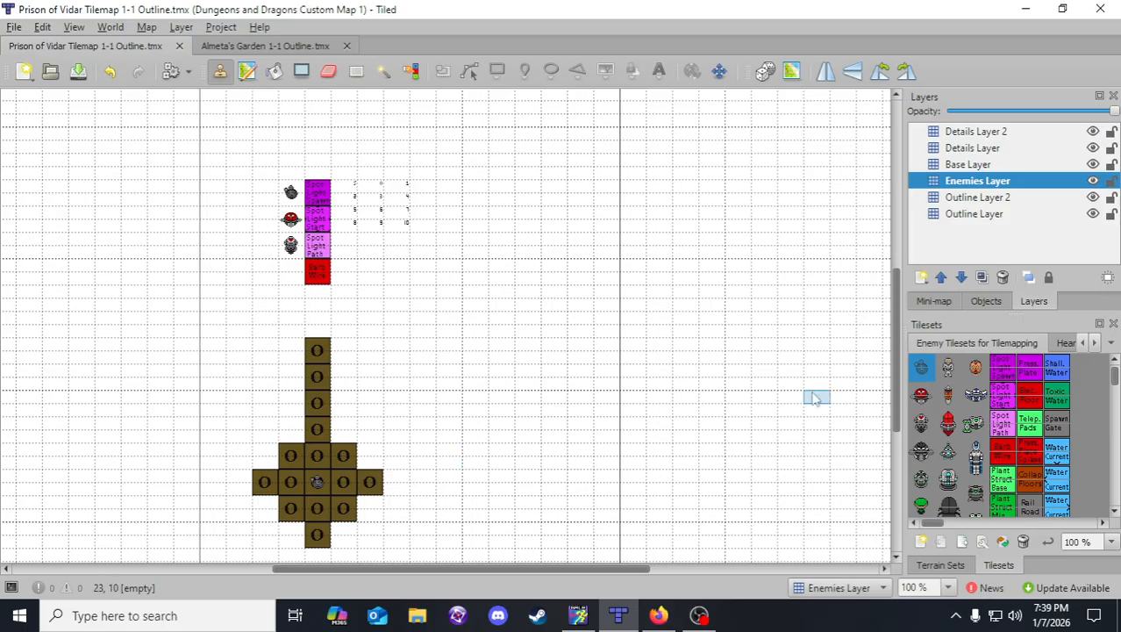
- Try stamping three orange X tiles from Heartwell Tileset 1 against the diamond's upper edges on the Enemies Layer
{"action": "scroll", "coordinate": [684, 351], "scroll_direction": "down", "scroll_amount": 1}
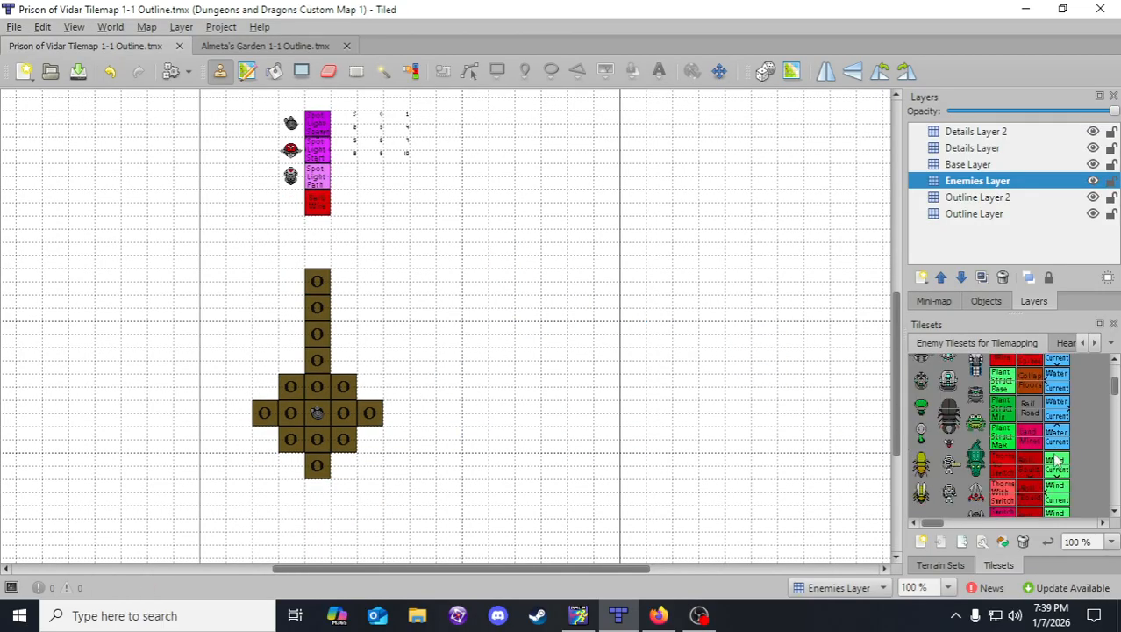
{"action": "left_click", "coordinate": [1063, 343]}
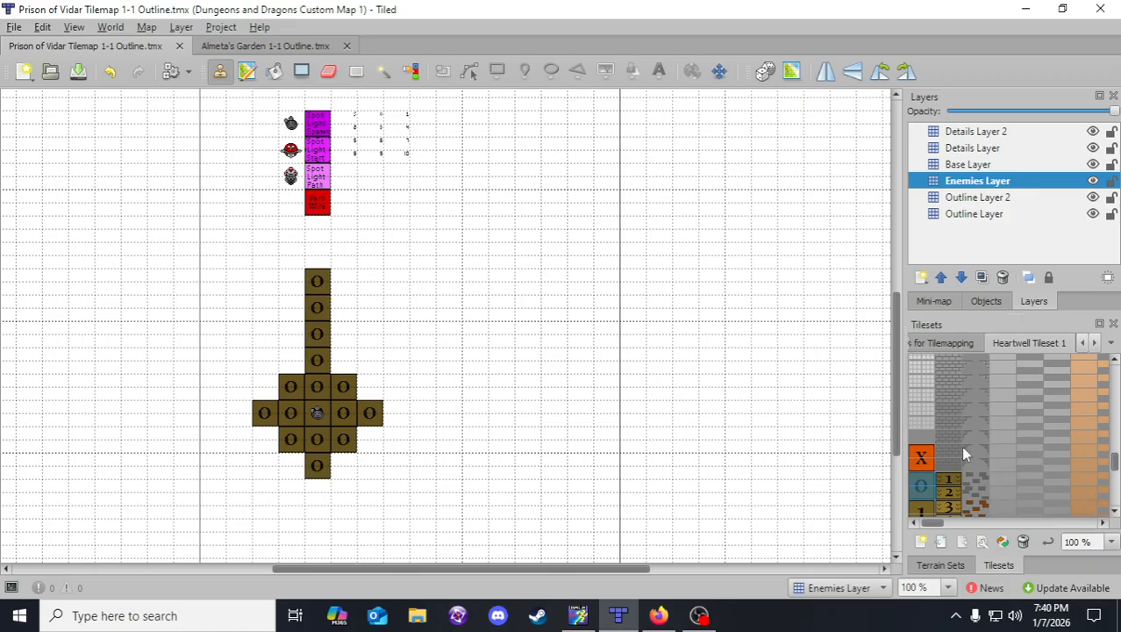
{"action": "left_click", "coordinate": [924, 463]}
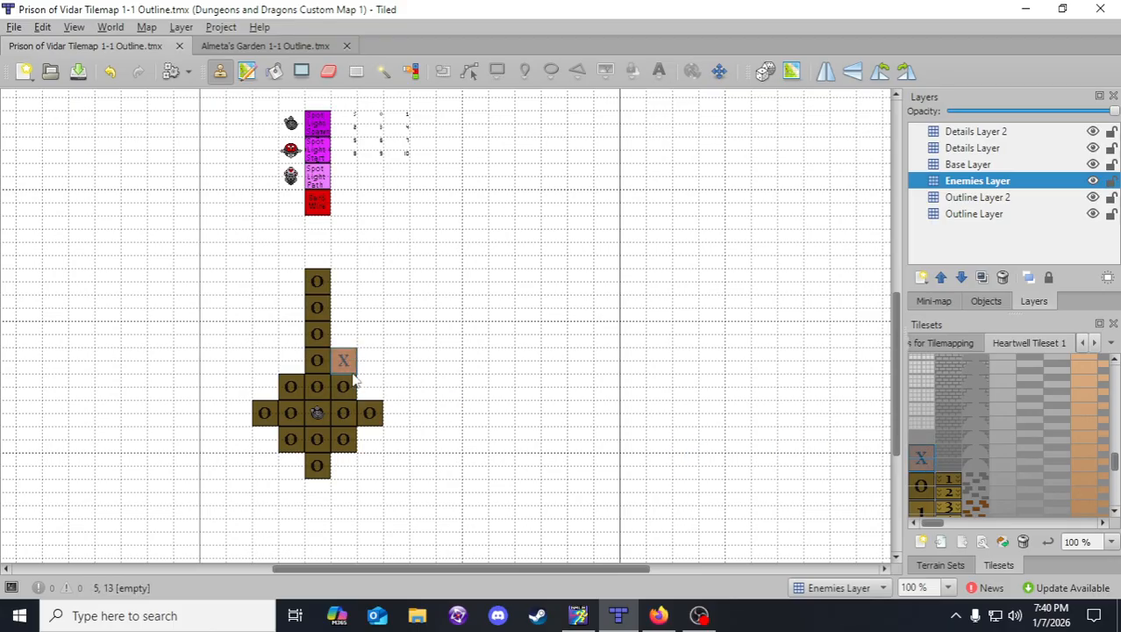
{"action": "left_click", "coordinate": [265, 386]}
{"action": "left_click", "coordinate": [290, 362]}
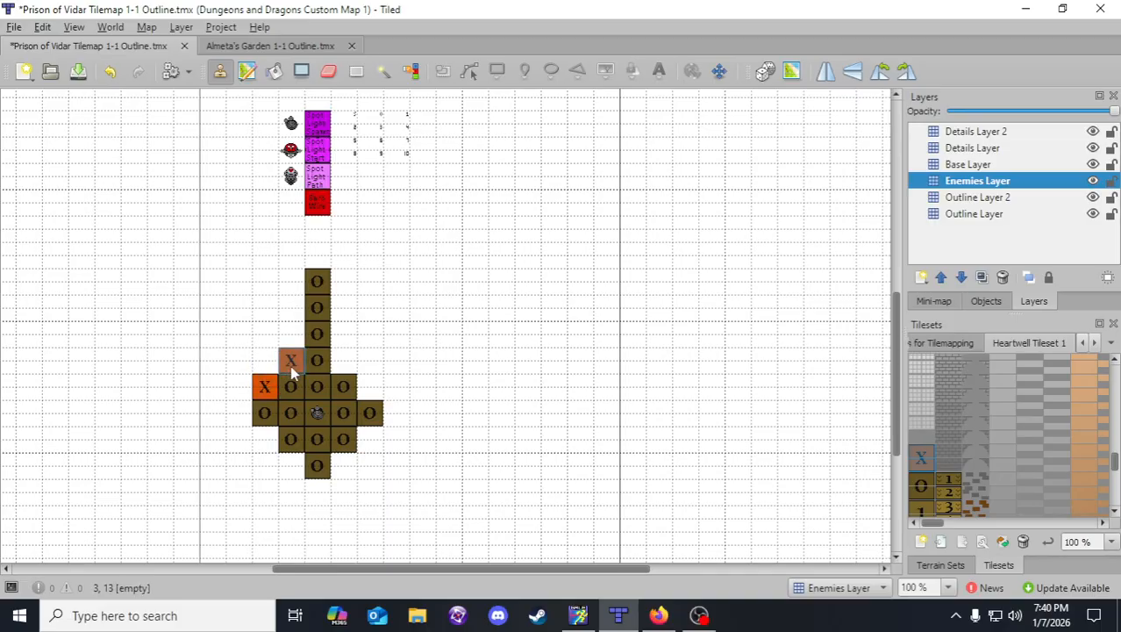
{"action": "left_click", "coordinate": [343, 365]}
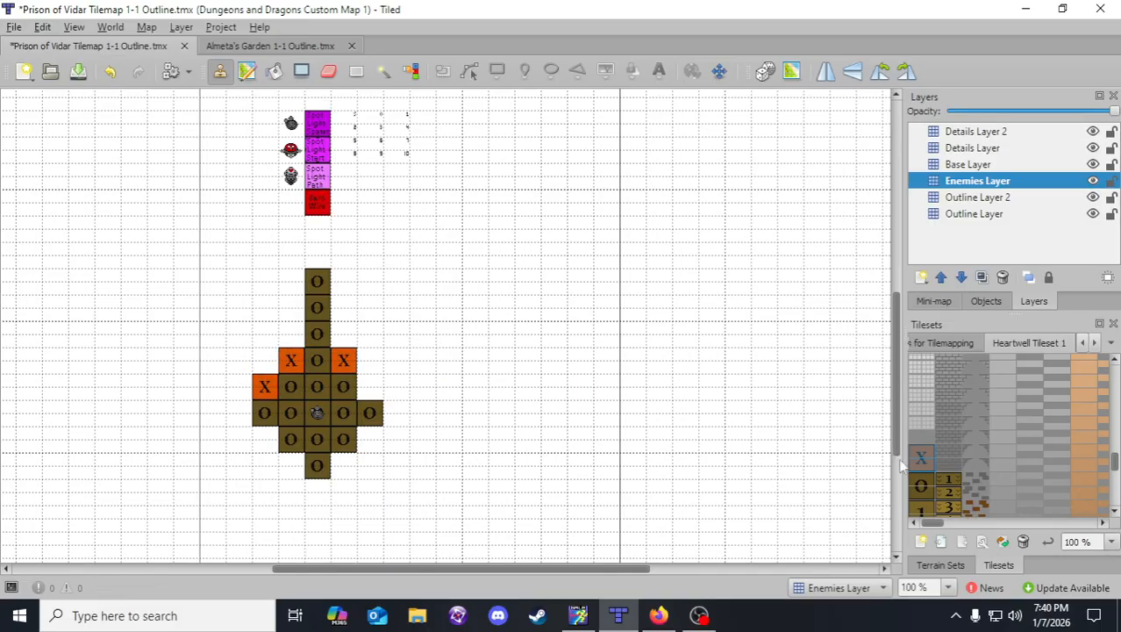
- Stamp four half-height 1 tiles directly above the diamond's upper stepped edges, two on each side of the column
{"action": "left_click", "coordinate": [948, 479]}
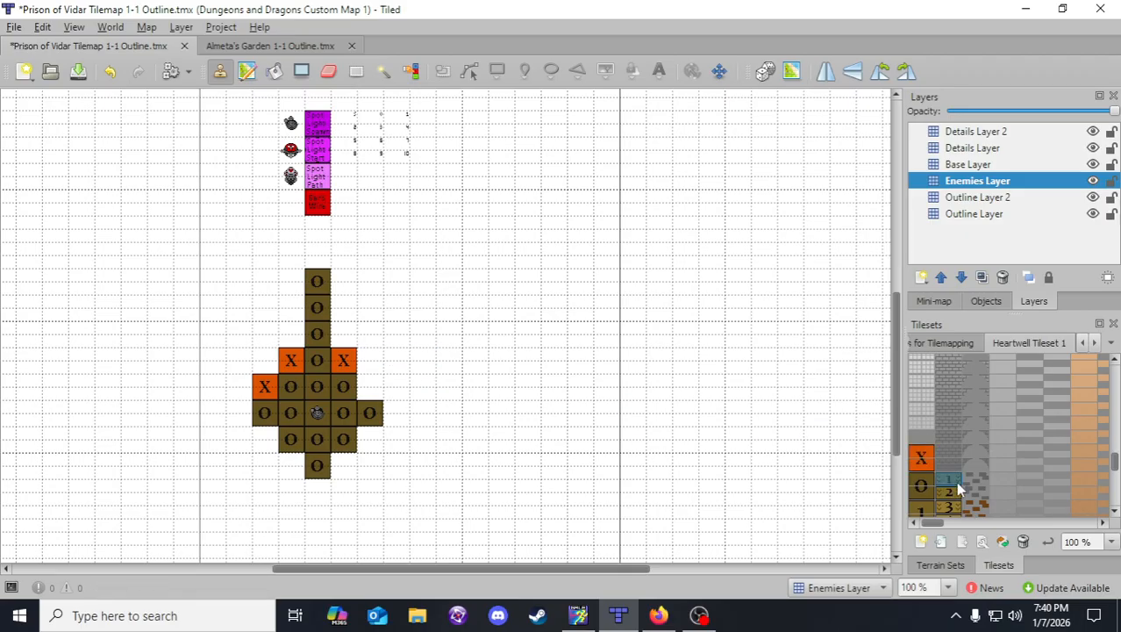
{"action": "left_click", "coordinate": [294, 375]}
{"action": "left_click", "coordinate": [347, 374]}
{"action": "left_click", "coordinate": [370, 394]}
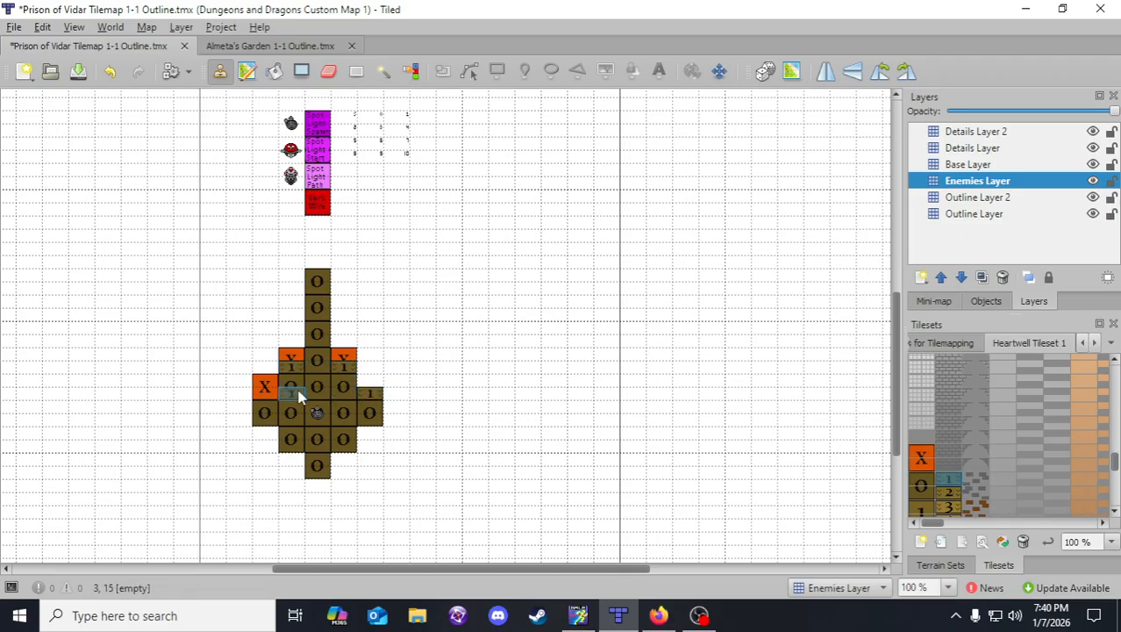
{"action": "left_click", "coordinate": [269, 398]}
- Stamp orange X tiles above the four 1 tiles, stacking two over each outer one and one over each inner one
{"action": "left_click", "coordinate": [922, 457]}
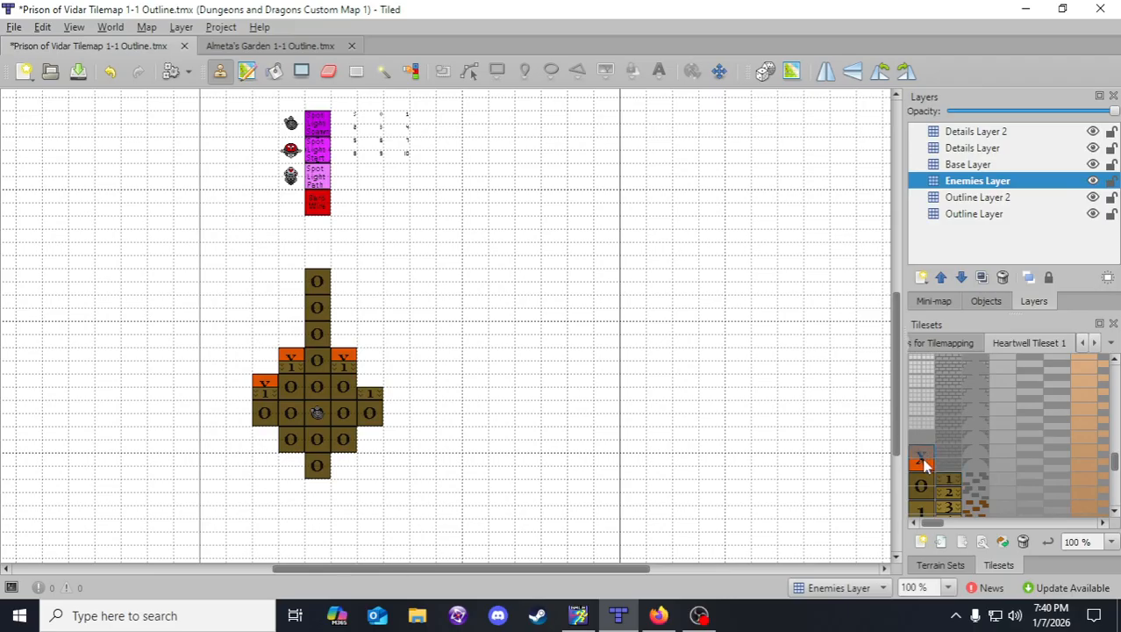
{"action": "left_click", "coordinate": [266, 375]}
{"action": "left_click", "coordinate": [265, 349]}
{"action": "left_click", "coordinate": [290, 348]}
{"action": "left_click", "coordinate": [343, 348]}
{"action": "left_click", "coordinate": [370, 347]}
{"action": "left_click", "coordinate": [369, 373]}
- Line both sides of the upper 0 column with orange X tiles, reaching its top row
{"action": "left_click", "coordinate": [343, 281]}
{"action": "left_click", "coordinate": [343, 307]}
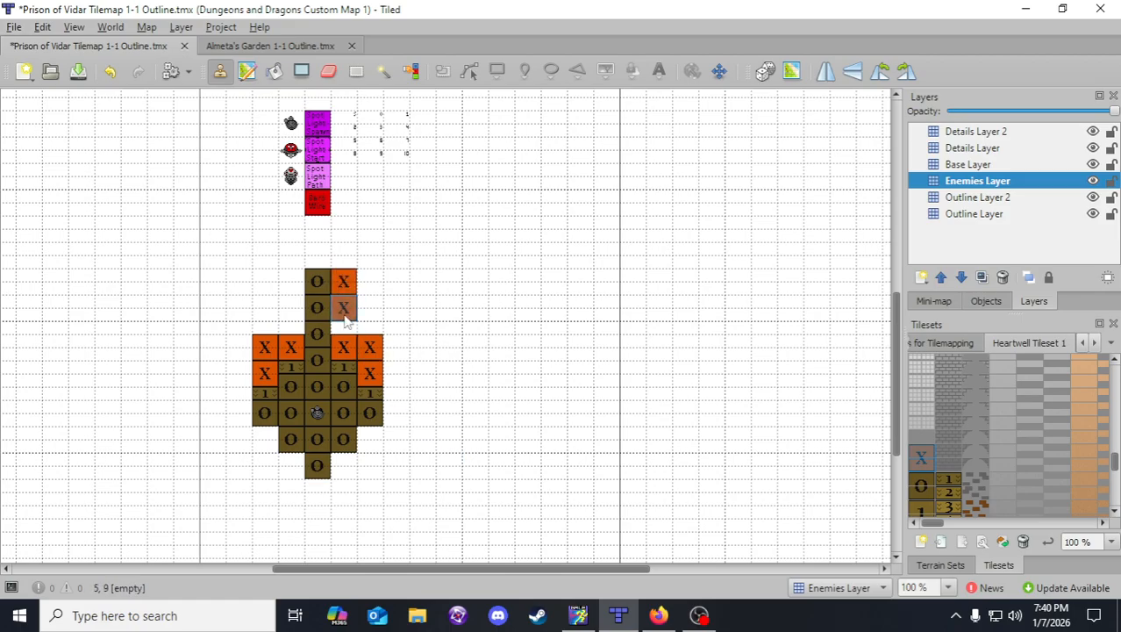
{"action": "left_click", "coordinate": [344, 329]}
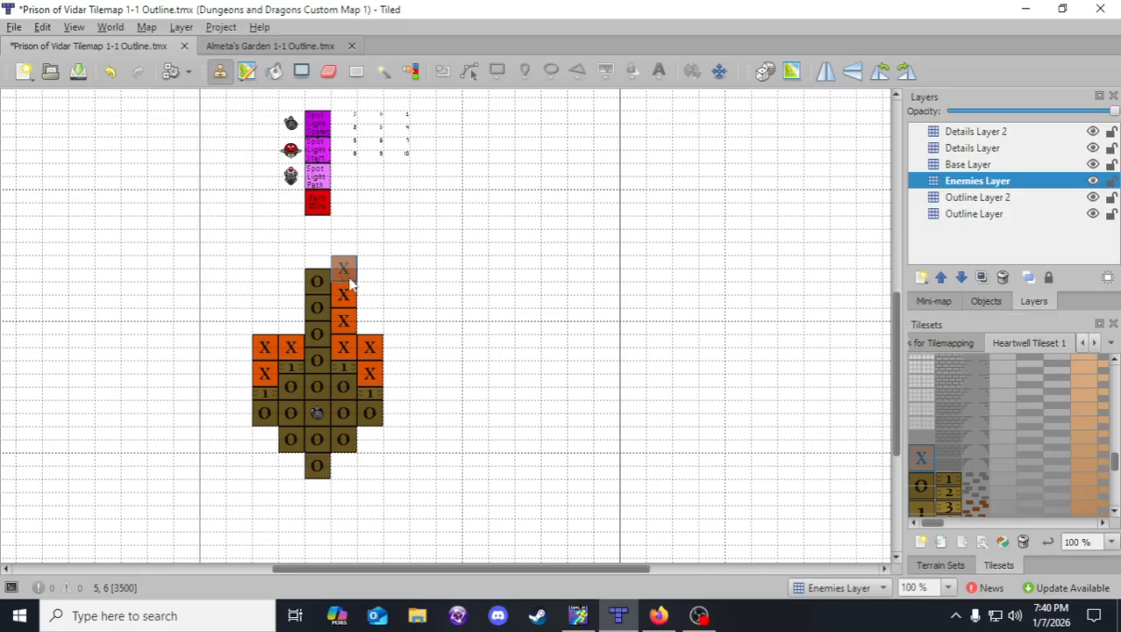
{"action": "left_click", "coordinate": [294, 330]}
{"action": "left_click", "coordinate": [294, 303]}
{"action": "left_click", "coordinate": [293, 294]}
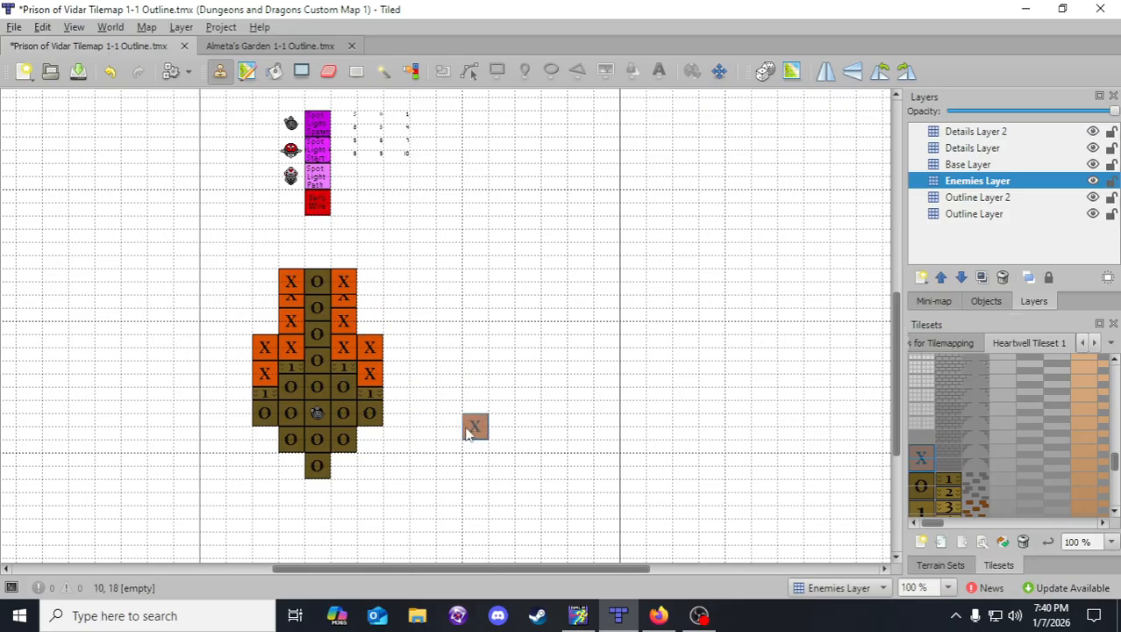
- Wall in the diamond's left tip and lower-left stepped edge with orange X tiles
{"action": "left_click", "coordinate": [236, 382]}
{"action": "left_click", "coordinate": [233, 407]}
{"action": "left_click", "coordinate": [236, 428]}
{"action": "left_click", "coordinate": [264, 446]}
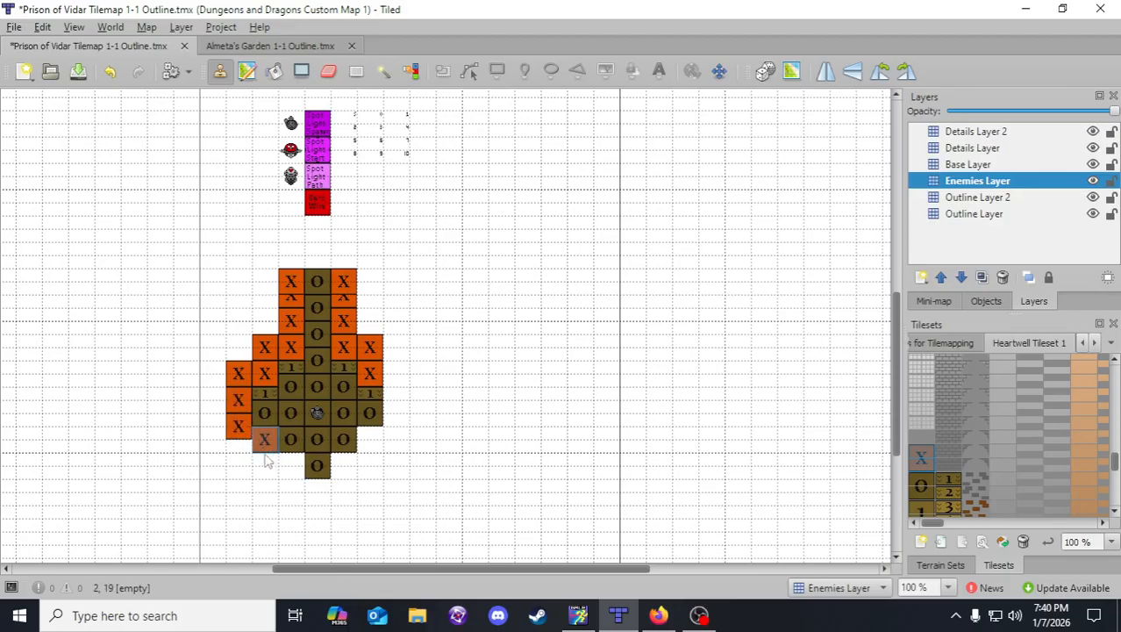
{"action": "left_click", "coordinate": [289, 466]}
- Wall in the diamond's lower-right edge and right tip with X tiles, and add an outer X at both ends of the bottom row
{"action": "left_click", "coordinate": [344, 465]}
{"action": "left_click", "coordinate": [369, 439]}
{"action": "left_click", "coordinate": [396, 413]}
{"action": "left_click", "coordinate": [395, 375]}
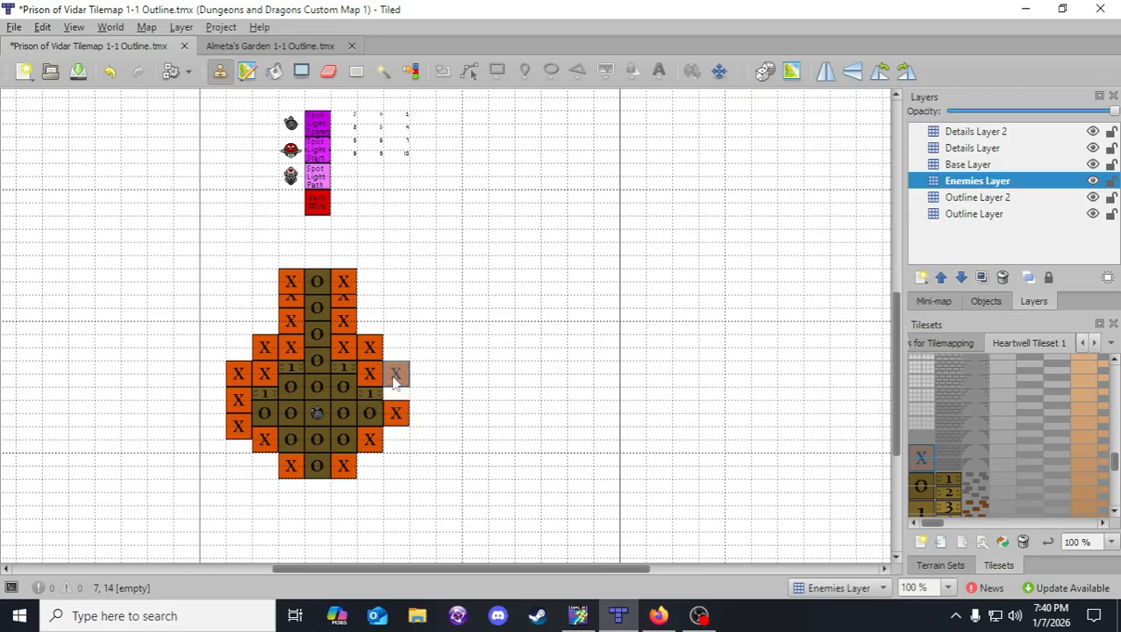
{"action": "left_click", "coordinate": [396, 428]}
{"action": "left_click", "coordinate": [264, 467]}
{"action": "left_click", "coordinate": [369, 469]}
- Cut the X walls, 1 tiles and enemy from the Enemies Layer and paste them on the Outline Layer beside the 0 tiles
{"action": "scroll", "coordinate": [392, 512], "scroll_direction": "down", "scroll_amount": 2}
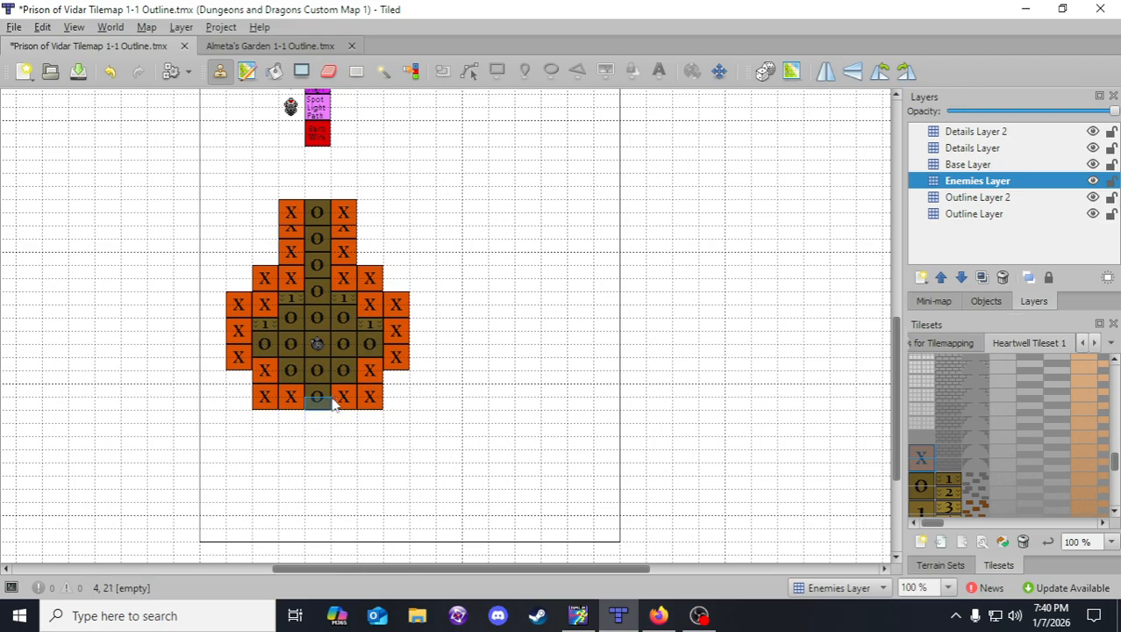
{"action": "left_click", "coordinate": [355, 73]}
{"action": "left_click_drag", "start_coordinate": [211, 197], "coordinate": [437, 436]}
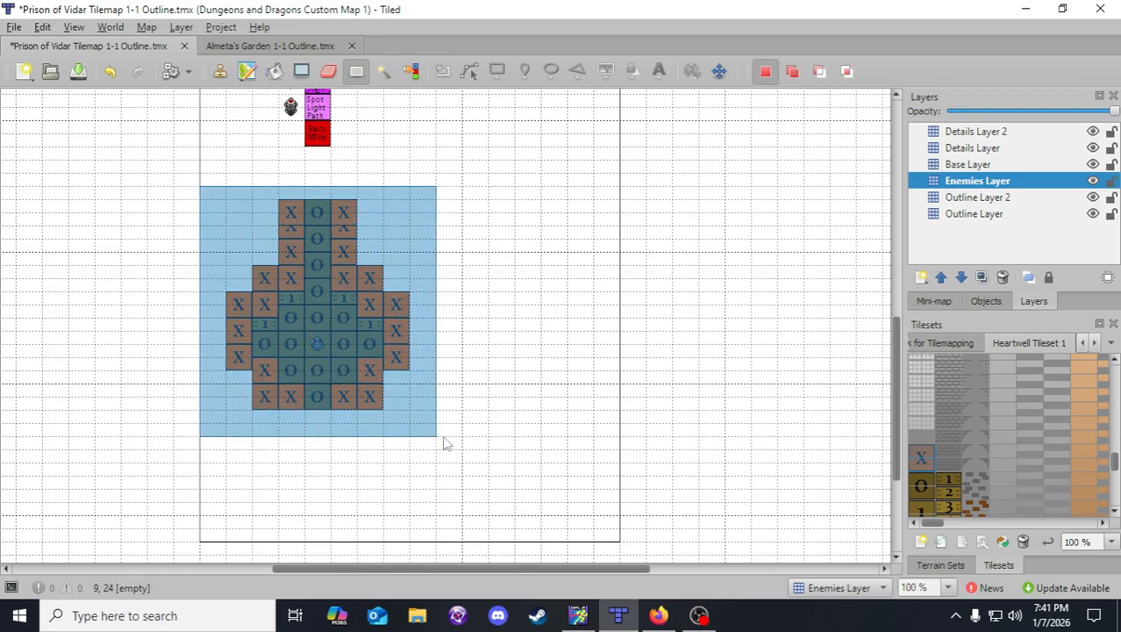
{"action": "key", "text": "ctrl"}
{"action": "key", "text": "ctrl+x"}
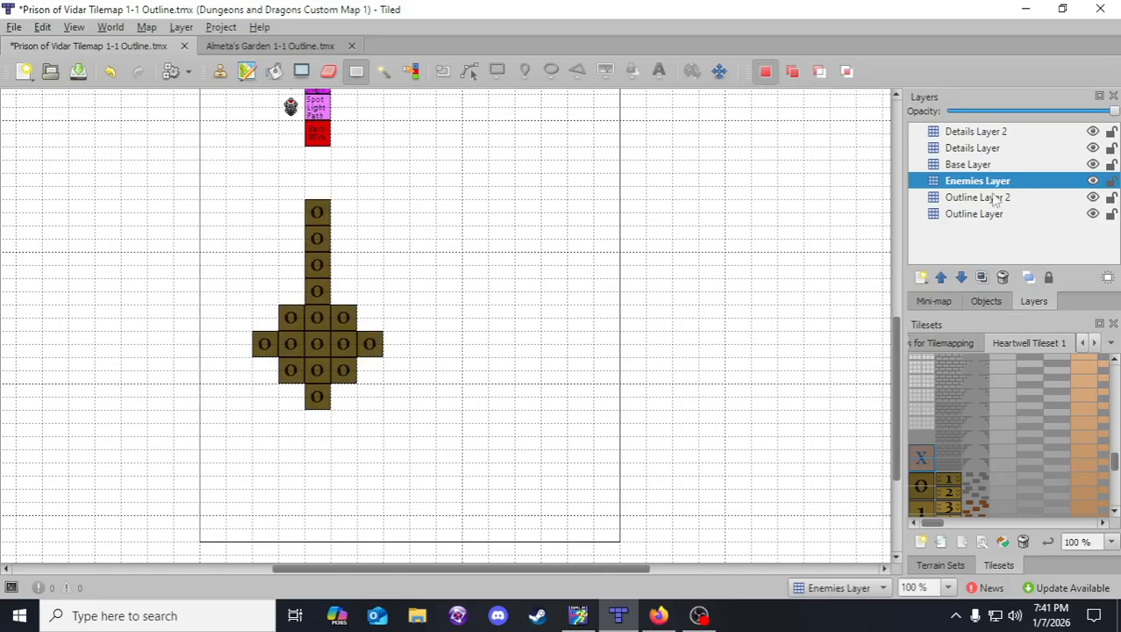
{"action": "left_click", "coordinate": [974, 214]}
{"action": "key", "text": "ctrl+v"}
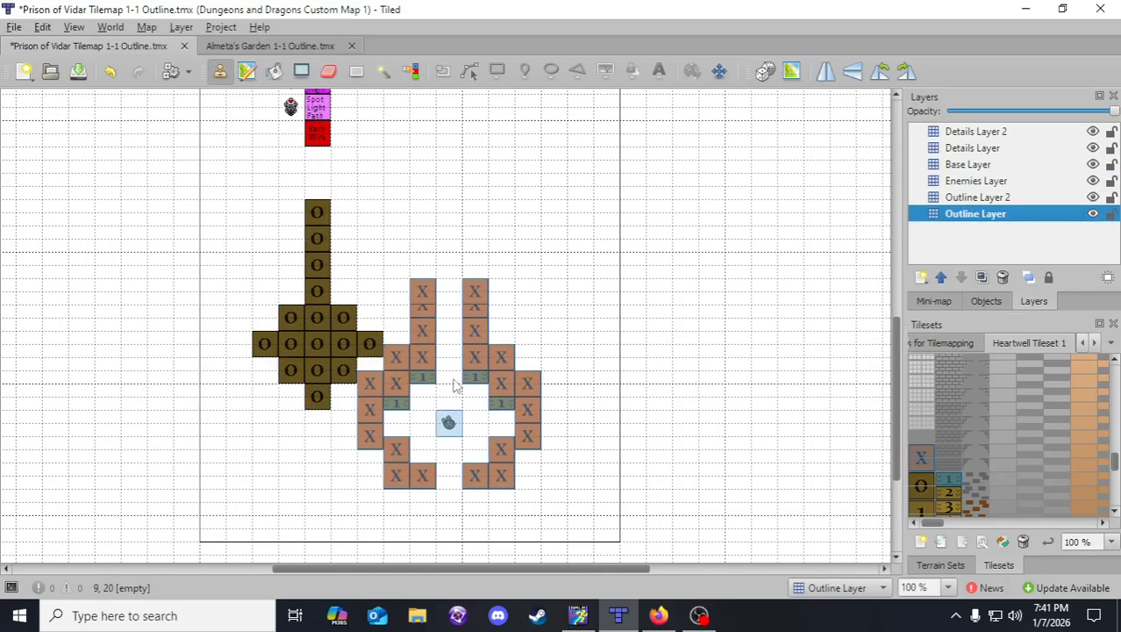
{"action": "left_click", "coordinate": [566, 318]}
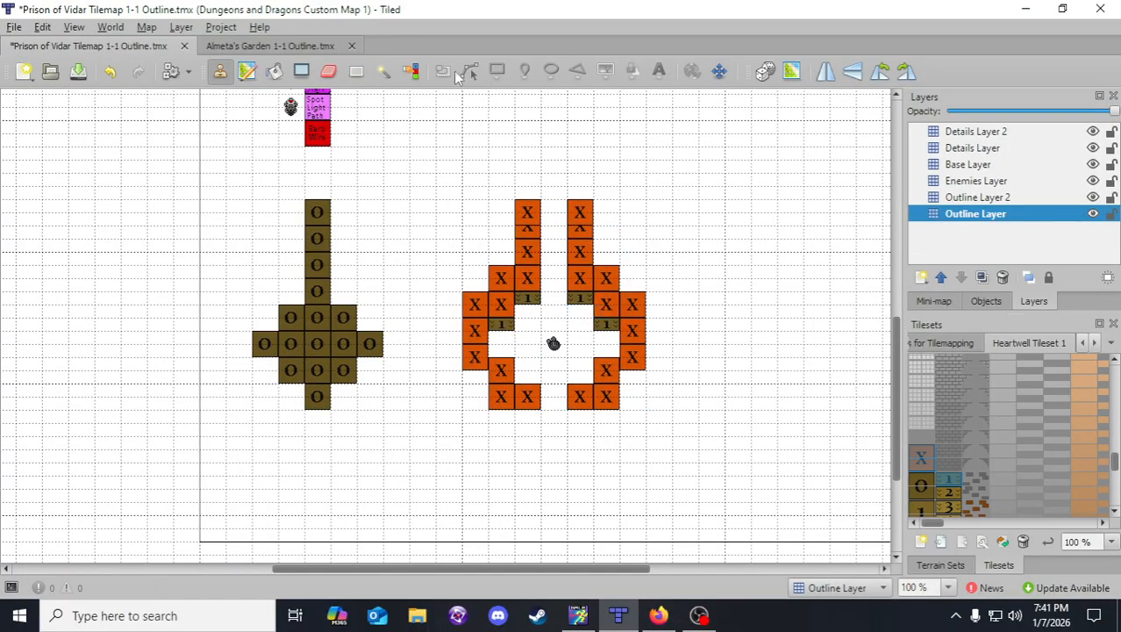
- Remove the enemy from the pasted Outline Layer tiles and place it back at the diamond's centre on the Enemies Layer
{"action": "key", "text": "e"}
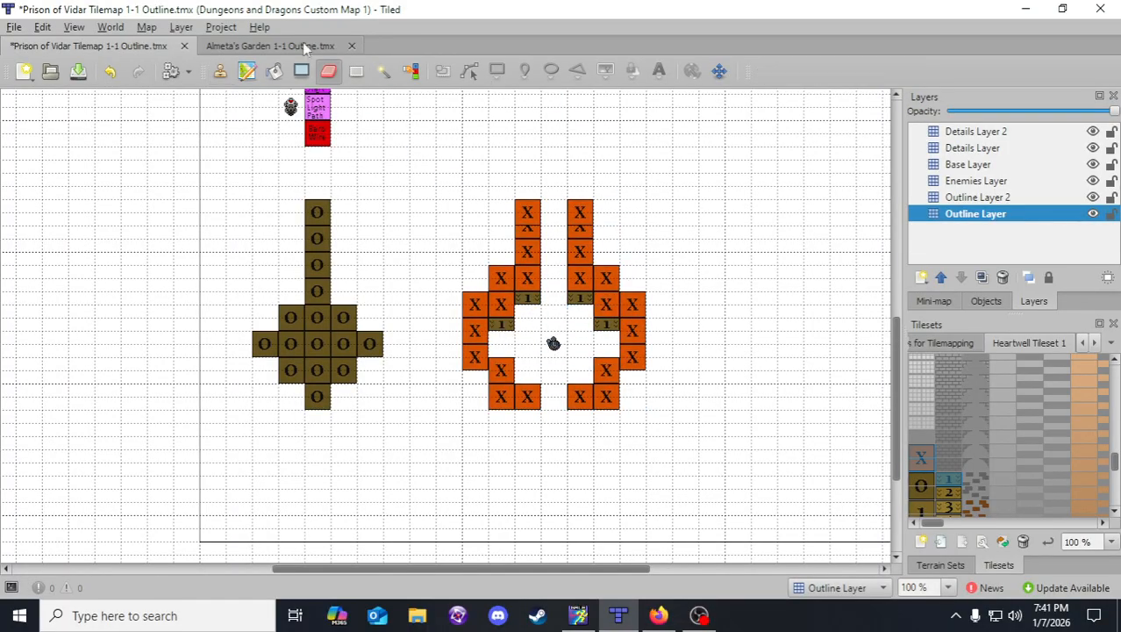
{"action": "key", "text": "r"}
{"action": "key", "text": "b"}
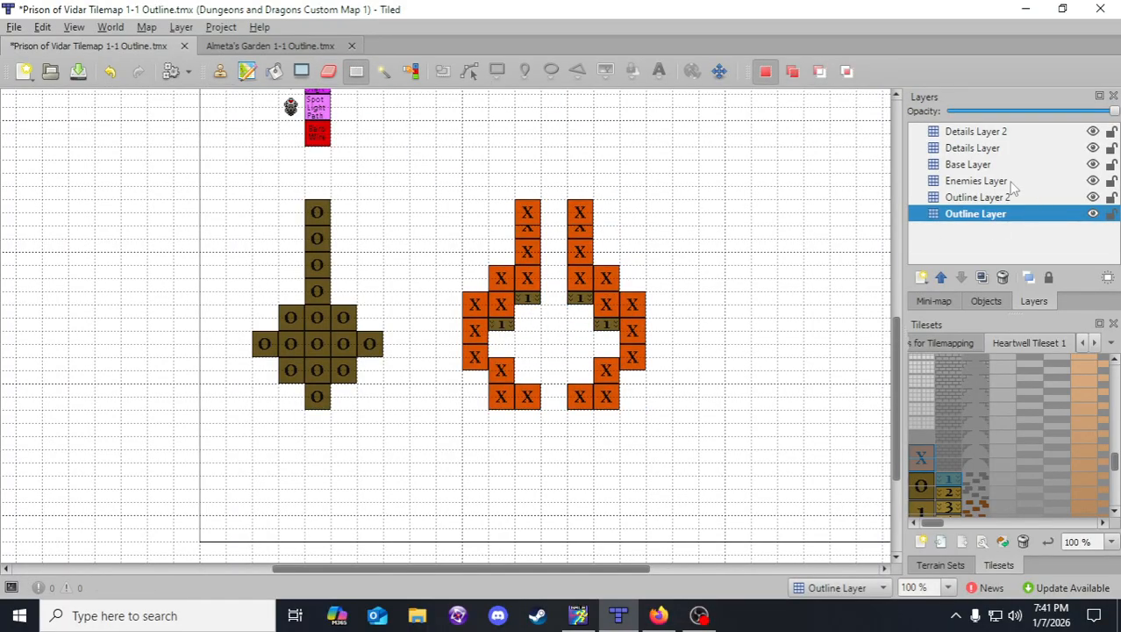
{"action": "left_click", "coordinate": [1053, 181]}
- Move the pasted X and 1 tiles on the Outline Layer so they surround the 0-tile column and diamond
{"action": "left_click", "coordinate": [1000, 214]}
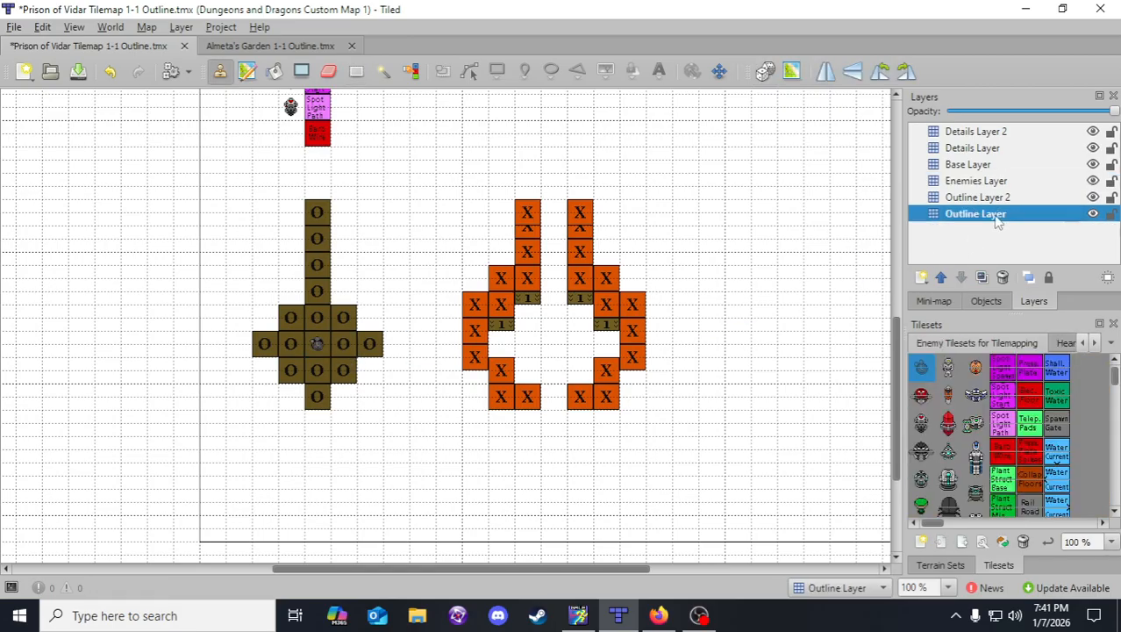
{"action": "left_click", "coordinate": [356, 71]}
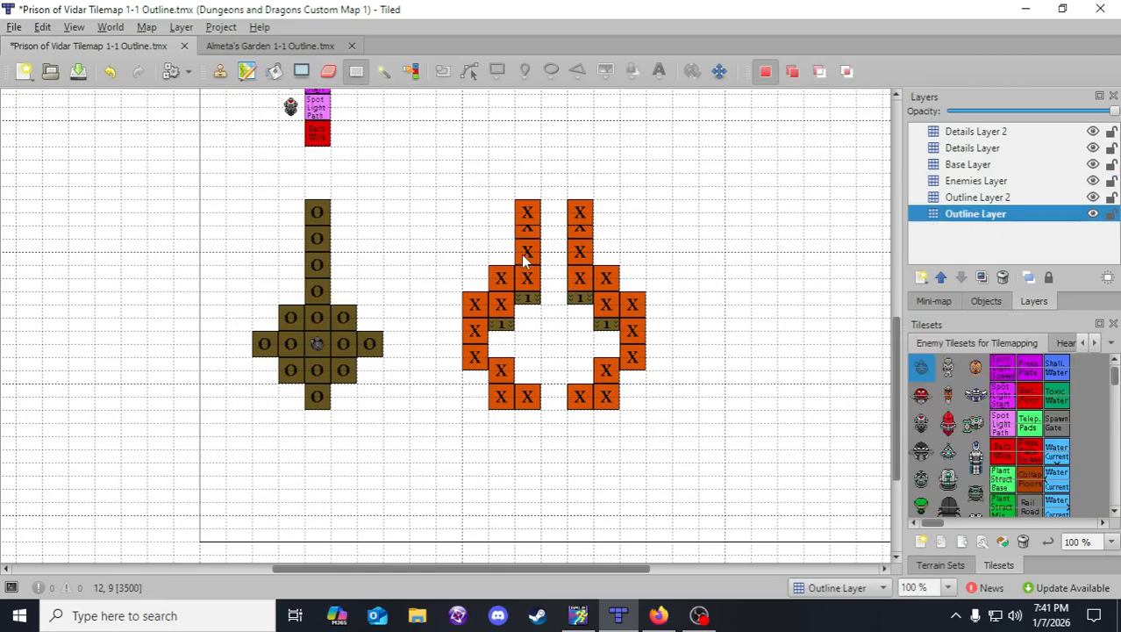
{"action": "left_click_drag", "start_coordinate": [458, 201], "coordinate": [658, 432]}
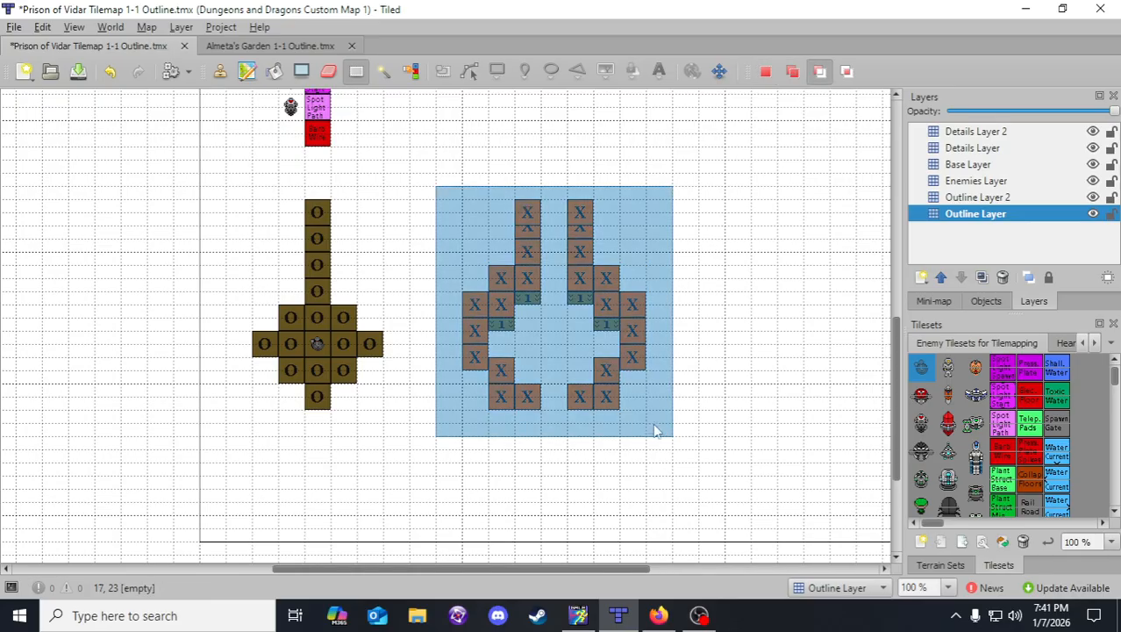
{"action": "key", "text": "ctrl+x"}
{"action": "key", "text": "ctrl+v"}
{"action": "left_click", "coordinate": [342, 314]}
{"action": "right_click", "coordinate": [518, 338]}
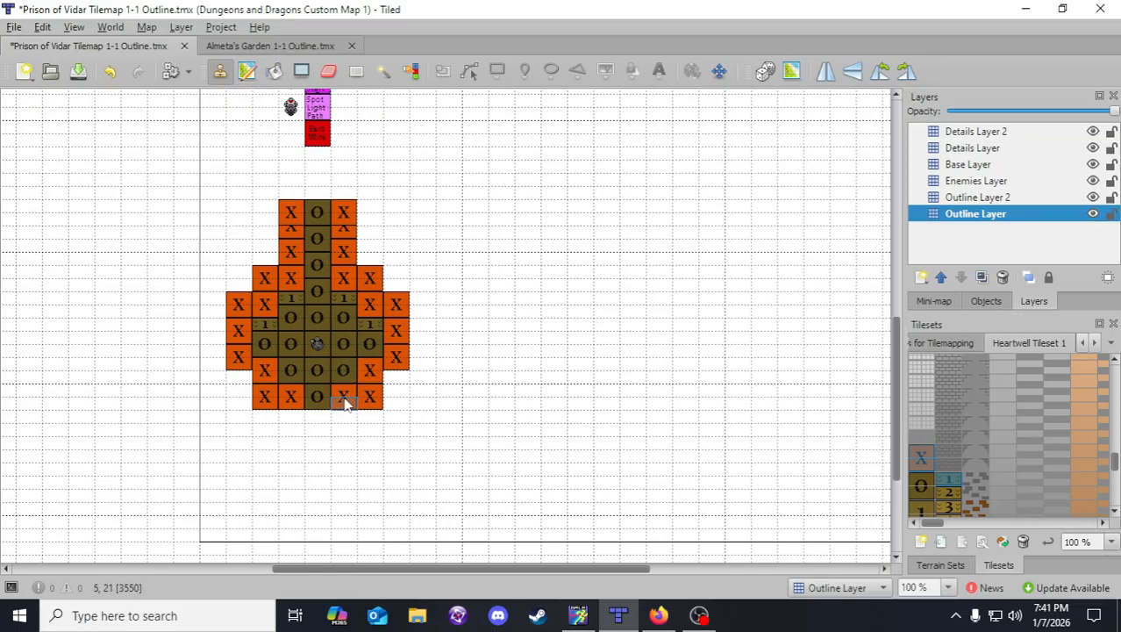
- Extend the bottom passage down by one 0 tile with an X tile on each side, and save the map
{"action": "left_click", "coordinate": [335, 428]}
{"action": "left_click", "coordinate": [292, 425]}
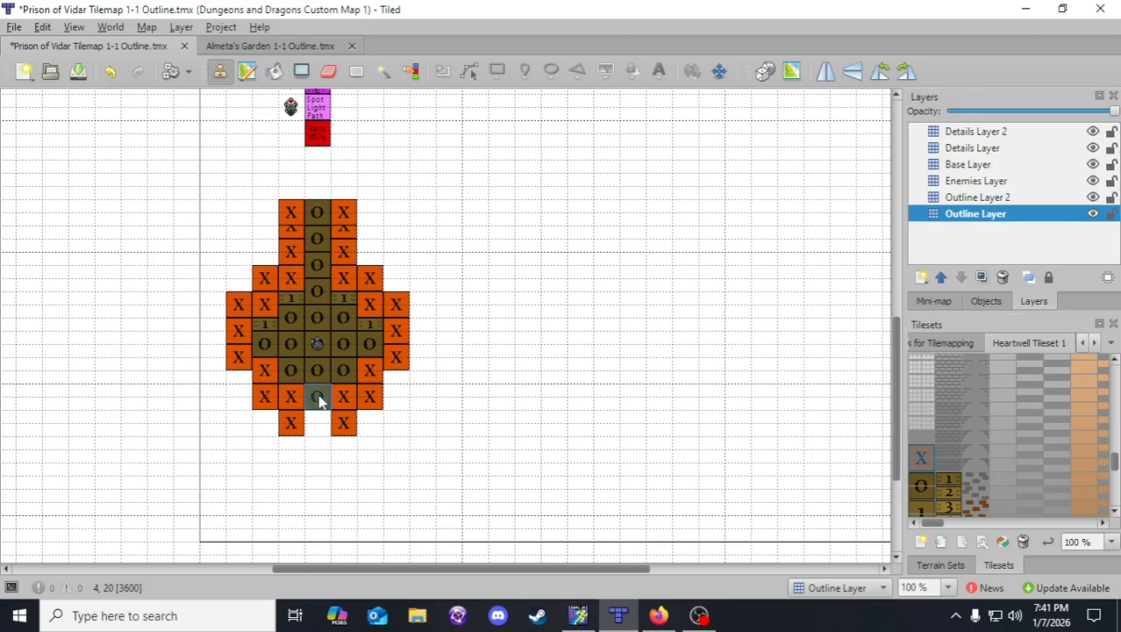
{"action": "right_click", "coordinate": [318, 400]}
{"action": "left_click", "coordinate": [318, 424]}
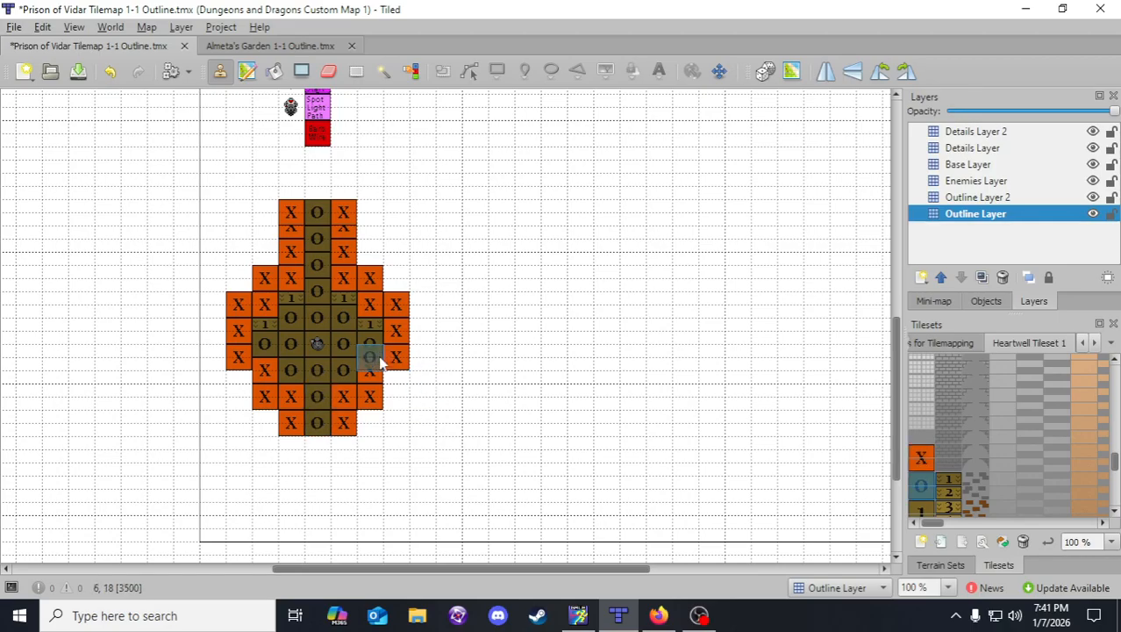
{"action": "left_click", "coordinate": [78, 71]}
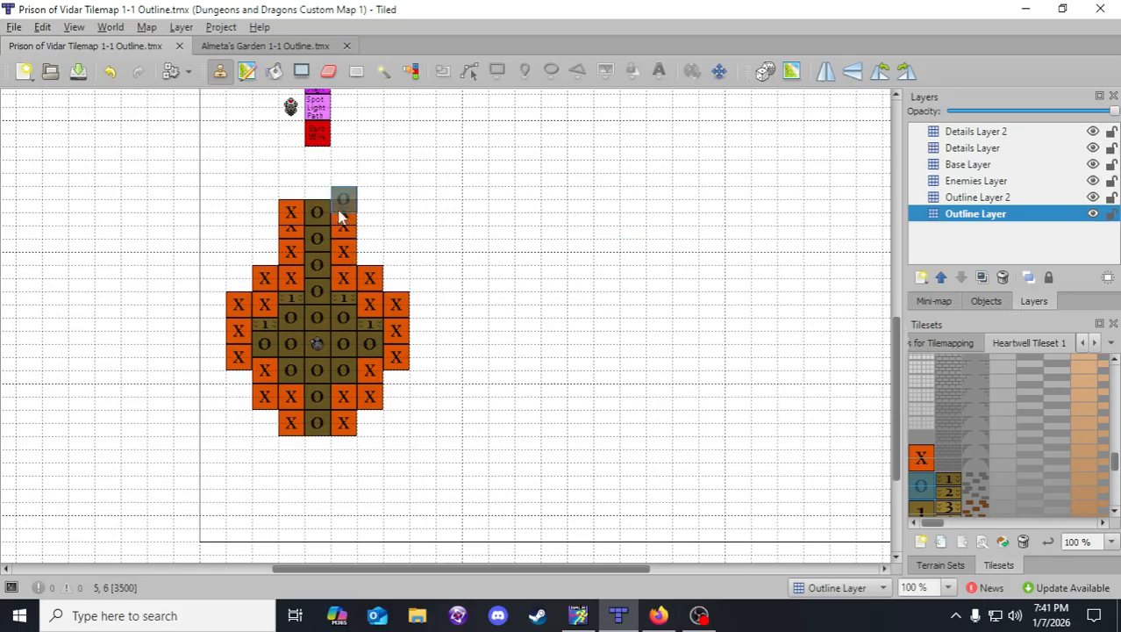
- Label the area beside the top passage's upper left with the small 0 and 1 number tiles on Outline Layer 2
{"action": "scroll", "coordinate": [340, 212], "scroll_direction": "up", "scroll_amount": 3}
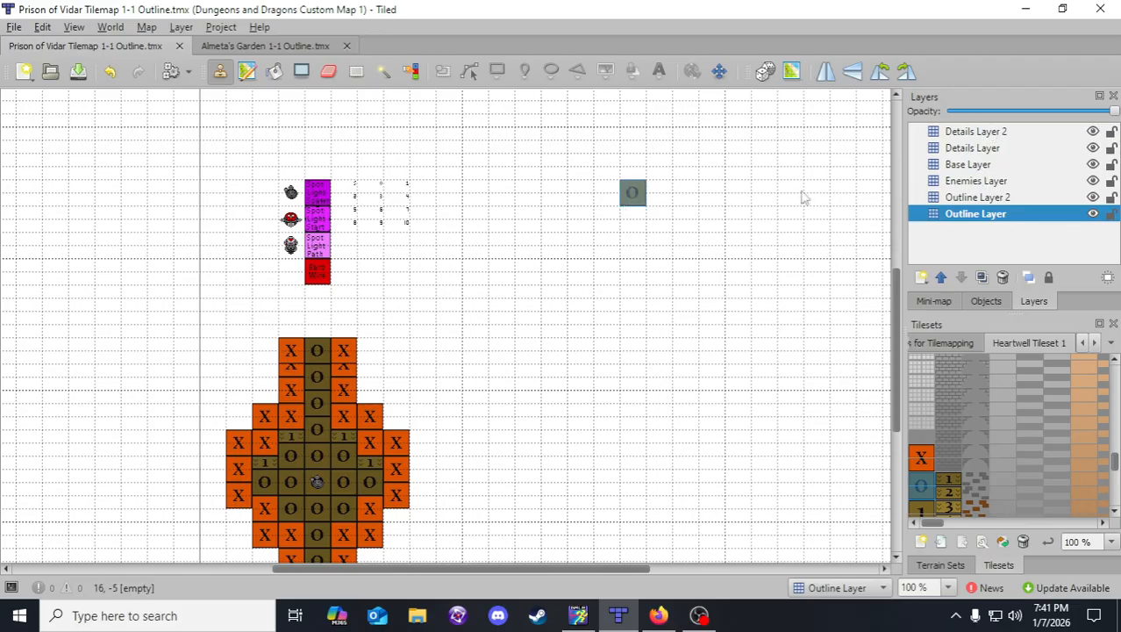
{"action": "left_click", "coordinate": [989, 198]}
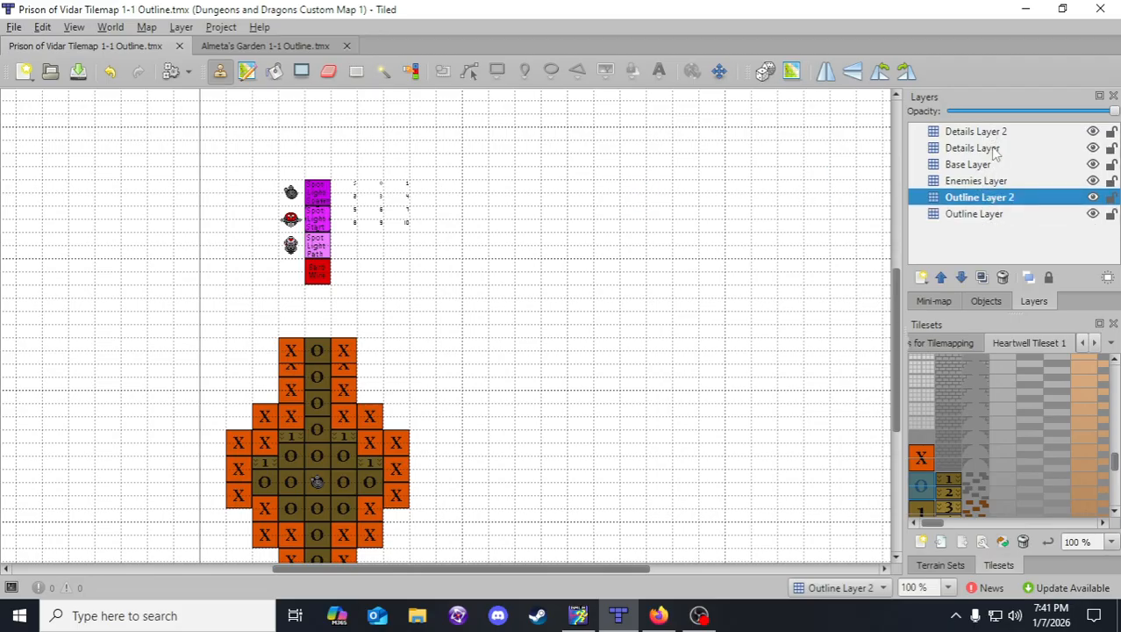
{"action": "left_click", "coordinate": [1091, 199]}
{"action": "left_click", "coordinate": [1092, 198]}
{"action": "right_click", "coordinate": [353, 185]}
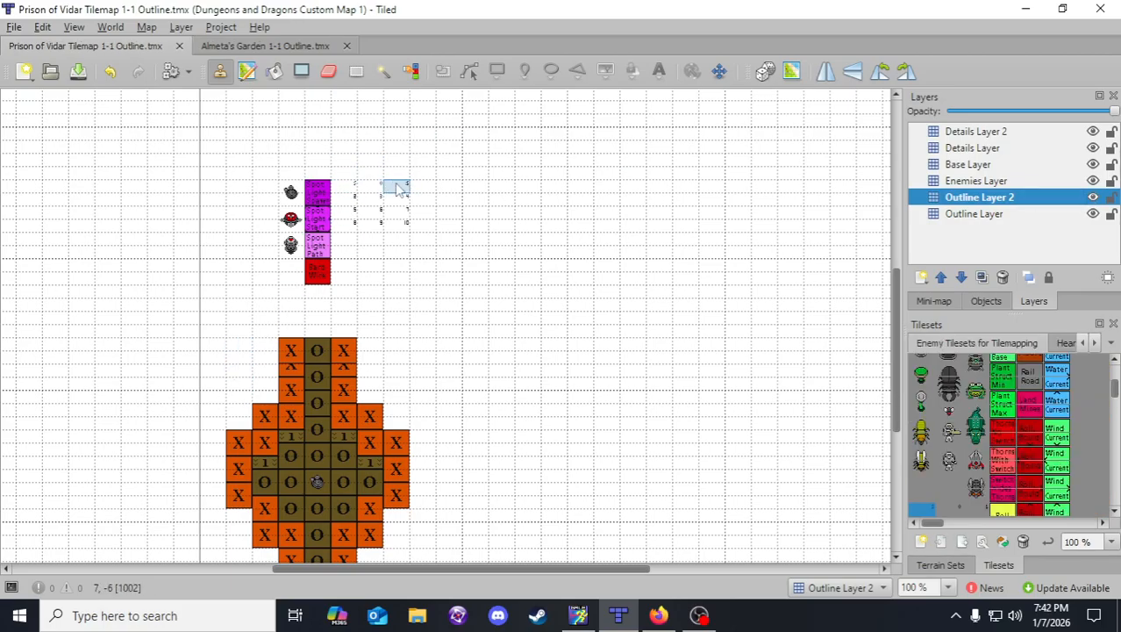
{"action": "left_click", "coordinate": [238, 349]}
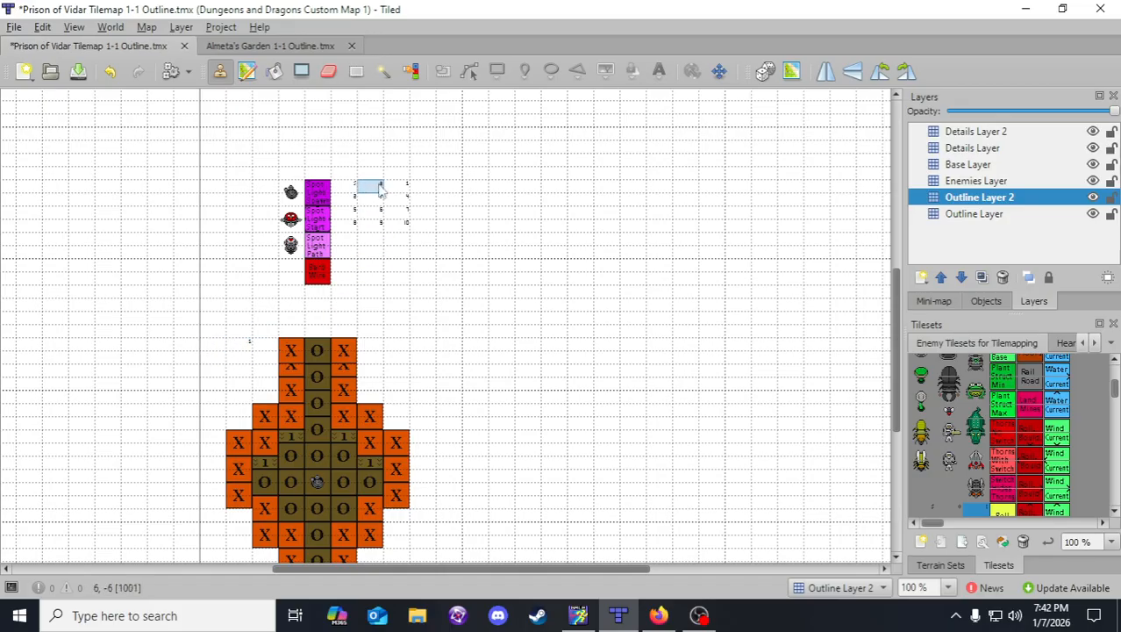
{"action": "left_click", "coordinate": [215, 346]}
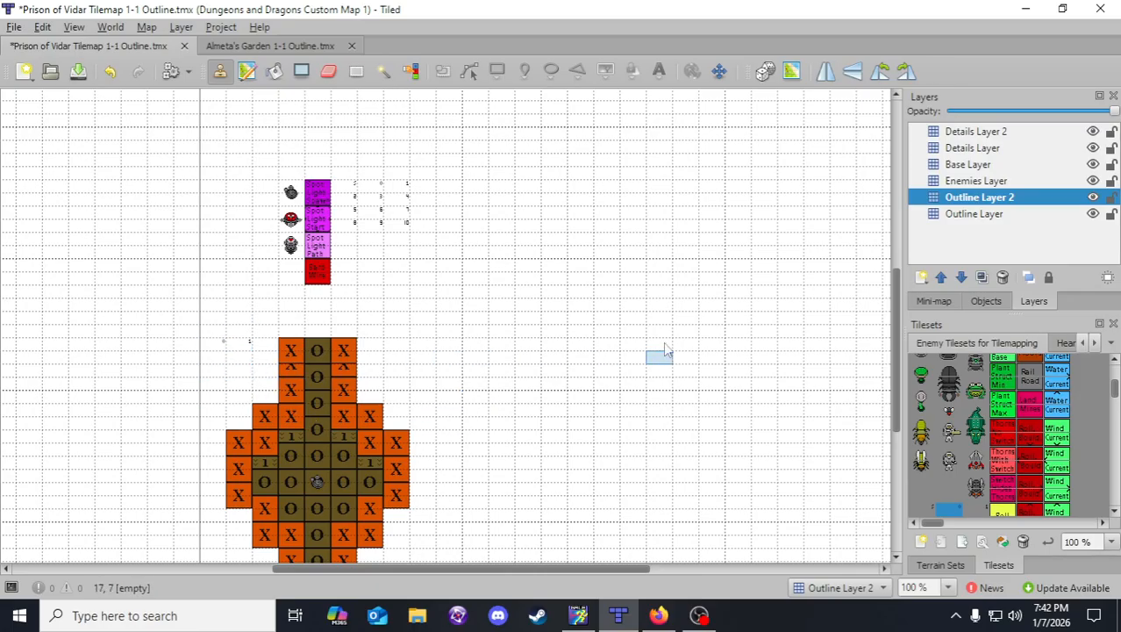
- Place a matching 02 label to the right of the top passage on Outline Layer 2, and save the map
{"action": "scroll", "coordinate": [351, 443], "scroll_direction": "down", "scroll_amount": 2}
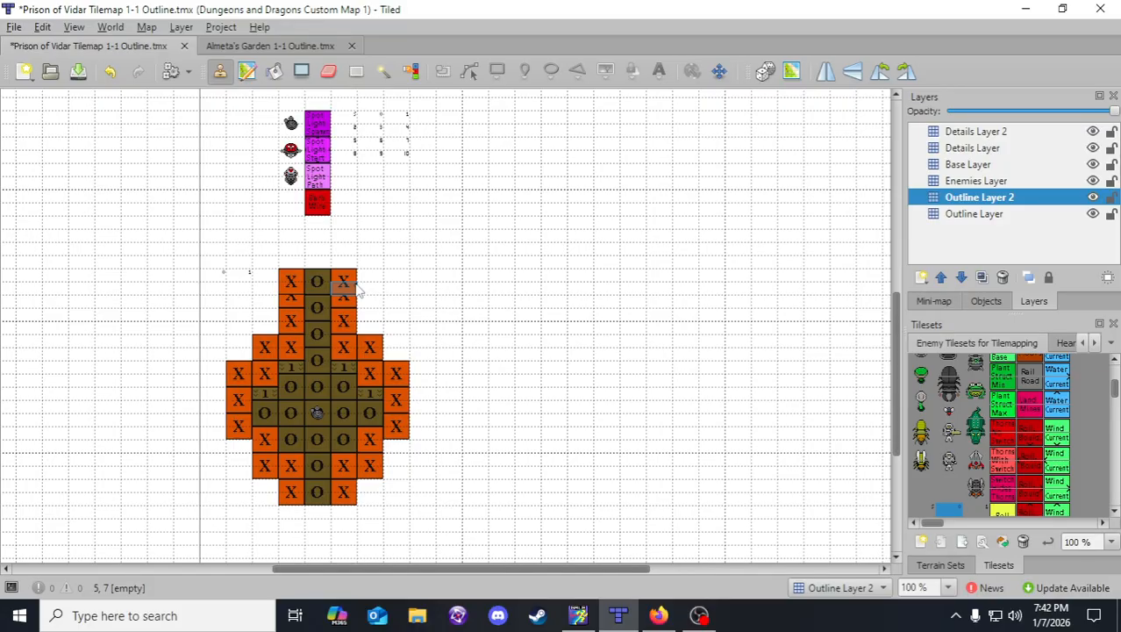
{"action": "right_click_drag", "start_coordinate": [215, 276], "coordinate": [248, 287]}
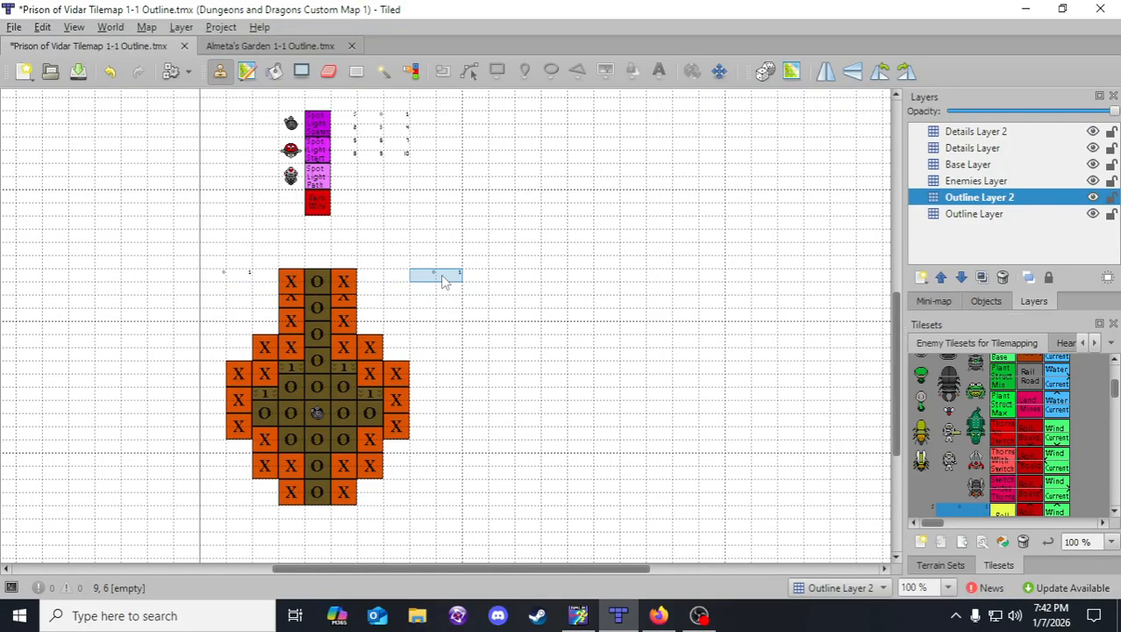
{"action": "right_click", "coordinate": [367, 137]}
{"action": "left_click", "coordinate": [460, 279]}
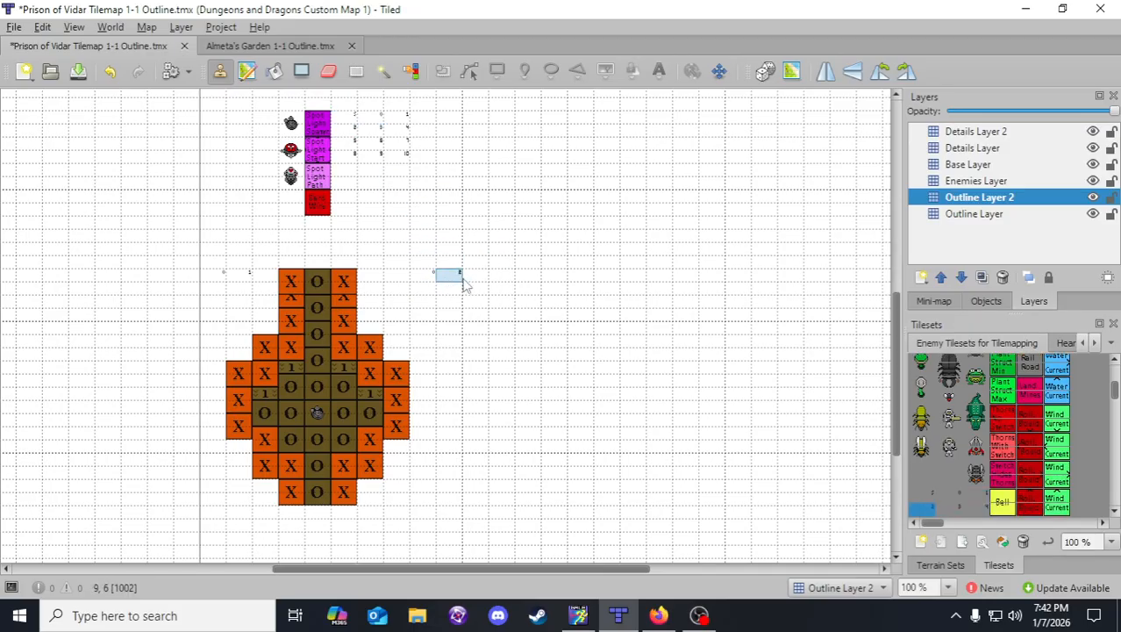
{"action": "left_click", "coordinate": [979, 216]}
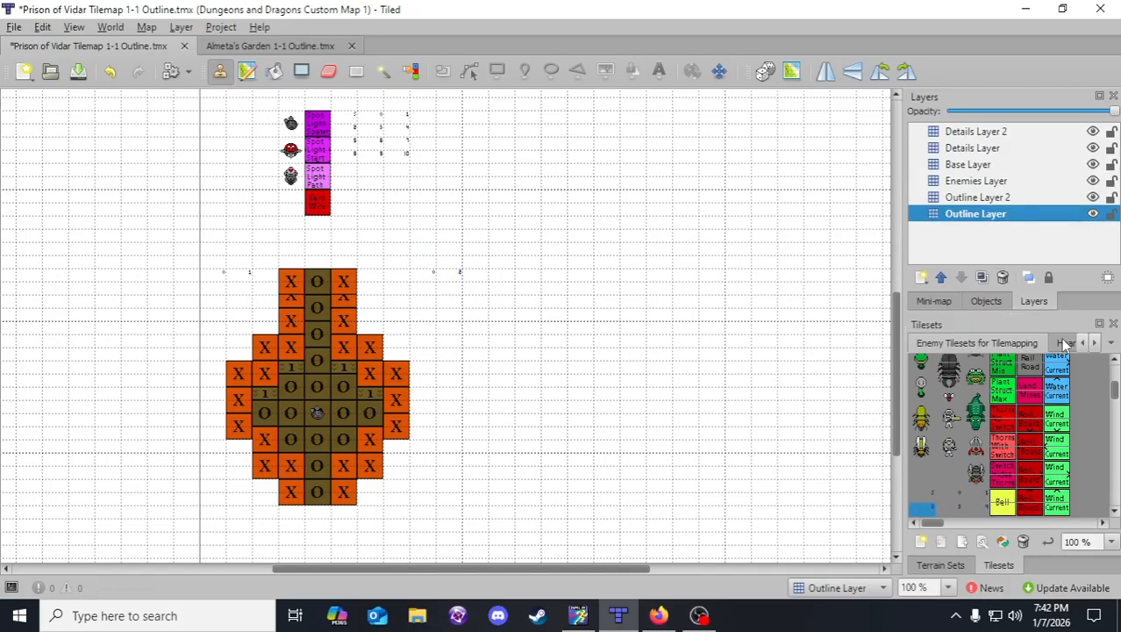
{"action": "left_click", "coordinate": [1065, 344]}
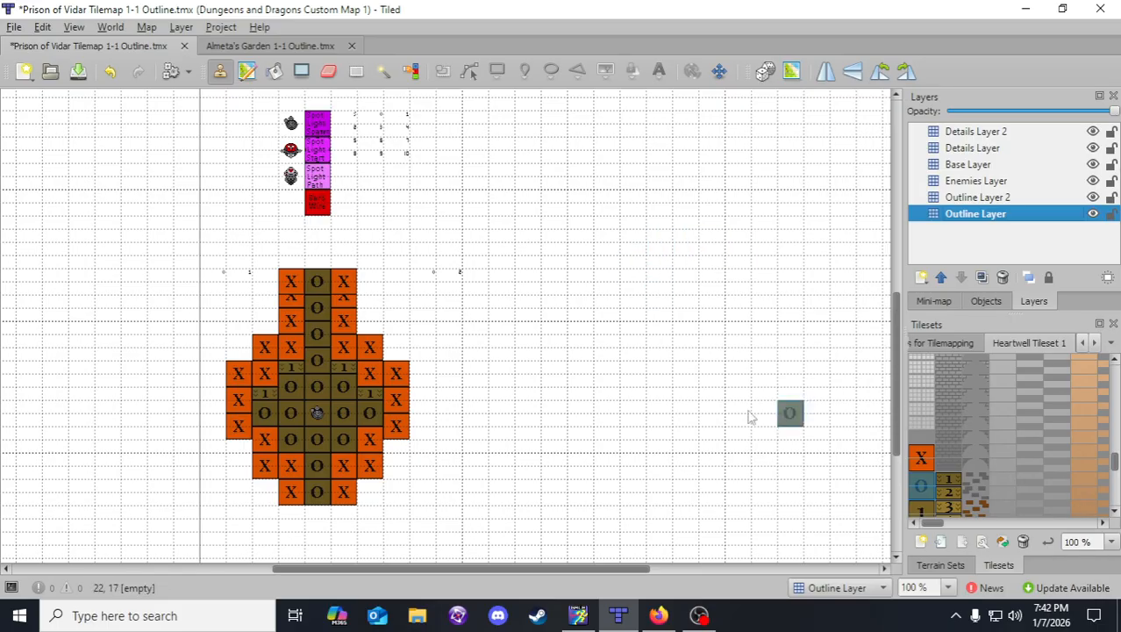
{"action": "right_click", "coordinate": [434, 274]}
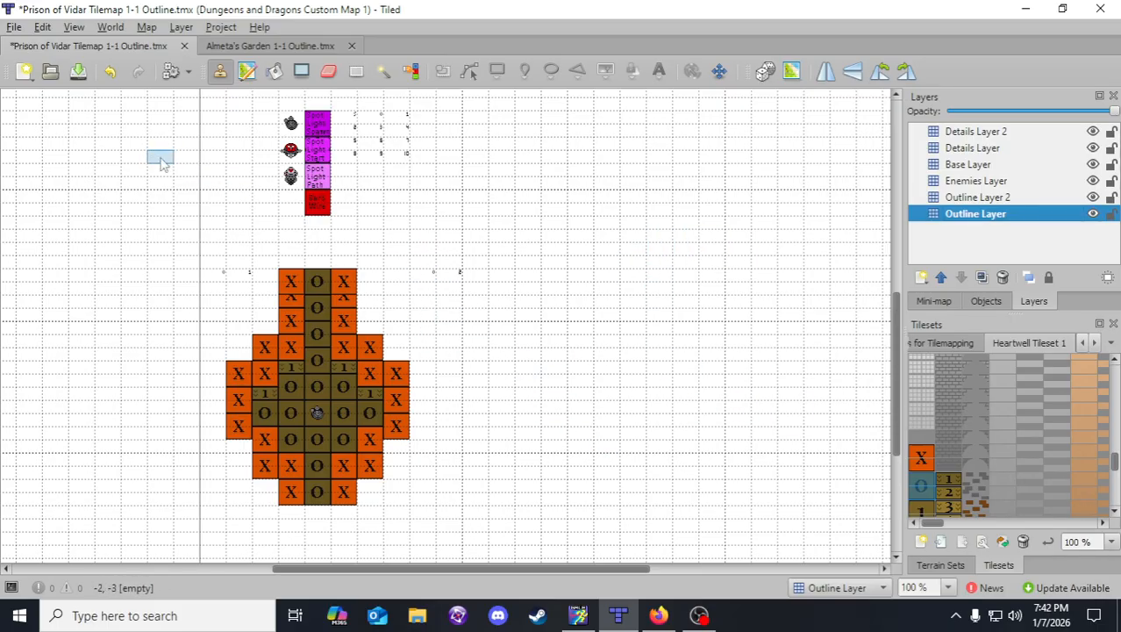
{"action": "left_click", "coordinate": [78, 70]}
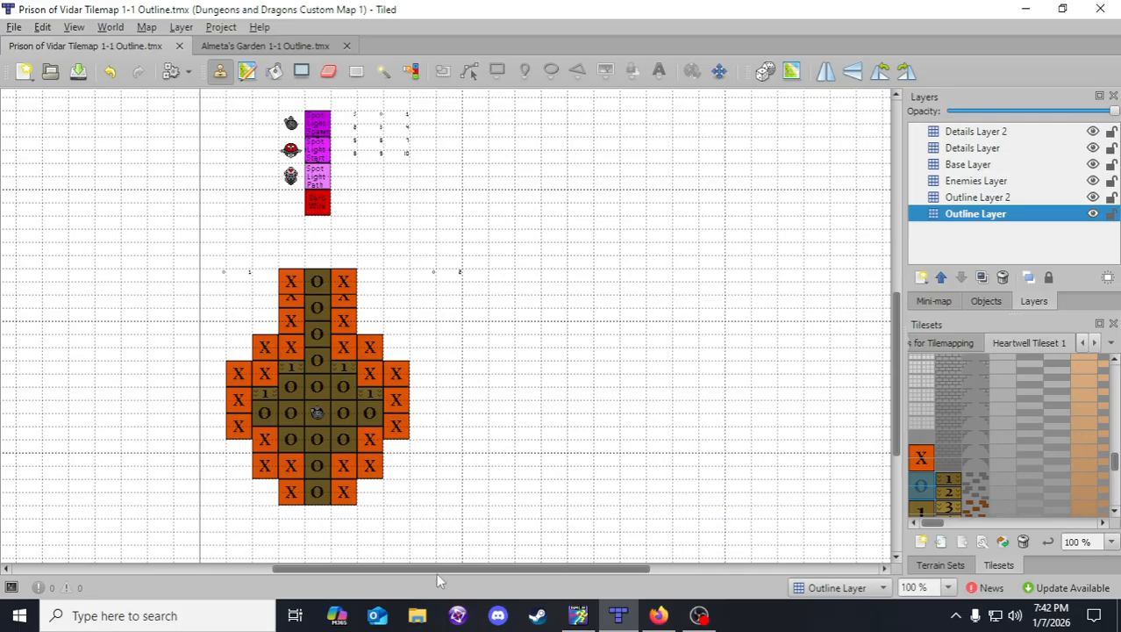
- Build a vertical wall of nine X tiles on the Outline Layer, immediately right of the 02 label
{"action": "right_click", "coordinate": [316, 284]}
{"action": "right_click", "coordinate": [292, 281]}
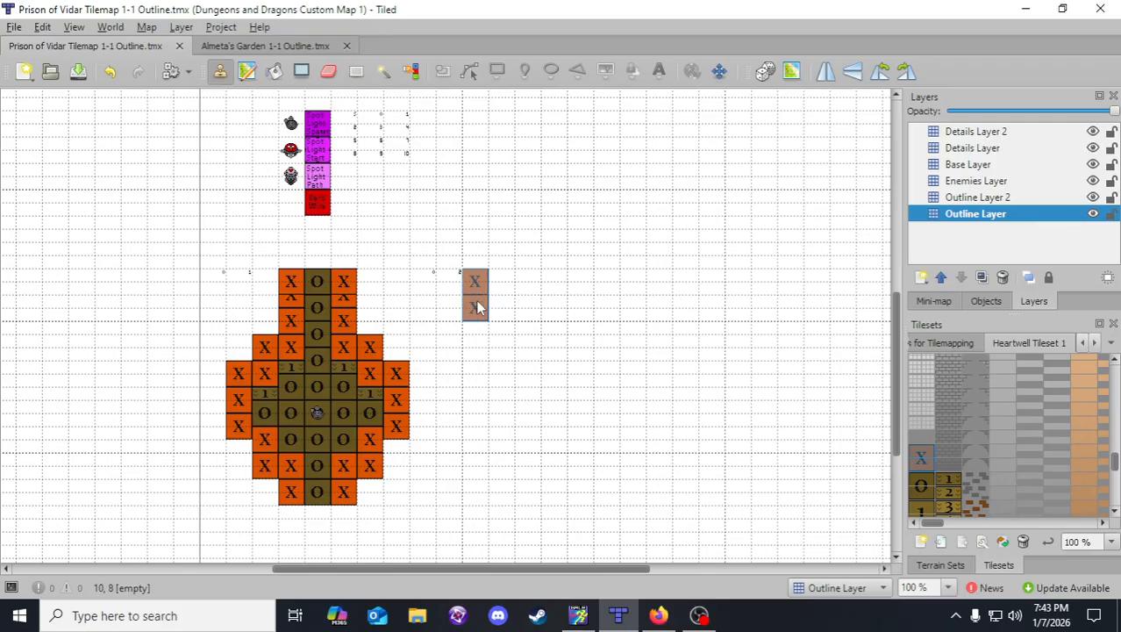
{"action": "left_click", "coordinate": [477, 307]}
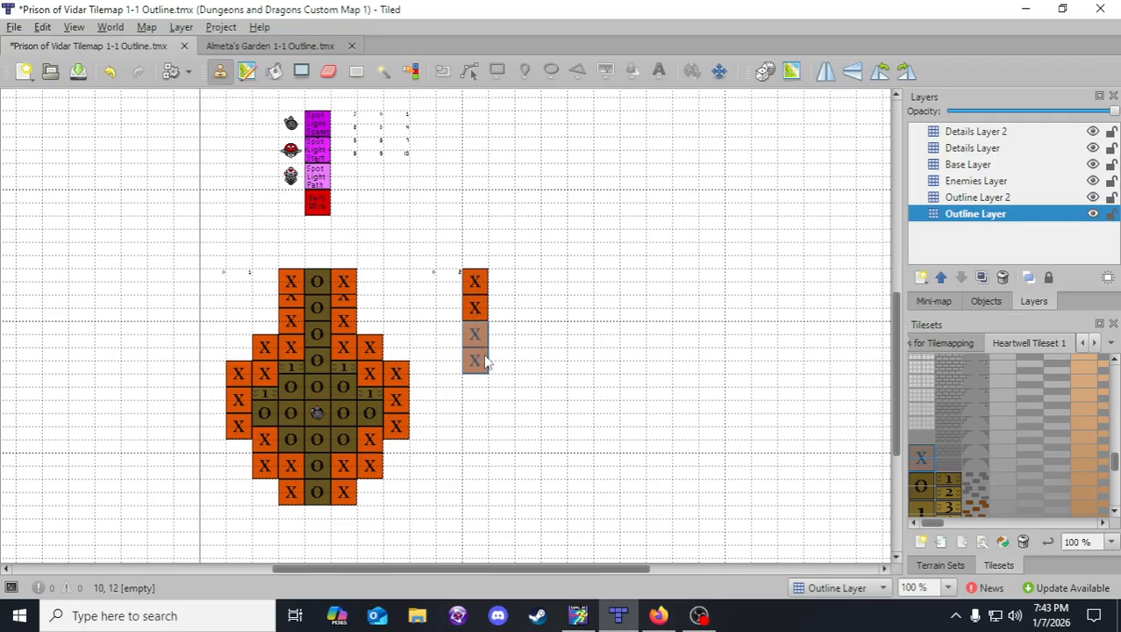
{"action": "left_click", "coordinate": [478, 361]}
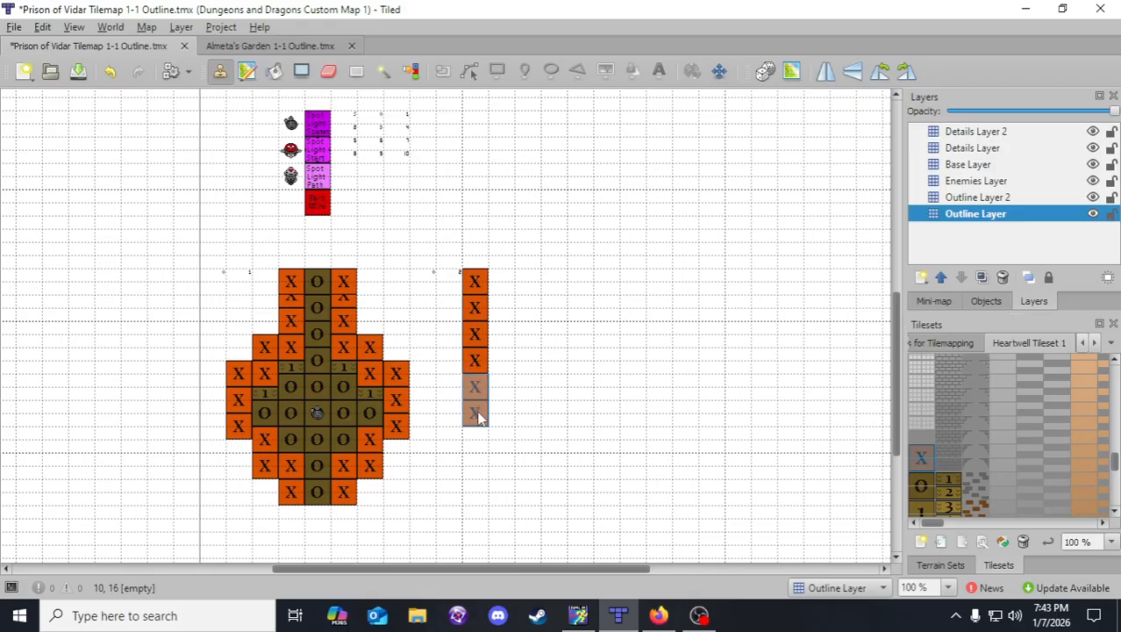
{"action": "left_click", "coordinate": [474, 415]}
{"action": "left_click", "coordinate": [476, 466]}
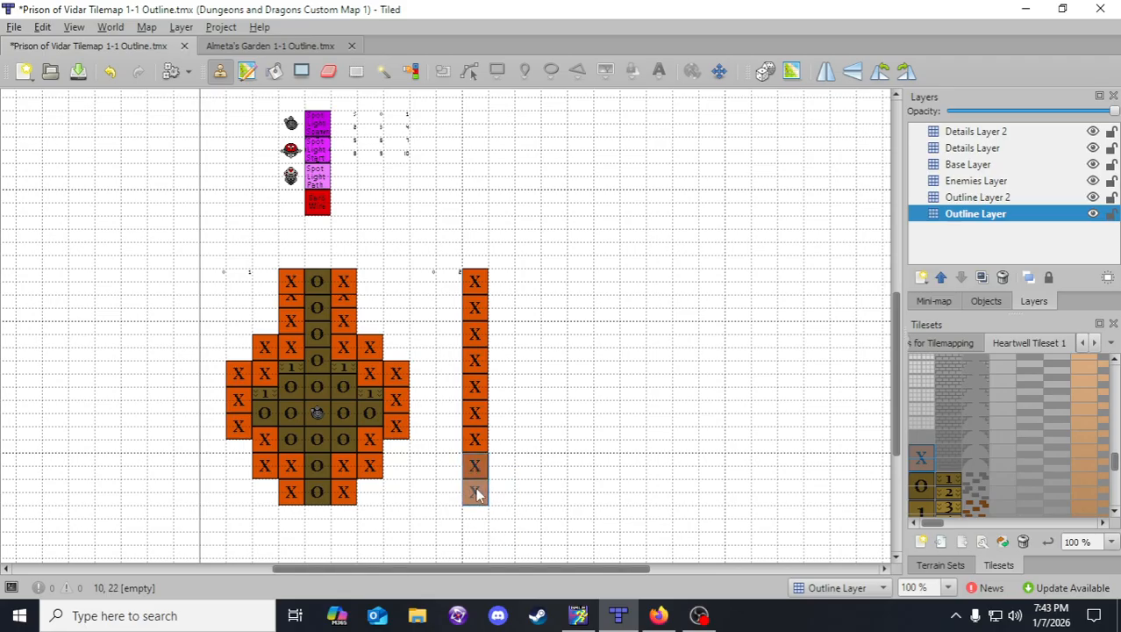
{"action": "left_click", "coordinate": [470, 500]}
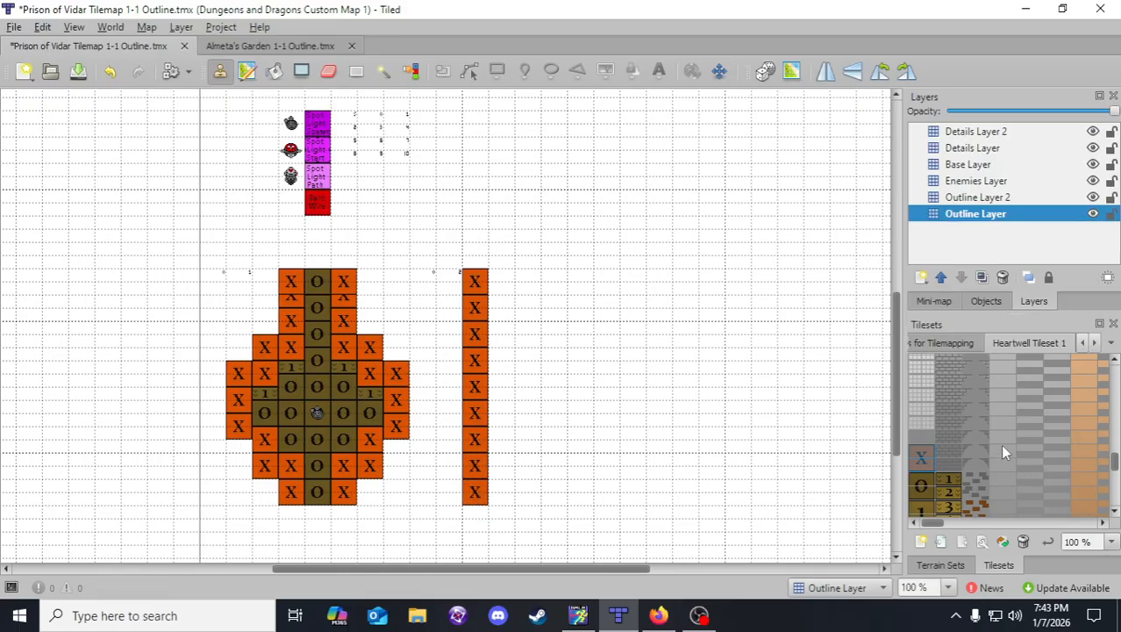
- Make Outline Layer 2 active and look through Heartwell Tileset 1 for a structure tile to put in the top passage
{"action": "scroll", "coordinate": [1002, 443], "scroll_direction": "down", "scroll_amount": 5}
{"action": "scroll", "coordinate": [980, 498], "scroll_direction": "up", "scroll_amount": 8}
{"action": "scroll", "coordinate": [956, 482], "scroll_direction": "up", "scroll_amount": 3}
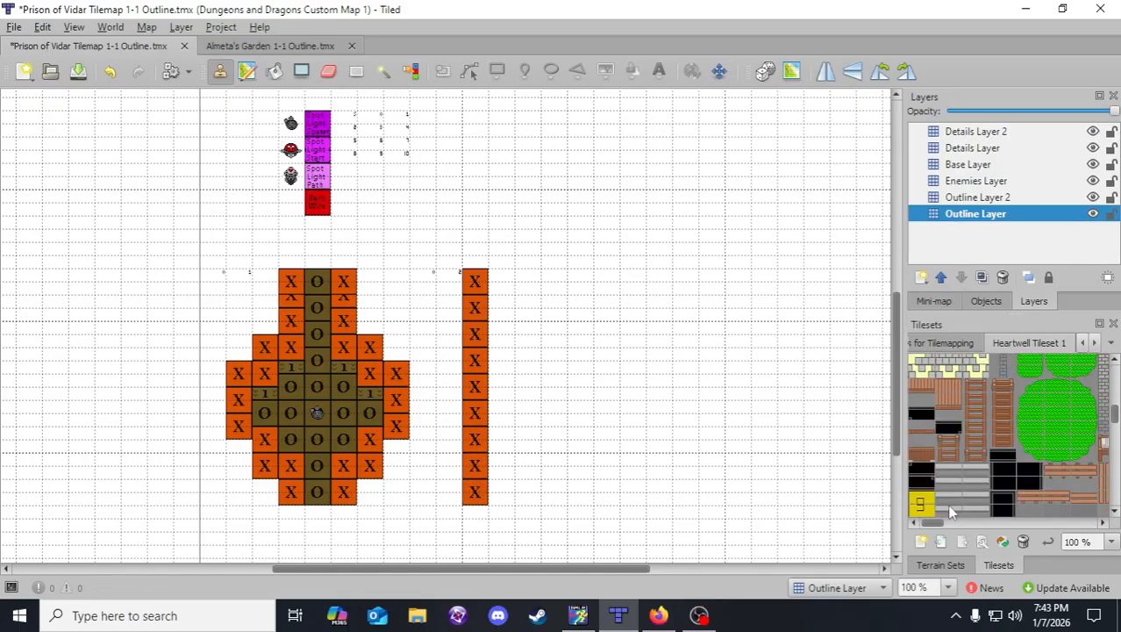
{"action": "left_click_drag", "start_coordinate": [934, 523], "coordinate": [974, 523]}
{"action": "scroll", "coordinate": [975, 442], "scroll_direction": "up", "scroll_amount": 2}
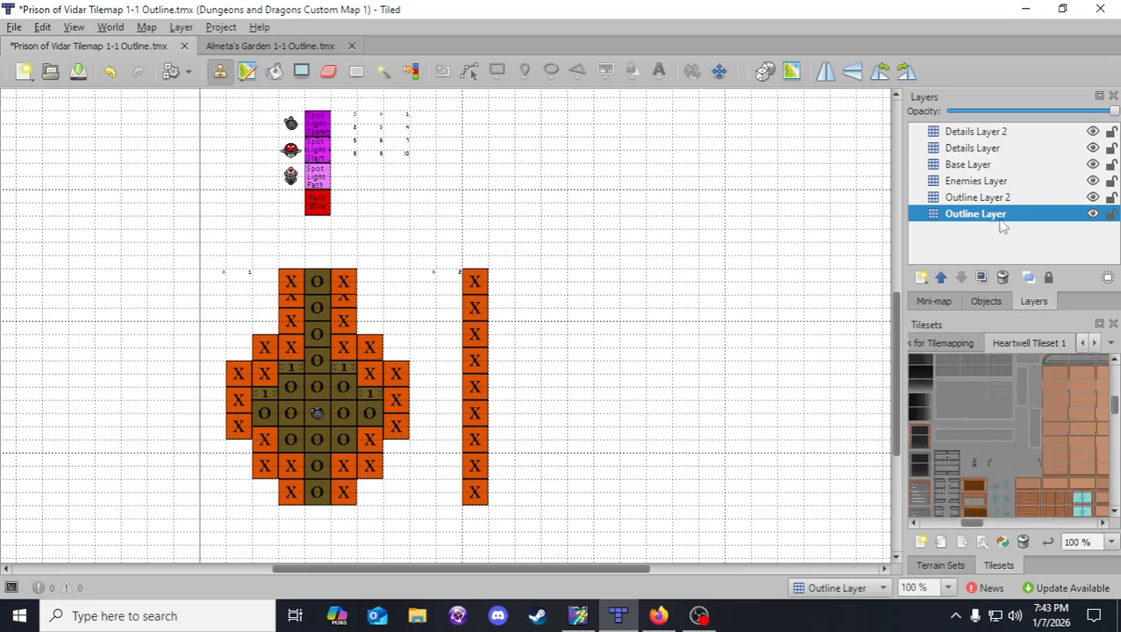
{"action": "left_click", "coordinate": [1004, 198]}
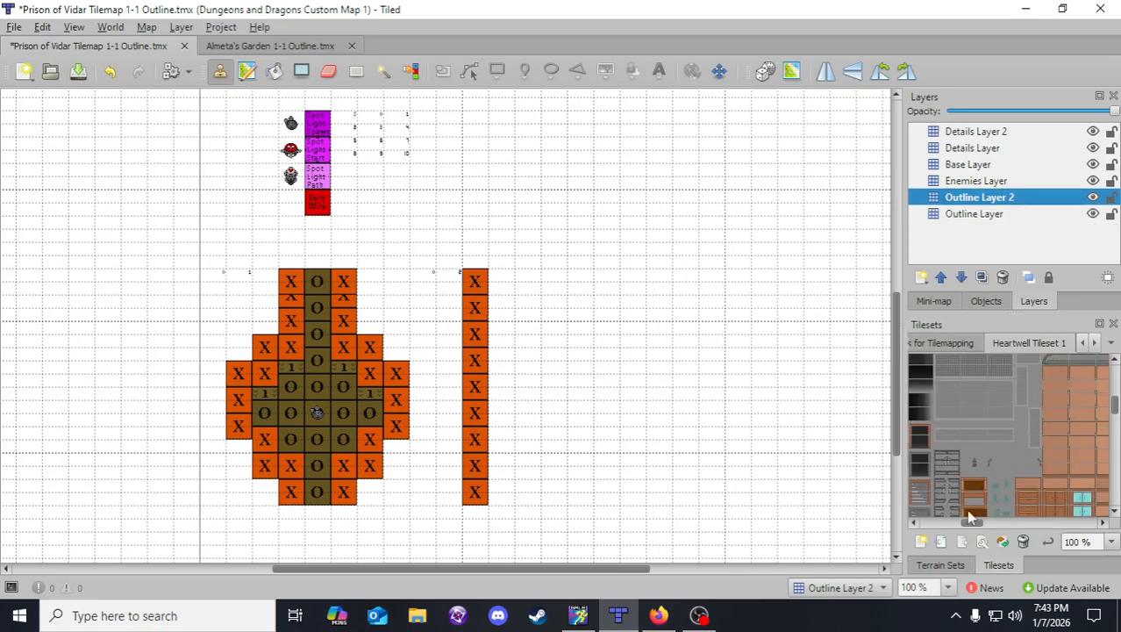
{"action": "left_click_drag", "start_coordinate": [978, 524], "coordinate": [972, 523]}
{"action": "scroll", "coordinate": [992, 493], "scroll_direction": "down", "scroll_amount": 3}
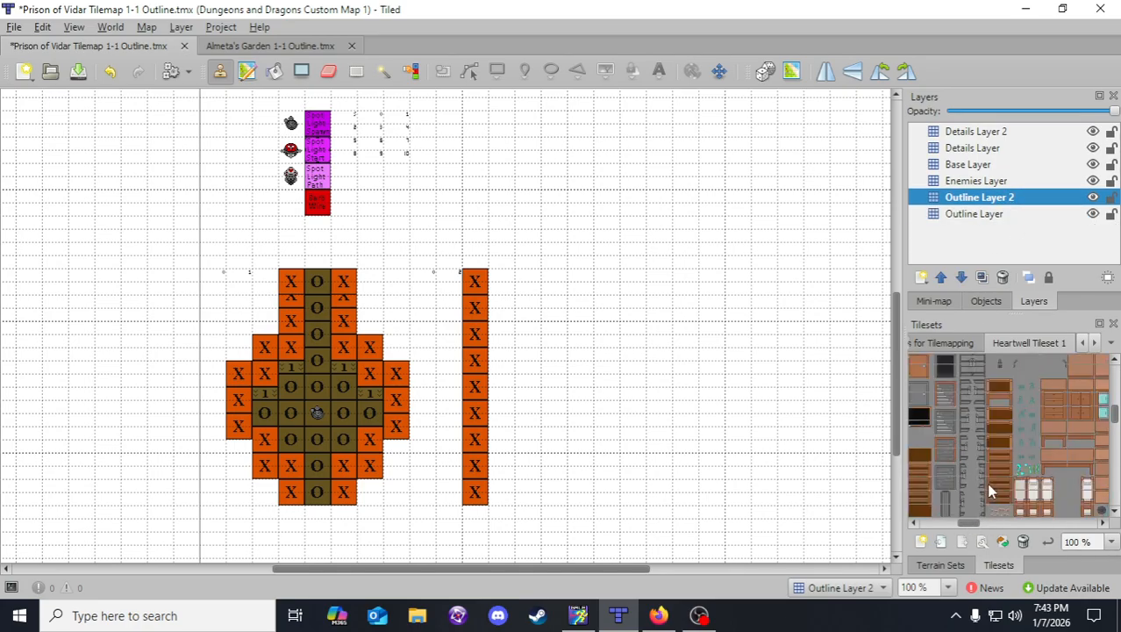
{"action": "scroll", "coordinate": [993, 495], "scroll_direction": "up", "scroll_amount": 3}
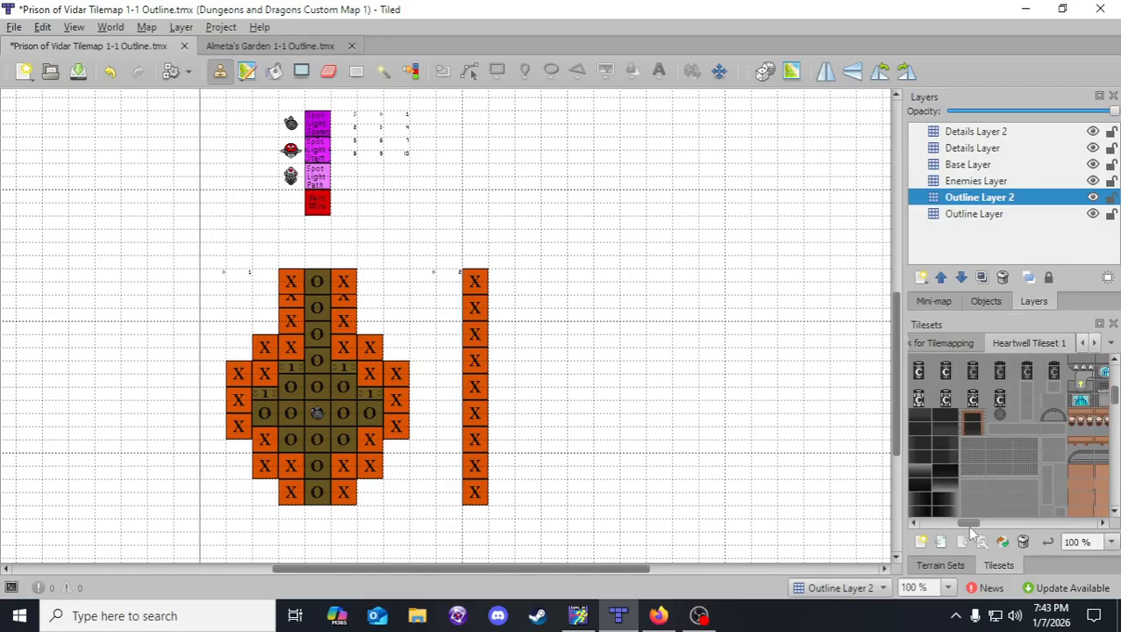
{"action": "mouse_move", "coordinate": [965, 524]}
{"action": "left_mouse_down"}
{"action": "mouse_move", "coordinate": [979, 524]}
{"action": "mouse_move", "coordinate": [966, 523]}
{"action": "left_mouse_up"}
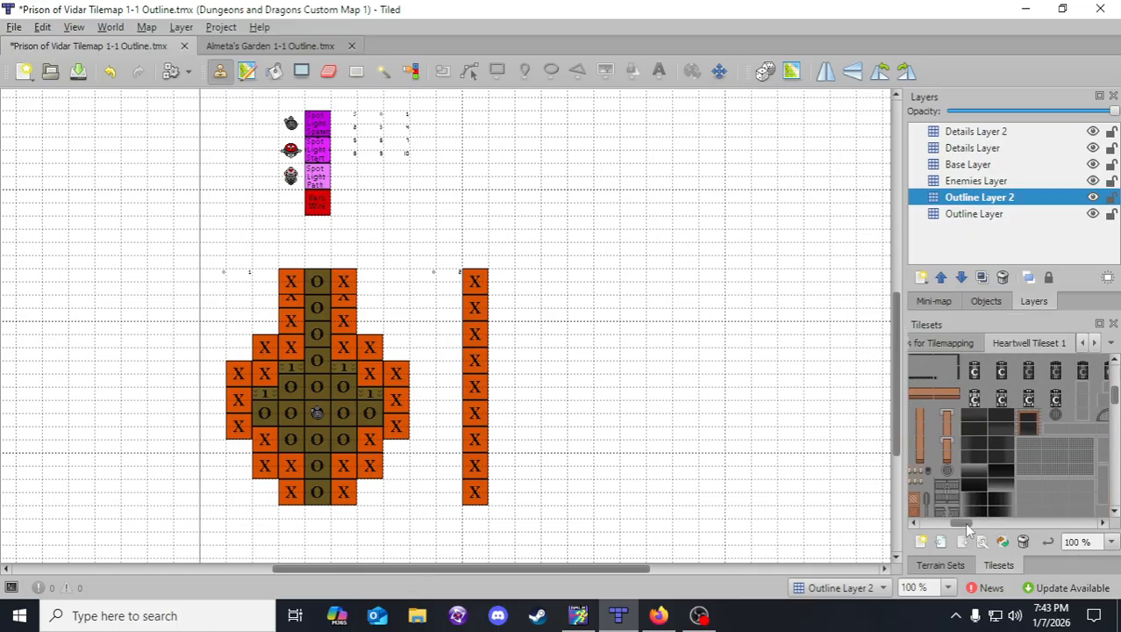
{"action": "scroll", "coordinate": [1036, 461], "scroll_direction": "down", "scroll_amount": 5}
{"action": "scroll", "coordinate": [1035, 459], "scroll_direction": "down", "scroll_amount": 3}
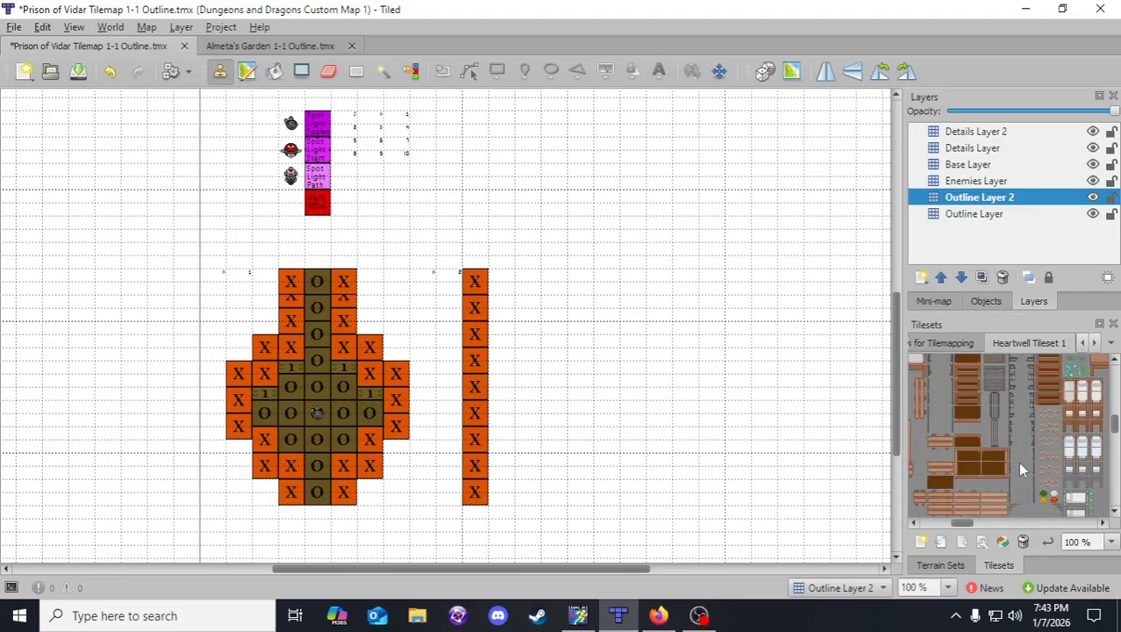
{"action": "scroll", "coordinate": [1009, 462], "scroll_direction": "up", "scroll_amount": 3}
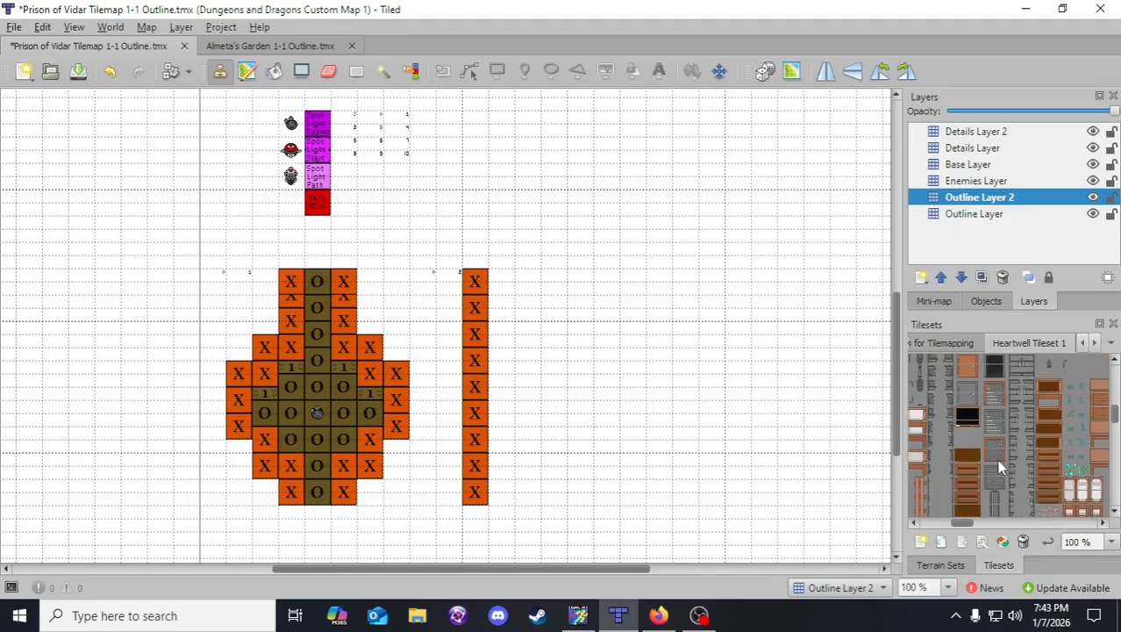
- Save the map, and stack two grey slatted tiles over the second and third 0 tiles of the top passage on Outline Layer 2
{"action": "left_click", "coordinate": [78, 70]}
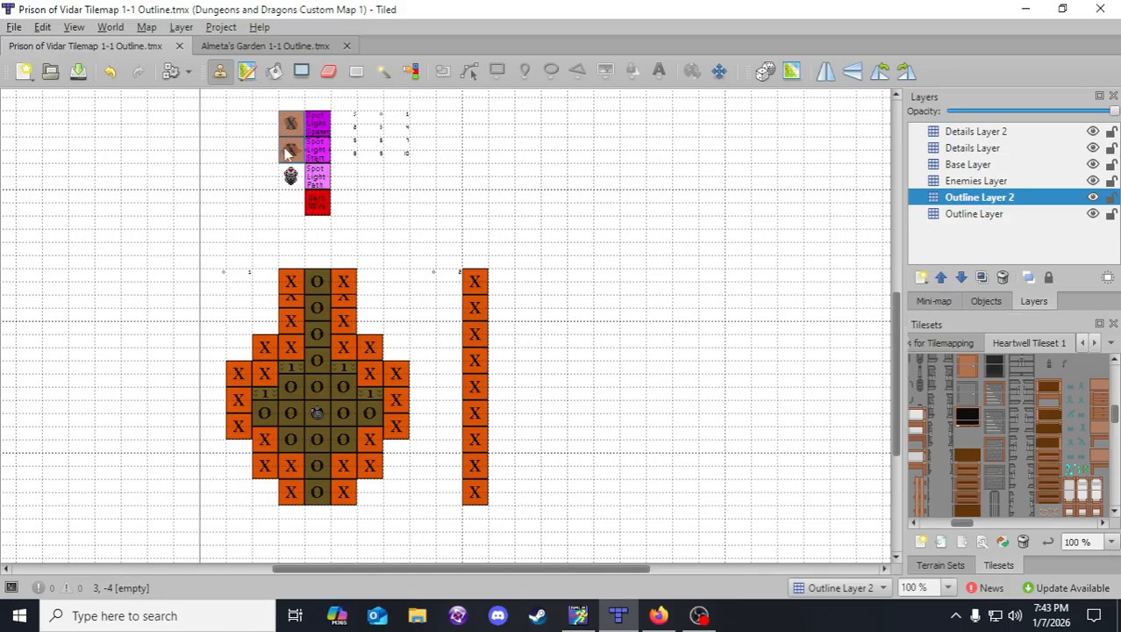
{"action": "right_click", "coordinate": [291, 155]}
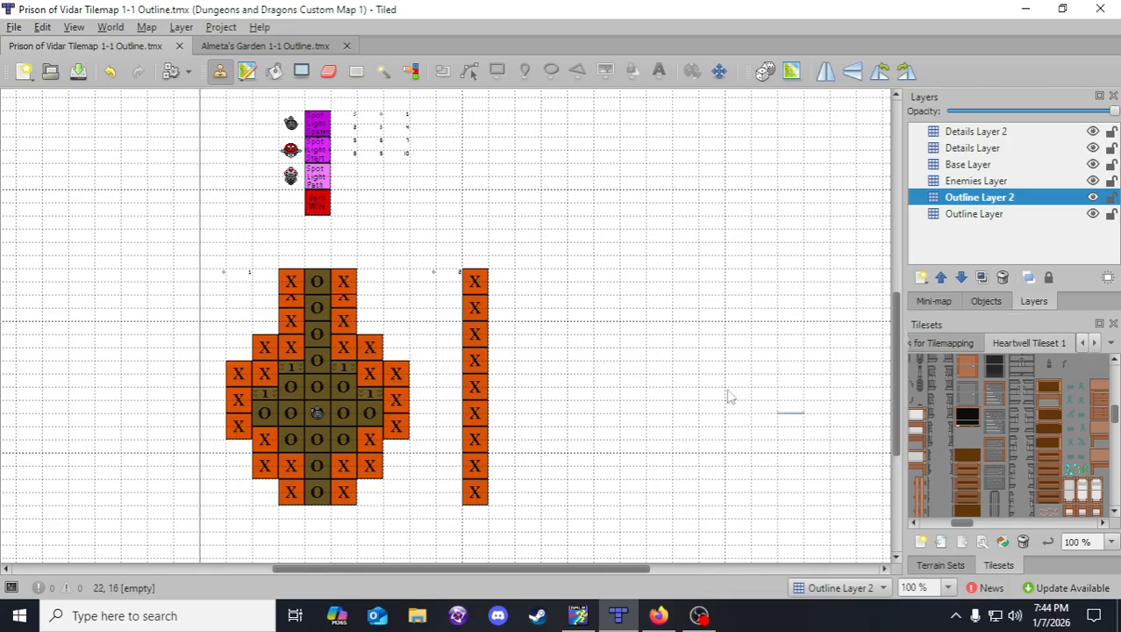
{"action": "scroll", "coordinate": [369, 357], "scroll_direction": "up", "scroll_amount": 2}
{"action": "scroll", "coordinate": [1007, 444], "scroll_direction": "up", "scroll_amount": 3}
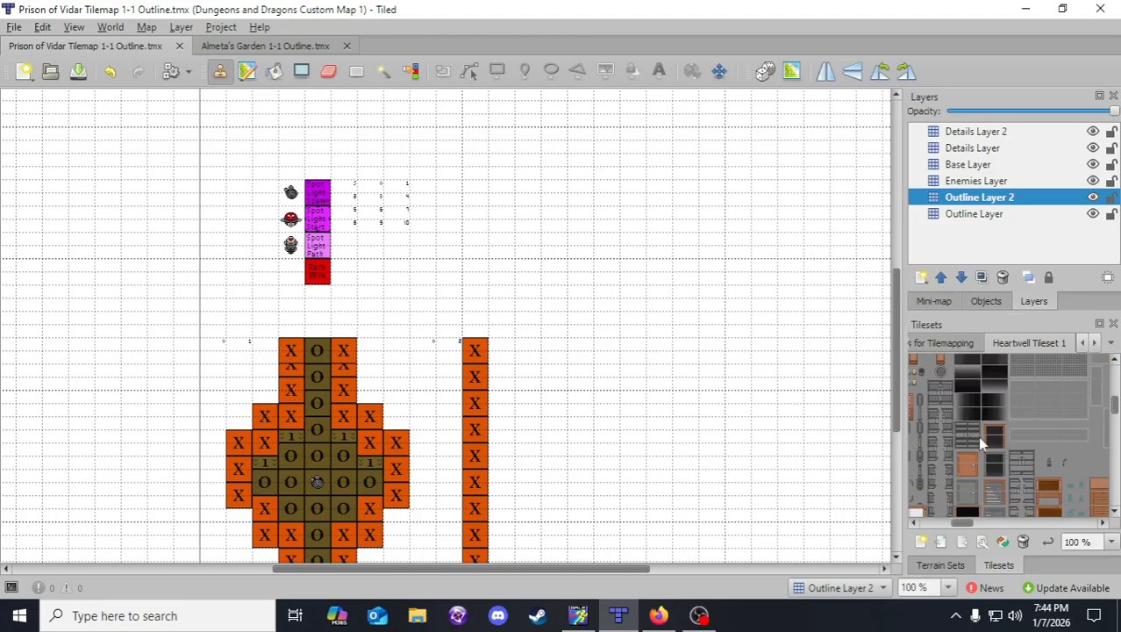
{"action": "left_click", "coordinate": [972, 440]}
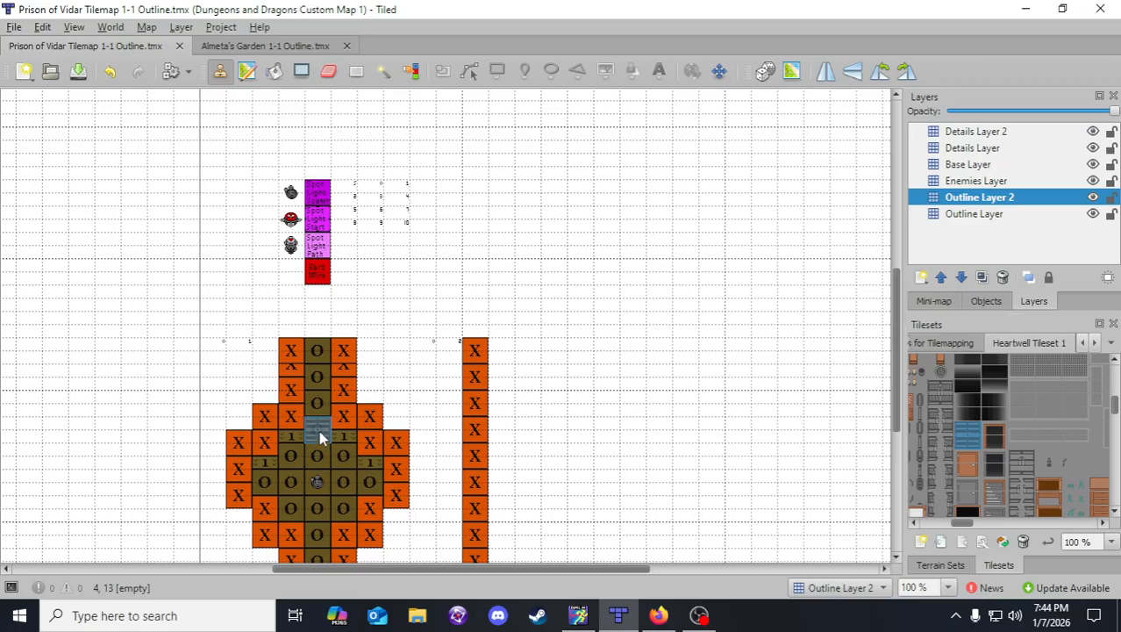
{"action": "scroll", "coordinate": [319, 430], "scroll_direction": "down", "scroll_amount": 2}
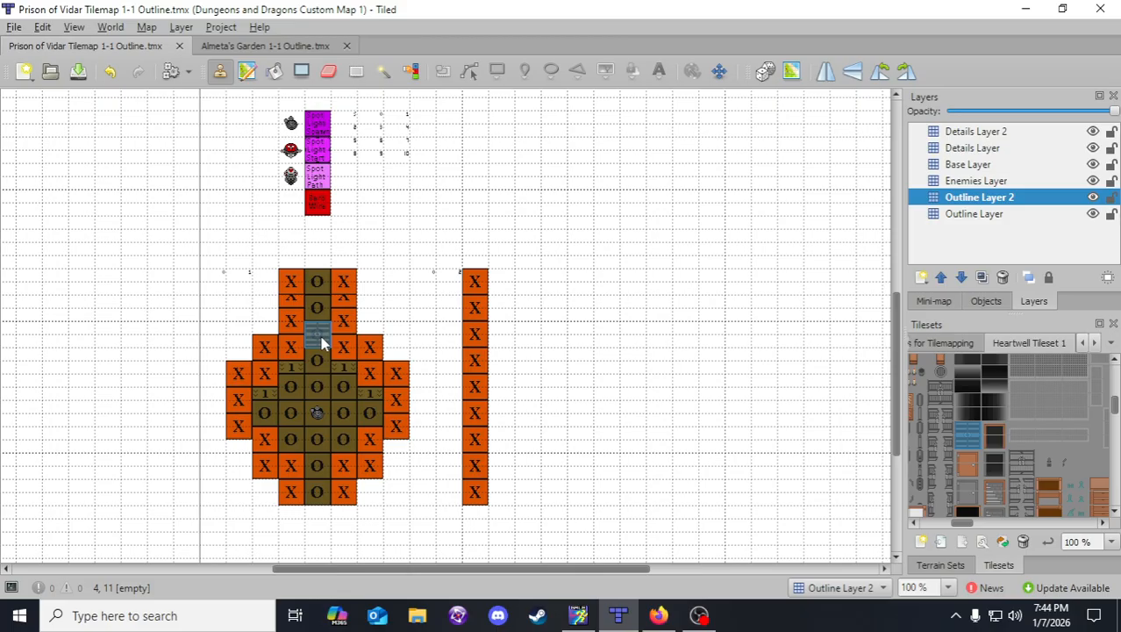
{"action": "left_click_drag", "start_coordinate": [321, 342], "coordinate": [317, 309]}
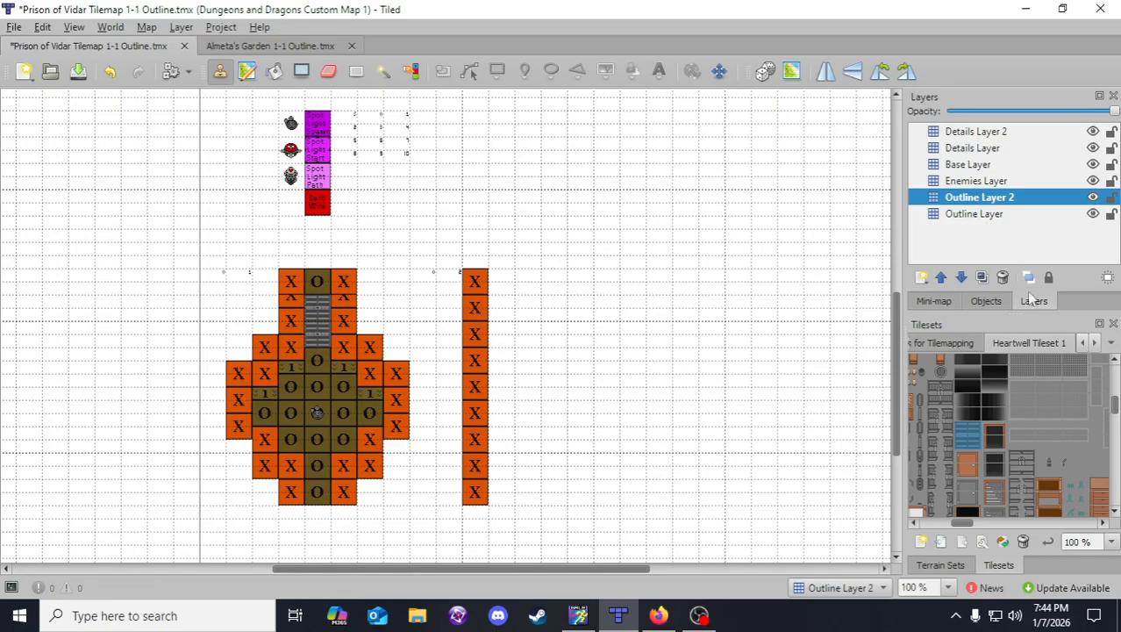
- Pick up the 0 floor tile as the stamp on the Outline Layer, and save the map
{"action": "left_click", "coordinate": [1053, 473]}
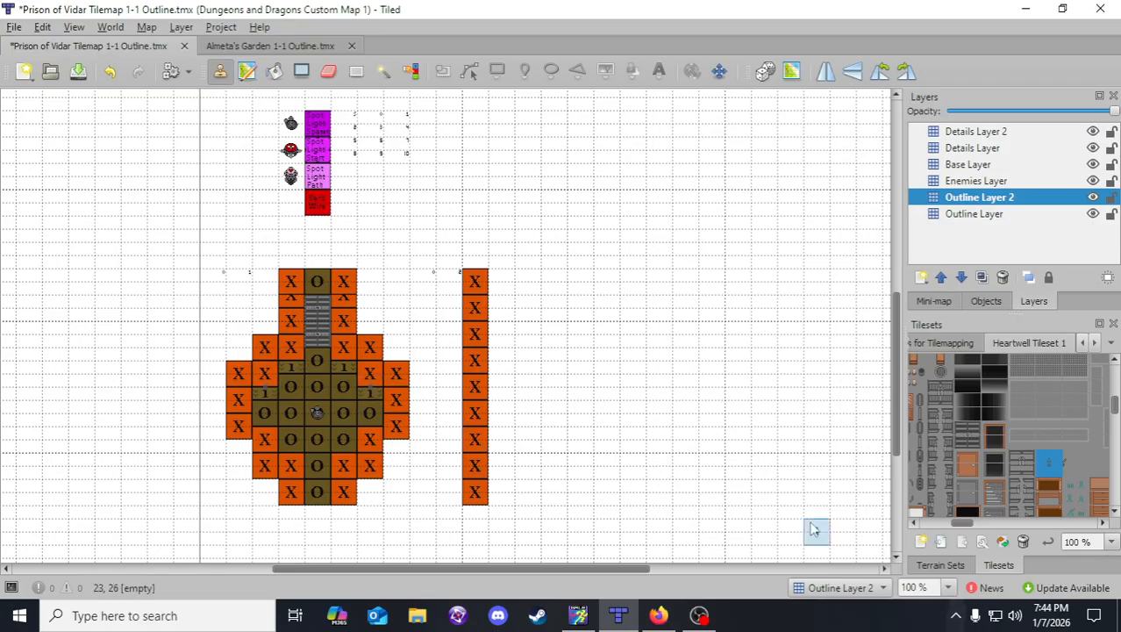
{"action": "left_click", "coordinate": [1000, 216]}
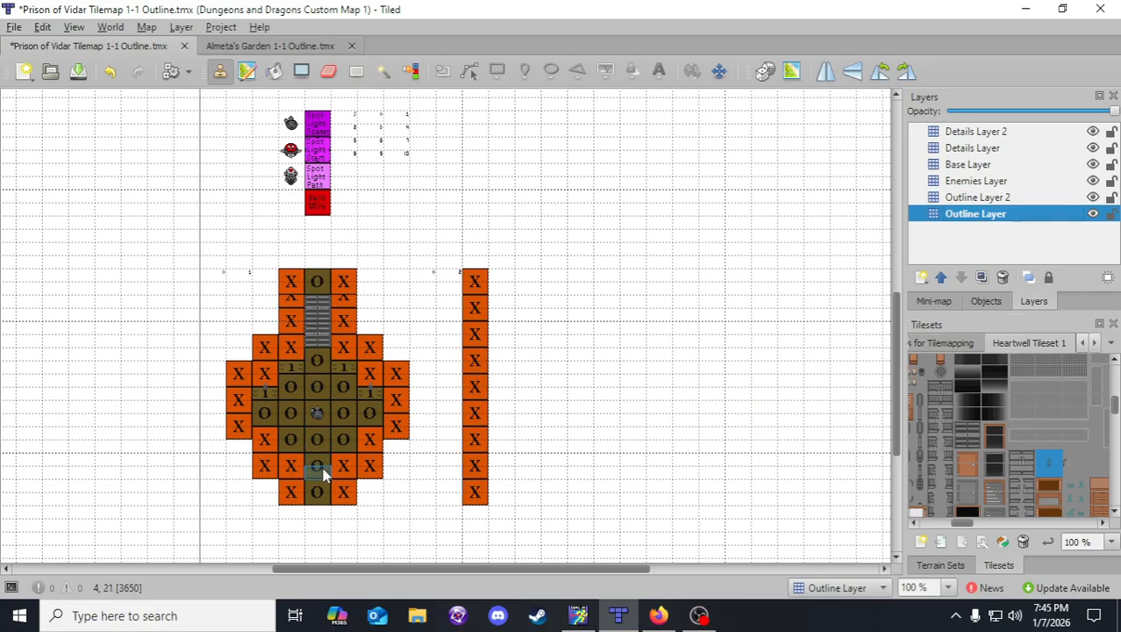
{"action": "right_click_drag", "start_coordinate": [327, 454], "coordinate": [323, 439]}
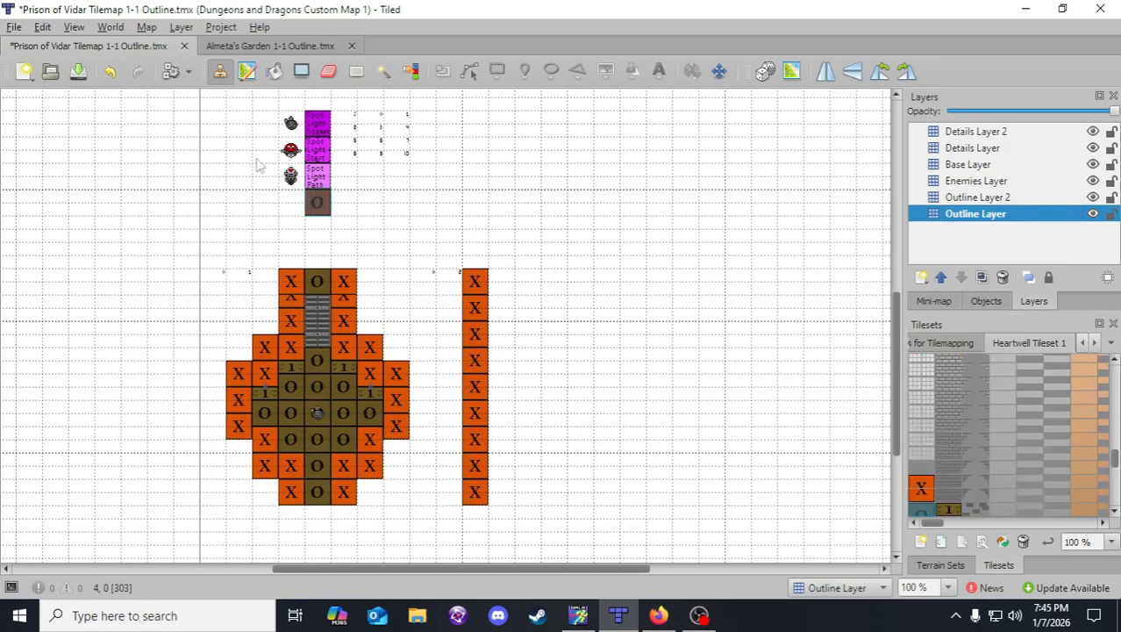
{"action": "left_click", "coordinate": [78, 72]}
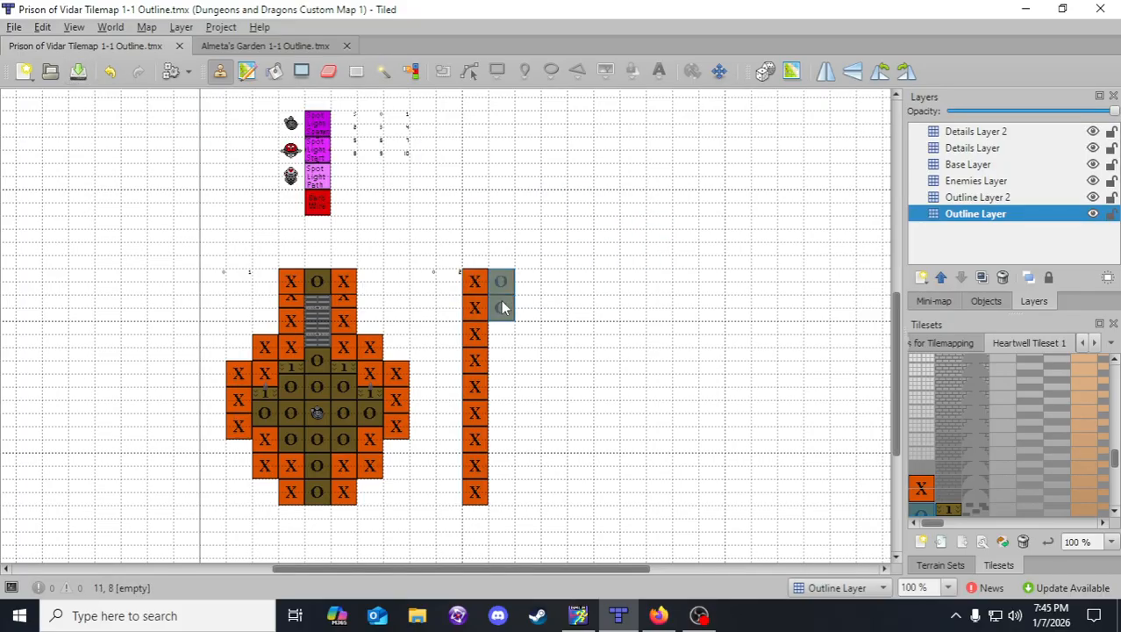
- Paint a column of nine 0 tiles beside area 02's X wall, and run a nine-tile X row beneath both columns
{"action": "left_click_drag", "start_coordinate": [503, 307], "coordinate": [502, 441]}
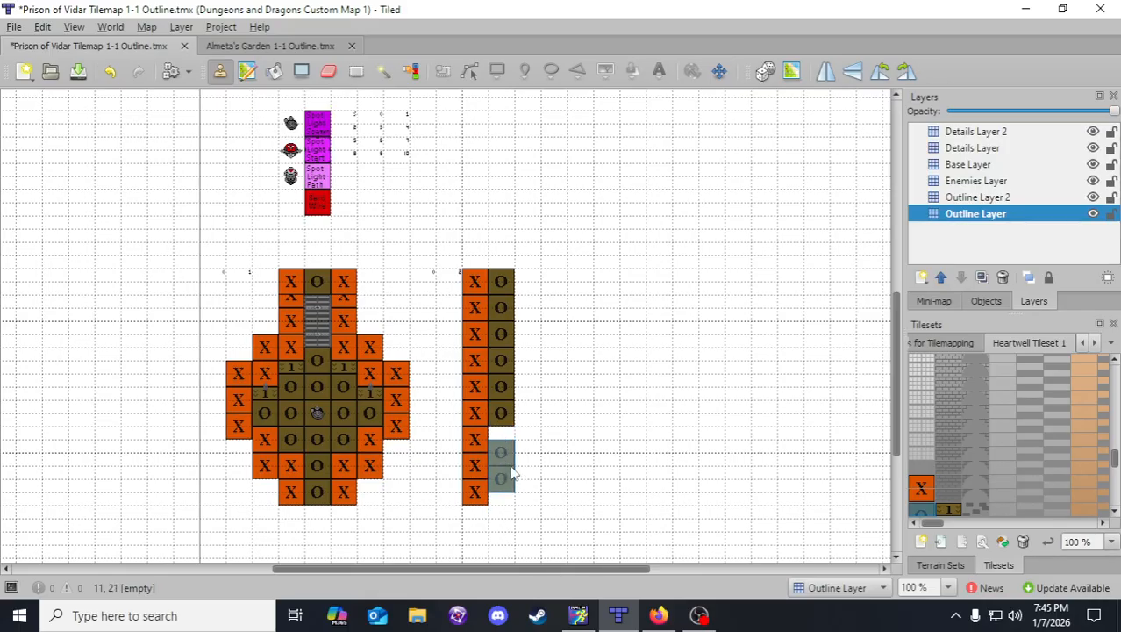
{"action": "left_click", "coordinate": [502, 492]}
{"action": "right_click", "coordinate": [475, 499]}
{"action": "left_click_drag", "start_coordinate": [478, 531], "coordinate": [509, 533]}
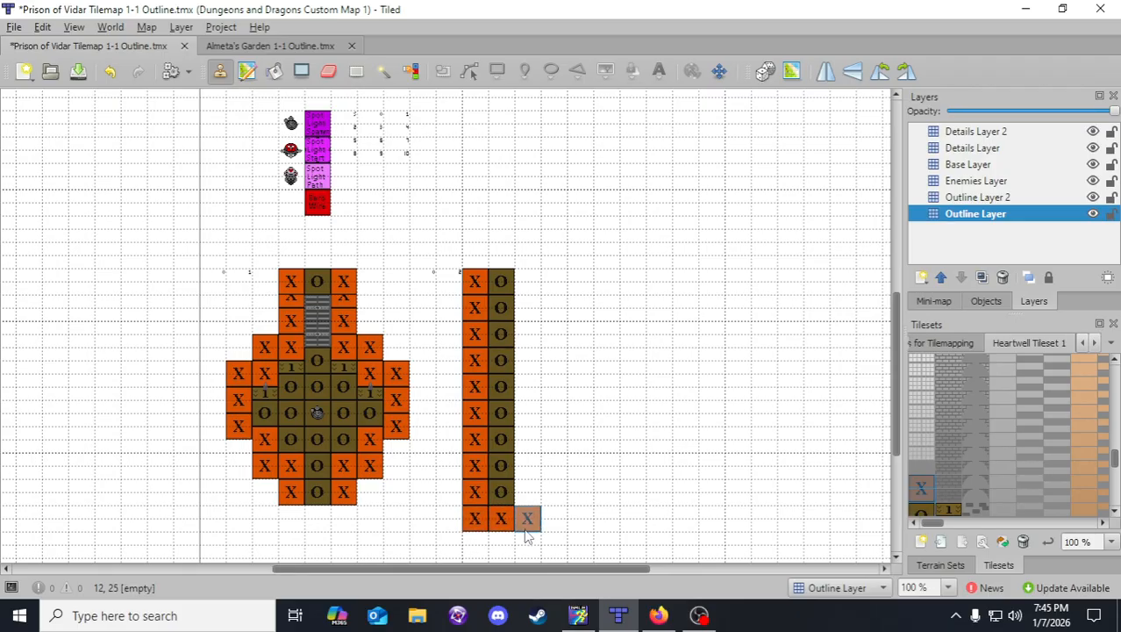
{"action": "left_click", "coordinate": [531, 527]}
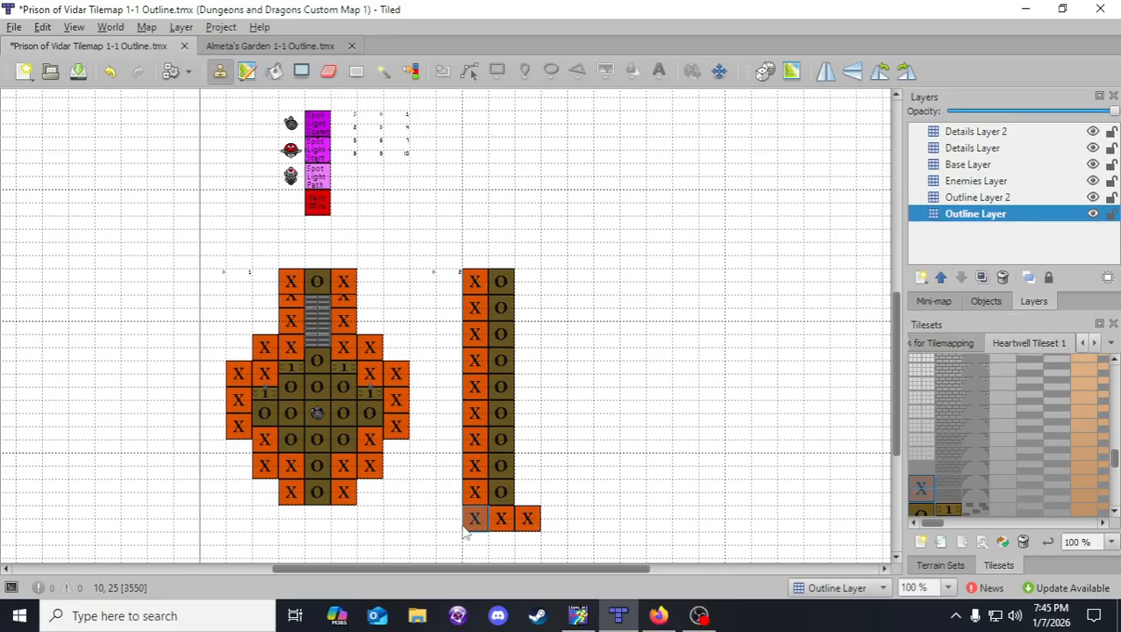
{"action": "right_click_drag", "start_coordinate": [474, 524], "coordinate": [533, 520]}
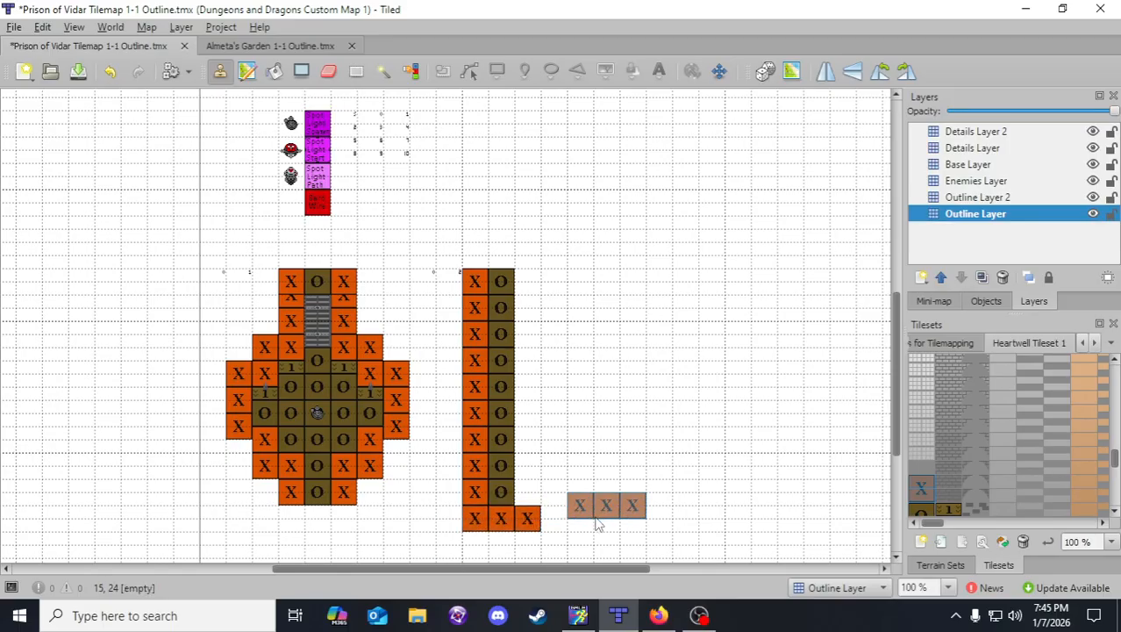
{"action": "left_click", "coordinate": [580, 524]}
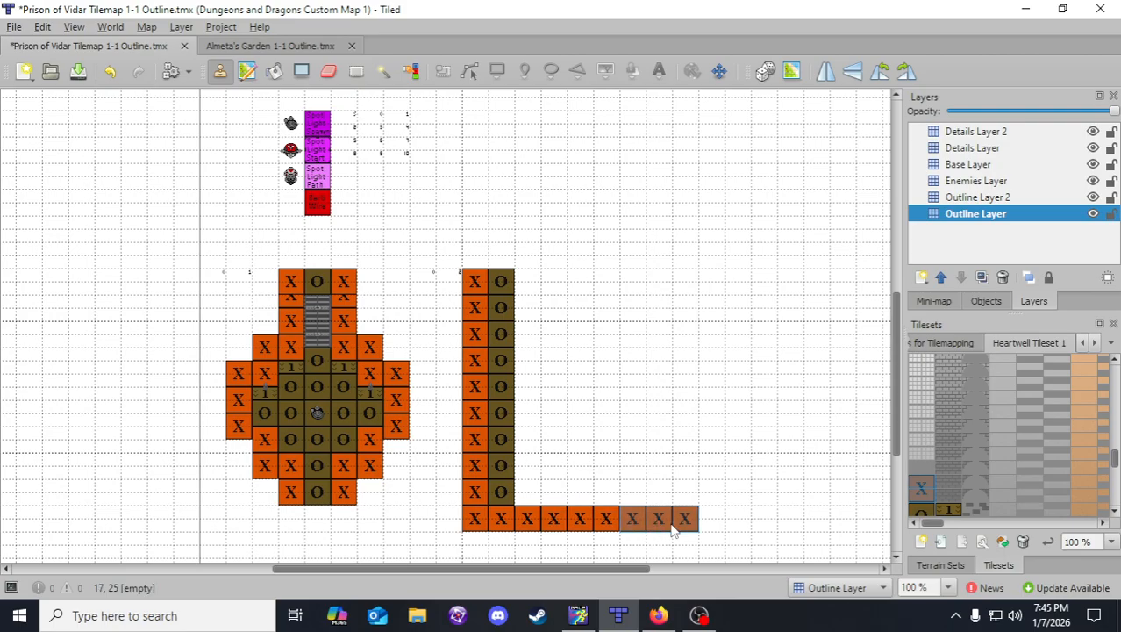
{"action": "left_click", "coordinate": [649, 524]}
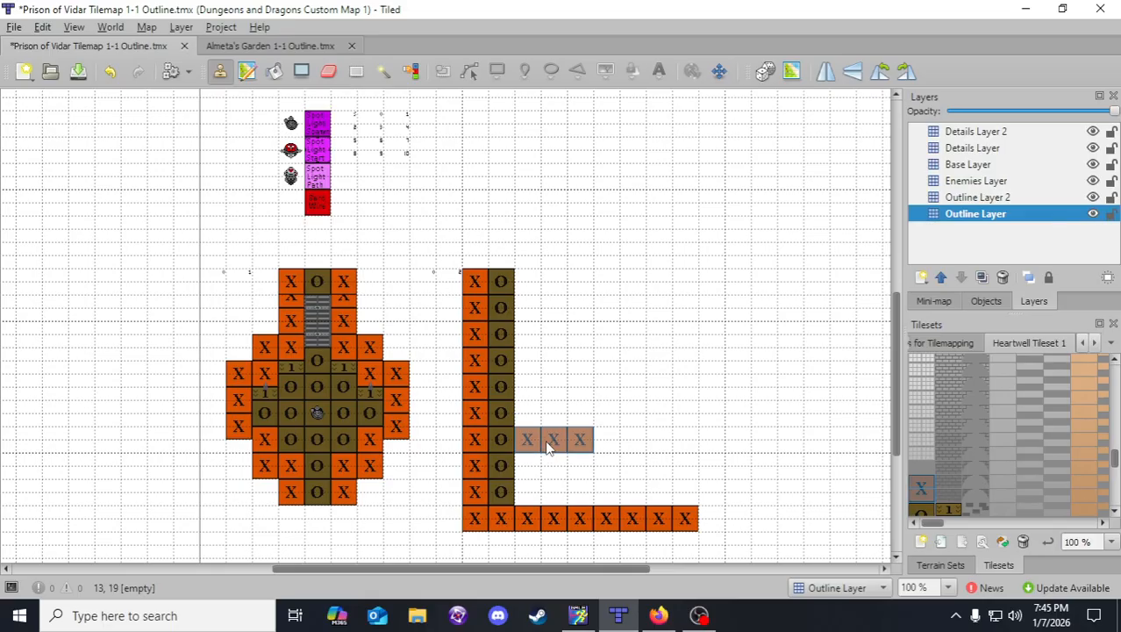
- Build two horizontal inner walls of five X tiles each, extending from the seventh and third tiles of area 02's 0 column
{"action": "left_click", "coordinate": [551, 444]}
{"action": "left_click", "coordinate": [606, 448]}
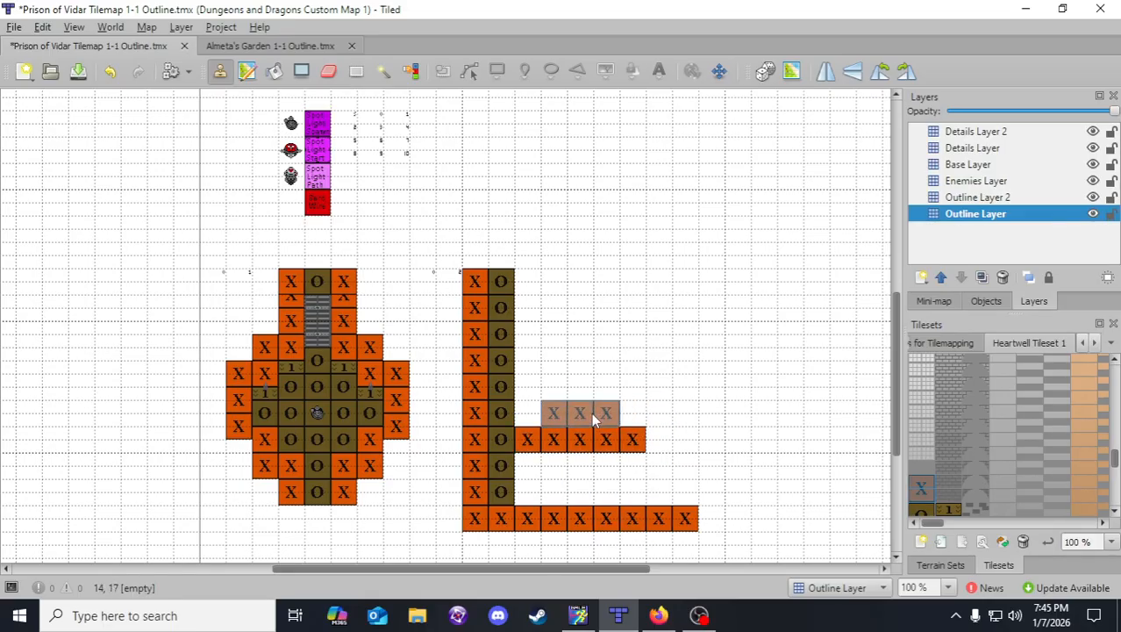
{"action": "left_click", "coordinate": [551, 341]}
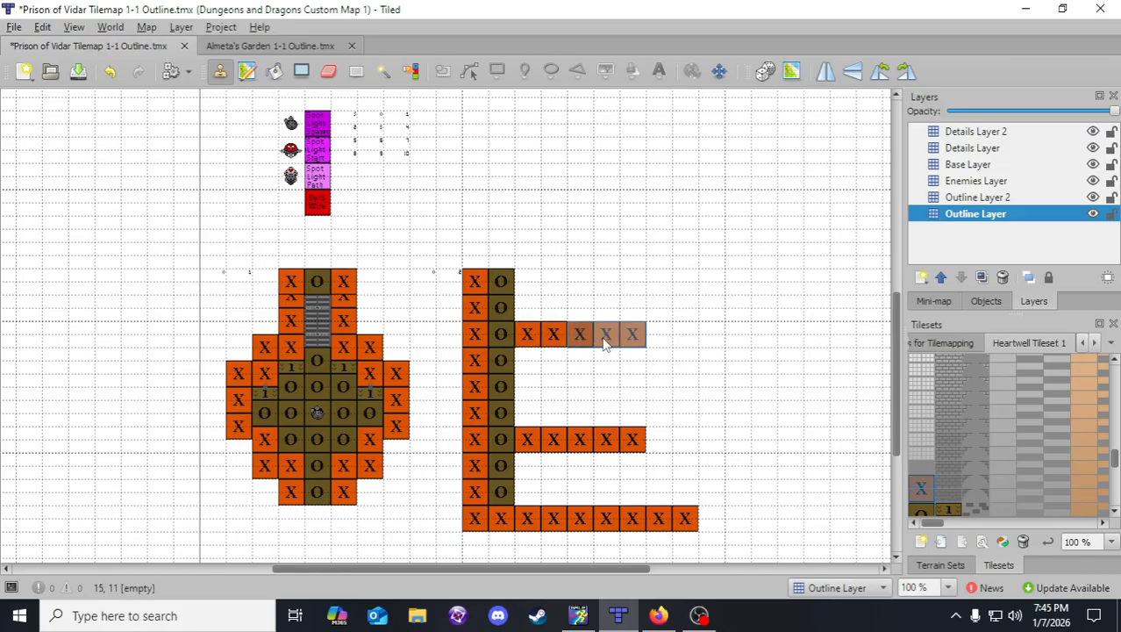
{"action": "left_click", "coordinate": [600, 345]}
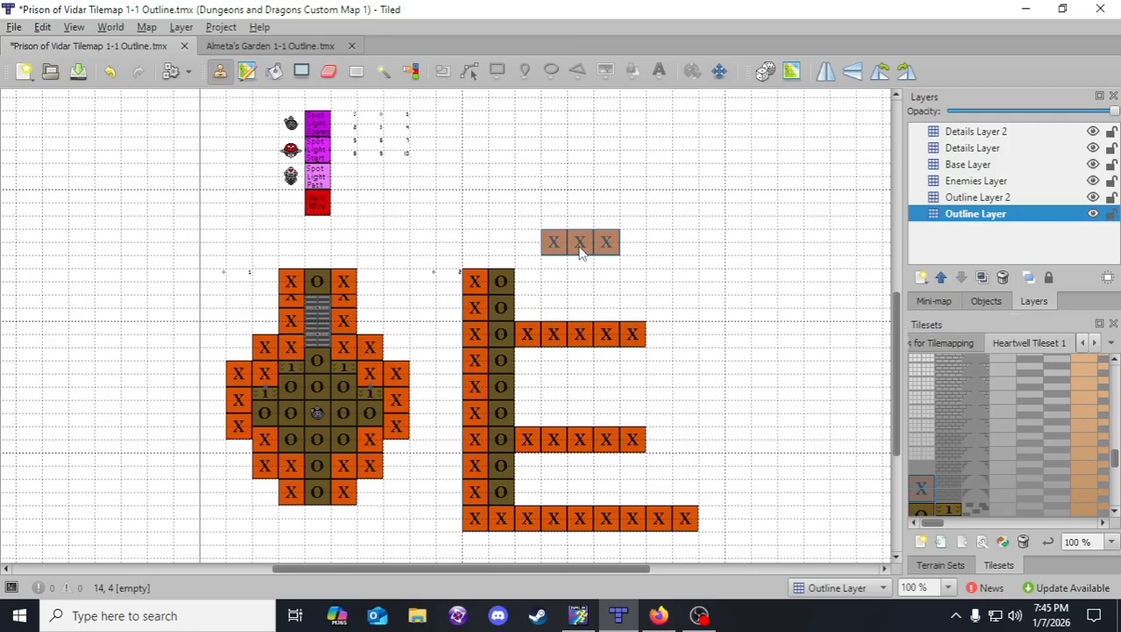
- Add a six-tile X row as area 02's top wall, and join its left end to the upper inner wall with X tiles
{"action": "left_click", "coordinate": [579, 232]}
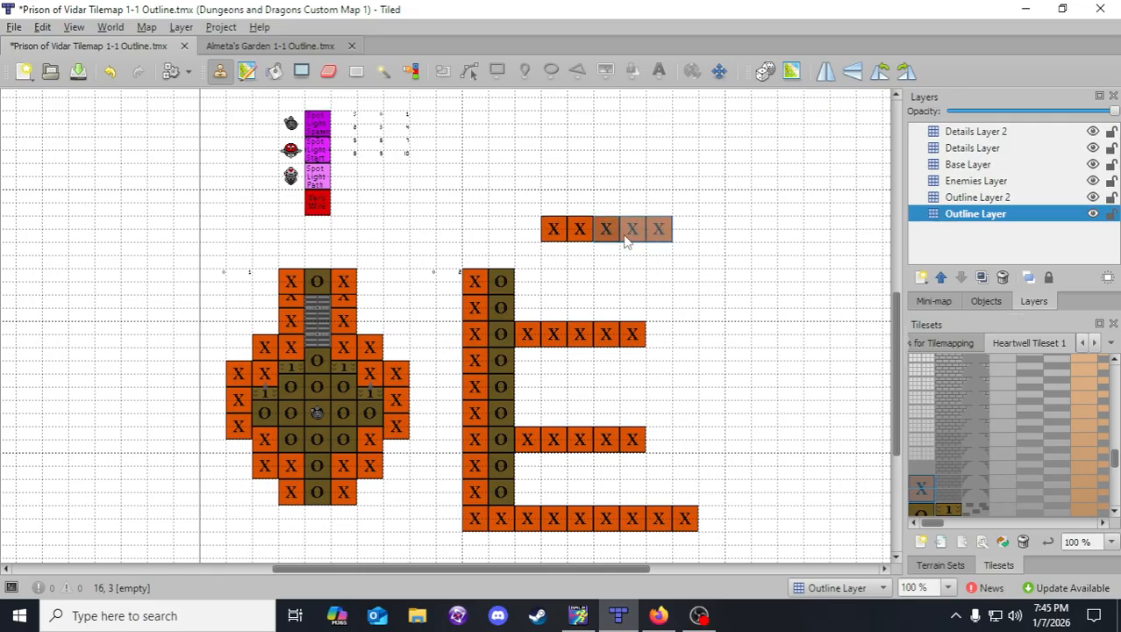
{"action": "left_click", "coordinate": [626, 239]}
{"action": "left_click", "coordinate": [557, 237]}
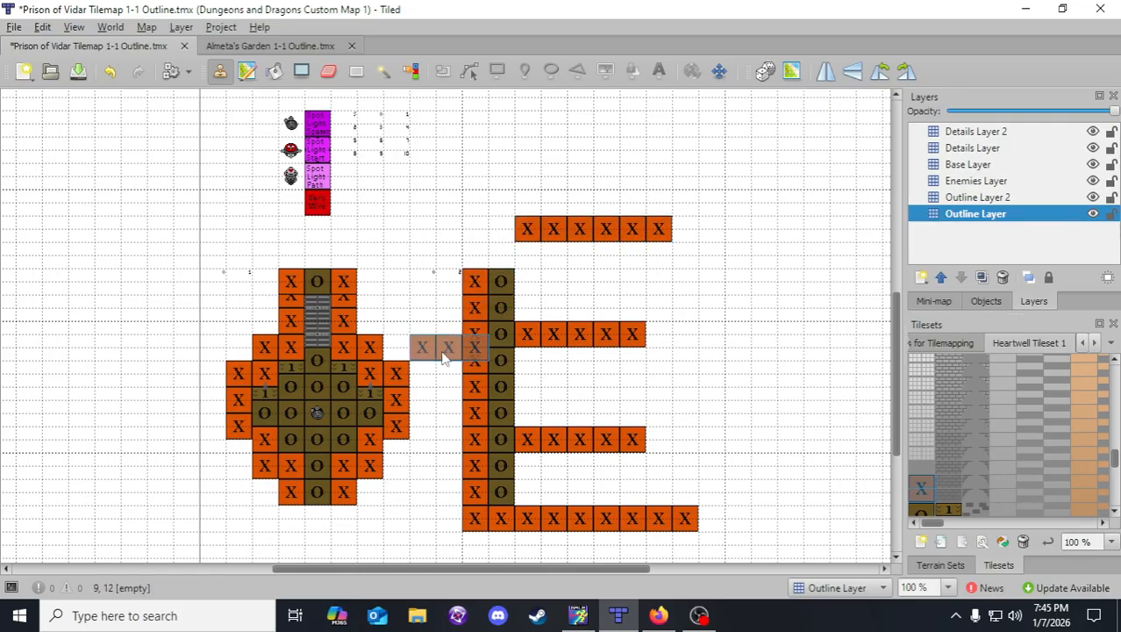
{"action": "right_click", "coordinate": [474, 281]}
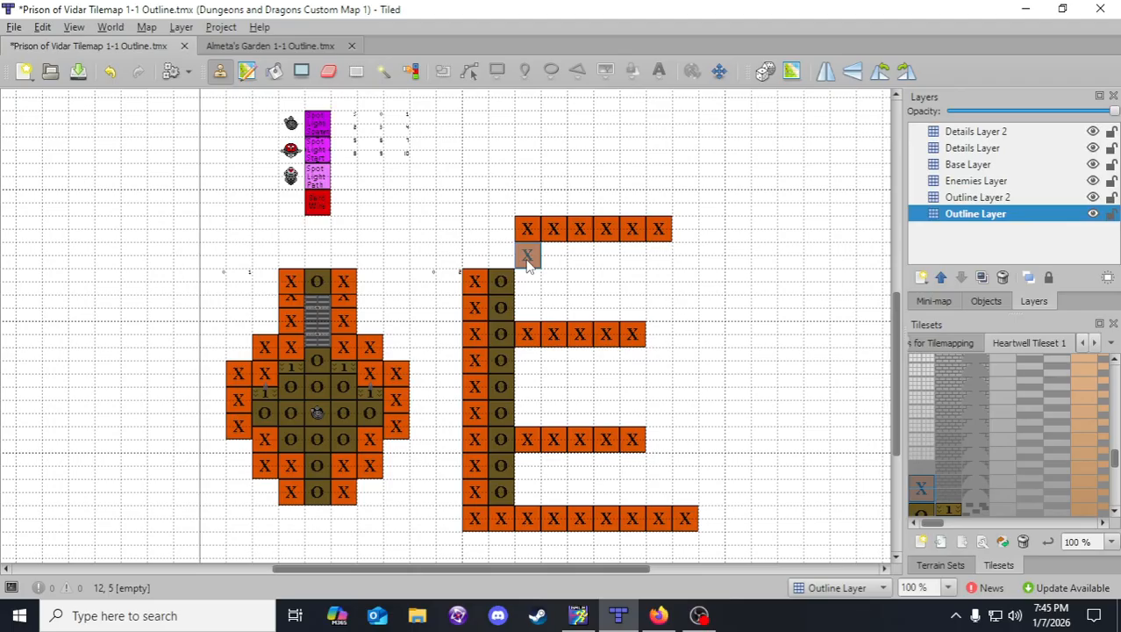
{"action": "left_click_drag", "start_coordinate": [527, 262], "coordinate": [528, 328]}
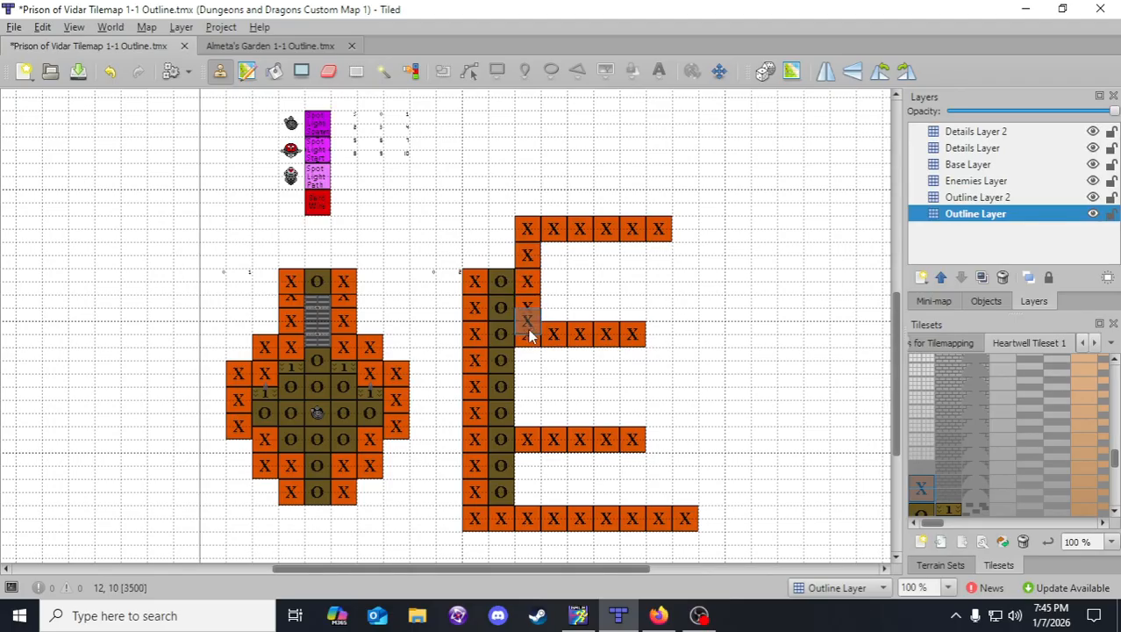
- Fill two five-tile rows of 0 floor above the upper inner wall and extend a 0 column from their right end to the bottom wall
{"action": "right_click_drag", "start_coordinate": [505, 308], "coordinate": [505, 310]}
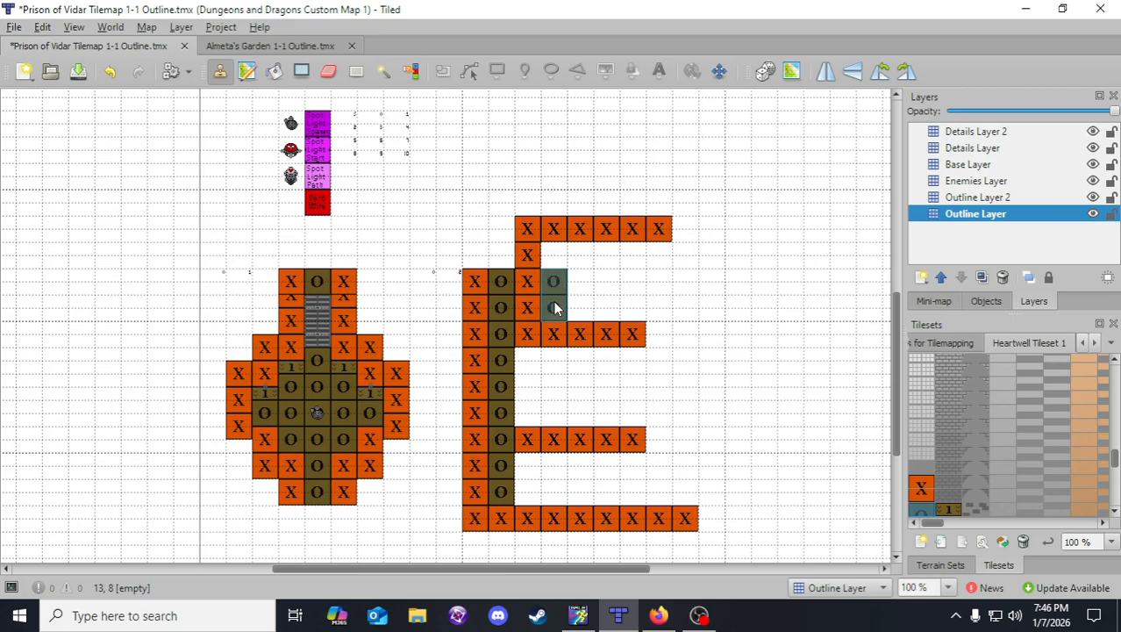
{"action": "left_click_drag", "start_coordinate": [554, 303], "coordinate": [658, 305]}
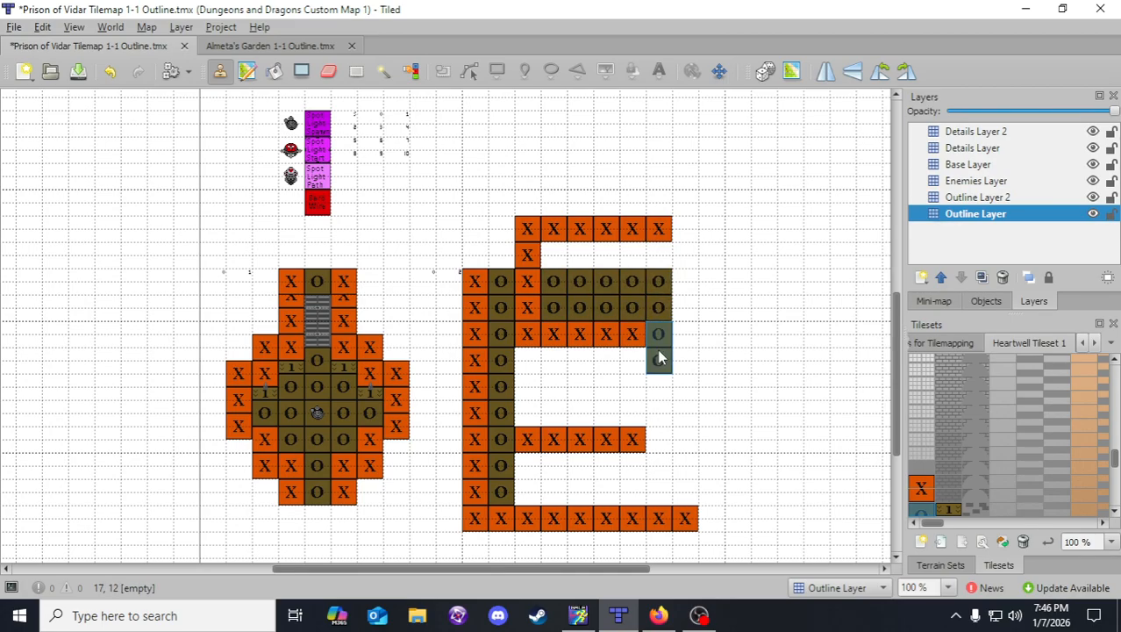
{"action": "left_click", "coordinate": [660, 355]}
{"action": "left_click", "coordinate": [660, 400]}
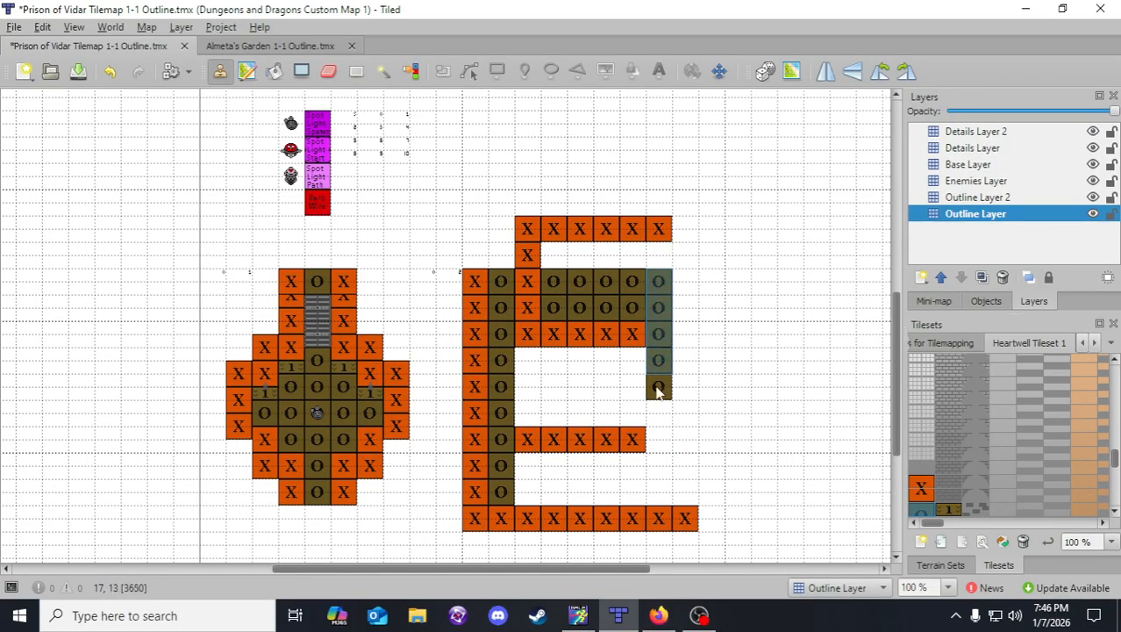
{"action": "left_click", "coordinate": [660, 449]}
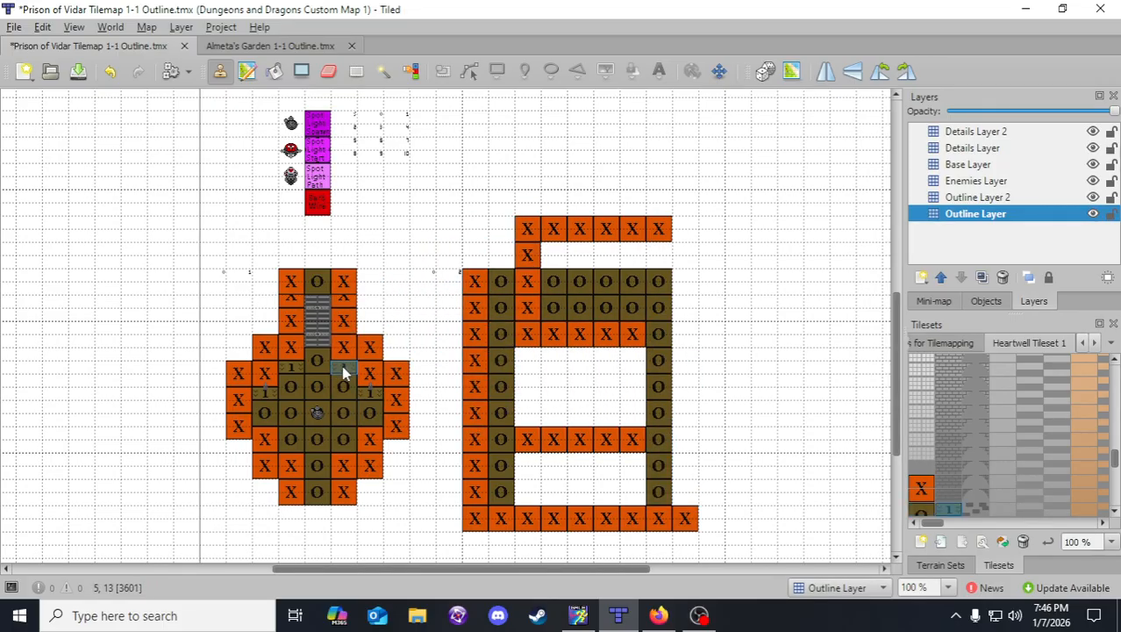
- Paint a five-wide strip of height tiles, 2 over 1, directly below area 02's top wall
{"action": "scroll", "coordinate": [987, 463], "scroll_direction": "down", "scroll_amount": 2}
{"action": "left_click", "coordinate": [948, 423]}
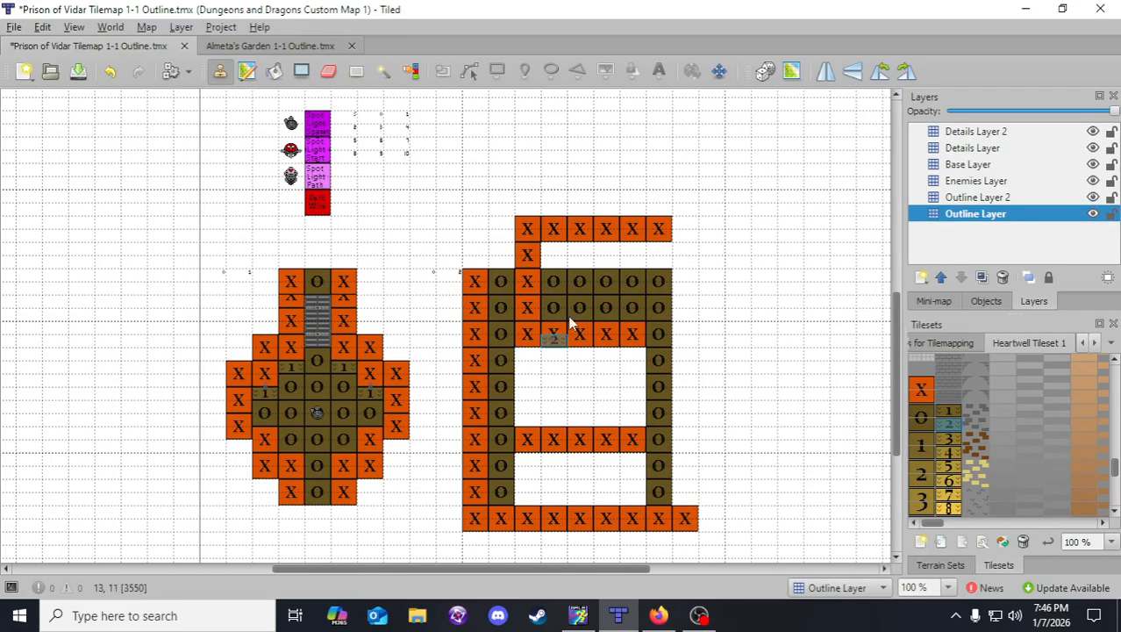
{"action": "left_click_drag", "start_coordinate": [556, 248], "coordinate": [664, 251]}
{"action": "left_click", "coordinate": [948, 410]}
{"action": "left_click_drag", "start_coordinate": [553, 261], "coordinate": [653, 268]}
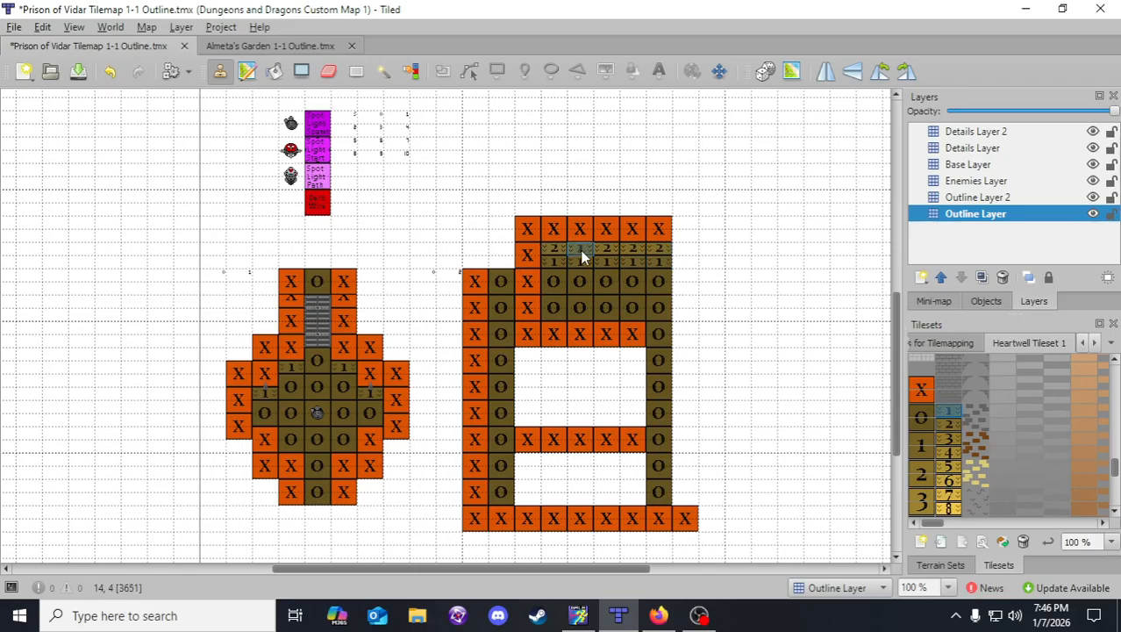
- Copy the 2-over-1 height strip beneath both inner X walls, and fill the empty gaps below the strips with 0 floor
{"action": "right_click_drag", "start_coordinate": [555, 248], "coordinate": [664, 263]}
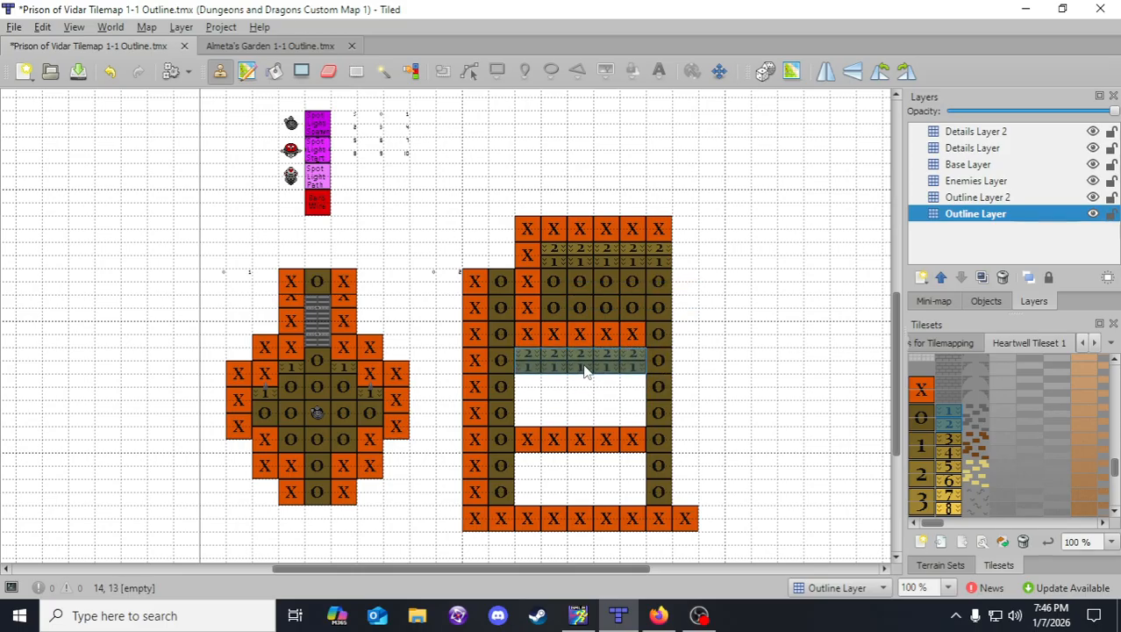
{"action": "left_click", "coordinate": [587, 370]}
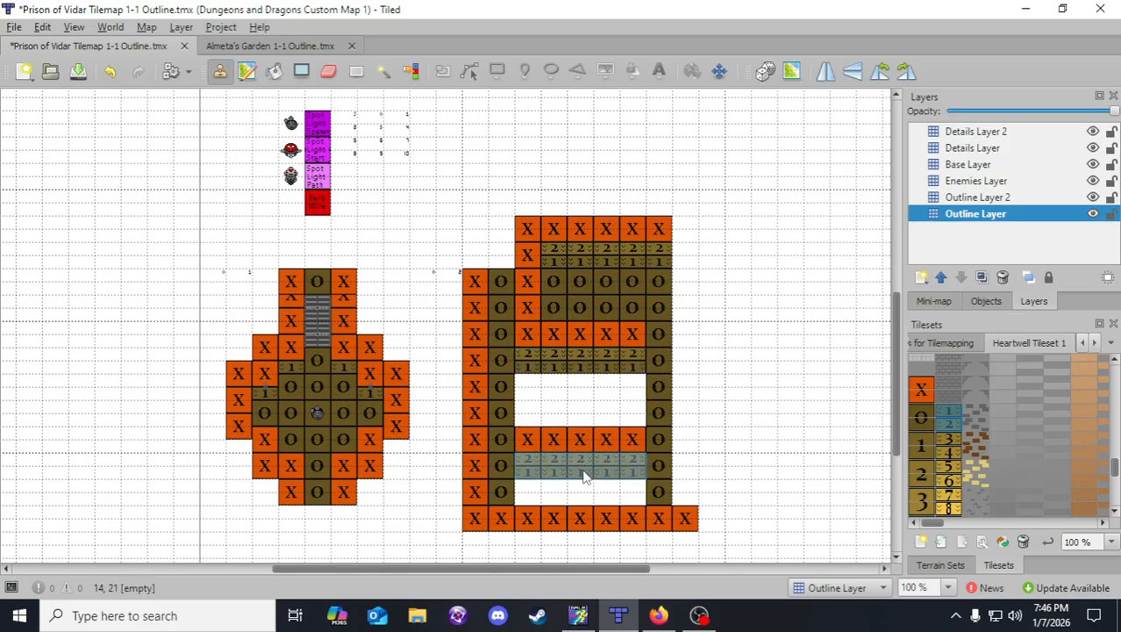
{"action": "left_click", "coordinate": [586, 476]}
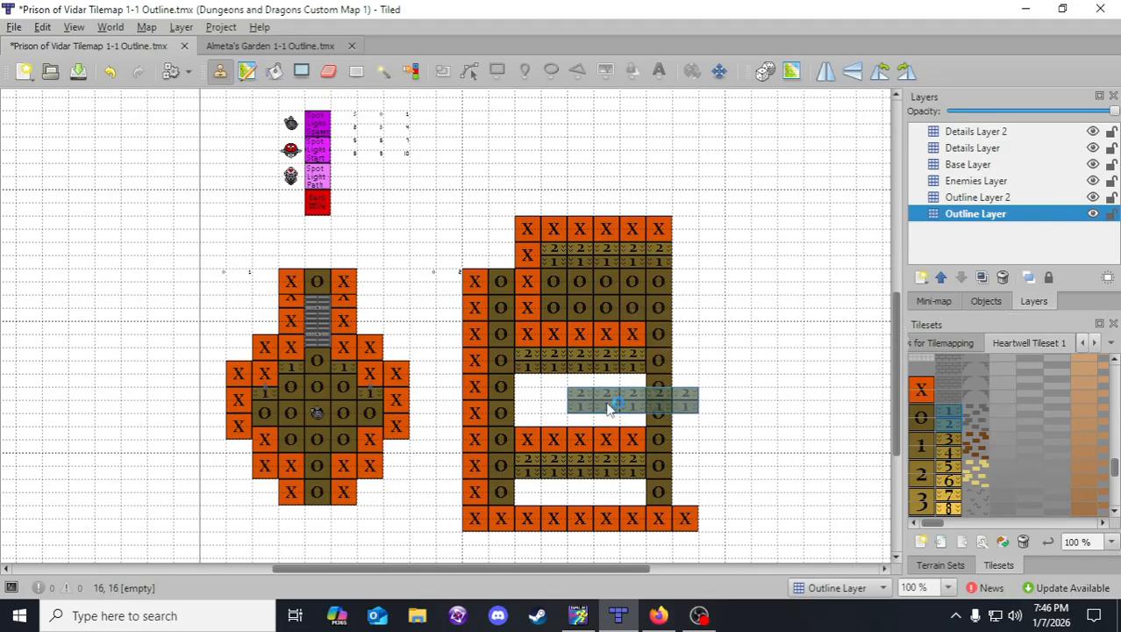
{"action": "right_click_drag", "start_coordinate": [556, 306], "coordinate": [652, 314]}
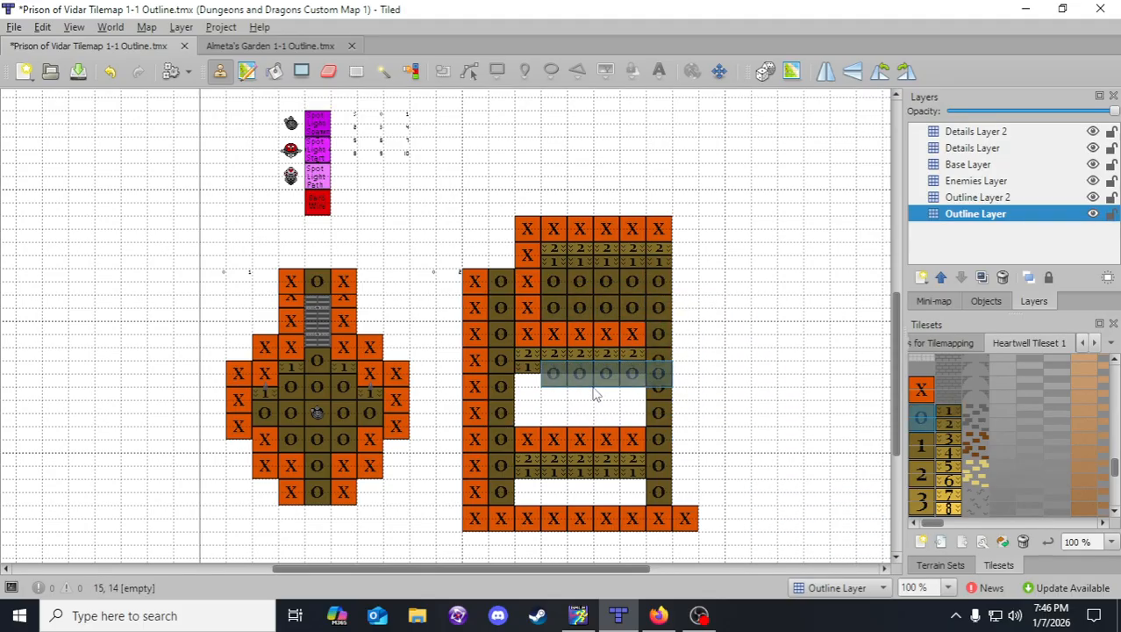
{"action": "left_click", "coordinate": [576, 413]}
{"action": "left_click", "coordinate": [582, 495]}
- Close area 02's right side with an X wall down to the 0 opening in the lowest floor row, and save the map
{"action": "right_click_drag", "start_coordinate": [476, 279], "coordinate": [474, 493]}
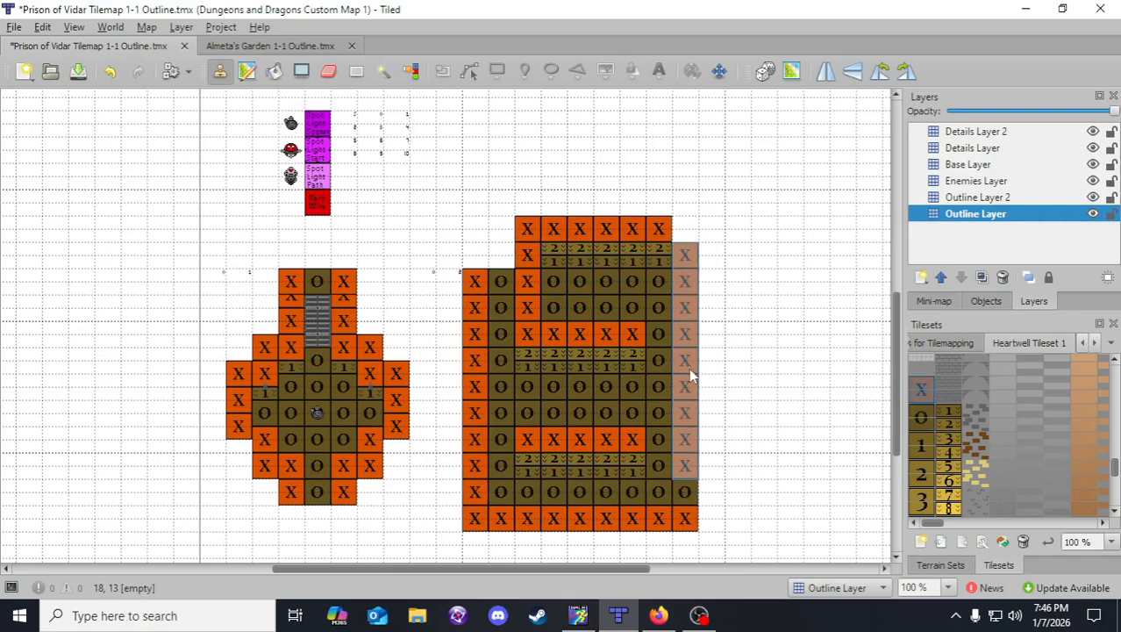
{"action": "left_click", "coordinate": [686, 342]}
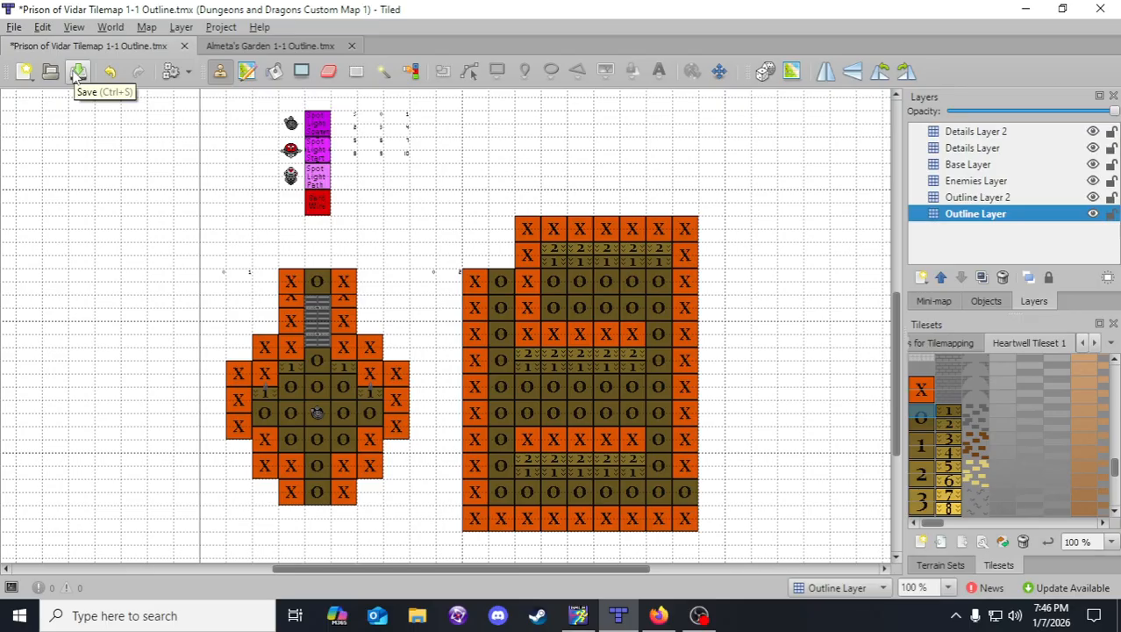
{"action": "left_click", "coordinate": [78, 72]}
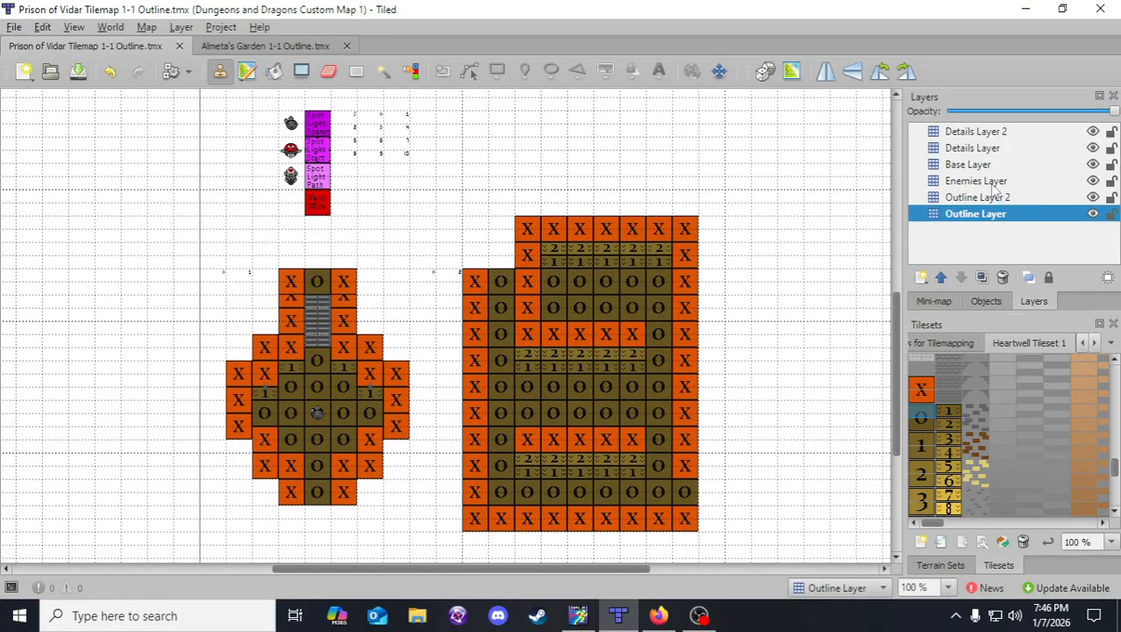
- On the Enemies Layer, place a copy of the red enemy at the right end of area 02's middle corridor
{"action": "left_click", "coordinate": [992, 181]}
{"action": "right_click", "coordinate": [298, 145]}
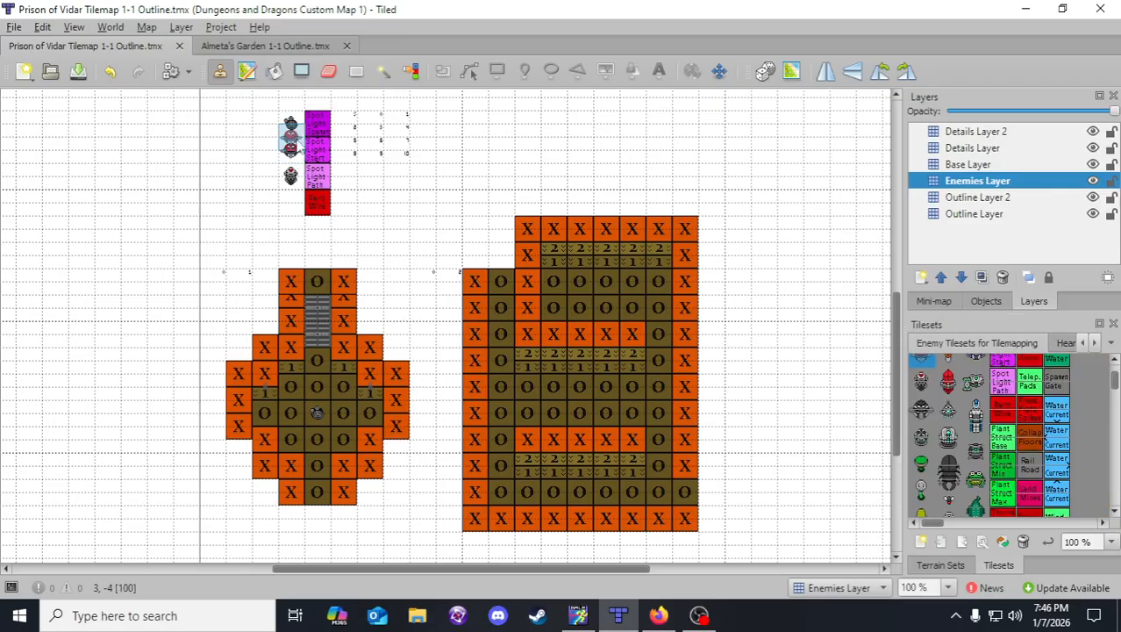
{"action": "left_click", "coordinate": [660, 351]}
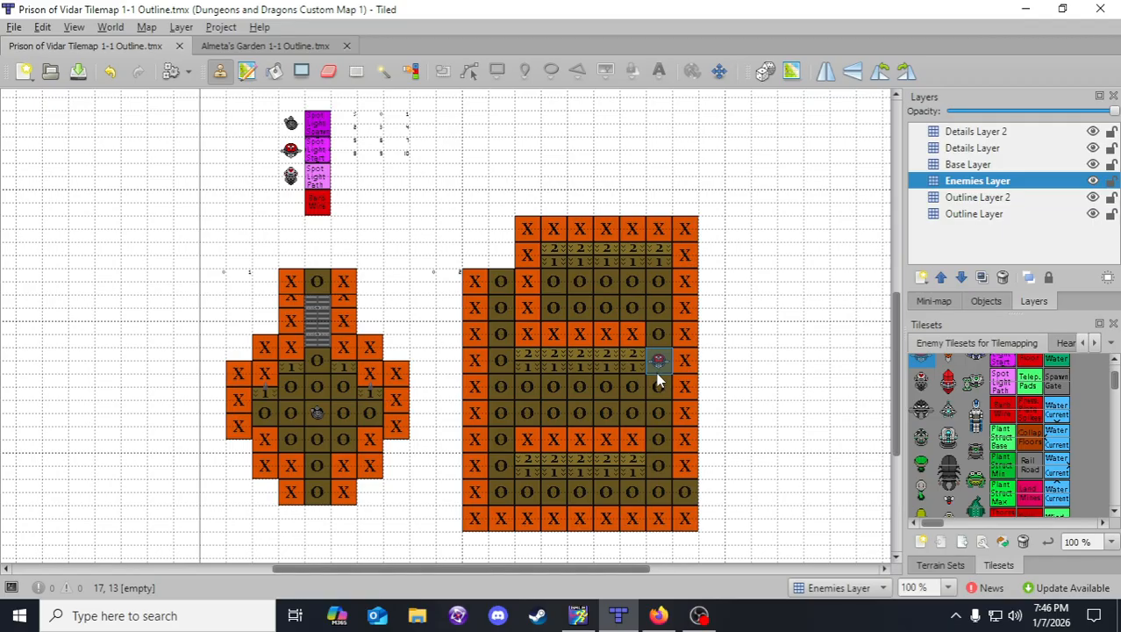
{"action": "left_click", "coordinate": [660, 396]}
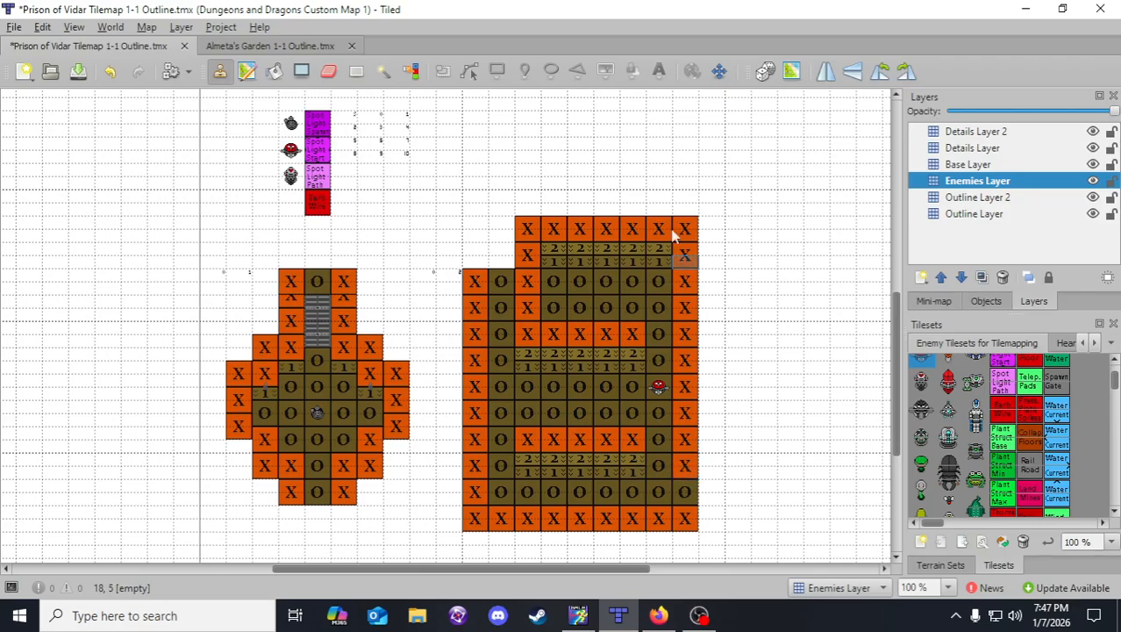
- On Outline Layer 2, copy area 01's two grey slatted tiles onto the second and third 0 tiles of area 02's left column
{"action": "left_click", "coordinate": [968, 215]}
{"action": "left_click", "coordinate": [976, 197]}
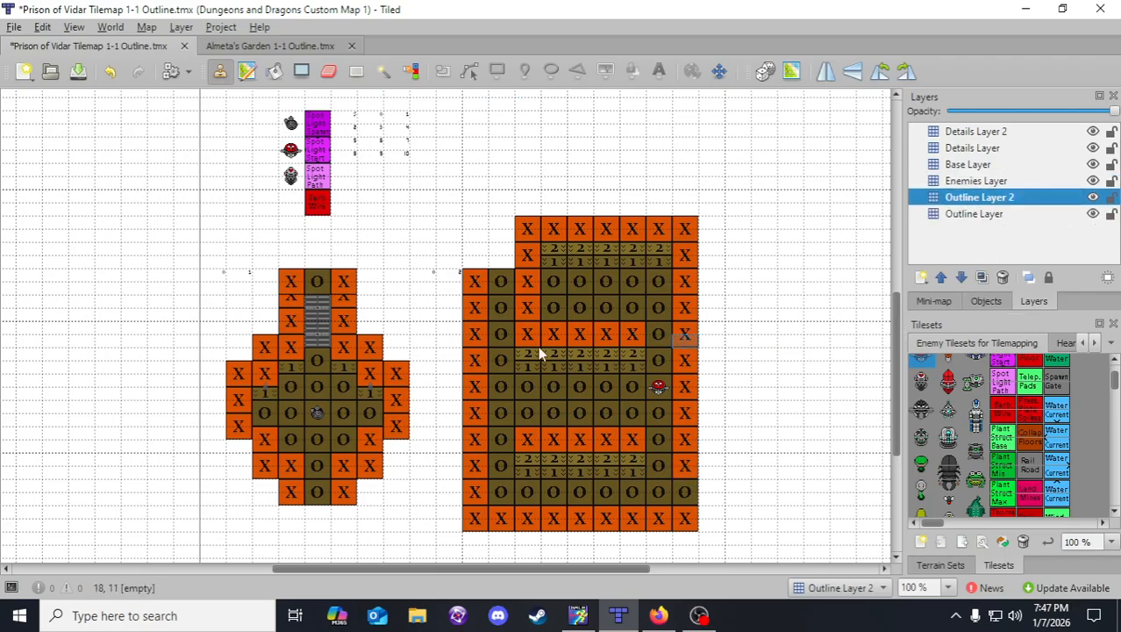
{"action": "right_click", "coordinate": [321, 348]}
{"action": "right_click_drag", "start_coordinate": [321, 314], "coordinate": [321, 348]}
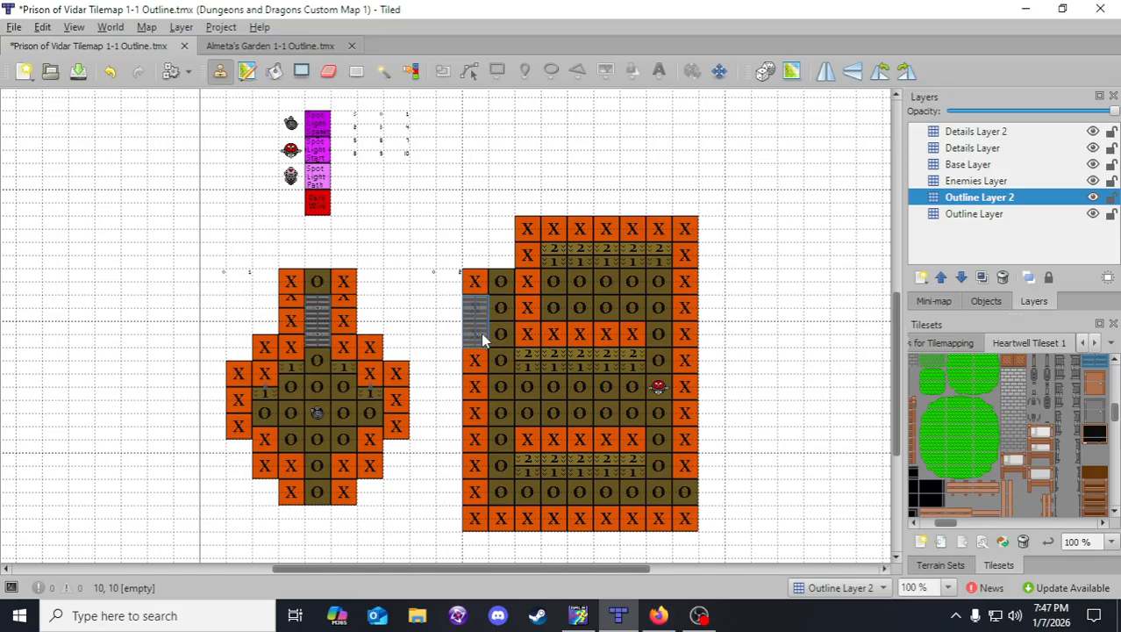
{"action": "left_click", "coordinate": [506, 331]}
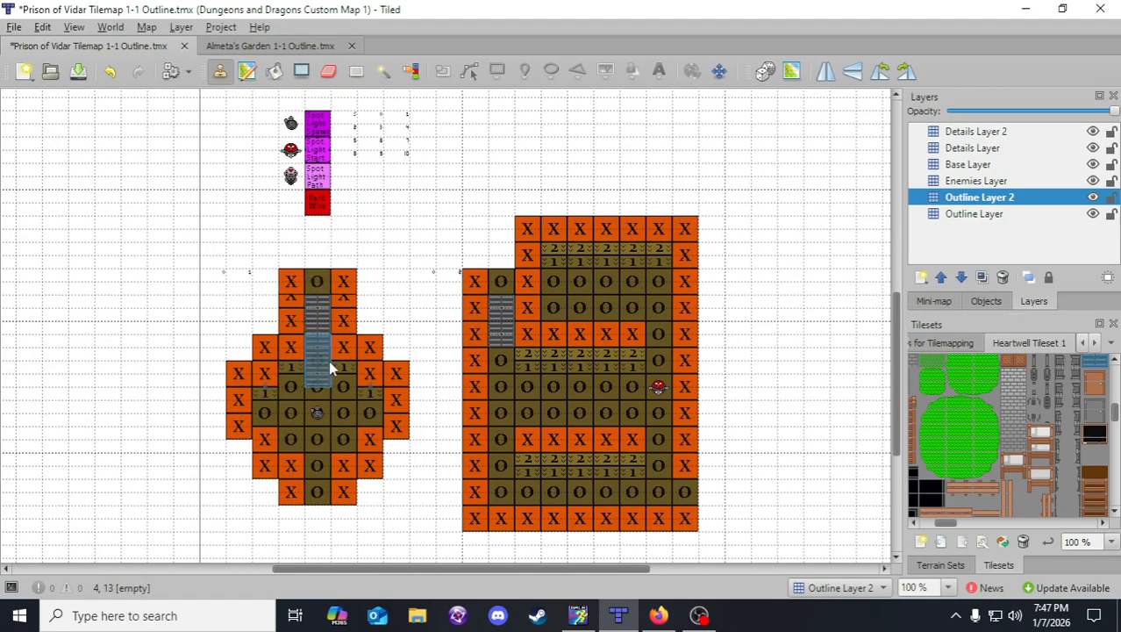
- Copy the small detail from area 01's left height tile onto area 02's top and bottom height strips, and save the map
{"action": "right_click", "coordinate": [265, 392]}
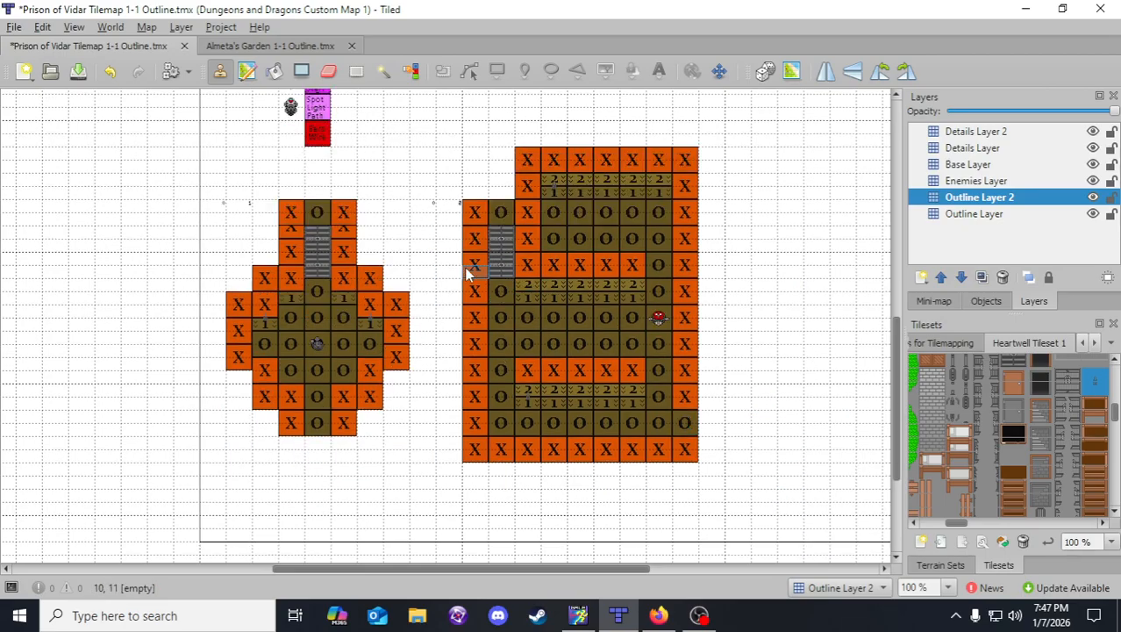
{"action": "left_click", "coordinate": [78, 71]}
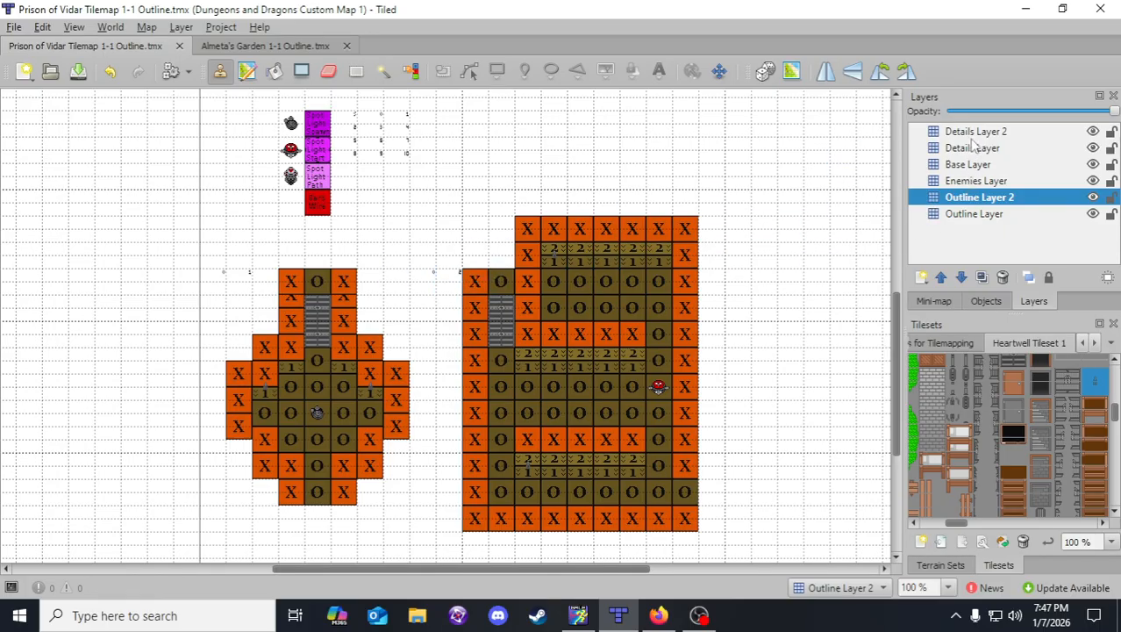
- On Outline Layer 2, move the 02 label up to area 02's top row, clear of the upper-left corner, and save the map
{"action": "right_click_drag", "start_coordinate": [431, 279], "coordinate": [445, 276]}
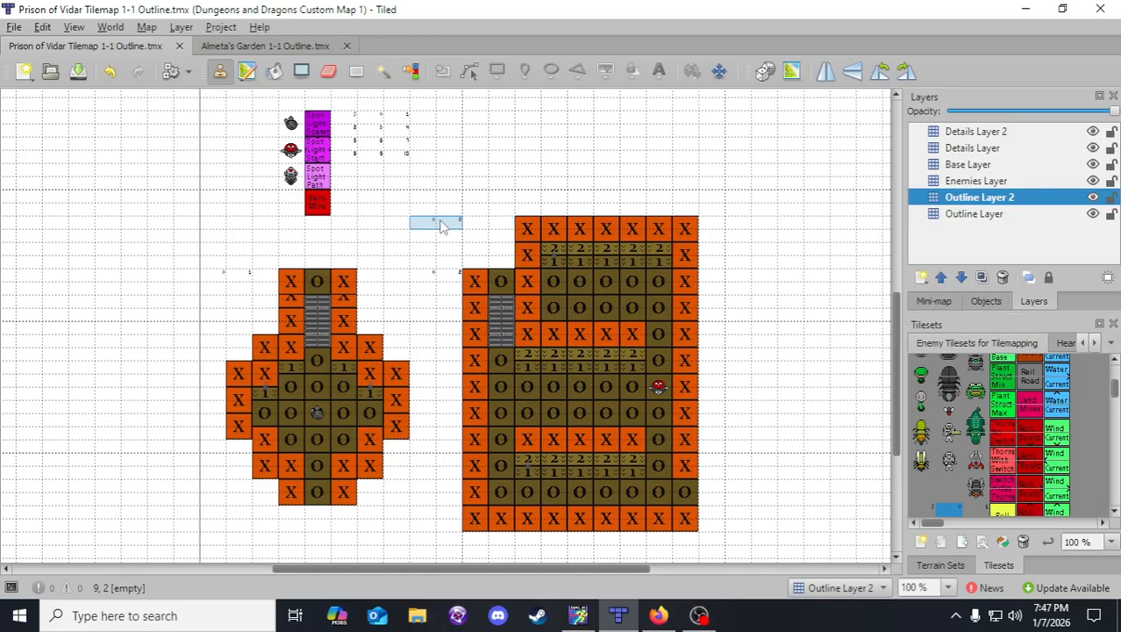
{"action": "left_click", "coordinate": [494, 226]}
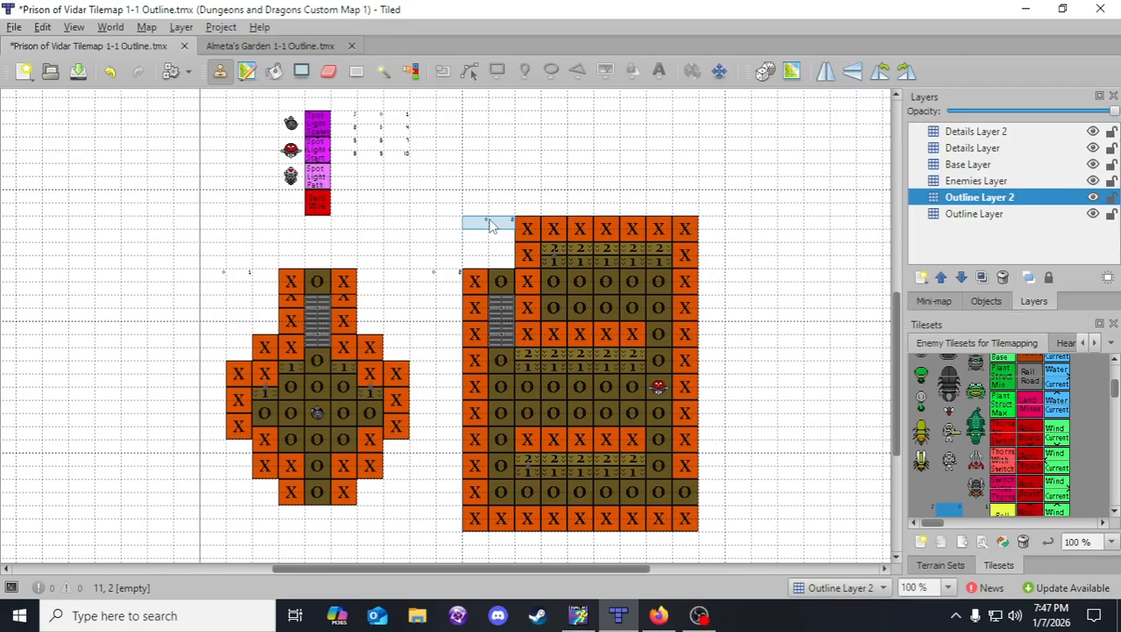
{"action": "left_click", "coordinate": [328, 70]}
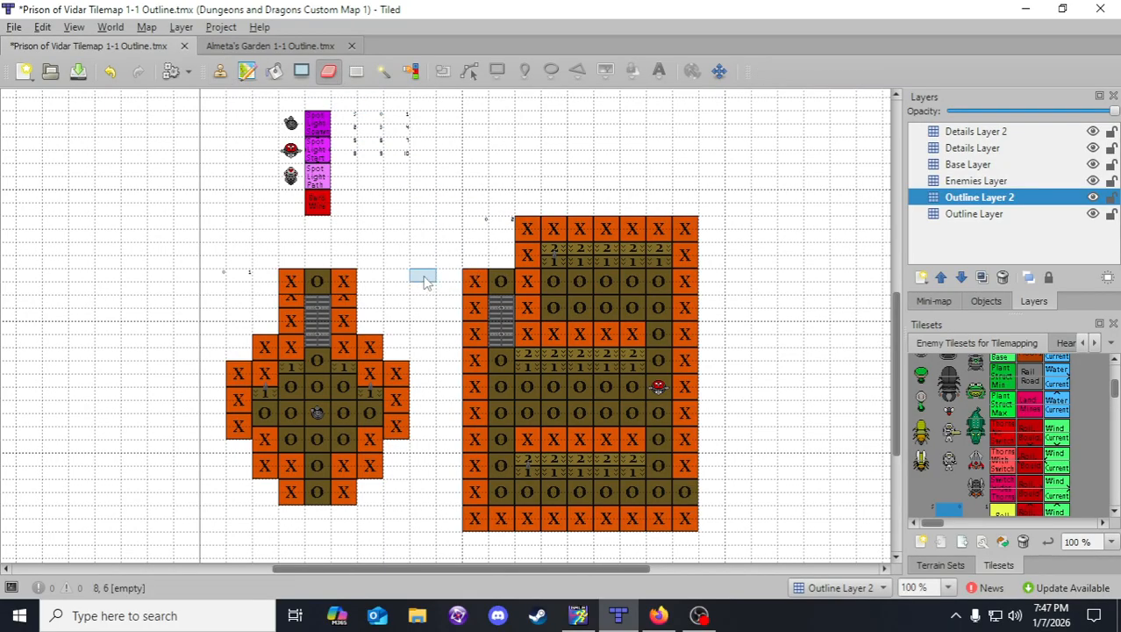
{"action": "left_click", "coordinate": [220, 71]}
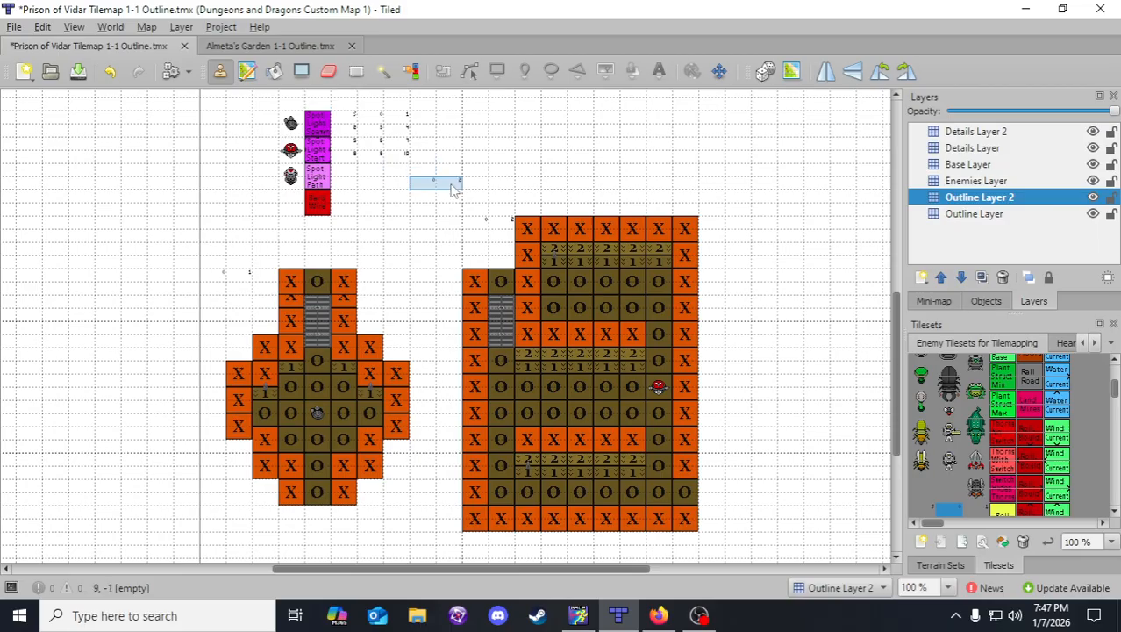
{"action": "left_click", "coordinate": [444, 230]}
{"action": "left_click", "coordinate": [329, 70]}
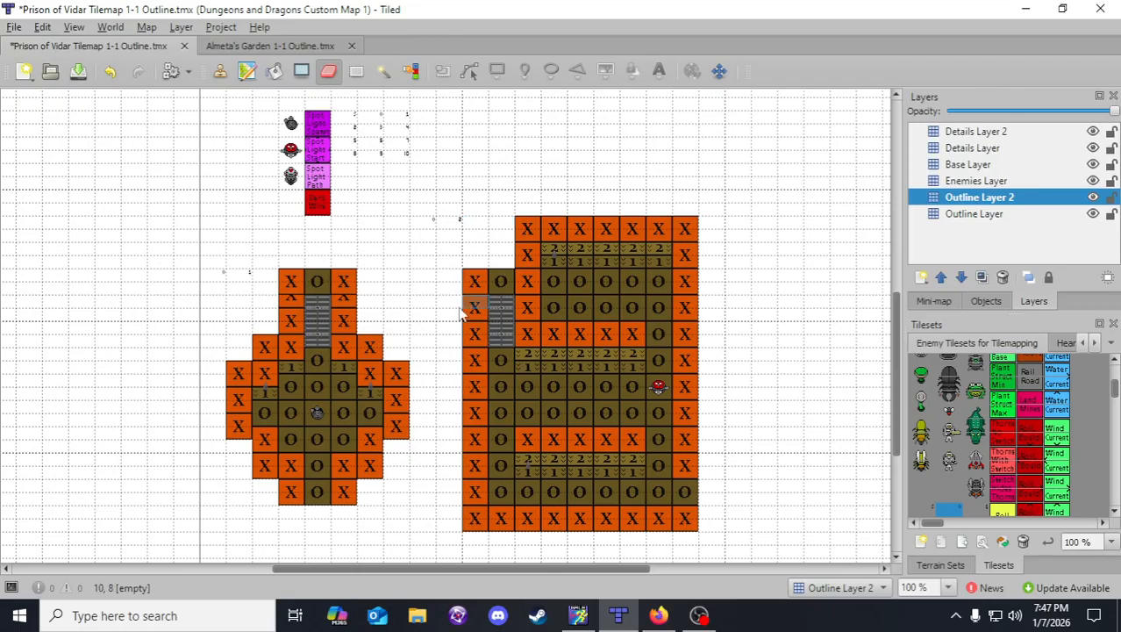
{"action": "left_click", "coordinate": [219, 70]}
{"action": "left_click", "coordinate": [79, 70]}
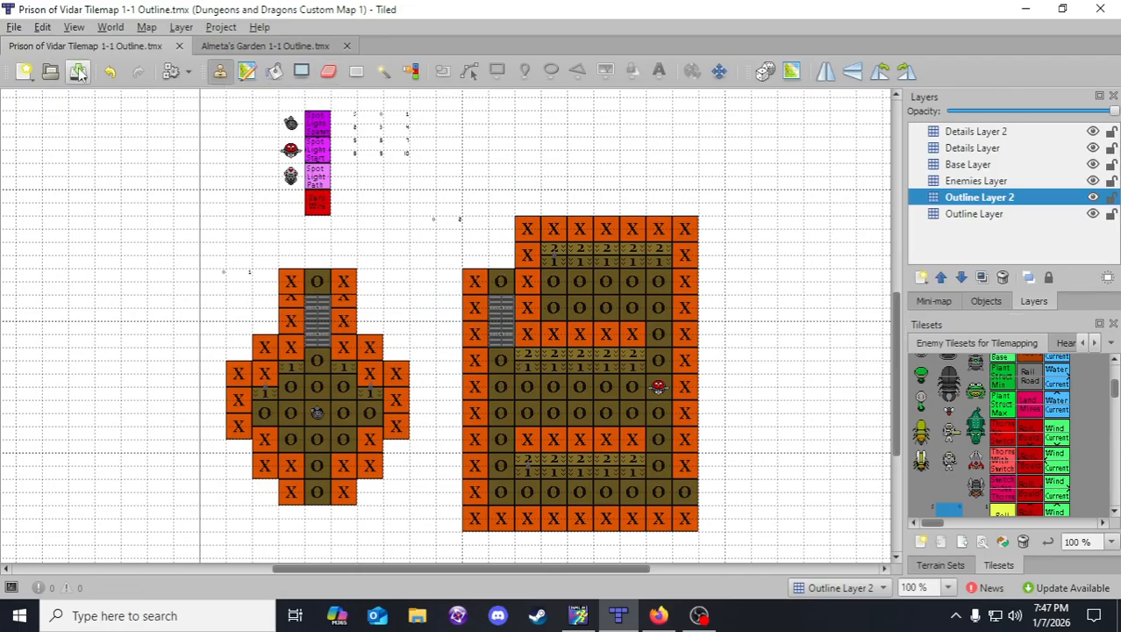
- Place a 03 area label just outside area 02's upper-right corner, level with the 02 label, and save the map
{"action": "left_click", "coordinate": [691, 497]}
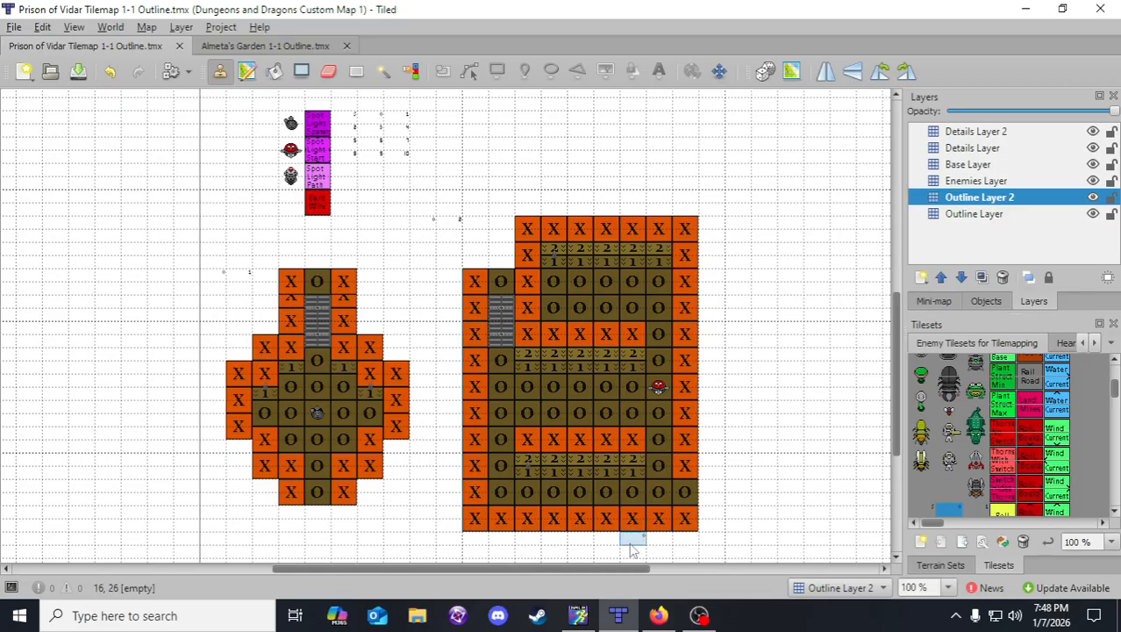
{"action": "left_click_drag", "start_coordinate": [545, 568], "coordinate": [614, 568]}
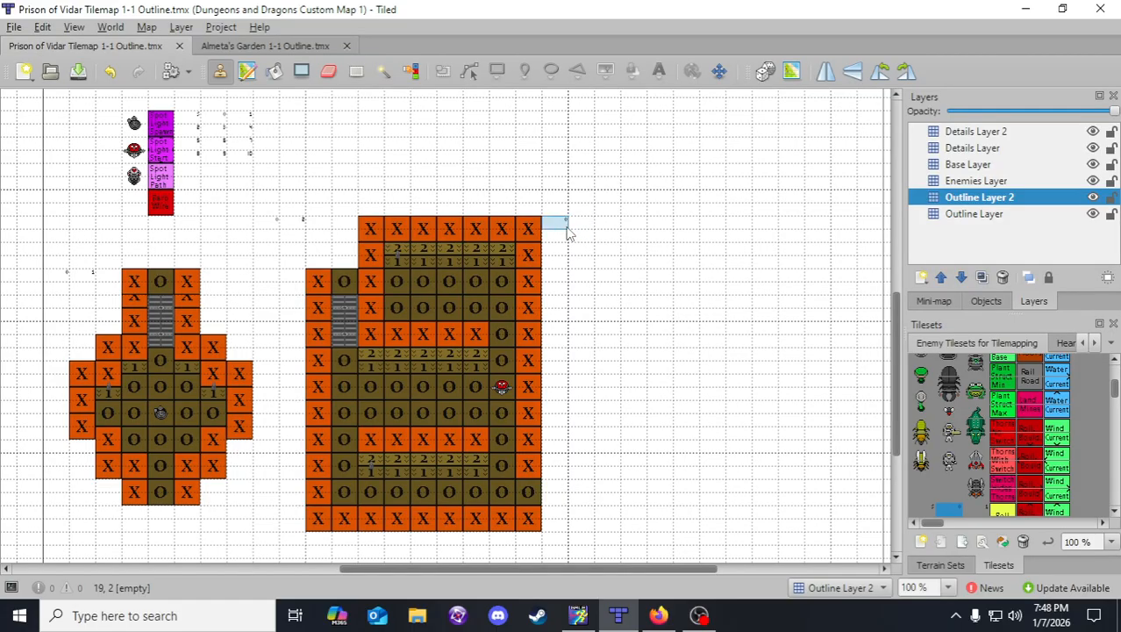
{"action": "left_click", "coordinate": [567, 230]}
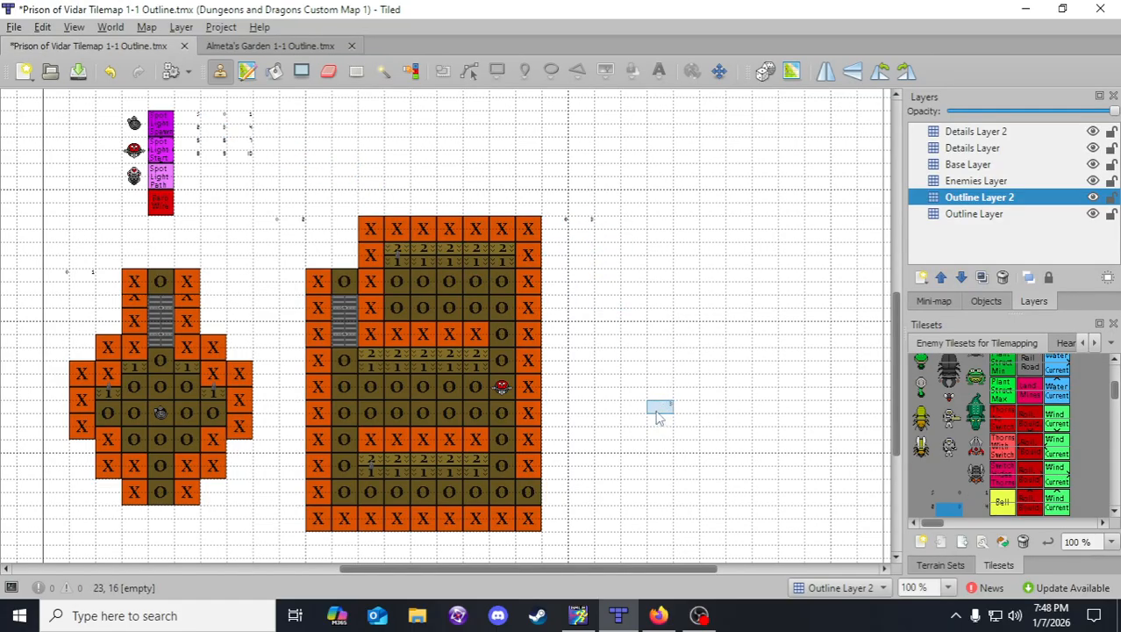
{"action": "left_click", "coordinate": [78, 71]}
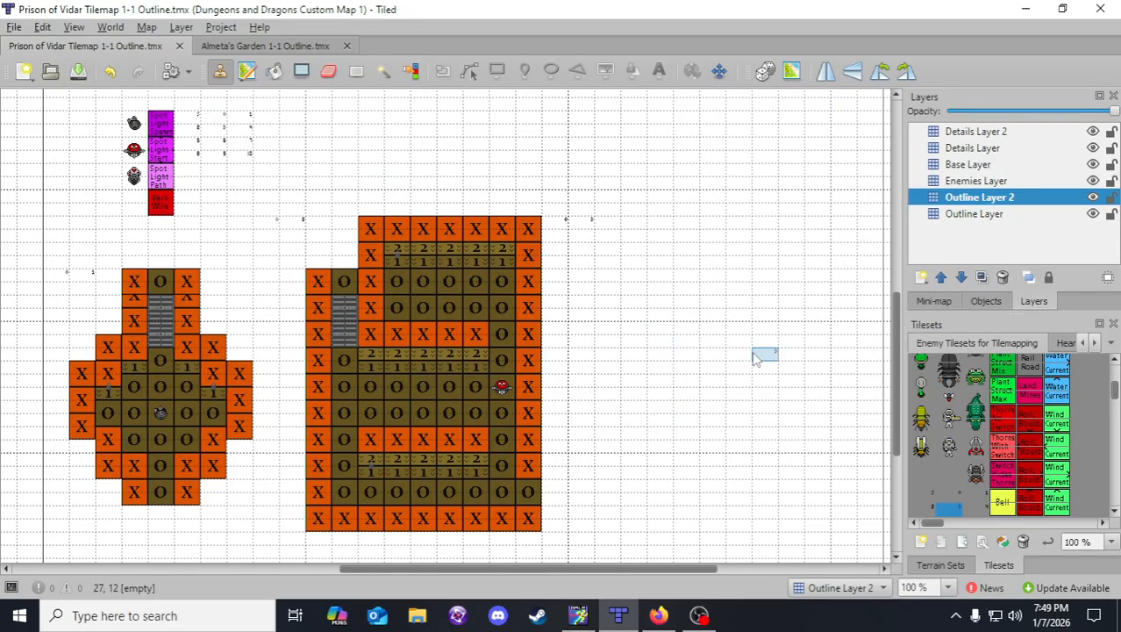
- On the Outline Layer, start area 03 by copying area 02's two leftmost columns below and right of the 03 label
{"action": "left_click", "coordinate": [976, 215]}
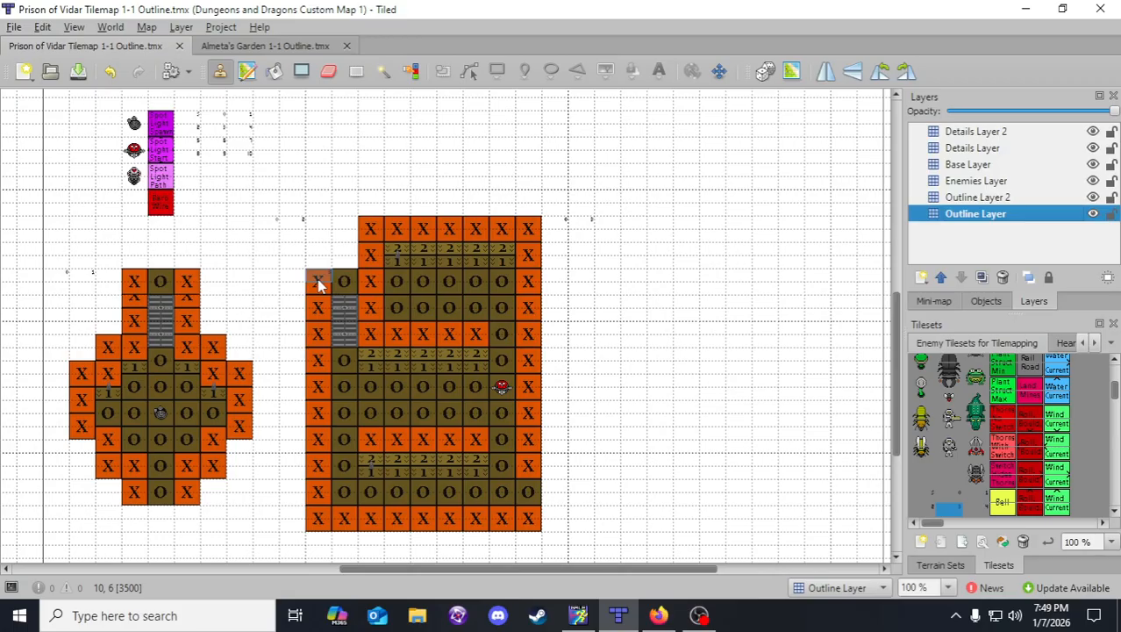
{"action": "mouse_move", "coordinate": [318, 281]}
{"action": "right_mouse_down"}
{"action": "mouse_move", "coordinate": [304, 494]}
{"action": "mouse_move", "coordinate": [328, 533]}
{"action": "mouse_move", "coordinate": [342, 531]}
{"action": "right_mouse_up"}
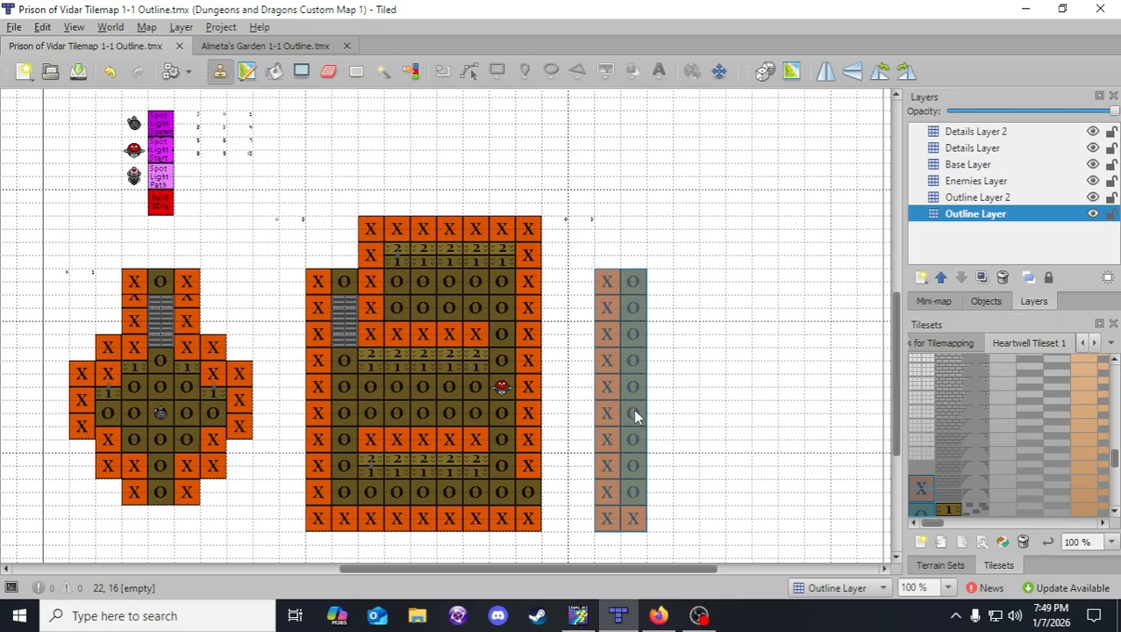
{"action": "left_click", "coordinate": [634, 408]}
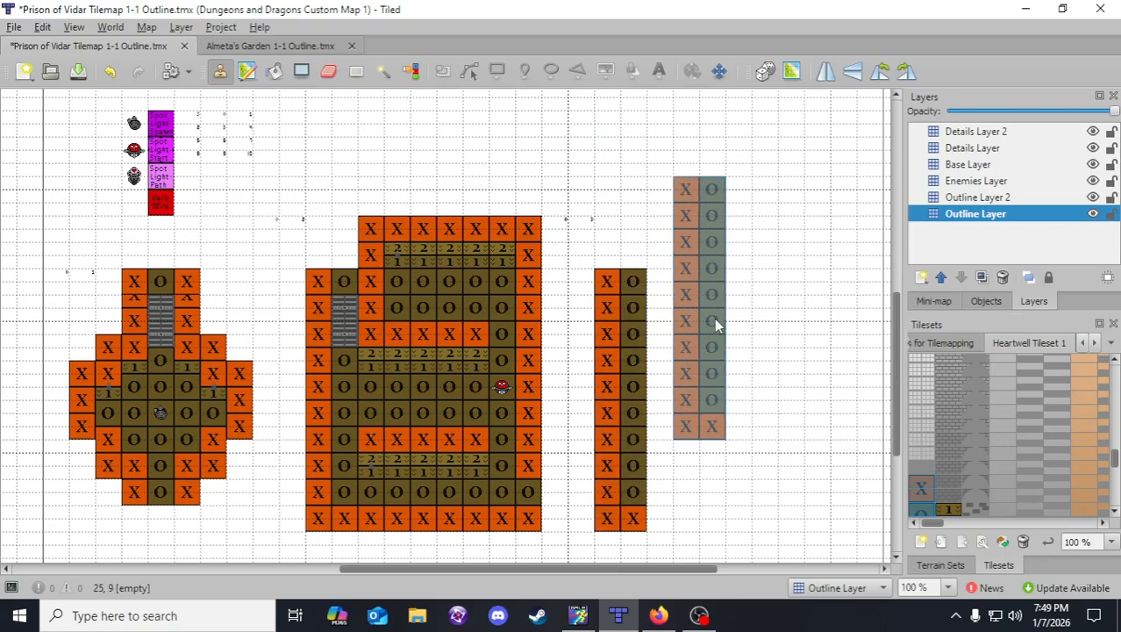
- Add area 03's third column with four X tiles above a height tile and a lower X wall ending in another, then save
{"action": "right_click", "coordinate": [712, 321]}
{"action": "right_click_drag", "start_coordinate": [369, 362], "coordinate": [369, 303]}
{"action": "right_click_drag", "start_coordinate": [373, 261], "coordinate": [371, 254]}
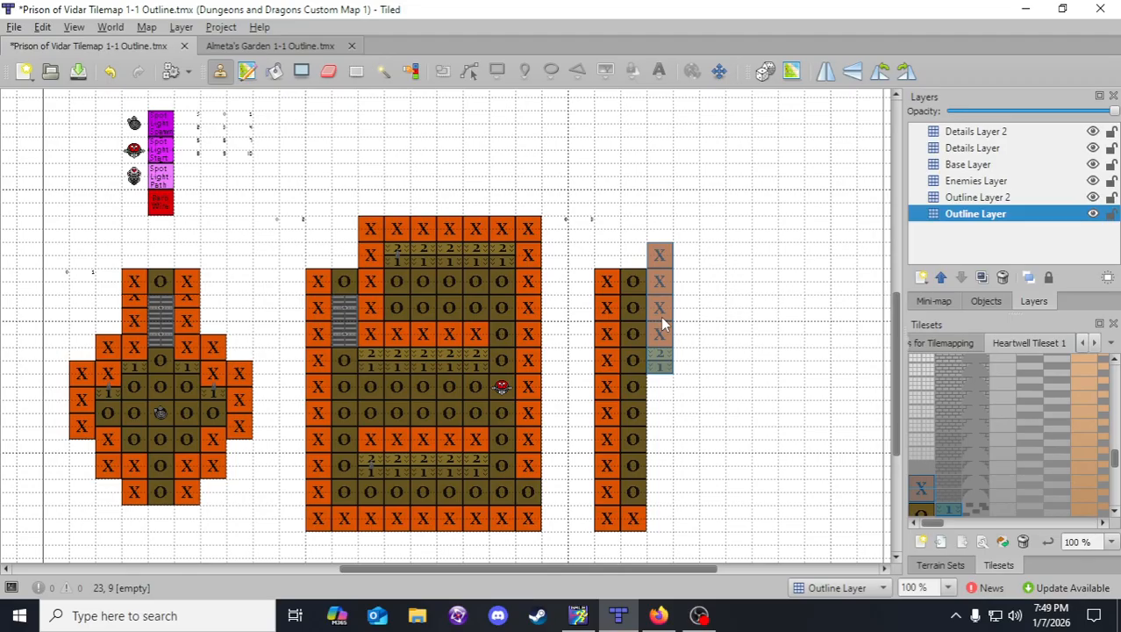
{"action": "left_click", "coordinate": [660, 316]}
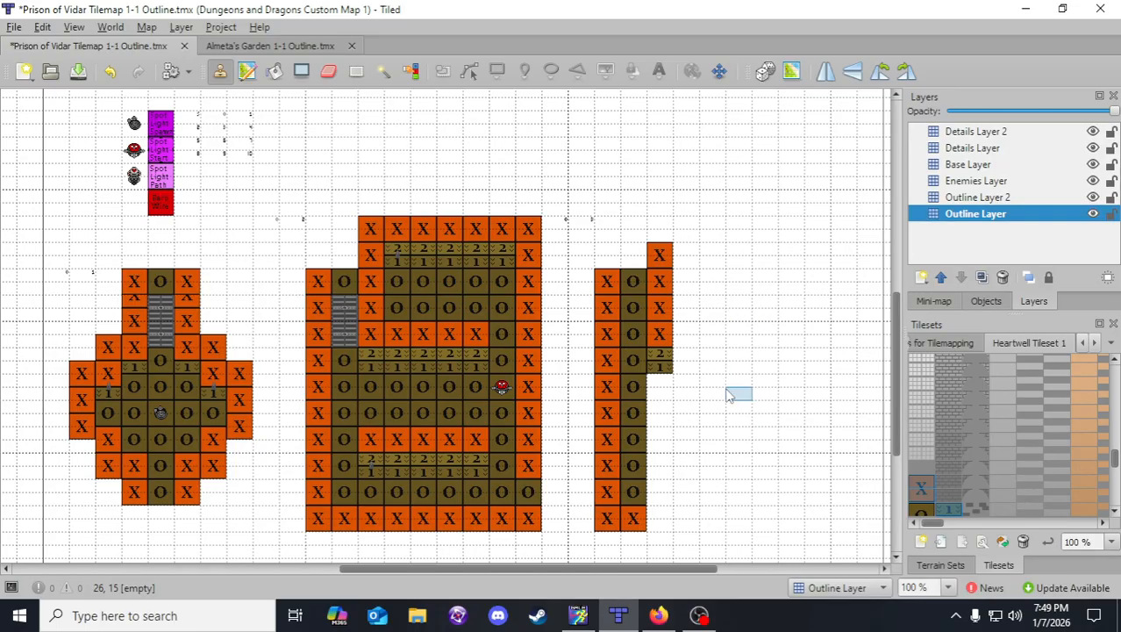
{"action": "left_click", "coordinate": [660, 453]}
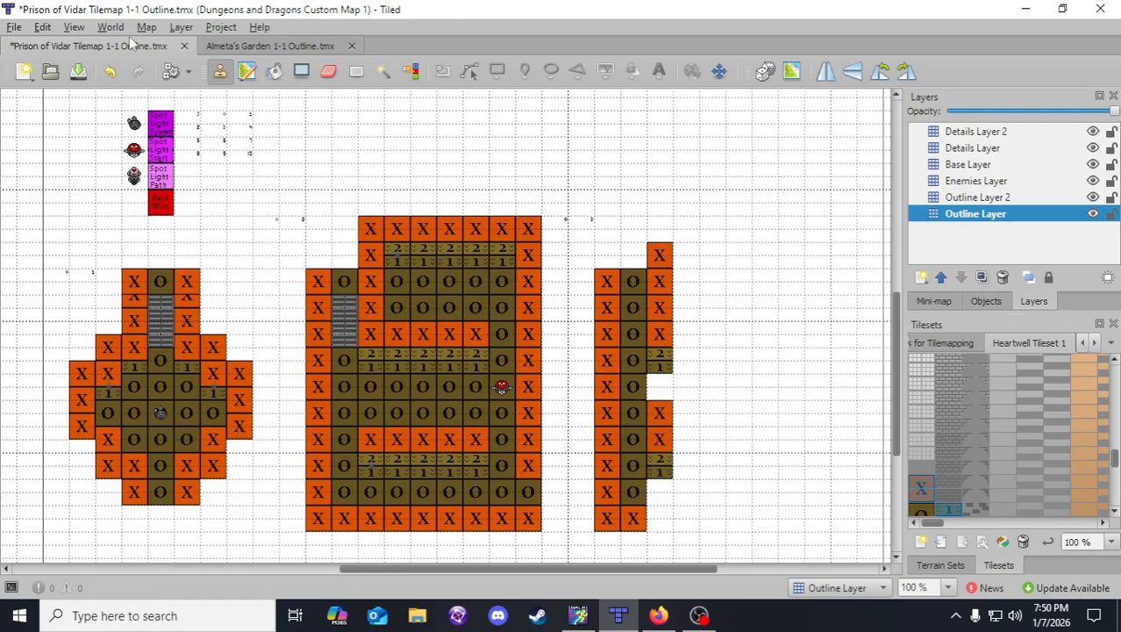
{"action": "left_click", "coordinate": [78, 71]}
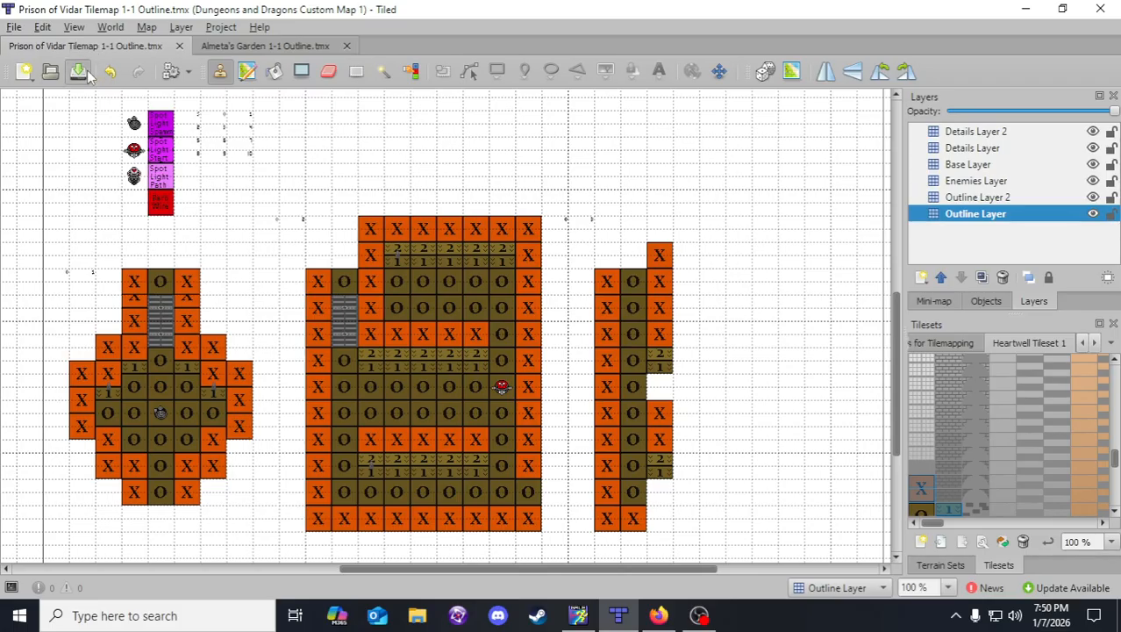
- Put 0 tiles below both height tiles in area 03's third column, close its bottom with an X, and save the map
{"action": "right_click", "coordinate": [632, 386]}
{"action": "left_click", "coordinate": [661, 387]}
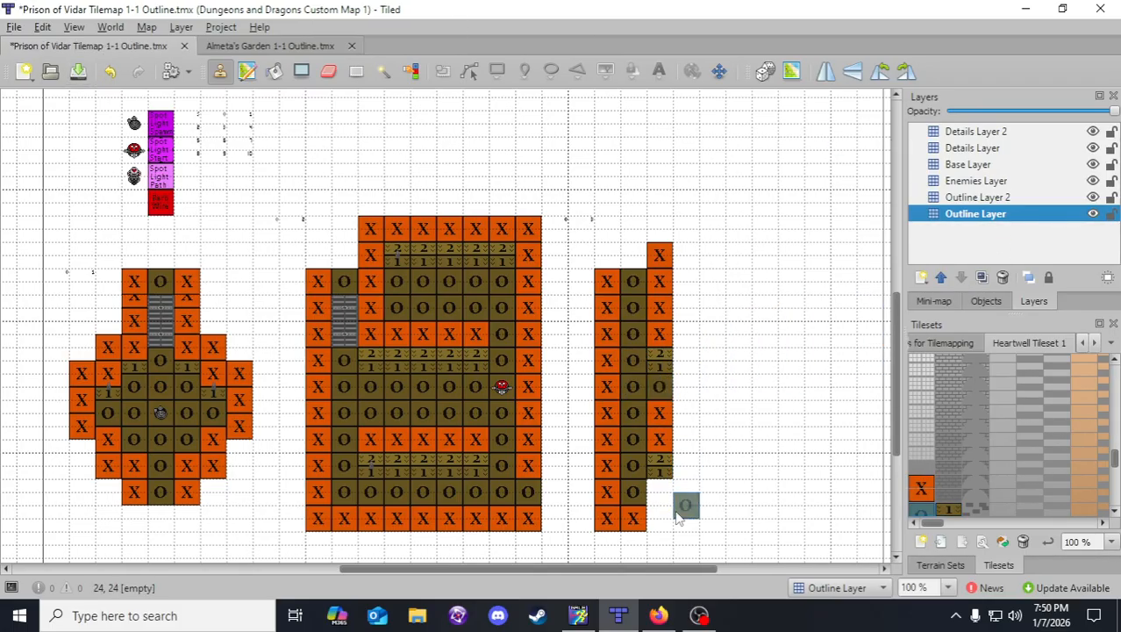
{"action": "left_click", "coordinate": [659, 493]}
{"action": "right_click", "coordinate": [631, 520]}
{"action": "left_click_drag", "start_coordinate": [635, 524], "coordinate": [656, 521]}
{"action": "right_click", "coordinate": [662, 492]}
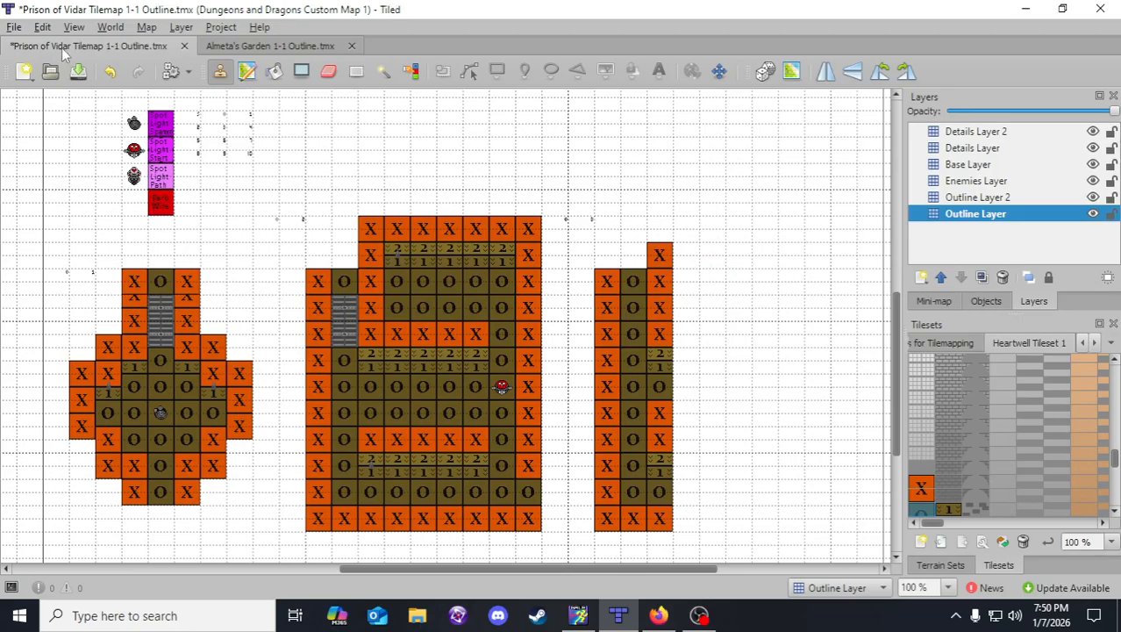
{"action": "left_click", "coordinate": [78, 71]}
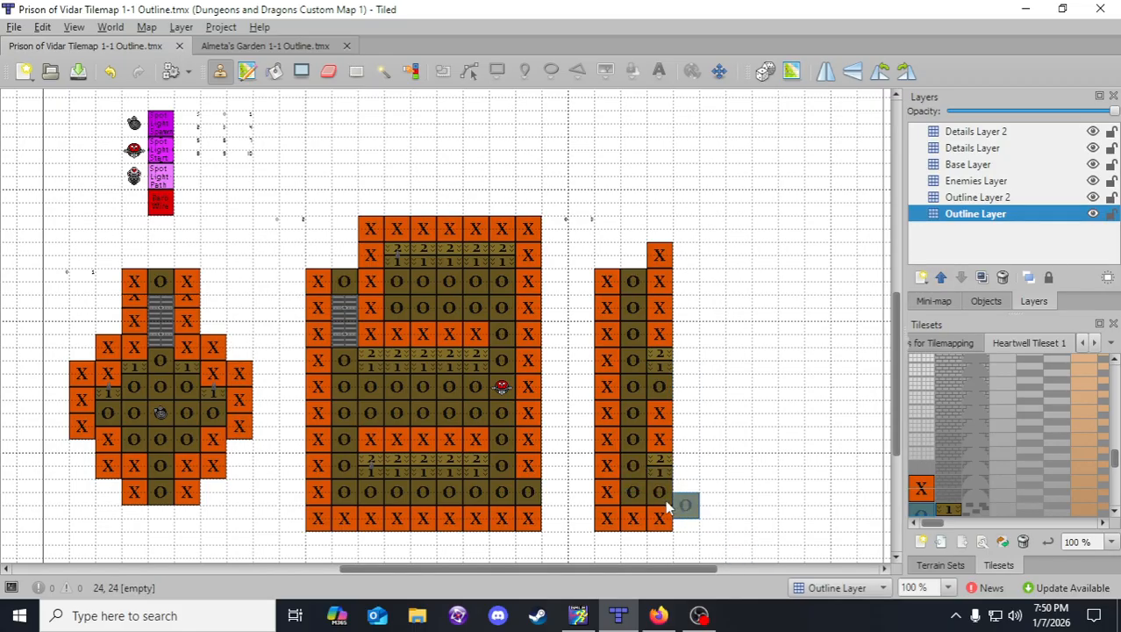
- Paint a nine-tile column of 0 floor beside area 03's third column, from the top floor row down, and save the map
{"action": "left_click_drag", "start_coordinate": [686, 491], "coordinate": [690, 427]}
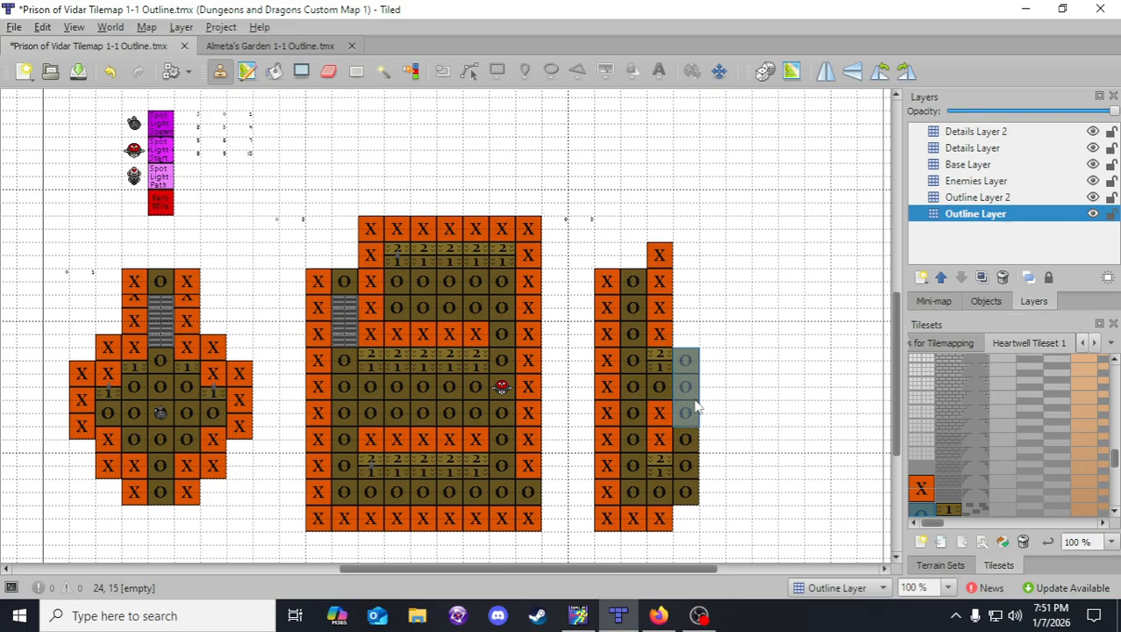
{"action": "mouse_move", "coordinate": [695, 406]}
{"action": "left_mouse_down"}
{"action": "mouse_move", "coordinate": [693, 320]}
{"action": "mouse_move", "coordinate": [695, 331]}
{"action": "left_mouse_up"}
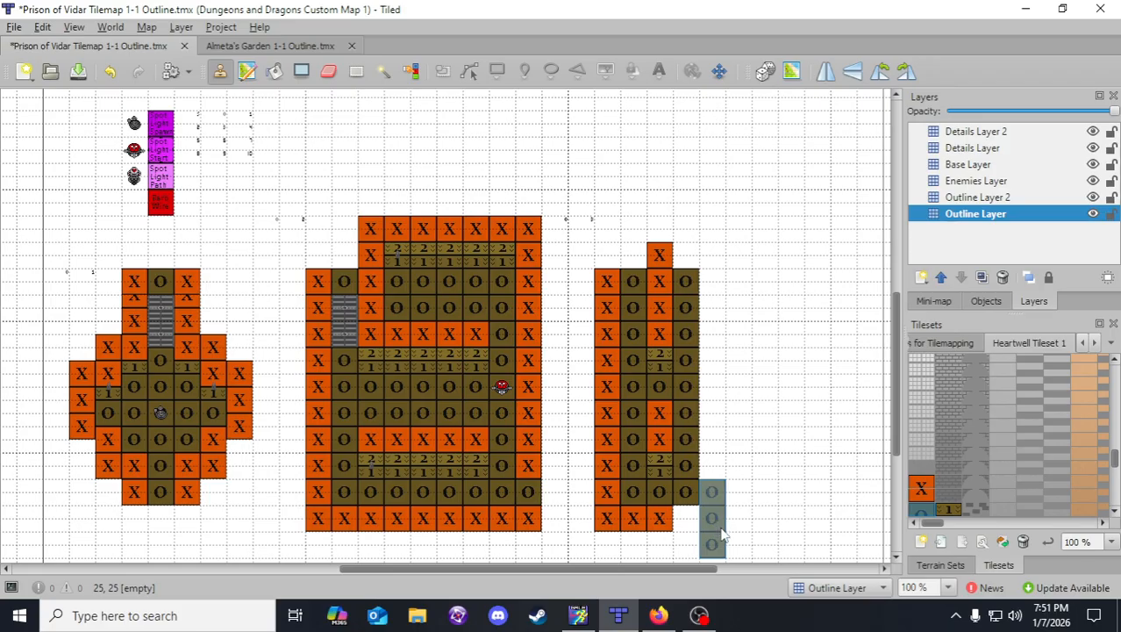
{"action": "left_click", "coordinate": [78, 71]}
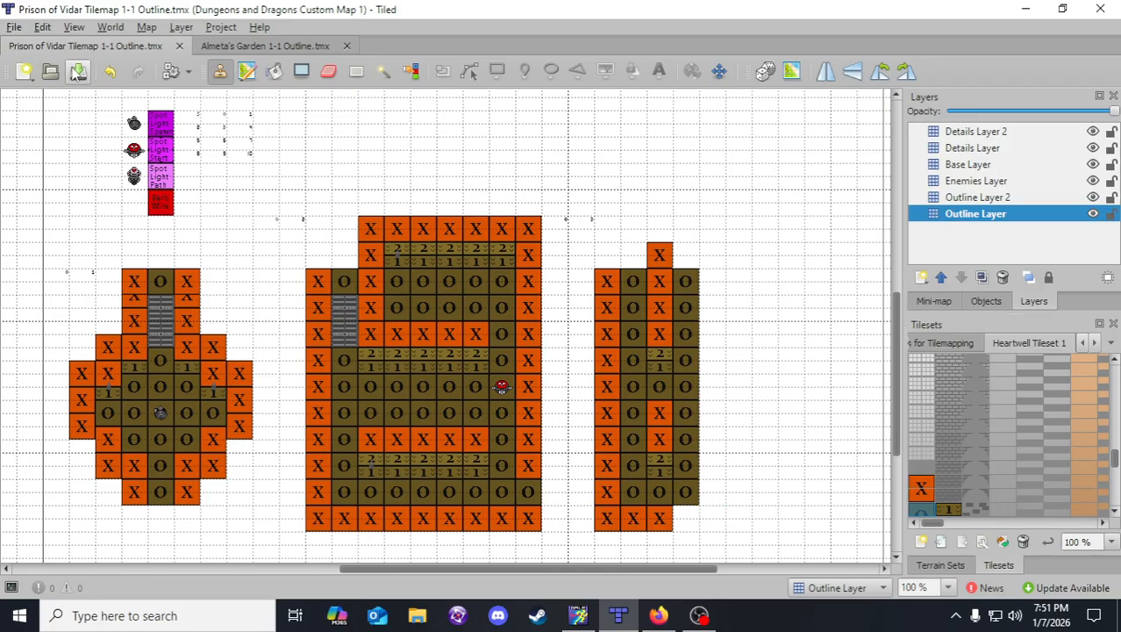
- Place two copies of the X-over-height-tile pair, one beside area 03's new 0 column and one four columns farther right and one row higher
{"action": "right_click_drag", "start_coordinate": [662, 335], "coordinate": [666, 362]}
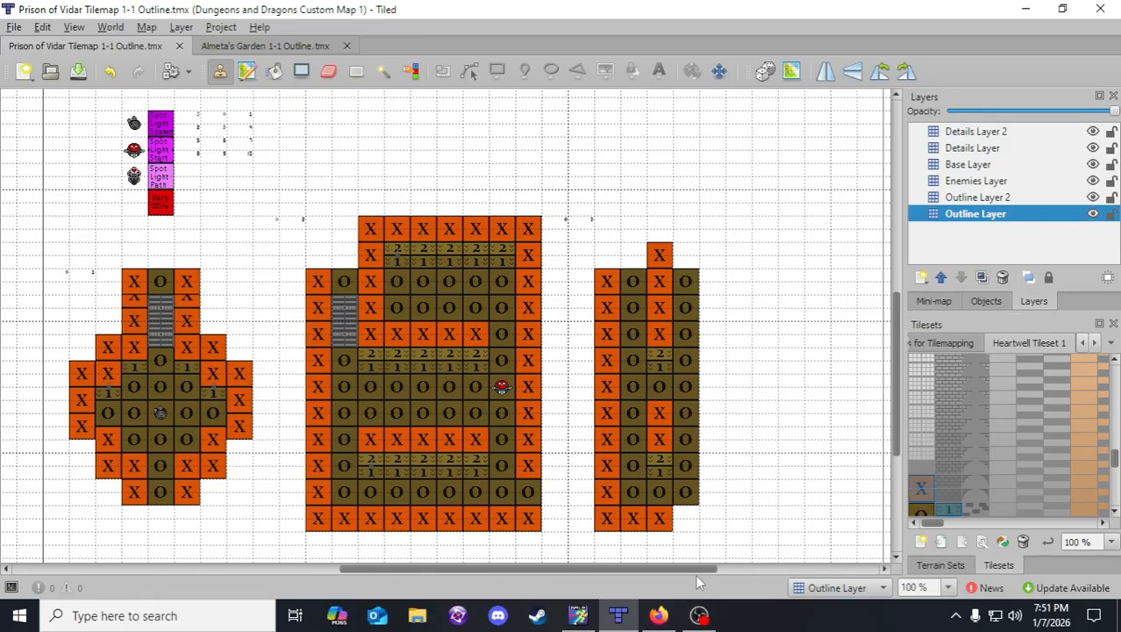
{"action": "left_click_drag", "start_coordinate": [704, 569], "coordinate": [798, 568]}
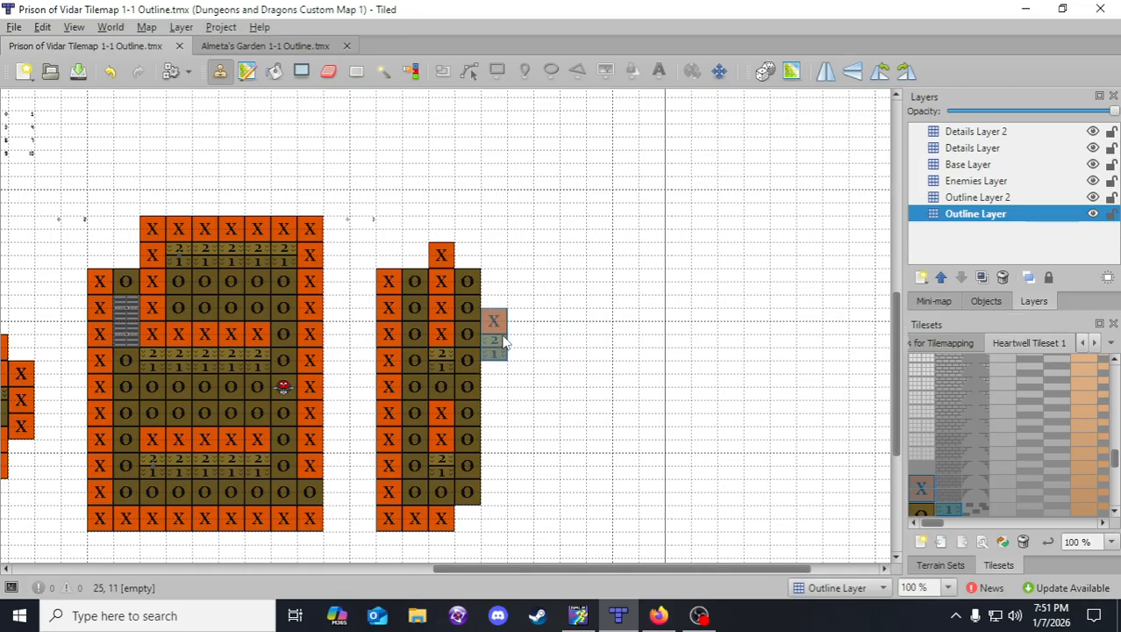
{"action": "left_click", "coordinate": [503, 340]}
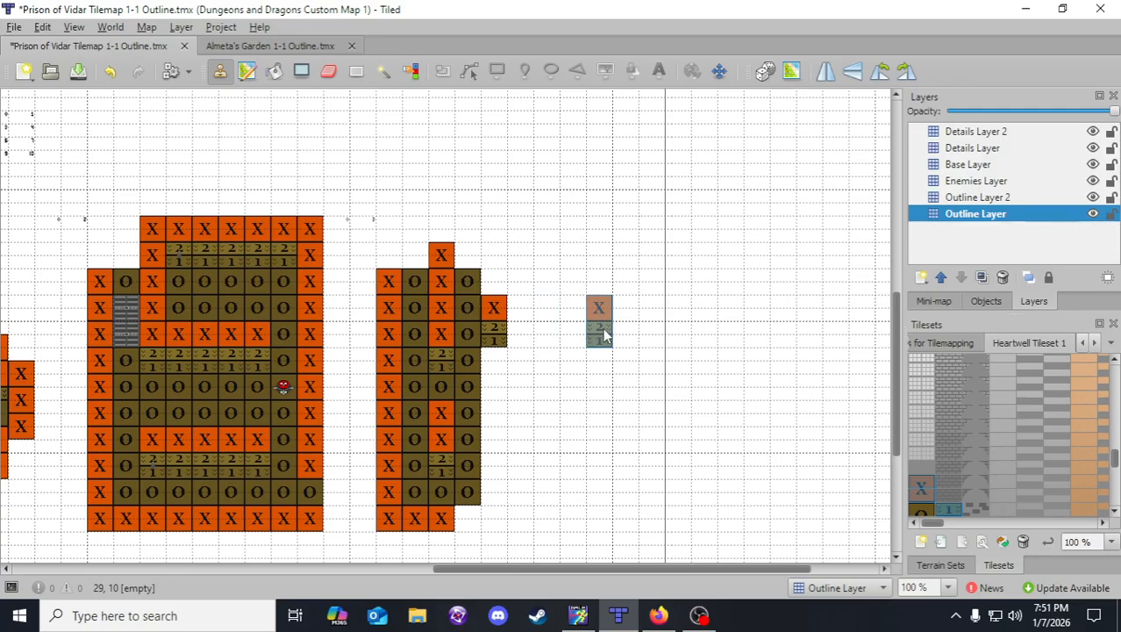
{"action": "left_click", "coordinate": [600, 281]}
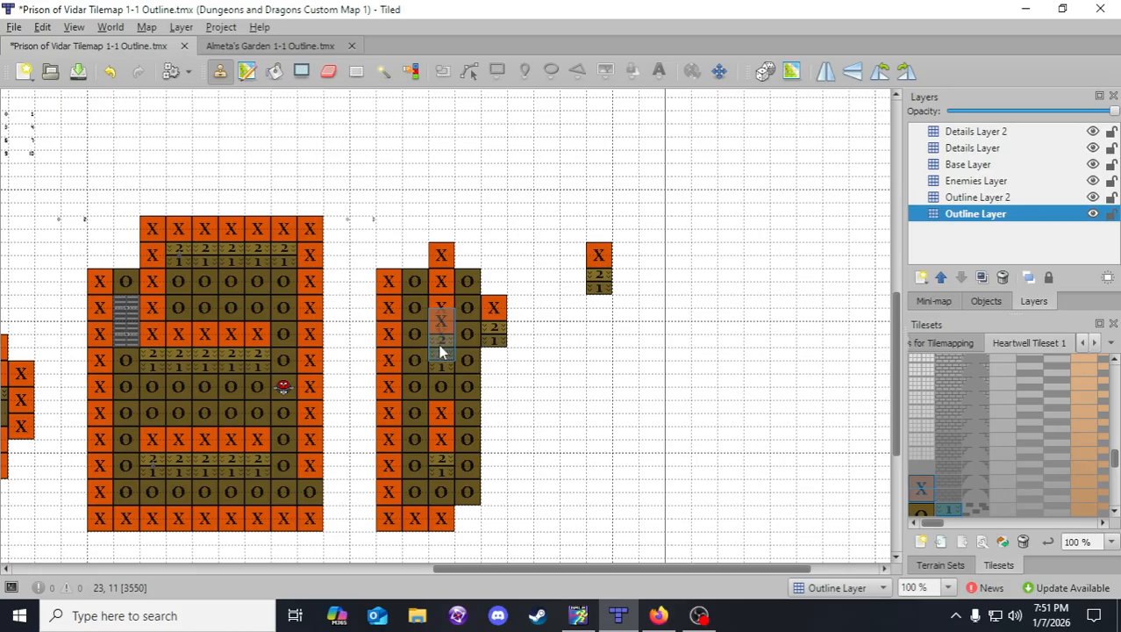
- Fill area 03's upper room with three rows of 0 floor tiles, extending the top row above the right-hand X tile
{"action": "left_click", "coordinate": [469, 284]}
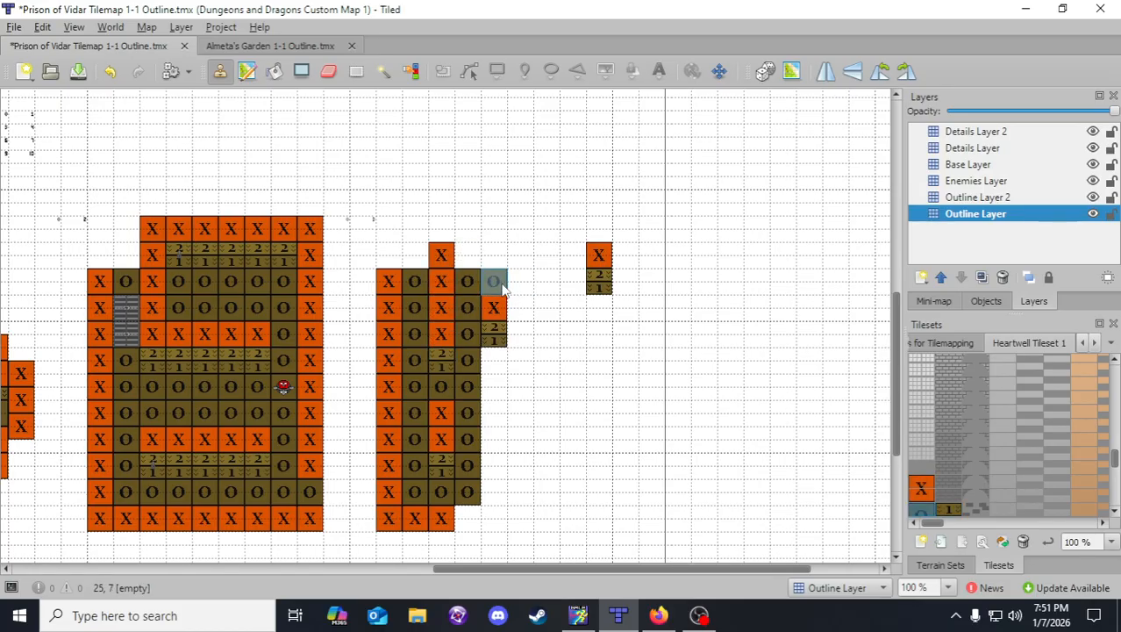
{"action": "left_click", "coordinate": [501, 289]}
{"action": "left_click", "coordinate": [528, 290]}
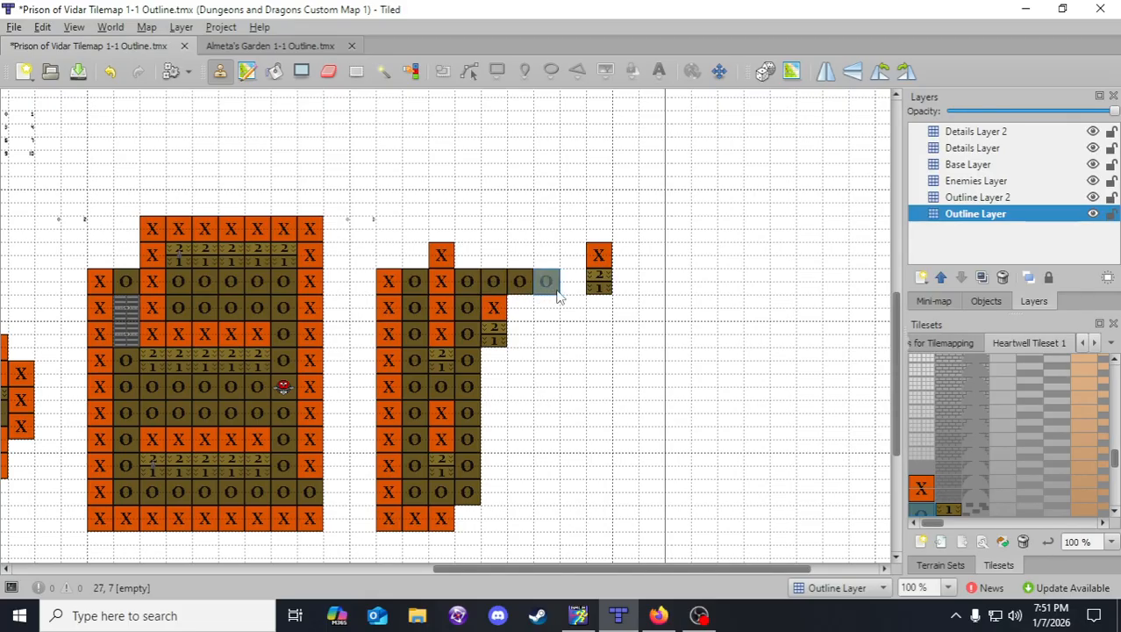
{"action": "left_click", "coordinate": [553, 290]}
{"action": "left_click", "coordinate": [573, 279]}
{"action": "left_click", "coordinate": [572, 255]}
{"action": "left_click", "coordinate": [572, 230]}
{"action": "left_click", "coordinate": [599, 230]}
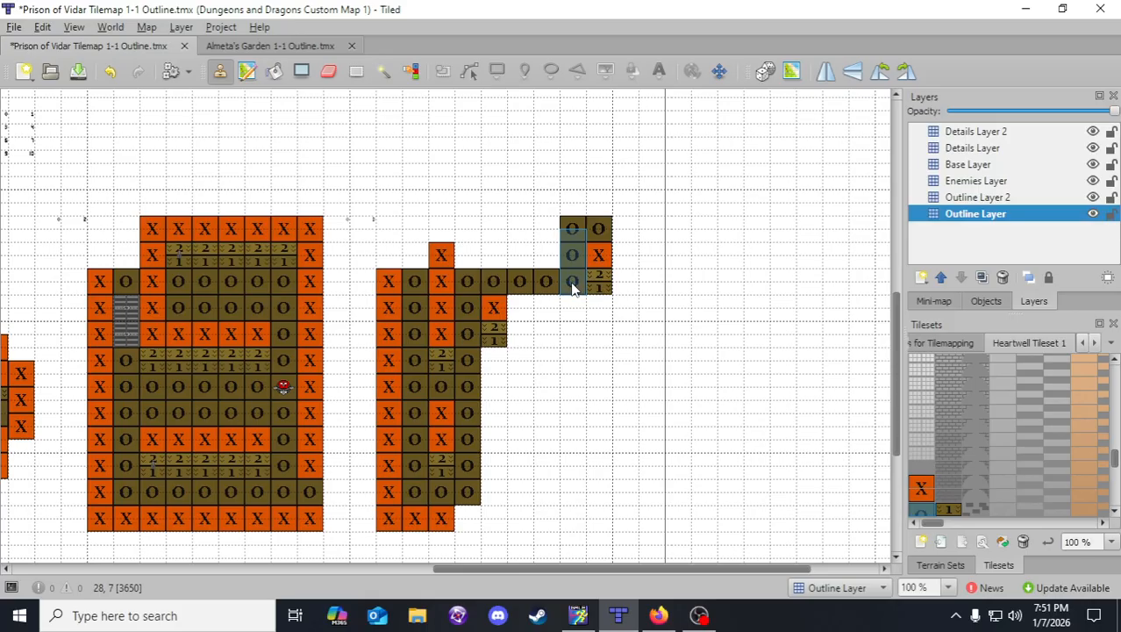
{"action": "left_click_drag", "start_coordinate": [573, 265], "coordinate": [475, 245]}
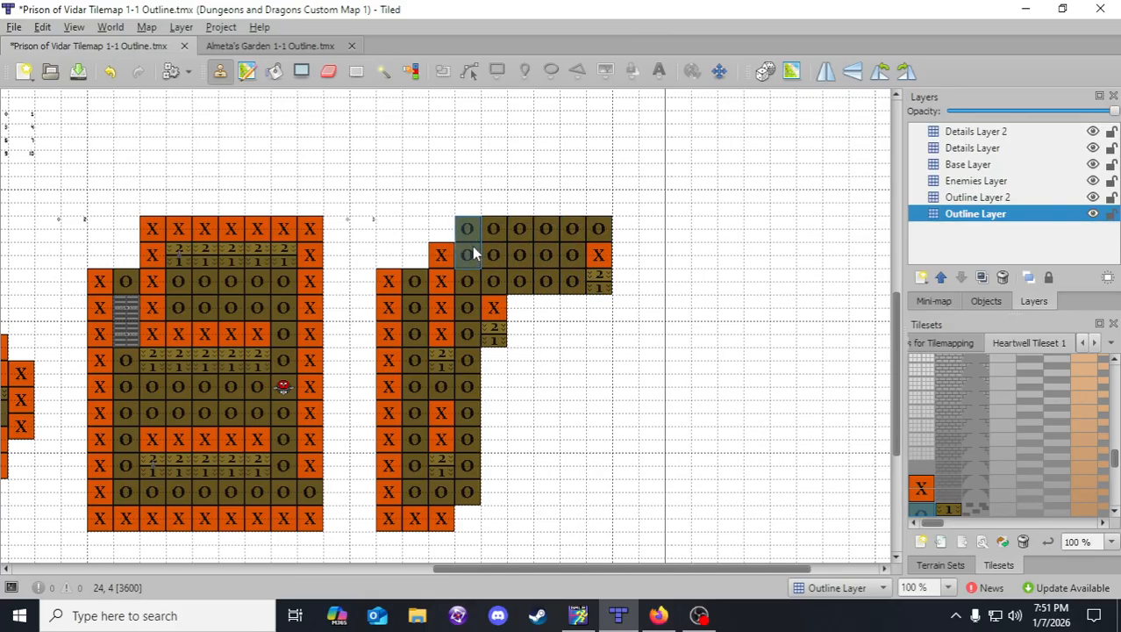
- Extend the X wall up the left of area 03's upper room and run X tiles over height tiles across its top
{"action": "right_click", "coordinate": [442, 254]}
{"action": "left_click", "coordinate": [442, 230]}
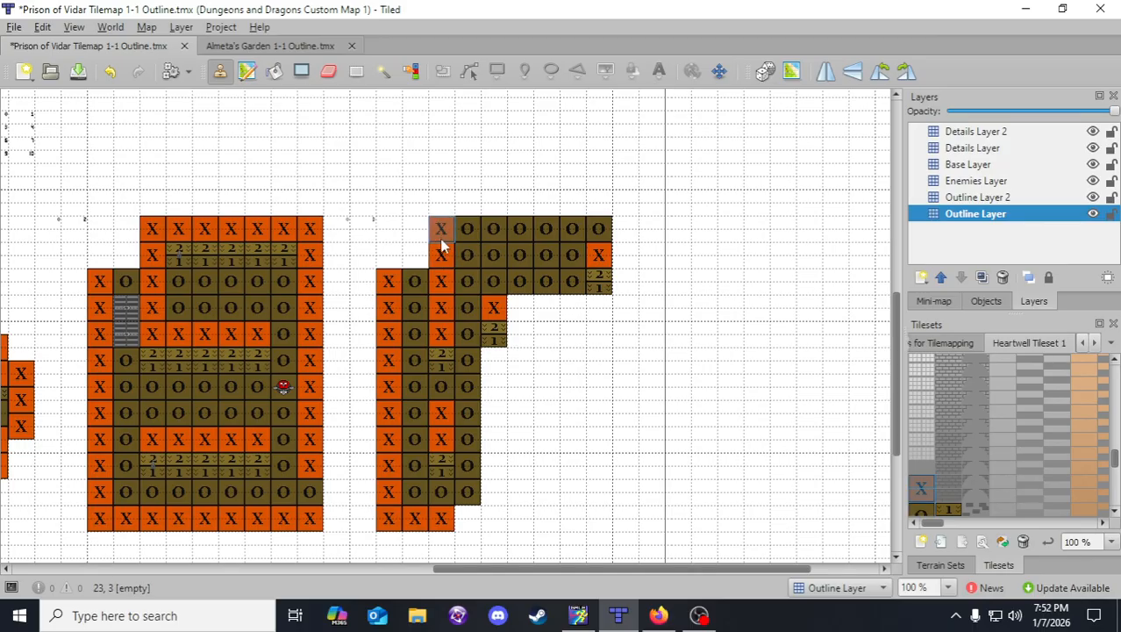
{"action": "right_click_drag", "start_coordinate": [440, 327], "coordinate": [450, 373]}
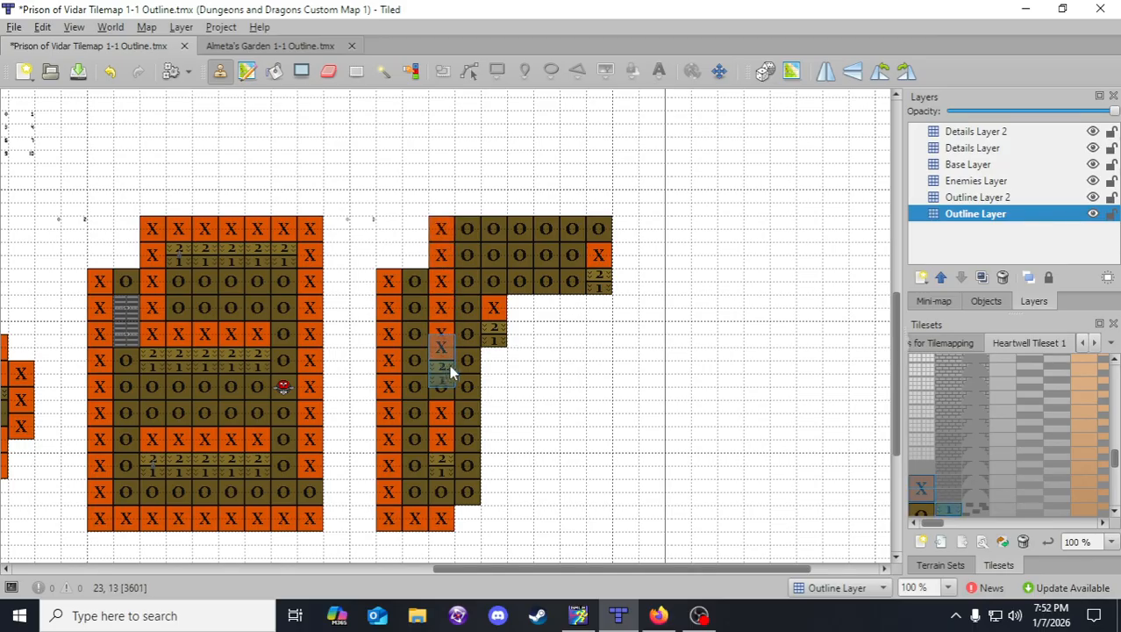
{"action": "left_click", "coordinate": [468, 203]}
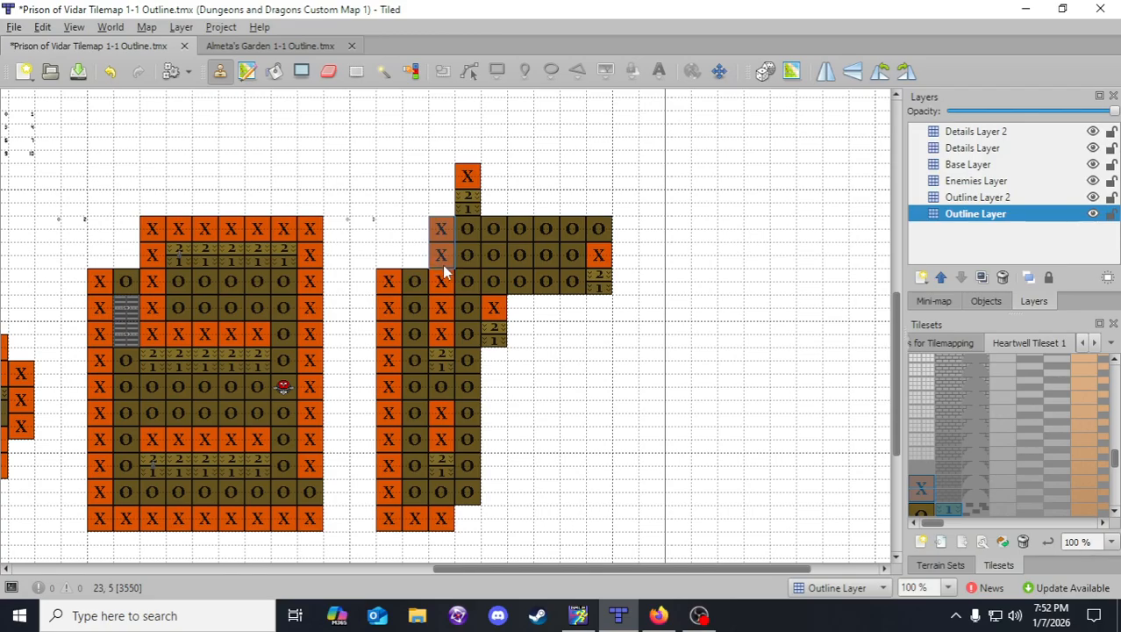
{"action": "left_click", "coordinate": [446, 192]}
{"action": "mouse_move", "coordinate": [472, 204]}
{"action": "left_mouse_down"}
{"action": "mouse_move", "coordinate": [487, 214]}
{"action": "mouse_move", "coordinate": [573, 197]}
{"action": "left_mouse_up"}
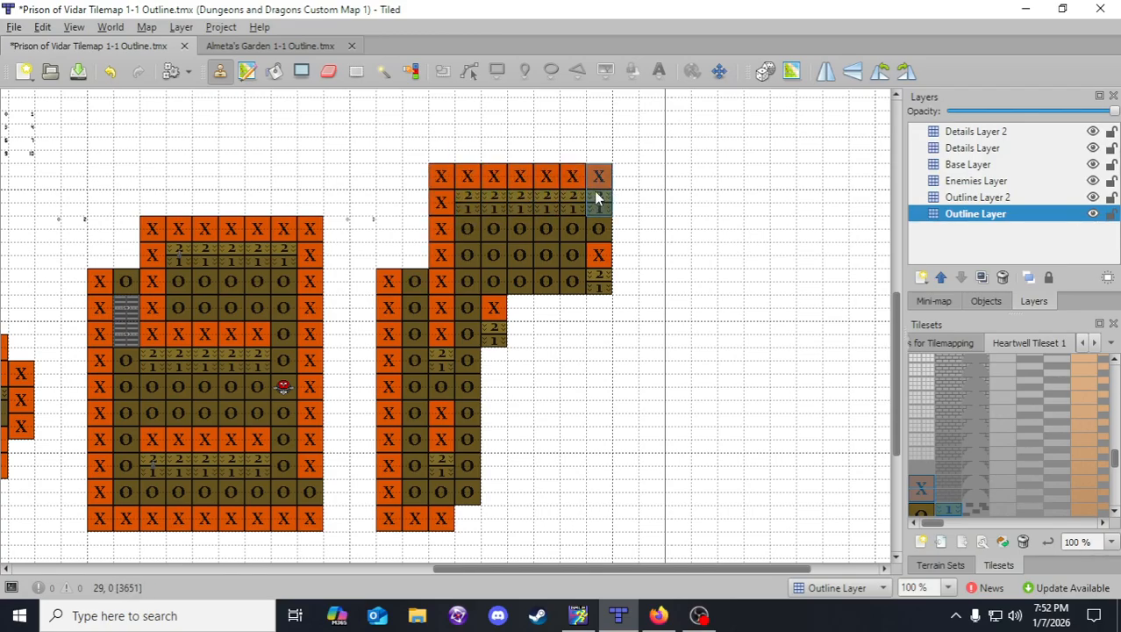
- Extend area 03's top wall three columns to the right with X tiles over height tiles
{"action": "left_click", "coordinate": [595, 195]}
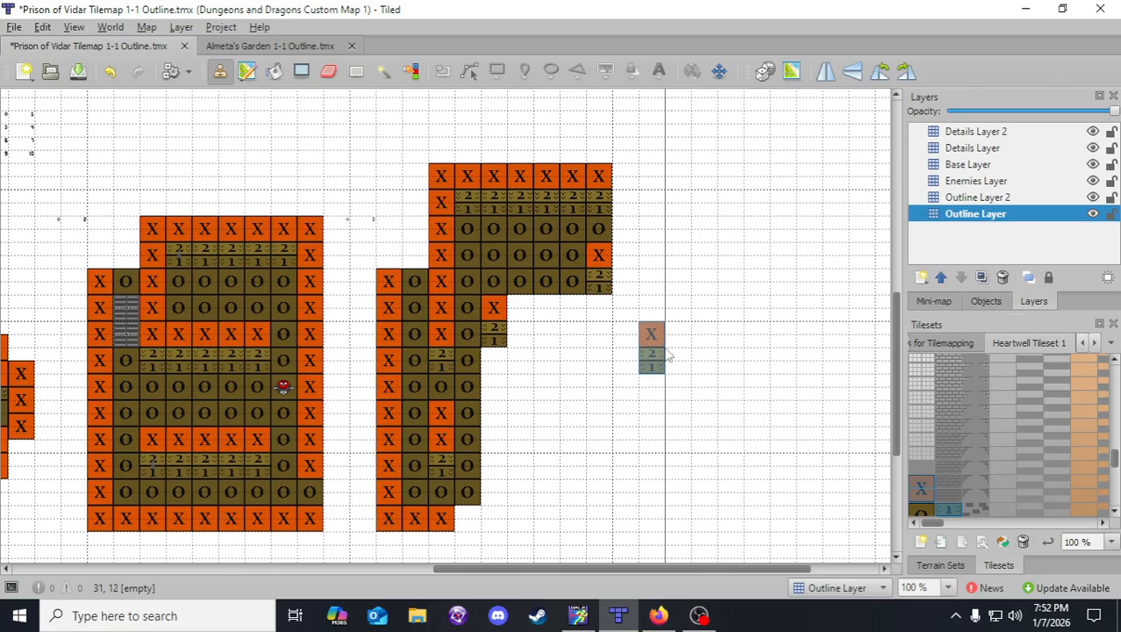
{"action": "left_click", "coordinate": [626, 193]}
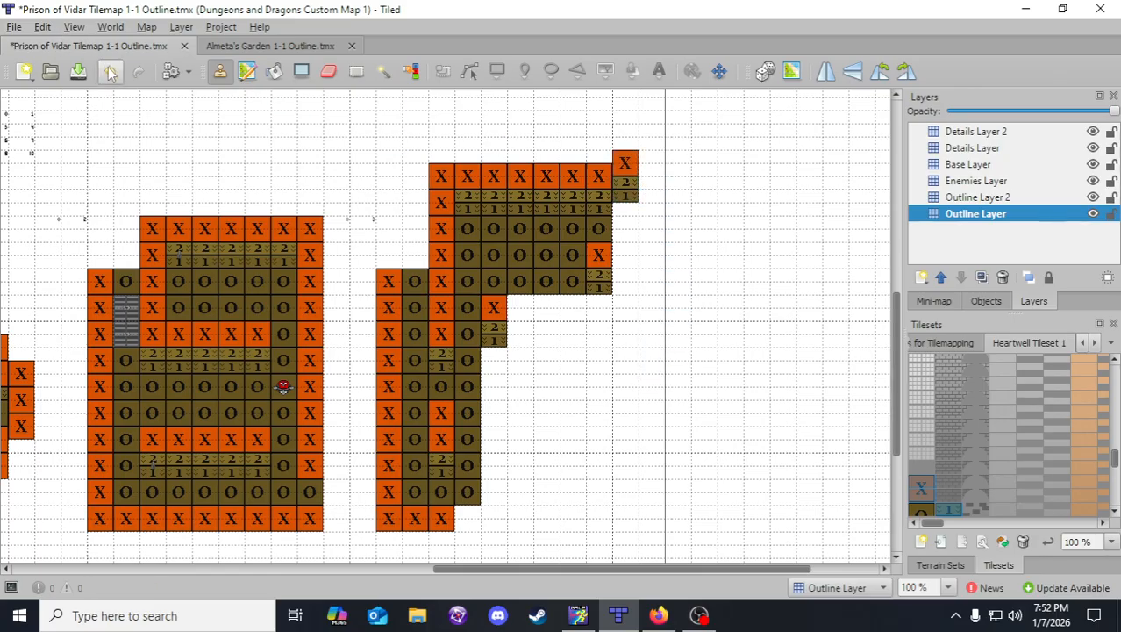
{"action": "left_click", "coordinate": [652, 205]}
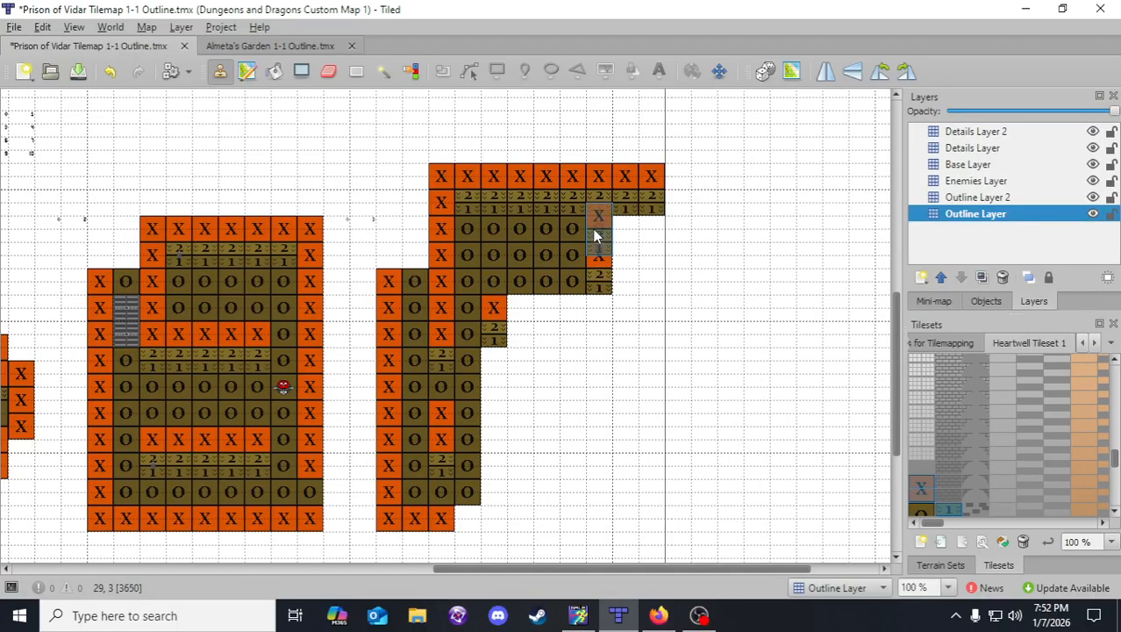
- Fill area 03's room around the two X pillars with 0 floor tiles out to the top wall's right end, and extend the bottom wall by one X
{"action": "right_click_drag", "start_coordinate": [566, 220], "coordinate": [572, 285]}
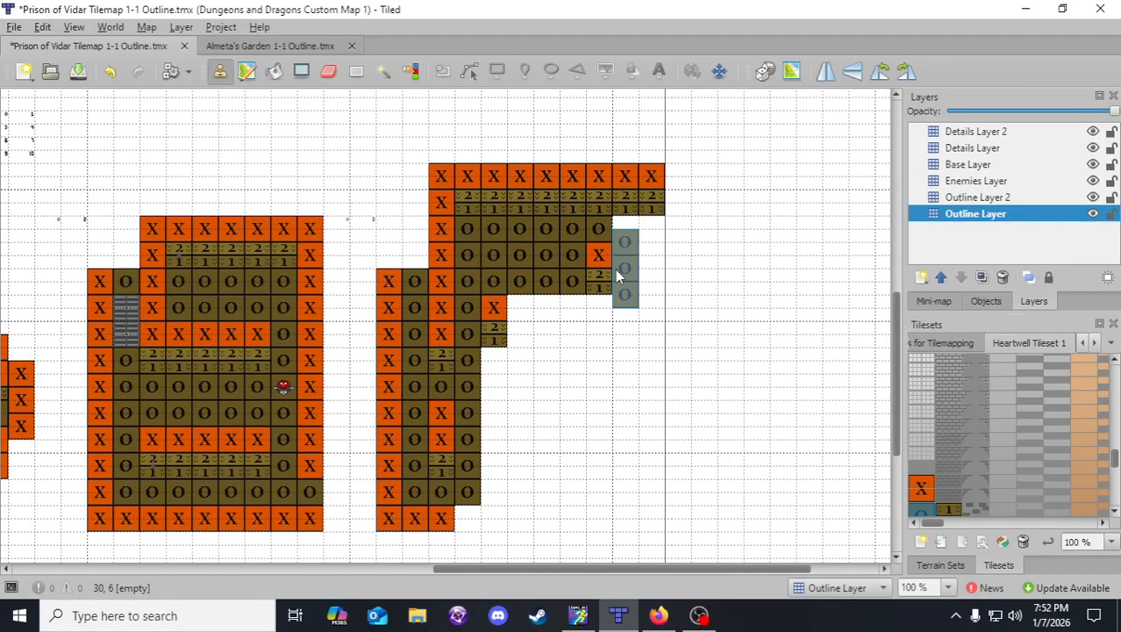
{"action": "left_click_drag", "start_coordinate": [616, 272], "coordinate": [643, 266]}
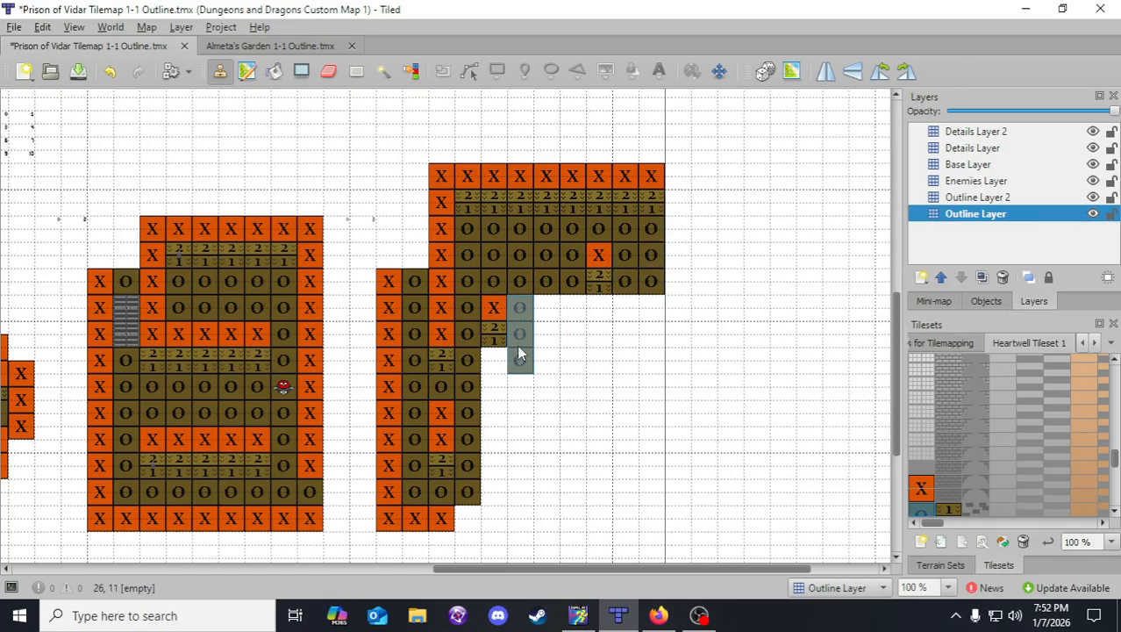
{"action": "left_click_drag", "start_coordinate": [518, 349], "coordinate": [647, 342]}
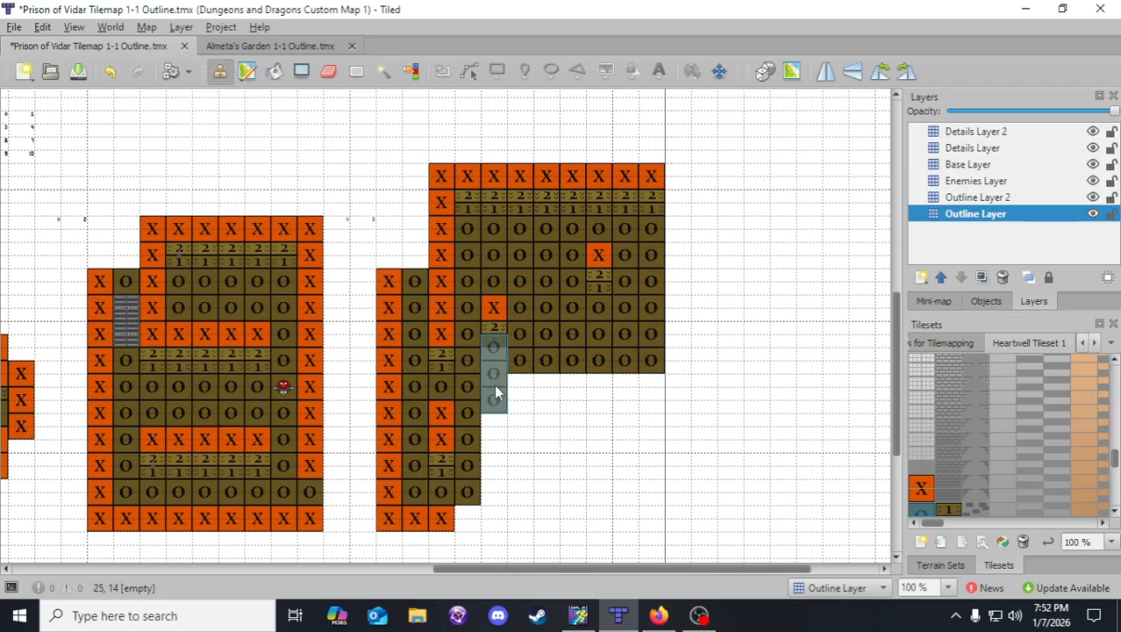
{"action": "mouse_move", "coordinate": [498, 401]}
{"action": "left_mouse_down"}
{"action": "mouse_move", "coordinate": [491, 419]}
{"action": "mouse_move", "coordinate": [645, 414]}
{"action": "left_mouse_up"}
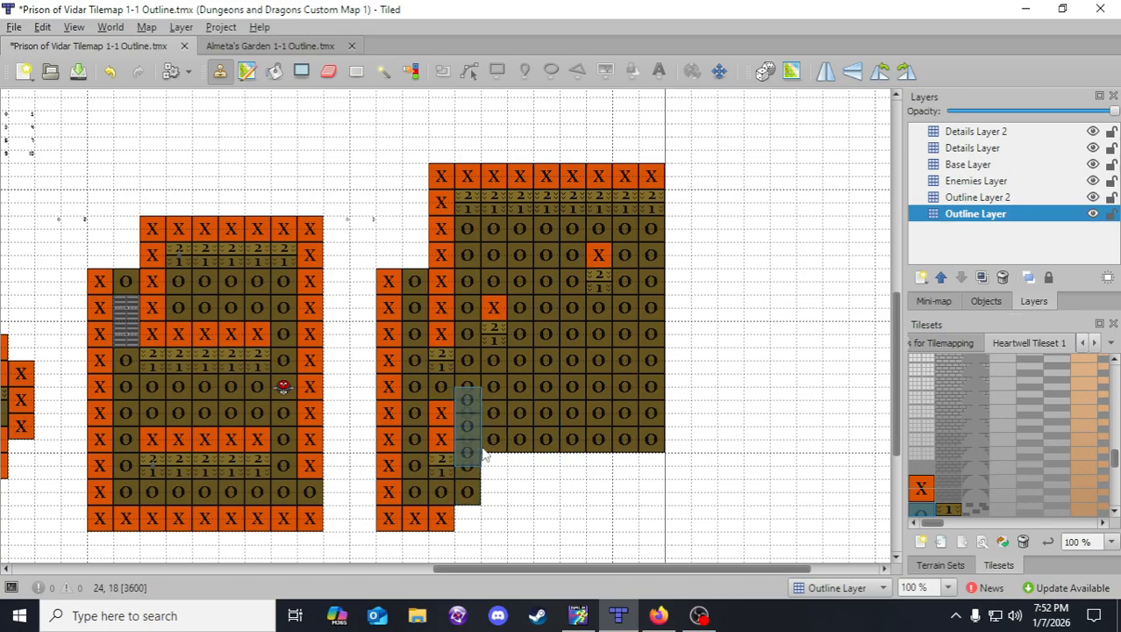
{"action": "right_click", "coordinate": [443, 520]}
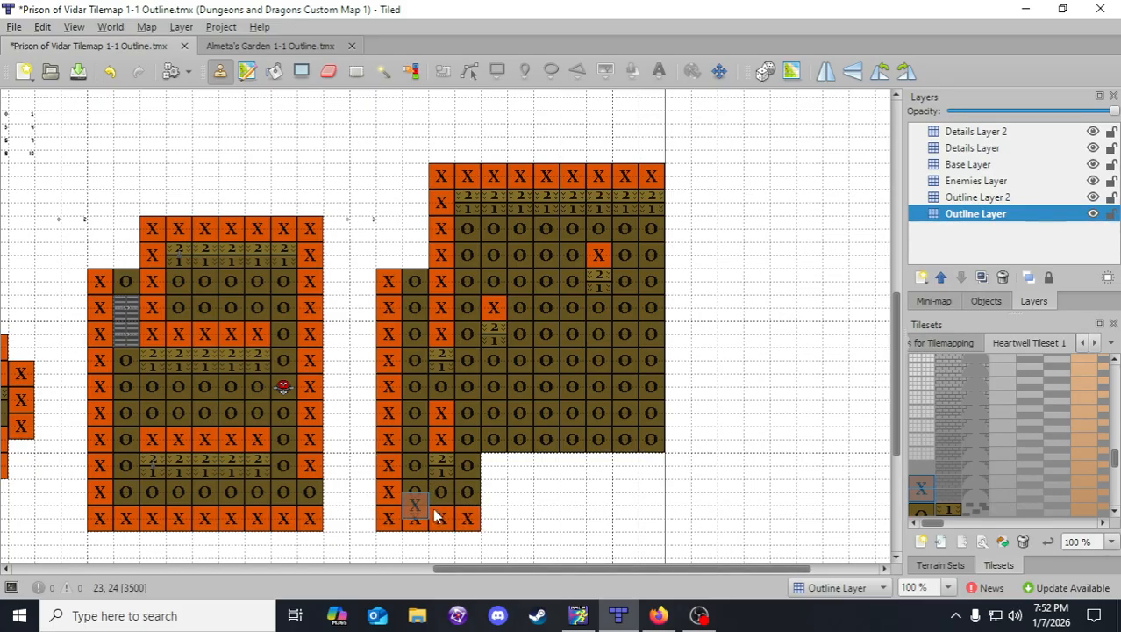
{"action": "left_click", "coordinate": [468, 518]}
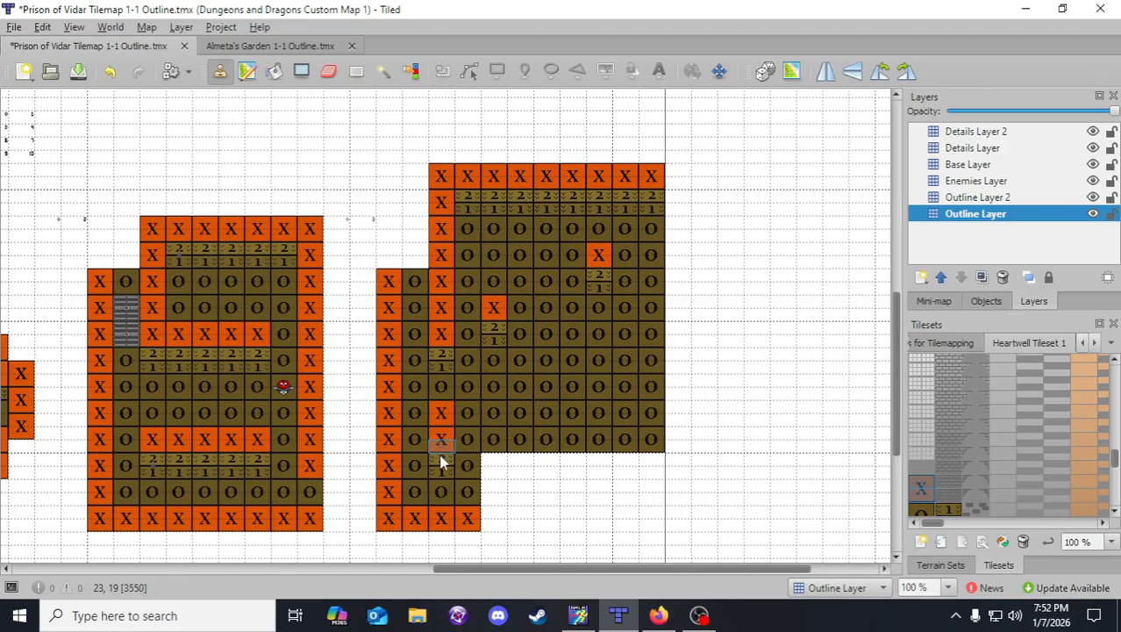
- Place two adjacent X-over-height pairs along area 03's lower floor row and one at the right end, topped with a second X tile
{"action": "right_click_drag", "start_coordinate": [445, 443], "coordinate": [445, 473]}
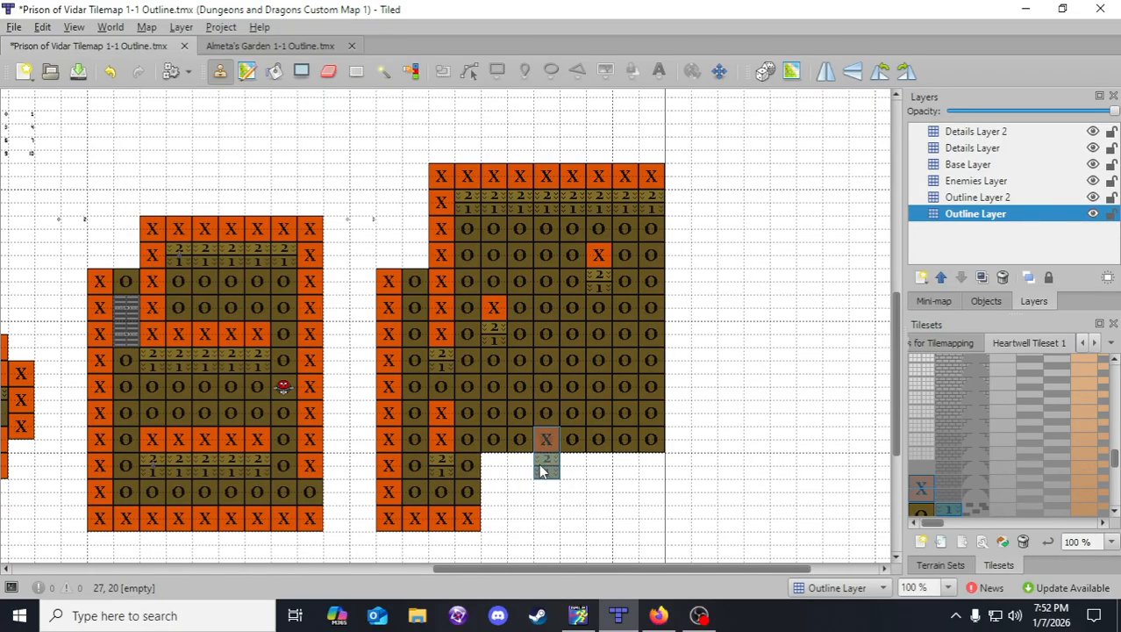
{"action": "left_click", "coordinate": [543, 466]}
{"action": "left_click", "coordinate": [570, 465]}
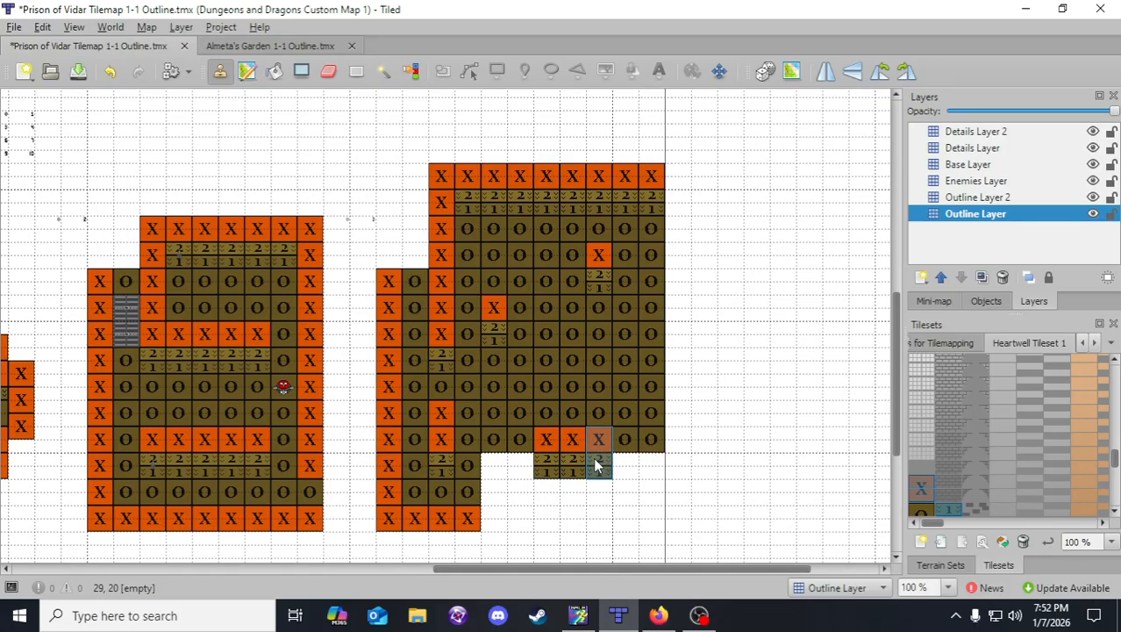
{"action": "left_click", "coordinate": [596, 466]}
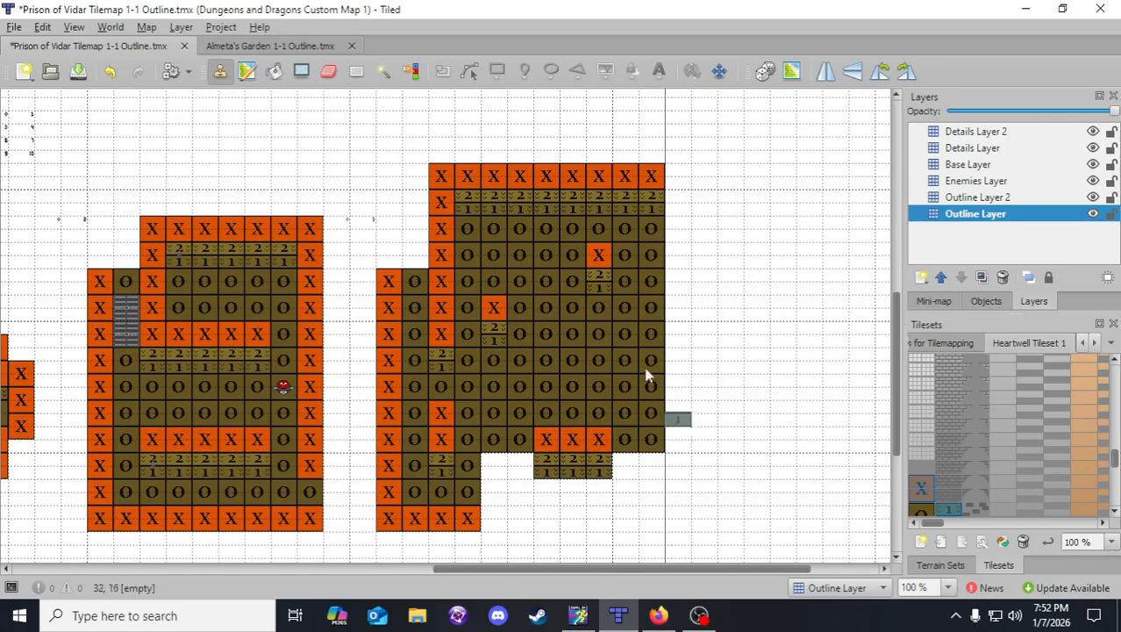
{"action": "left_click", "coordinate": [111, 74]}
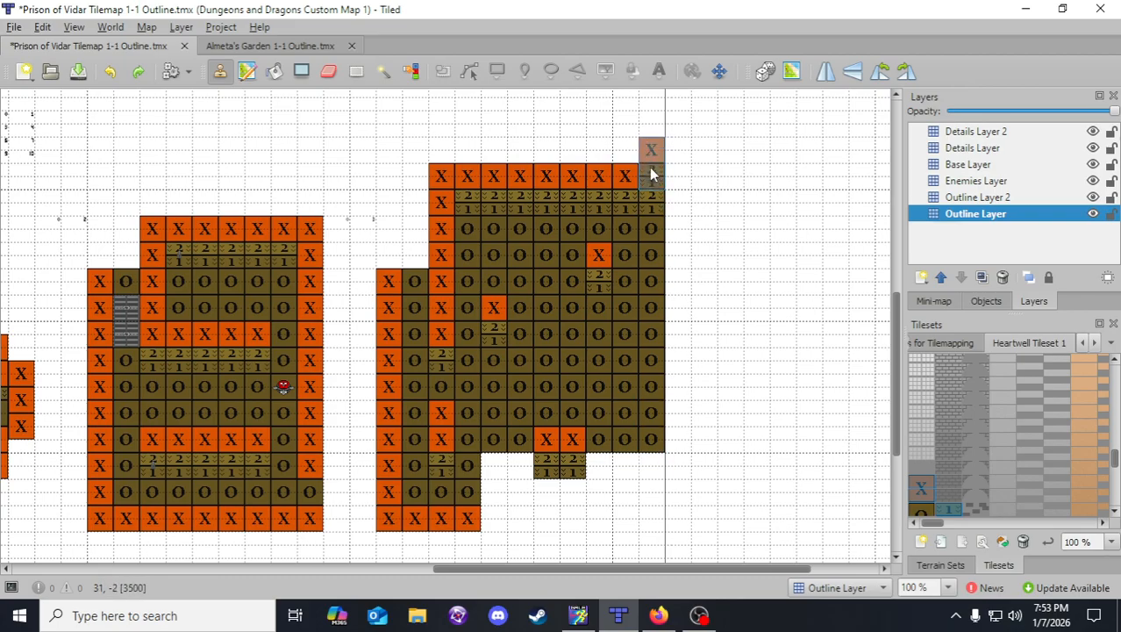
{"action": "left_click", "coordinate": [651, 462]}
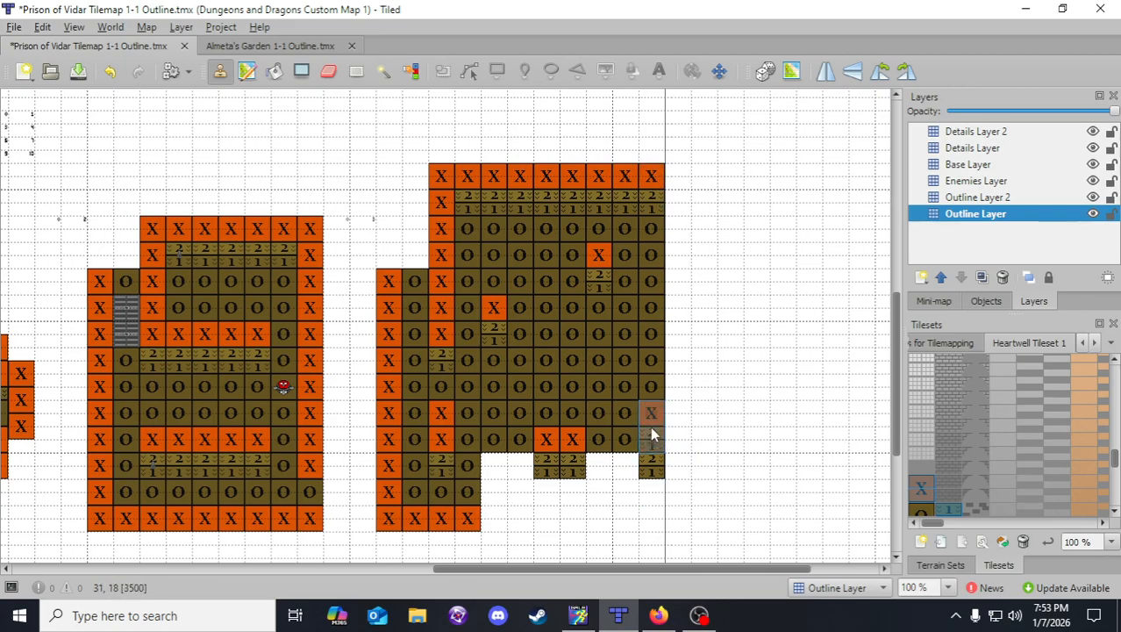
{"action": "left_click", "coordinate": [654, 438]}
{"action": "left_click", "coordinate": [653, 415]}
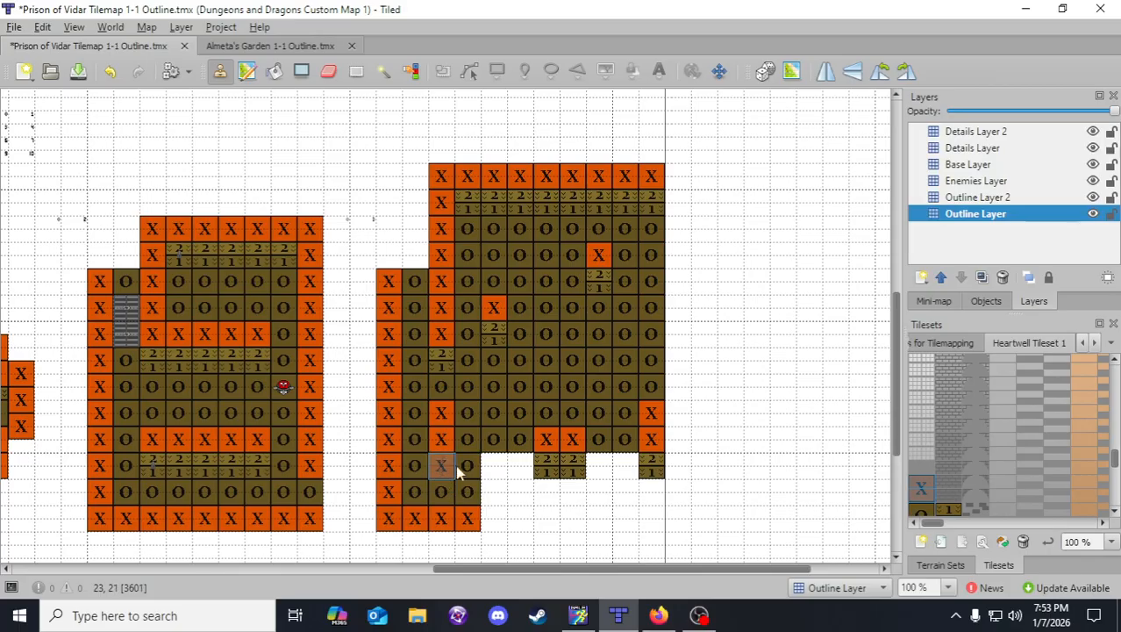
- Add an eight-tile 0 floor row along area 03's bottom and fill the two-tile gaps between the height tiles with 0 tiles
{"action": "left_click_drag", "start_coordinate": [466, 387], "coordinate": [632, 399], "text": "shift"}
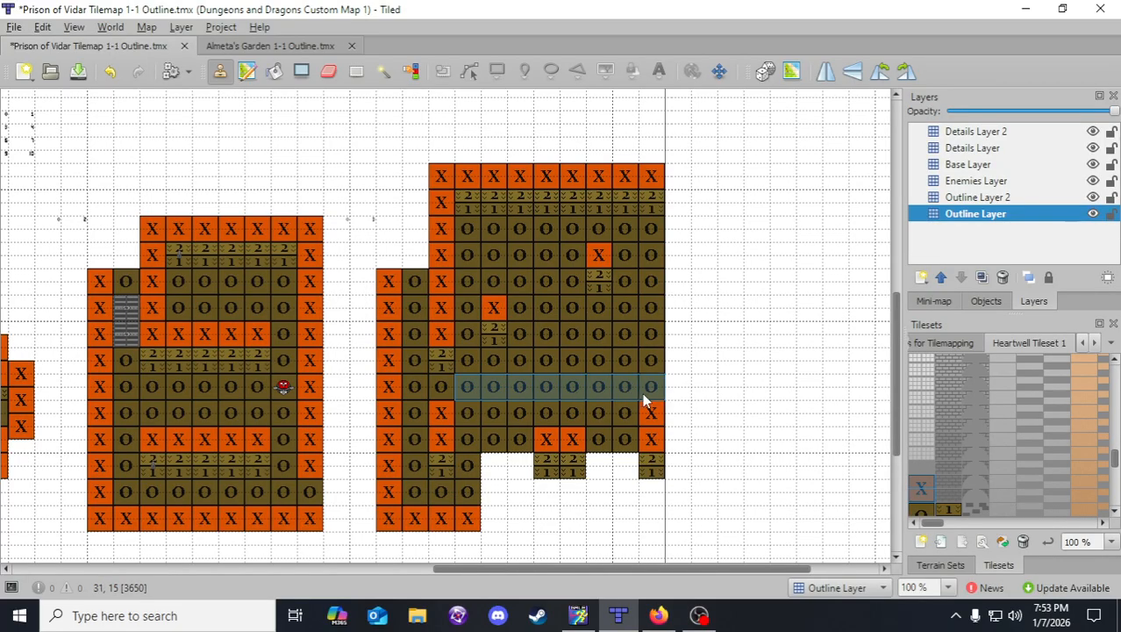
{"action": "right_click_drag", "start_coordinate": [645, 400], "coordinate": [649, 400]}
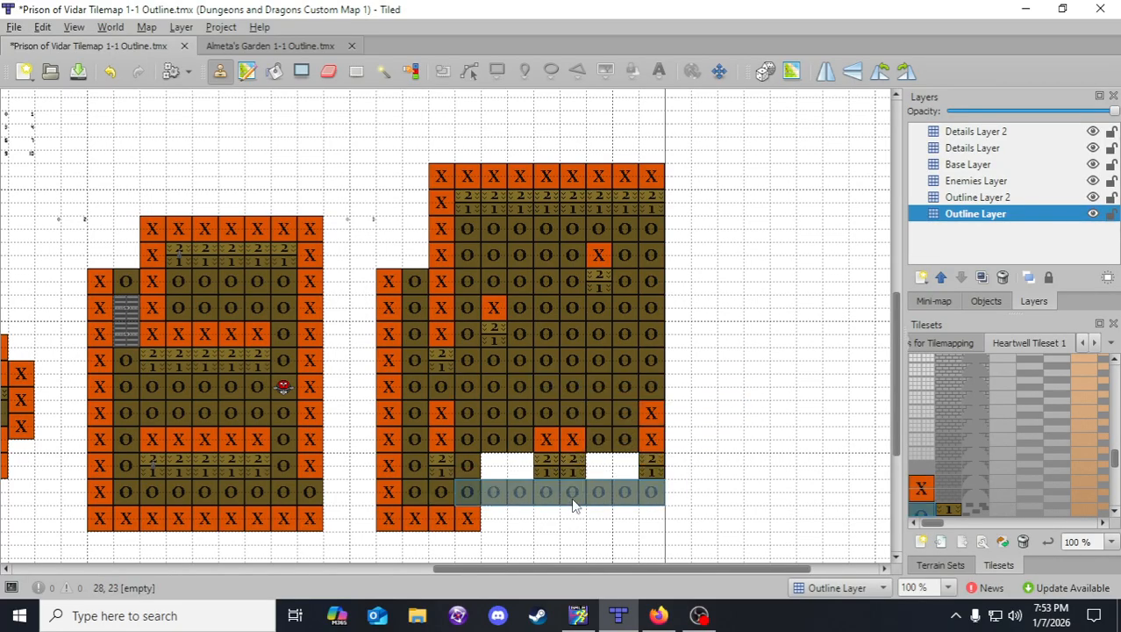
{"action": "left_click", "coordinate": [546, 494]}
{"action": "right_click_drag", "start_coordinate": [491, 441], "coordinate": [517, 449]}
{"action": "left_click", "coordinate": [514, 473]}
{"action": "left_click", "coordinate": [617, 466]}
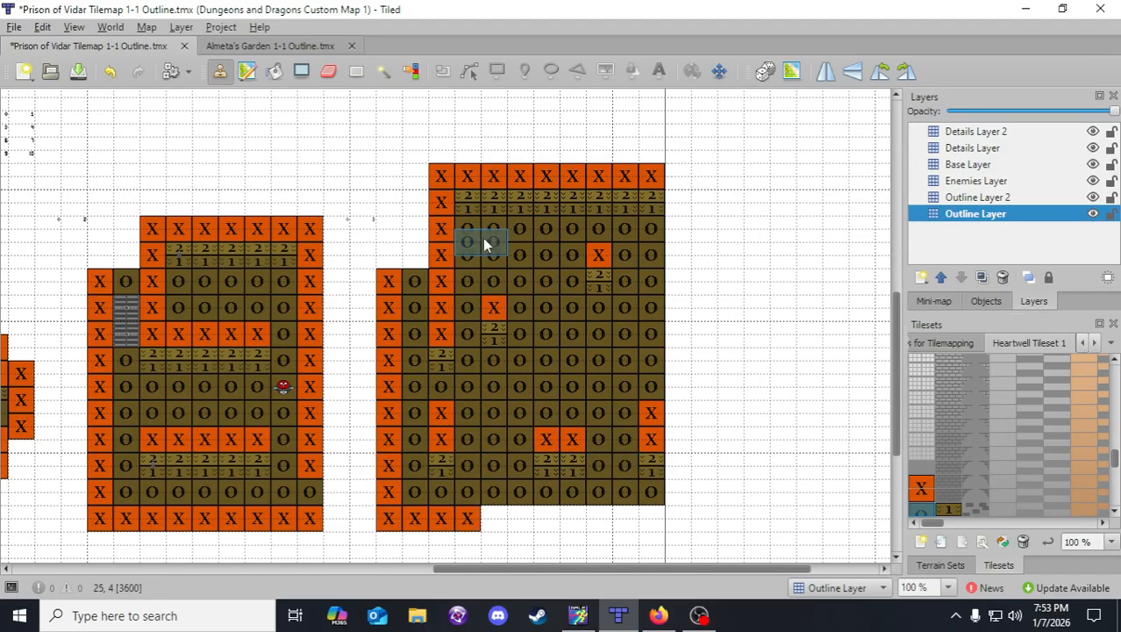
- Complete area 03's bottom wall with X tiles and build its right X wall from the top row down to just above the lowest height tile
{"action": "right_click_drag", "start_coordinate": [469, 174], "coordinate": [648, 182]}
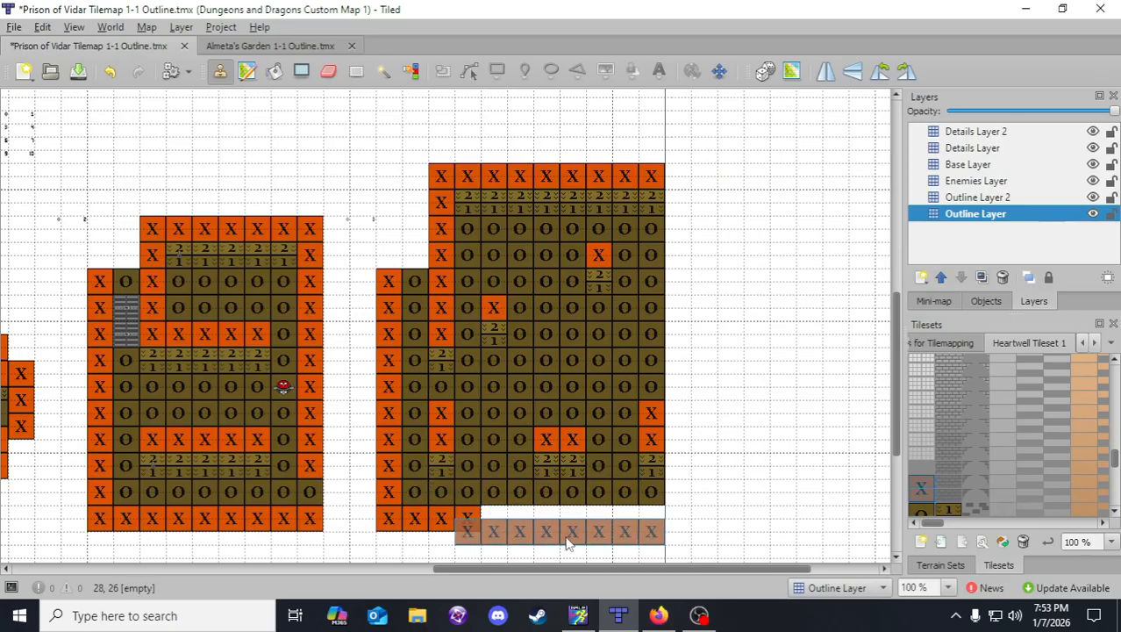
{"action": "left_click", "coordinate": [571, 524]}
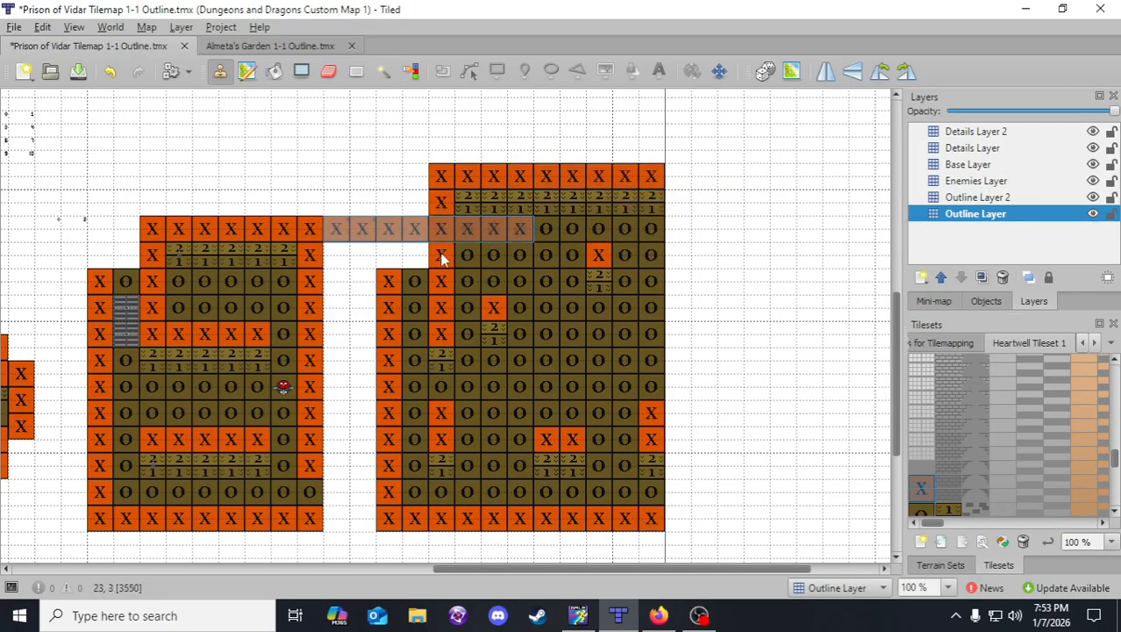
{"action": "right_click", "coordinate": [390, 281]}
{"action": "right_click_drag", "start_coordinate": [390, 280], "coordinate": [389, 509]}
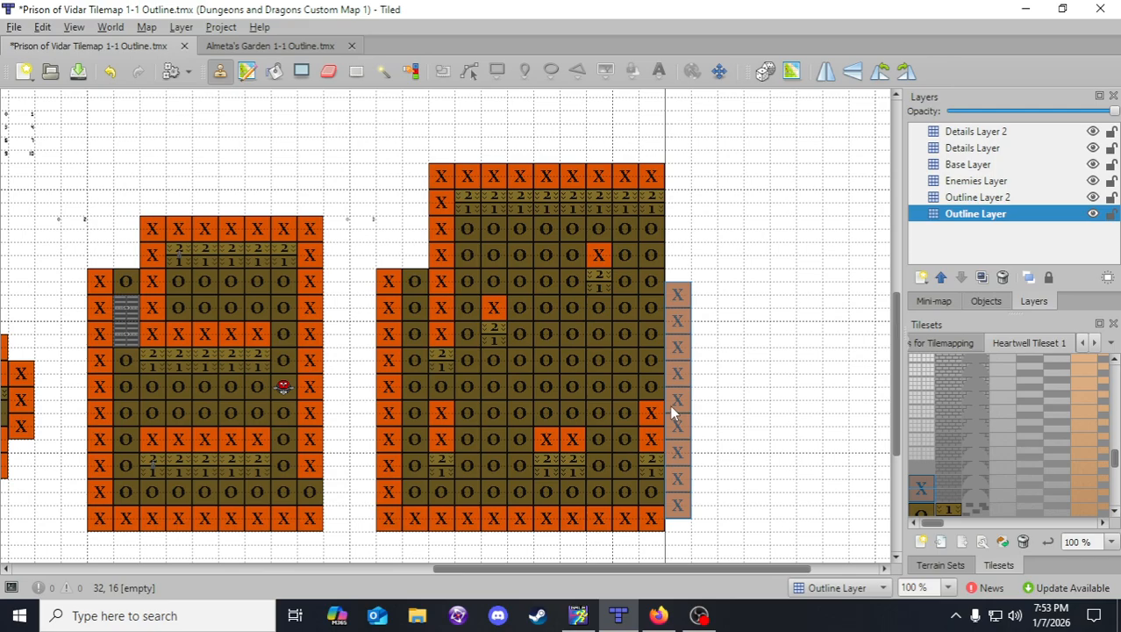
{"action": "left_click", "coordinate": [673, 338]}
{"action": "left_click", "coordinate": [677, 285]}
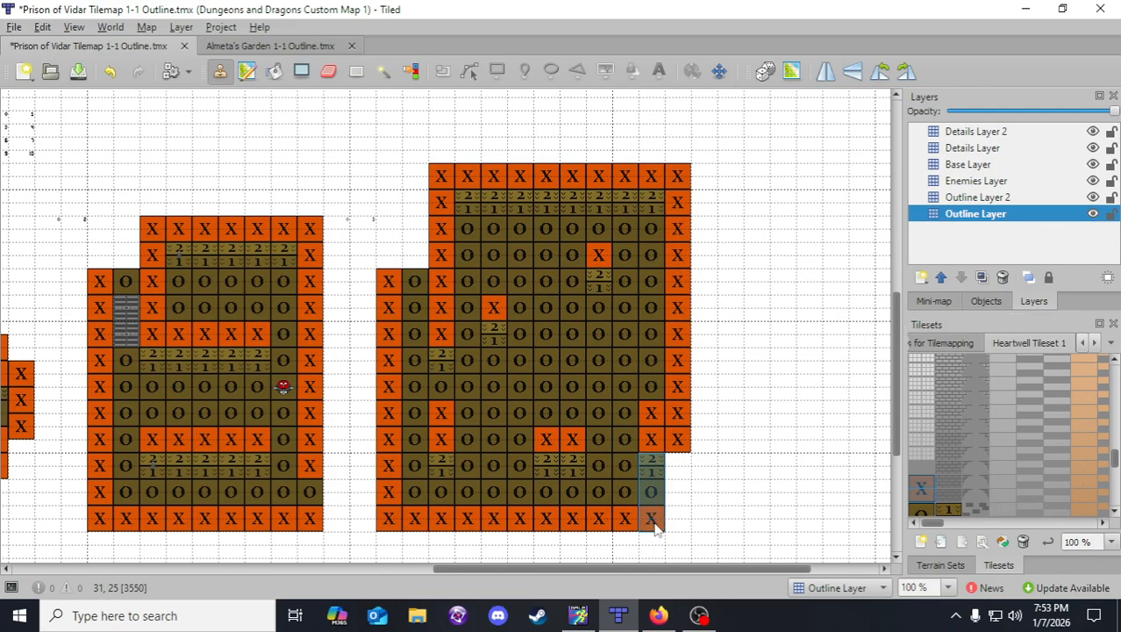
- Copy the last column's height, 0 and X tiles one column right at area 03's lower right corner, and save the map
{"action": "right_click_drag", "start_coordinate": [651, 517], "coordinate": [651, 465]}
{"action": "left_click", "coordinate": [695, 508]}
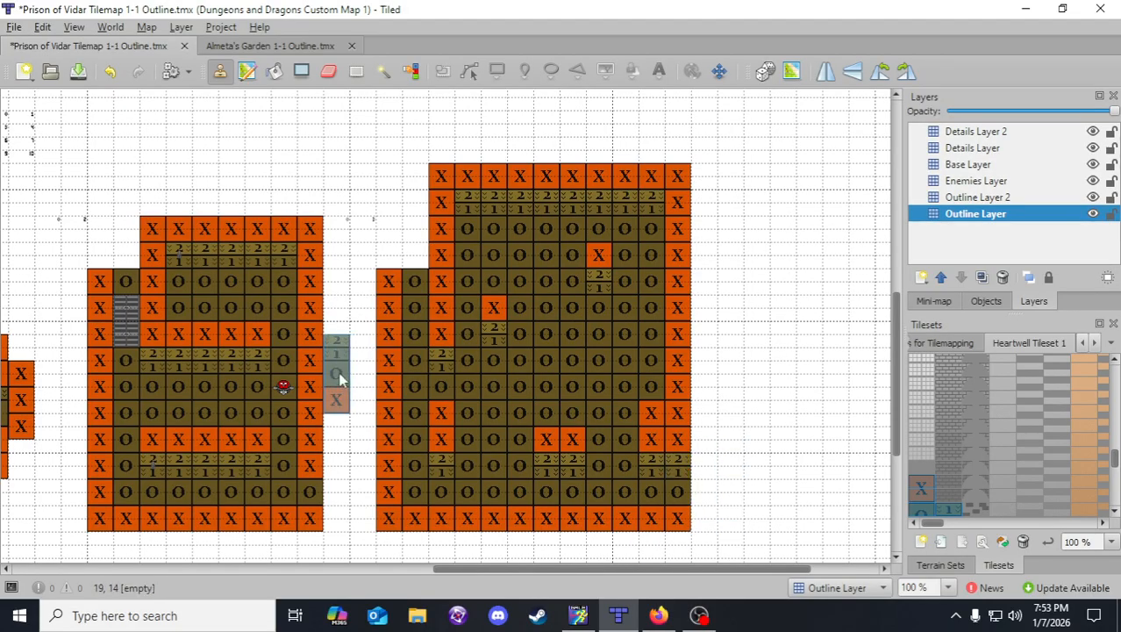
{"action": "left_click", "coordinate": [83, 72]}
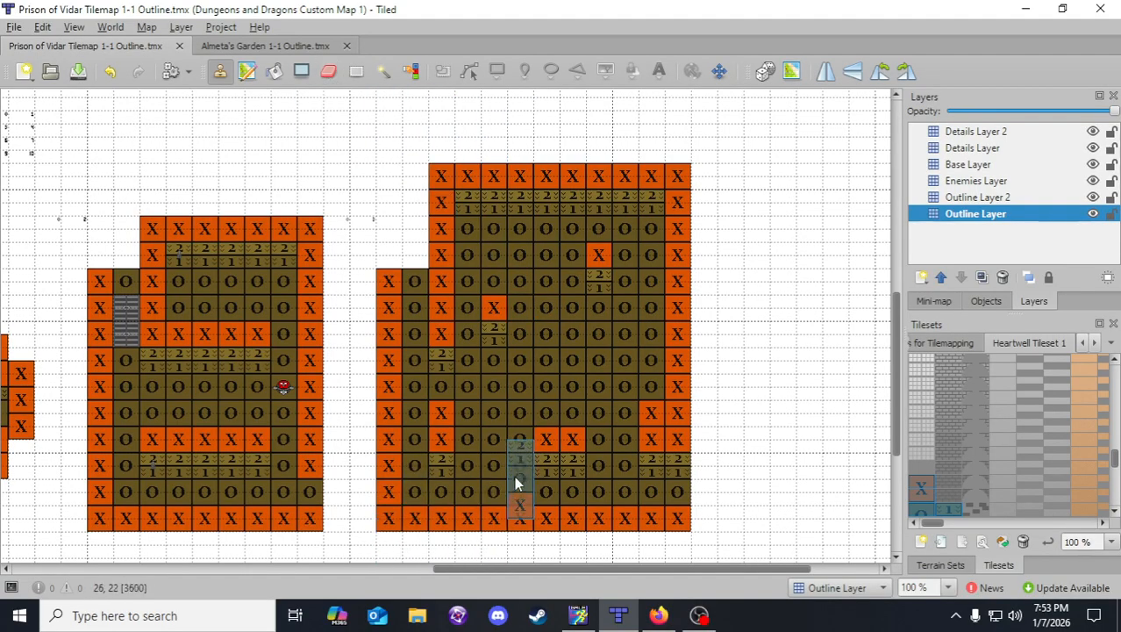
- Move area 03's number label up two rows on Outline Layer 2, level with the area's top wall, and save the map
{"action": "left_click_drag", "start_coordinate": [602, 568], "coordinate": [578, 566]}
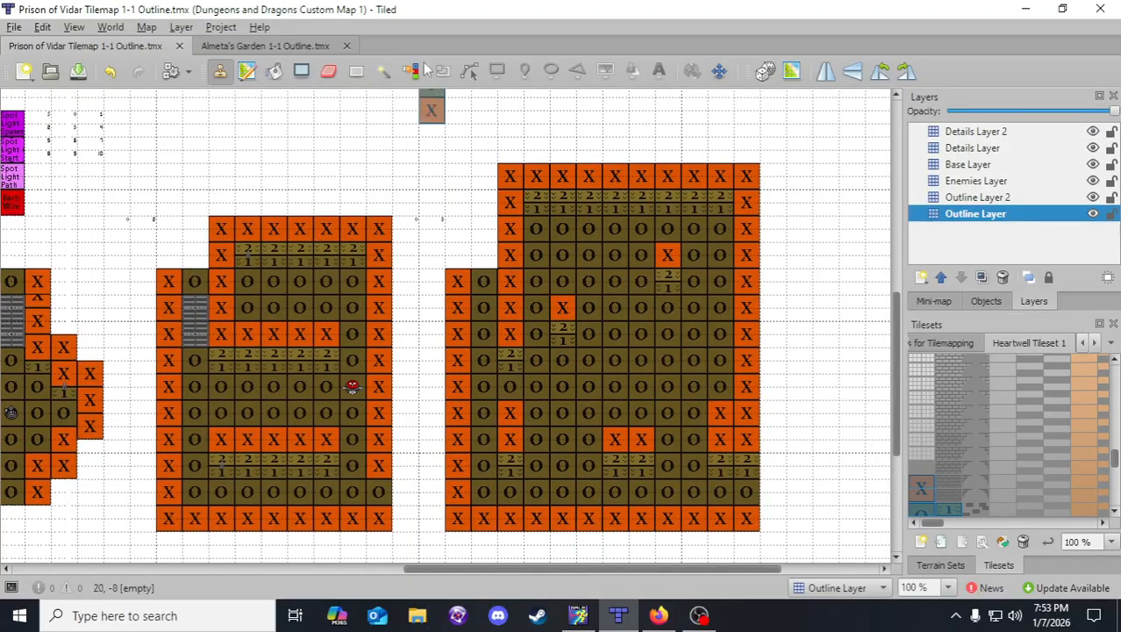
{"action": "left_click", "coordinate": [999, 200]}
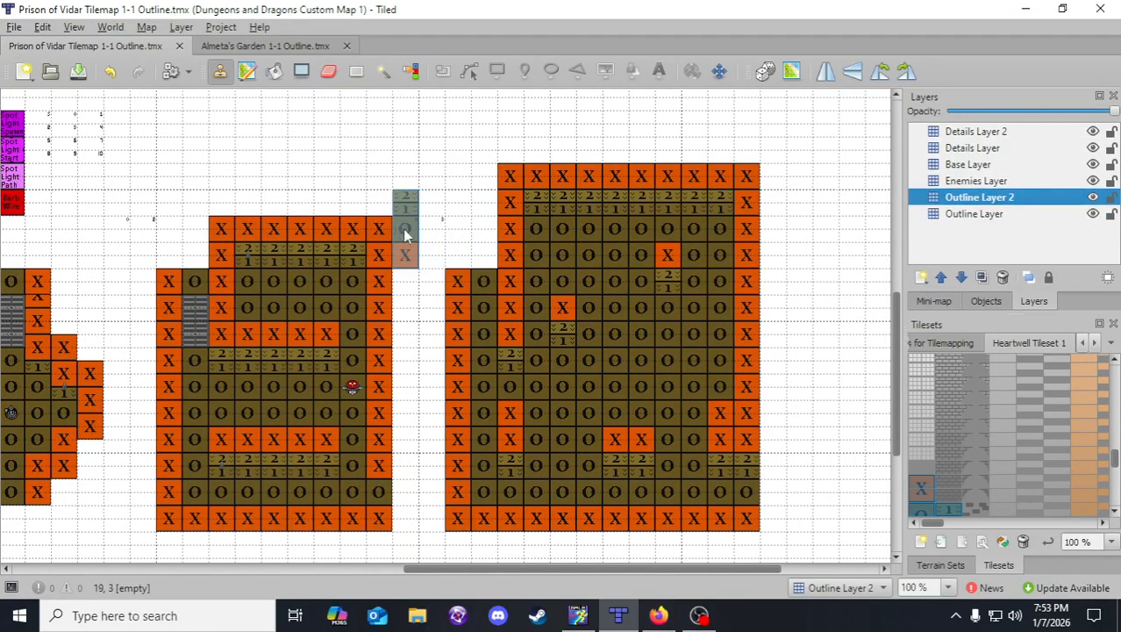
{"action": "left_click", "coordinate": [430, 180]}
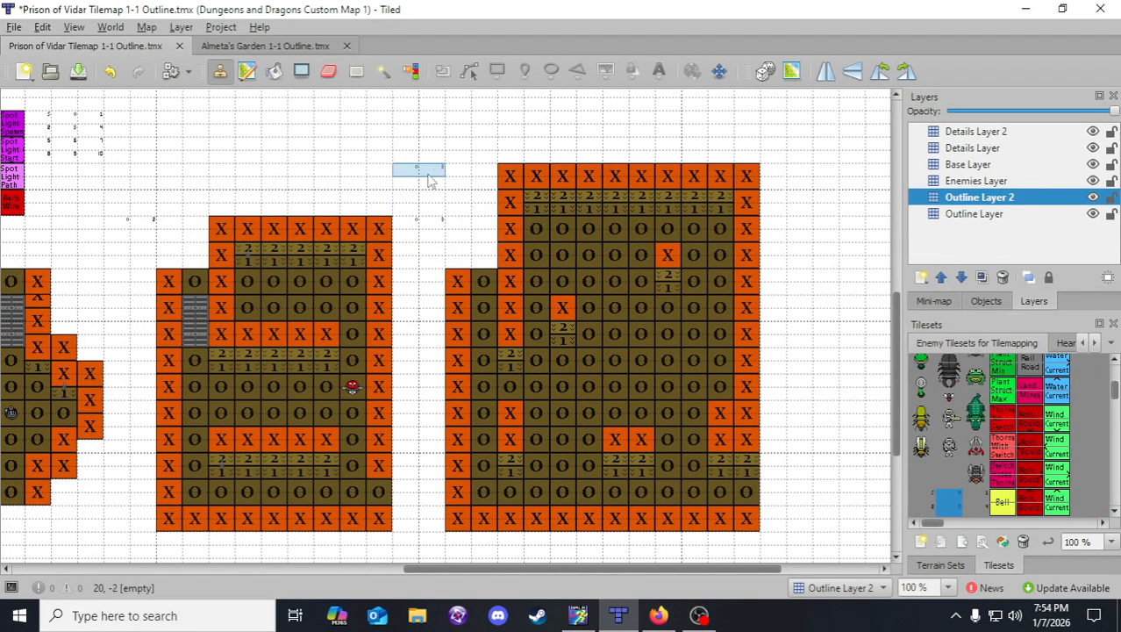
{"action": "key", "text": "e"}
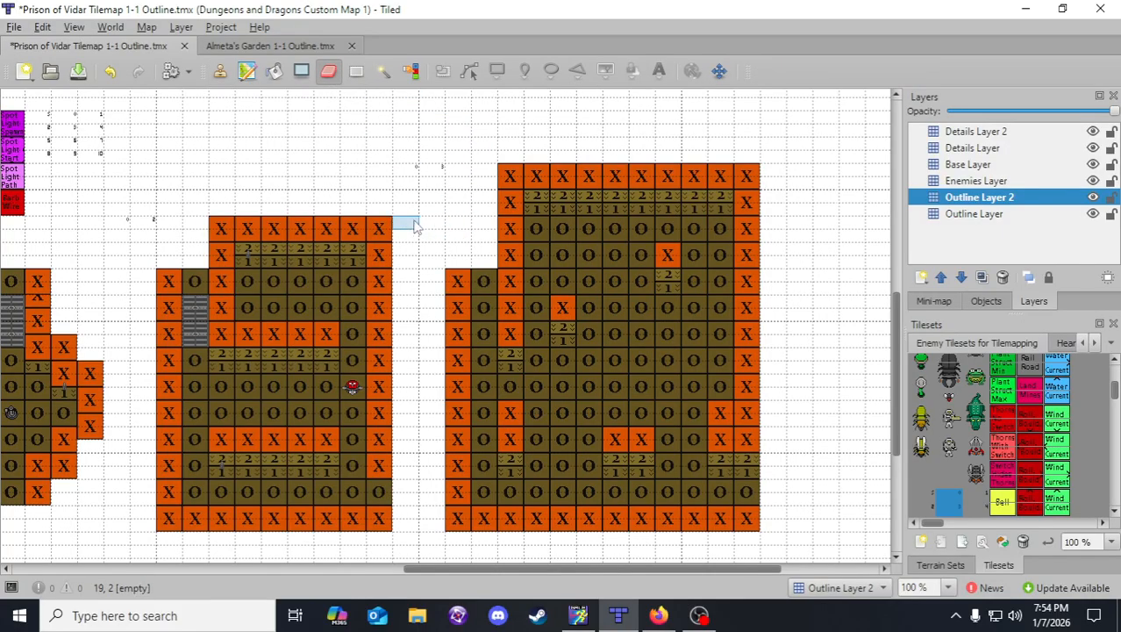
{"action": "left_click", "coordinate": [220, 71]}
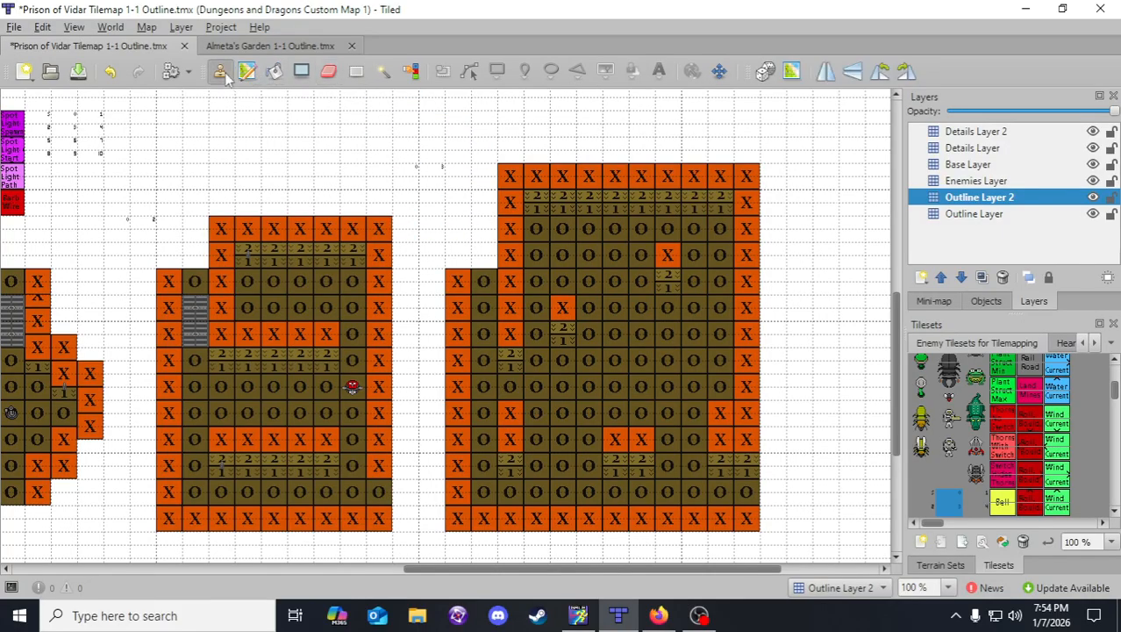
{"action": "left_click", "coordinate": [78, 72]}
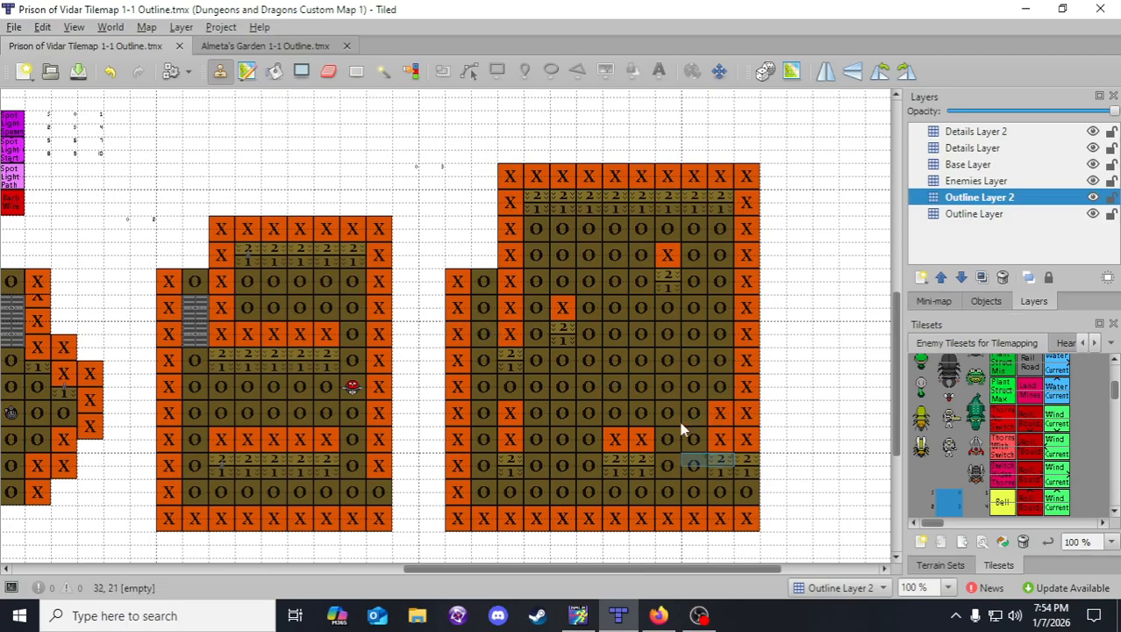
{"action": "left_click", "coordinate": [974, 213]}
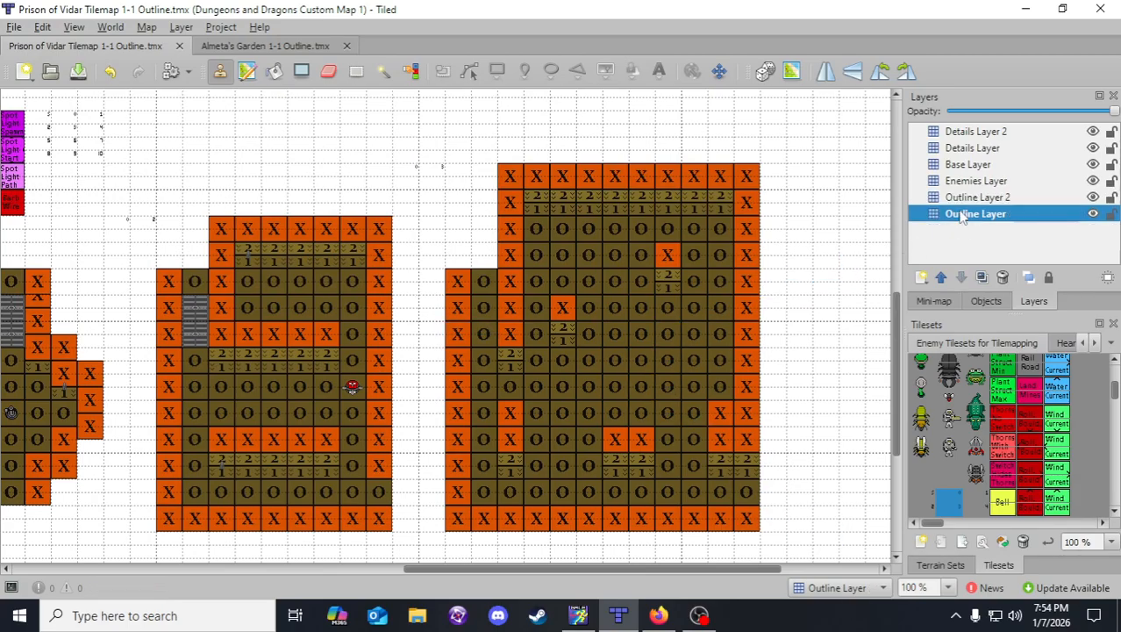
{"action": "right_click", "coordinate": [638, 276]}
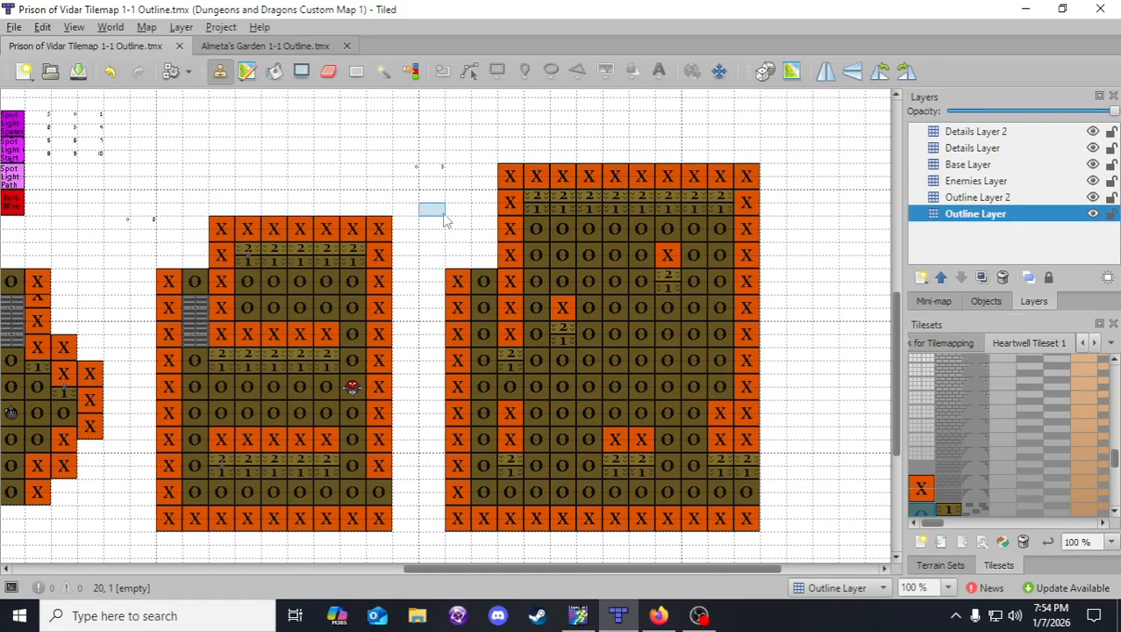
{"action": "scroll", "coordinate": [503, 358], "scroll_direction": "down", "scroll_amount": 2}
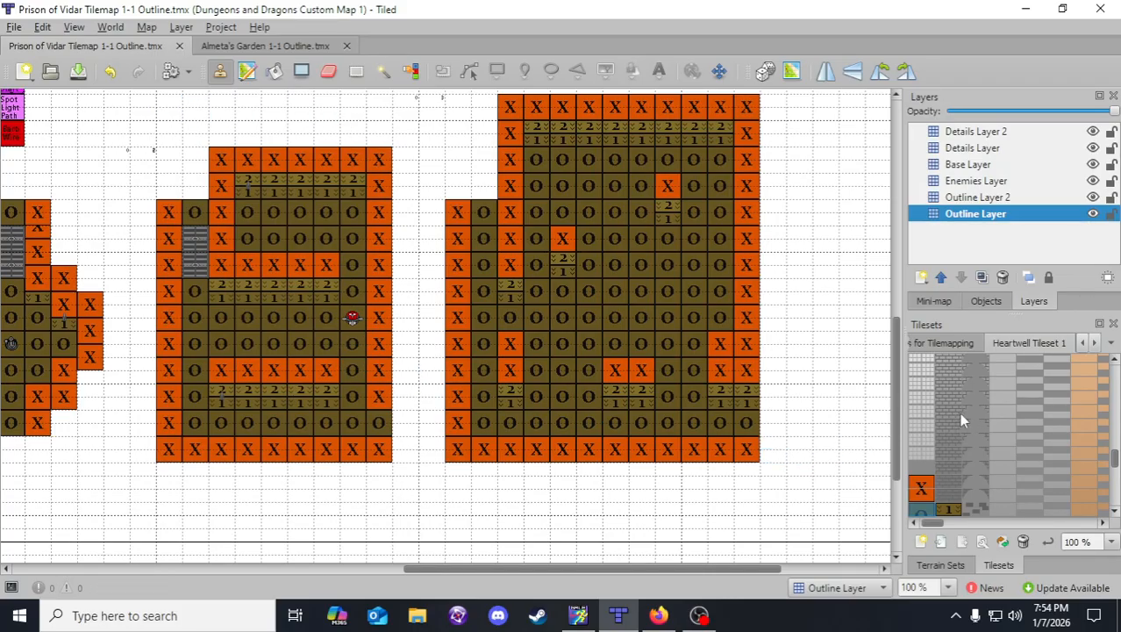
- Copy the third enemy of the legend onto the floor at area 03's right side on the Enemies Layer, and save the map
{"action": "left_click_drag", "start_coordinate": [600, 572], "coordinate": [562, 568]}
{"action": "scroll", "coordinate": [335, 400], "scroll_direction": "up", "scroll_amount": 3}
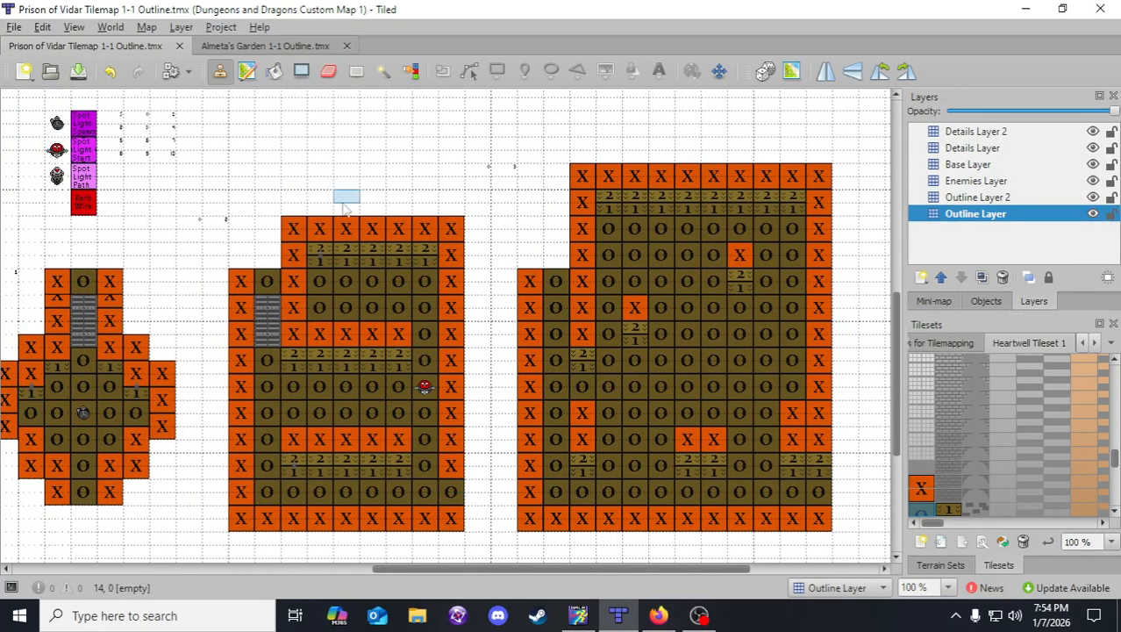
{"action": "left_click", "coordinate": [977, 180]}
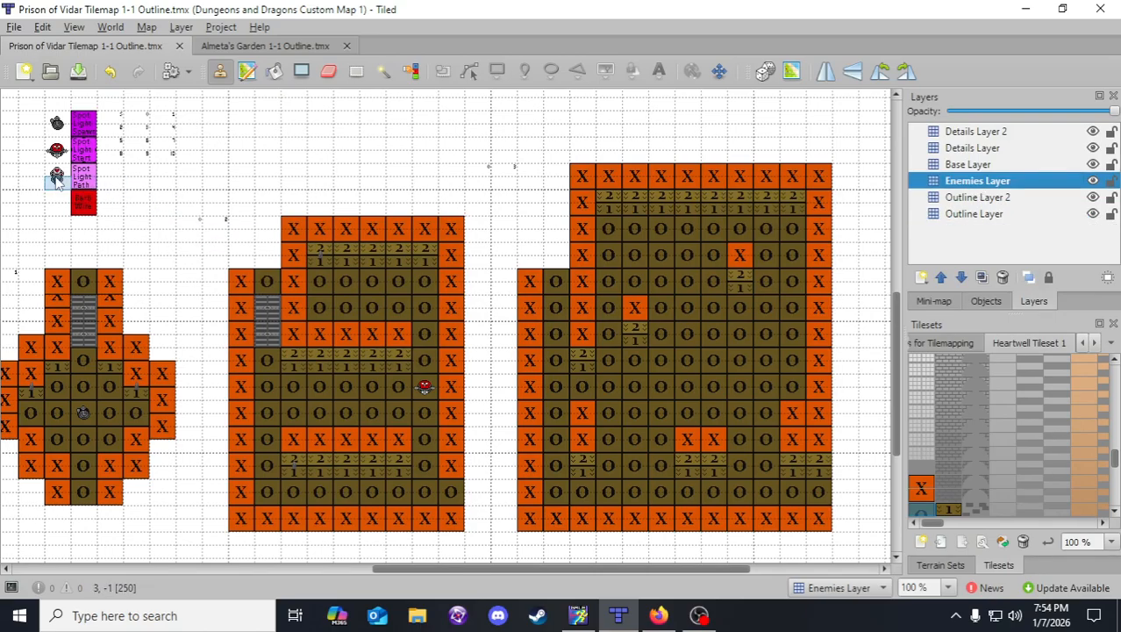
{"action": "right_click", "coordinate": [57, 175]}
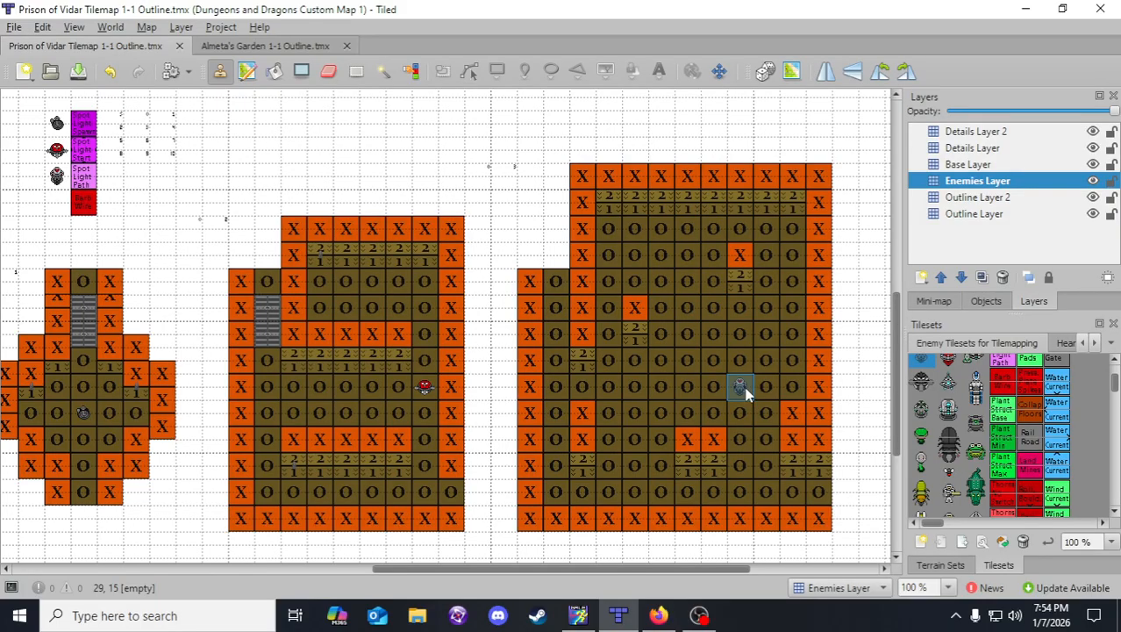
{"action": "left_click", "coordinate": [746, 393]}
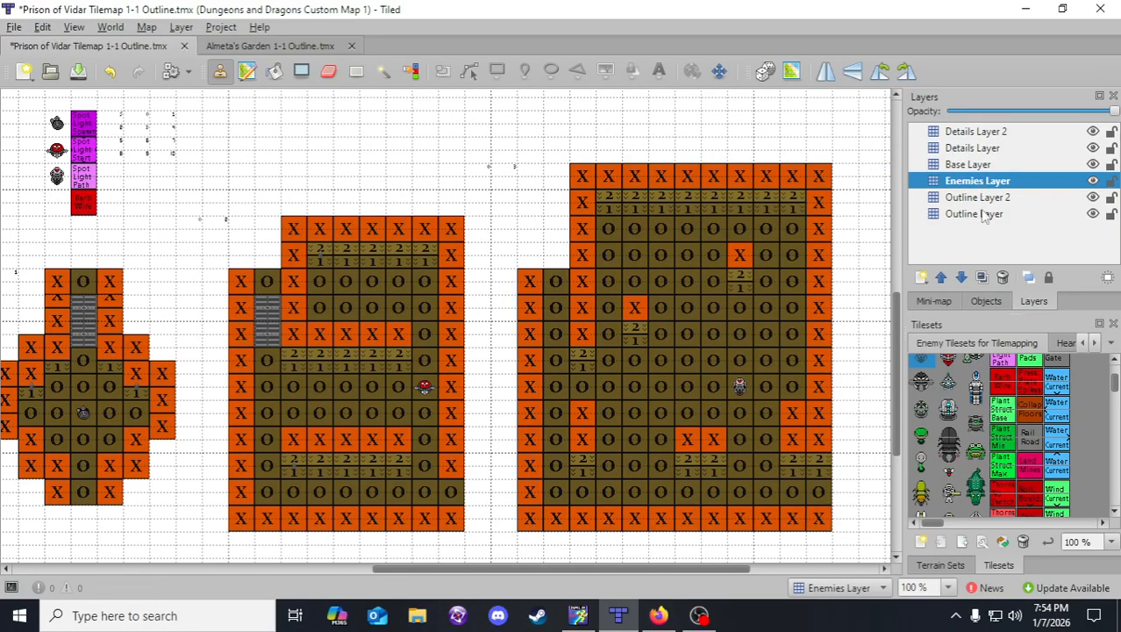
{"action": "left_click", "coordinate": [984, 216]}
{"action": "left_click", "coordinate": [1065, 344]}
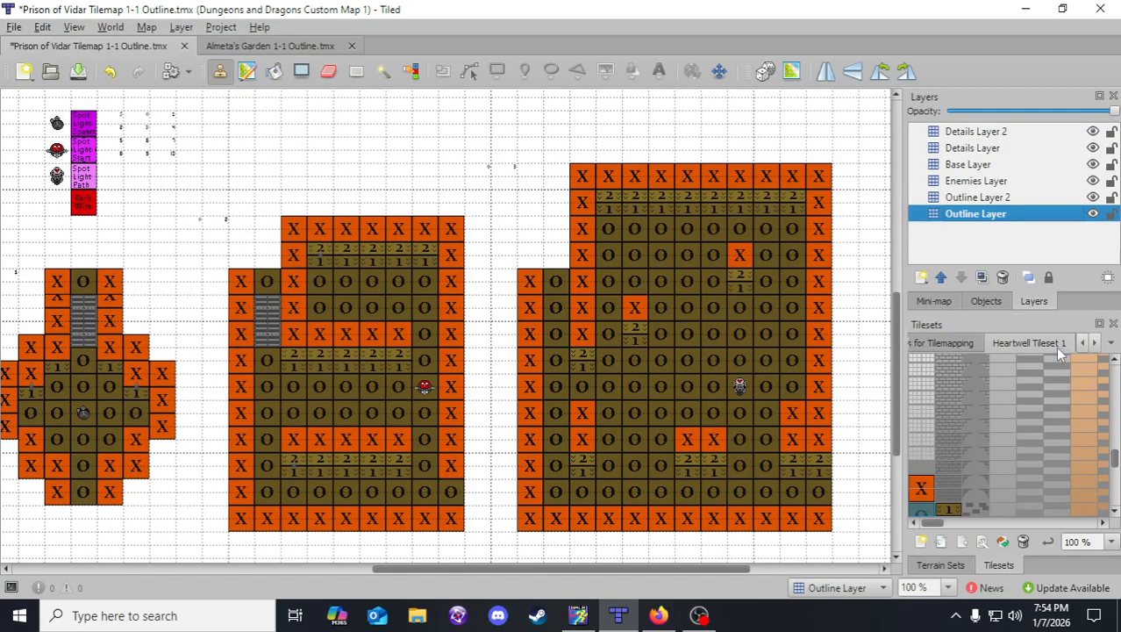
{"action": "left_click", "coordinate": [748, 250]}
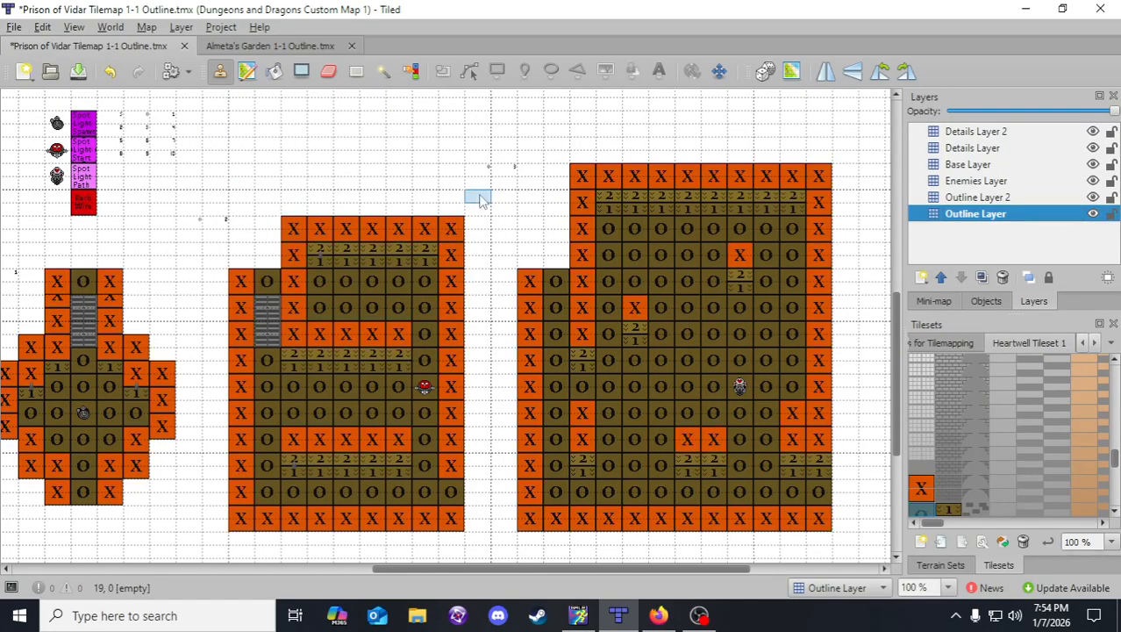
{"action": "left_click", "coordinate": [78, 70]}
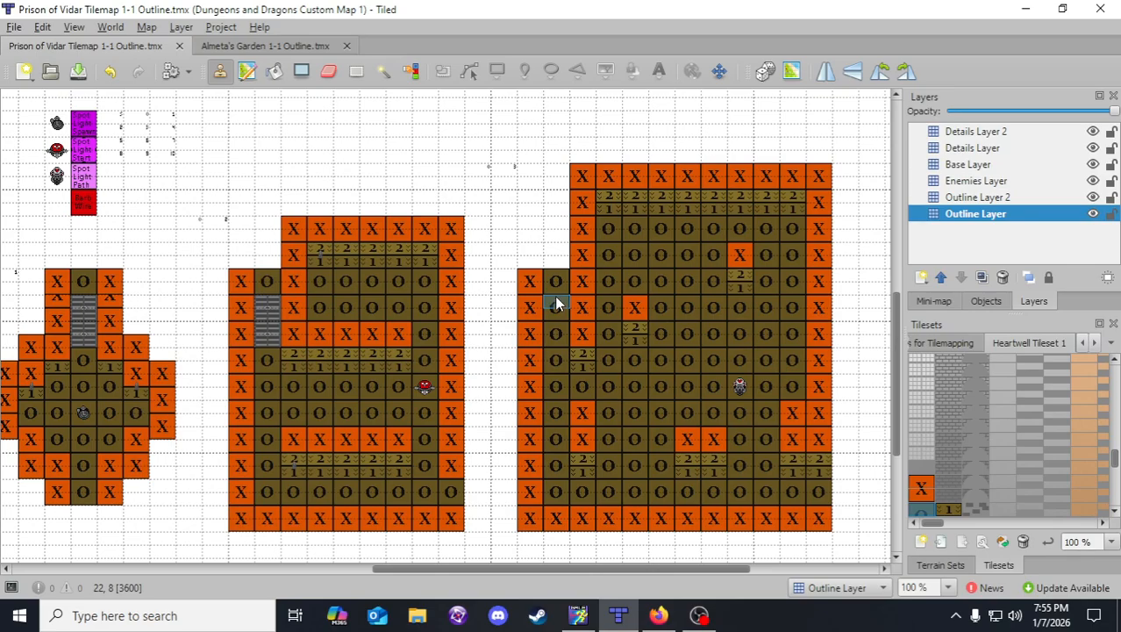
- Copy area 02's two-tile slats into area 03's left corridor, one tile below its opening, on Outline Layer 2
{"action": "left_click", "coordinate": [975, 198]}
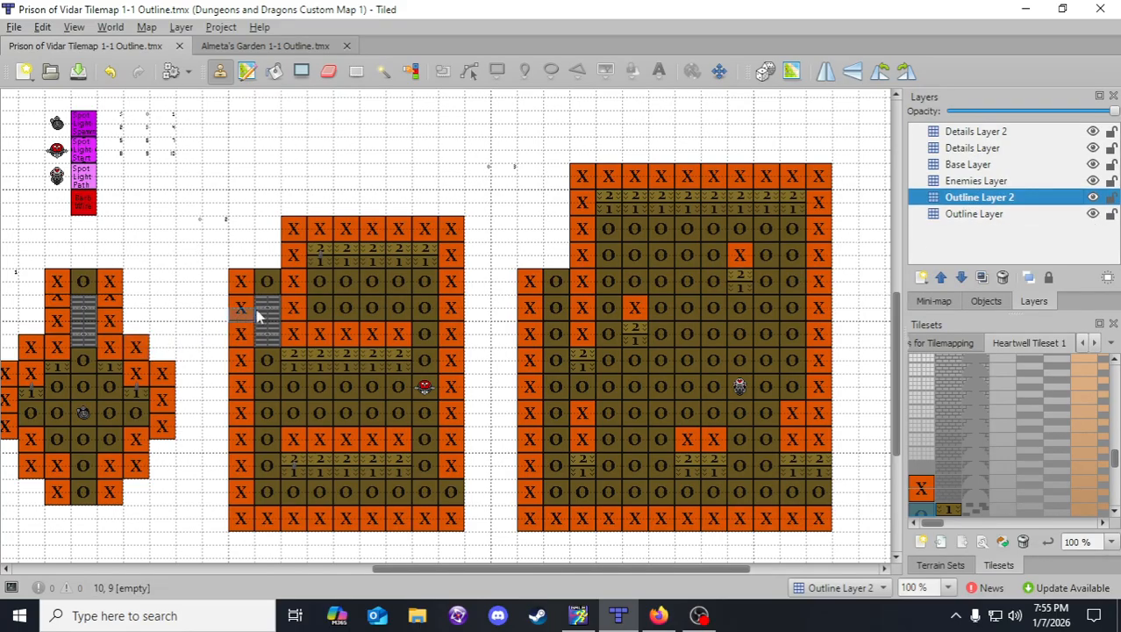
{"action": "right_click_drag", "start_coordinate": [269, 308], "coordinate": [272, 343]}
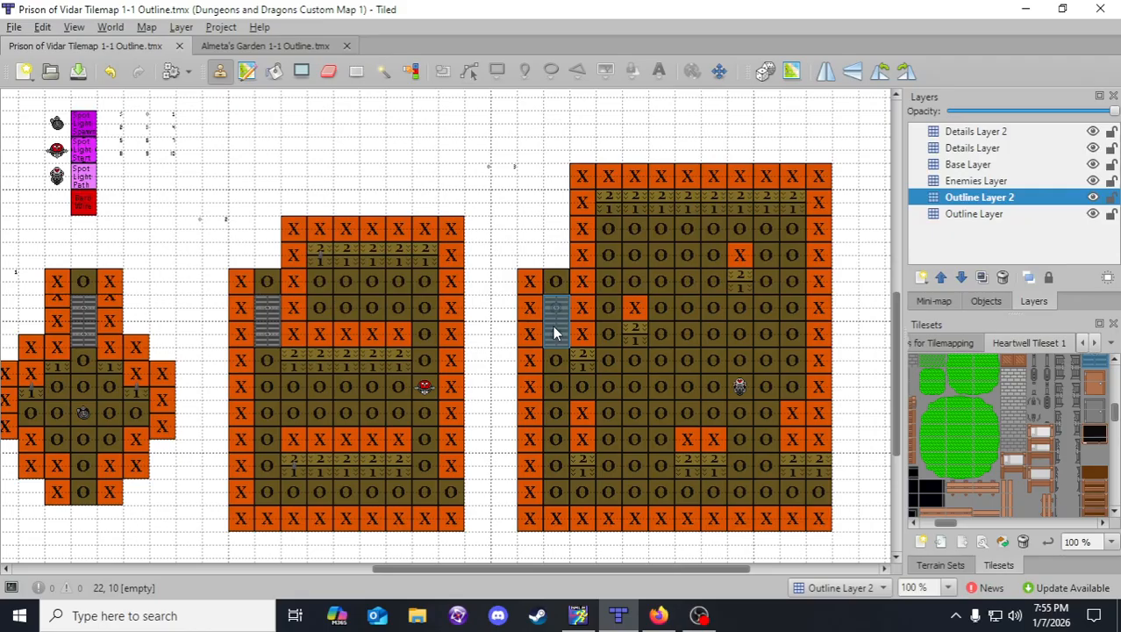
{"action": "left_click", "coordinate": [556, 331]}
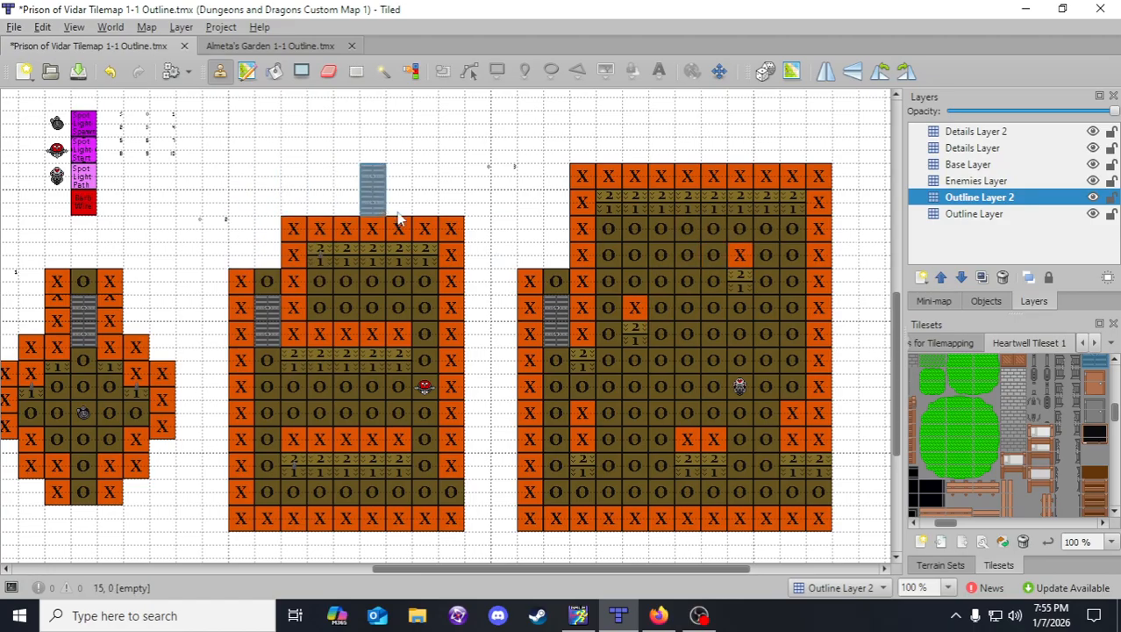
- Copy area 02's small wall object onto area 03's lower-left and upper-right height tiles, and save the map
{"action": "right_click", "coordinate": [321, 270]}
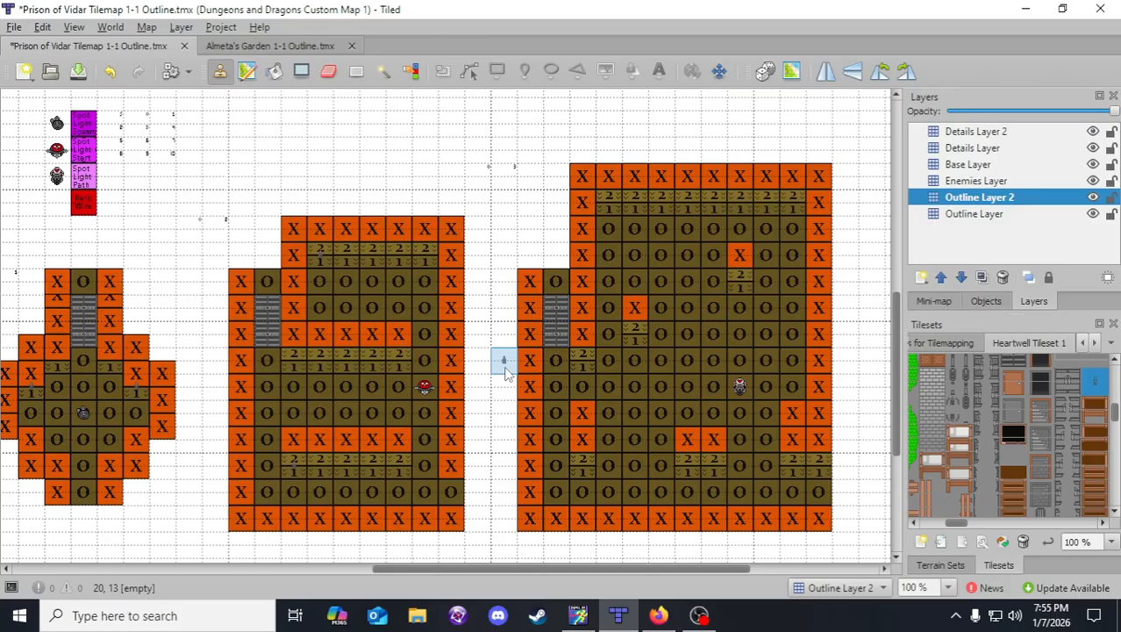
{"action": "left_click", "coordinate": [581, 468]}
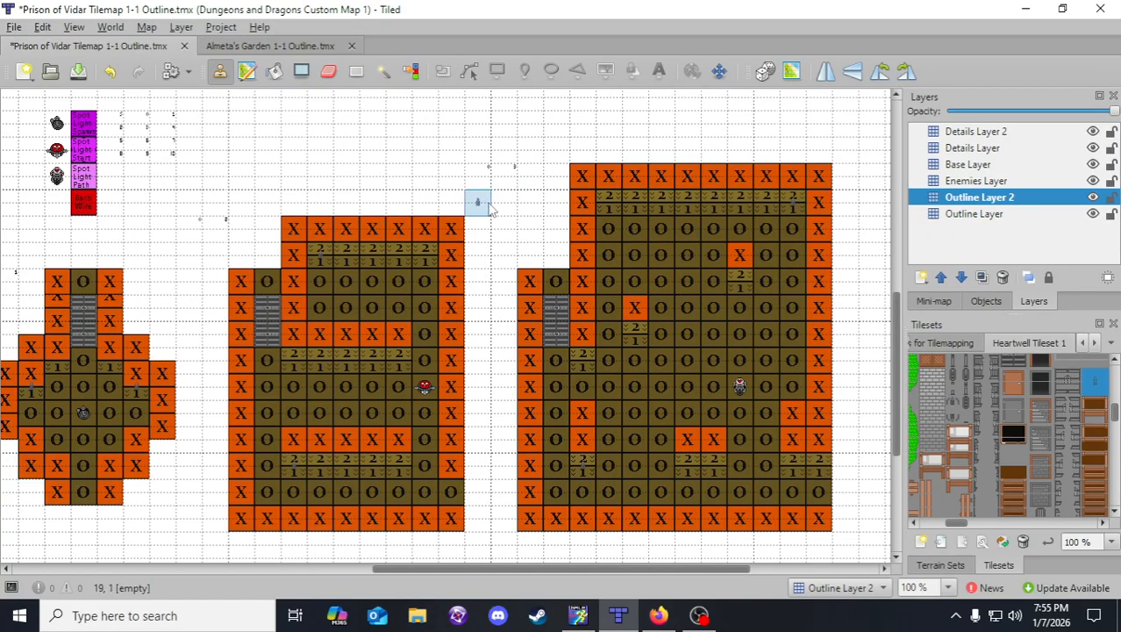
{"action": "left_click_drag", "start_coordinate": [572, 567], "coordinate": [641, 564]}
{"action": "scroll", "coordinate": [200, 123], "scroll_direction": "up", "scroll_amount": 2}
{"action": "left_click", "coordinate": [78, 71]}
{"action": "left_click_drag", "start_coordinate": [531, 570], "coordinate": [440, 571]}
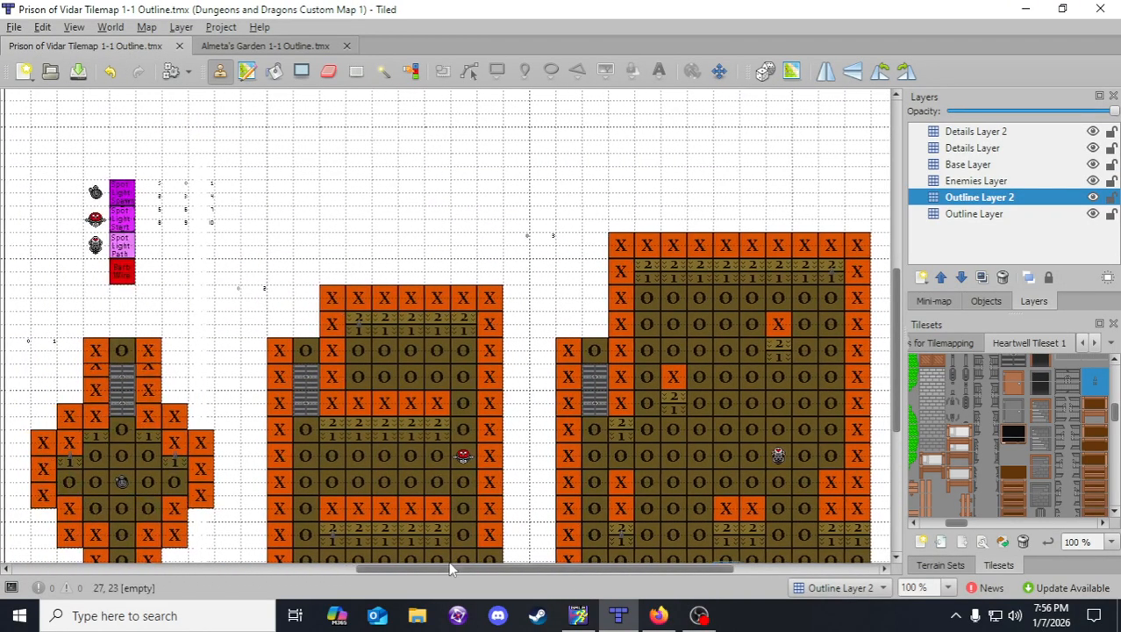
{"action": "scroll", "coordinate": [430, 209], "scroll_direction": "down", "scroll_amount": 2}
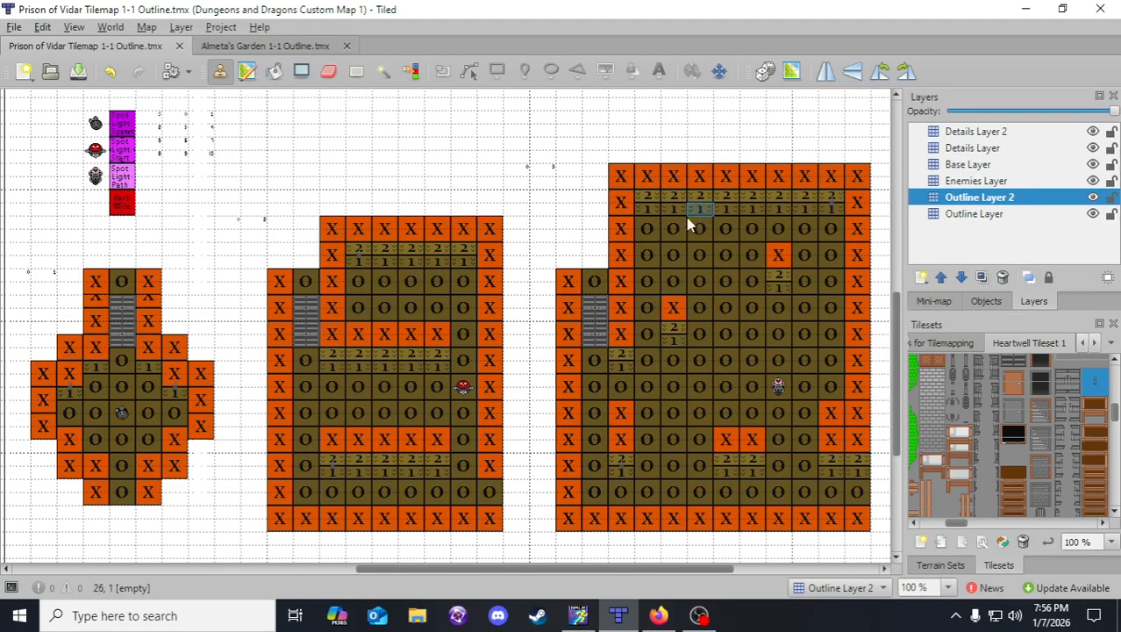
- Place a 04 number label to the right of area 03, level with its top wall, and save the map
{"action": "left_click_drag", "start_coordinate": [644, 573], "coordinate": [750, 562]}
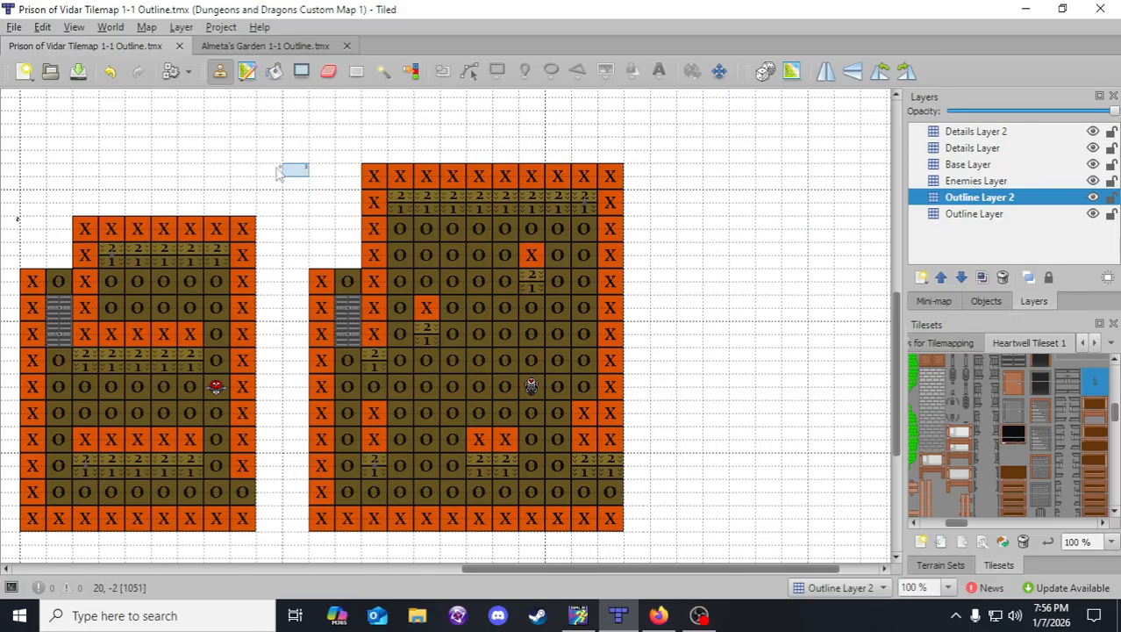
{"action": "right_click_drag", "start_coordinate": [286, 173], "coordinate": [317, 180]}
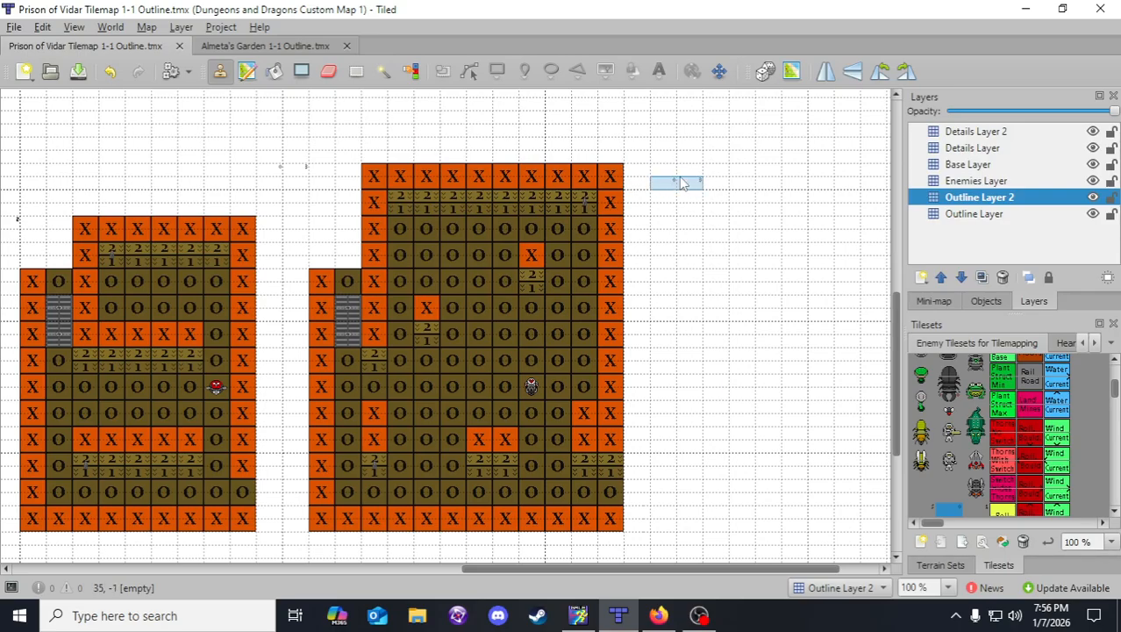
{"action": "left_click", "coordinate": [682, 180]}
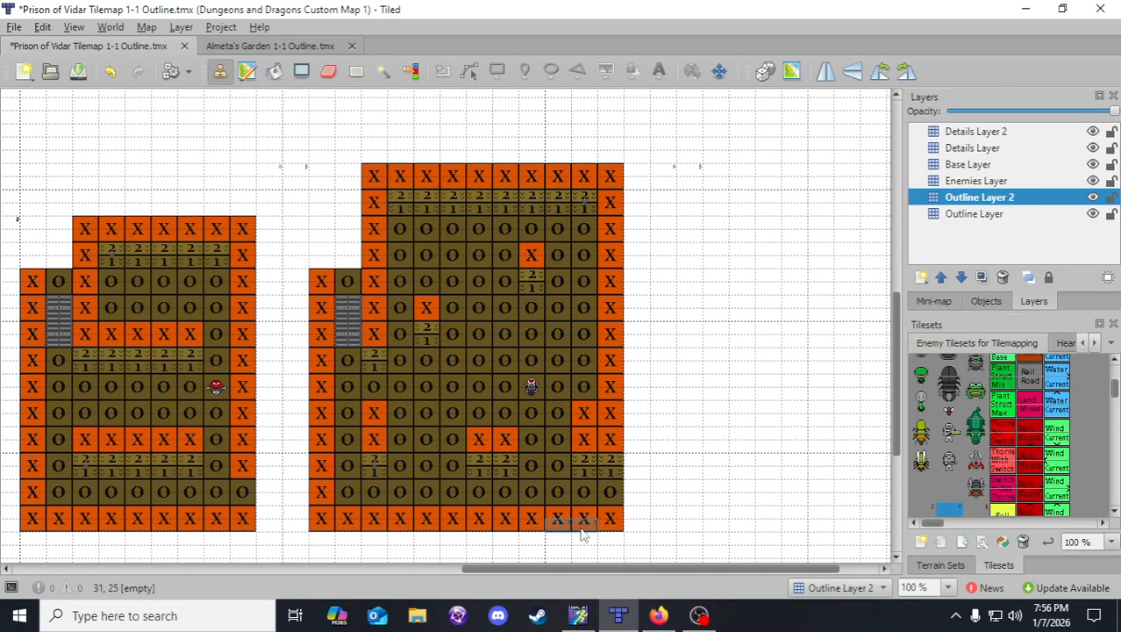
{"action": "mouse_move", "coordinate": [626, 568]}
{"action": "left_mouse_down"}
{"action": "mouse_move", "coordinate": [453, 548]}
{"action": "mouse_move", "coordinate": [659, 566]}
{"action": "left_mouse_up"}
{"action": "scroll", "coordinate": [763, 289], "scroll_direction": "up", "scroll_amount": 3}
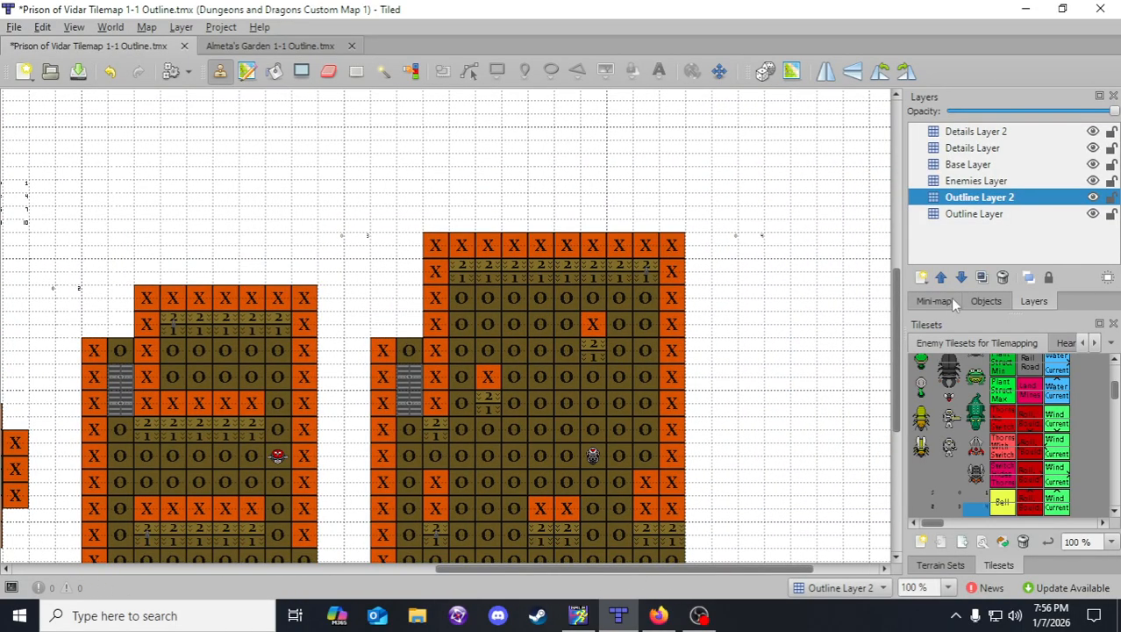
{"action": "left_click", "coordinate": [1064, 343]}
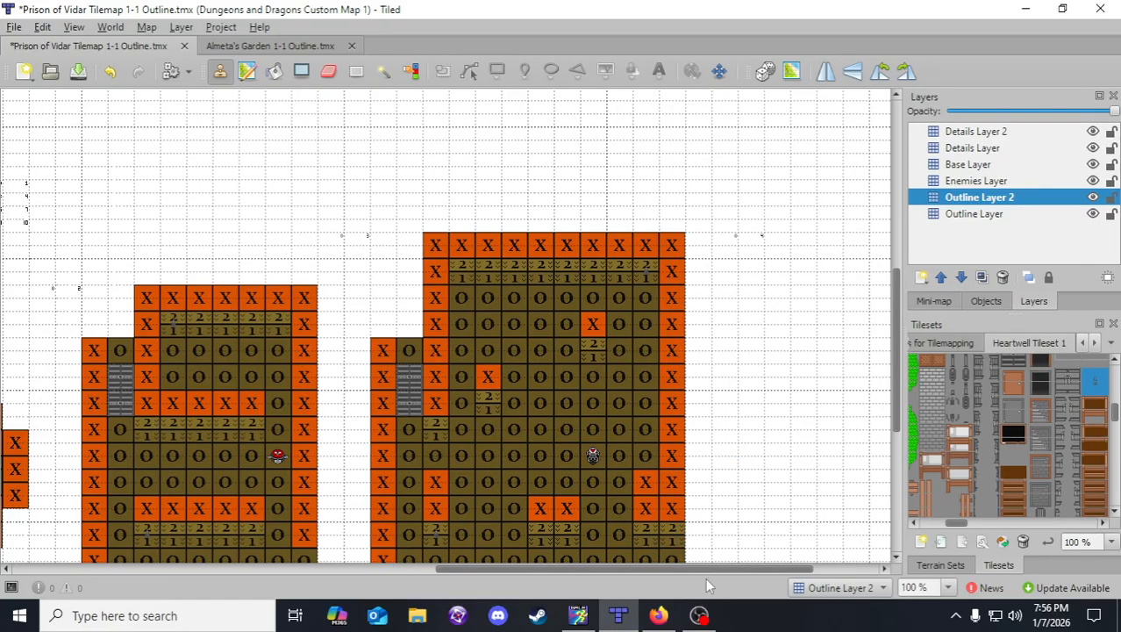
{"action": "scroll", "coordinate": [712, 577], "scroll_direction": "right", "scroll_amount": 2}
{"action": "scroll", "coordinate": [621, 333], "scroll_direction": "down", "scroll_amount": 3}
{"action": "left_click", "coordinate": [78, 72]}
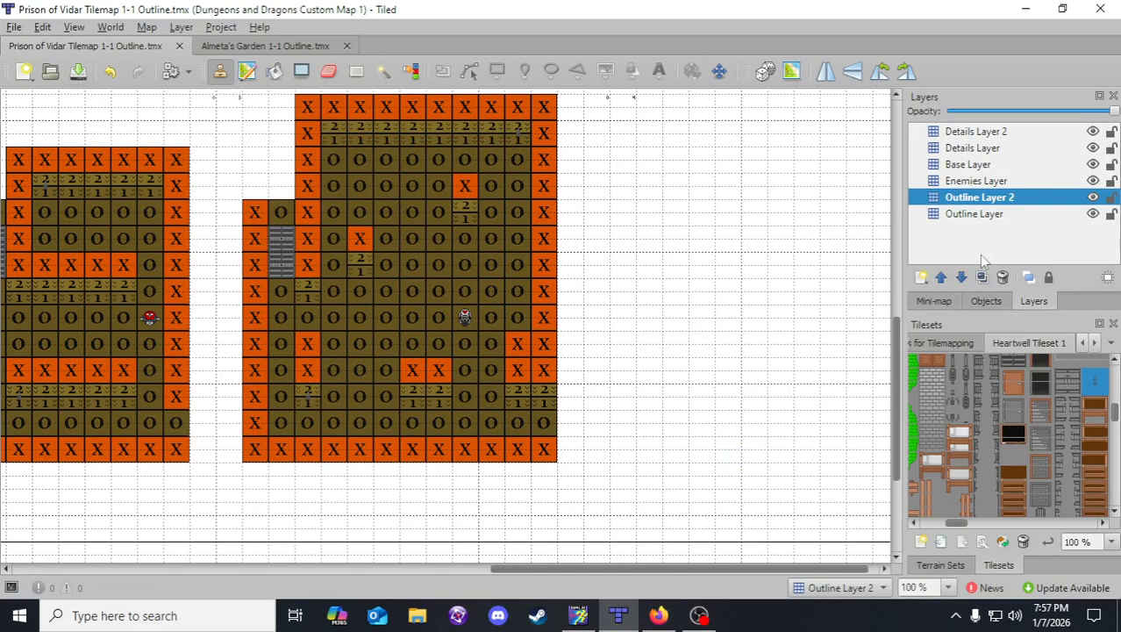
- Start area 04 on the Outline Layer with a ten-tile column of 0 tiles and one 0 tile on each side of its top
{"action": "left_click", "coordinate": [980, 217]}
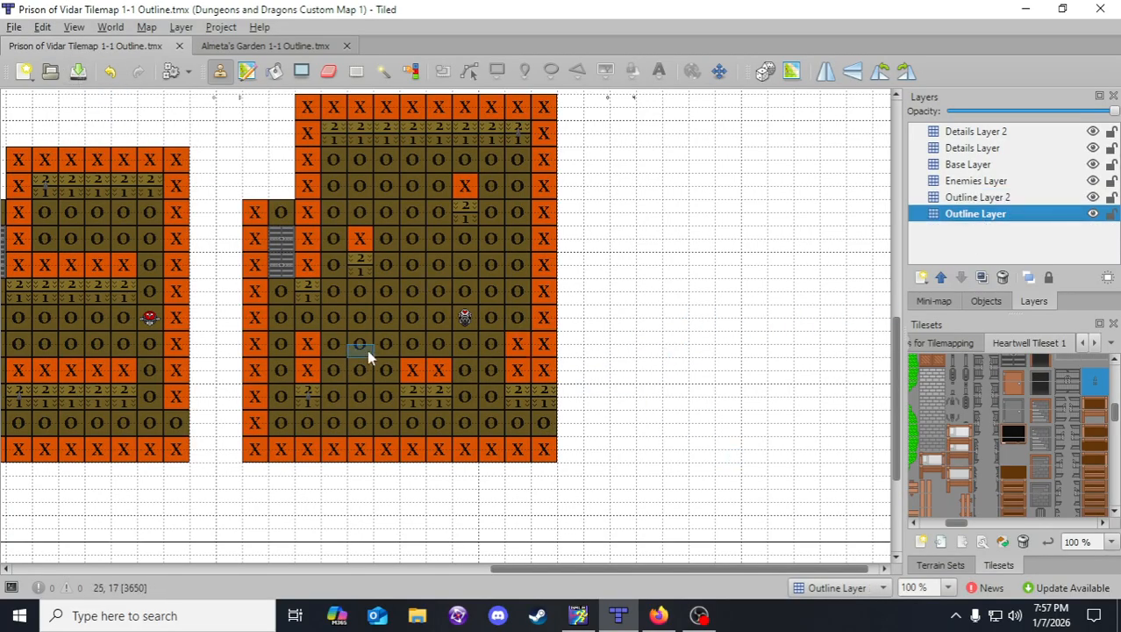
{"action": "right_click_drag", "start_coordinate": [340, 410], "coordinate": [338, 164]}
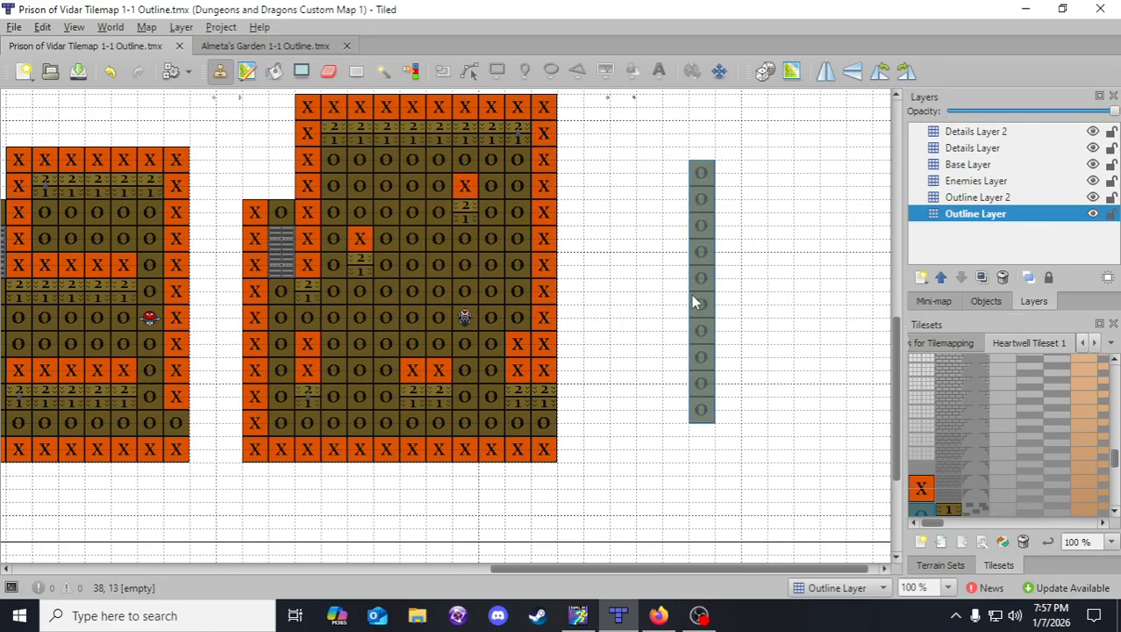
{"action": "scroll", "coordinate": [680, 312], "scroll_direction": "up", "scroll_amount": 2}
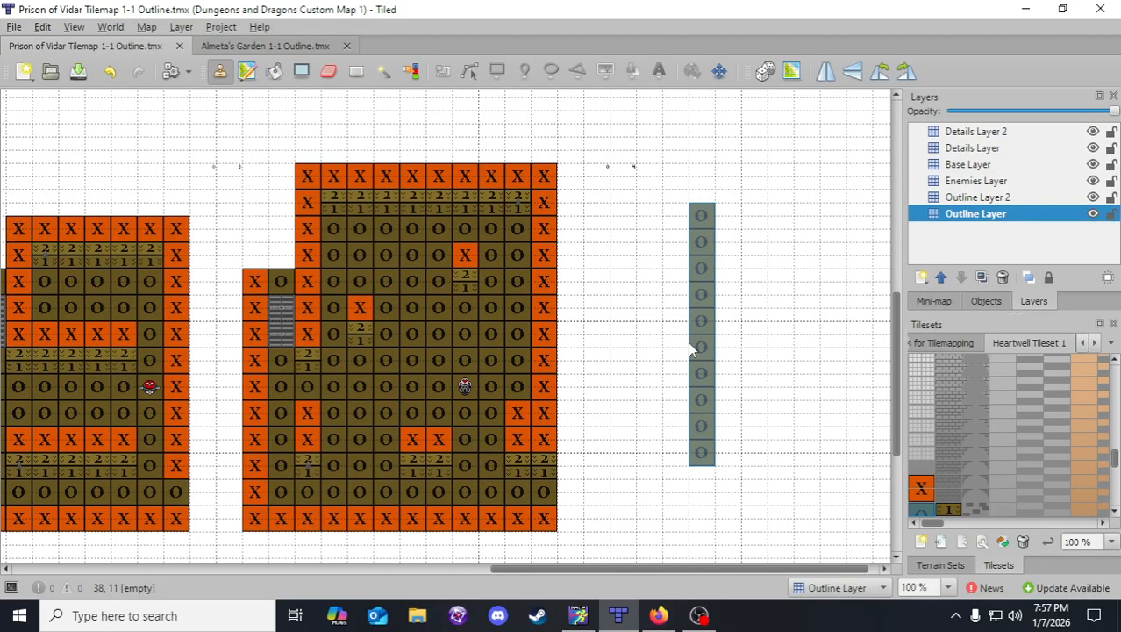
{"action": "left_click", "coordinate": [689, 347]}
{"action": "right_click", "coordinate": [701, 215]}
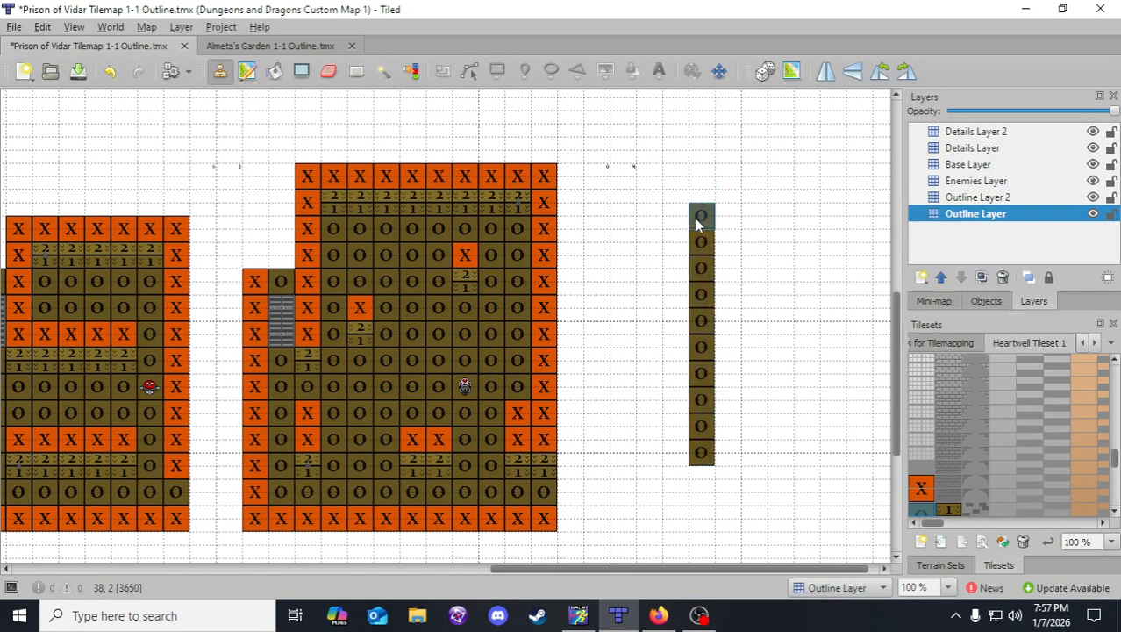
{"action": "left_click", "coordinate": [675, 215]}
{"action": "left_click", "coordinate": [728, 219]}
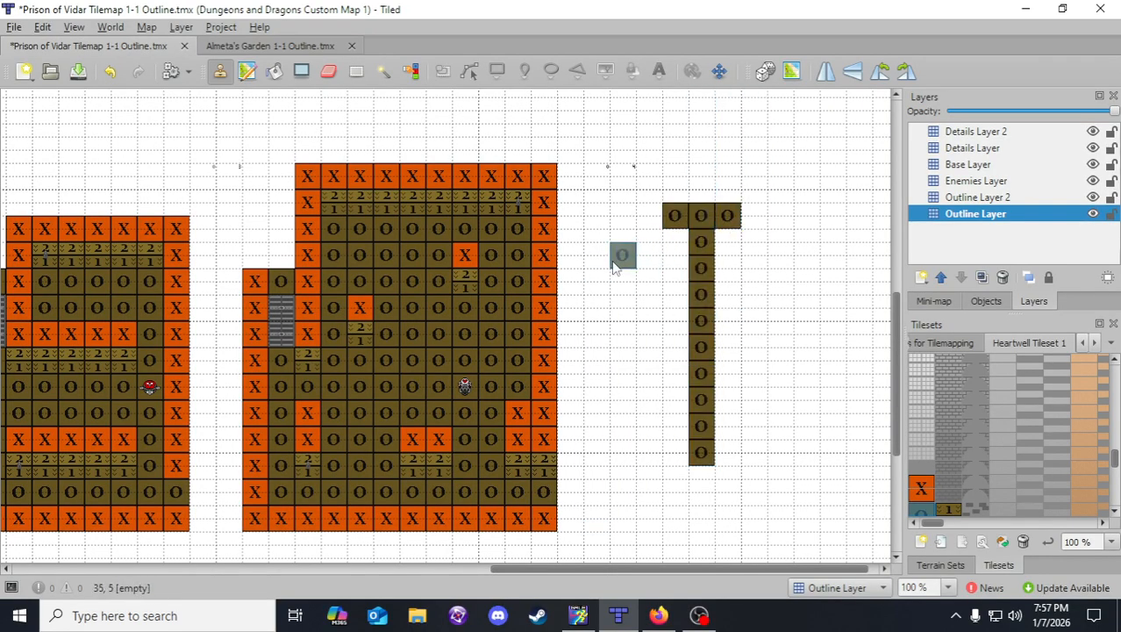
- Frame area 04's top with X walls, five tiles across and three down each side, add three 1 height tiles inside, and save the map
{"action": "right_click_drag", "start_coordinate": [545, 176], "coordinate": [545, 230]}
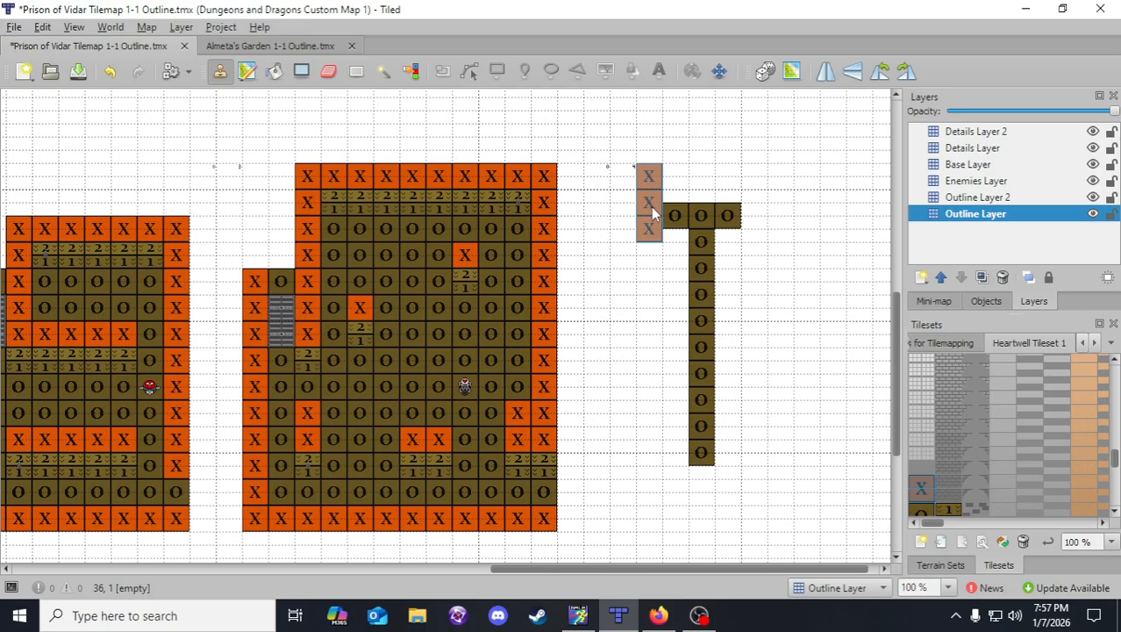
{"action": "left_click", "coordinate": [651, 206]}
{"action": "mouse_move", "coordinate": [652, 179]}
{"action": "left_mouse_down"}
{"action": "mouse_move", "coordinate": [743, 192]}
{"action": "mouse_move", "coordinate": [757, 237]}
{"action": "left_mouse_up"}
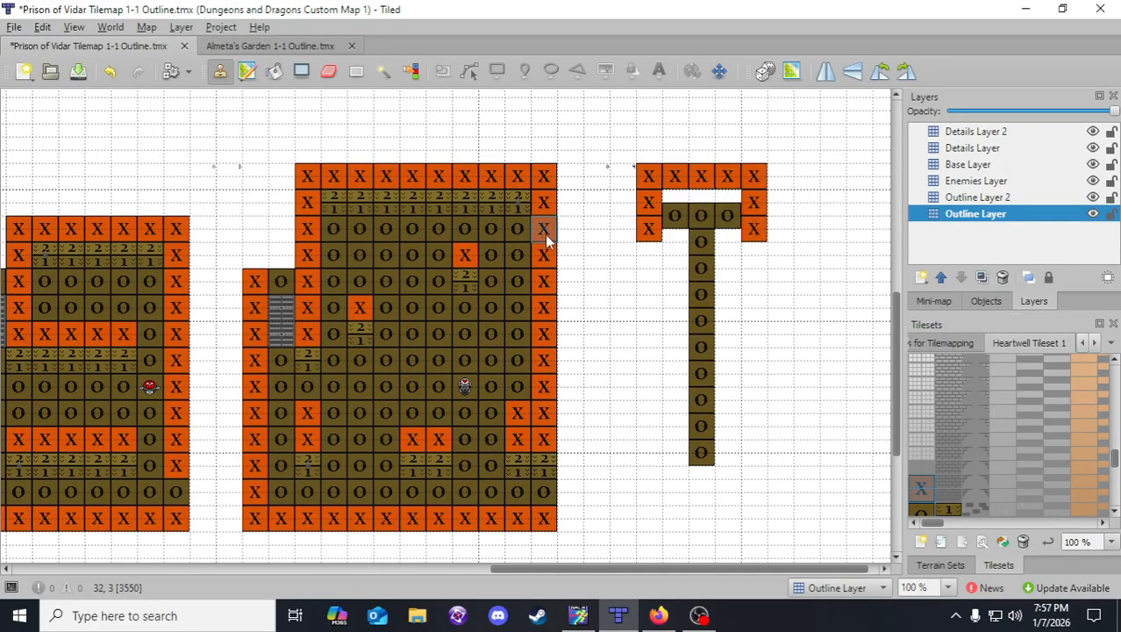
{"action": "right_click_drag", "start_coordinate": [518, 203], "coordinate": [463, 211]}
{"action": "left_click", "coordinate": [693, 203]}
{"action": "left_click", "coordinate": [78, 72]}
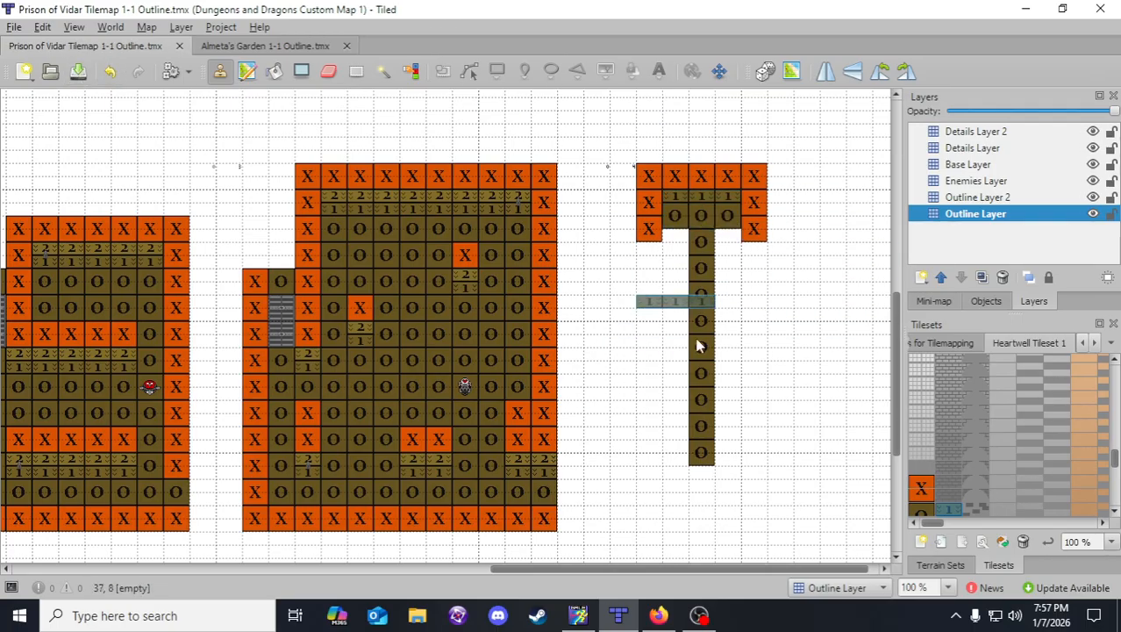
- Line both sides of area 04's 0 column with two X tiles each, directly below the three-tile floor row
{"action": "right_click", "coordinate": [650, 230]}
{"action": "left_click", "coordinate": [675, 243]}
{"action": "left_click", "coordinate": [728, 243]}
{"action": "left_click_drag", "start_coordinate": [551, 257], "coordinate": [551, 322], "text": "shift"}
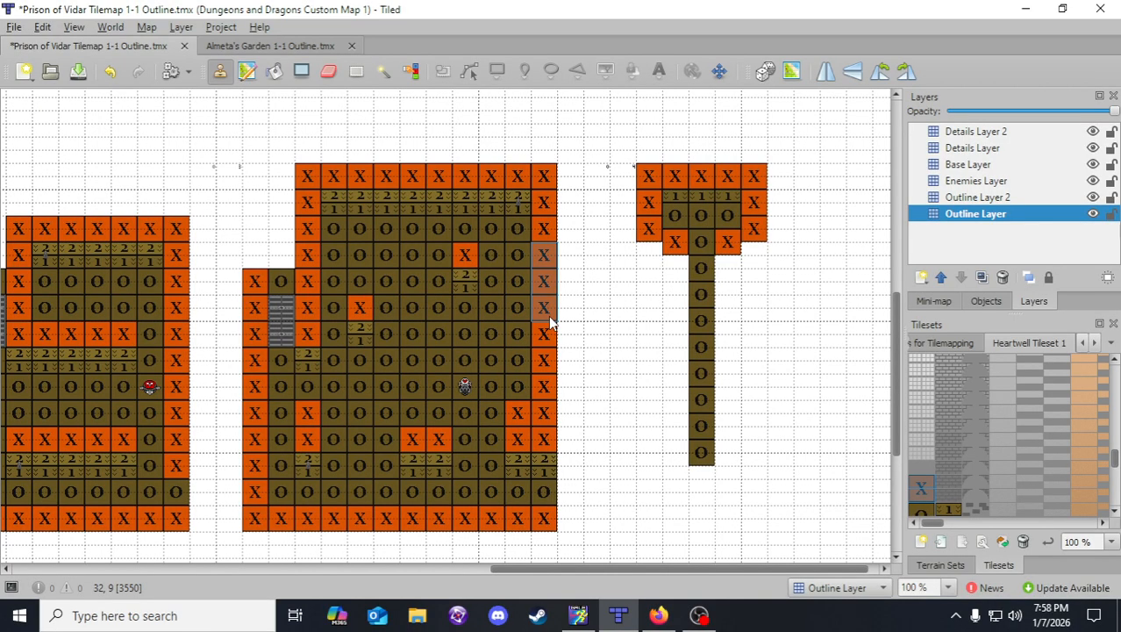
{"action": "left_click", "coordinate": [674, 267]}
{"action": "left_click", "coordinate": [720, 271]}
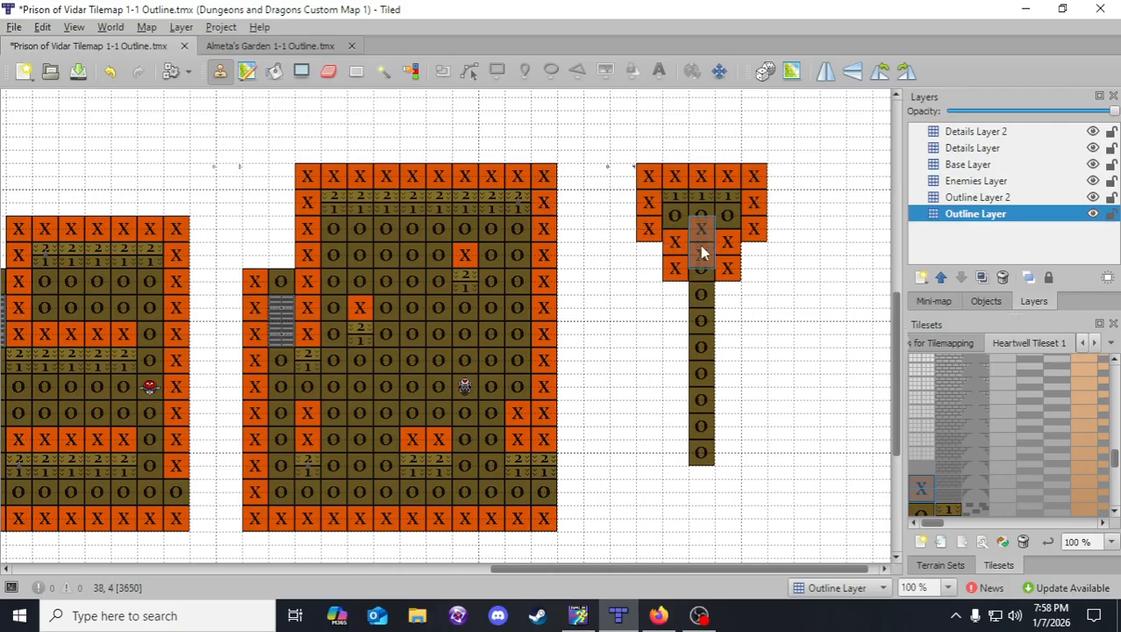
- Extend the X walls beside area 04's column by half a tile and finish each with a 1 height tile
{"action": "right_click", "coordinate": [674, 272]}
{"action": "left_click", "coordinate": [675, 287]}
{"action": "left_click", "coordinate": [728, 287]}
{"action": "right_click", "coordinate": [678, 192]}
{"action": "left_click", "coordinate": [674, 298]}
{"action": "left_click", "coordinate": [727, 298]}
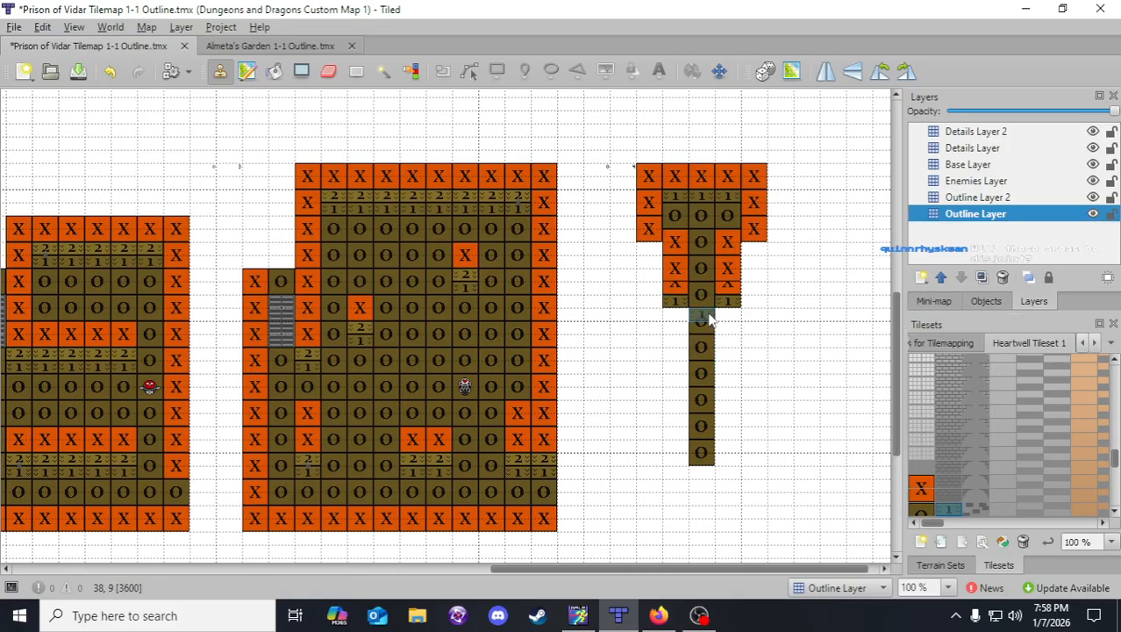
- Stamp a six-tile row of 0 tiles across area 04's column, directly below the two 1 height tiles, and save the map
{"action": "right_click_drag", "start_coordinate": [680, 213], "coordinate": [725, 230]}
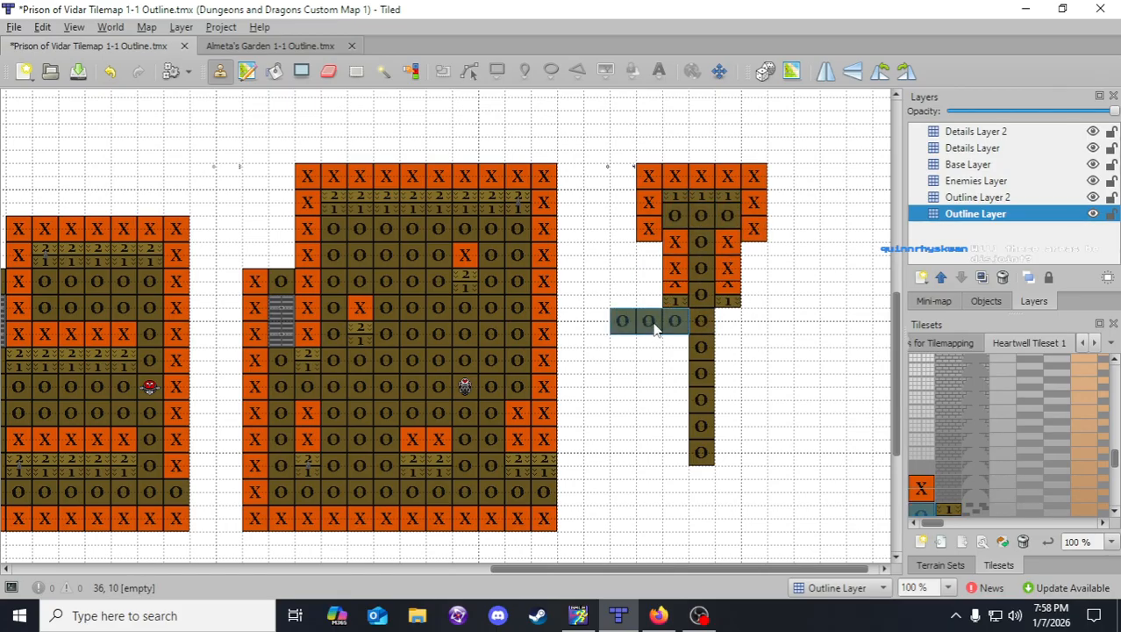
{"action": "left_click_drag", "start_coordinate": [654, 326], "coordinate": [732, 326]}
{"action": "key", "text": "ctrl+s"}
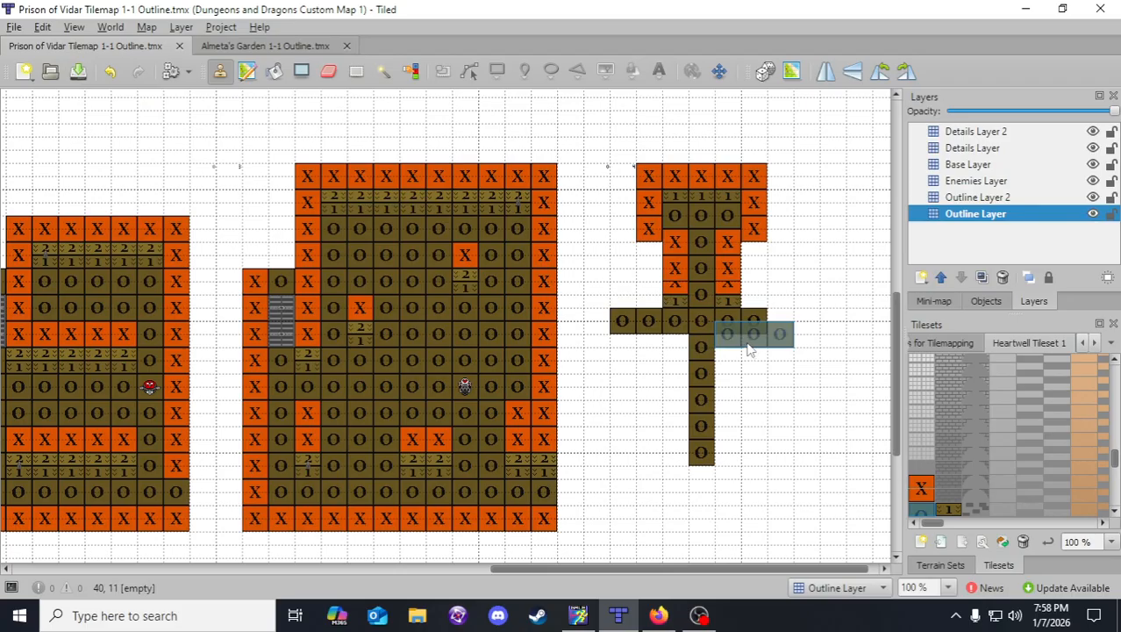
{"action": "mouse_move", "coordinate": [663, 567]}
{"action": "left_mouse_down"}
{"action": "mouse_move", "coordinate": [531, 568]}
{"action": "mouse_move", "coordinate": [653, 560]}
{"action": "left_mouse_up"}
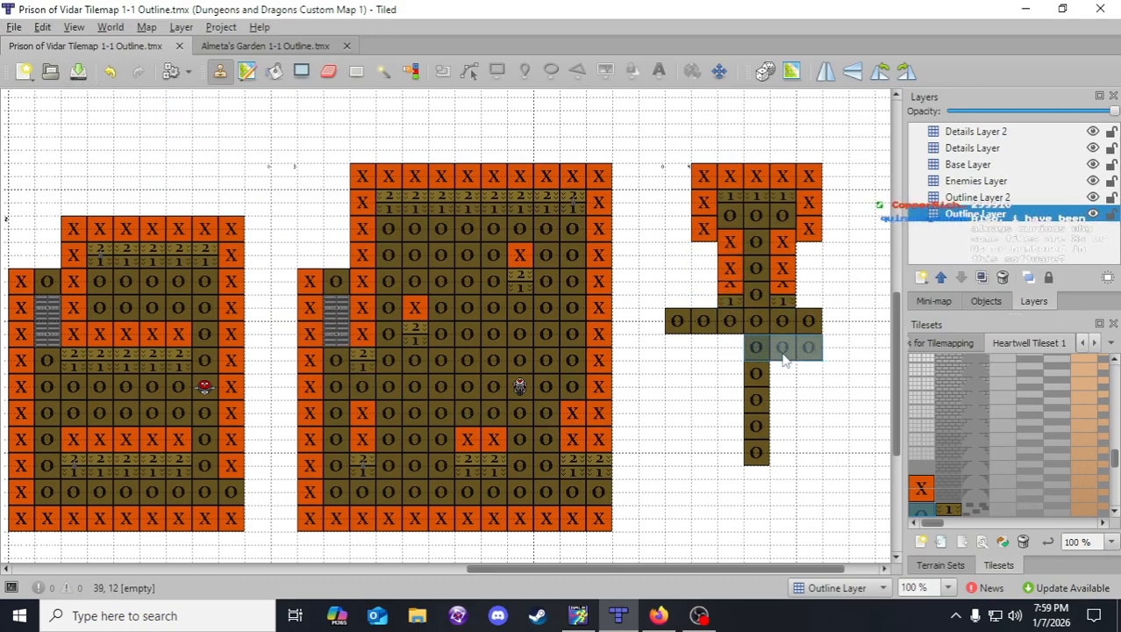
{"action": "left_click_drag", "start_coordinate": [785, 571], "coordinate": [820, 571]}
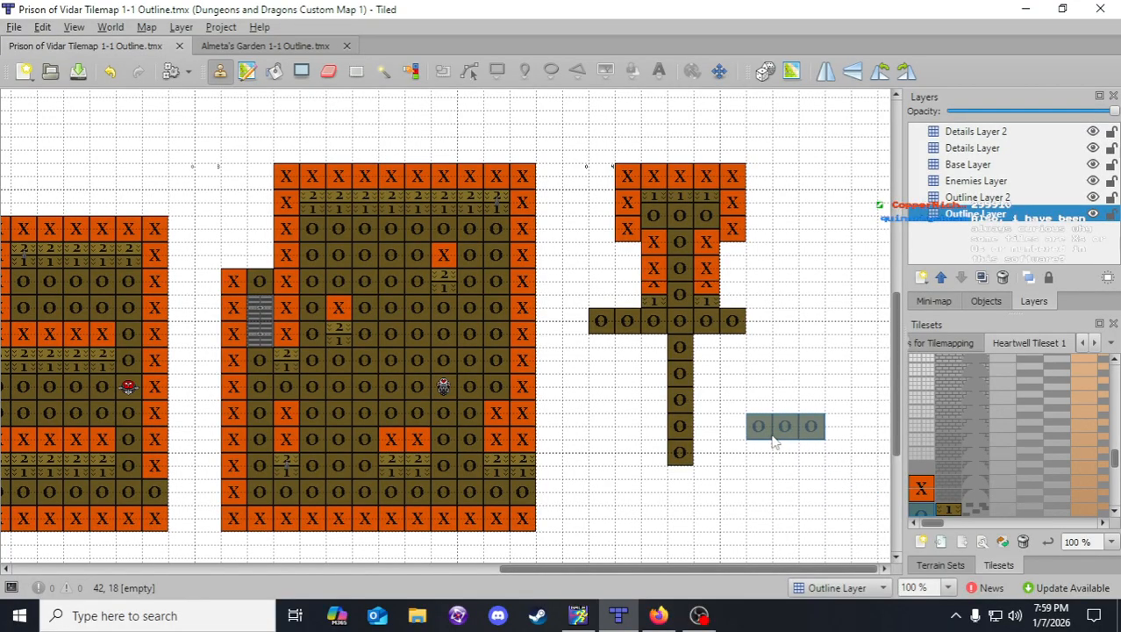
- Add X tiles above the outer ends of area 04's six-tile 0 row, two on the left and one on the right
{"action": "mouse_move", "coordinate": [707, 566]}
{"action": "left_mouse_down"}
{"action": "mouse_move", "coordinate": [539, 561]}
{"action": "mouse_move", "coordinate": [707, 563]}
{"action": "left_mouse_up"}
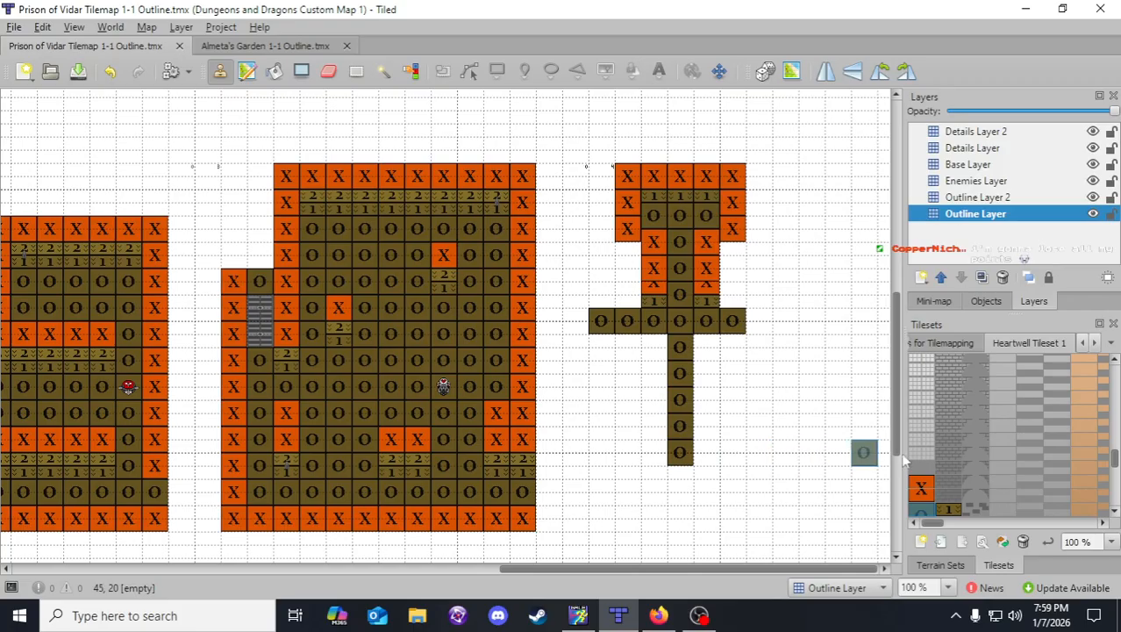
{"action": "scroll", "coordinate": [944, 452], "scroll_direction": "down", "scroll_amount": 3}
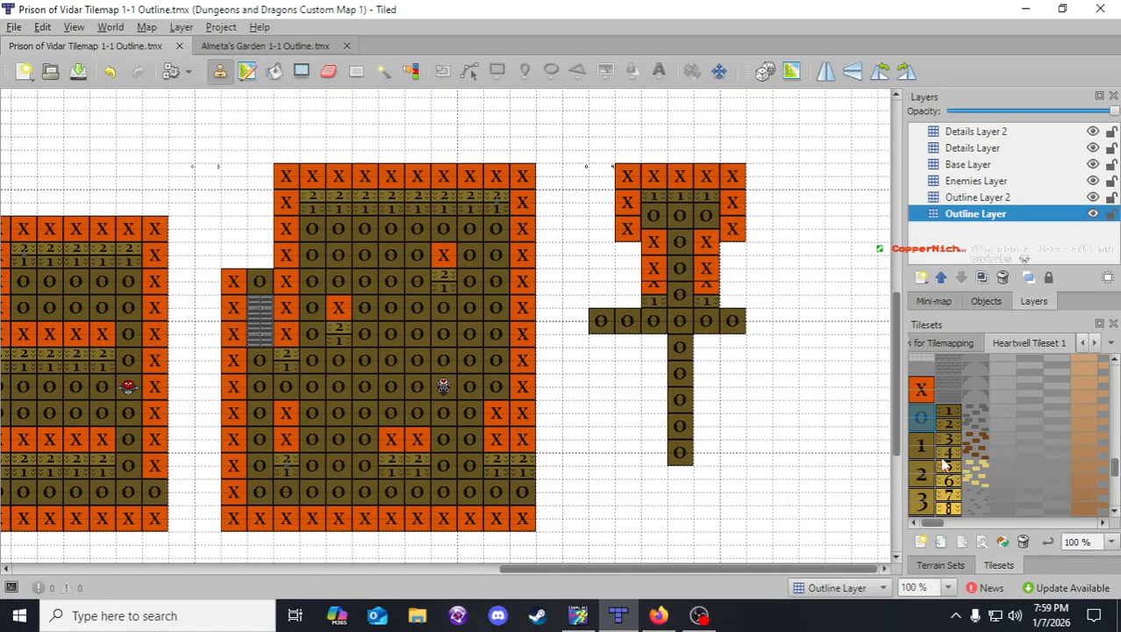
{"action": "scroll", "coordinate": [930, 438], "scroll_direction": "down", "scroll_amount": 1}
{"action": "scroll", "coordinate": [928, 426], "scroll_direction": "up", "scroll_amount": 1}
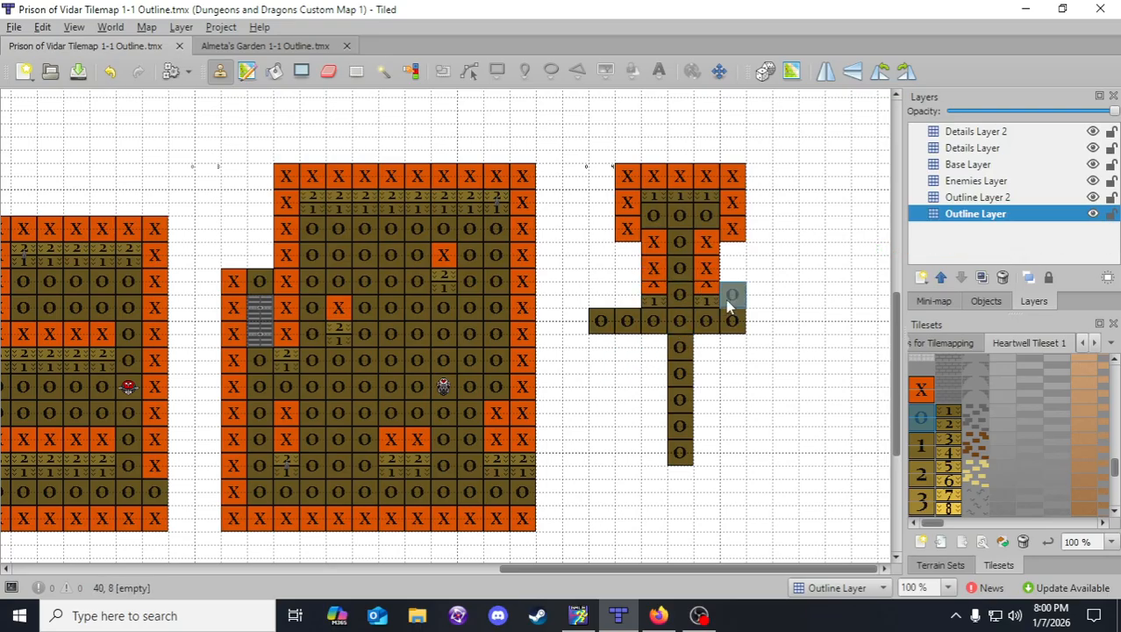
{"action": "right_click", "coordinate": [709, 274]}
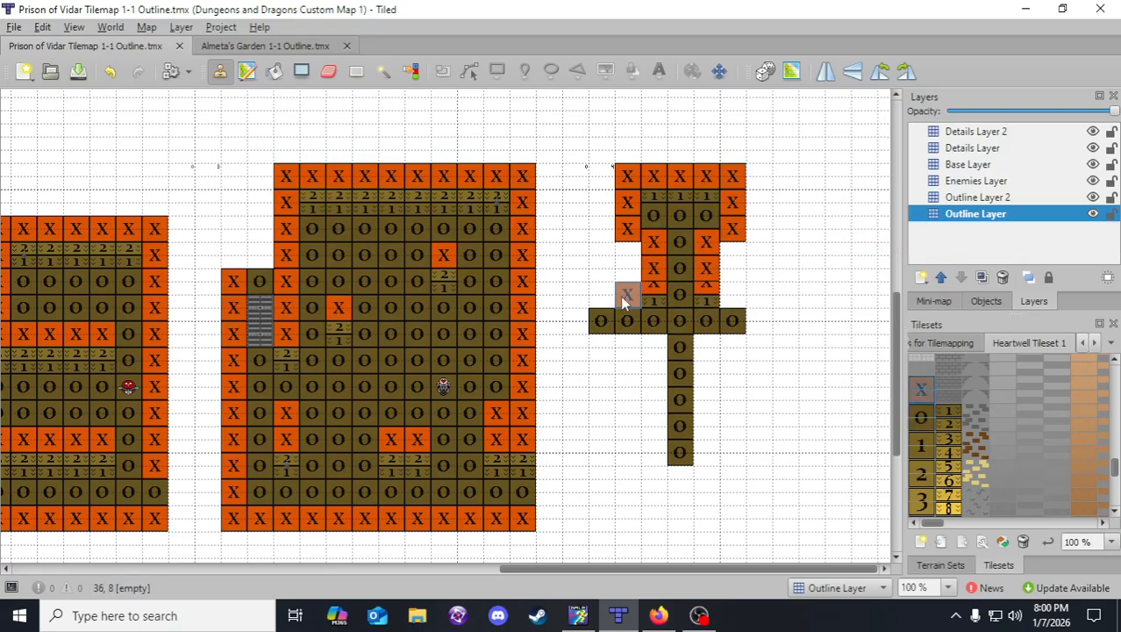
{"action": "left_click", "coordinate": [623, 283]}
{"action": "left_click", "coordinate": [733, 283]}
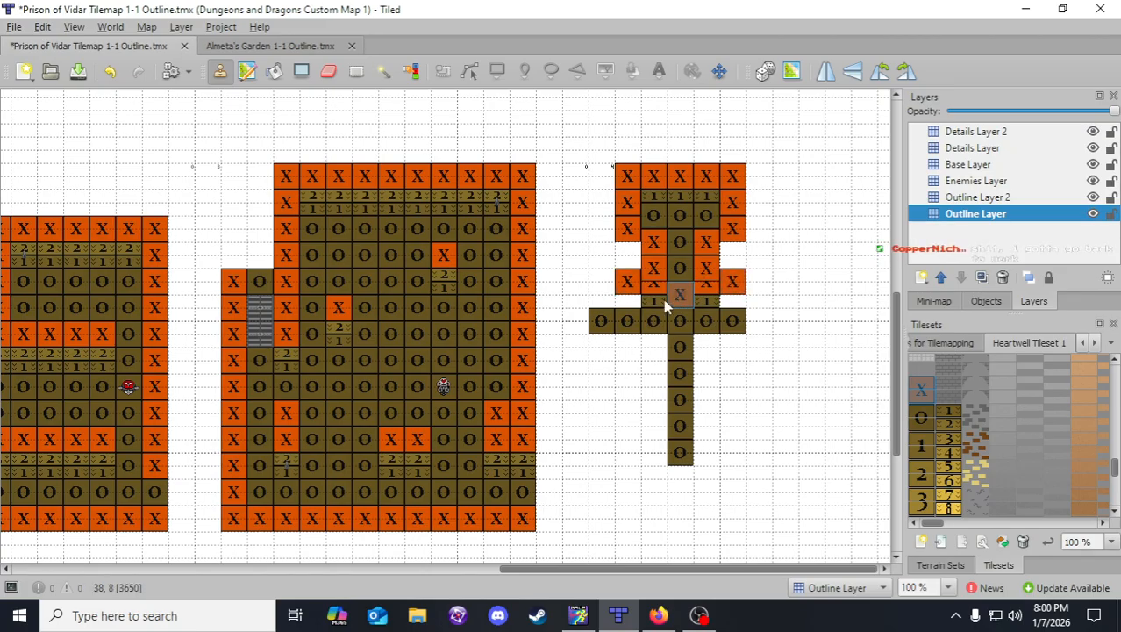
{"action": "left_click", "coordinate": [606, 292]}
- Place a 1 height tile beneath each of those outer X tiles, directly above the 0 row, and save the map
{"action": "right_click", "coordinate": [650, 300]}
{"action": "left_click", "coordinate": [602, 300]}
{"action": "left_click", "coordinate": [628, 300]}
{"action": "left_click", "coordinate": [732, 300]}
{"action": "left_click", "coordinate": [81, 72]}
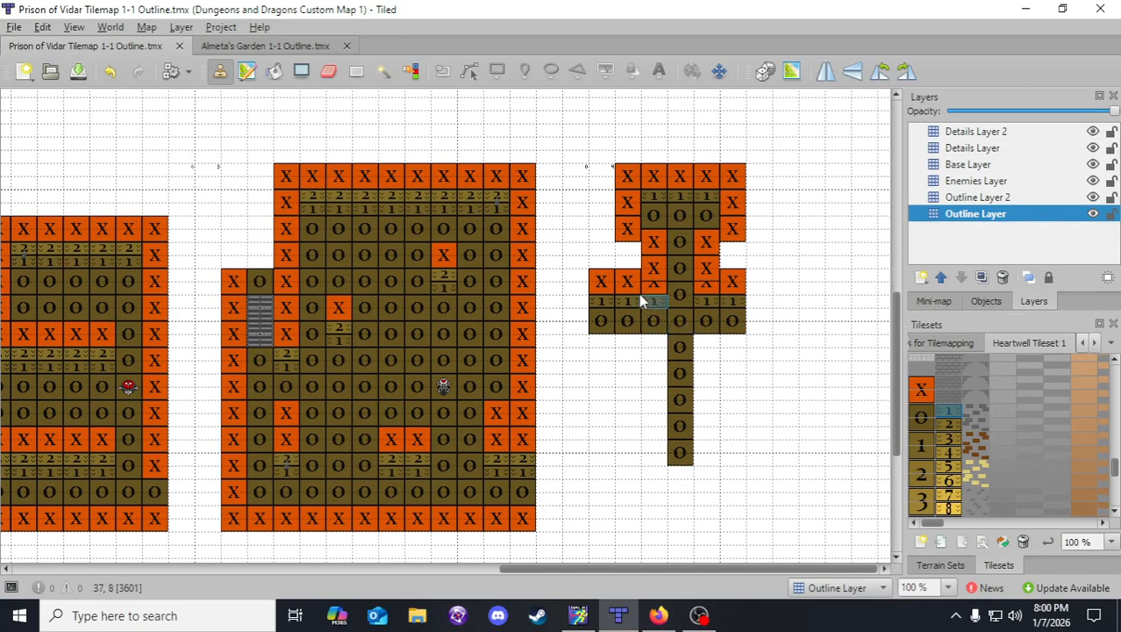
{"action": "right_click", "coordinate": [602, 286]}
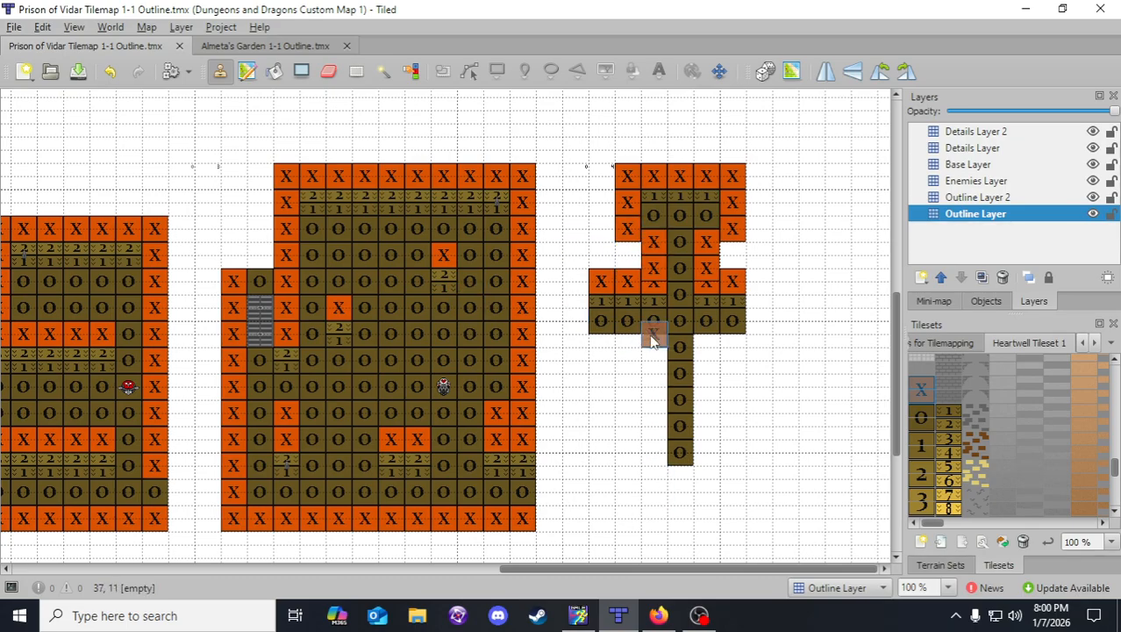
{"action": "right_click", "coordinate": [678, 321]}
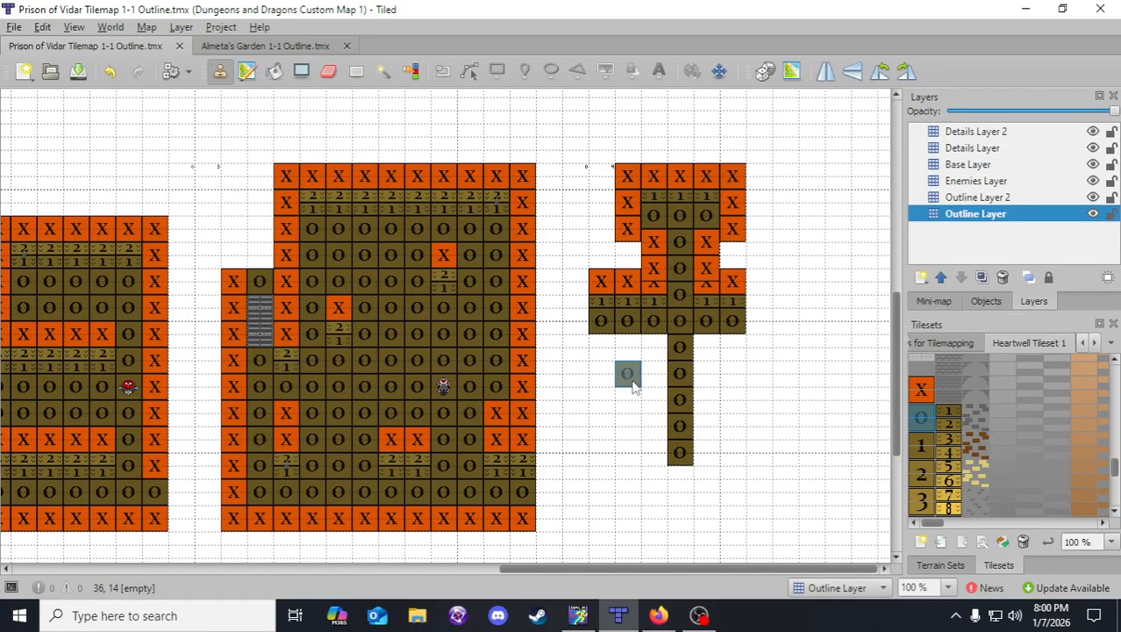
{"action": "left_click", "coordinate": [925, 436]}
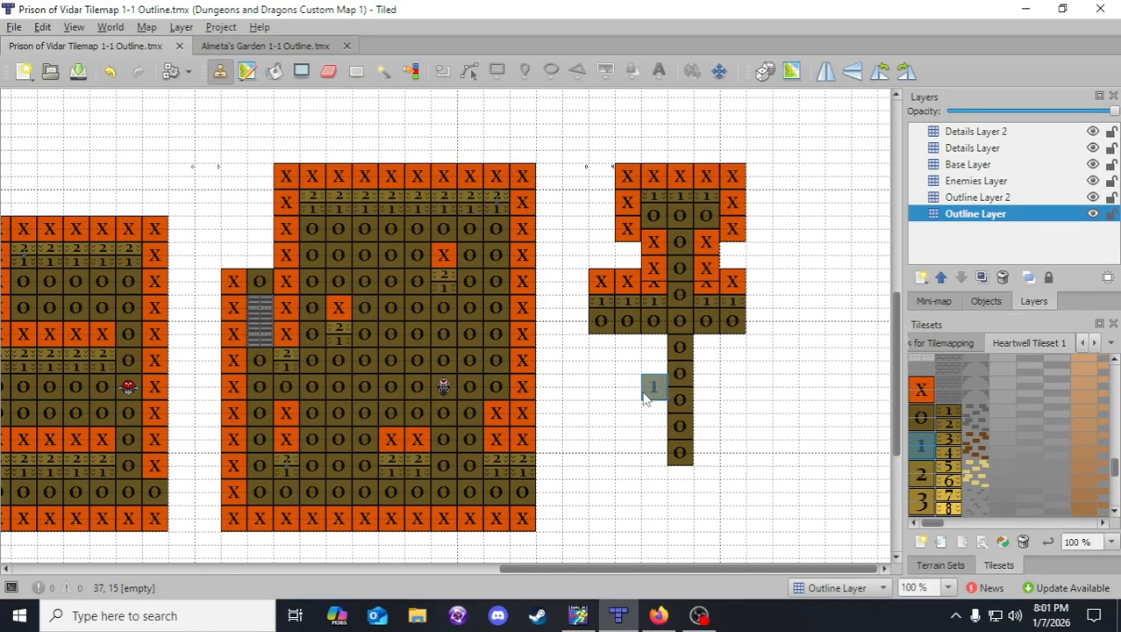
{"action": "left_click", "coordinate": [950, 411]}
{"action": "left_click", "coordinate": [950, 438]}
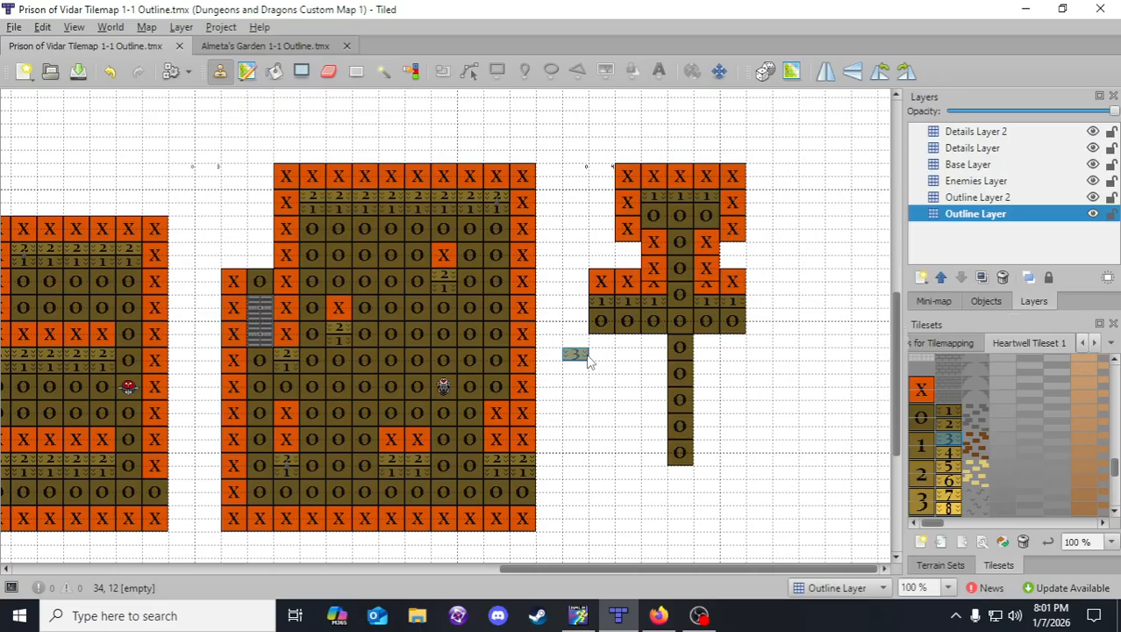
{"action": "left_click", "coordinate": [952, 410]}
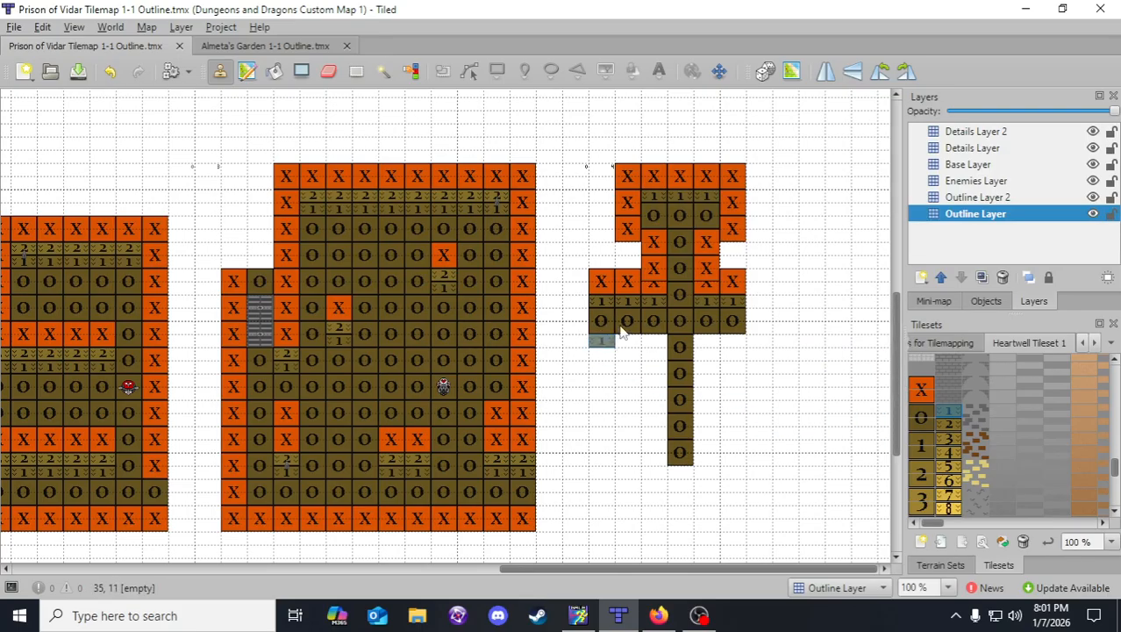
- Wall the underside of the row's left half and both sides of area 04's lower column with X tiles, leaving a gap second-to-last on the right
{"action": "right_click", "coordinate": [601, 280]}
{"action": "left_click_drag", "start_coordinate": [595, 358], "coordinate": [653, 351]}
{"action": "left_click_drag", "start_coordinate": [654, 390], "coordinate": [656, 454]}
{"action": "left_click", "coordinate": [702, 354]}
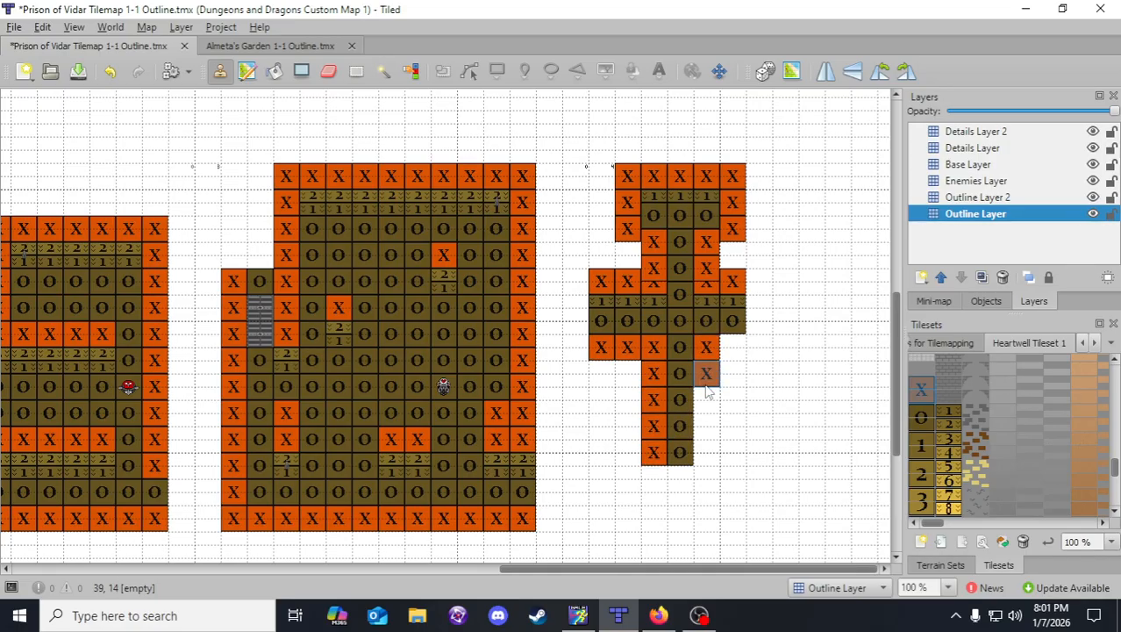
{"action": "mouse_move", "coordinate": [709, 392]}
{"action": "left_mouse_down"}
{"action": "mouse_move", "coordinate": [707, 378]}
{"action": "mouse_move", "coordinate": [708, 405]}
{"action": "left_mouse_up"}
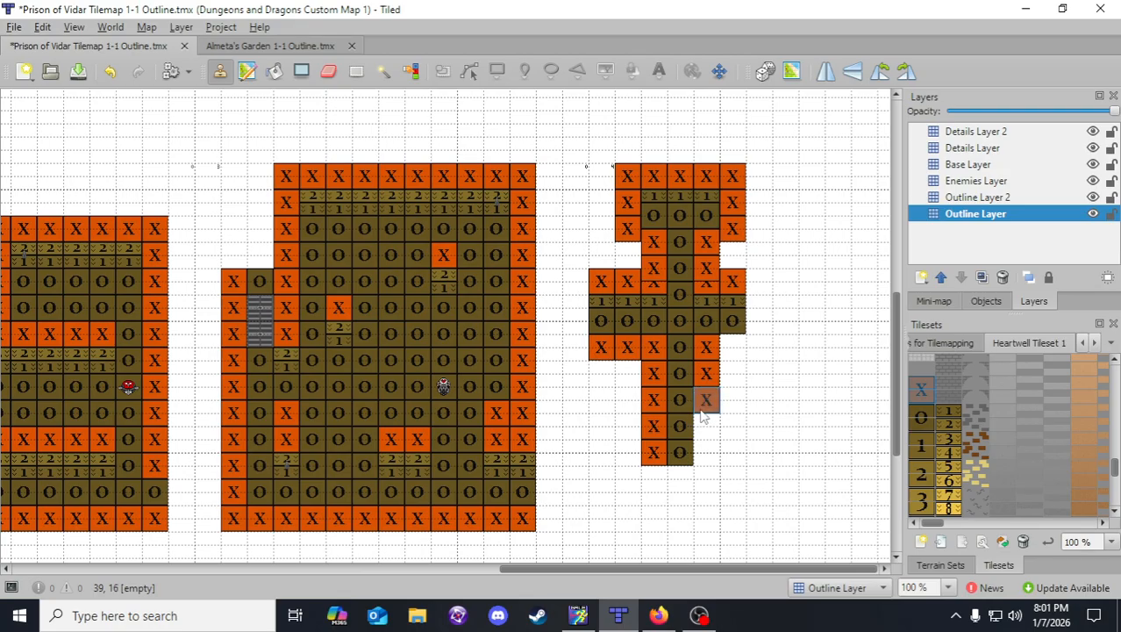
{"action": "left_click", "coordinate": [709, 460]}
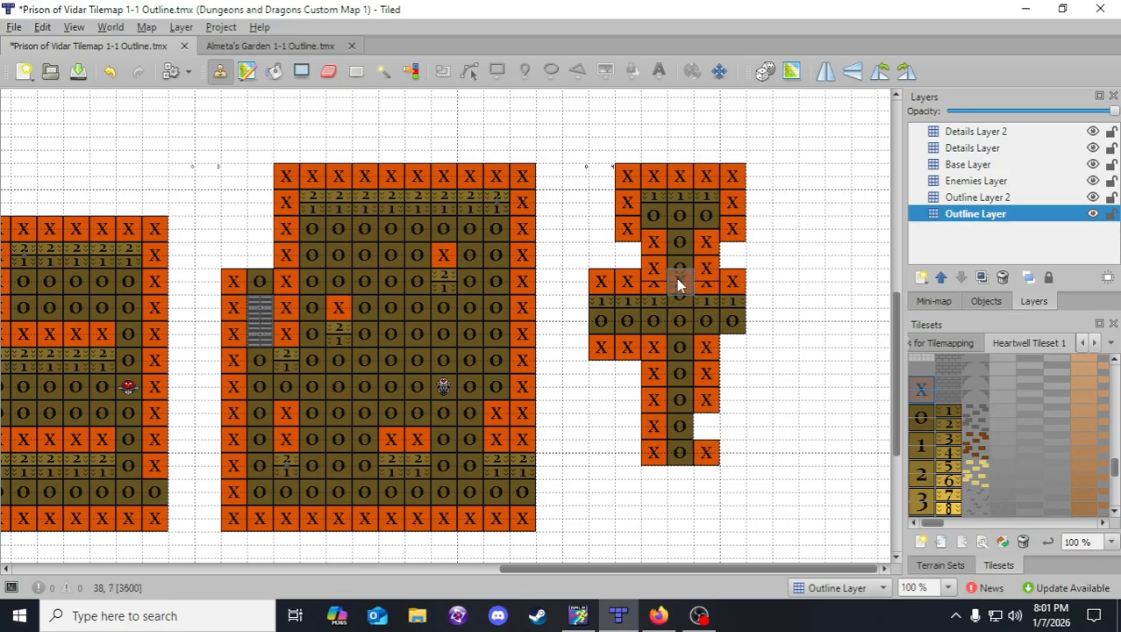
- Fill the gap in the lower column's right wall with a 0 tile topped by a 1 height tile, and save the map
{"action": "right_click", "coordinate": [710, 307]}
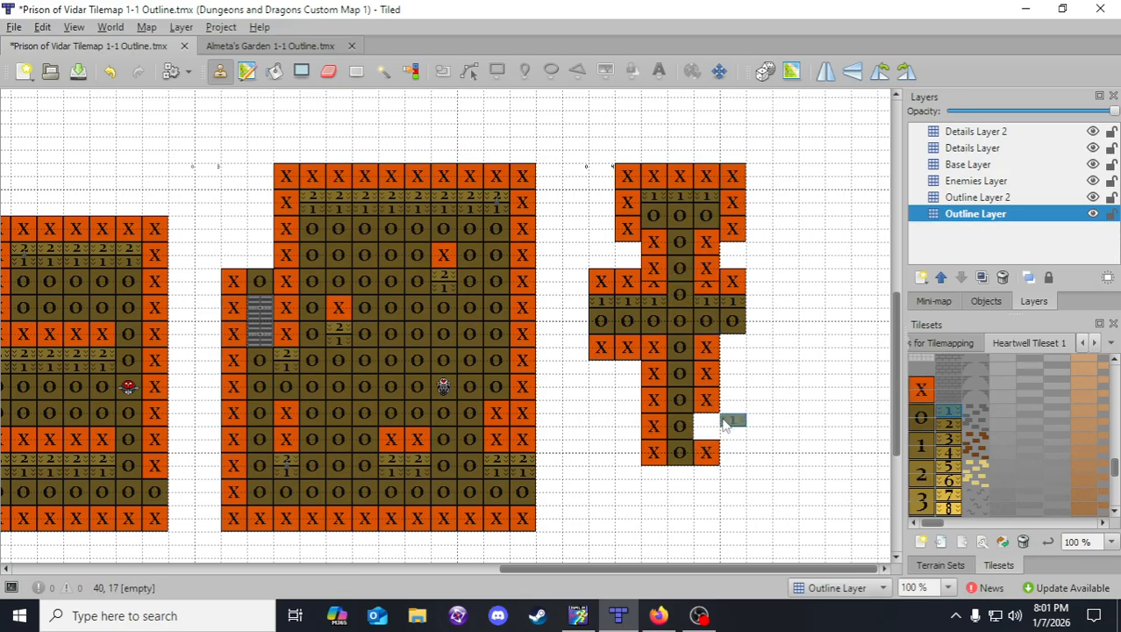
{"action": "right_click", "coordinate": [677, 426]}
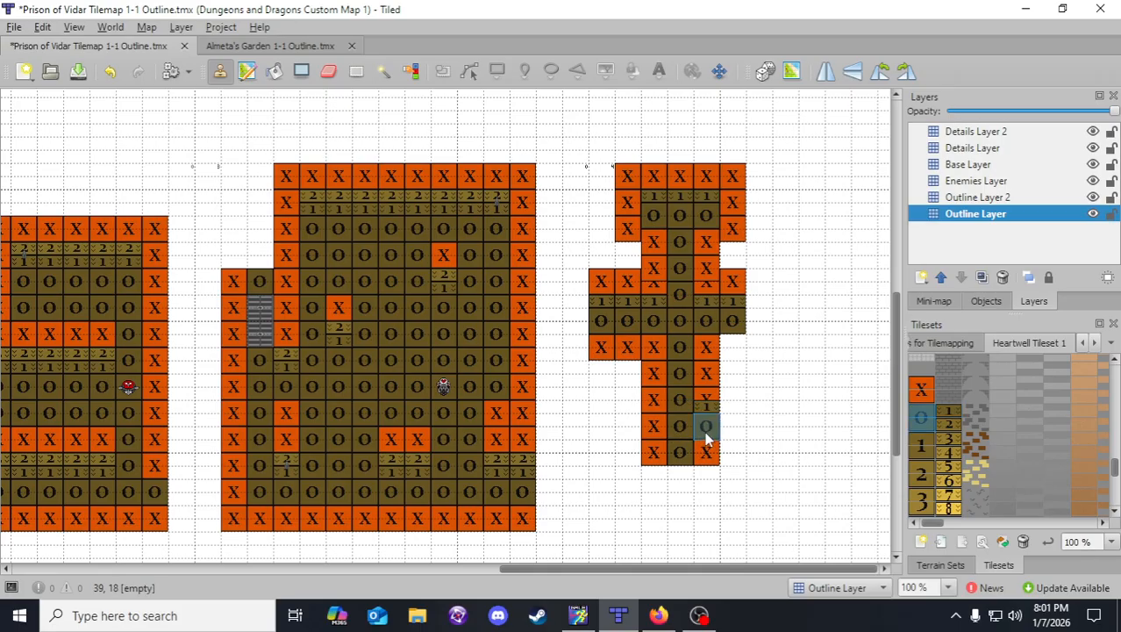
{"action": "left_click", "coordinate": [708, 435]}
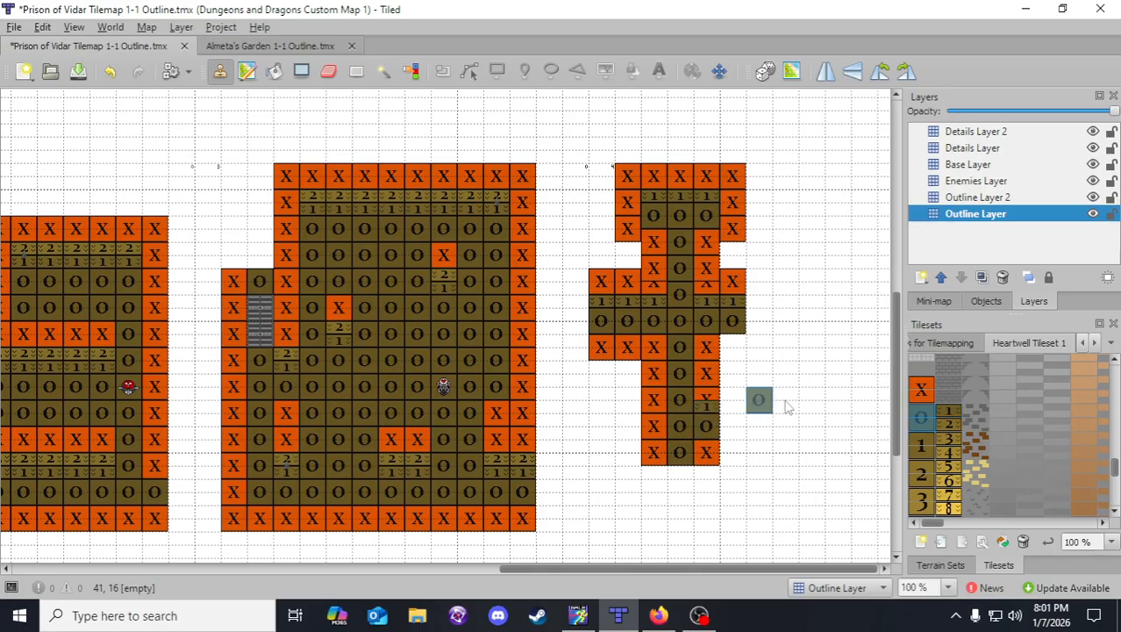
{"action": "left_click", "coordinate": [78, 72]}
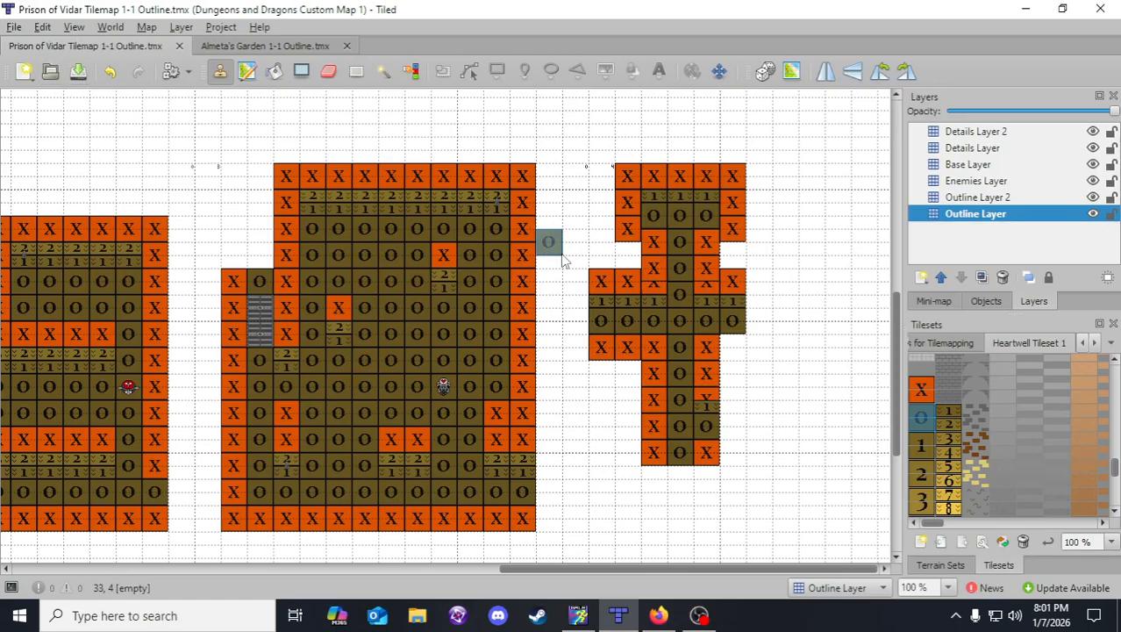
- Extend the opening two tiles right as a corridor, with X walls on top, 1 height tiles below them and a 0 floor
{"action": "right_click", "coordinate": [601, 287]}
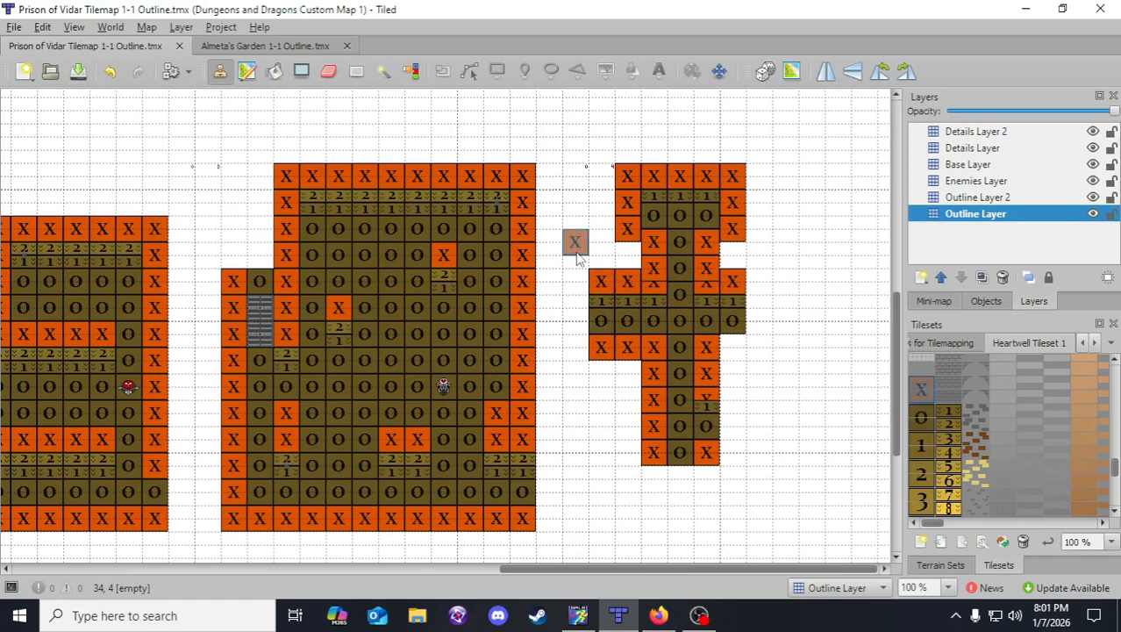
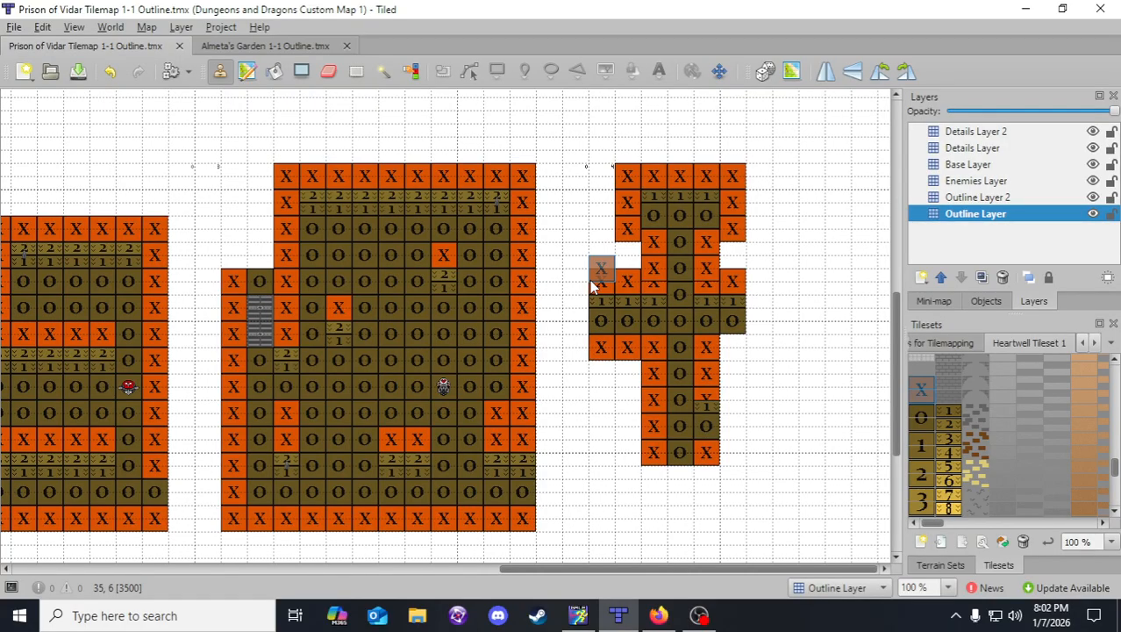
{"action": "left_click", "coordinate": [591, 286]}
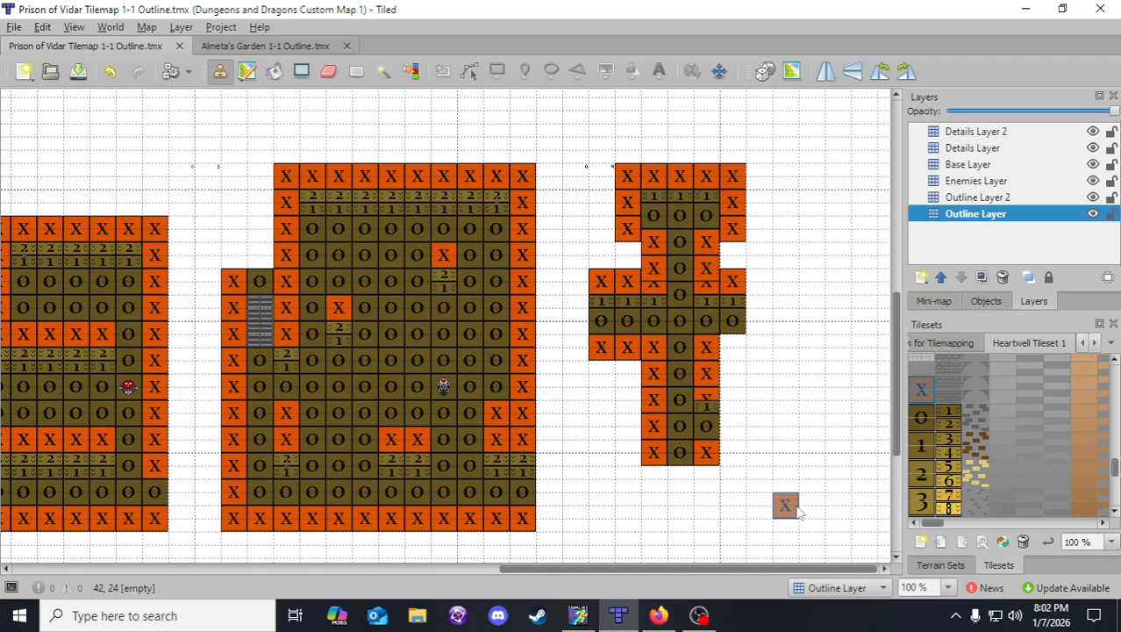
{"action": "left_click", "coordinate": [733, 392]}
{"action": "left_click", "coordinate": [756, 395]}
{"action": "right_click", "coordinate": [707, 406]}
{"action": "mouse_move", "coordinate": [733, 408]}
{"action": "left_mouse_down"}
{"action": "mouse_move", "coordinate": [759, 409]}
{"action": "mouse_move", "coordinate": [734, 421]}
{"action": "mouse_move", "coordinate": [760, 427]}
{"action": "left_mouse_up"}
{"action": "right_click", "coordinate": [680, 426]}
- Run an X wall four more tiles right beneath the side corridor, and add one X tile above its far corner
{"action": "right_click", "coordinate": [712, 457]}
{"action": "left_click", "coordinate": [733, 455]}
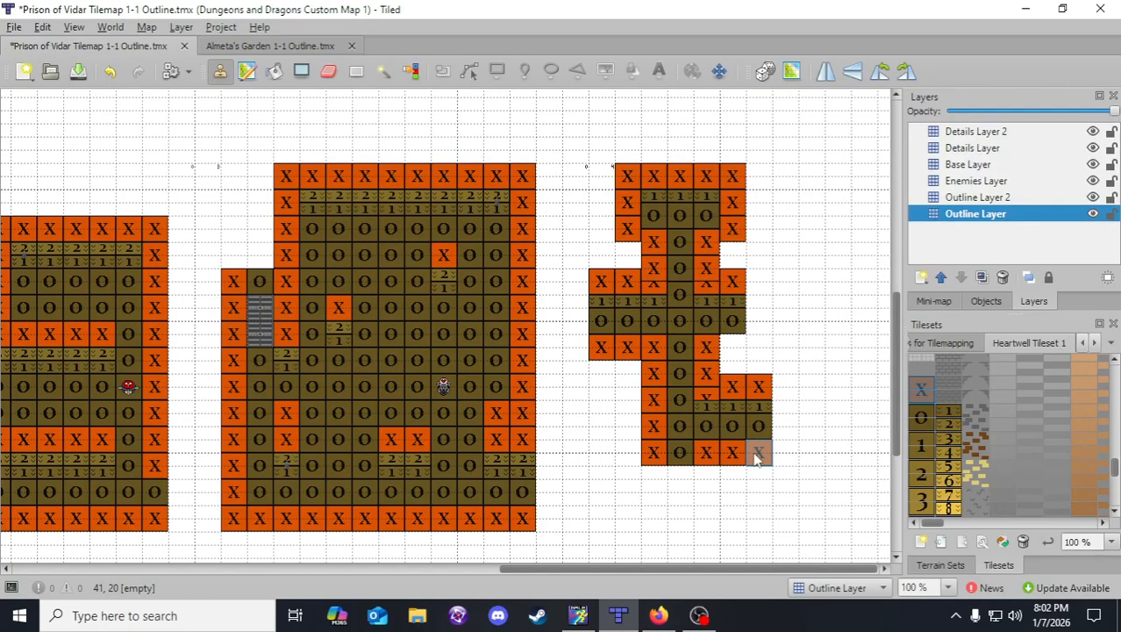
{"action": "left_click", "coordinate": [756, 456]}
{"action": "left_click", "coordinate": [783, 455]}
{"action": "left_click", "coordinate": [811, 428]}
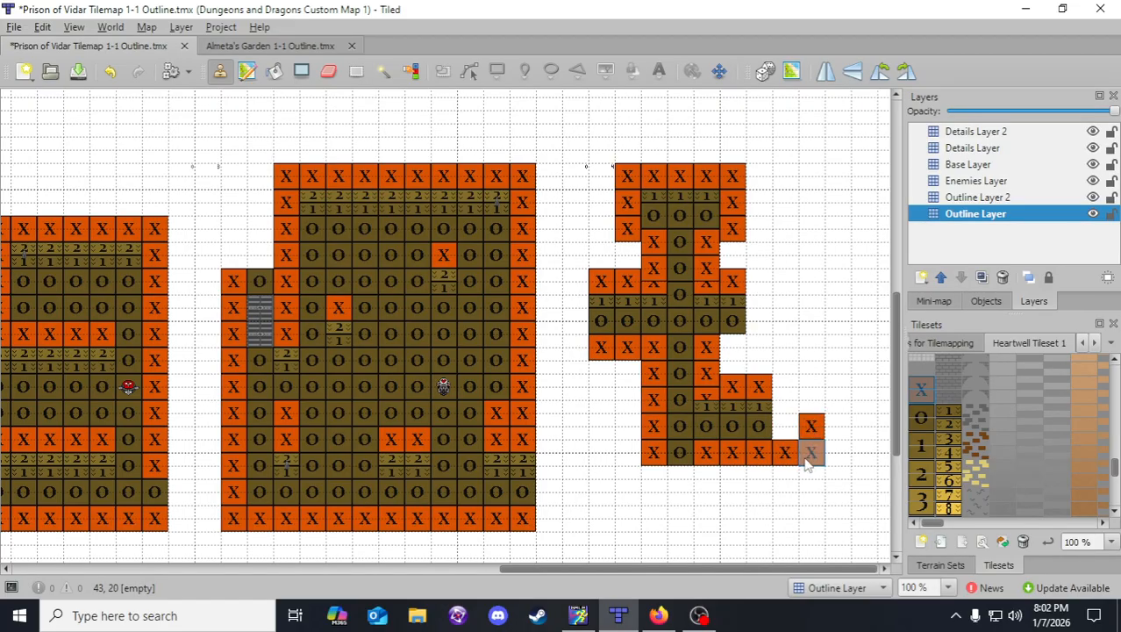
{"action": "left_click", "coordinate": [811, 463]}
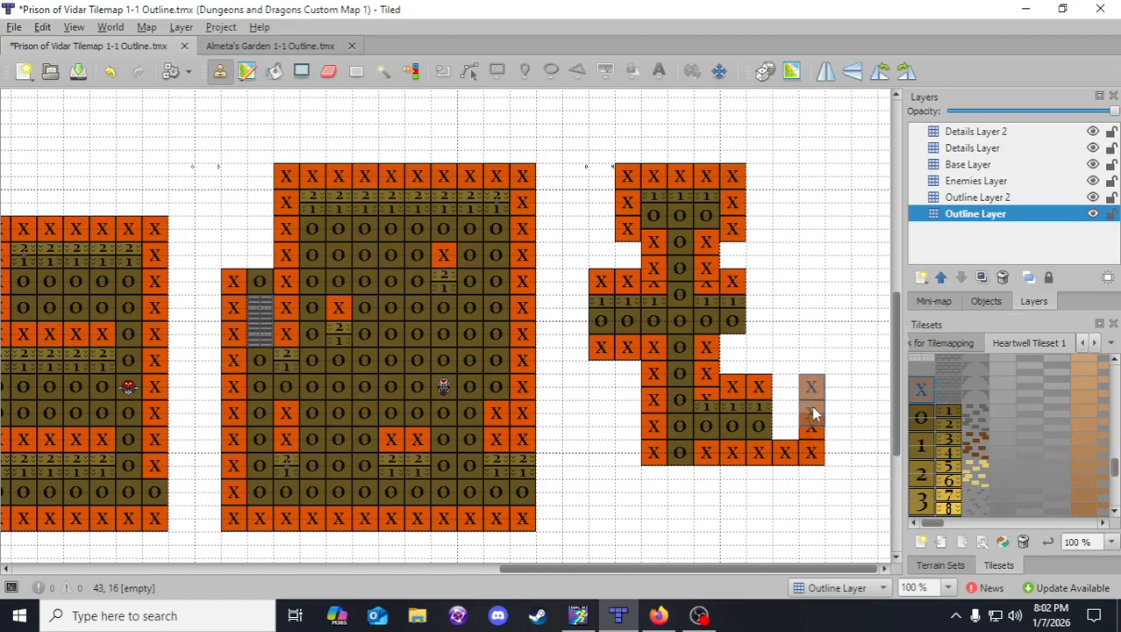
- Raise X walls two tiles higher on both sides of the empty shaft, and add an X tile below the 0 row's right end
{"action": "left_click", "coordinate": [809, 398]}
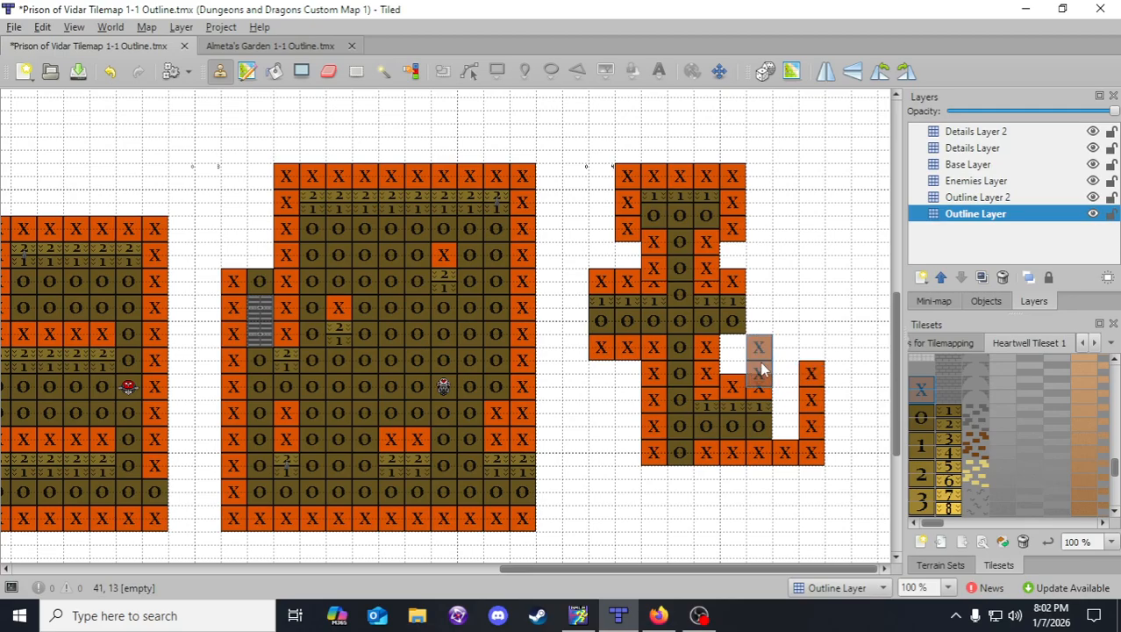
{"action": "left_click", "coordinate": [762, 370]}
{"action": "left_click", "coordinate": [735, 352]}
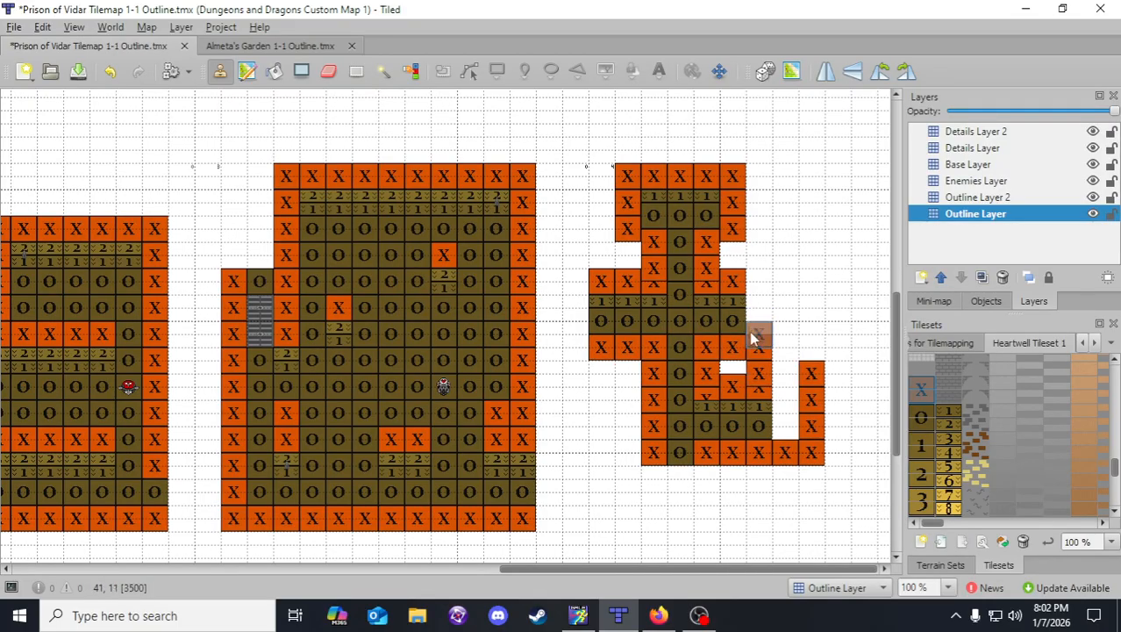
- Stack a 2 height tile, a full 2 tile and a 3 height tile above the 0 row's right end, and save the map
{"action": "right_click", "coordinate": [734, 294]}
{"action": "left_click", "coordinate": [947, 425]}
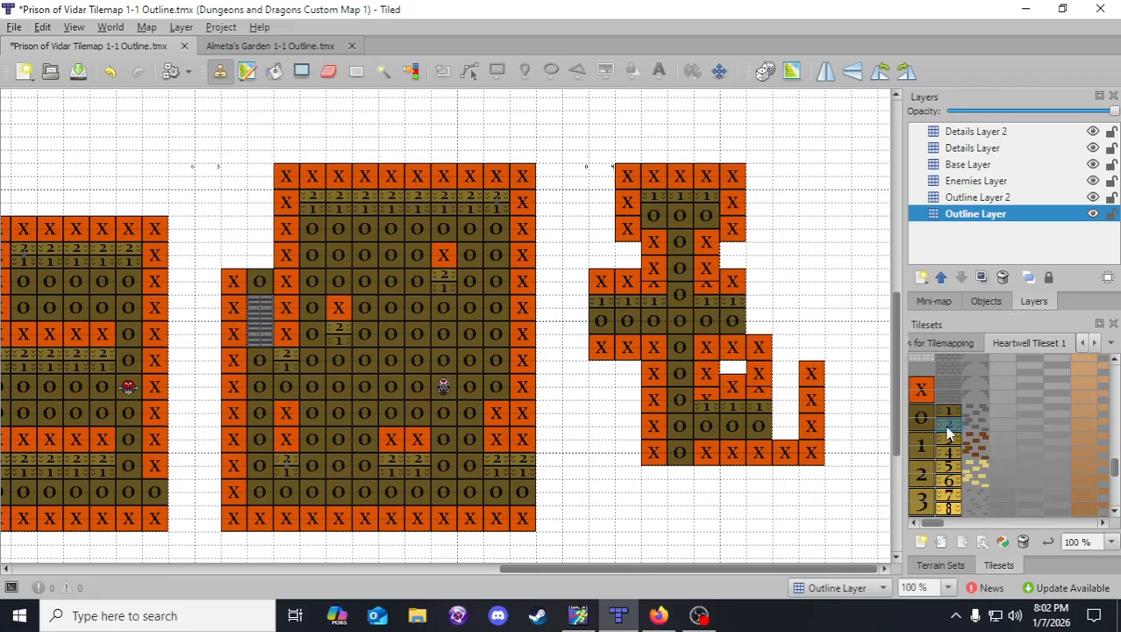
{"action": "left_click", "coordinate": [742, 297]}
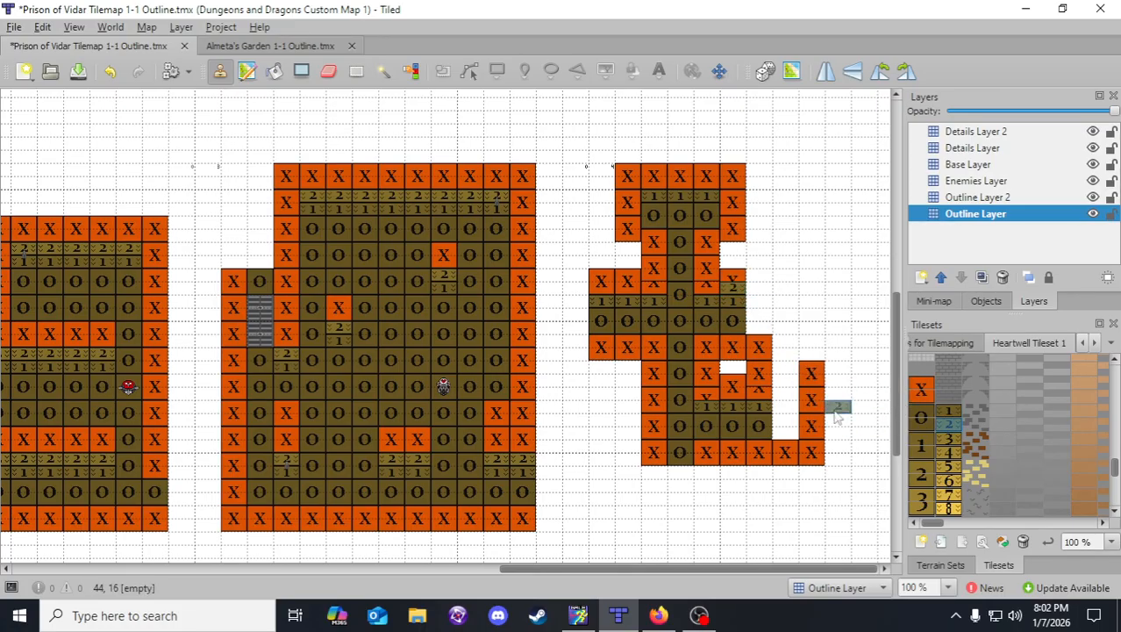
{"action": "left_click", "coordinate": [923, 474]}
{"action": "left_click", "coordinate": [732, 267]}
{"action": "left_click", "coordinate": [948, 438]}
{"action": "left_click", "coordinate": [727, 252]}
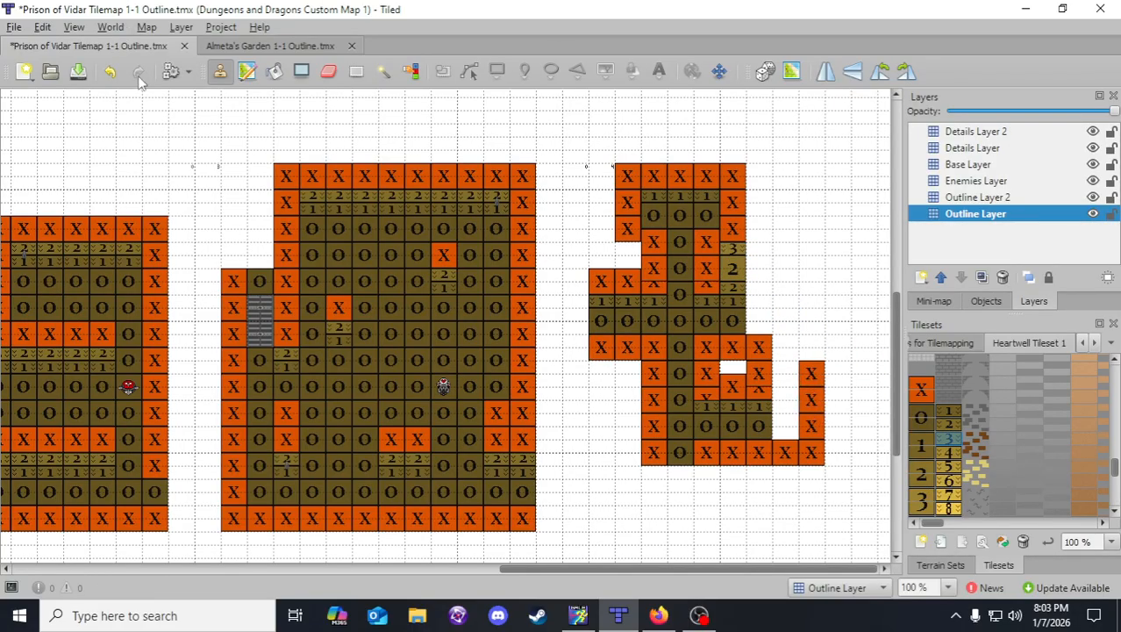
{"action": "left_click", "coordinate": [78, 72]}
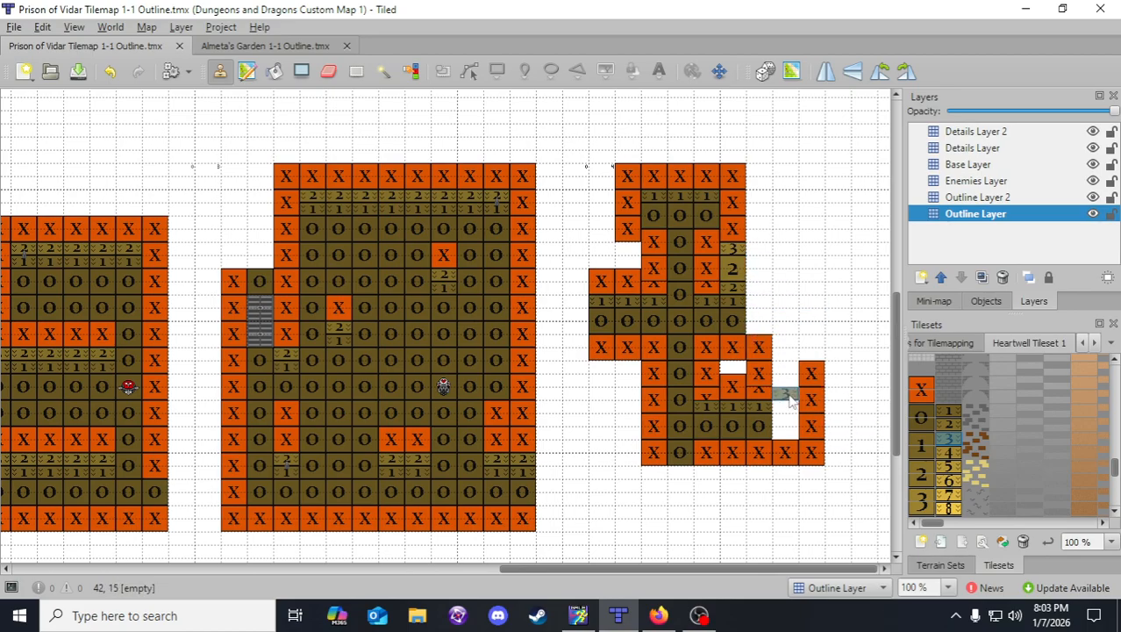
- Extend the X walls beside the empty shaft upward, two tiles on the left side and three on the right
{"action": "right_click_drag", "start_coordinate": [761, 356], "coordinate": [760, 379]}
{"action": "left_click", "coordinate": [762, 321]}
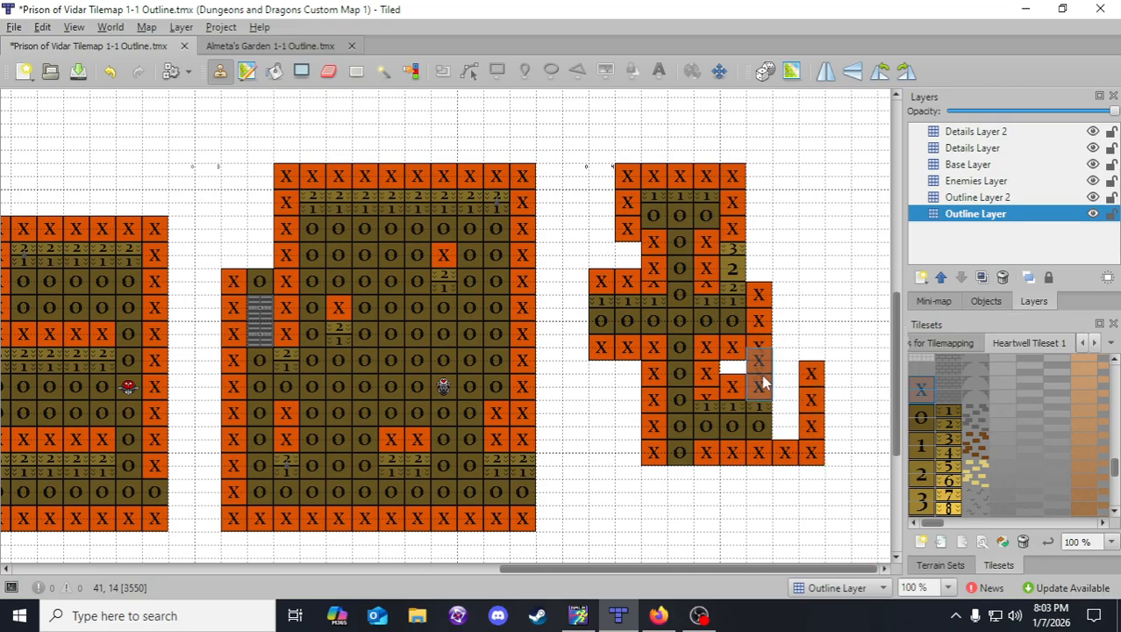
{"action": "left_click", "coordinate": [815, 356]}
{"action": "left_click", "coordinate": [816, 318]}
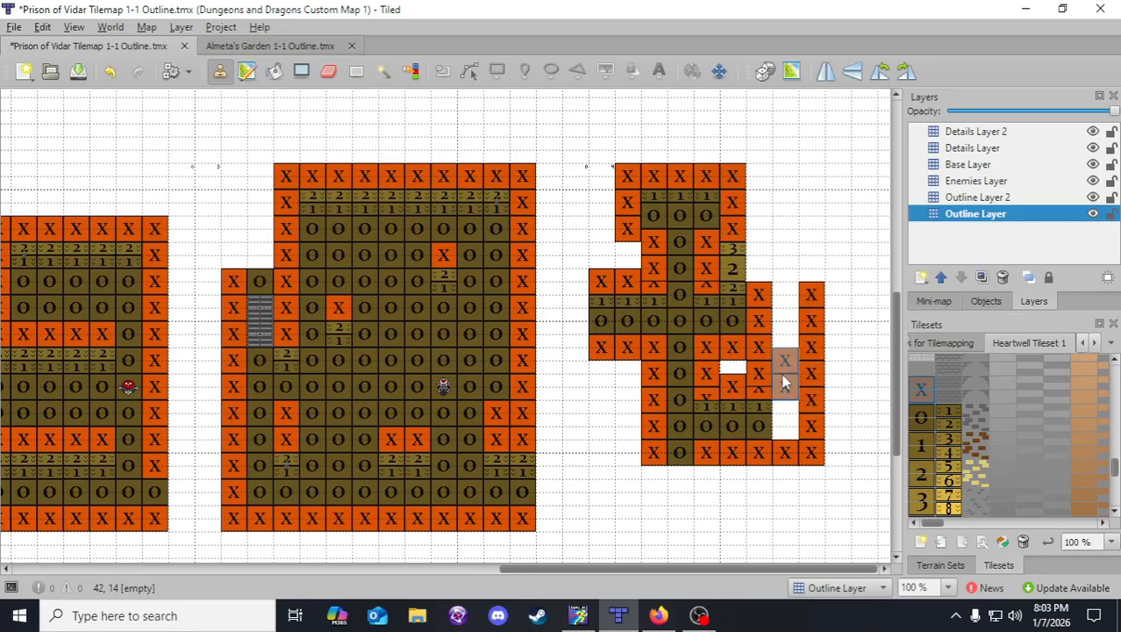
- Look through Heartwell Tileset 1 for a tile that suits the empty shaft, and save the map
{"action": "scroll", "coordinate": [1036, 405], "scroll_direction": "down", "scroll_amount": 5}
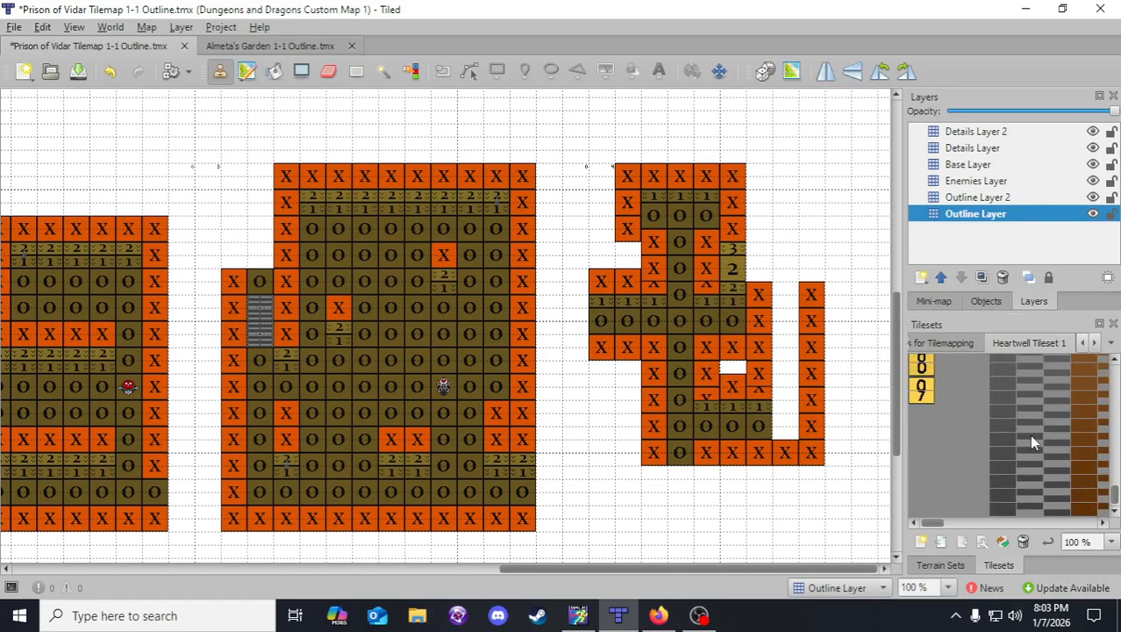
{"action": "scroll", "coordinate": [1009, 465], "scroll_direction": "up", "scroll_amount": 3}
{"action": "left_click_drag", "start_coordinate": [945, 521], "coordinate": [972, 459]}
{"action": "scroll", "coordinate": [974, 463], "scroll_direction": "up", "scroll_amount": 5}
{"action": "scroll", "coordinate": [975, 513], "scroll_direction": "right", "scroll_amount": 2}
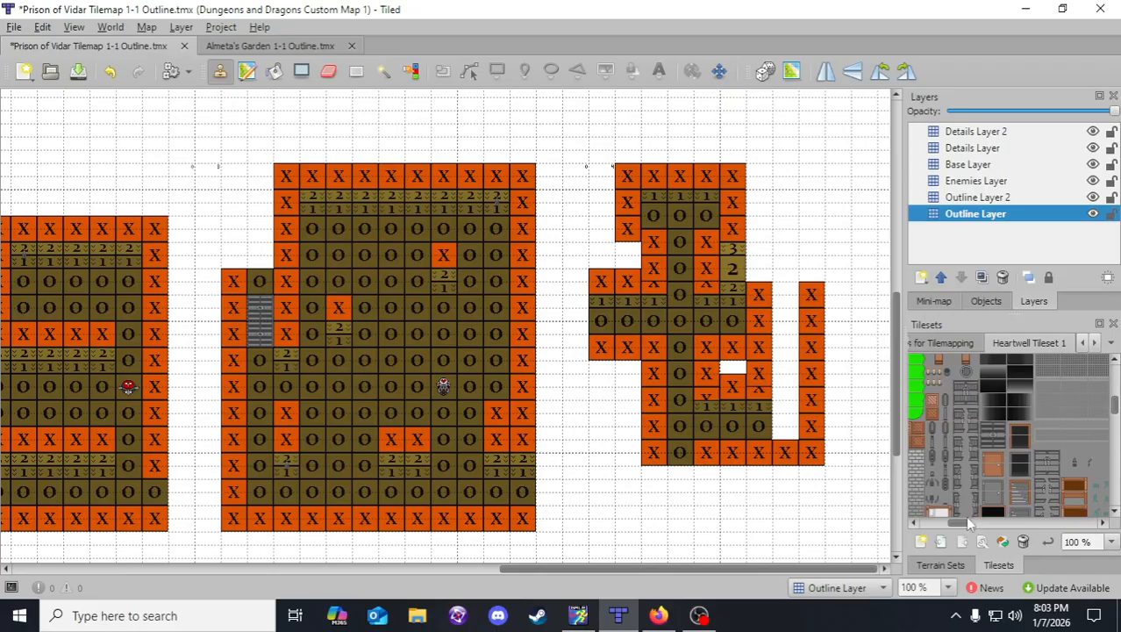
{"action": "left_click_drag", "start_coordinate": [971, 523], "coordinate": [918, 526]}
{"action": "scroll", "coordinate": [974, 452], "scroll_direction": "down", "scroll_amount": 3}
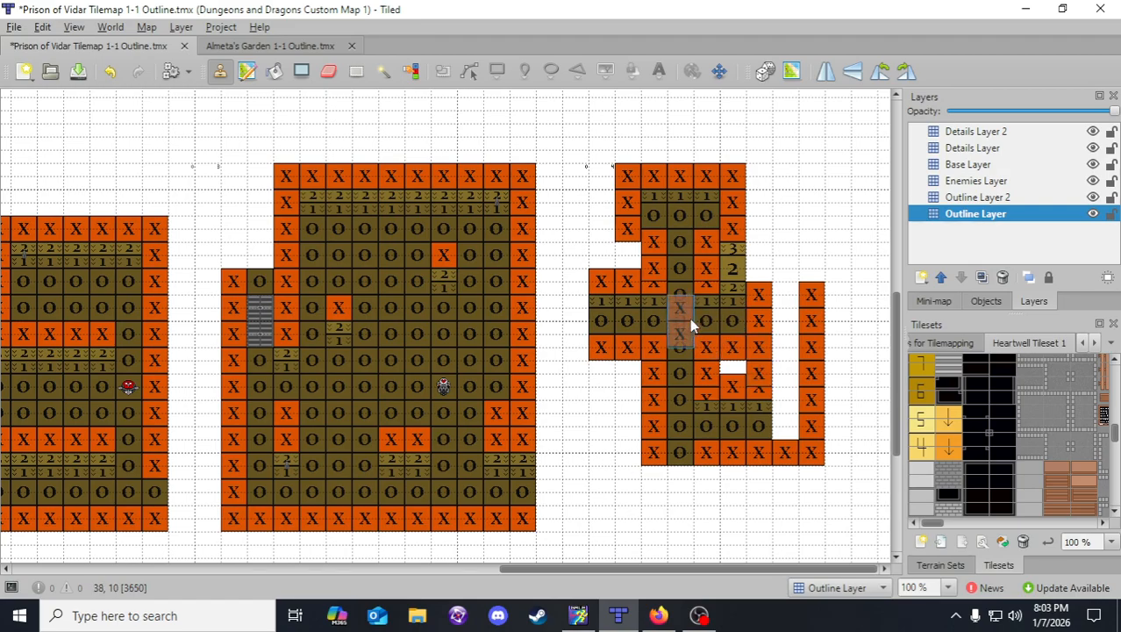
{"action": "left_click", "coordinate": [78, 71]}
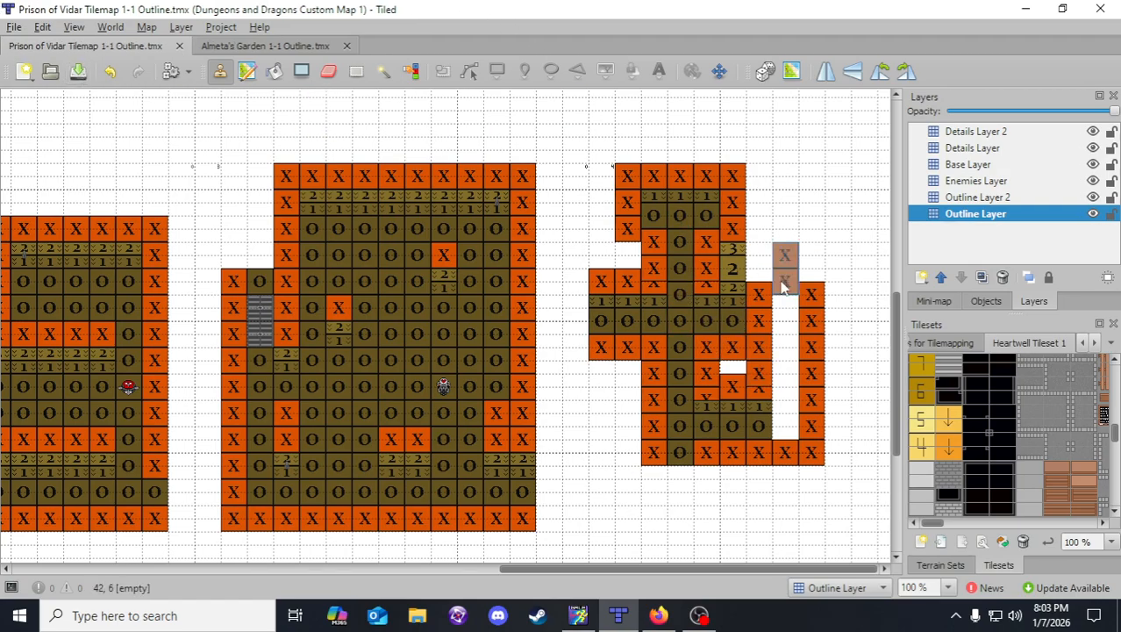
{"action": "left_click", "coordinate": [769, 318]}
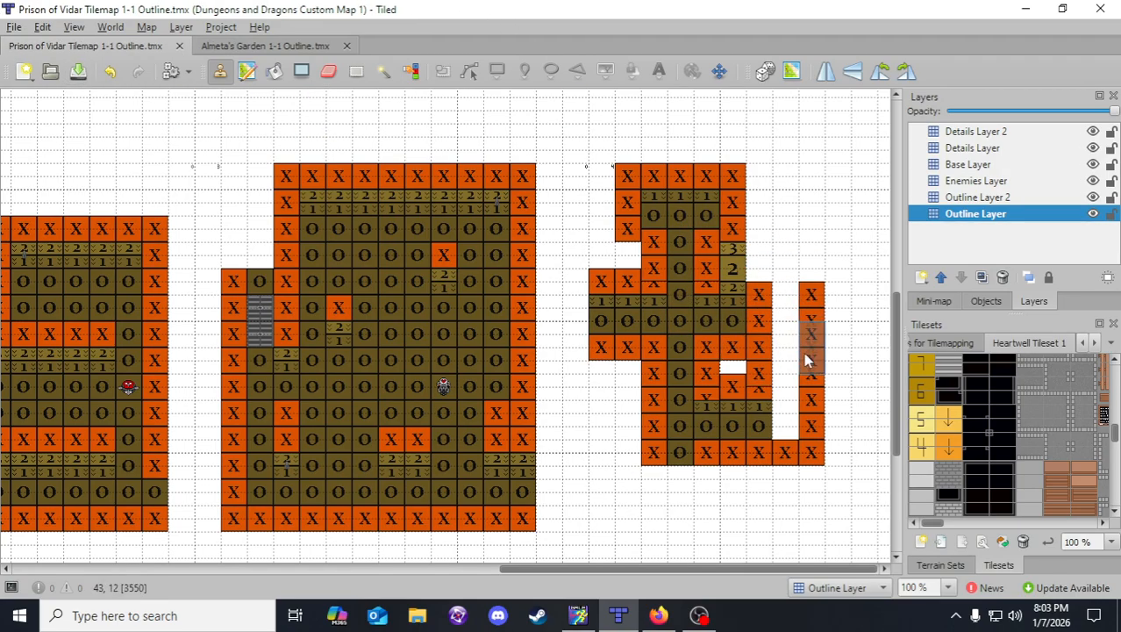
- Copy the Spot Light Spawn tile from the legend and place it on Outline Layer 2 above area 04's side corridor wall
{"action": "left_click_drag", "start_coordinate": [654, 567], "coordinate": [487, 560]}
{"action": "scroll", "coordinate": [427, 475], "scroll_direction": "up", "scroll_amount": 3}
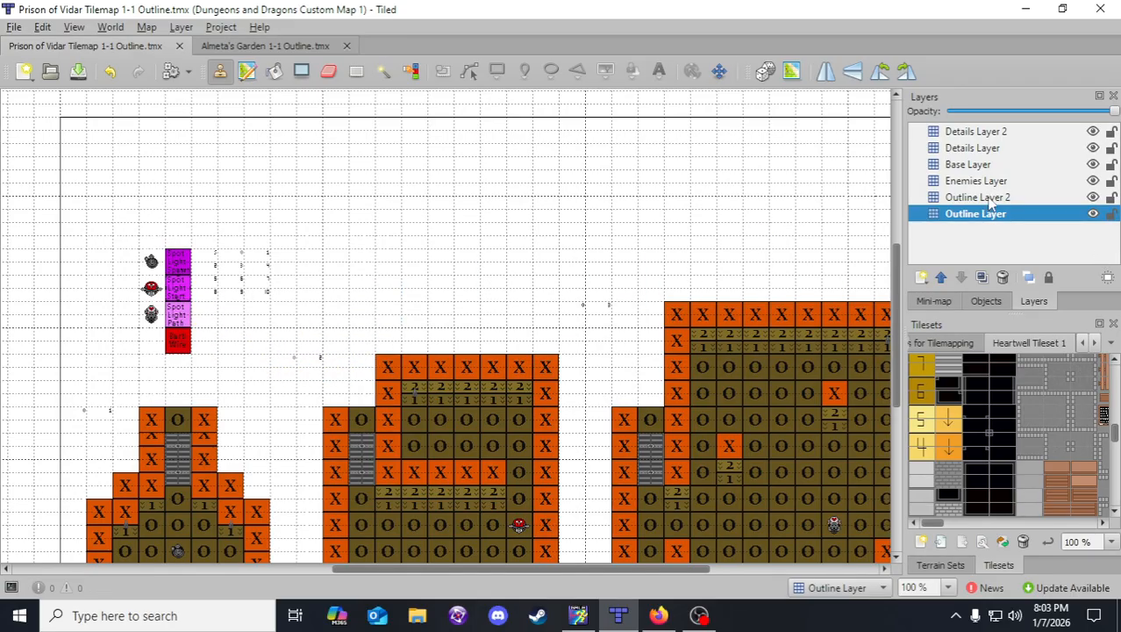
{"action": "left_click", "coordinate": [991, 201]}
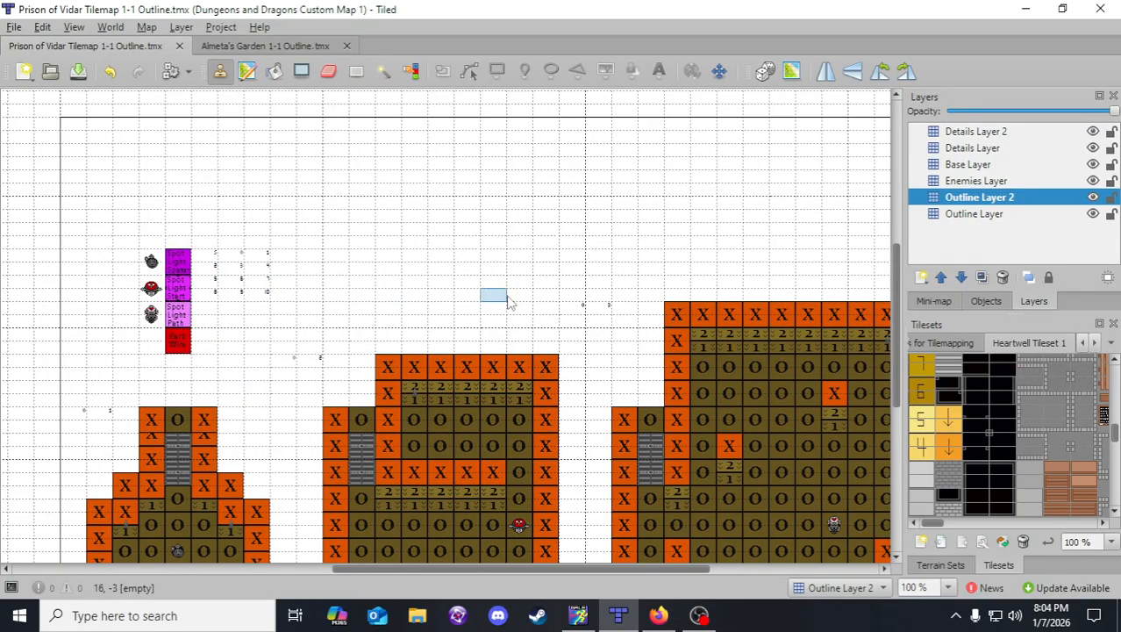
{"action": "left_click", "coordinate": [1015, 216]}
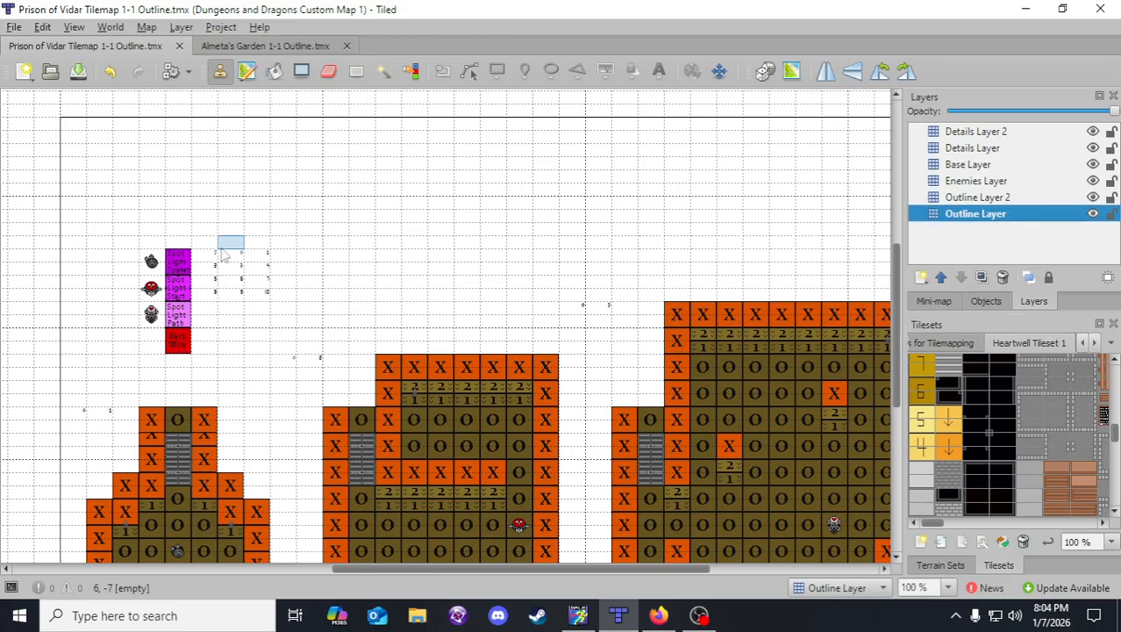
{"action": "right_click", "coordinate": [179, 260]}
{"action": "left_click", "coordinate": [996, 198]}
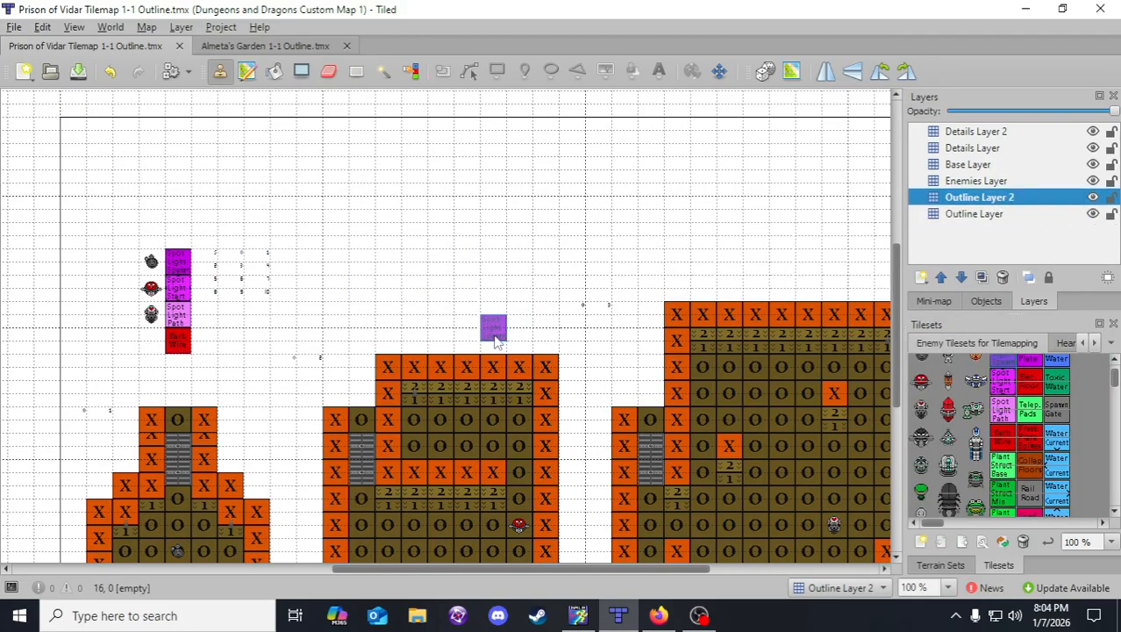
{"action": "left_click_drag", "start_coordinate": [484, 569], "coordinate": [739, 595]}
{"action": "scroll", "coordinate": [626, 426], "scroll_direction": "down", "scroll_amount": 3}
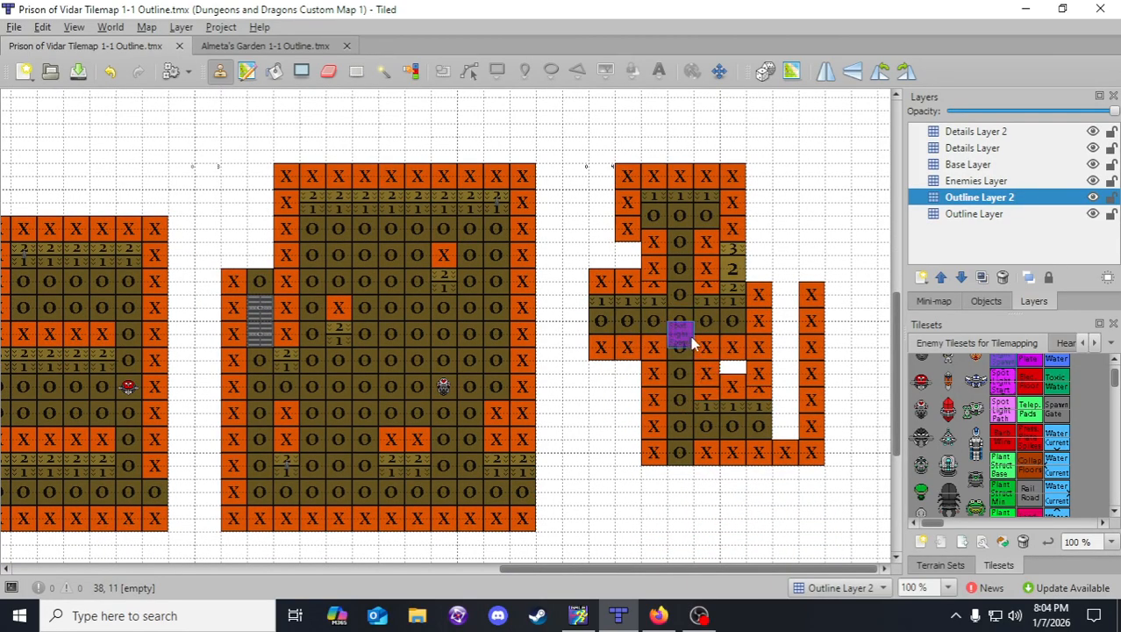
{"action": "left_click", "coordinate": [634, 267]}
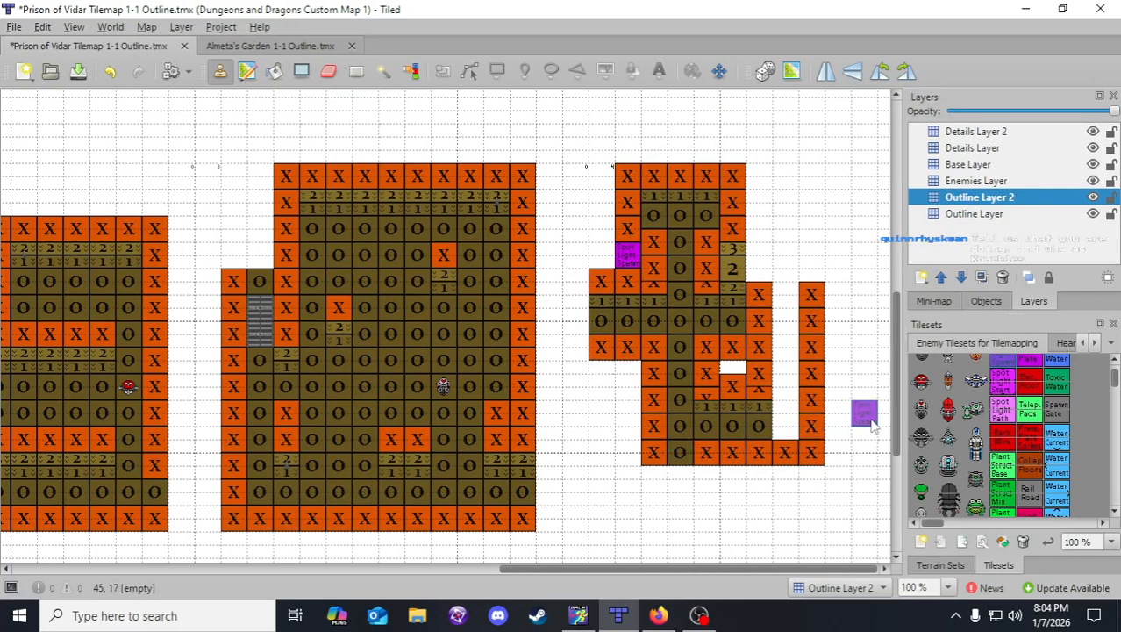
- Place a Spot Light Start tile in the vertical corridor just below the 0 row, return to Outline Layer, and save
{"action": "left_click", "coordinate": [1001, 383]}
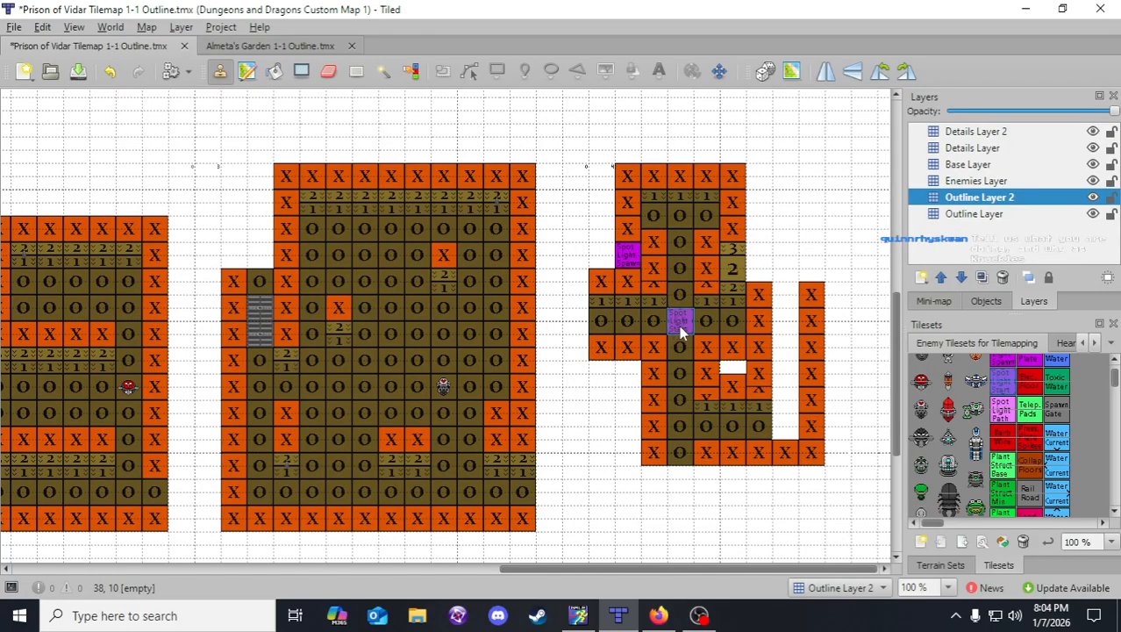
{"action": "left_click", "coordinate": [674, 358]}
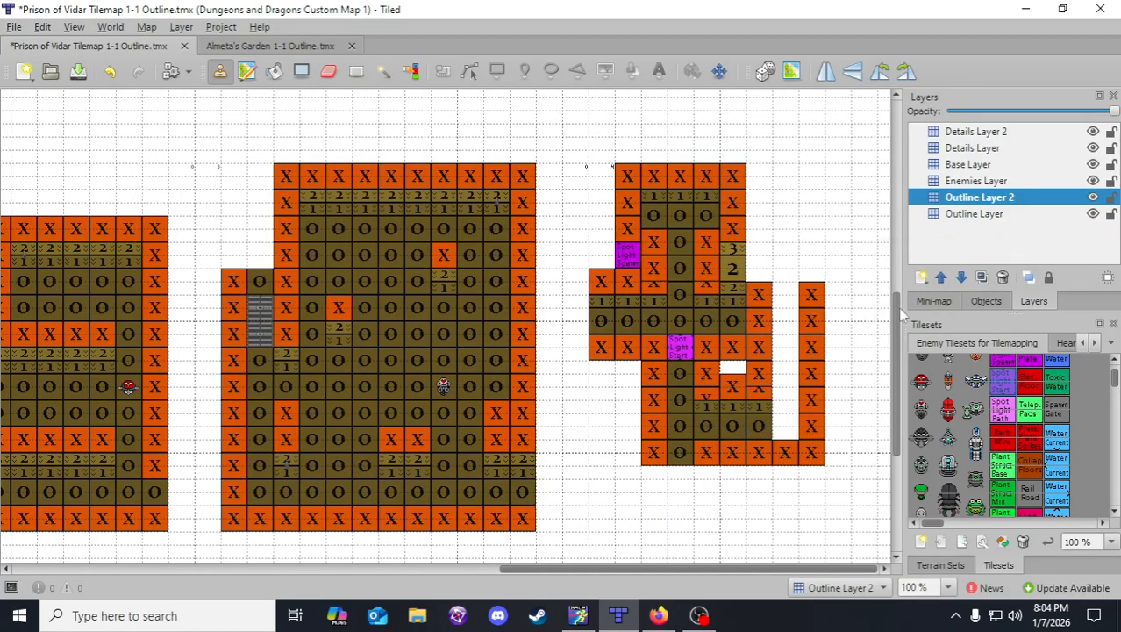
{"action": "left_click", "coordinate": [975, 214]}
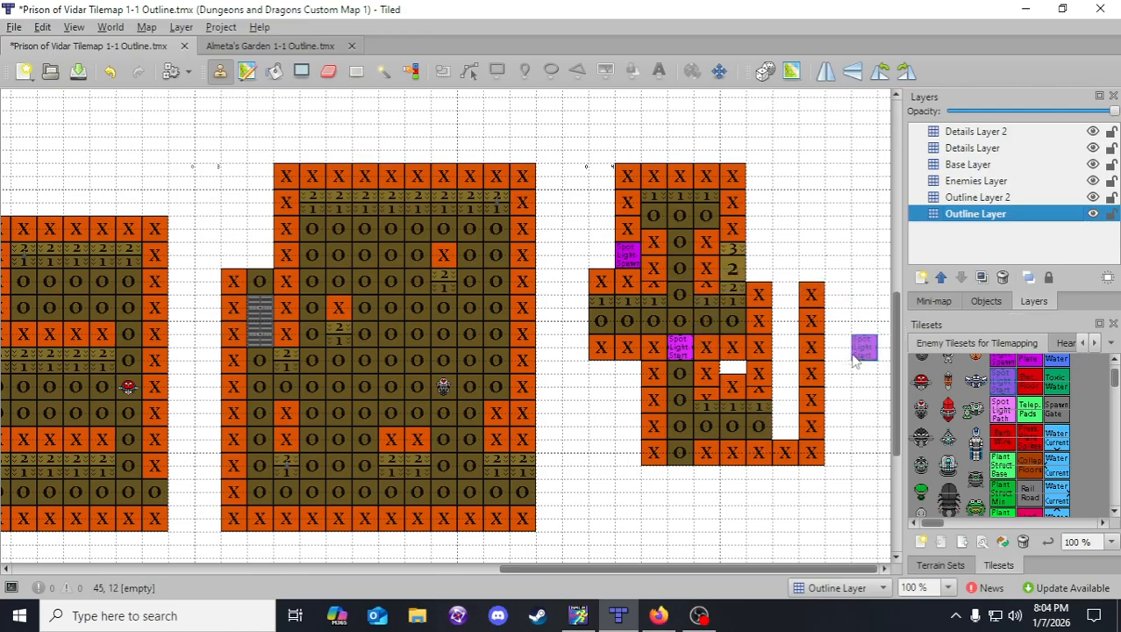
{"action": "left_click", "coordinate": [1064, 343]}
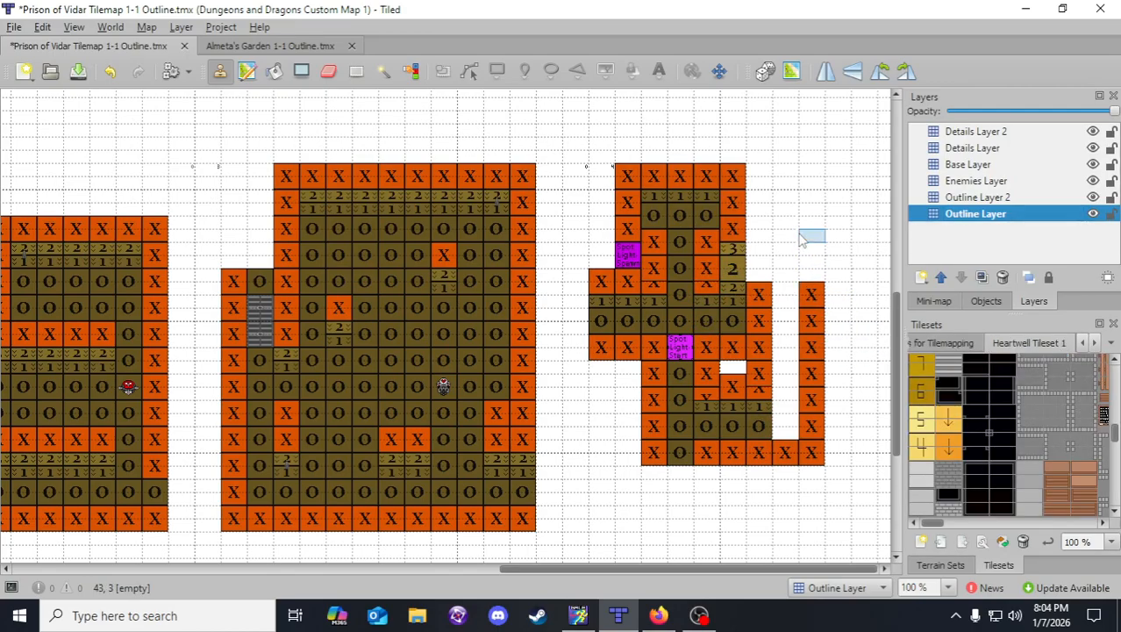
{"action": "left_click", "coordinate": [78, 72]}
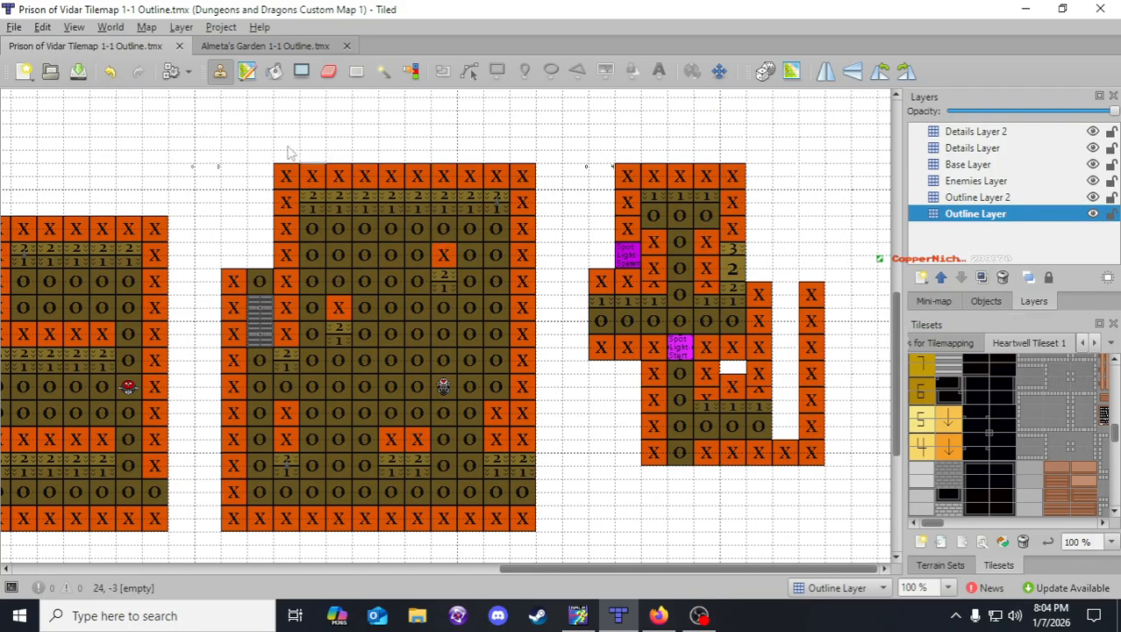
- Extend the full 2 tile two tiles to the right over the empty shaft, and save the map
{"action": "right_click", "coordinate": [732, 267]}
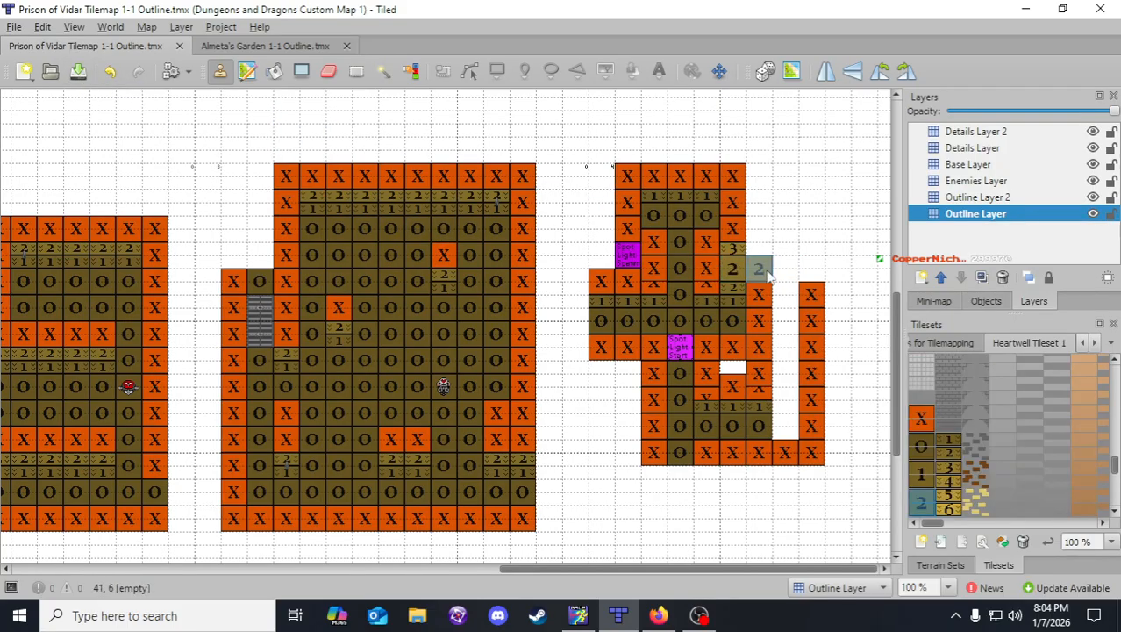
{"action": "left_click", "coordinate": [765, 274]}
{"action": "left_click", "coordinate": [789, 274]}
{"action": "left_click", "coordinate": [50, 73]}
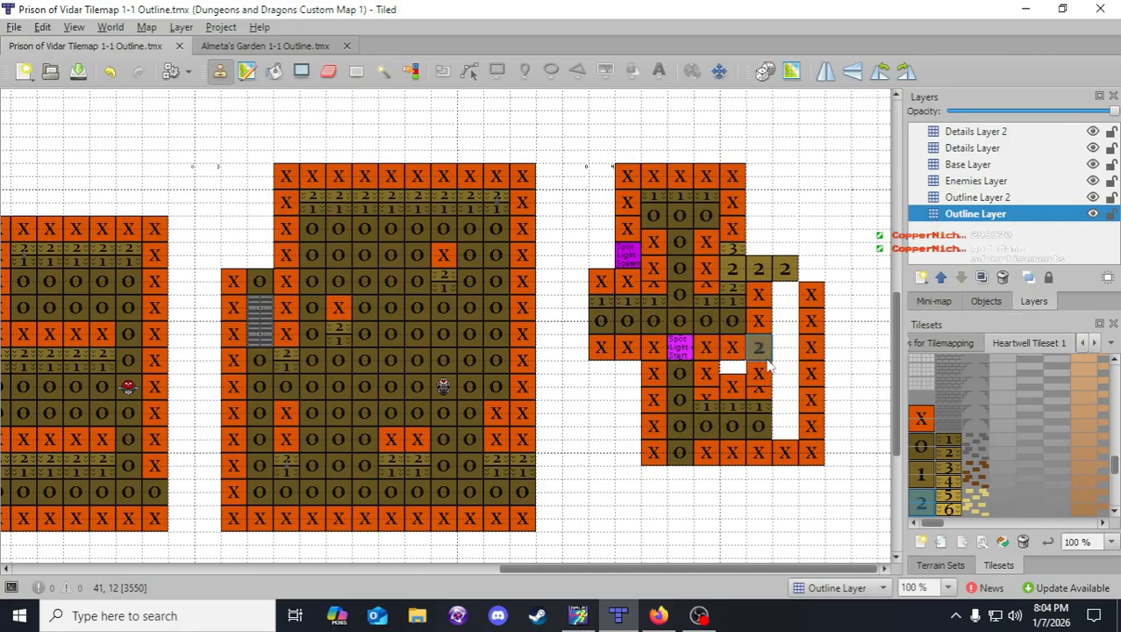
- Copy area 01's slat tile on Outline Layer 2 and place one each in area 04's side corridor and upper vertical corridor
{"action": "left_click_drag", "start_coordinate": [585, 566], "coordinate": [561, 539]}
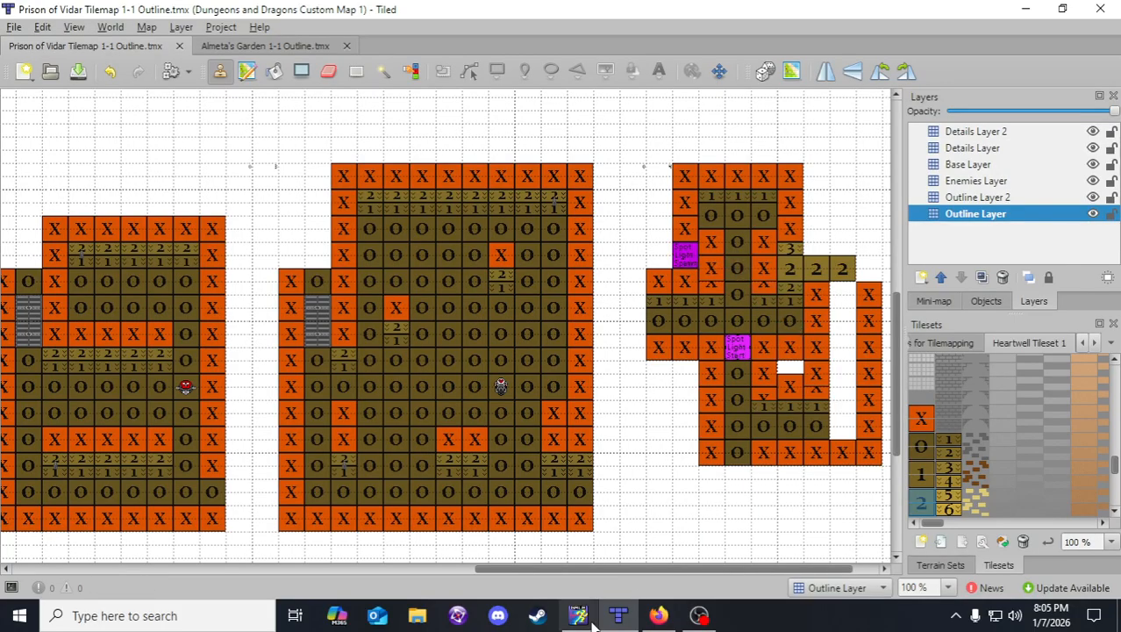
{"action": "left_click_drag", "start_coordinate": [638, 570], "coordinate": [518, 571]}
{"action": "right_click", "coordinate": [123, 311]}
{"action": "left_click", "coordinate": [1001, 198]}
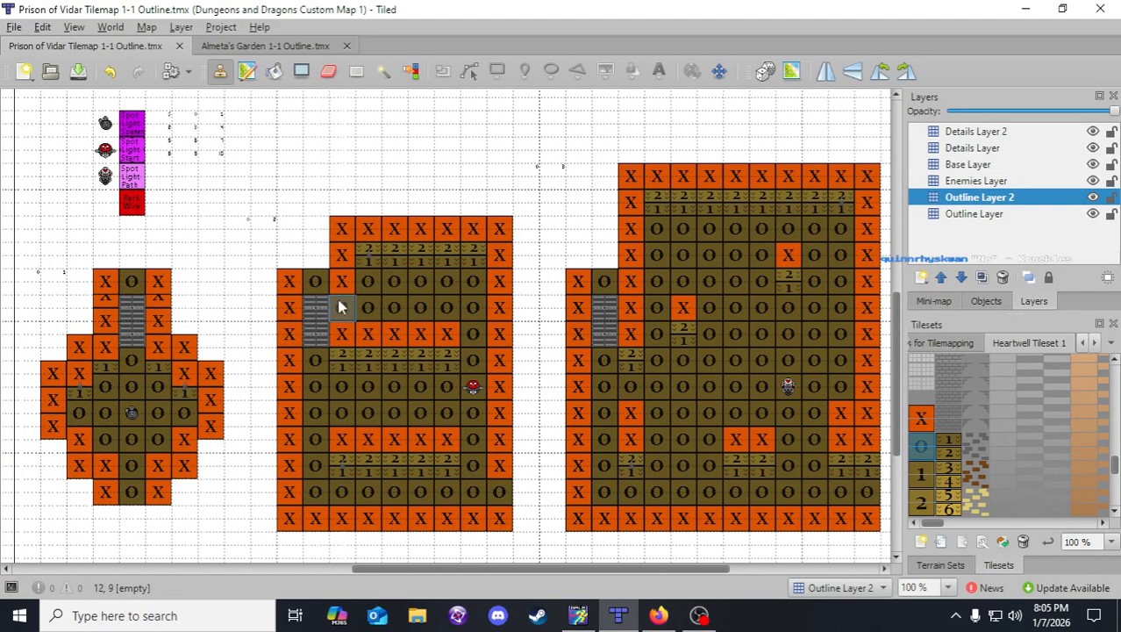
{"action": "right_click", "coordinate": [140, 312]}
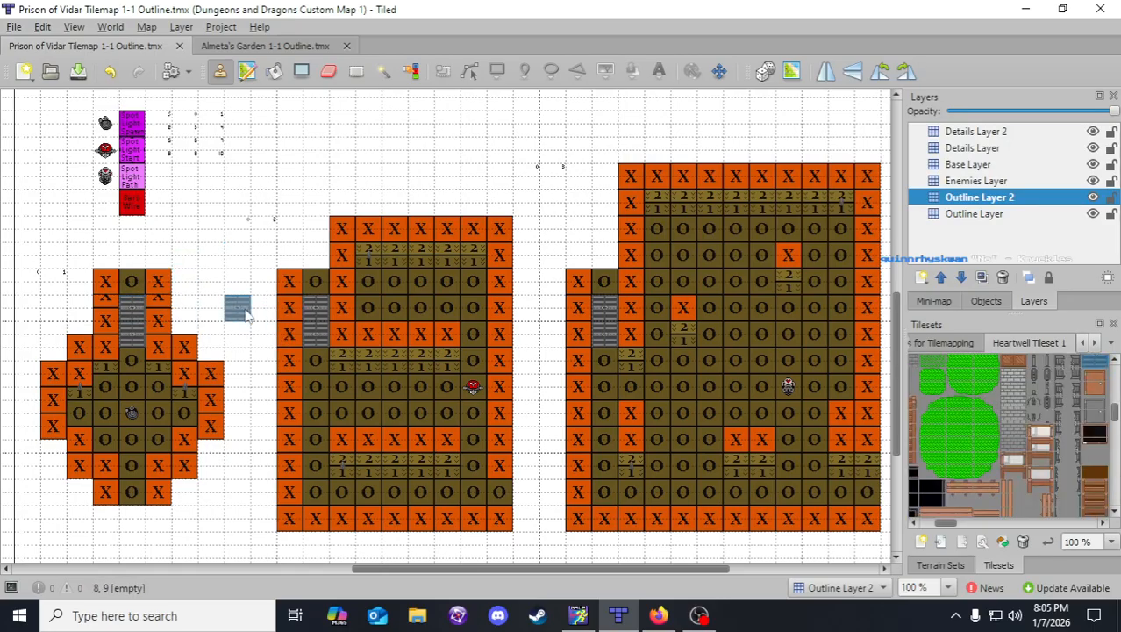
{"action": "left_click_drag", "start_coordinate": [420, 571], "coordinate": [590, 572]}
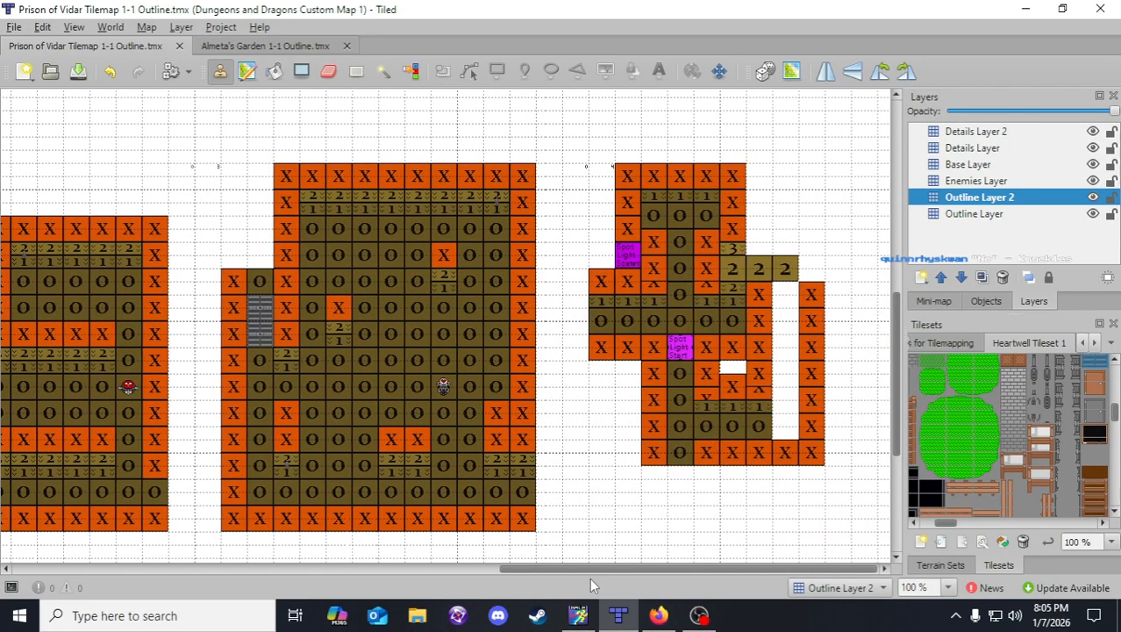
{"action": "left_click", "coordinate": [629, 322]}
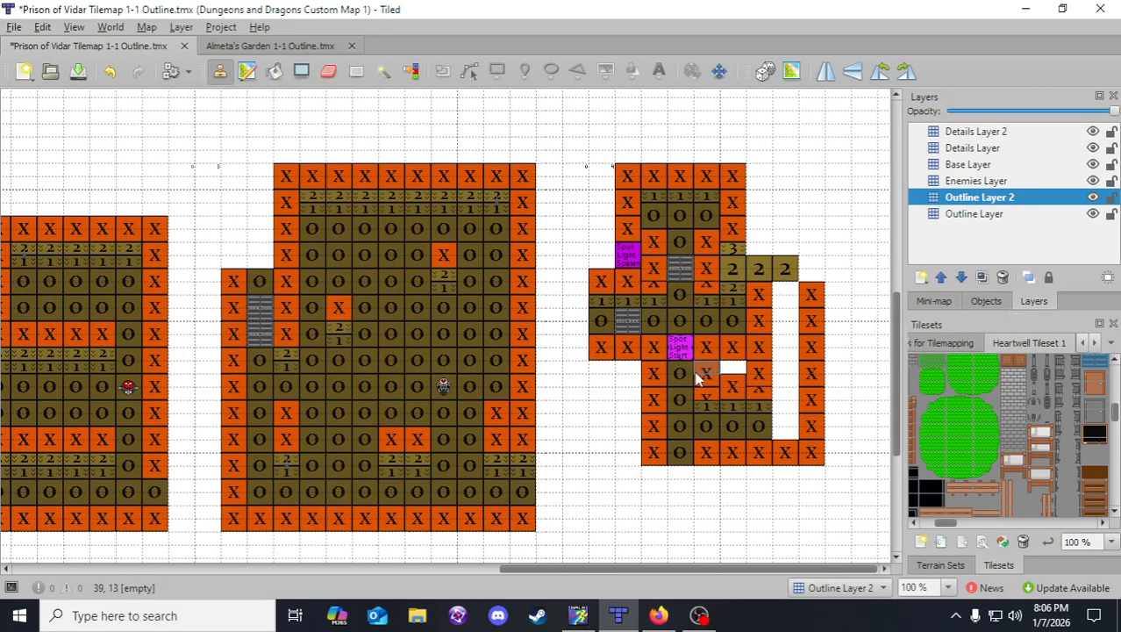
- Add two 0 floor tiles at the shaft's base on Outline Layer, and a slat tile directly above them on Outline Layer 2
{"action": "left_click_drag", "start_coordinate": [586, 573], "coordinate": [435, 566]}
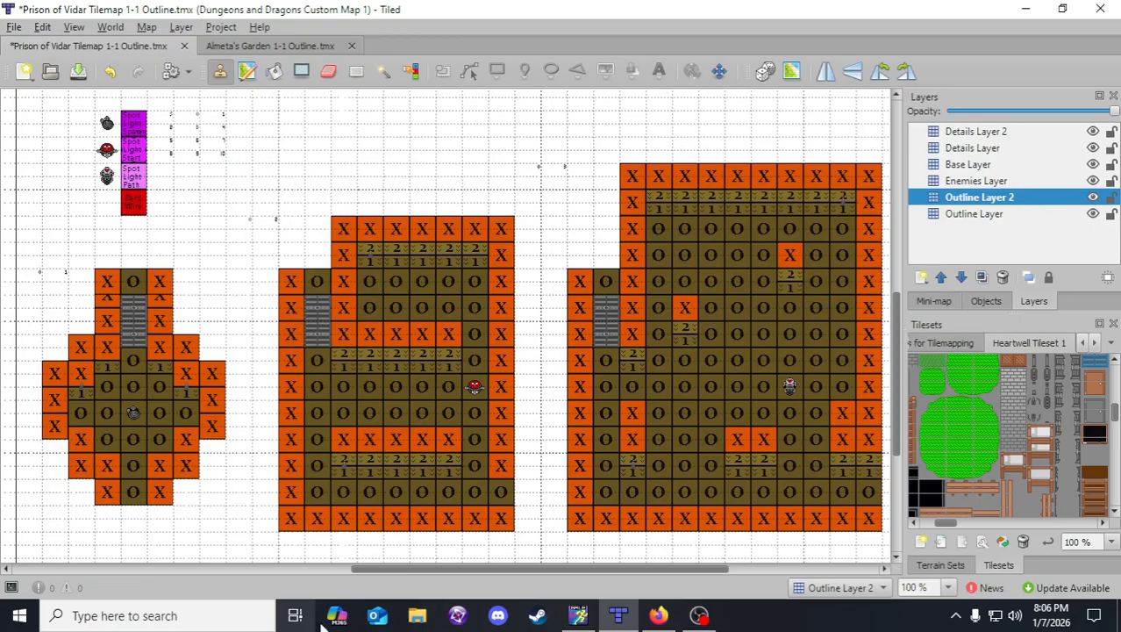
{"action": "left_click_drag", "start_coordinate": [396, 568], "coordinate": [633, 568]}
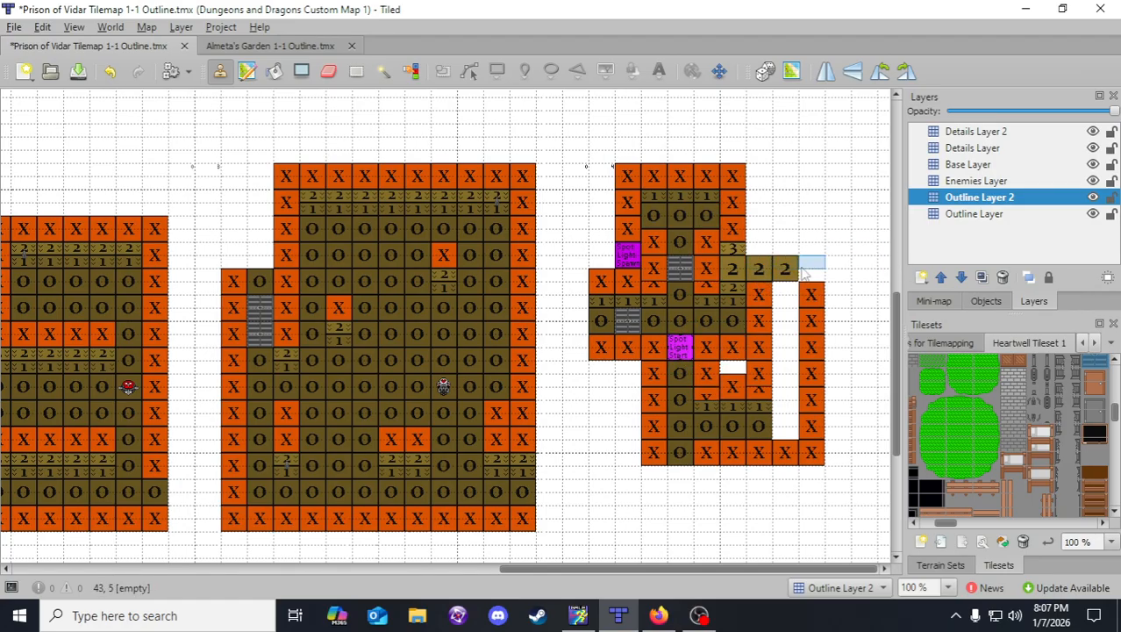
{"action": "left_click", "coordinate": [970, 214]}
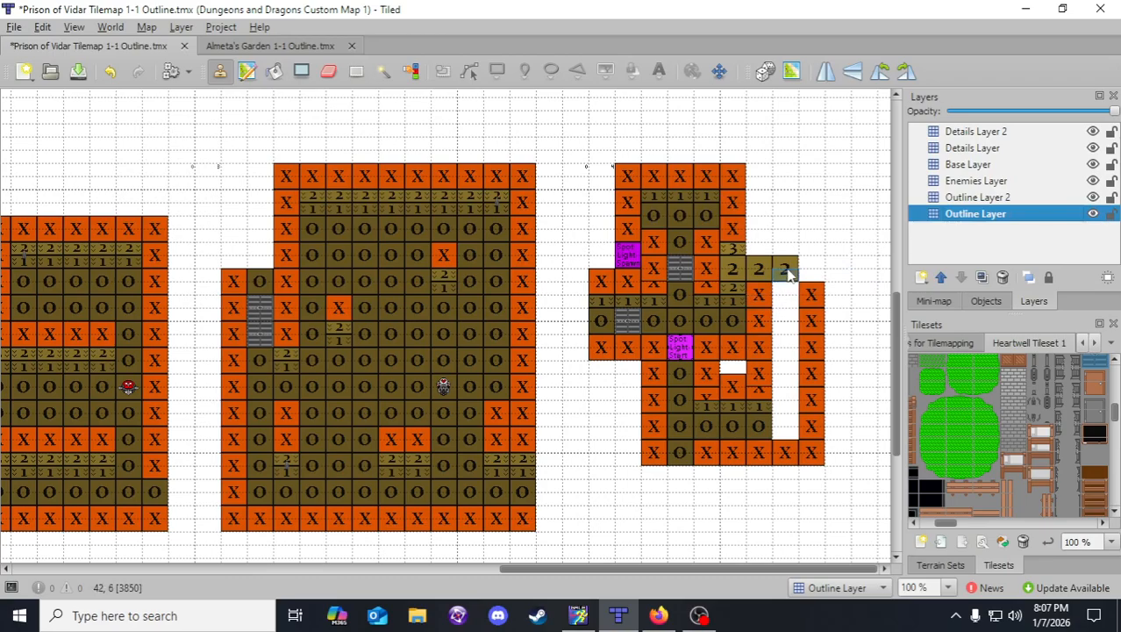
{"action": "right_click", "coordinate": [760, 426]}
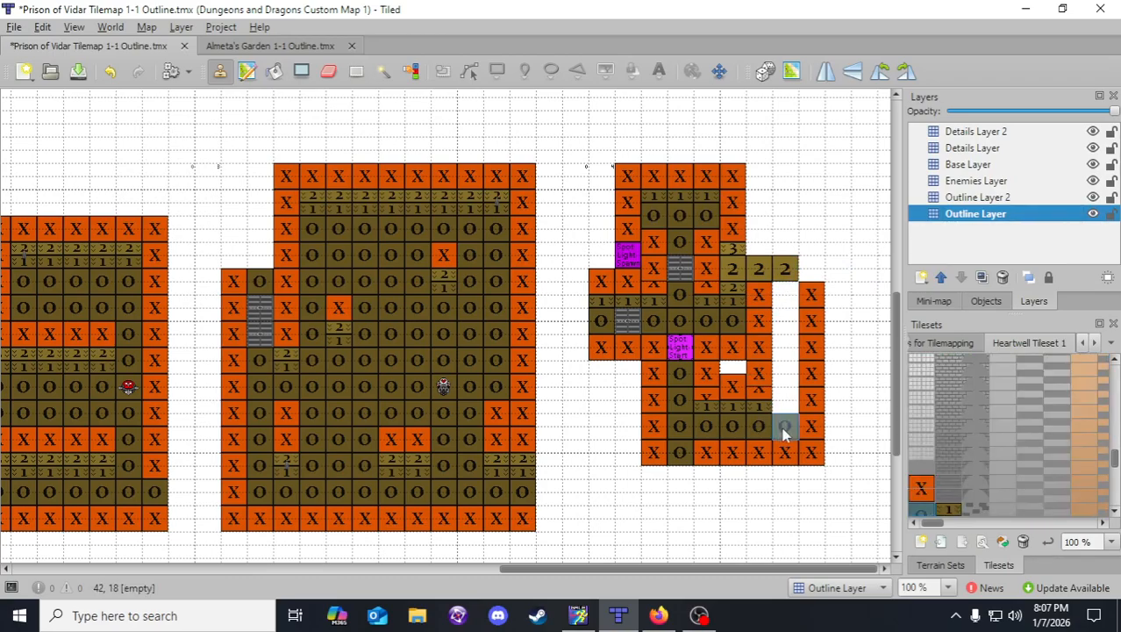
{"action": "left_click", "coordinate": [785, 430]}
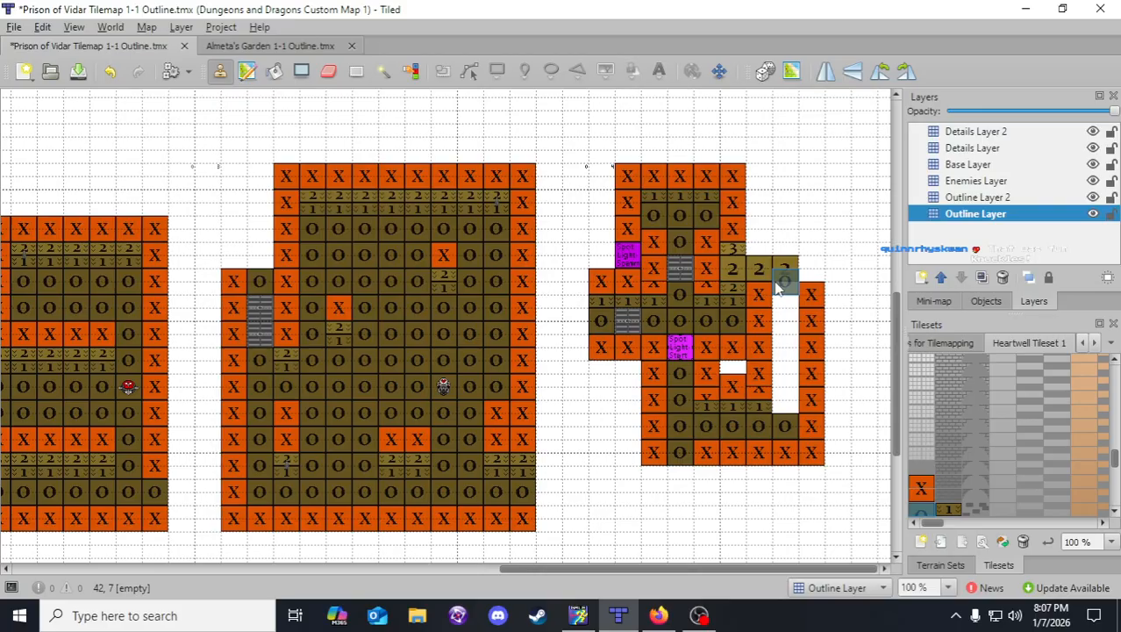
{"action": "left_click", "coordinate": [784, 411]}
{"action": "left_click", "coordinate": [993, 198]}
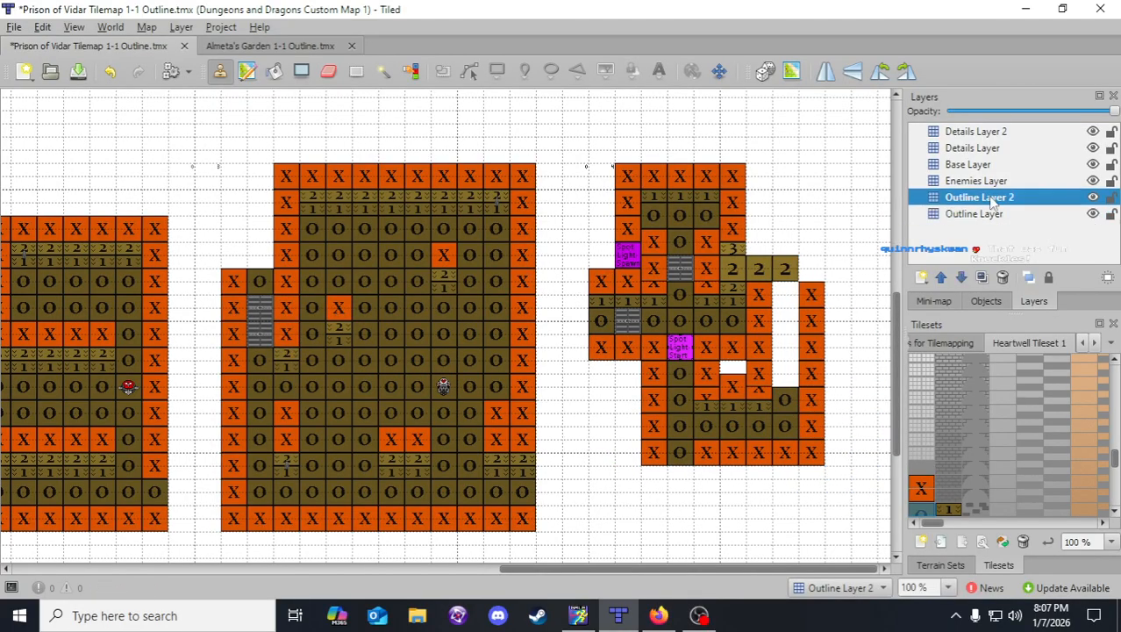
{"action": "left_click", "coordinate": [788, 377]}
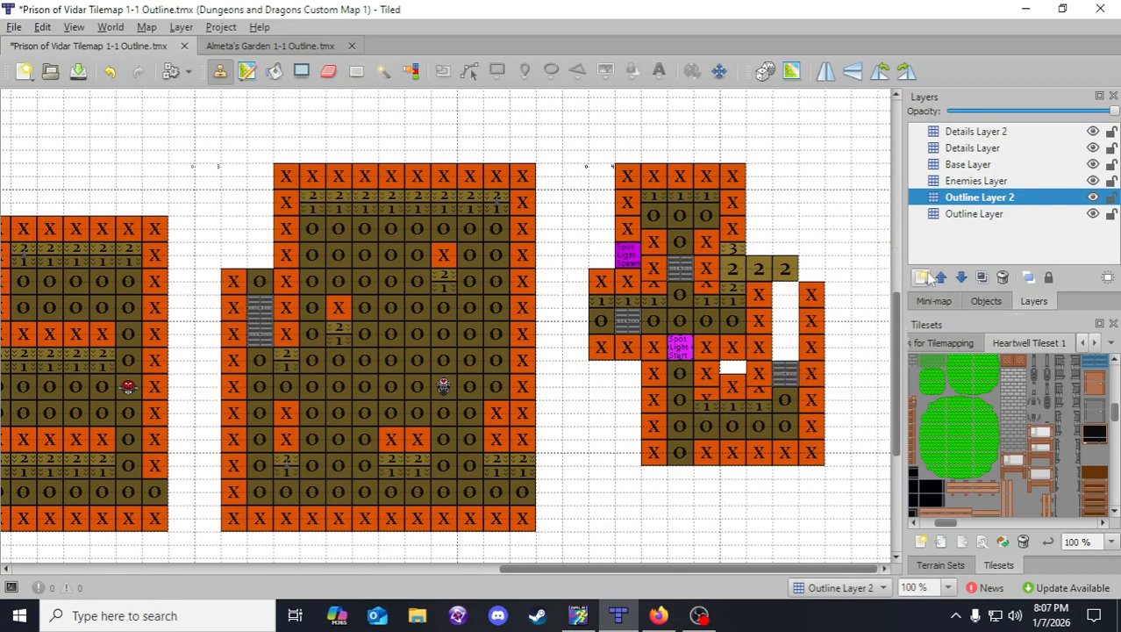
- Fill the rest of the shaft, from the slat up to the 2 row, with three light grey striped tiles on Outline Layer
{"action": "left_click", "coordinate": [974, 213]}
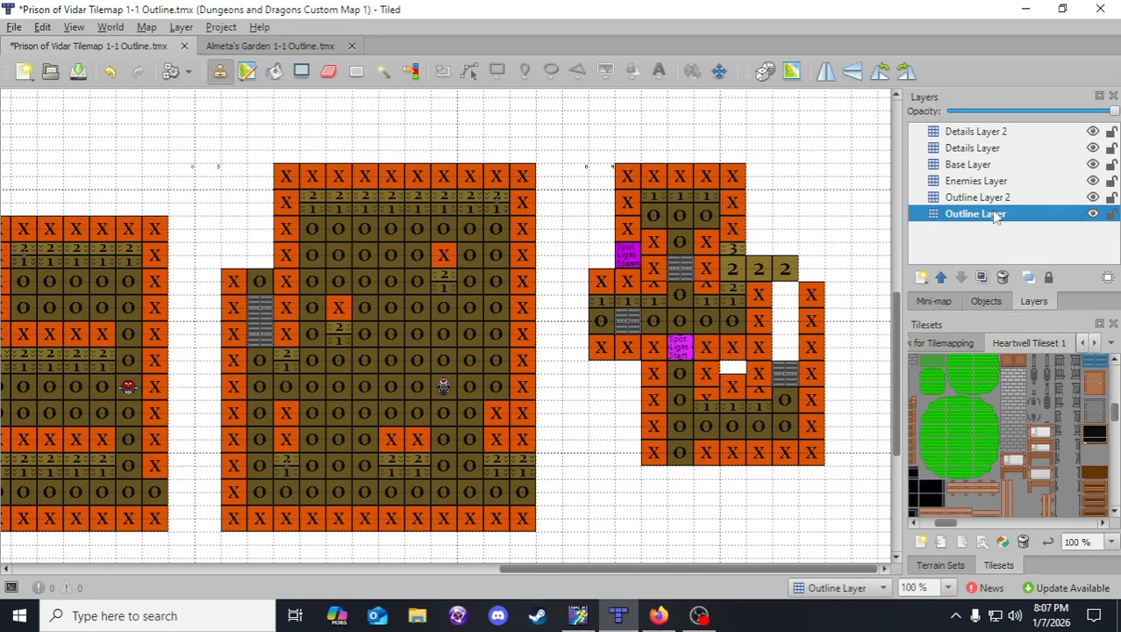
{"action": "right_click", "coordinate": [786, 401]}
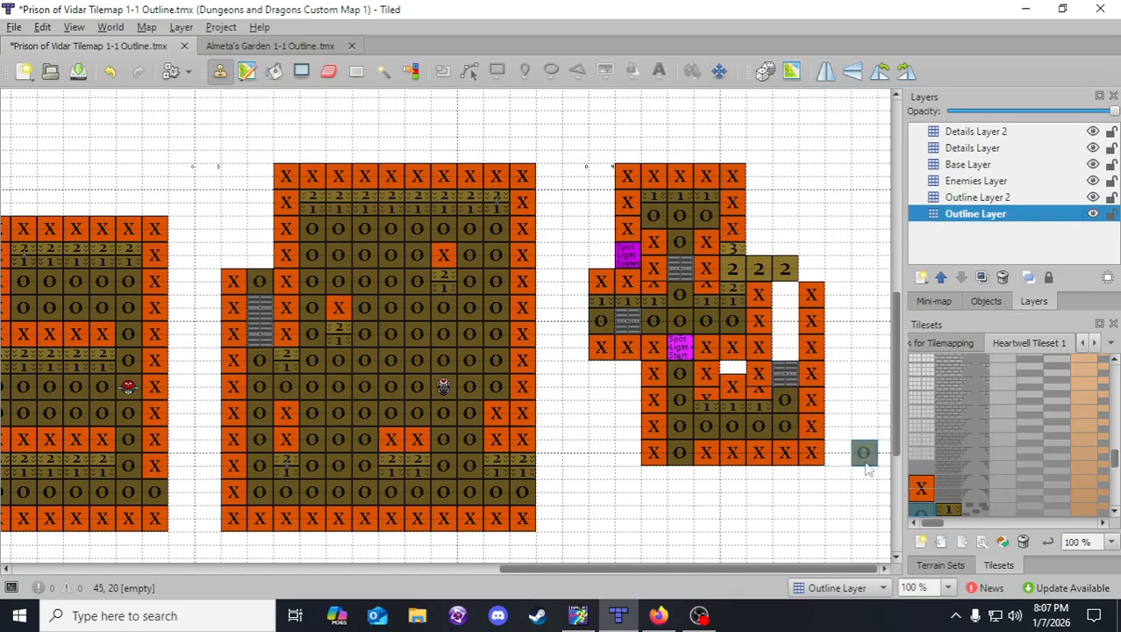
{"action": "scroll", "coordinate": [981, 453], "scroll_direction": "down", "scroll_amount": 2}
{"action": "scroll", "coordinate": [1009, 471], "scroll_direction": "down", "scroll_amount": 6}
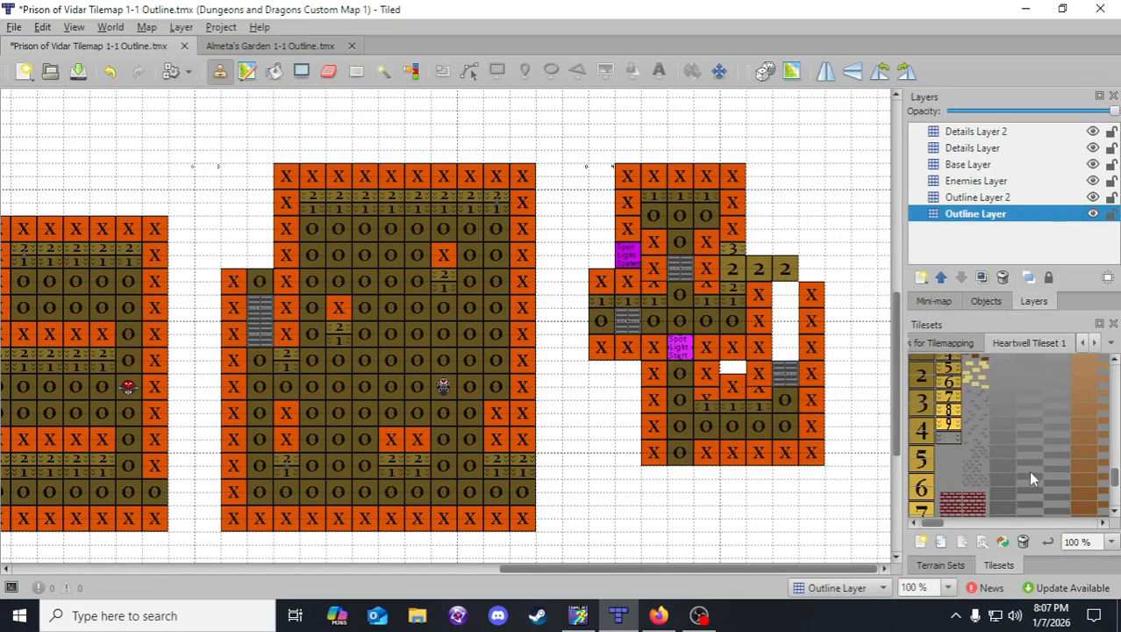
{"action": "scroll", "coordinate": [1022, 467], "scroll_direction": "down", "scroll_amount": 3}
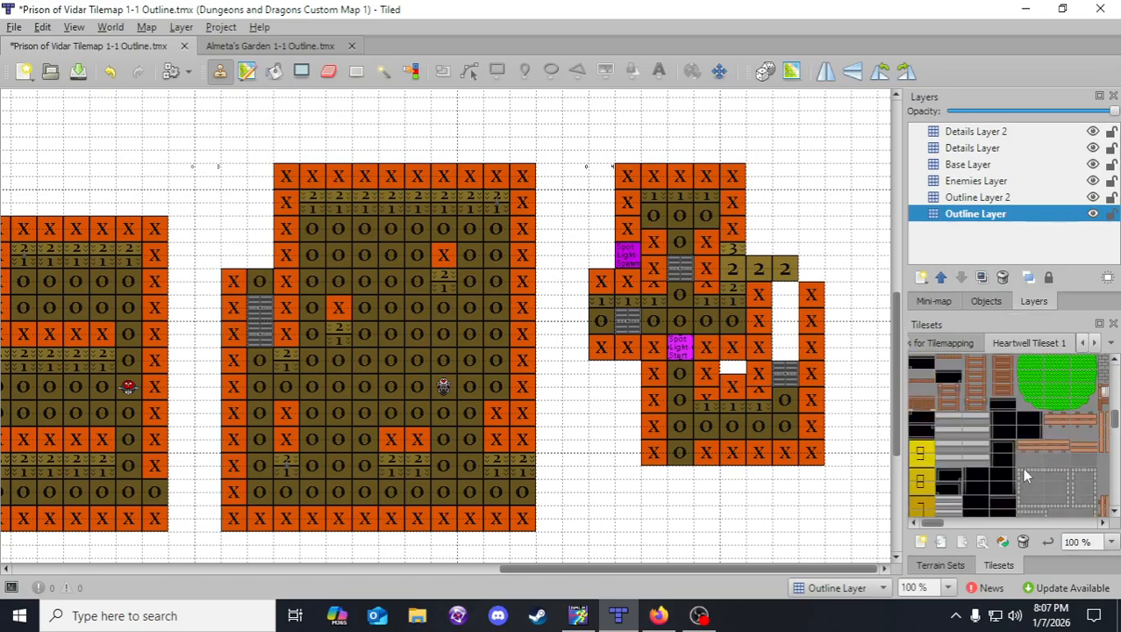
{"action": "scroll", "coordinate": [1009, 473], "scroll_direction": "up", "scroll_amount": 5}
{"action": "left_click", "coordinate": [947, 410]}
{"action": "left_click_drag", "start_coordinate": [786, 358], "coordinate": [788, 309]}
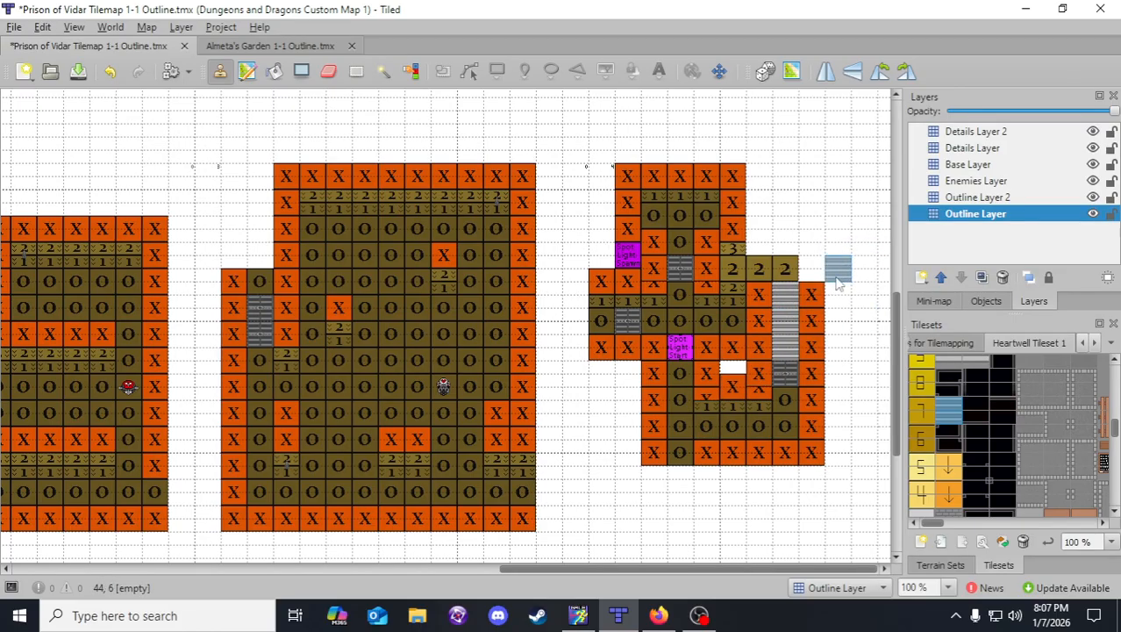
- Copy area 04's X-over-3 wall column beside the 2 row and place it above the next two 2 tiles
{"action": "right_click", "coordinate": [734, 232]}
{"action": "left_click", "coordinate": [757, 233]}
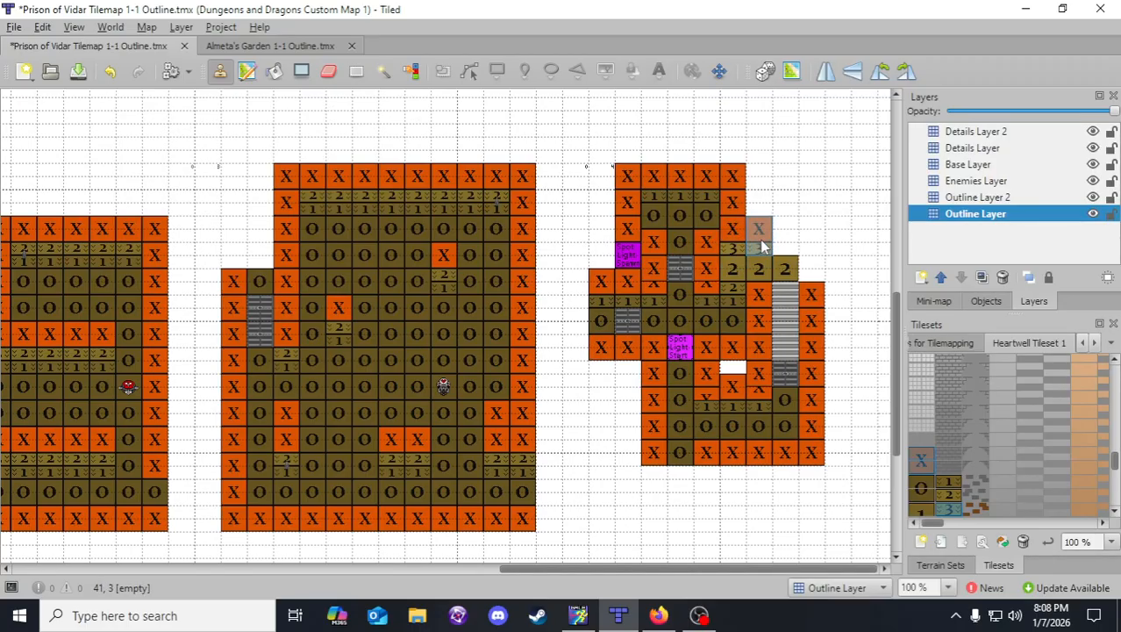
{"action": "left_click", "coordinate": [784, 246]}
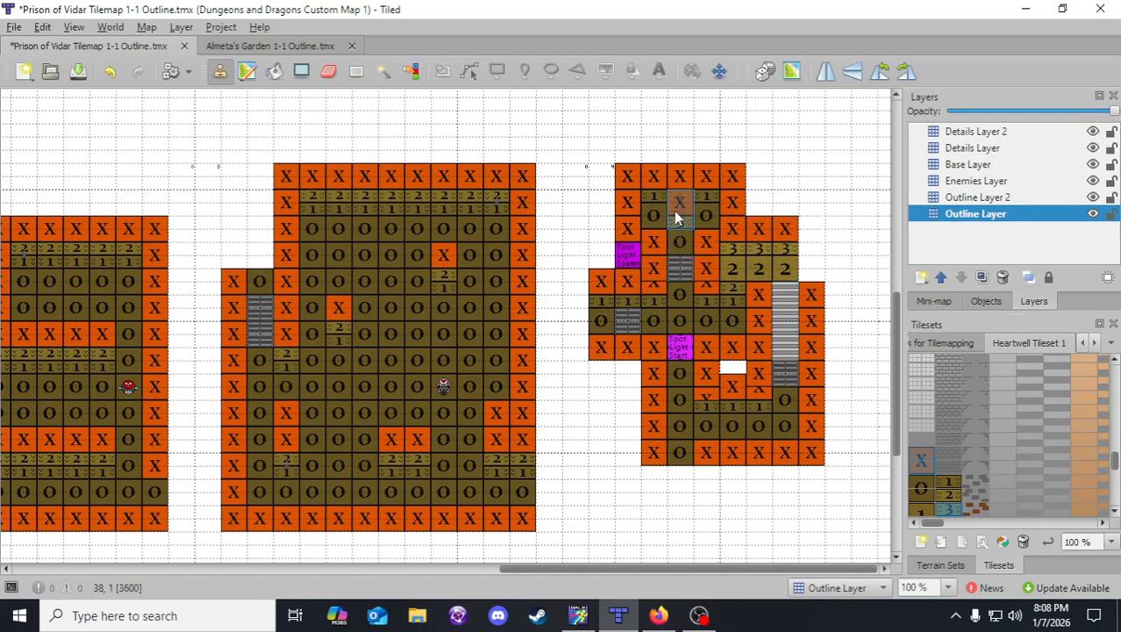
- Extend area 04's 2 row one tile to the right, cap it with the X-over-3 wall column, and save the map
{"action": "right_click", "coordinate": [849, 225]}
{"action": "right_click", "coordinate": [787, 272]}
{"action": "left_click", "coordinate": [809, 269]}
{"action": "right_click_drag", "start_coordinate": [788, 247], "coordinate": [788, 248]}
{"action": "left_click", "coordinate": [809, 241]}
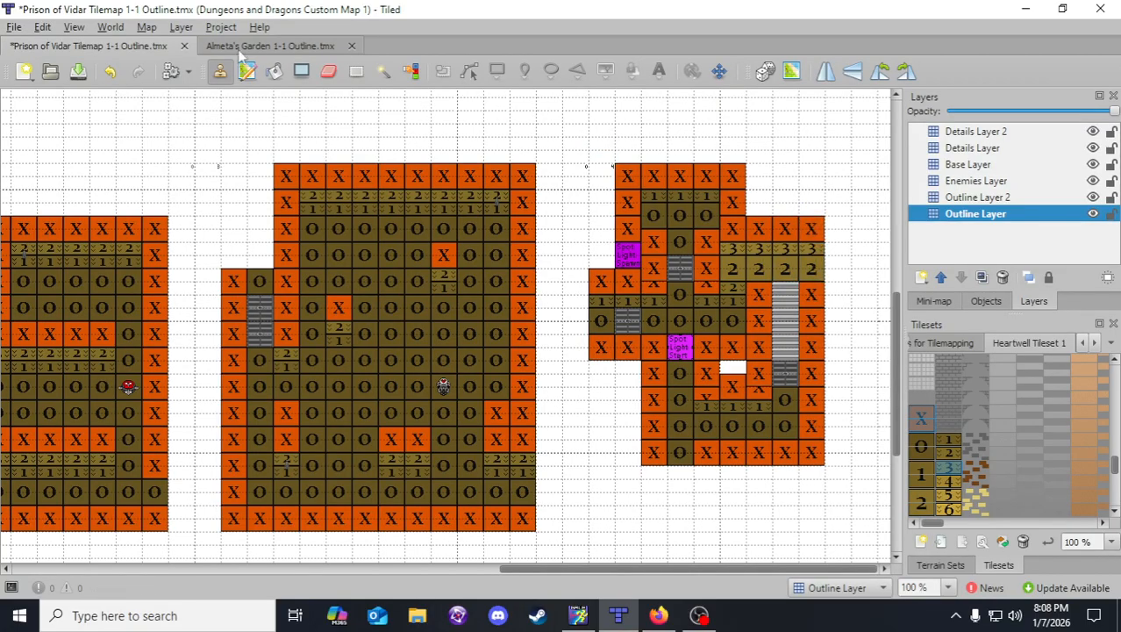
{"action": "left_click", "coordinate": [78, 71]}
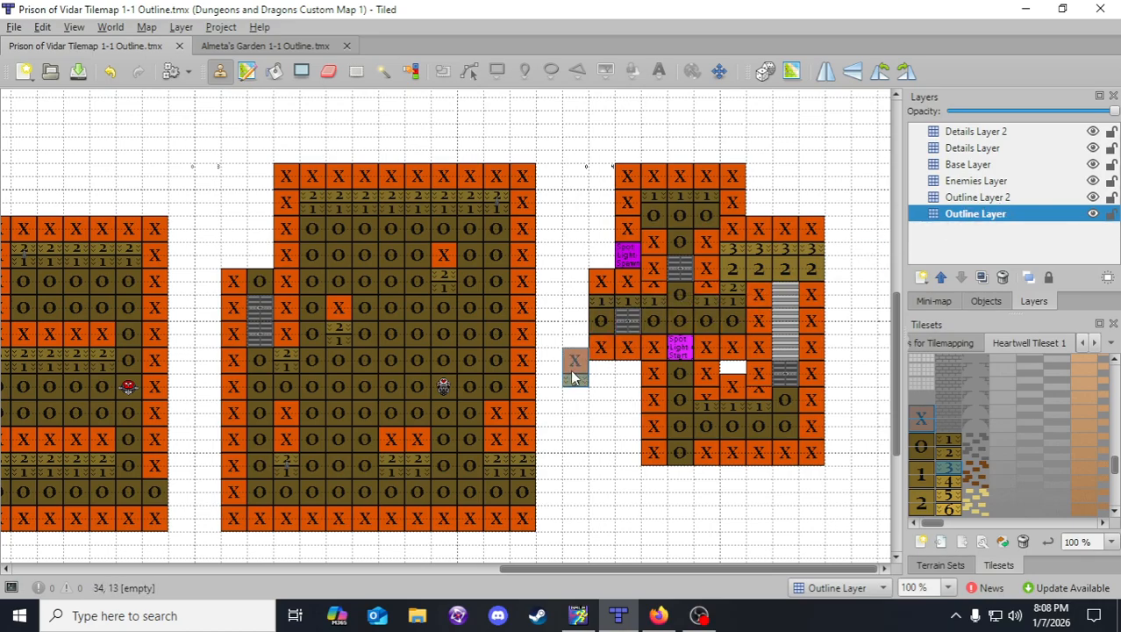
- Copy the small fixture tile on area 03's upper wall on Outline Layer 2, place it on the 3 wall above area 04's striped shaft, and save
{"action": "left_click", "coordinate": [991, 201]}
{"action": "left_click", "coordinate": [987, 217]}
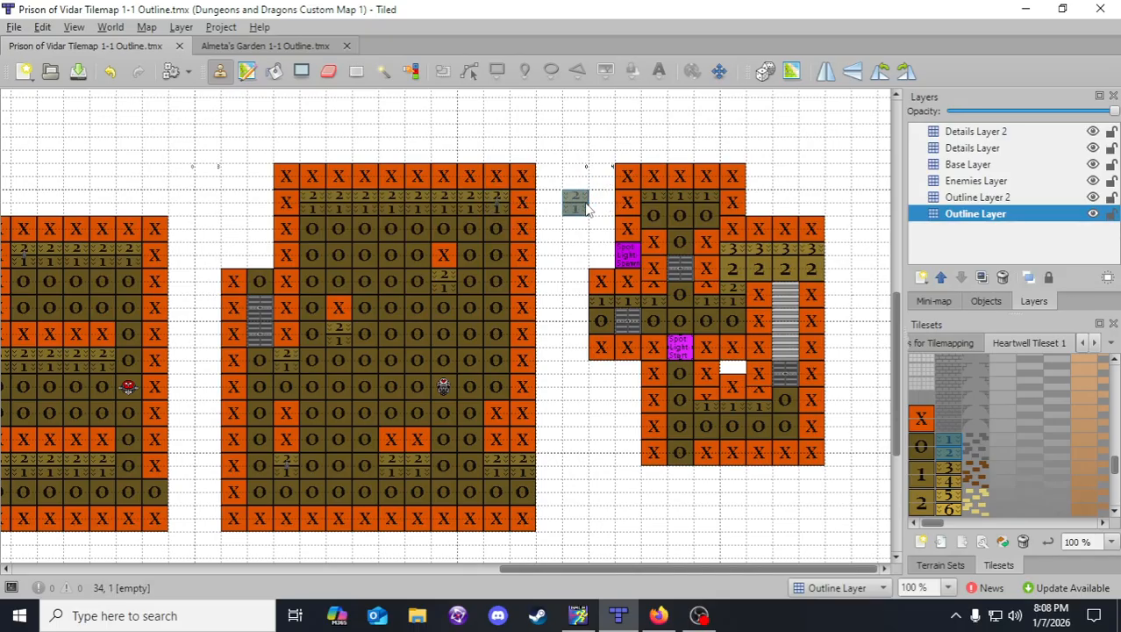
{"action": "left_click", "coordinate": [1011, 198]}
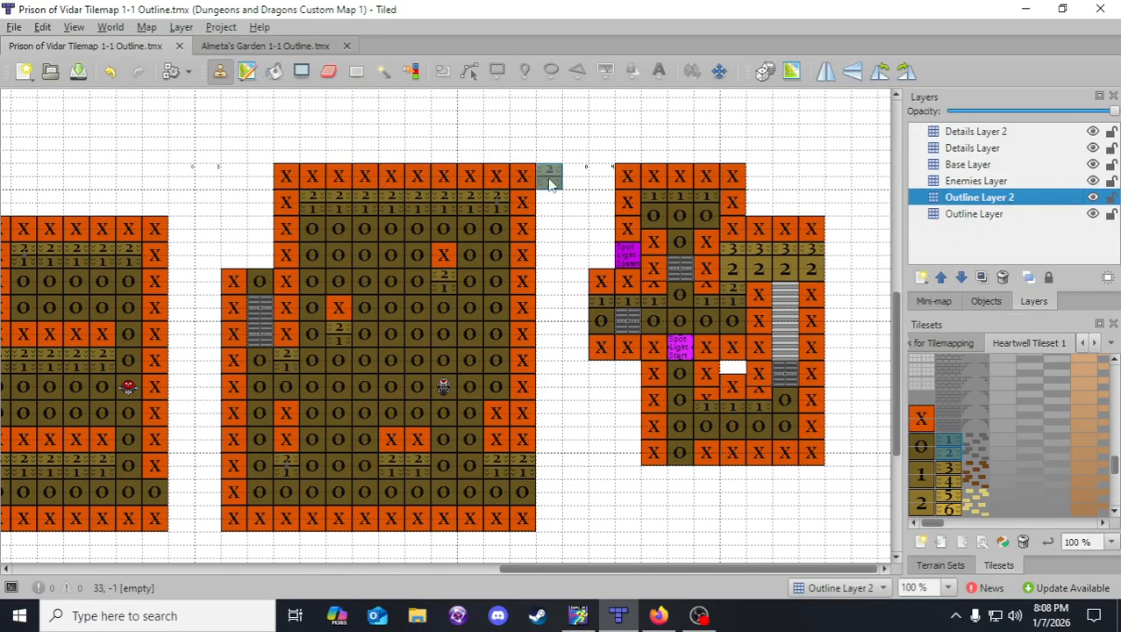
{"action": "right_click", "coordinate": [503, 211]}
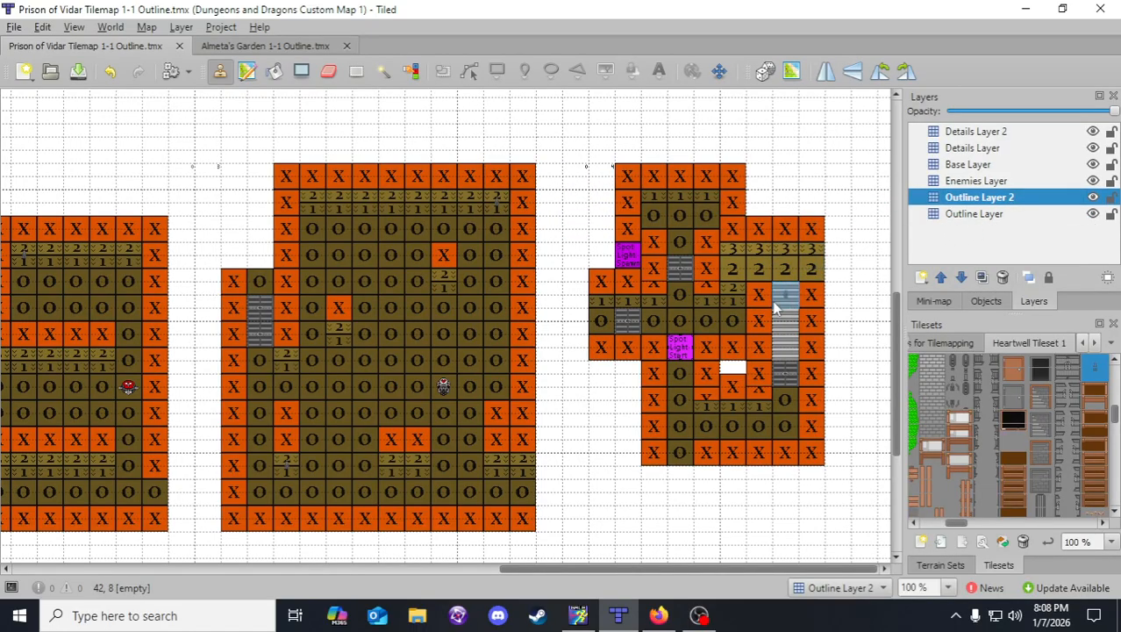
{"action": "left_click", "coordinate": [785, 253]}
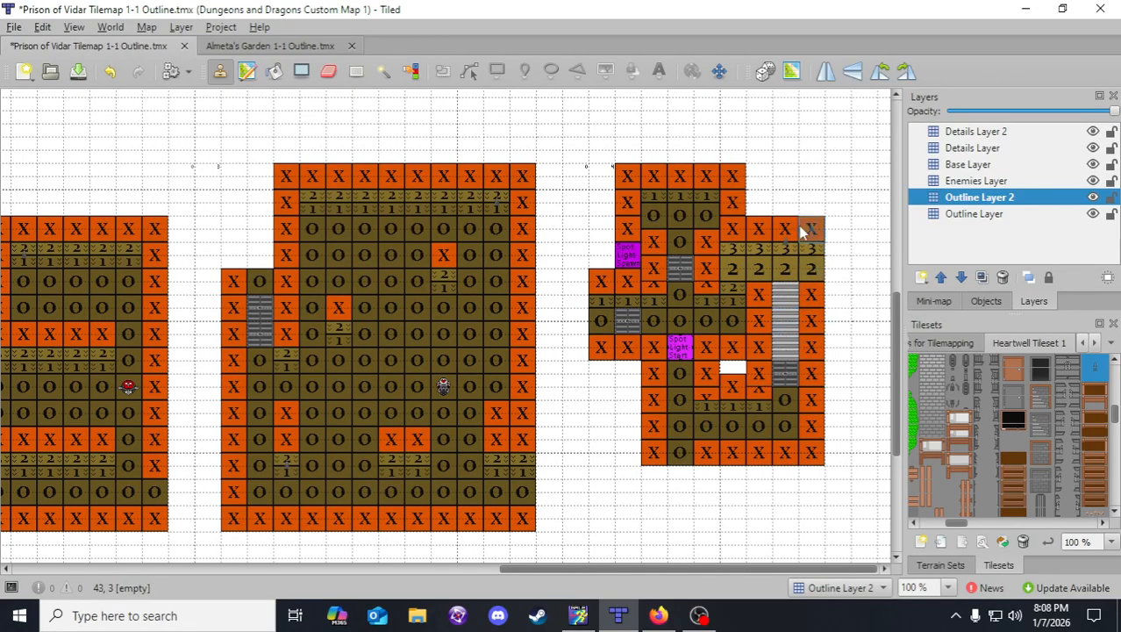
{"action": "left_click", "coordinate": [78, 71]}
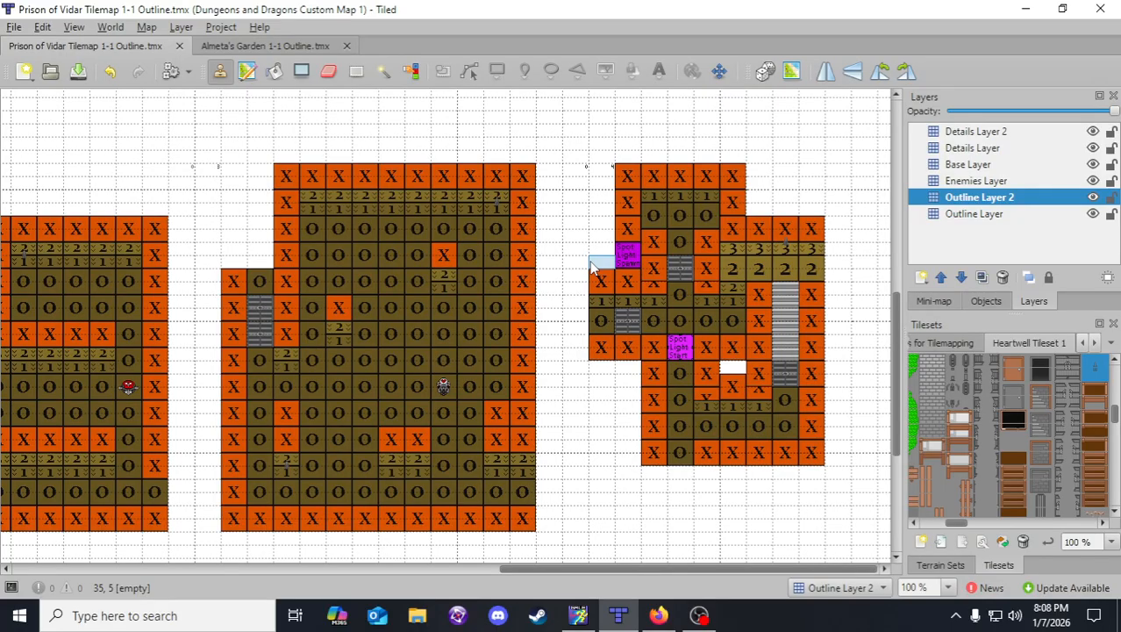
{"action": "left_click", "coordinate": [586, 168]}
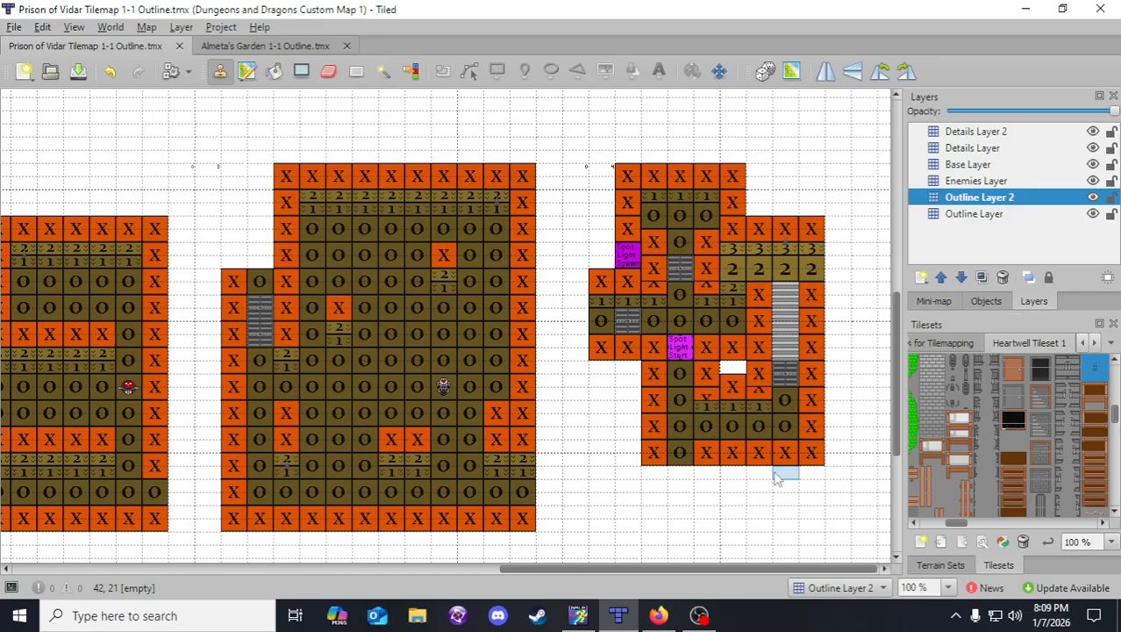
{"action": "left_click_drag", "start_coordinate": [756, 568], "coordinate": [587, 575]}
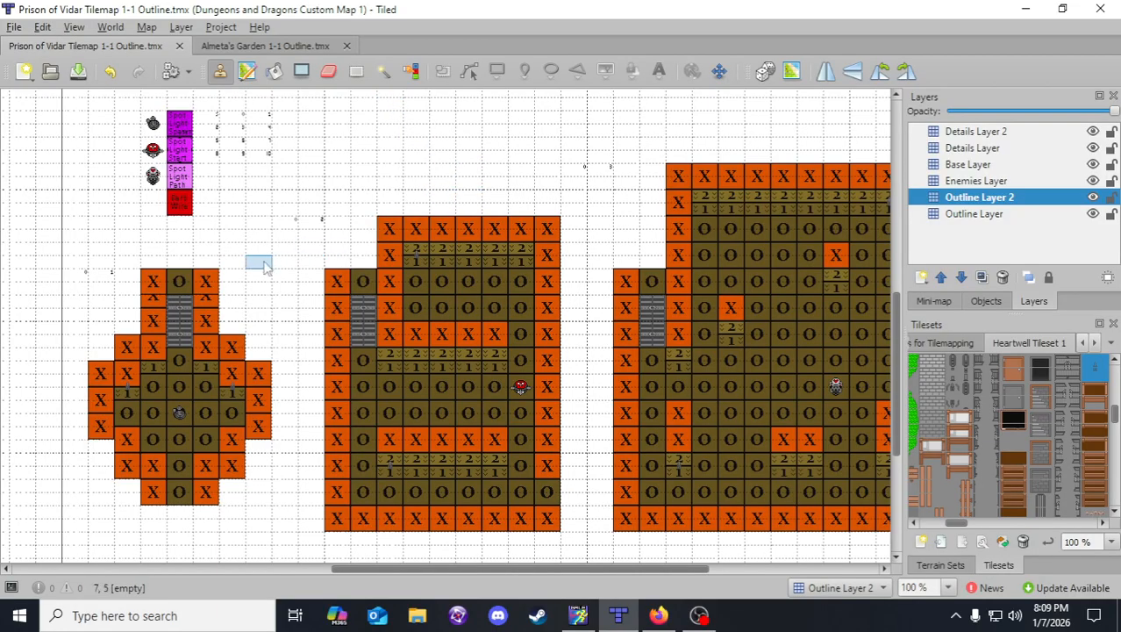
{"action": "right_click_drag", "start_coordinate": [151, 349], "coordinate": [223, 493]}
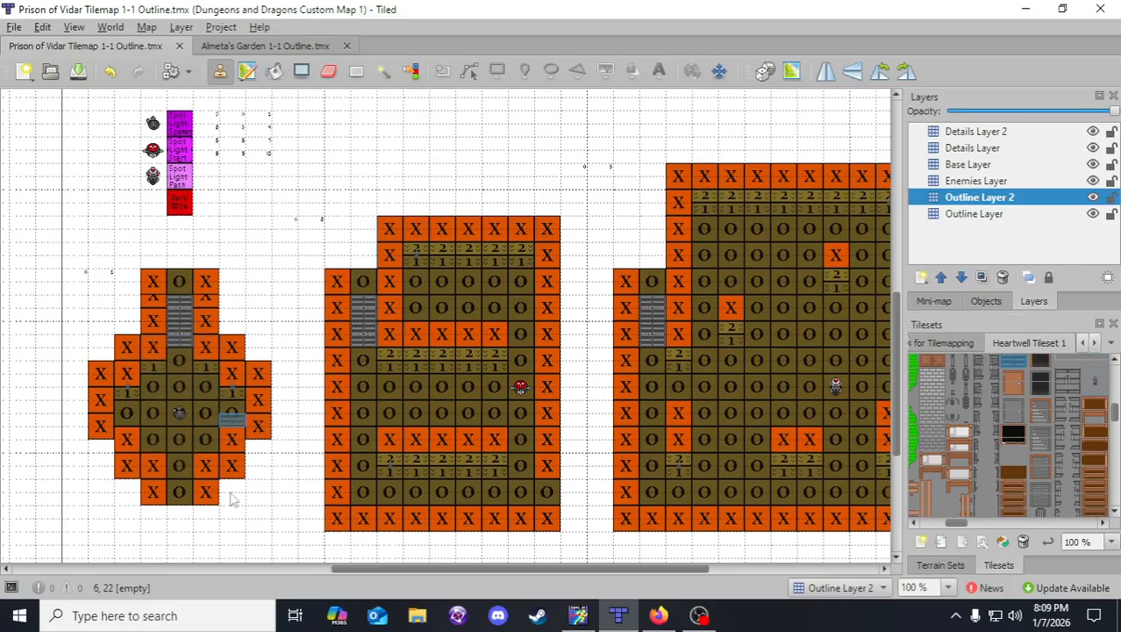
- Copy the three-tile-wide middle block of area 01 on Outline Layer and place it in the empty space right of area 04 as a new room
{"action": "left_click", "coordinate": [957, 214]}
{"action": "scroll", "coordinate": [100, 387], "scroll_direction": "down", "scroll_amount": 3}
{"action": "scroll", "coordinate": [258, 398], "scroll_direction": "up", "scroll_amount": 5}
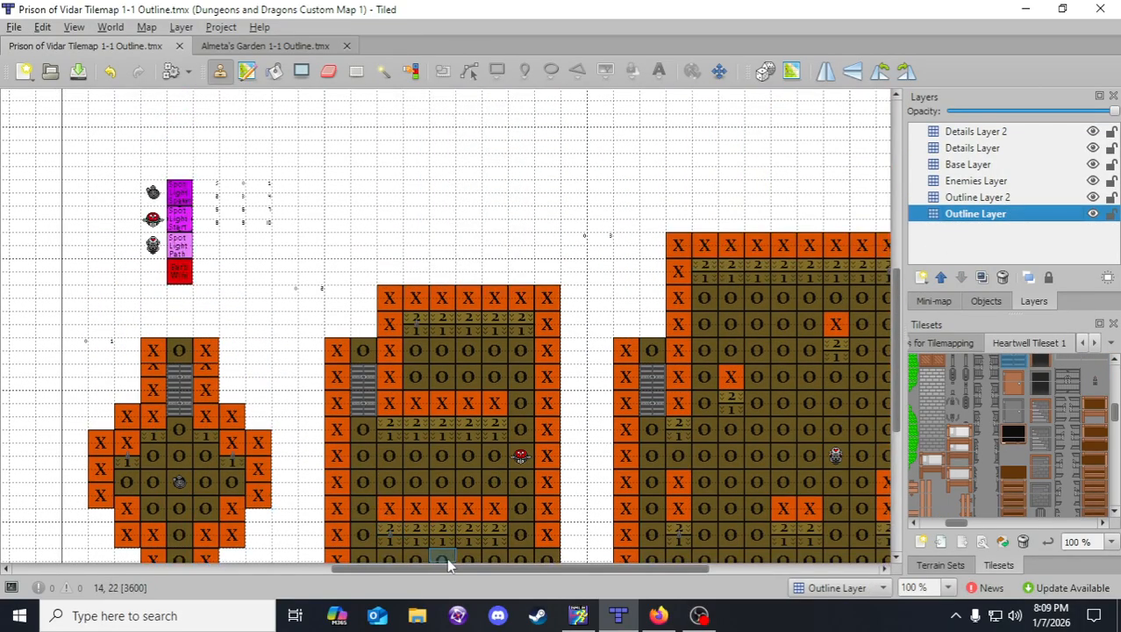
{"action": "left_click_drag", "start_coordinate": [444, 568], "coordinate": [611, 569]}
{"action": "left_click_drag", "start_coordinate": [717, 569], "coordinate": [496, 569]}
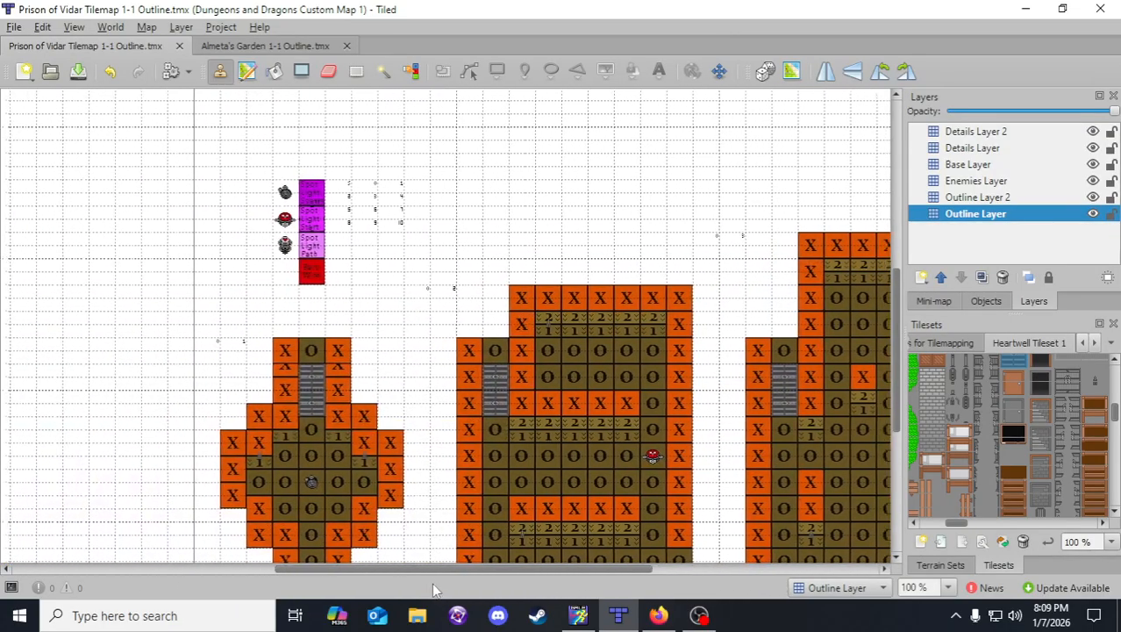
{"action": "scroll", "coordinate": [321, 351], "scroll_direction": "down", "scroll_amount": 3}
{"action": "left_click_drag", "start_coordinate": [286, 301], "coordinate": [335, 406]}
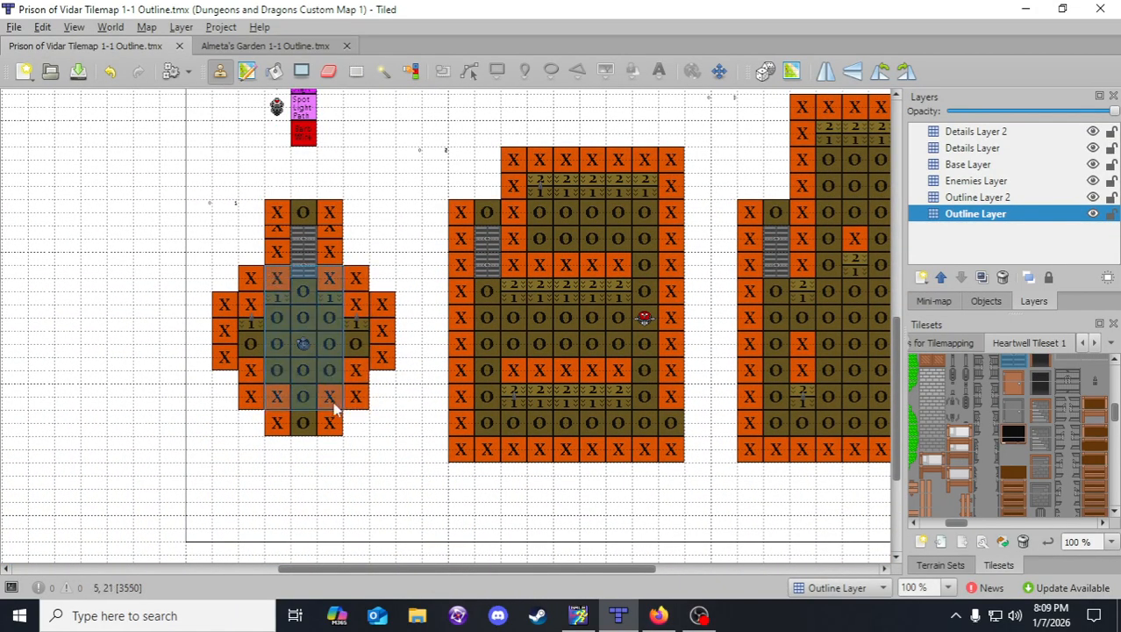
{"action": "left_click_drag", "start_coordinate": [576, 569], "coordinate": [886, 569]}
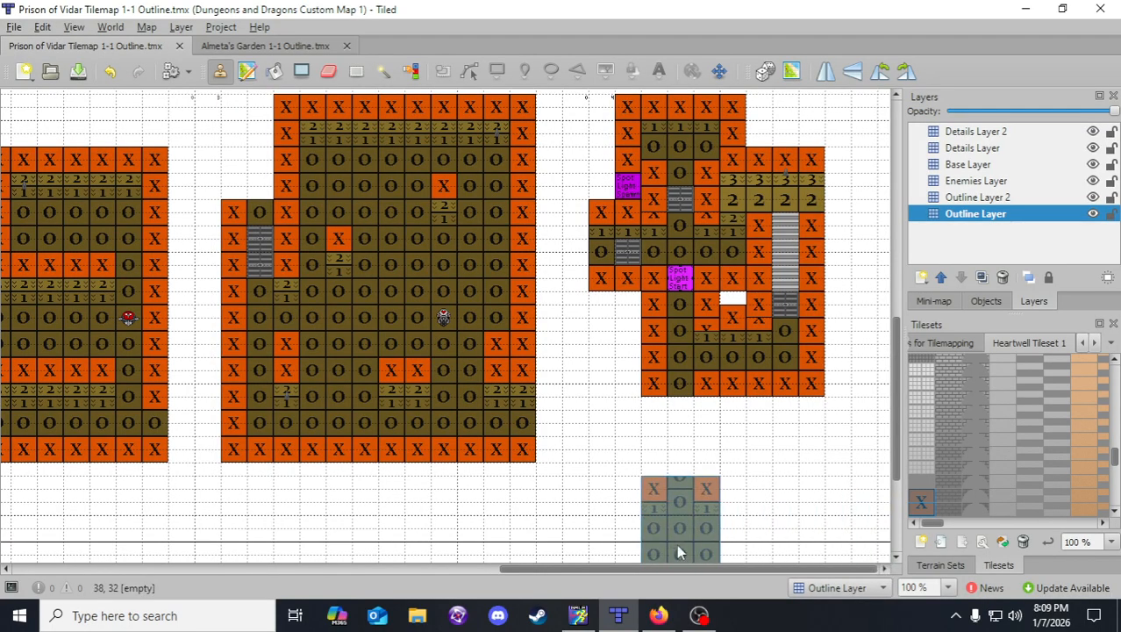
{"action": "scroll", "coordinate": [682, 548], "scroll_direction": "up", "scroll_amount": 3}
{"action": "mouse_move", "coordinate": [690, 568]}
{"action": "left_mouse_down"}
{"action": "mouse_move", "coordinate": [552, 573]}
{"action": "mouse_move", "coordinate": [690, 570]}
{"action": "left_mouse_up"}
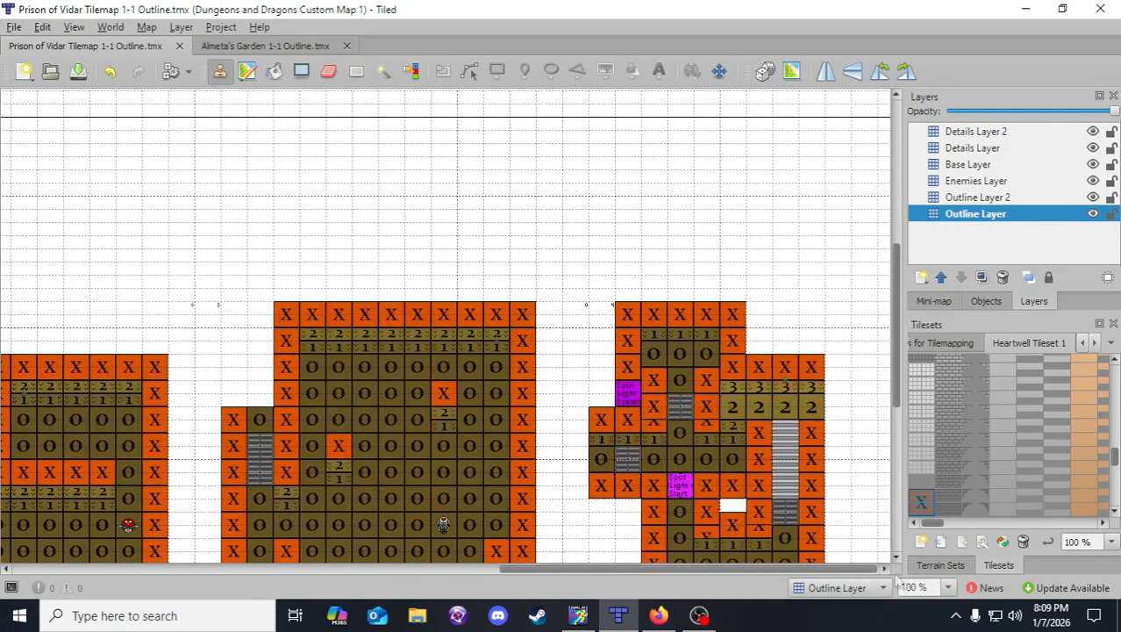
{"action": "middle_click_drag", "start_coordinate": [788, 266], "coordinate": [315, 177]}
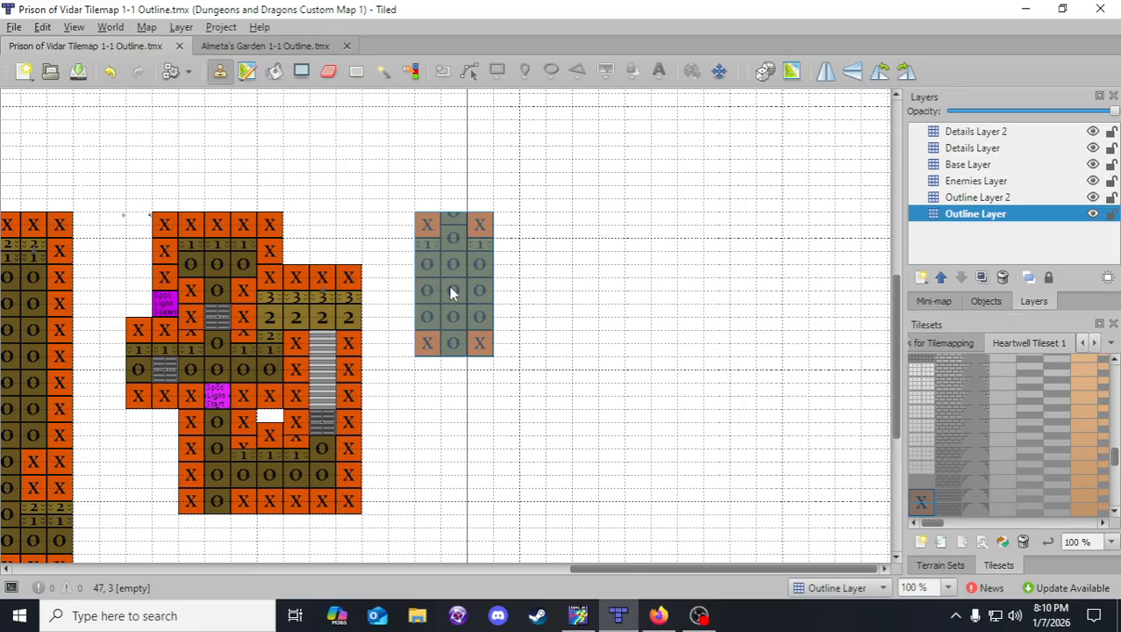
{"action": "left_click", "coordinate": [449, 285]}
{"action": "scroll", "coordinate": [451, 293], "scroll_direction": "down", "scroll_amount": 1}
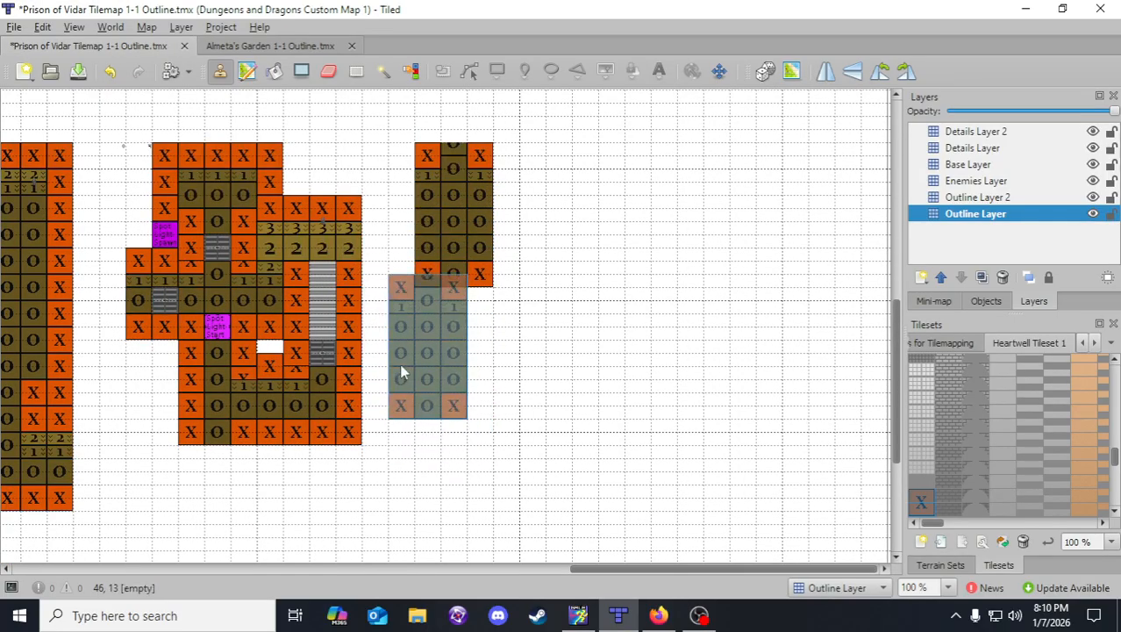
- Copy area 04's column of three X tiles and wall in both sides of the new room with it
{"action": "scroll", "coordinate": [128, 277], "scroll_direction": "up", "scroll_amount": 2}
{"action": "right_click_drag", "start_coordinate": [158, 294], "coordinate": [160, 350]}
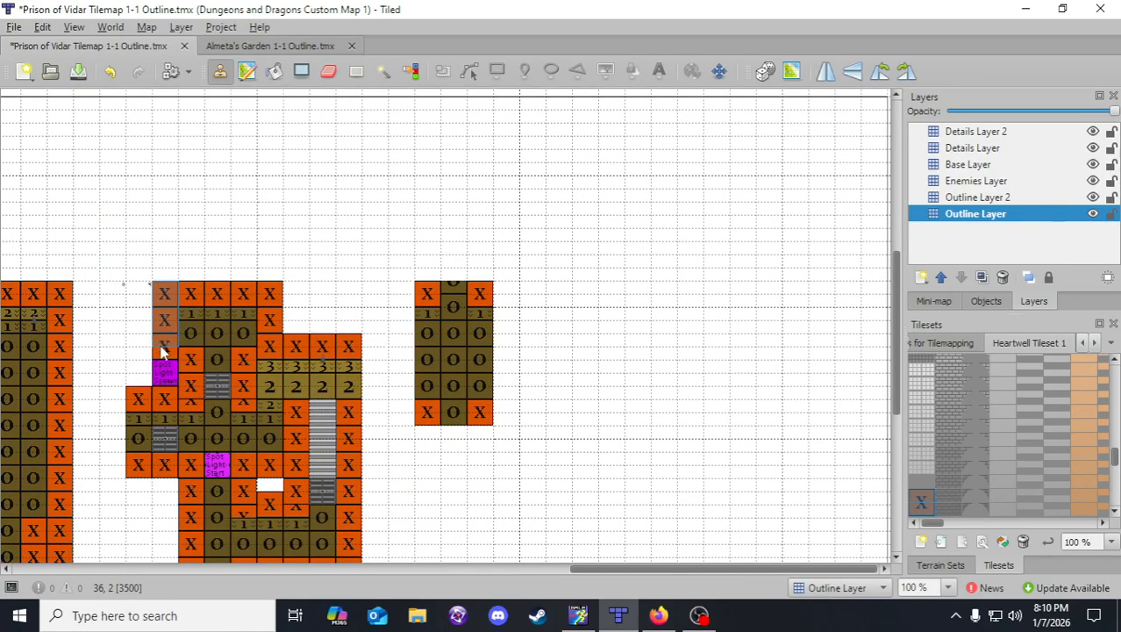
{"action": "left_click", "coordinate": [399, 395]}
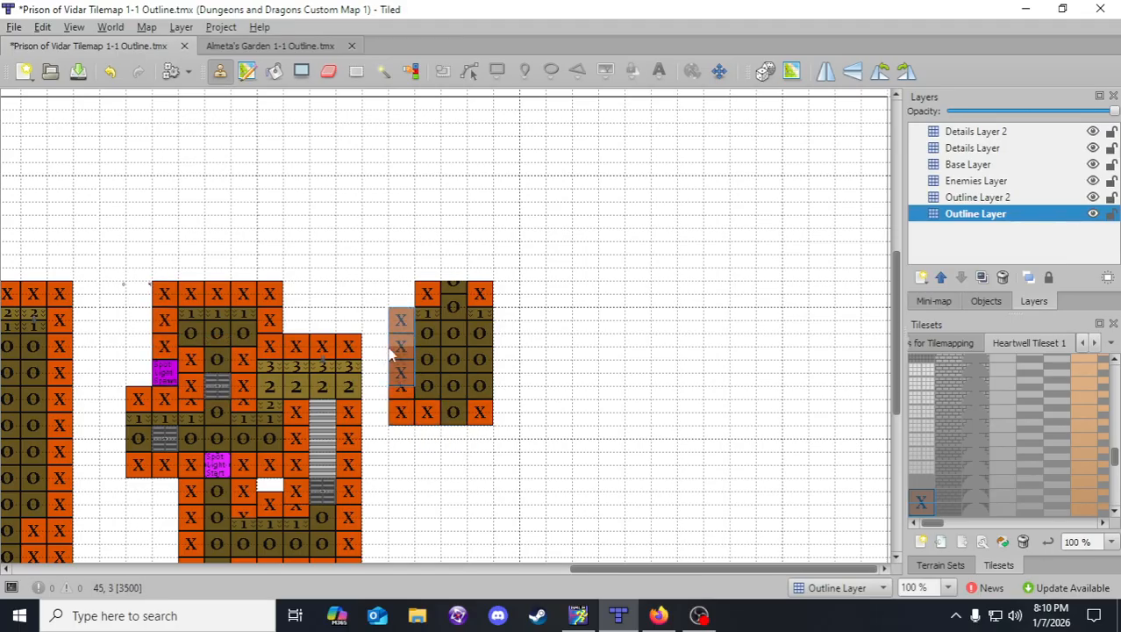
{"action": "left_click", "coordinate": [507, 391]}
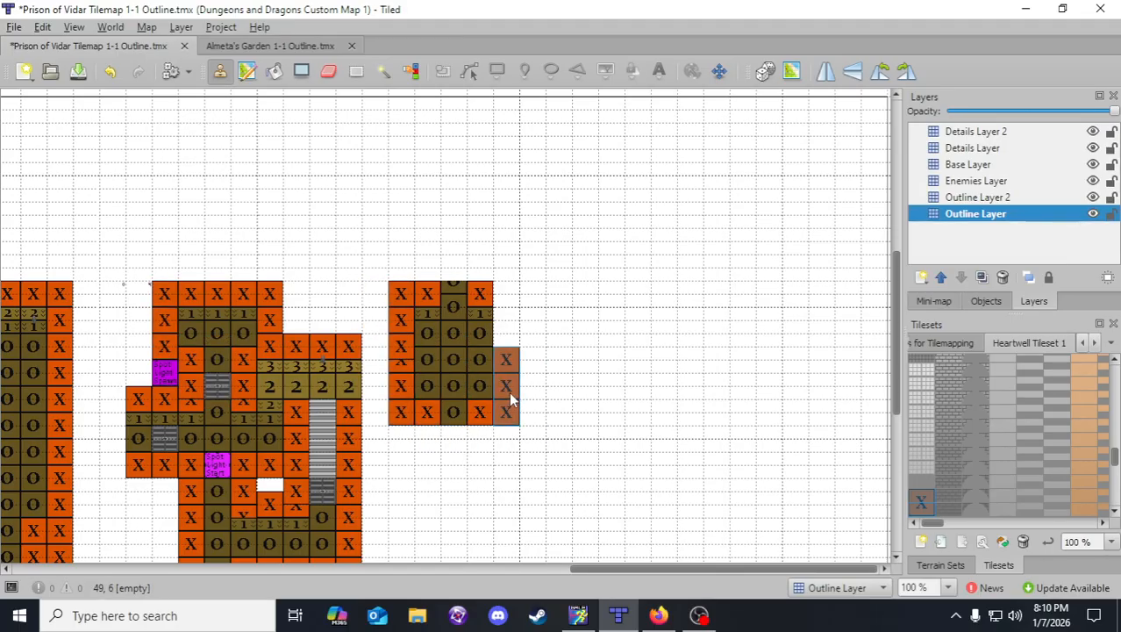
{"action": "left_click", "coordinate": [506, 332]}
- Extend the new room's upper opening with a full 0 floor tile and flank it with an X tile on each side
{"action": "right_click", "coordinate": [454, 307]}
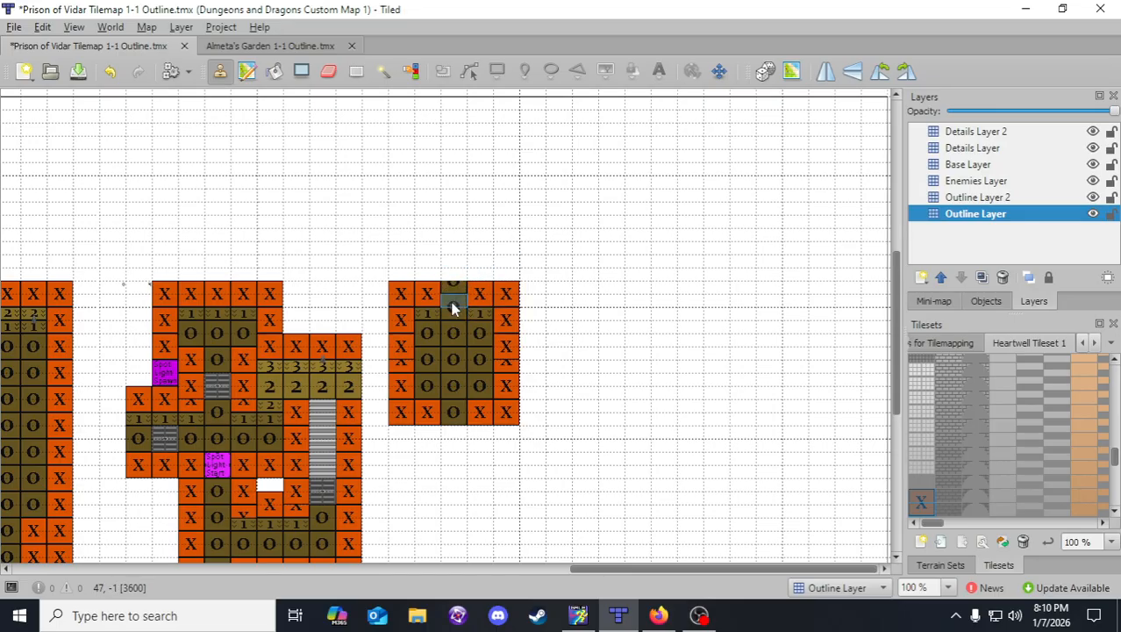
{"action": "left_click", "coordinate": [460, 295]}
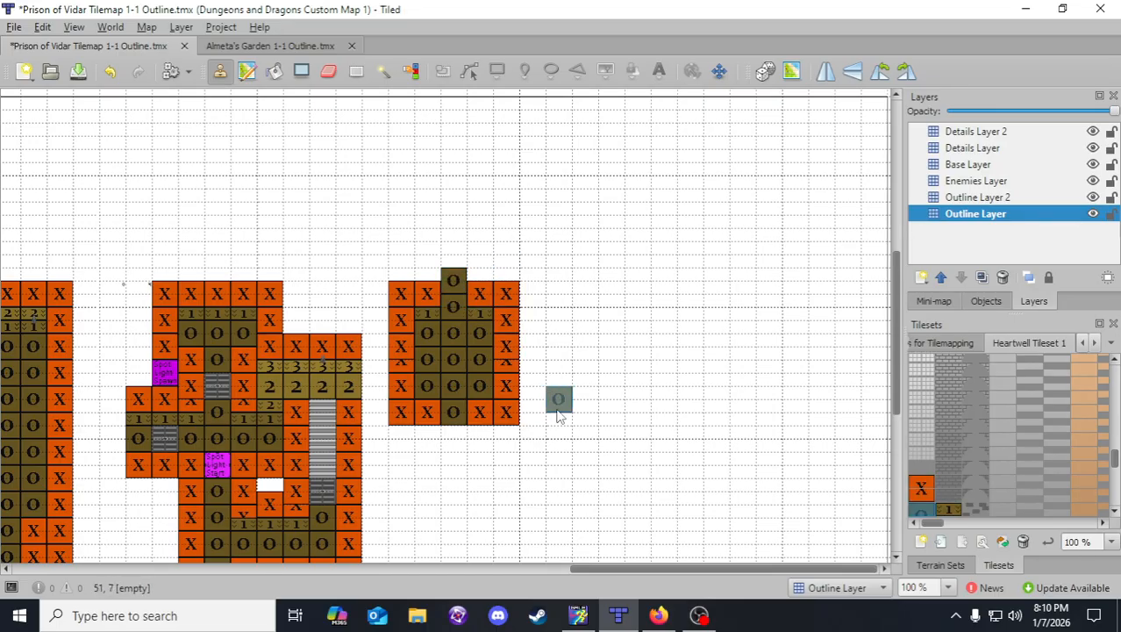
{"action": "right_click", "coordinate": [428, 301]}
{"action": "left_click", "coordinate": [427, 254]}
{"action": "left_click", "coordinate": [109, 74]}
{"action": "left_click", "coordinate": [427, 267]}
{"action": "left_click", "coordinate": [480, 267]}
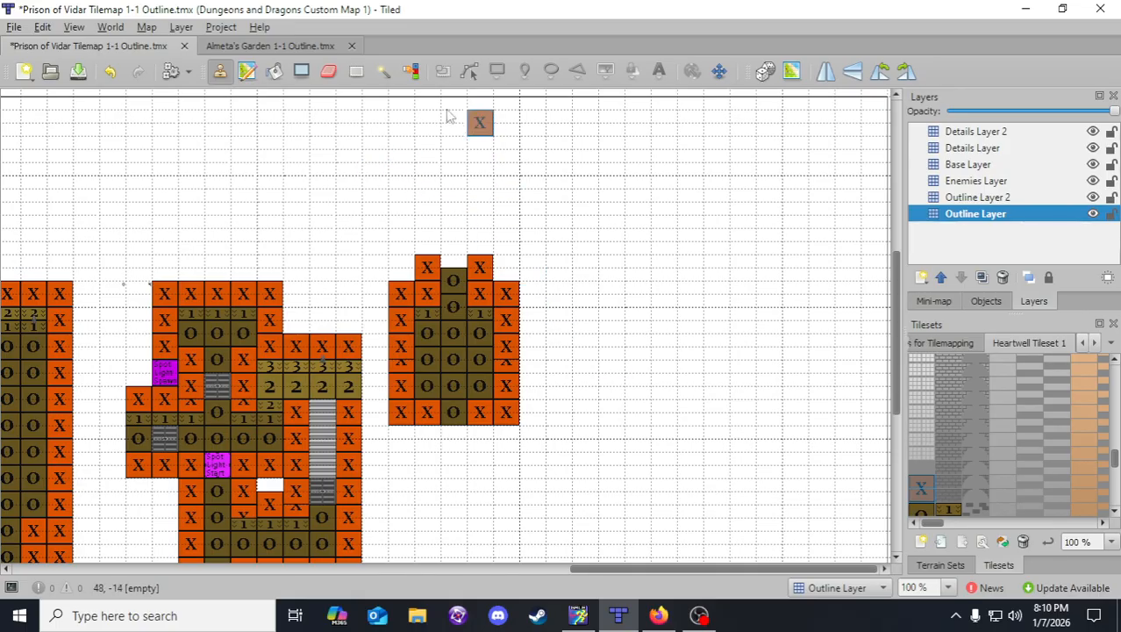
- Delete the upper halves of the two X tiles flanking the opening so they are level with the 0 tile
{"action": "left_click", "coordinate": [356, 71]}
{"action": "left_click_drag", "start_coordinate": [392, 231], "coordinate": [497, 261]}
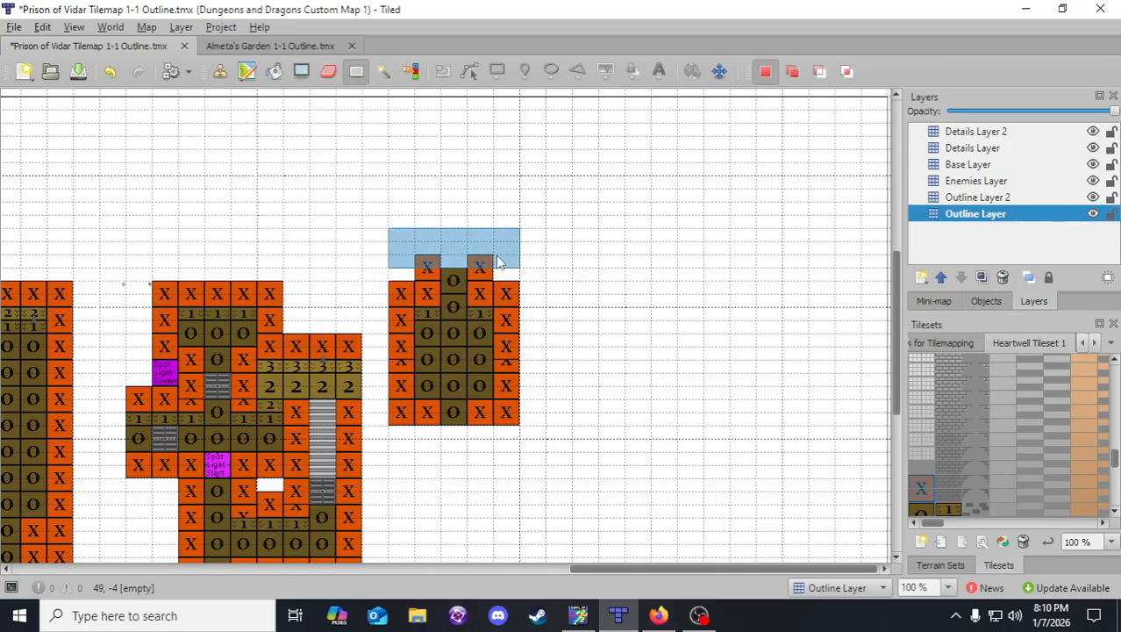
{"action": "key", "text": "Delete"}
{"action": "left_click", "coordinate": [507, 266]}
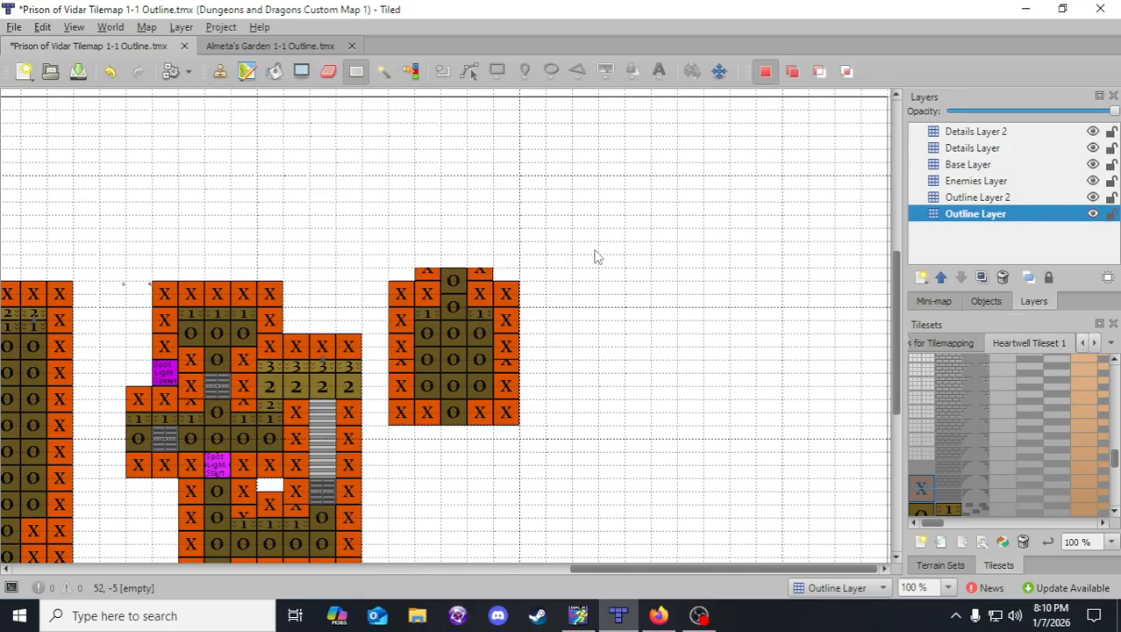
- Copy the legend's Barb Wire tile, place three across the new room's middle row on Outline Layer 2, and save the map
{"action": "left_click", "coordinate": [226, 75]}
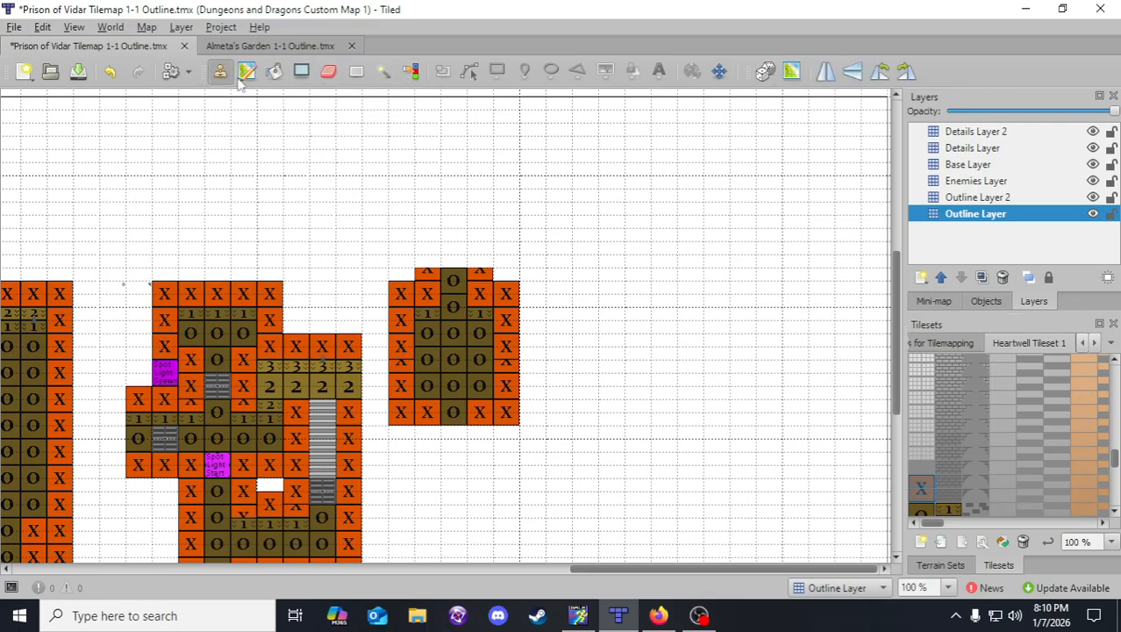
{"action": "left_click", "coordinate": [978, 196]}
{"action": "left_click_drag", "start_coordinate": [727, 567], "coordinate": [433, 568]}
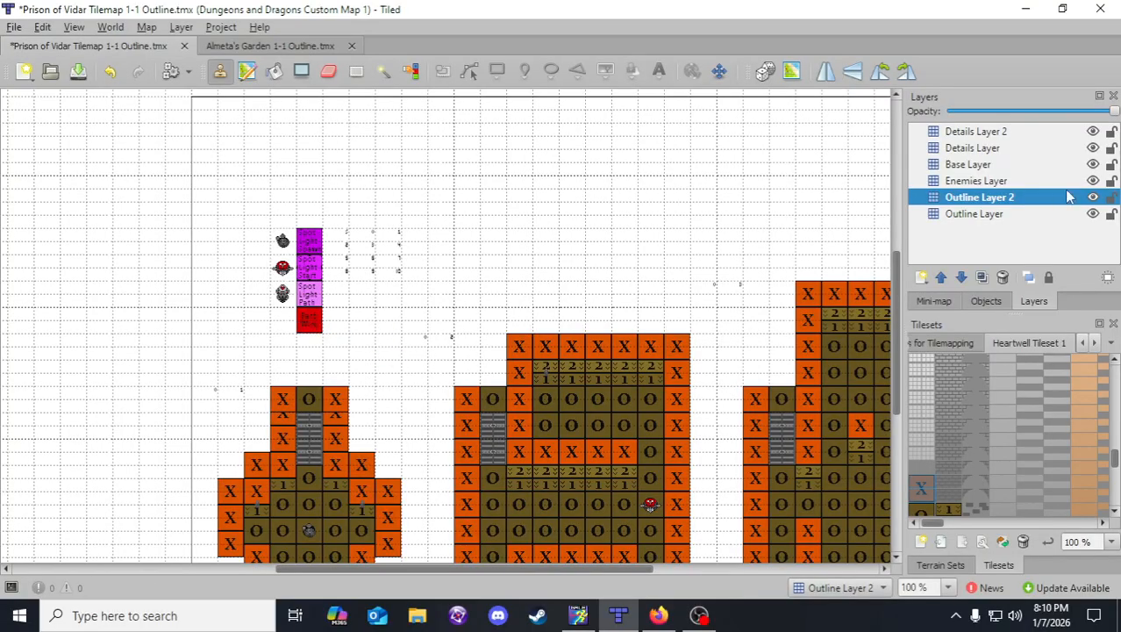
{"action": "left_click", "coordinate": [980, 214]}
{"action": "right_click", "coordinate": [303, 322]}
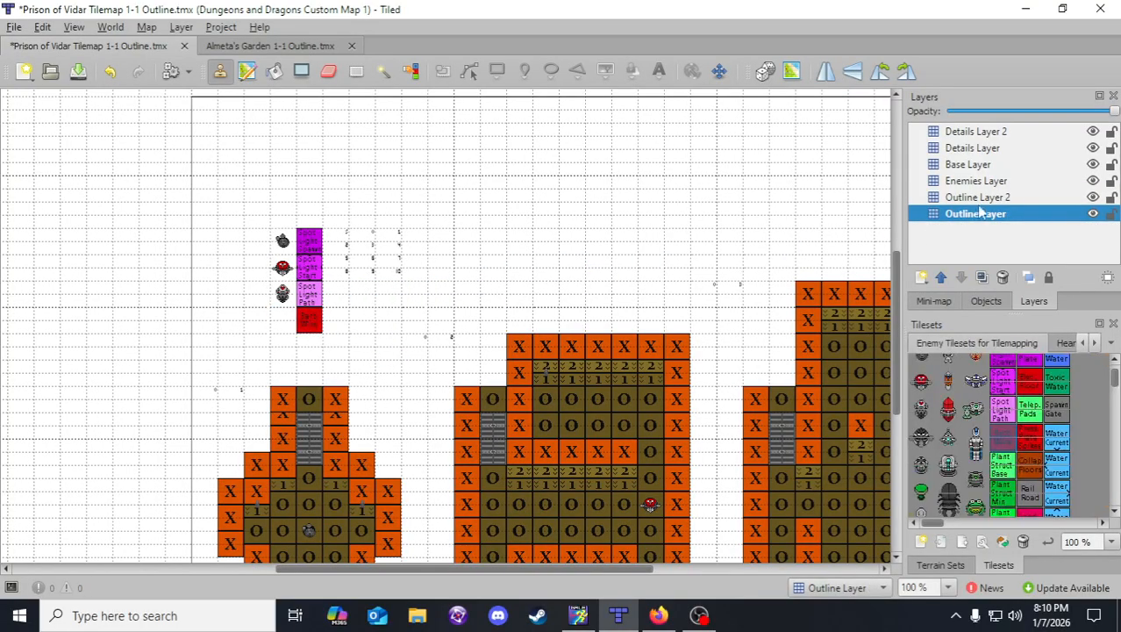
{"action": "left_click", "coordinate": [977, 196]}
{"action": "left_click_drag", "start_coordinate": [466, 568], "coordinate": [690, 573]}
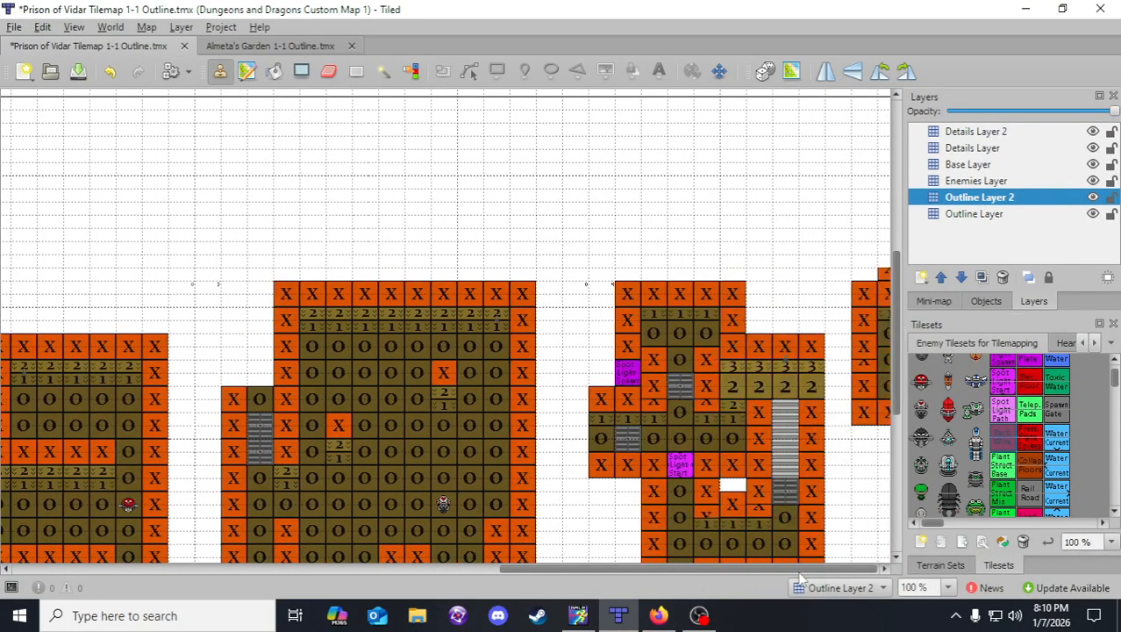
{"action": "right_click_drag", "start_coordinate": [811, 228], "coordinate": [520, 186]}
{"action": "middle_click_drag", "start_coordinate": [801, 231], "coordinate": [501, 201]}
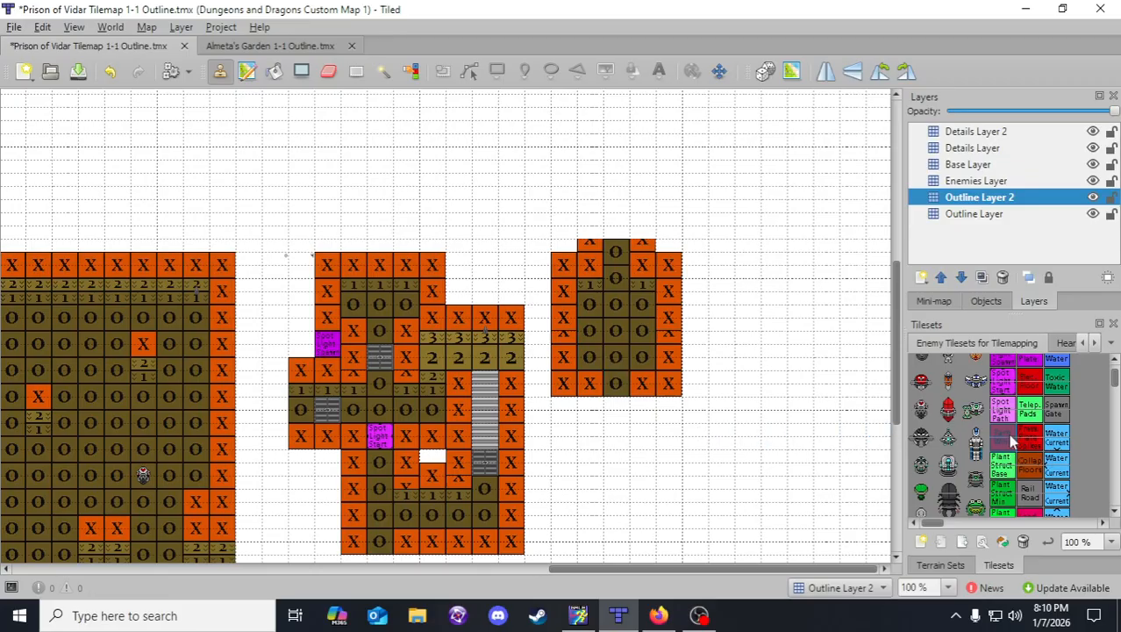
{"action": "left_click", "coordinate": [588, 336]}
{"action": "left_click", "coordinate": [640, 341]}
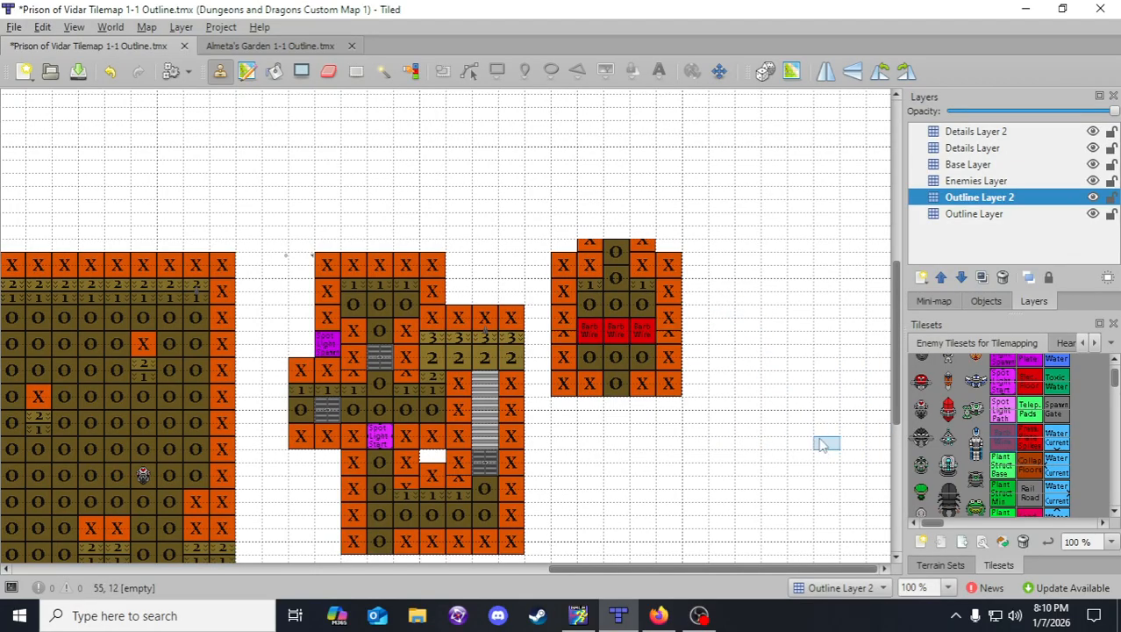
{"action": "left_click", "coordinate": [78, 71]}
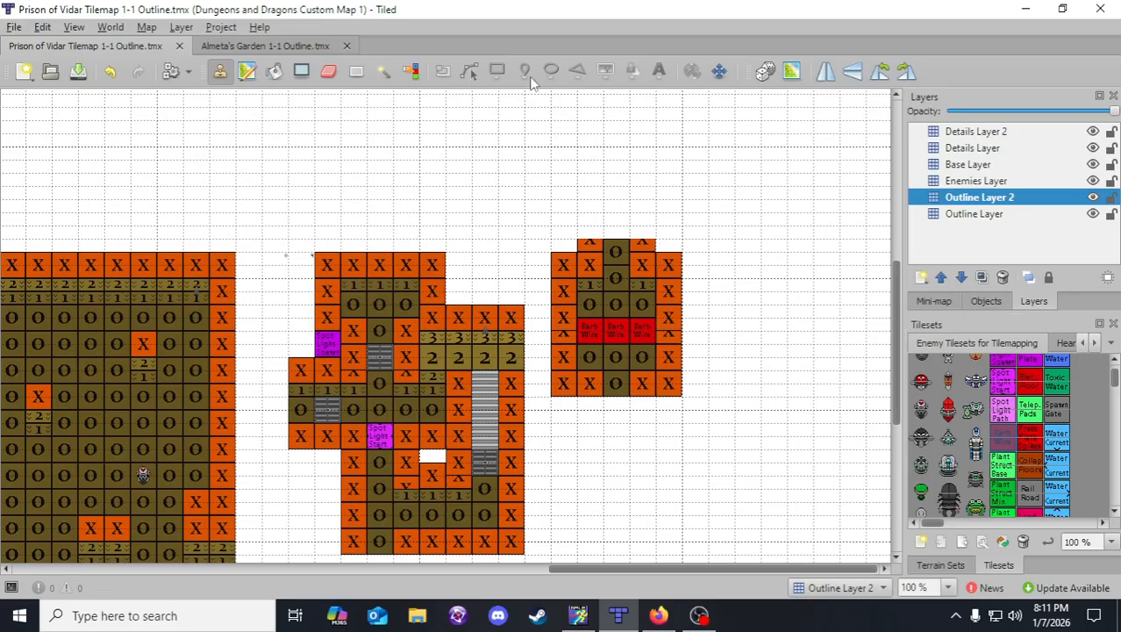
- Delete the half-height row of tiles protruding above the new room's top wall on Outline Layer
{"action": "left_click", "coordinate": [356, 72]}
{"action": "left_click_drag", "start_coordinate": [571, 218], "coordinate": [667, 247]}
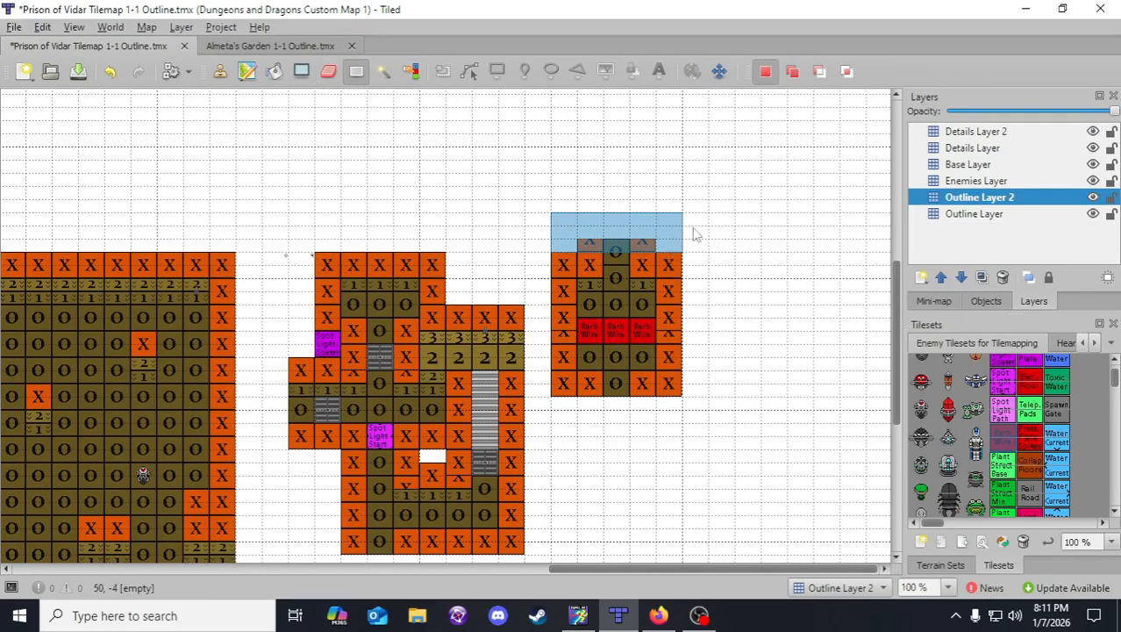
{"action": "left_click", "coordinate": [992, 214]}
{"action": "key", "text": "Delete"}
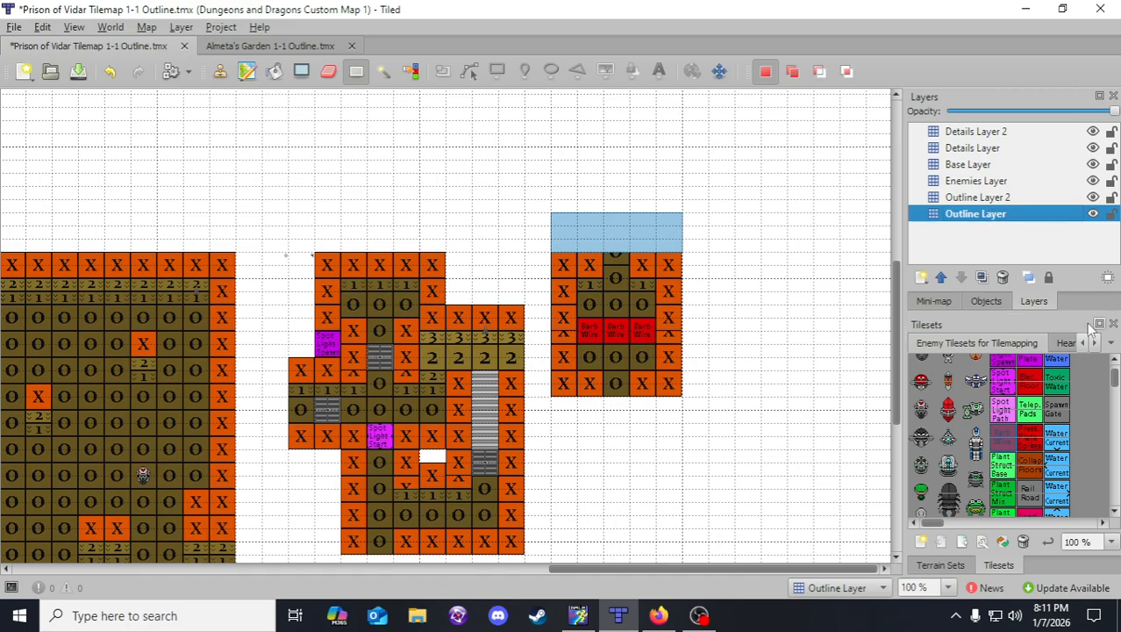
- Try to label the new room on Outline Layer 2 with the legend's 5 digit and area 04's 0 digit
{"action": "left_click", "coordinate": [1069, 342]}
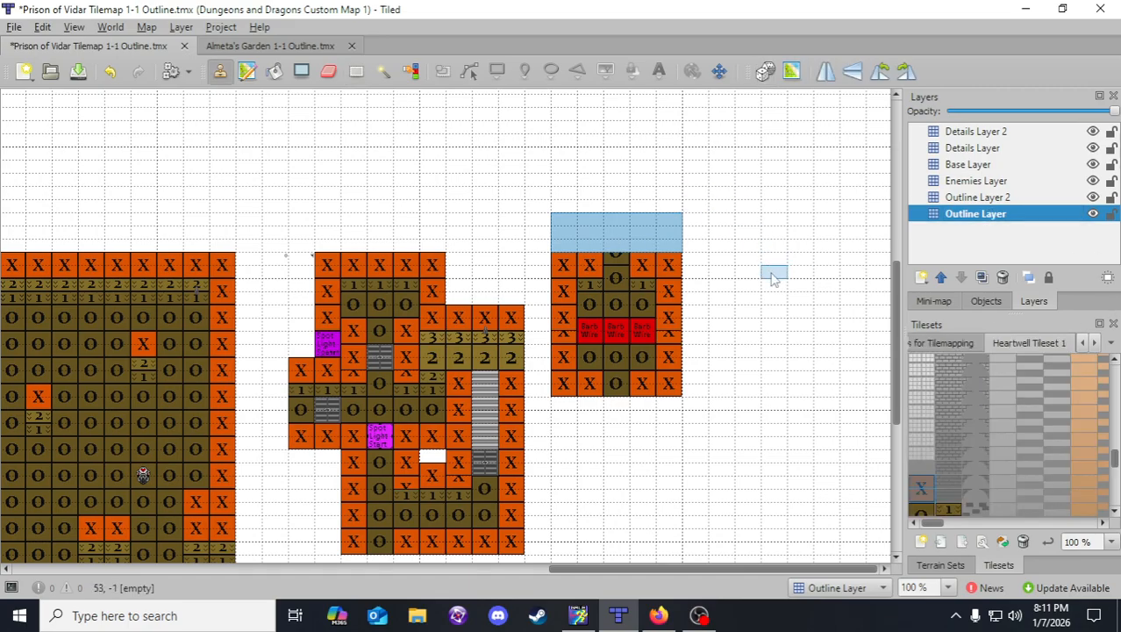
{"action": "middle_click_drag", "start_coordinate": [390, 193], "coordinate": [602, 176]}
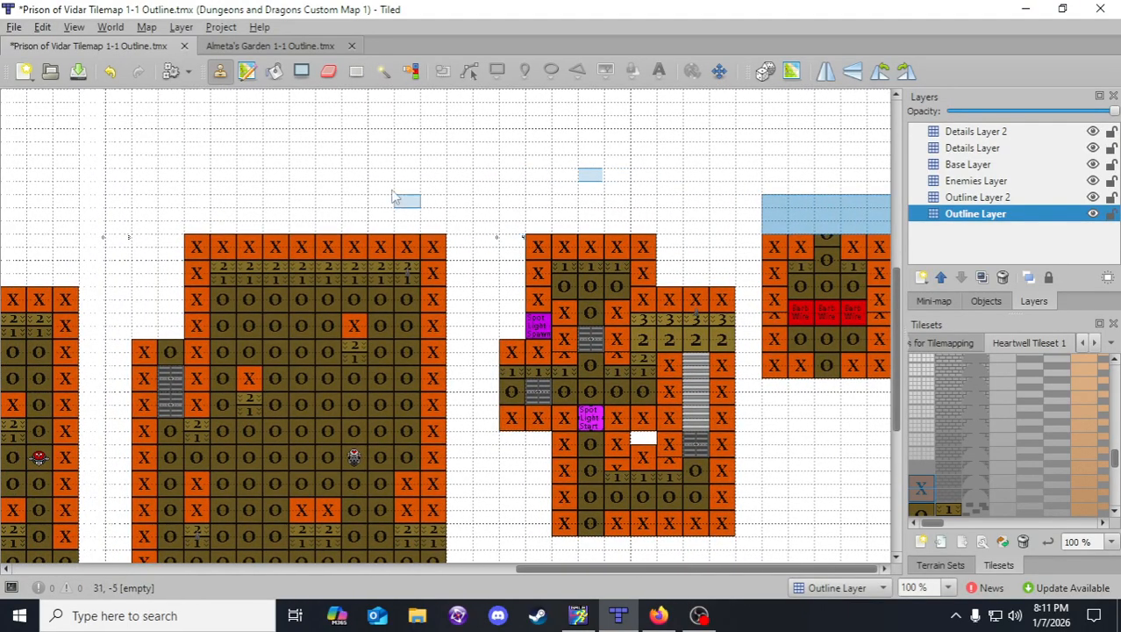
{"action": "middle_click_drag", "start_coordinate": [399, 200], "coordinate": [815, 200]}
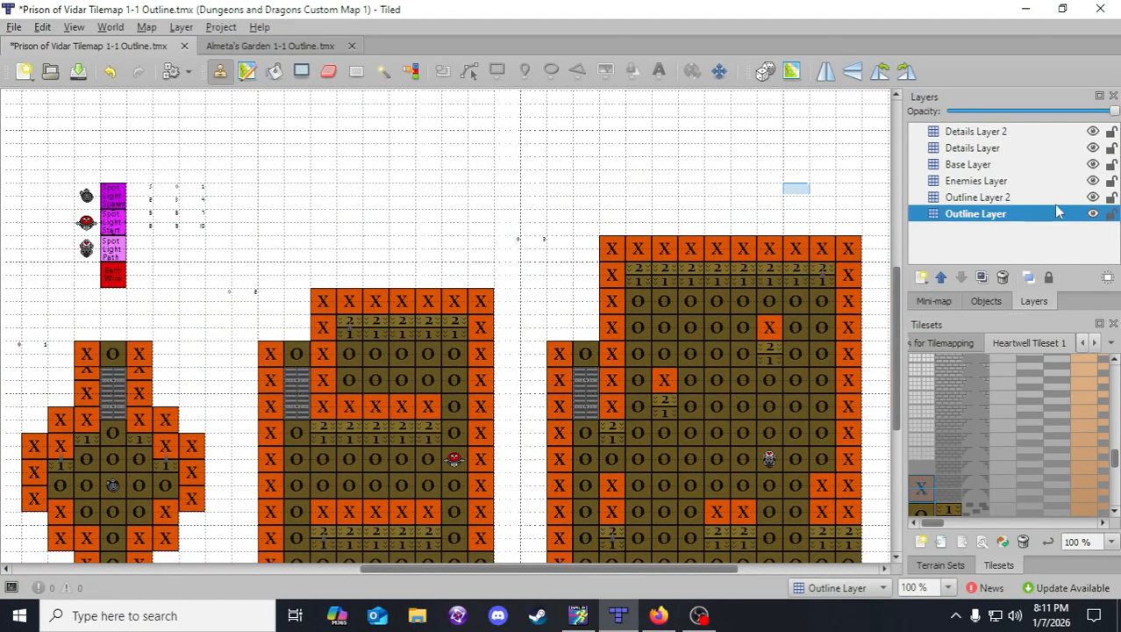
{"action": "left_click", "coordinate": [1000, 198]}
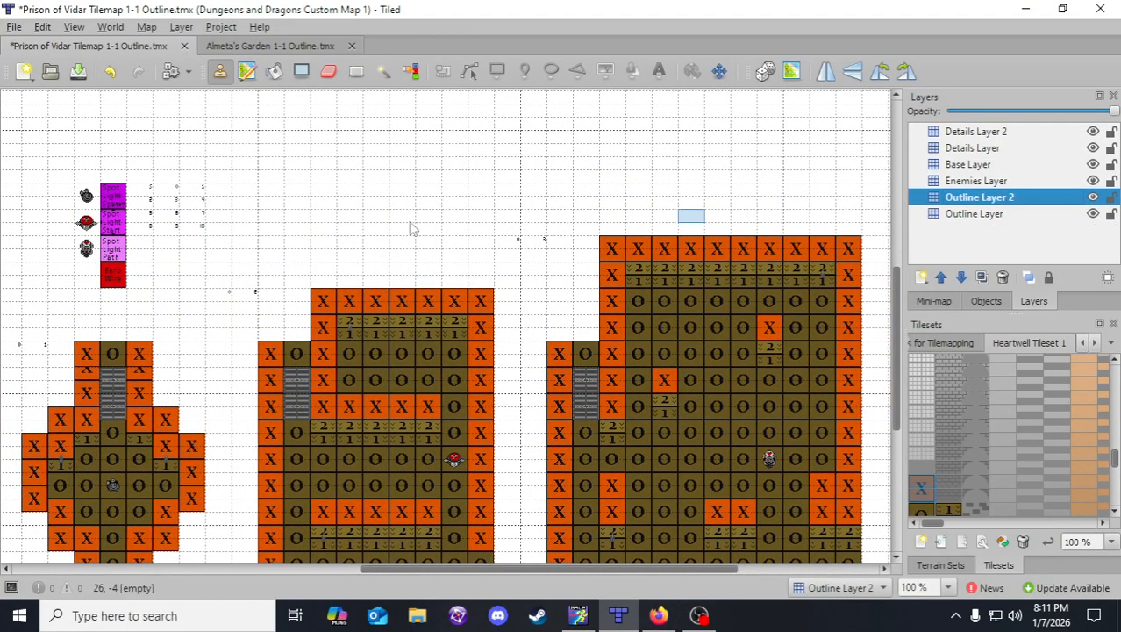
{"action": "right_click", "coordinate": [148, 210]}
{"action": "scroll", "coordinate": [625, 283], "scroll_direction": "right", "scroll_amount": 5}
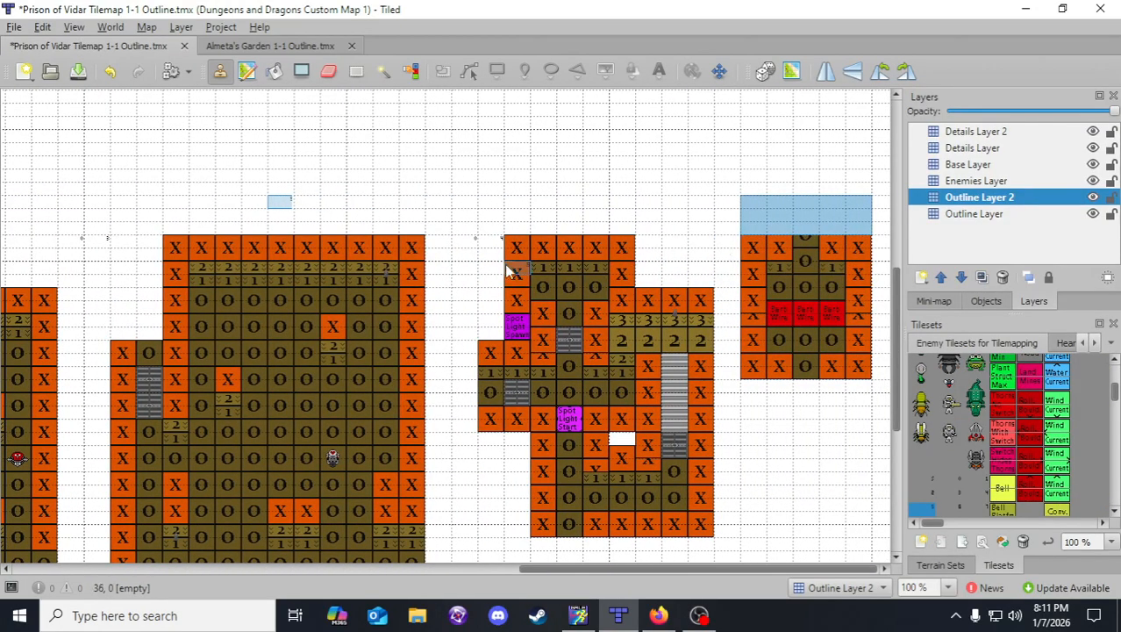
{"action": "right_click", "coordinate": [472, 245]}
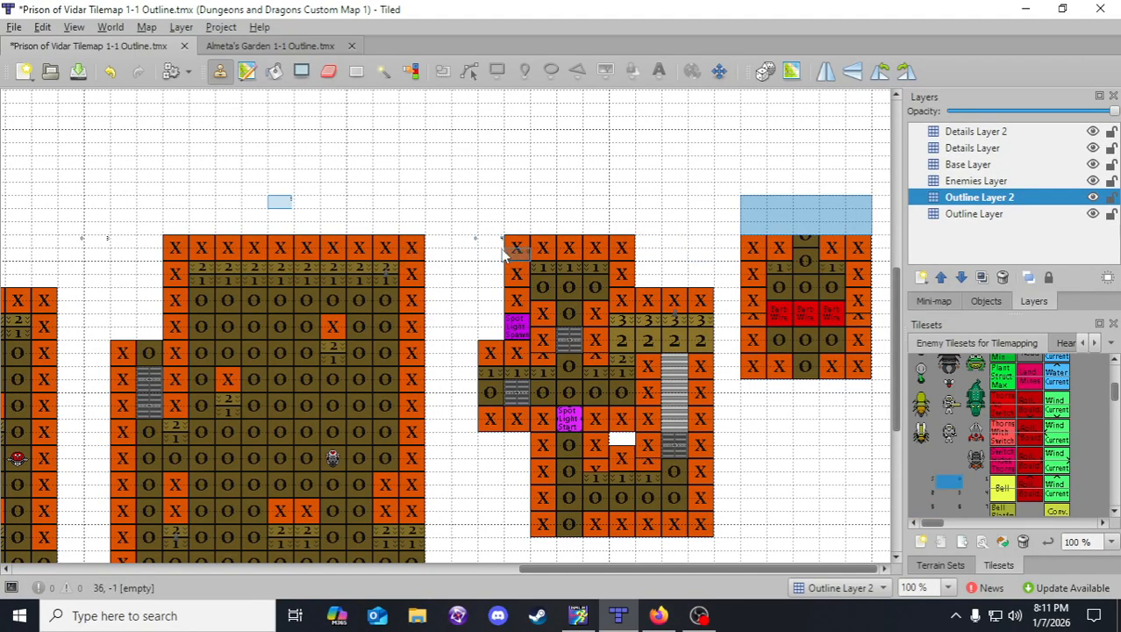
- Copy the legend's 5 digit tile again, try placing it beside the new room on Outline Layer 2, and save the map
{"action": "middle_click_drag", "start_coordinate": [123, 196], "coordinate": [536, 206]}
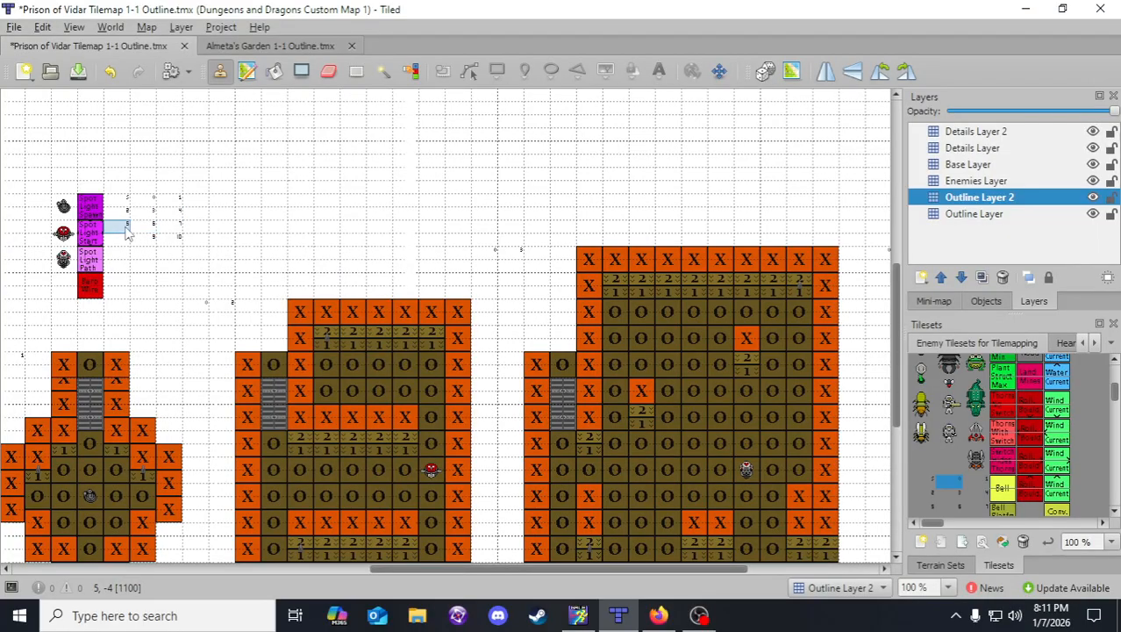
{"action": "middle_click_drag", "start_coordinate": [660, 182], "coordinate": [325, 156]}
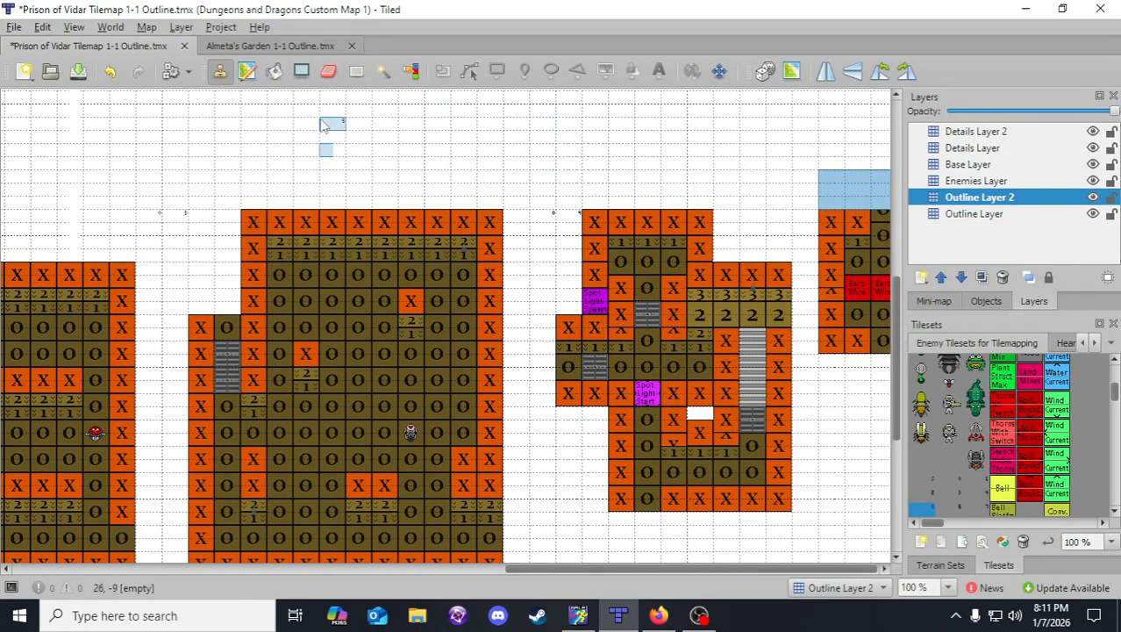
{"action": "left_click", "coordinate": [968, 213]}
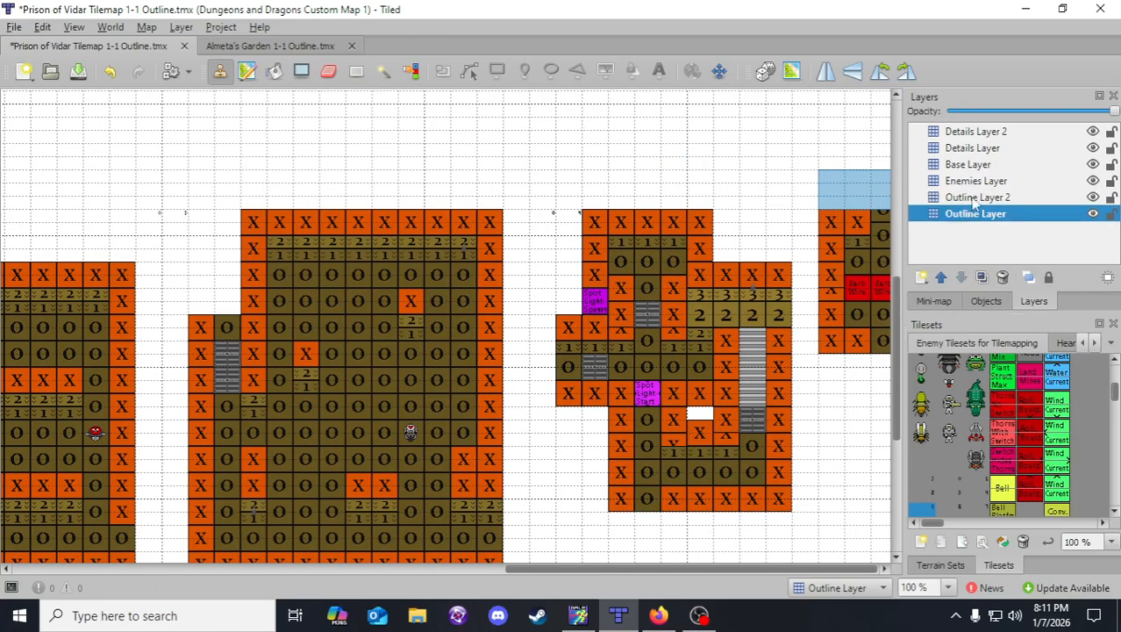
{"action": "left_click", "coordinate": [974, 198]}
{"action": "scroll", "coordinate": [773, 175], "scroll_direction": "right", "scroll_amount": 3}
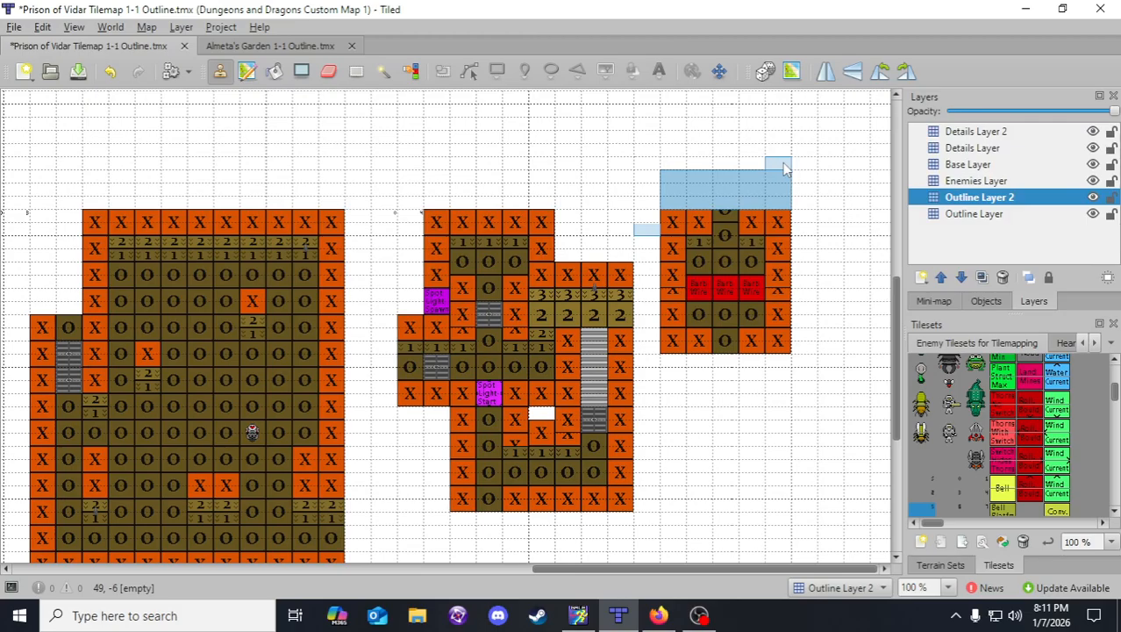
{"action": "key", "text": "ctrl+s"}
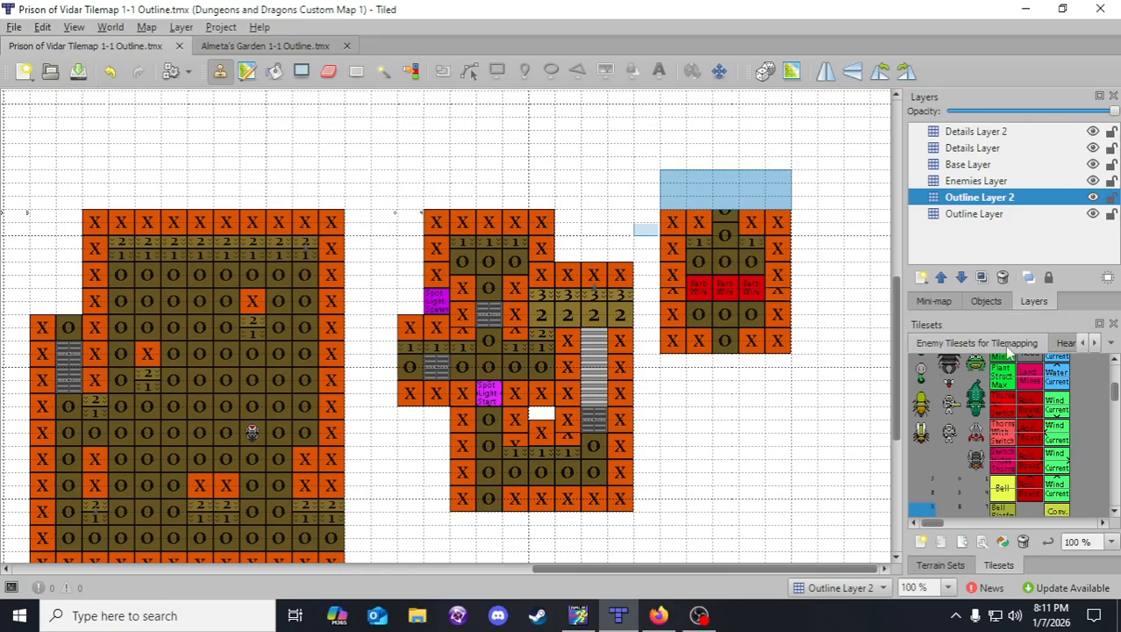
- Try stamping Heartwell Tileset 1's X tile around the new room on both outline layers
{"action": "left_click", "coordinate": [1059, 344]}
{"action": "left_click", "coordinate": [926, 495]}
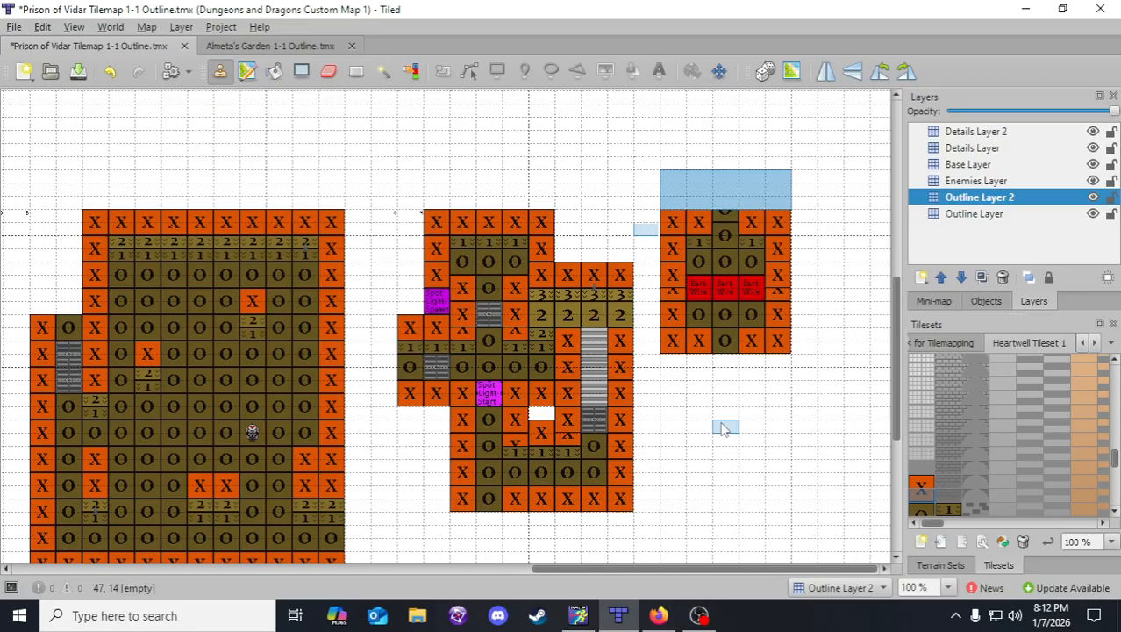
{"action": "left_click", "coordinate": [969, 217]}
{"action": "left_click", "coordinate": [927, 485]}
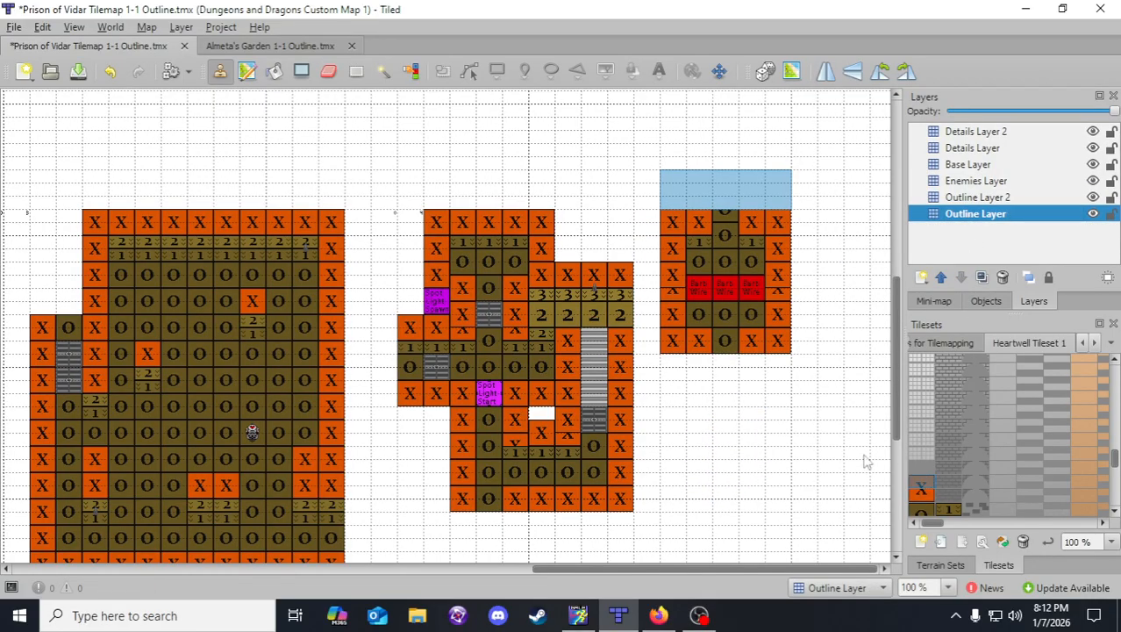
{"action": "left_click", "coordinate": [971, 198]}
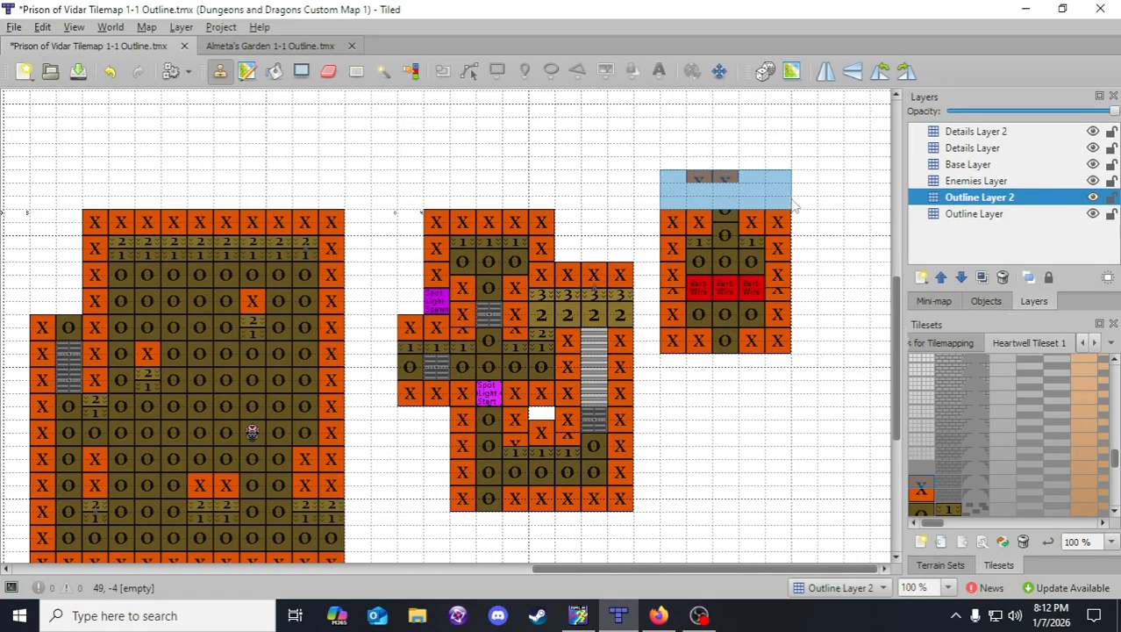
- Undo the test stamps and the deletion of the row above the new room
{"action": "key", "text": "ctrl+z"}
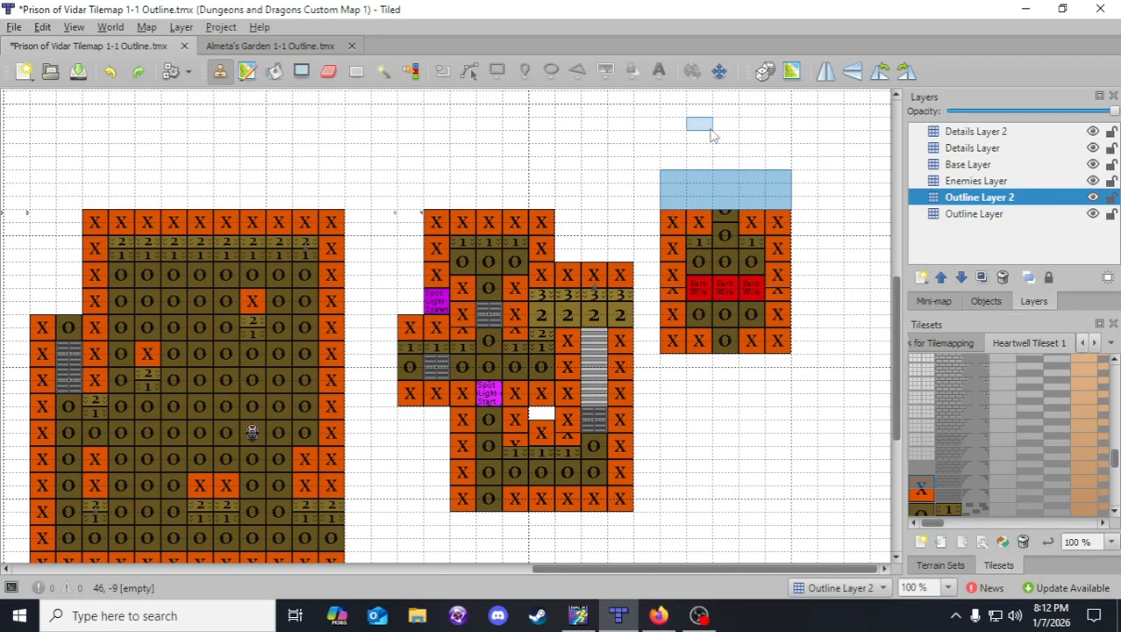
{"action": "left_click", "coordinate": [110, 80]}
{"action": "left_click", "coordinate": [110, 81]}
{"action": "left_click", "coordinate": [111, 77]}
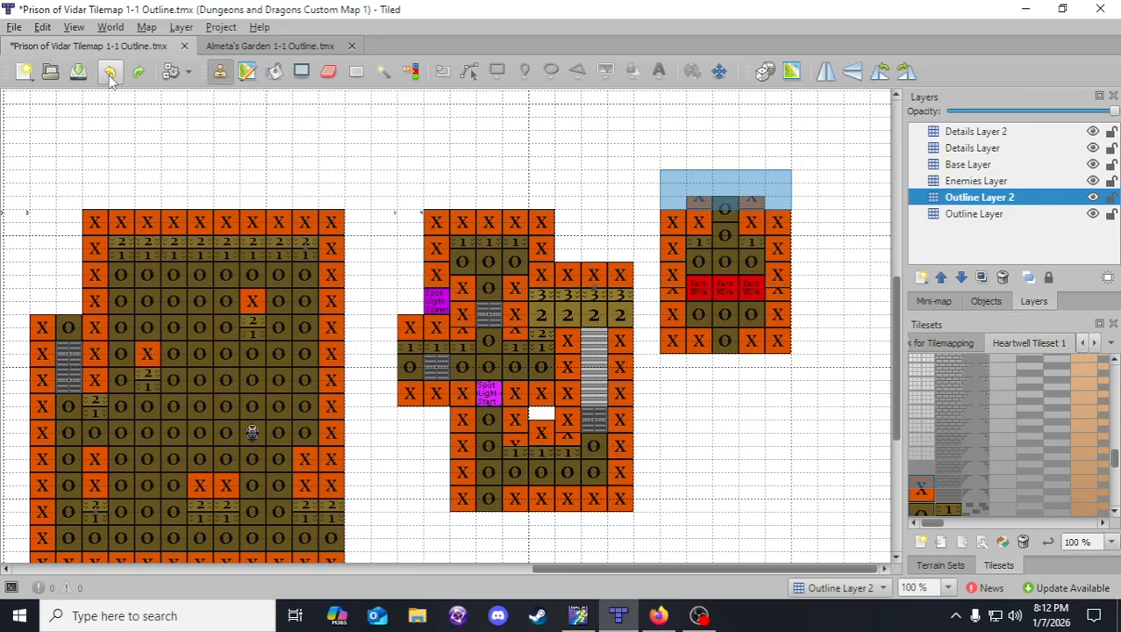
- Erase the half-height tiles protruding above the new room's top wall on Outline Layer and save the map
{"action": "key", "text": "e"}
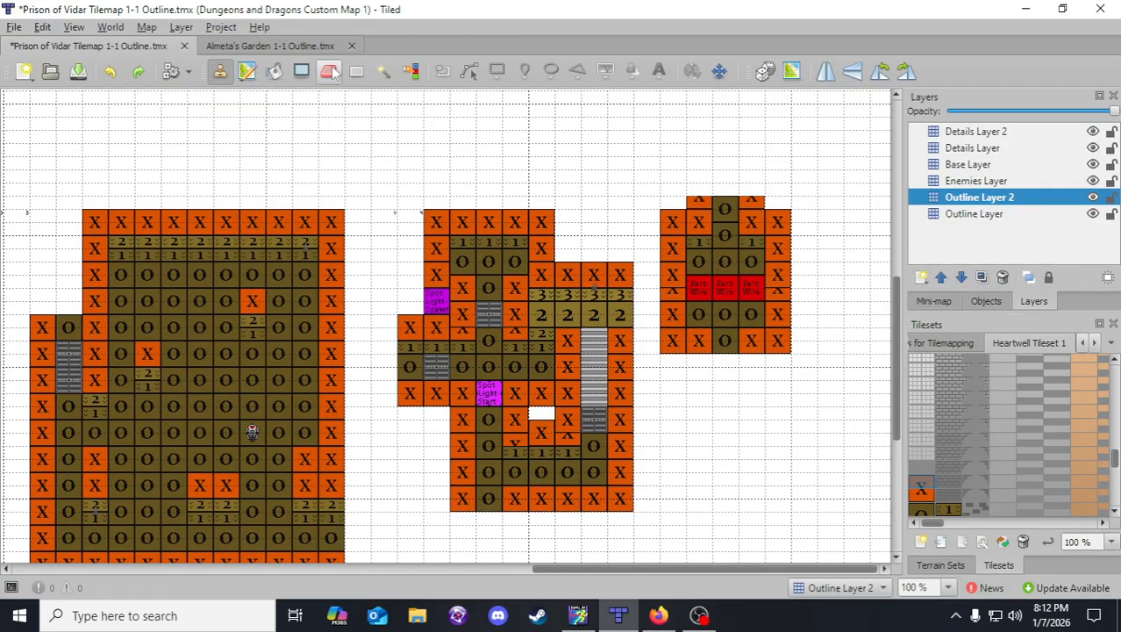
{"action": "left_click", "coordinate": [696, 201]}
{"action": "left_click", "coordinate": [752, 203]}
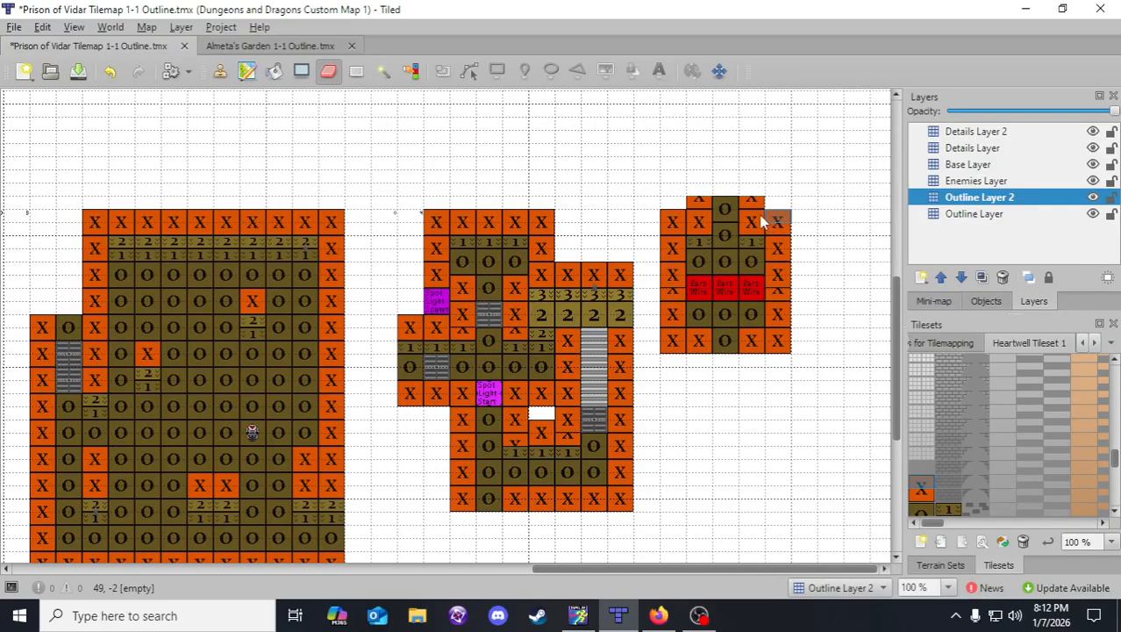
{"action": "left_click", "coordinate": [975, 214]}
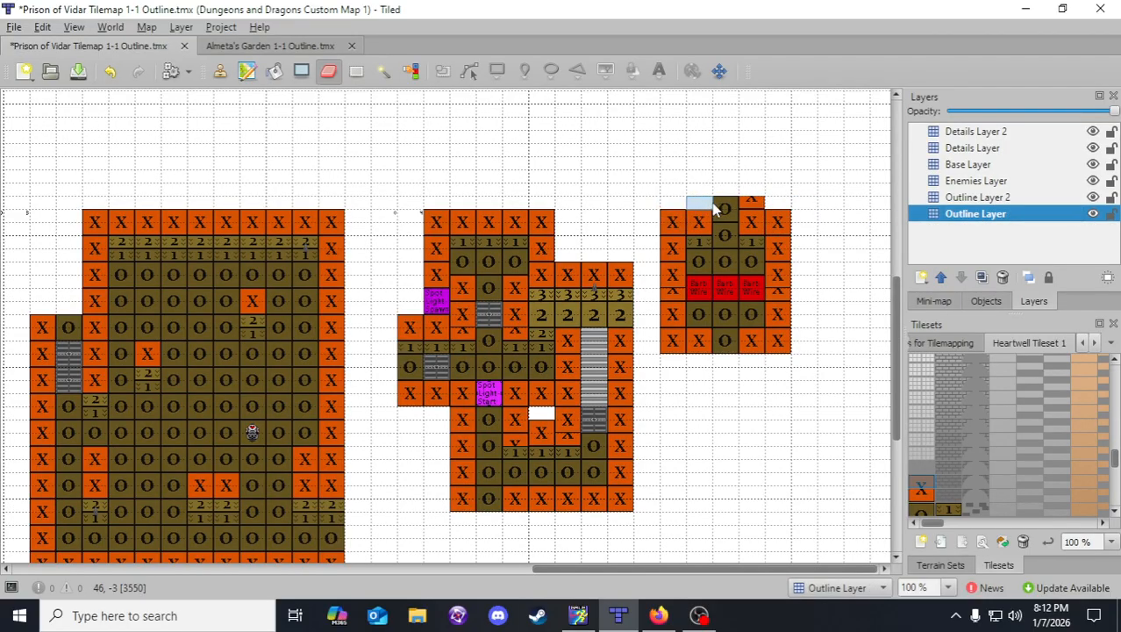
{"action": "left_click_drag", "start_coordinate": [713, 208], "coordinate": [775, 201]}
{"action": "left_click", "coordinate": [965, 197]}
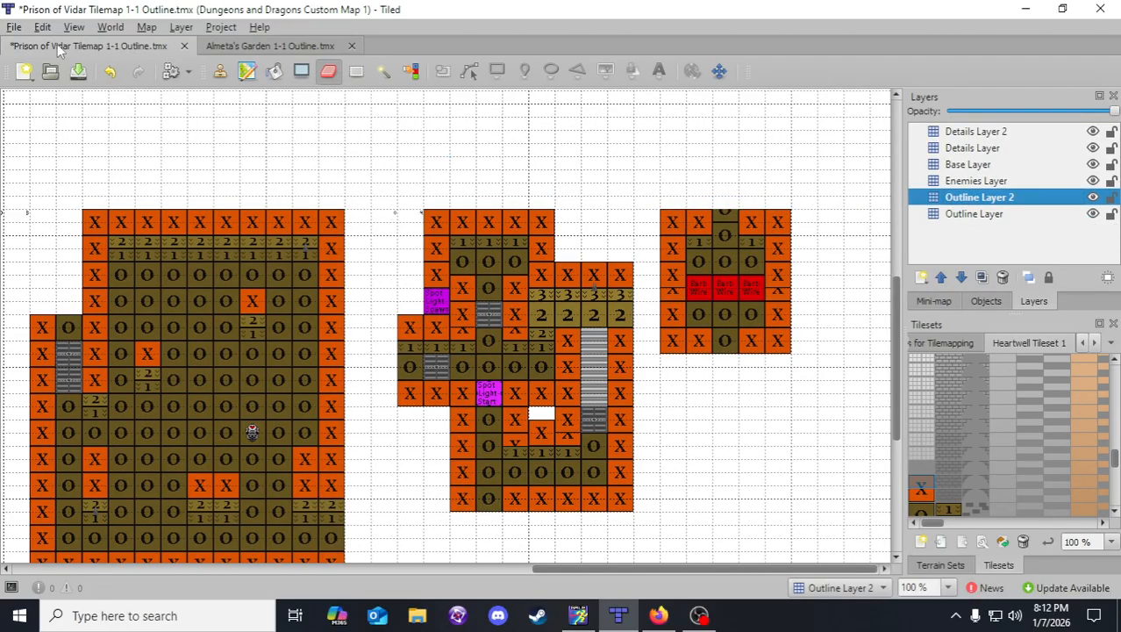
{"action": "left_click", "coordinate": [78, 71]}
- Copy the legend's 5 digit tile and place it beside the new room's upper-left corner on Outline Layer 2
{"action": "middle_click_drag", "start_coordinate": [349, 175], "coordinate": [579, 187]}
{"action": "middle_click_drag", "start_coordinate": [11, 164], "coordinate": [286, 173]}
{"action": "left_click", "coordinate": [141, 202]}
{"action": "left_click", "coordinate": [110, 71]}
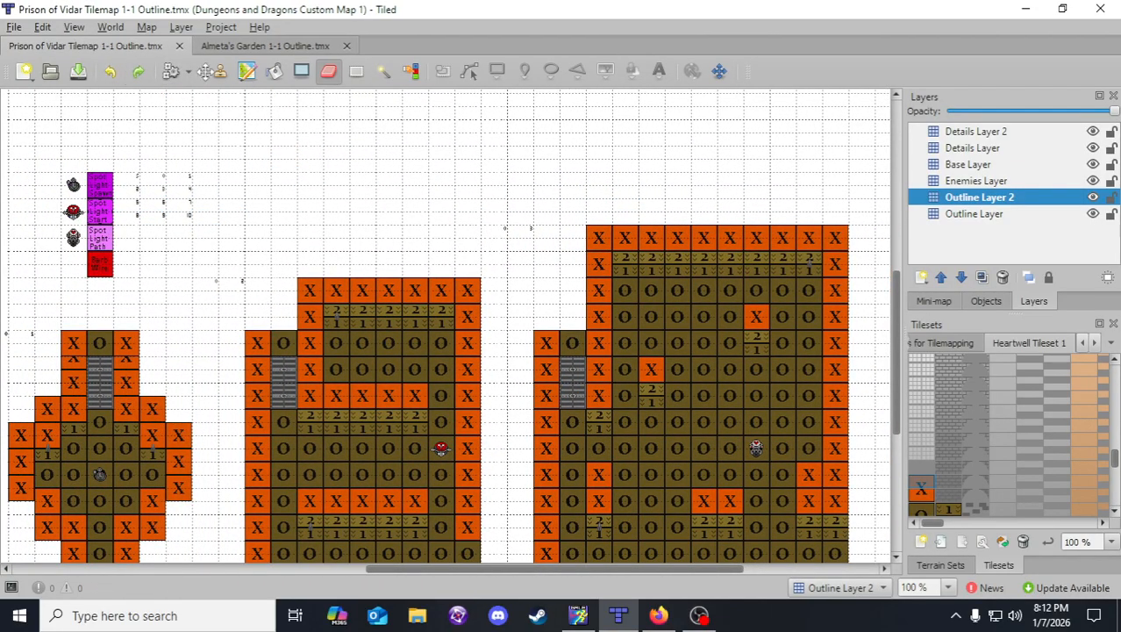
{"action": "left_click", "coordinate": [221, 71]}
{"action": "right_click", "coordinate": [141, 209]}
{"action": "middle_click_drag", "start_coordinate": [676, 155], "coordinate": [231, 167]}
{"action": "left_click", "coordinate": [709, 245]}
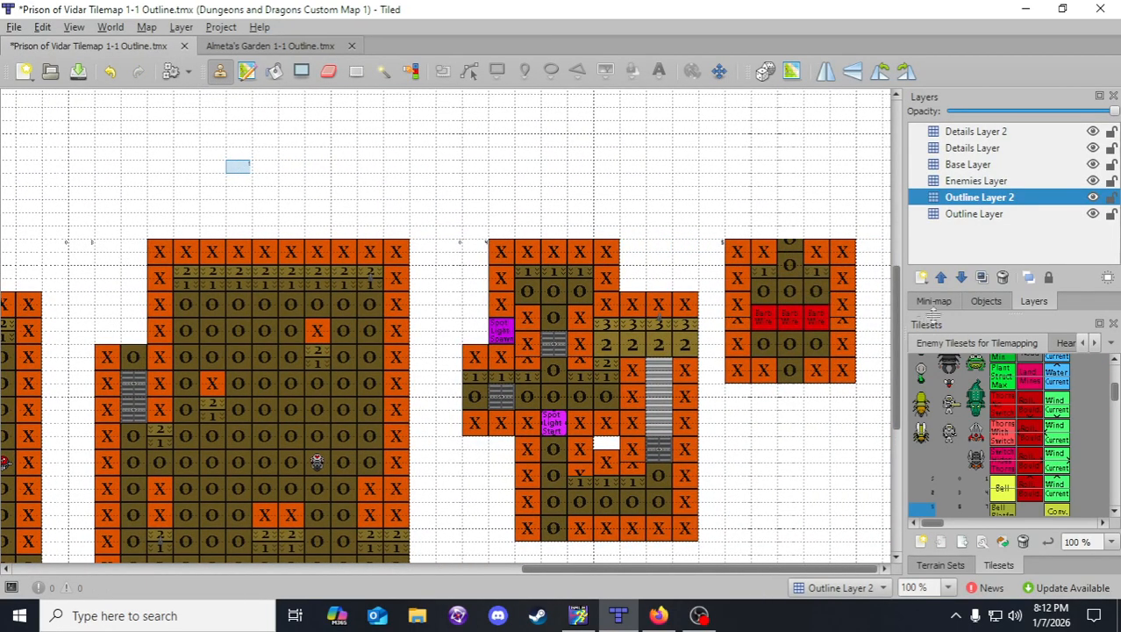
- Copy area 04's 0 digit tile in front of the new room's 5 to complete the 05 label, and save the map
{"action": "left_click", "coordinate": [1055, 343]}
{"action": "right_click", "coordinate": [453, 246]}
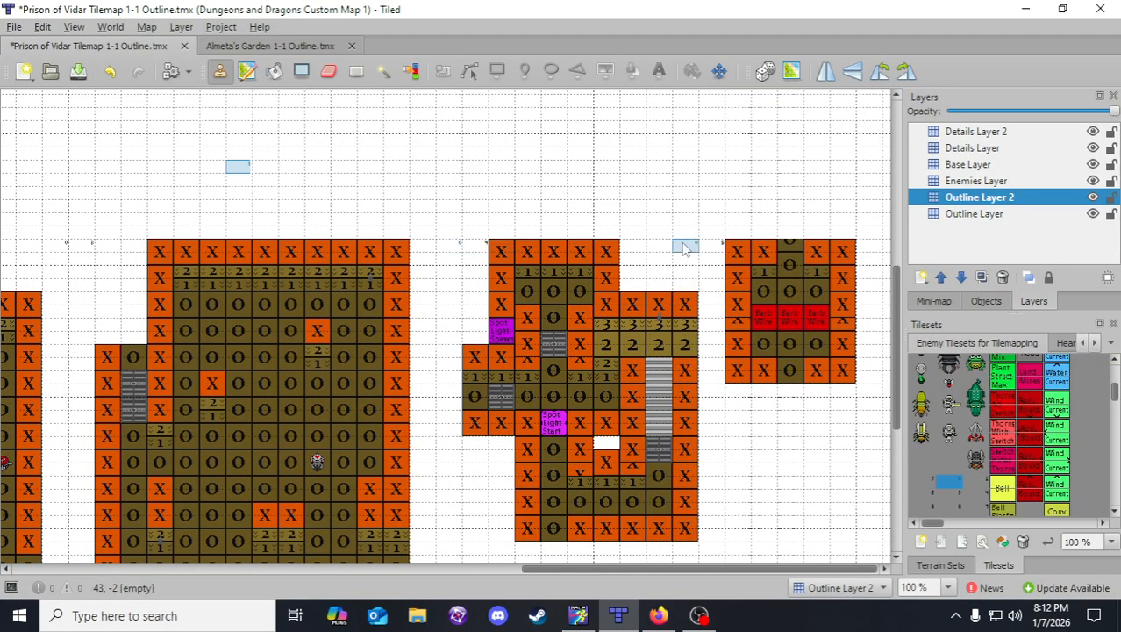
{"action": "left_click", "coordinate": [1063, 343]}
{"action": "middle_click_drag", "start_coordinate": [752, 454], "coordinate": [701, 398]}
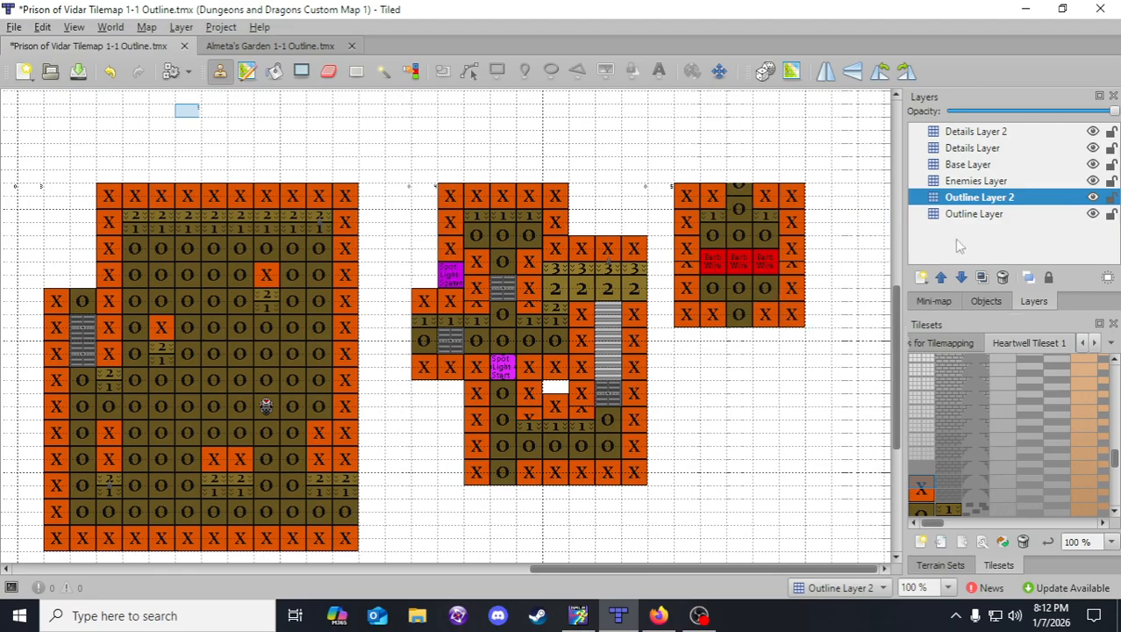
{"action": "left_click", "coordinate": [981, 215]}
{"action": "middle_click_drag", "start_coordinate": [863, 252], "coordinate": [649, 235]}
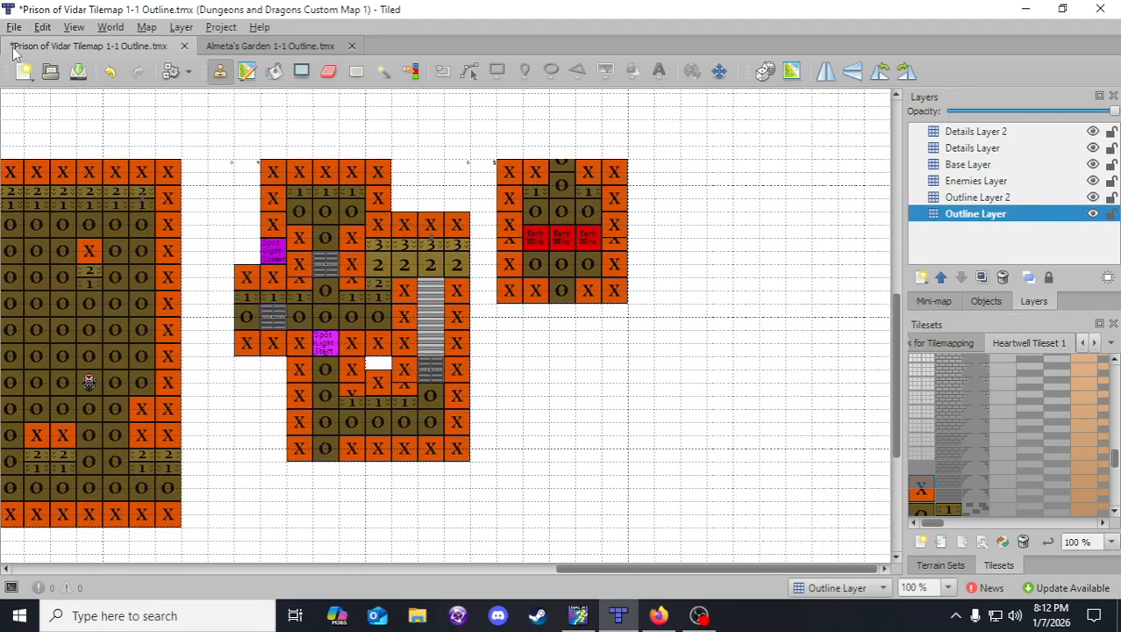
{"action": "left_click", "coordinate": [78, 72]}
{"action": "middle_click_drag", "start_coordinate": [550, 285], "coordinate": [664, 243]}
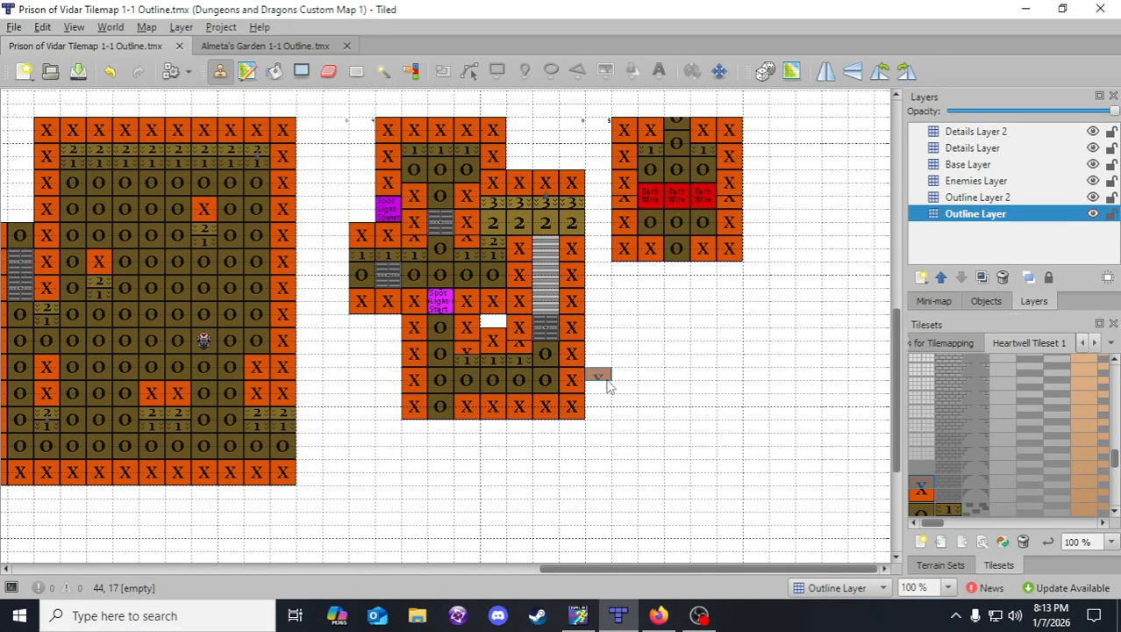
{"action": "scroll", "coordinate": [597, 395], "scroll_direction": "down", "scroll_amount": 2}
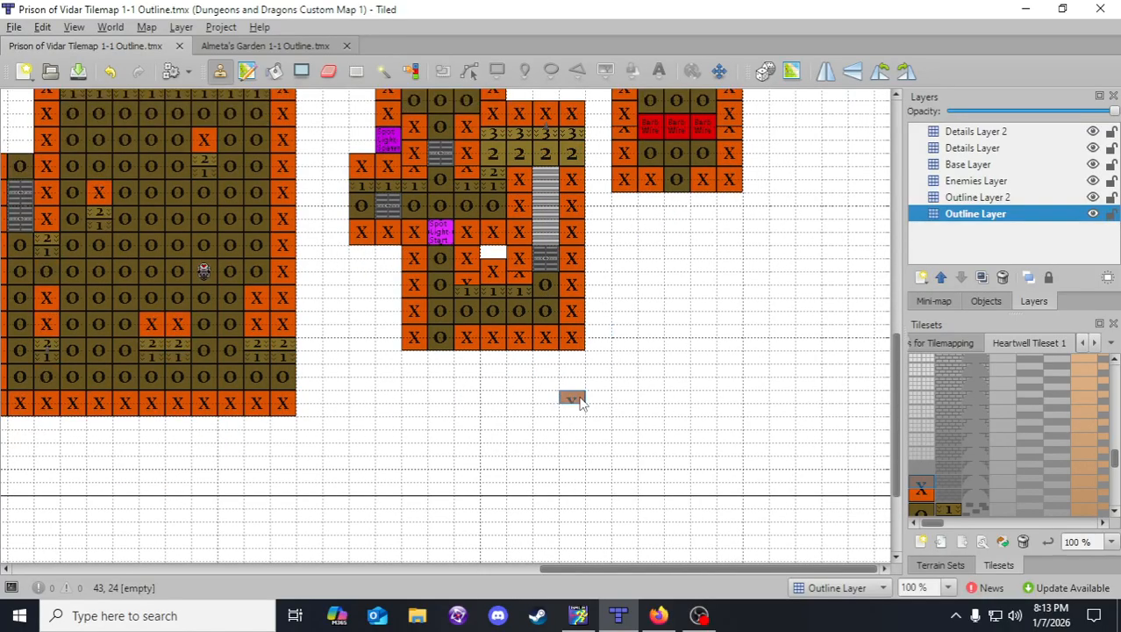
{"action": "scroll", "coordinate": [573, 406], "scroll_direction": "up", "scroll_amount": 3}
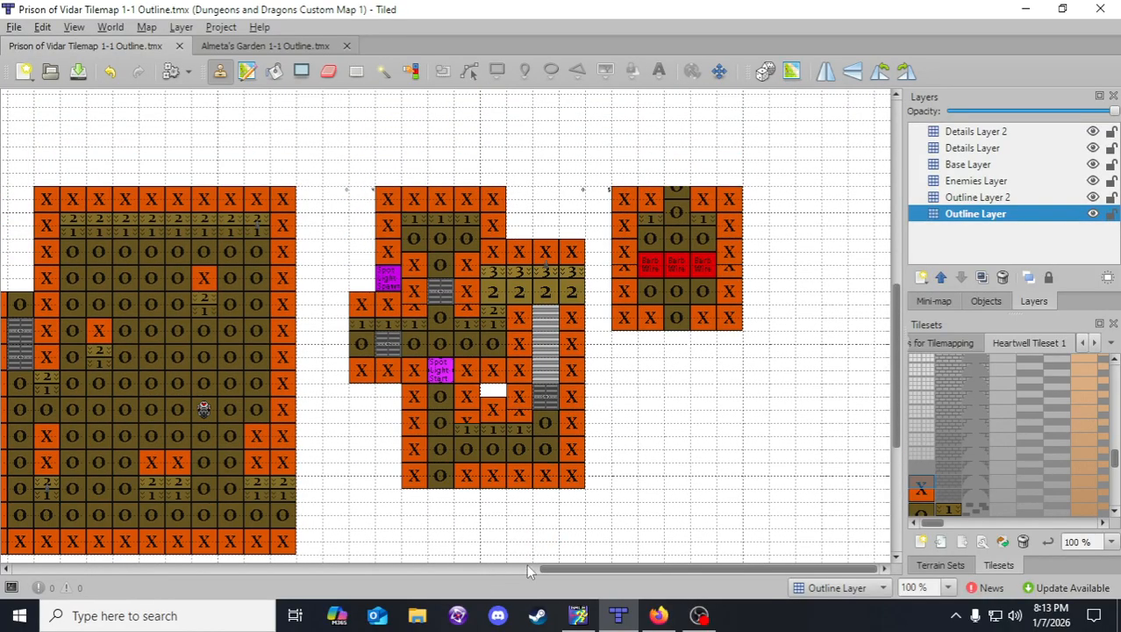
{"action": "left_click_drag", "start_coordinate": [667, 568], "coordinate": [692, 579]}
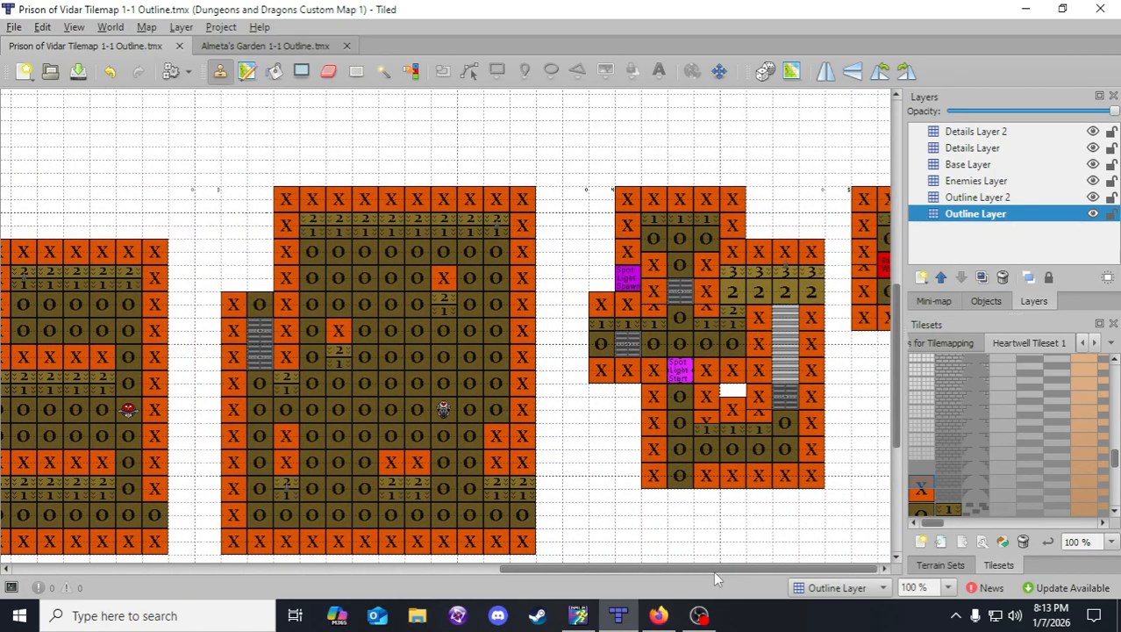
{"action": "middle_click_drag", "start_coordinate": [783, 508], "coordinate": [402, 479]}
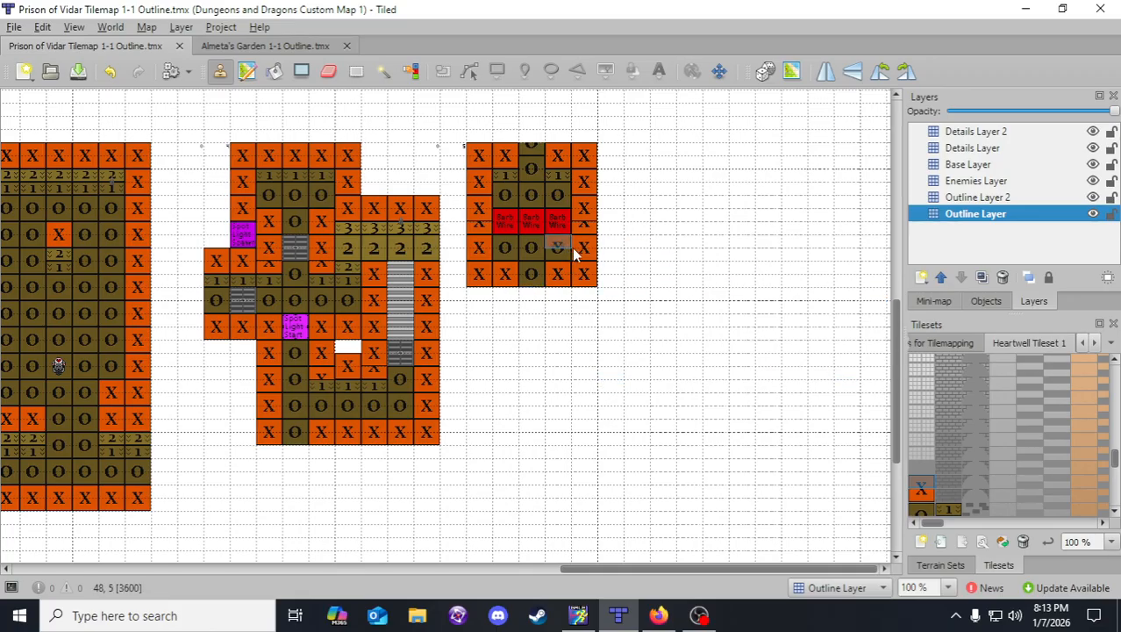
- Copy room 05's 0 digit tile and place it below area 01's lower-left side on Outline Layer 2
{"action": "left_click", "coordinate": [1009, 197]}
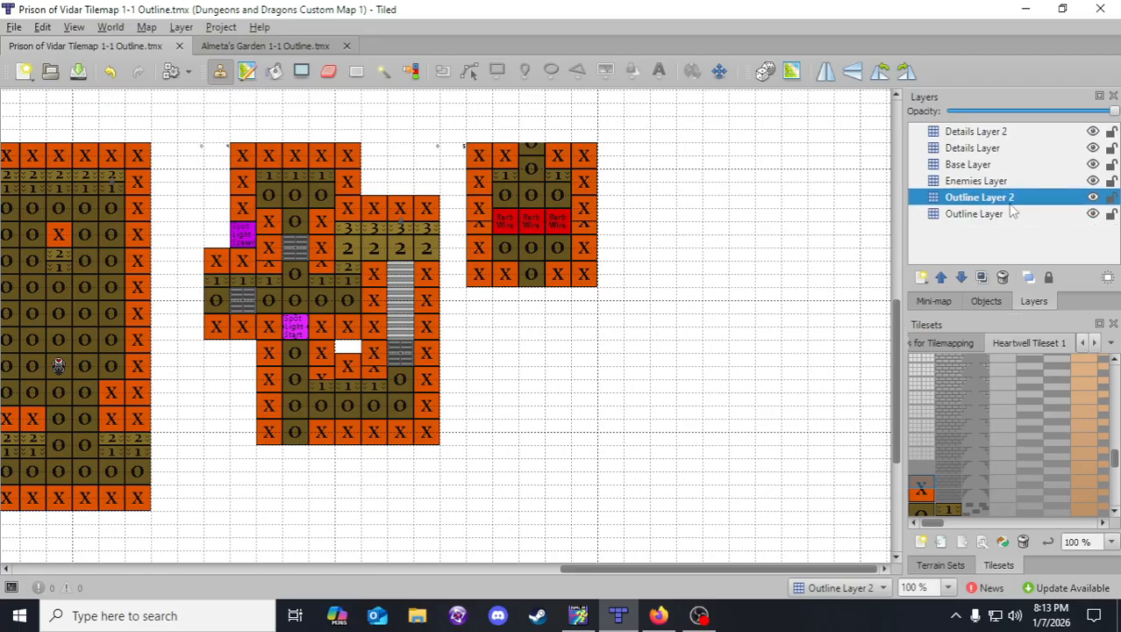
{"action": "right_click", "coordinate": [427, 160]}
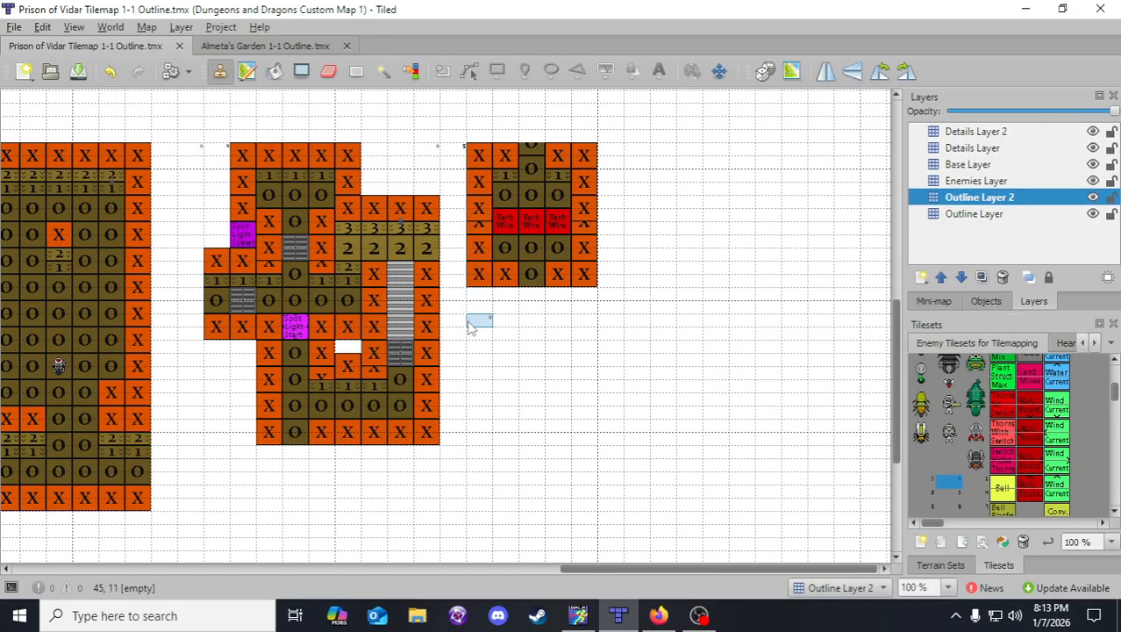
{"action": "middle_click_drag", "start_coordinate": [221, 431], "coordinate": [866, 261]}
{"action": "mouse_move", "coordinate": [393, 381]}
{"action": "middle_mouse_down"}
{"action": "mouse_move", "coordinate": [310, 343]}
{"action": "mouse_move", "coordinate": [554, 481]}
{"action": "mouse_move", "coordinate": [581, 413]}
{"action": "mouse_move", "coordinate": [575, 375]}
{"action": "middle_mouse_up"}
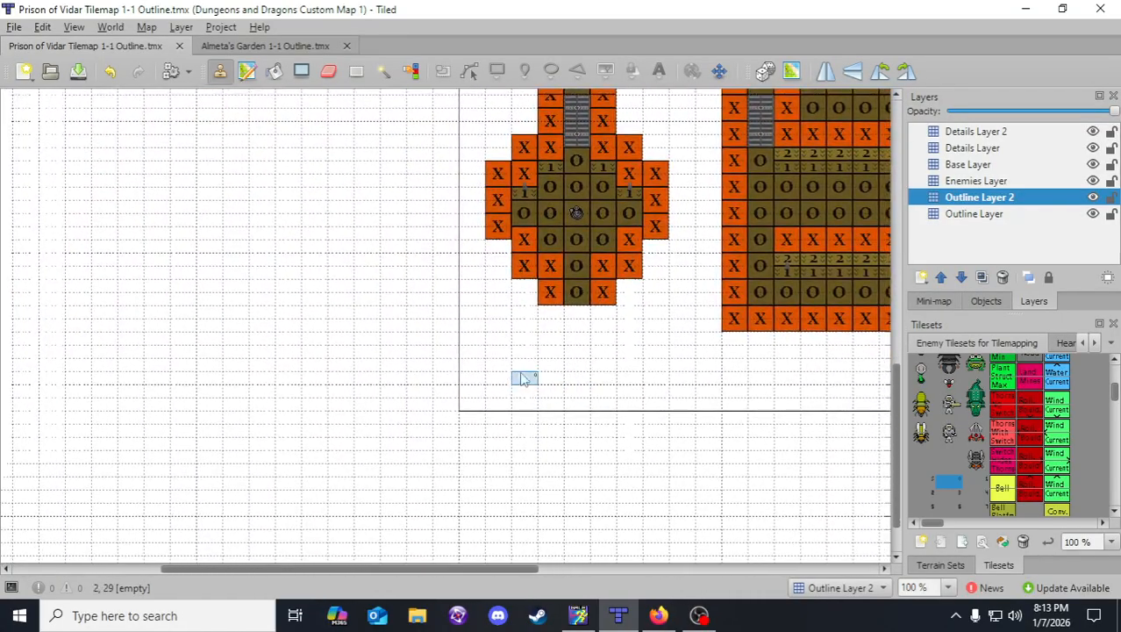
{"action": "left_click", "coordinate": [473, 342]}
- Copy the legend's 6 digit tile beside the new 0 to complete the 06 label, and save the map
{"action": "scroll", "coordinate": [514, 320], "scroll_direction": "up", "scroll_amount": 8}
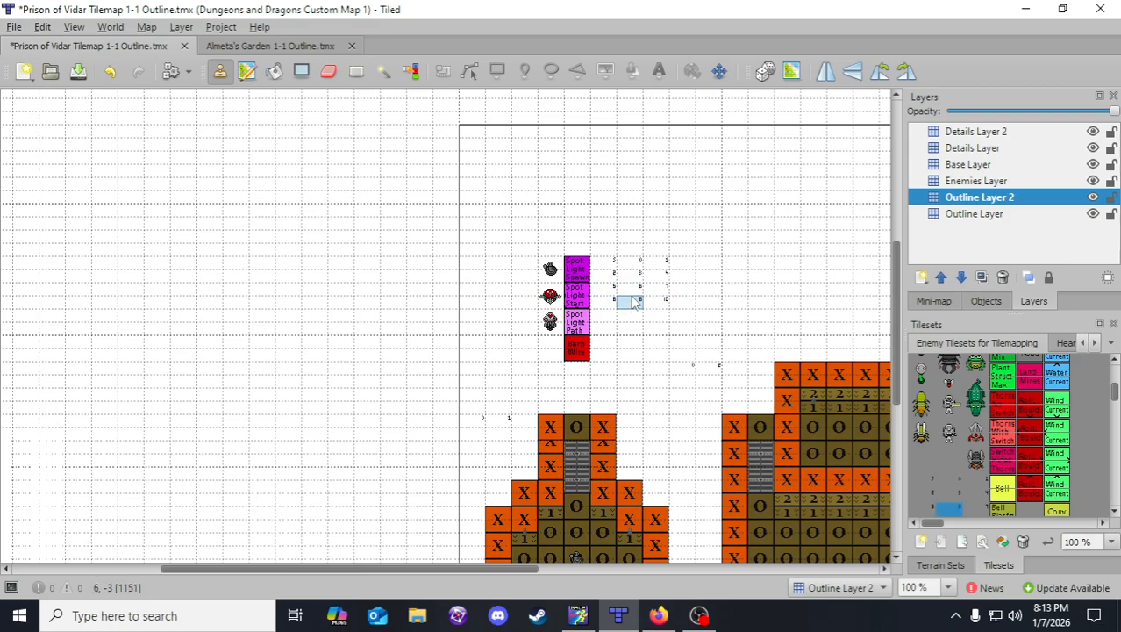
{"action": "scroll", "coordinate": [531, 450], "scroll_direction": "down", "scroll_amount": 8}
{"action": "scroll", "coordinate": [529, 450], "scroll_direction": "down", "scroll_amount": 3}
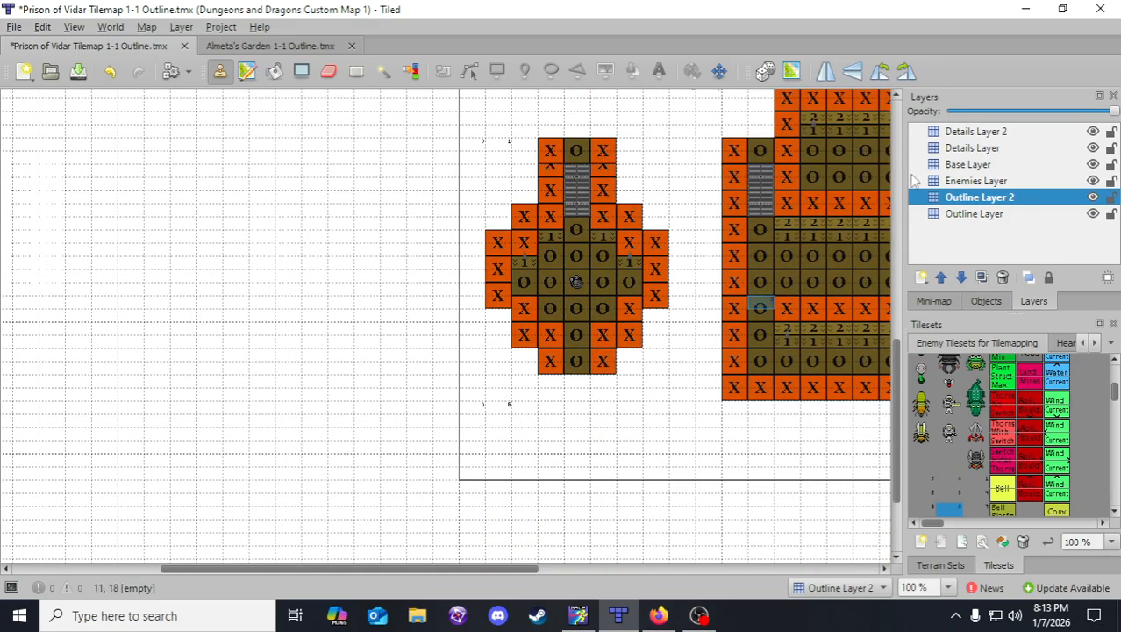
{"action": "left_click", "coordinate": [978, 215]}
{"action": "left_click", "coordinate": [1064, 343]}
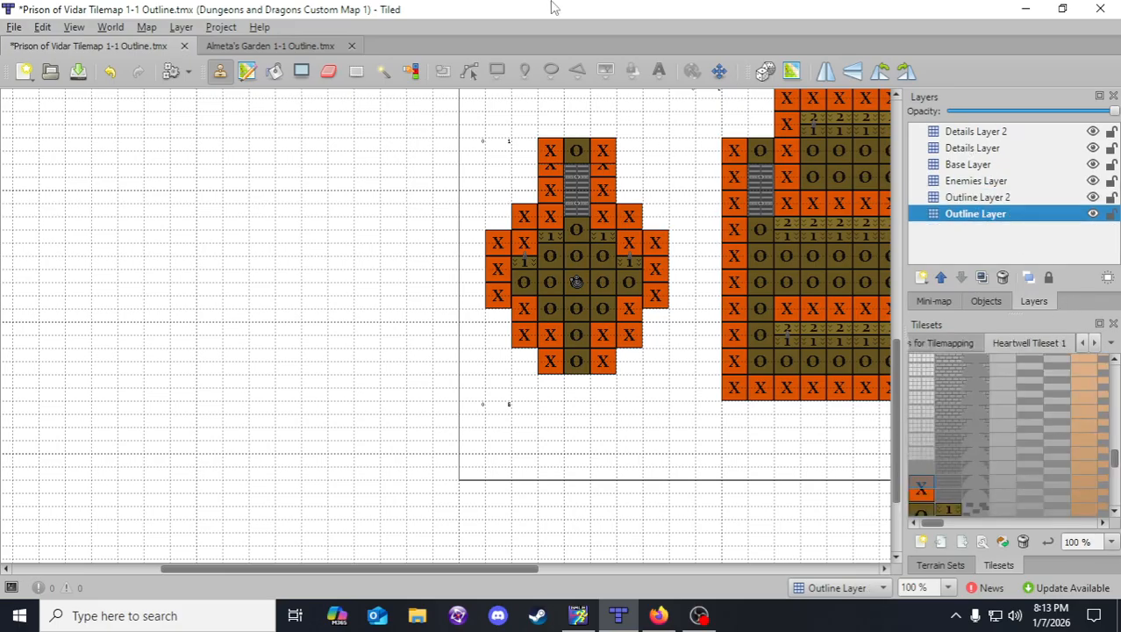
{"action": "left_click", "coordinate": [78, 71]}
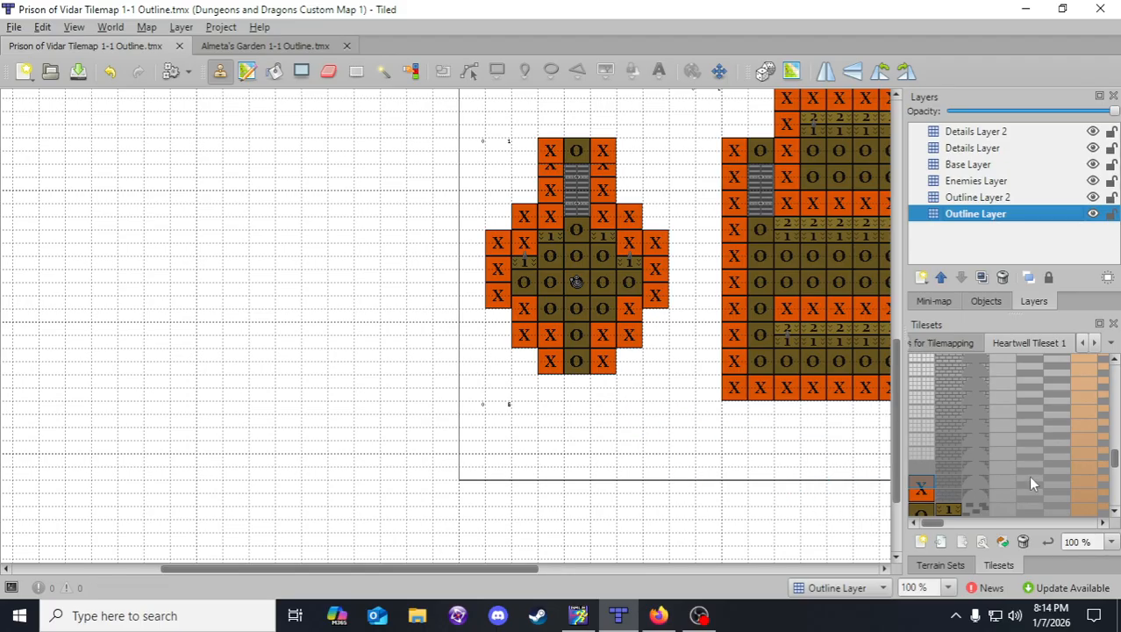
- Paint X wall tiles beside the 06 label on Outline Layer: three across the top, one below the left end, and two beneath it
{"action": "scroll", "coordinate": [939, 478], "scroll_direction": "down", "scroll_amount": 3}
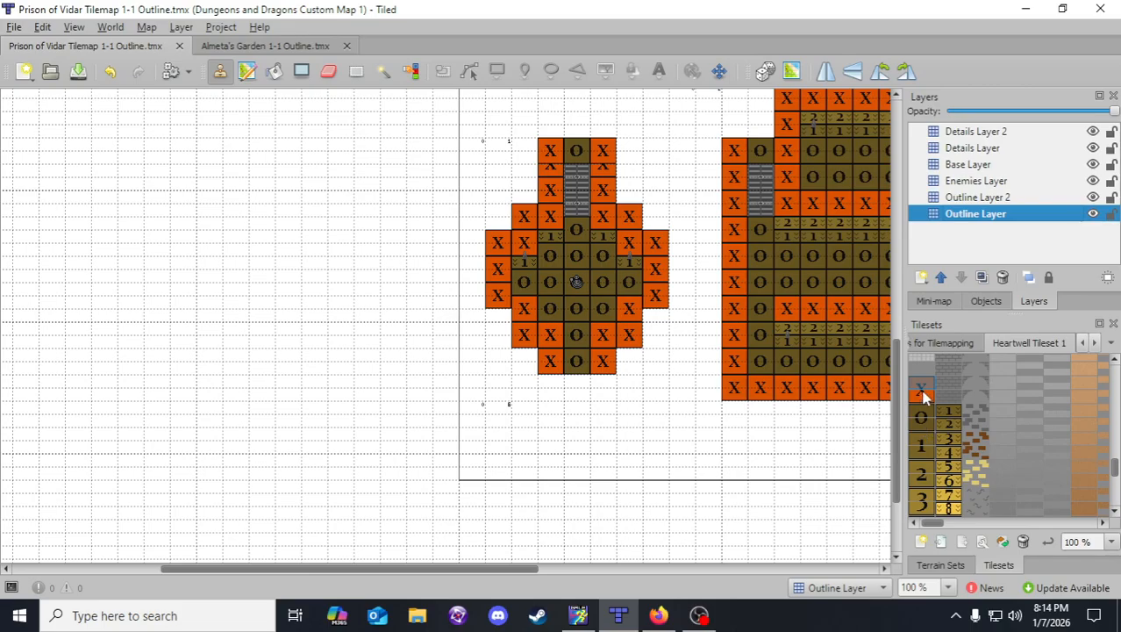
{"action": "left_click", "coordinate": [921, 390]}
{"action": "left_click_drag", "start_coordinate": [529, 423], "coordinate": [580, 423]}
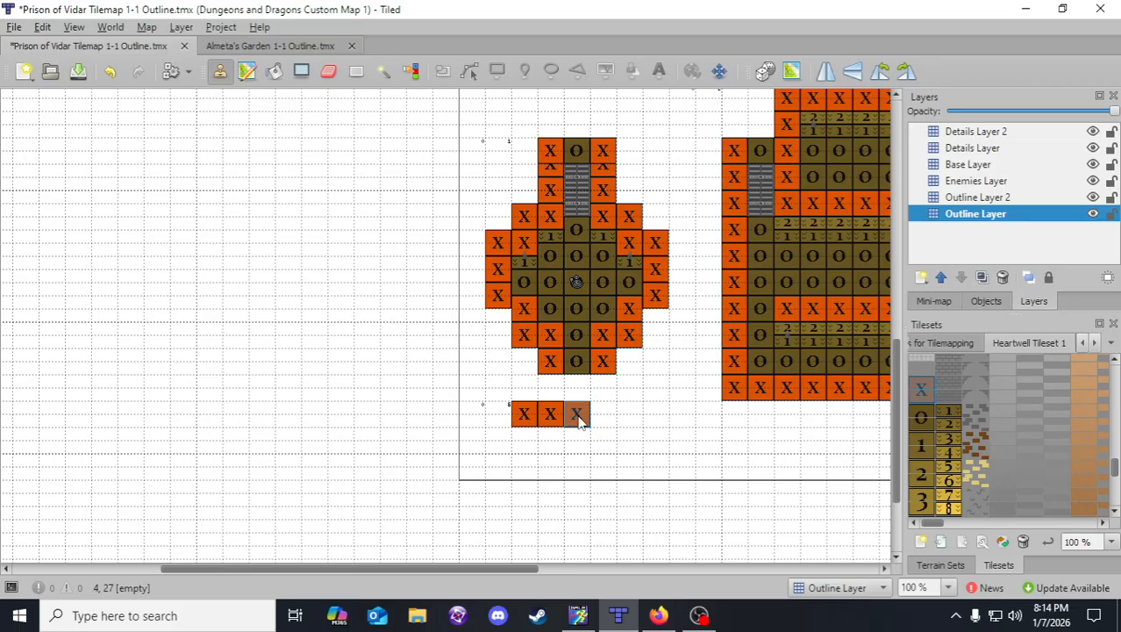
{"action": "scroll", "coordinate": [579, 422], "scroll_direction": "down", "scroll_amount": 1}
{"action": "left_click", "coordinate": [524, 372]}
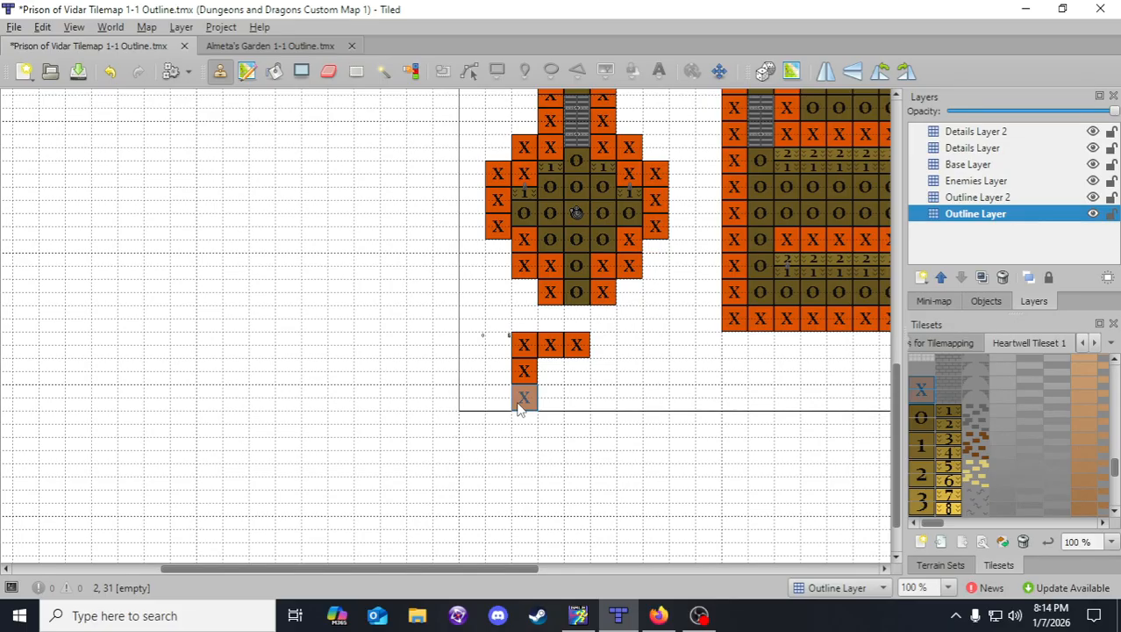
{"action": "left_click", "coordinate": [522, 399]}
- Add two half-height 1 tiles beneath room 06's lower X pair and two O floor tiles directly below them
{"action": "scroll", "coordinate": [620, 409], "scroll_direction": "up", "scroll_amount": 3}
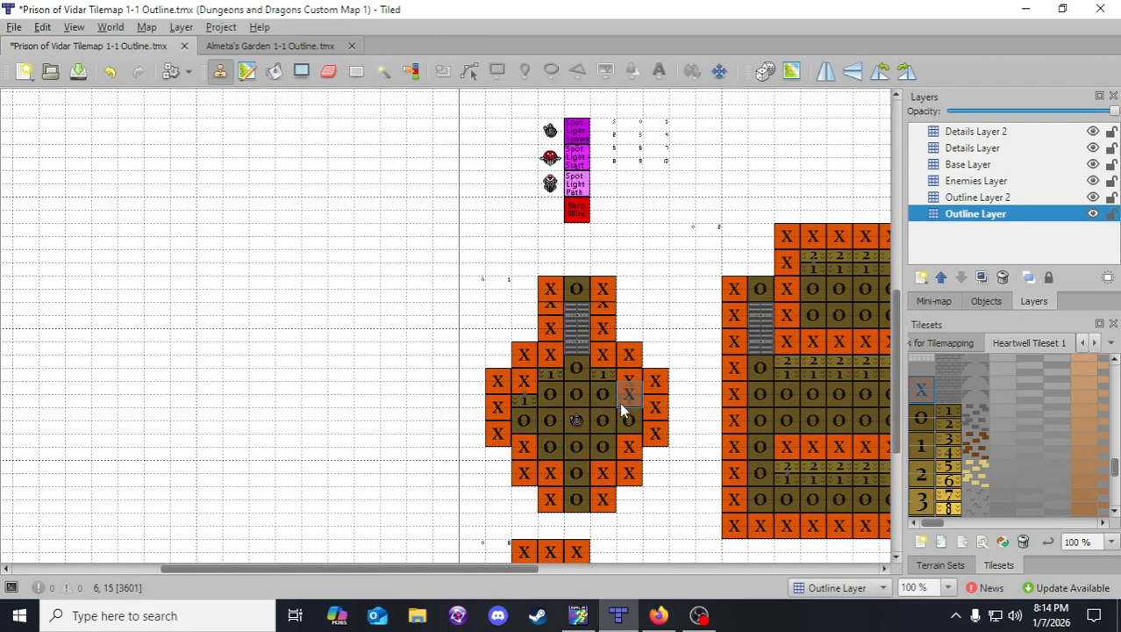
{"action": "scroll", "coordinate": [602, 465], "scroll_direction": "down", "scroll_amount": 3}
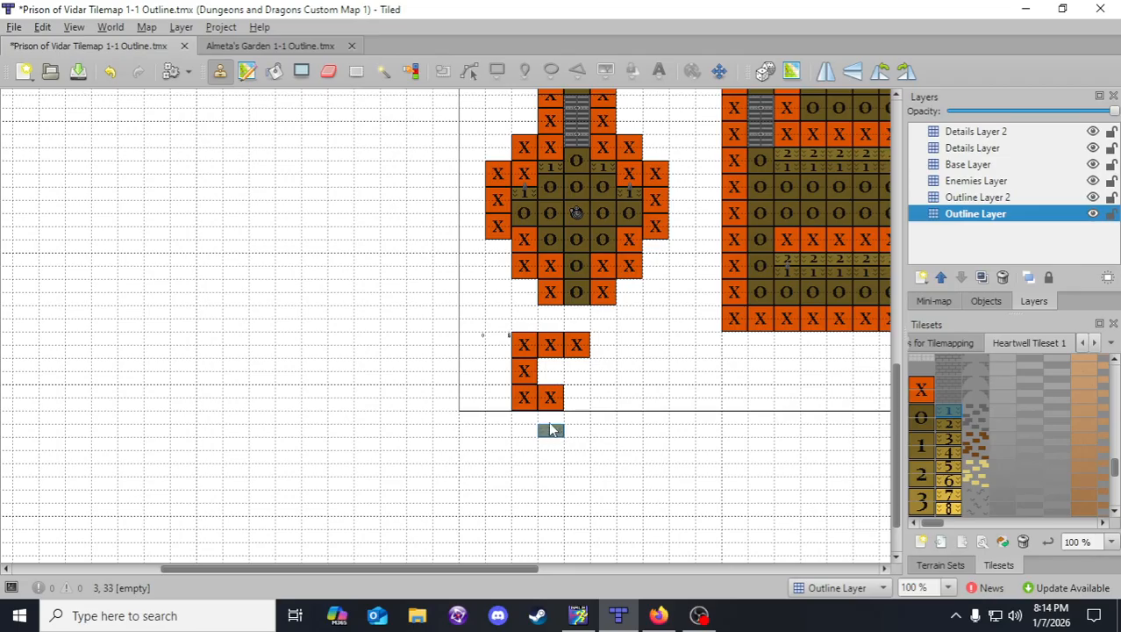
{"action": "left_click_drag", "start_coordinate": [540, 426], "coordinate": [528, 425]}
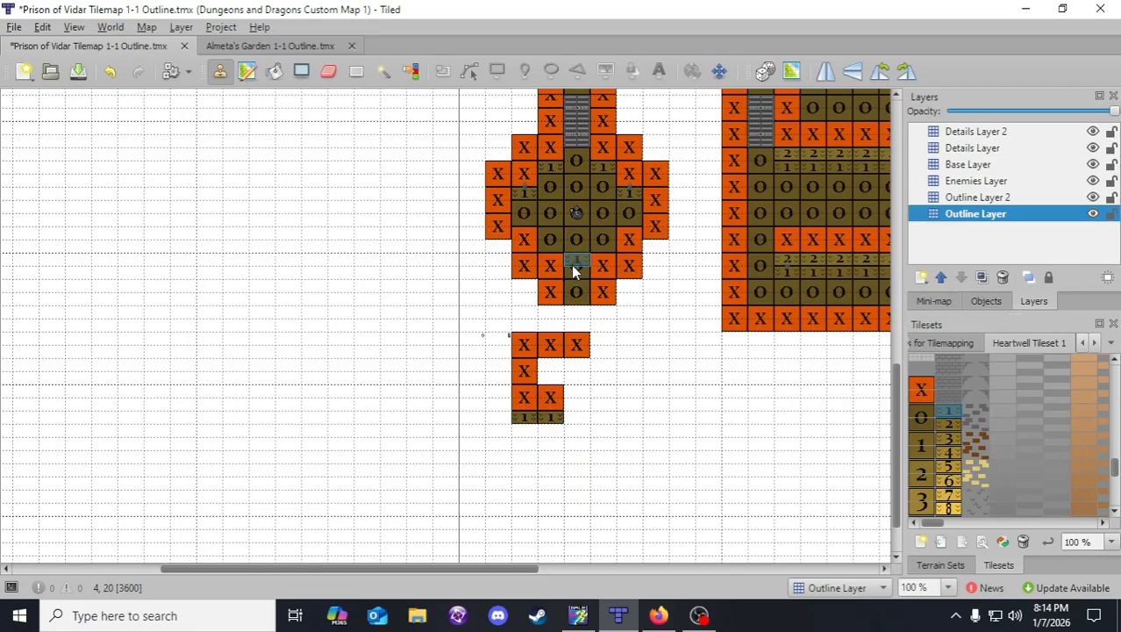
{"action": "left_click", "coordinate": [559, 444]}
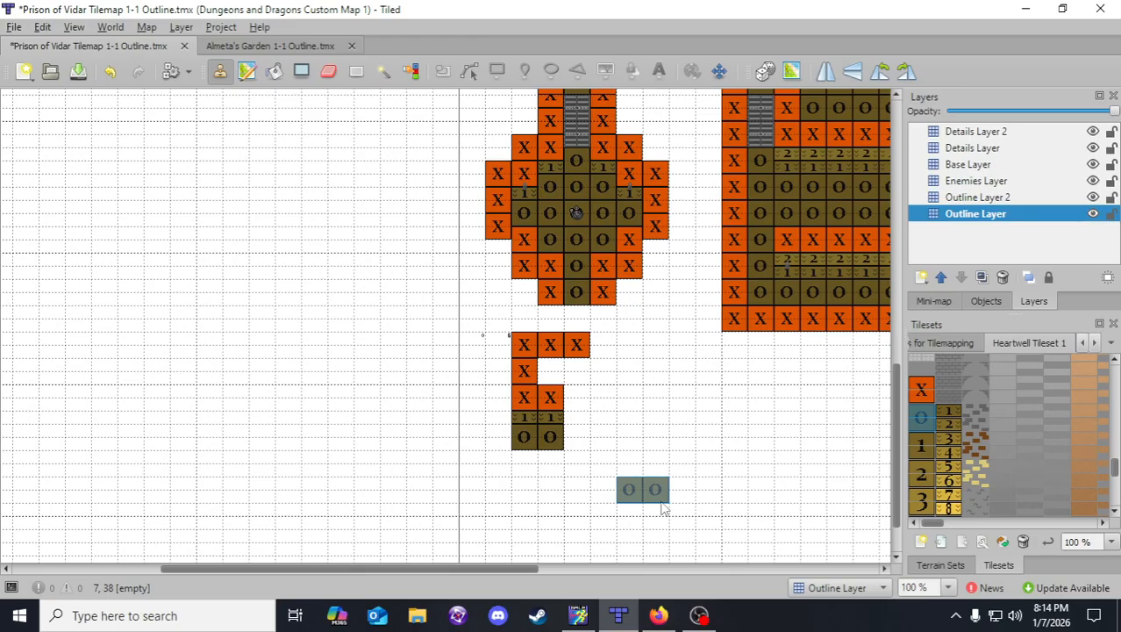
- Examine the layouts of rooms 02 through 05 as reference for continuing room 06
{"action": "scroll", "coordinate": [675, 383], "scroll_direction": "up", "scroll_amount": 5}
{"action": "scroll", "coordinate": [364, 378], "scroll_direction": "right", "scroll_amount": 8, "text": "shift"}
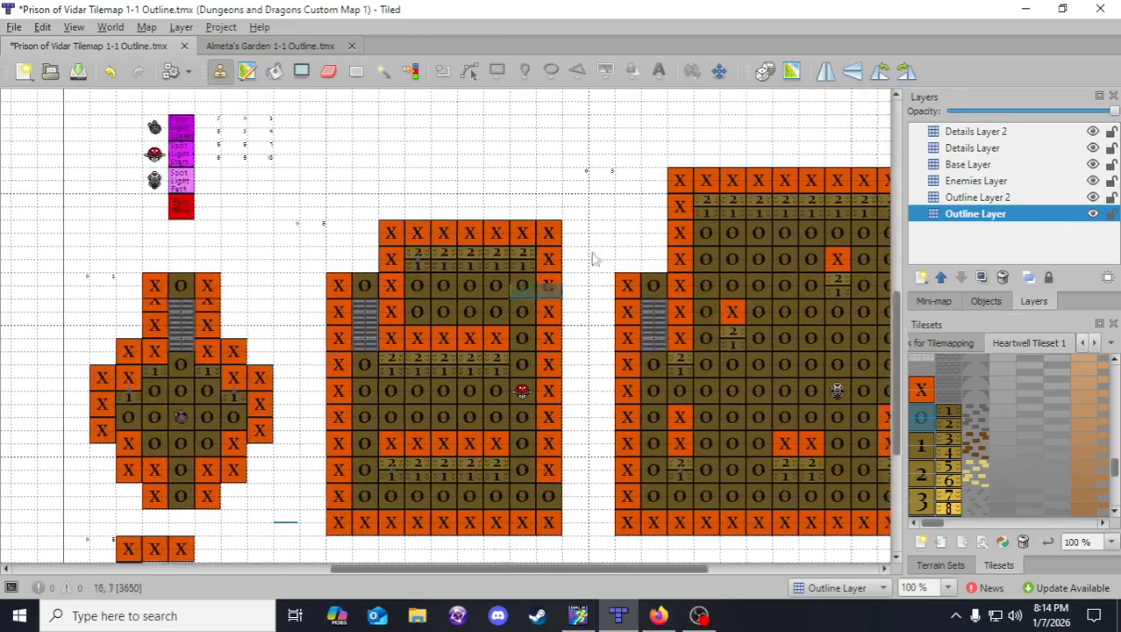
{"action": "scroll", "coordinate": [478, 355], "scroll_direction": "up", "scroll_amount": 1}
{"action": "scroll", "coordinate": [480, 344], "scroll_direction": "right", "scroll_amount": 6, "text": "shift"}
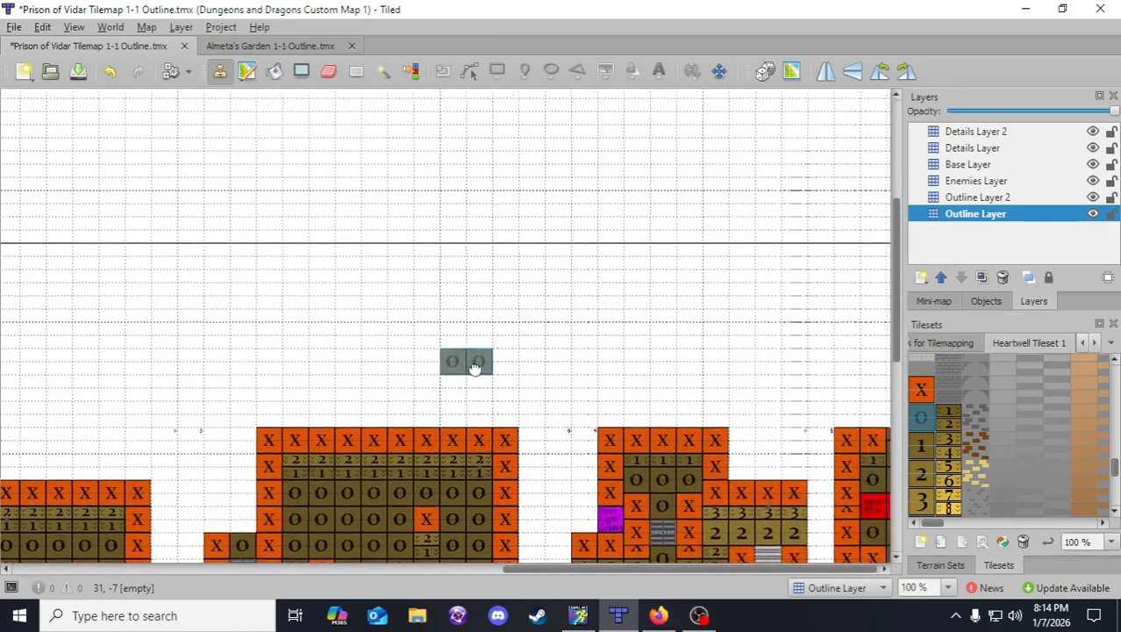
{"action": "middle_click_drag", "start_coordinate": [480, 344], "coordinate": [331, 250]}
{"action": "scroll", "coordinate": [761, 491], "scroll_direction": "down", "scroll_amount": 4}
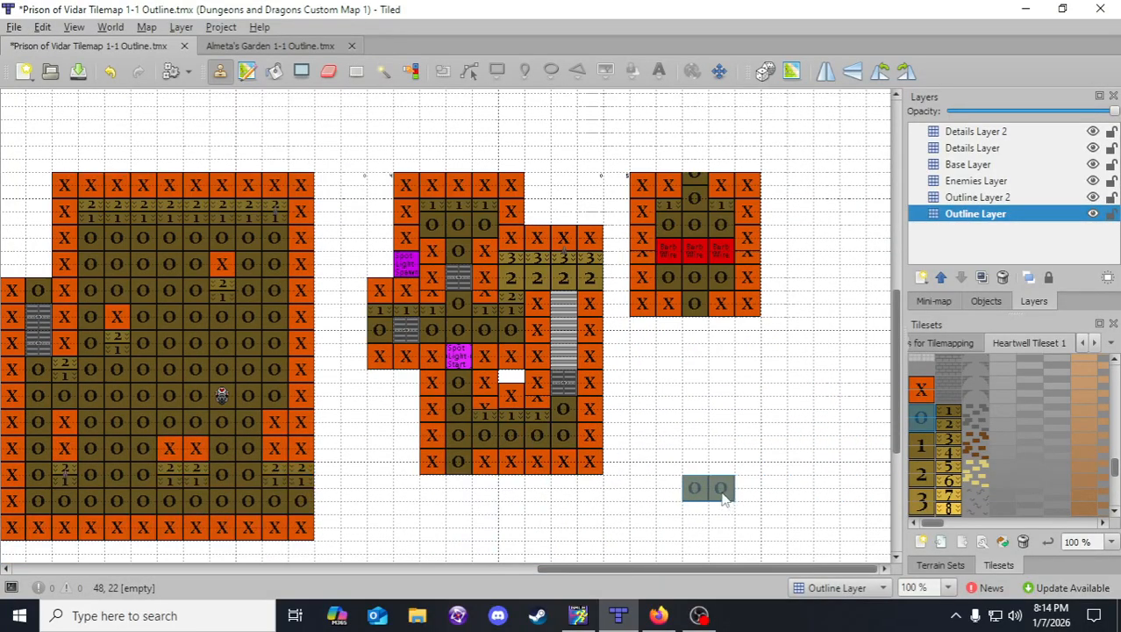
- Review the room outlines and door labels across the map, checking Enemy Tilesets for Tilemapping for usable tiles
{"action": "middle_click_drag", "start_coordinate": [334, 517], "coordinate": [595, 529]}
{"action": "middle_click_drag", "start_coordinate": [174, 248], "coordinate": [633, 354]}
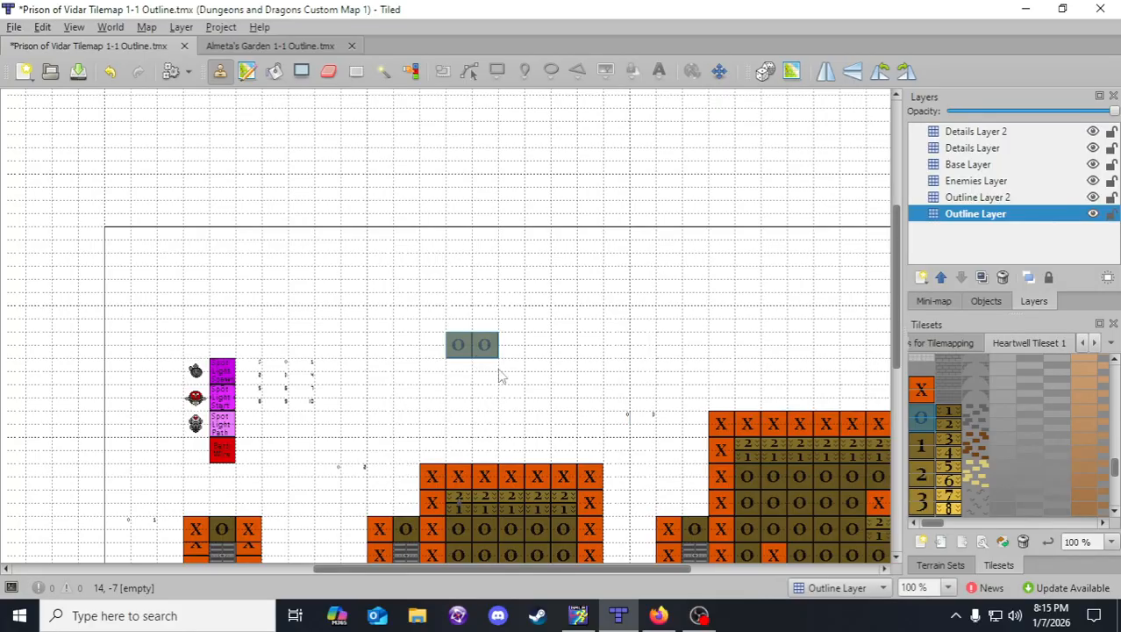
{"action": "scroll", "coordinate": [527, 347], "scroll_direction": "right", "scroll_amount": 2}
{"action": "scroll", "coordinate": [527, 346], "scroll_direction": "down", "scroll_amount": 1}
{"action": "middle_click_drag", "start_coordinate": [533, 338], "coordinate": [382, 244]}
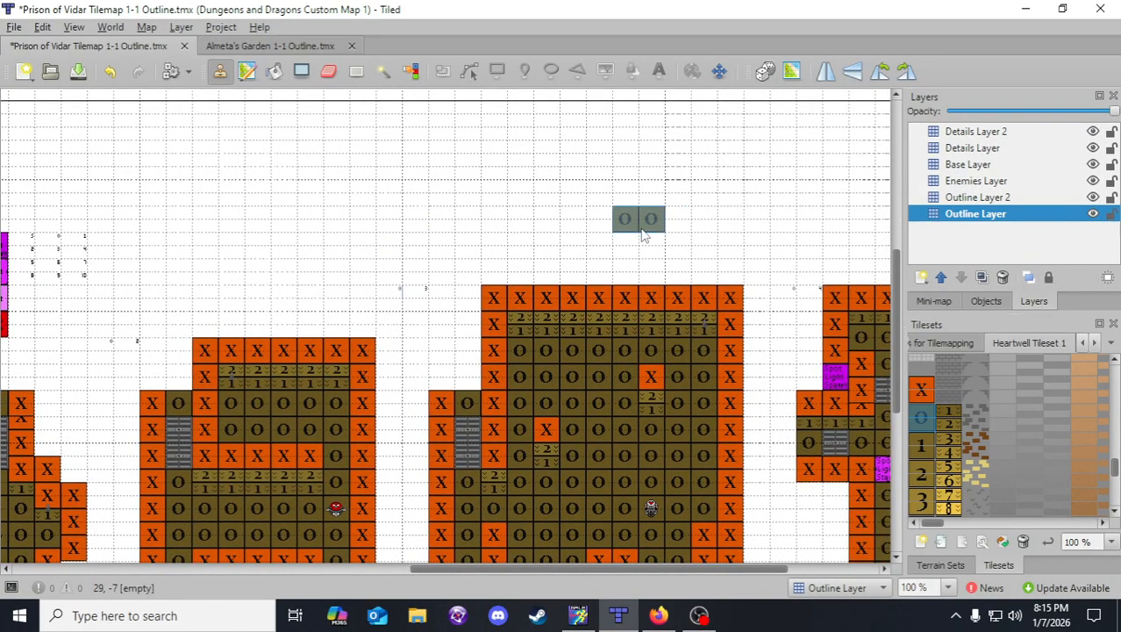
{"action": "middle_click_drag", "start_coordinate": [465, 193], "coordinate": [681, 190]}
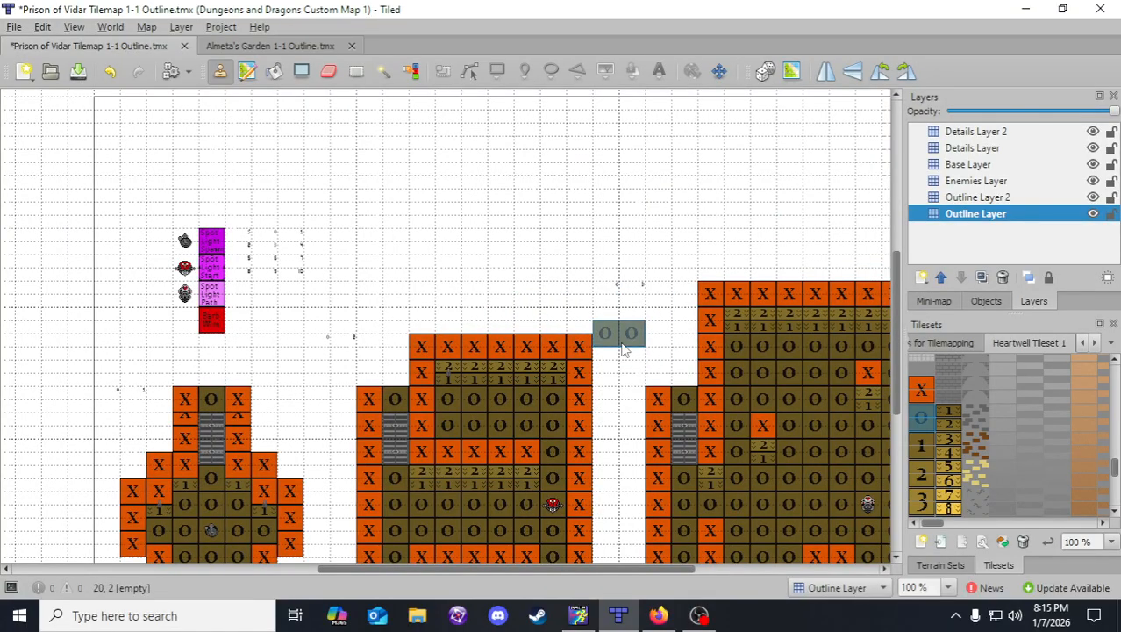
{"action": "left_click", "coordinate": [945, 343]}
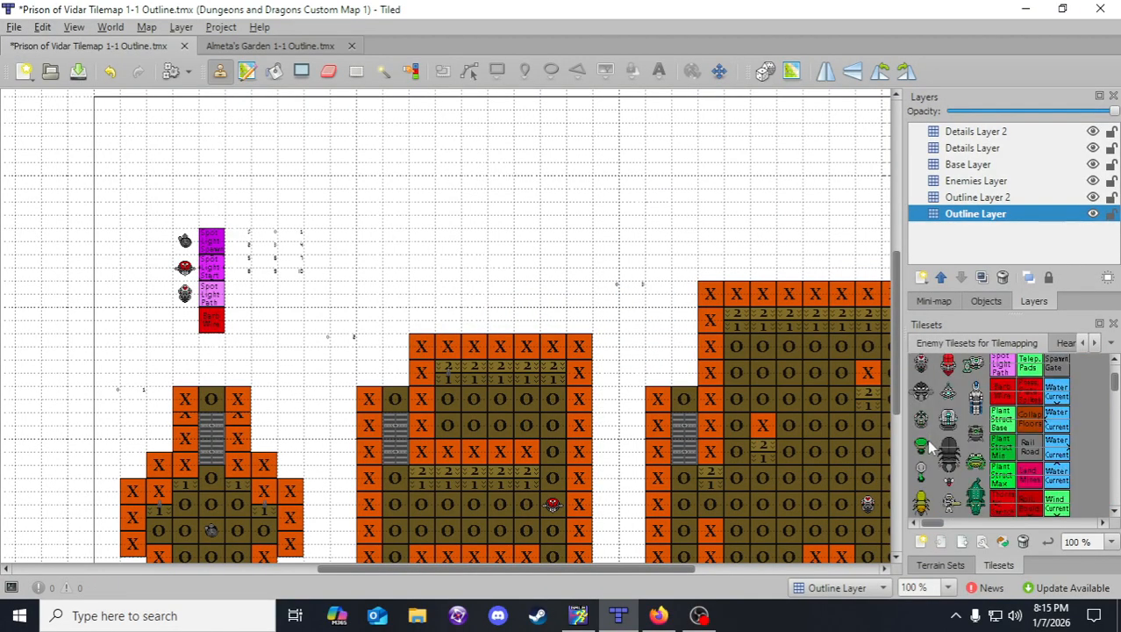
{"action": "scroll", "coordinate": [930, 443], "scroll_direction": "up", "scroll_amount": 3}
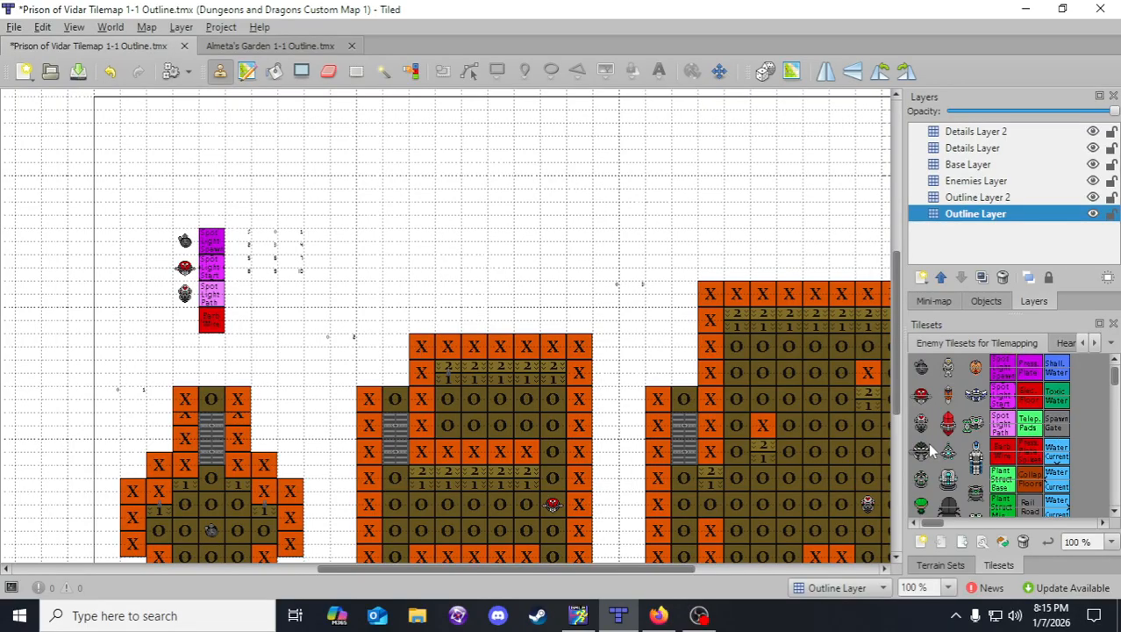
{"action": "left_click", "coordinate": [1064, 343]}
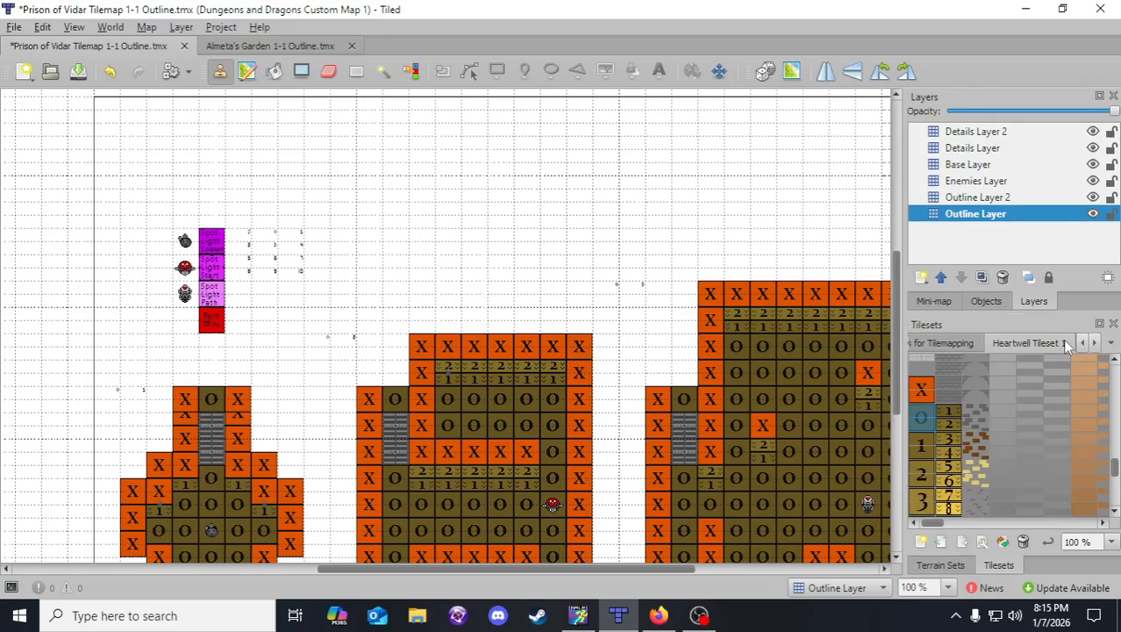
{"action": "middle_click_drag", "start_coordinate": [624, 281], "coordinate": [340, 198]}
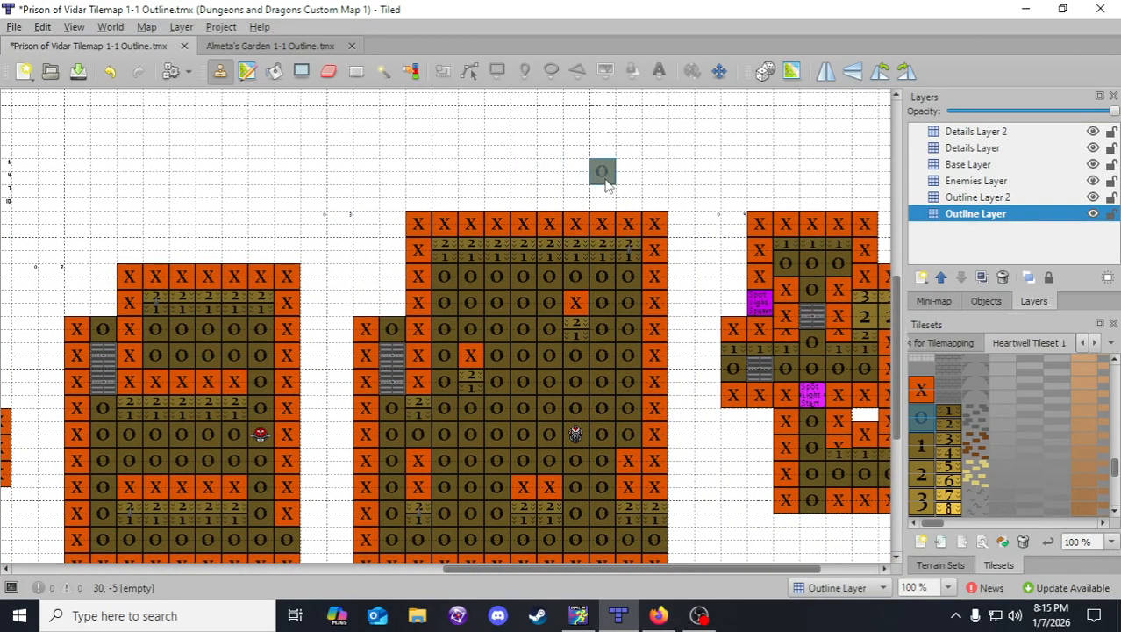
{"action": "middle_click_drag", "start_coordinate": [367, 182], "coordinate": [660, 220]}
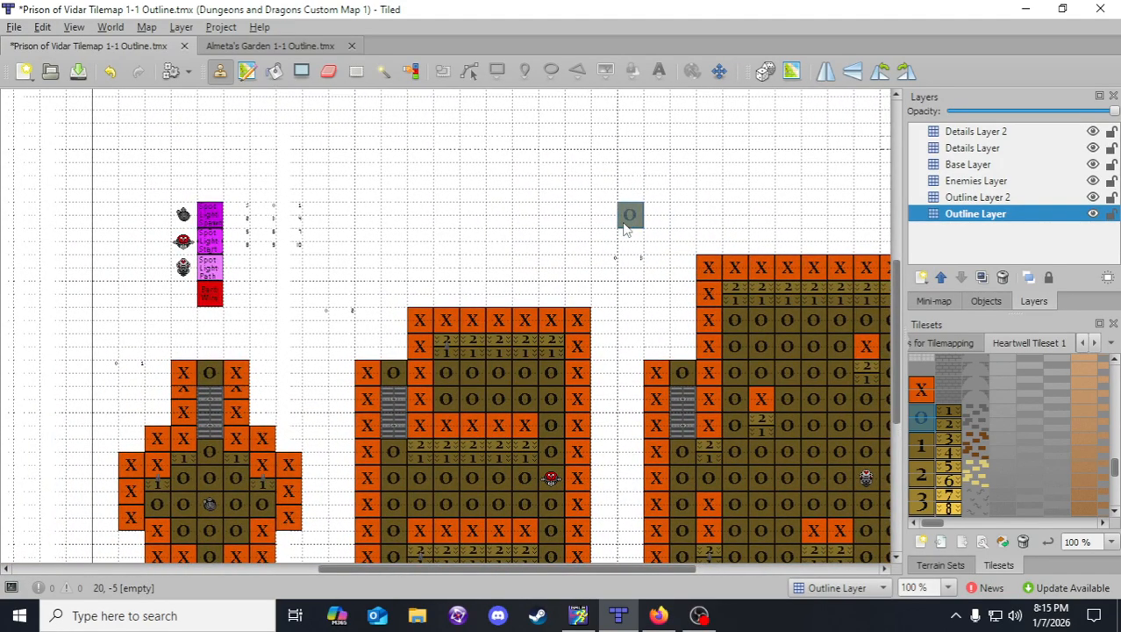
{"action": "middle_click_drag", "start_coordinate": [736, 204], "coordinate": [478, 173]}
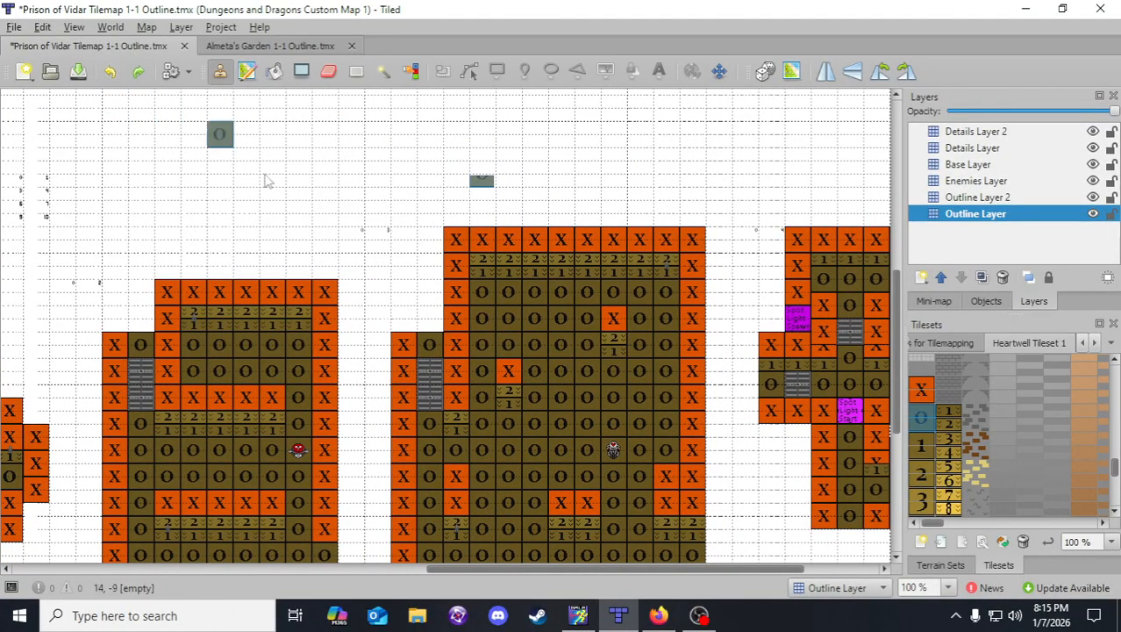
{"action": "scroll", "coordinate": [763, 314], "scroll_direction": "down", "scroll_amount": 5}
{"action": "middle_click_drag", "start_coordinate": [763, 313], "coordinate": [790, 390]}
{"action": "middle_click_drag", "start_coordinate": [250, 403], "coordinate": [673, 350]}
{"action": "middle_click_drag", "start_coordinate": [640, 315], "coordinate": [421, 425]}
{"action": "middle_click_drag", "start_coordinate": [684, 294], "coordinate": [495, 454]}
{"action": "middle_click_drag", "start_coordinate": [759, 236], "coordinate": [622, 351]}
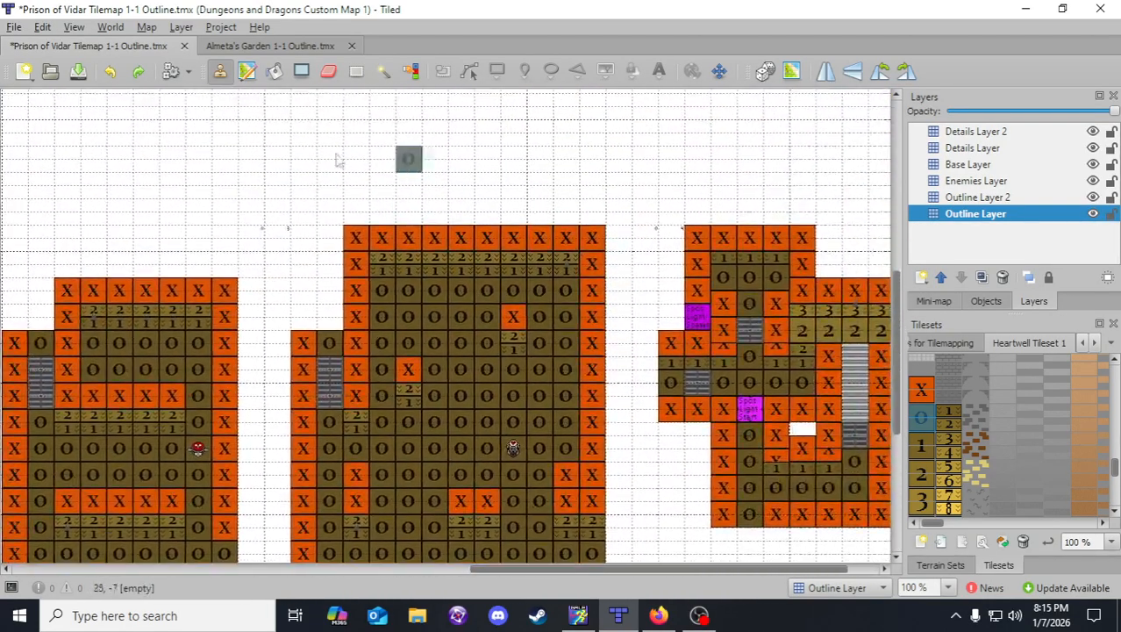
- Redo the last undone edit and save the Prison of Vidar outline map
{"action": "left_click", "coordinate": [138, 71]}
{"action": "left_click", "coordinate": [79, 71]}
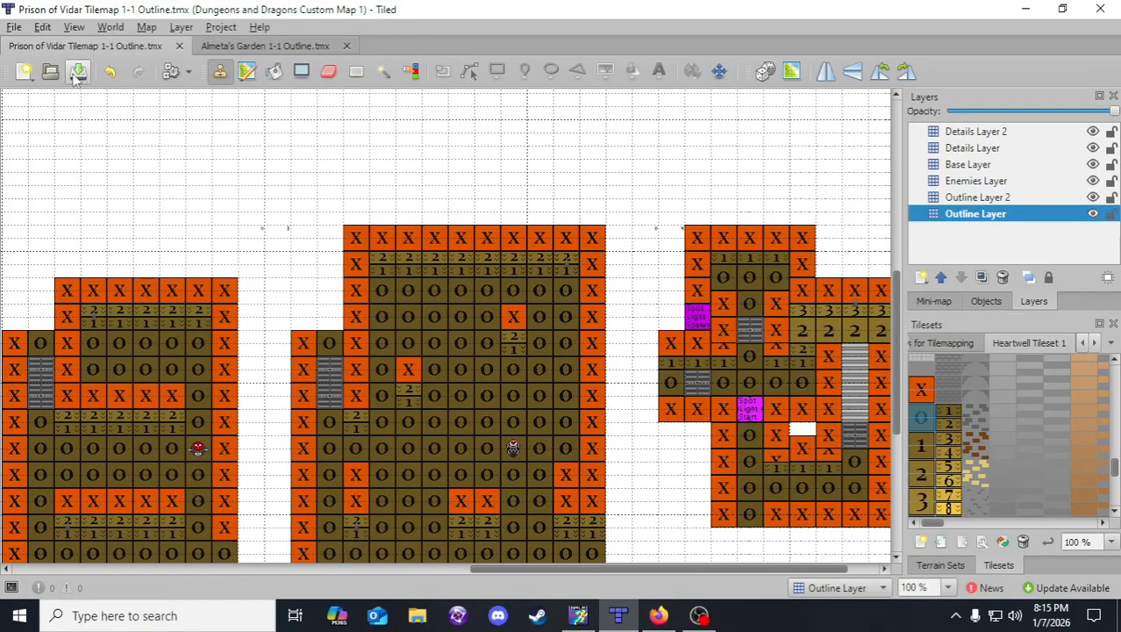
- Add a tile layer named Door Label Layer and place it directly above Outline Layer 2
{"action": "middle_click_drag", "start_coordinate": [145, 170], "coordinate": [190, 256]}
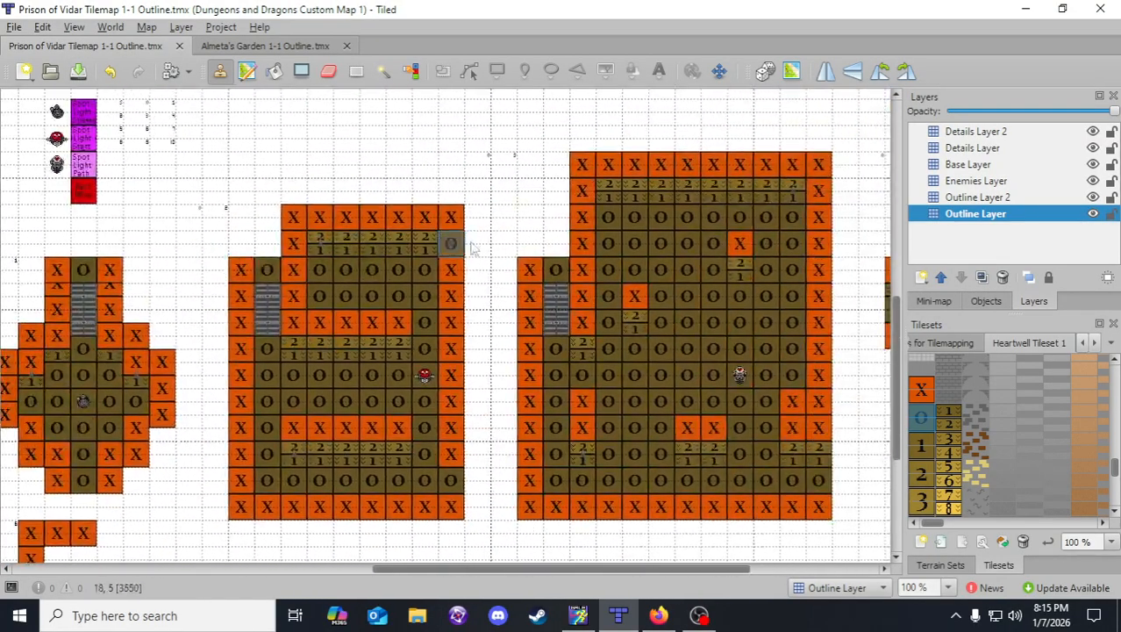
{"action": "middle_click_drag", "start_coordinate": [625, 219], "coordinate": [426, 283]}
{"action": "middle_click_drag", "start_coordinate": [621, 255], "coordinate": [387, 227]}
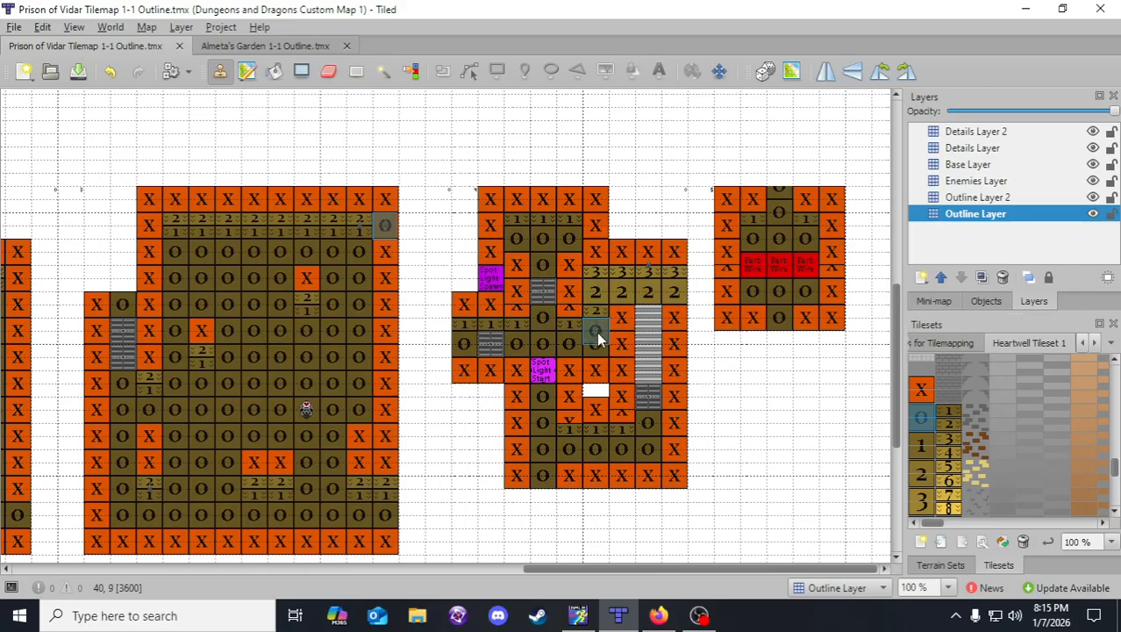
{"action": "left_click", "coordinate": [548, 296]}
{"action": "right_click", "coordinate": [957, 242]}
{"action": "mouse_move", "coordinate": [965, 244]}
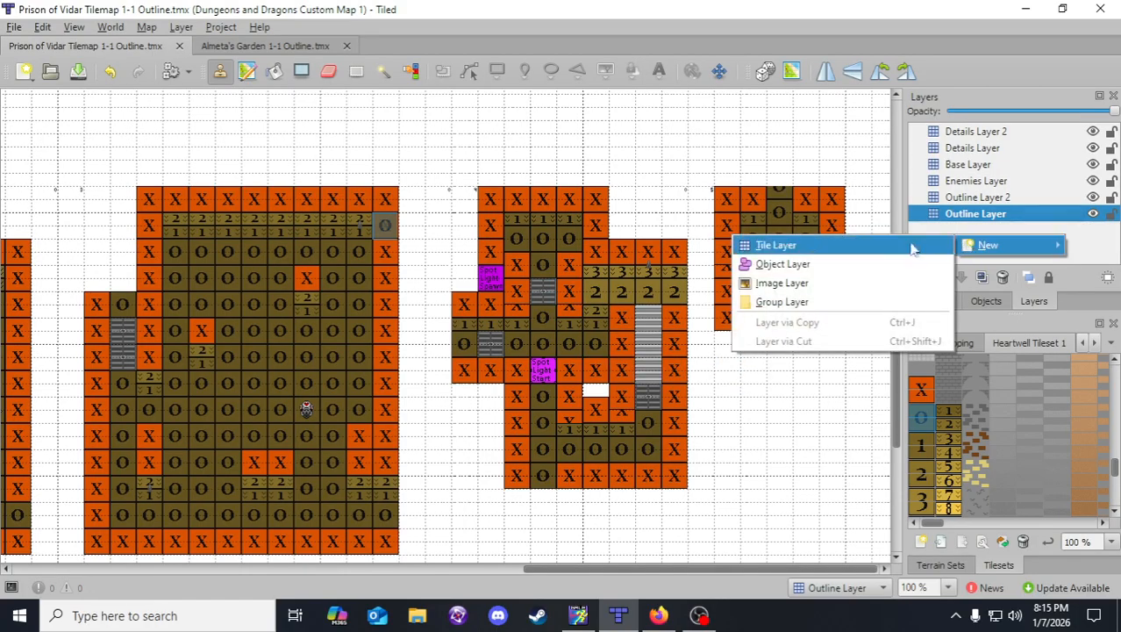
{"action": "left_click", "coordinate": [853, 249]}
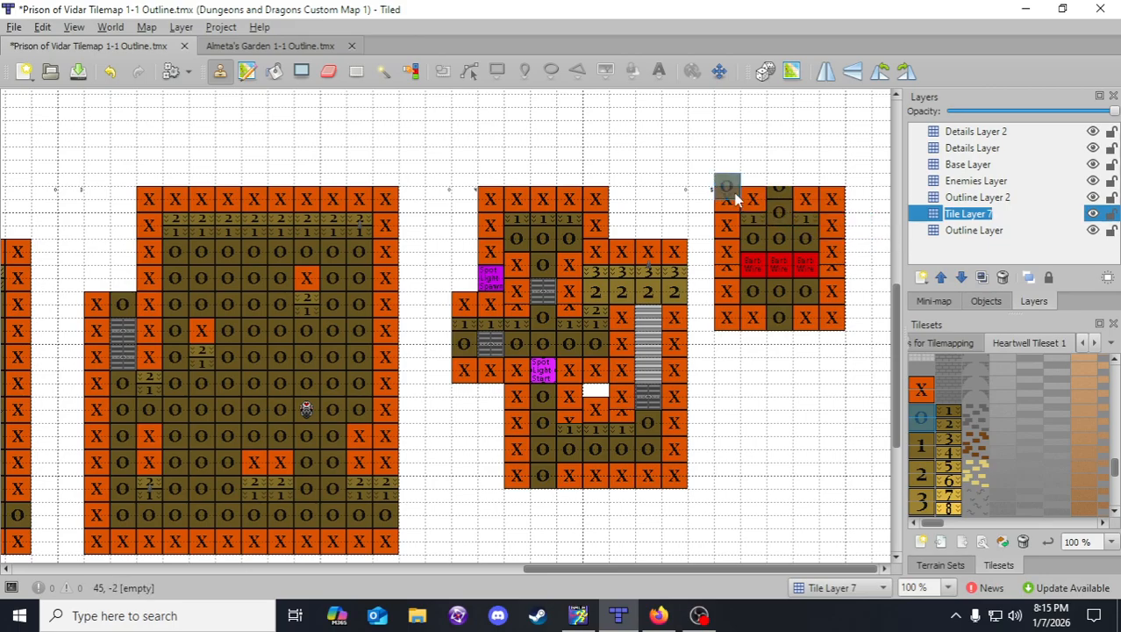
{"action": "type", "text": "Door Label Layer"}
{"action": "key", "text": "Return"}
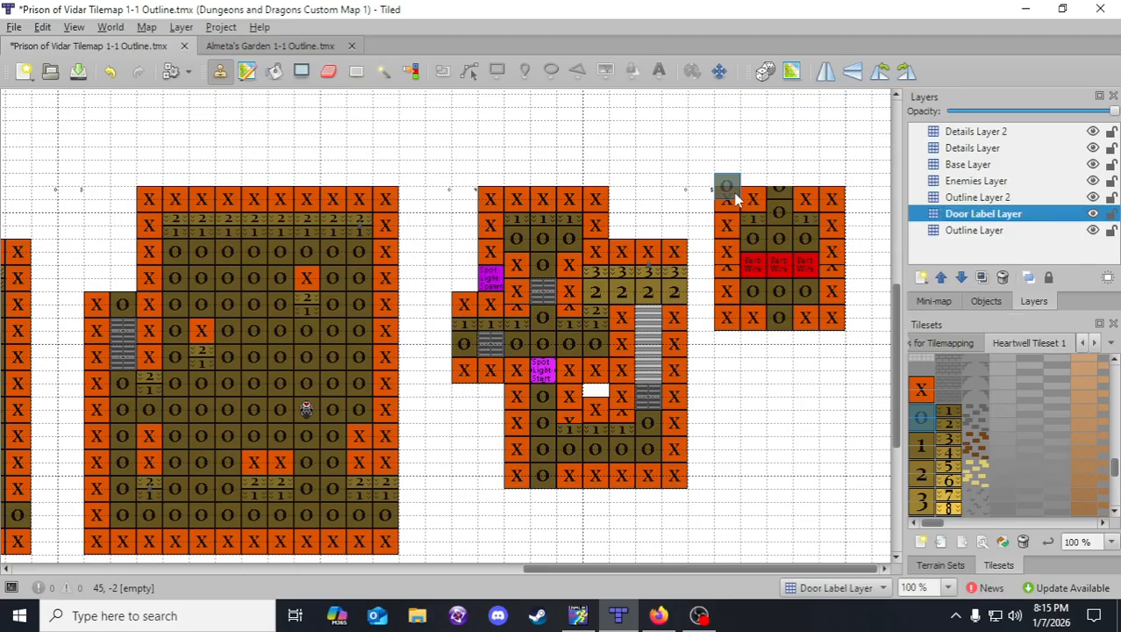
{"action": "left_click_drag", "start_coordinate": [983, 216], "coordinate": [980, 195]}
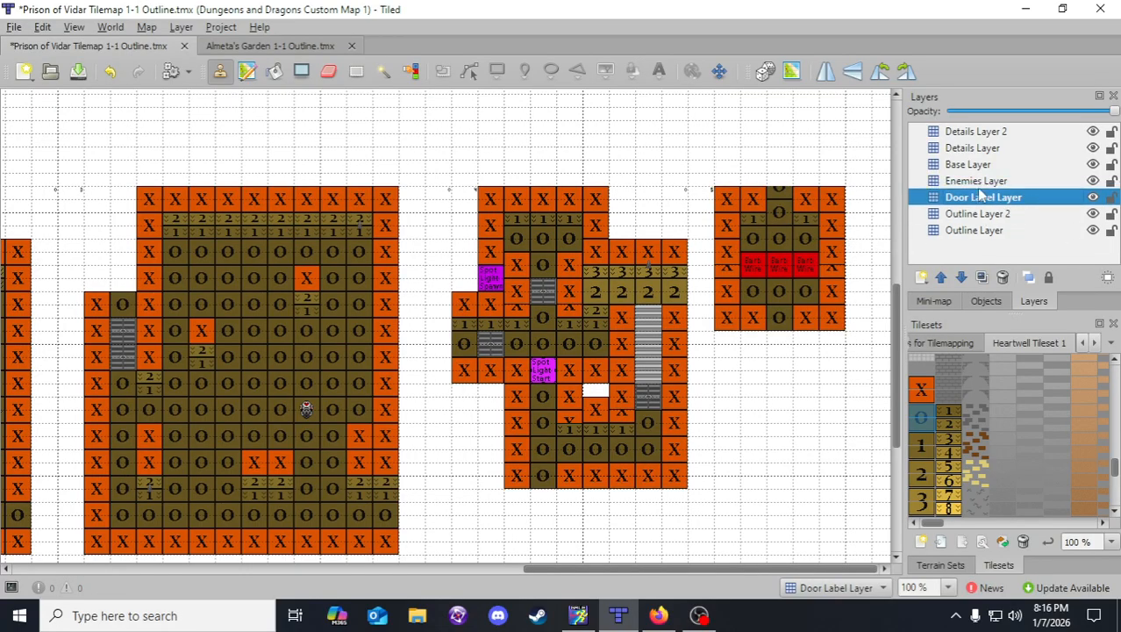
- Lower the Door Label Layer's opacity to slightly over half, test it with an O tile over the number legend, and undo the tile
{"action": "left_click_drag", "start_coordinate": [1112, 112], "coordinate": [1046, 115]}
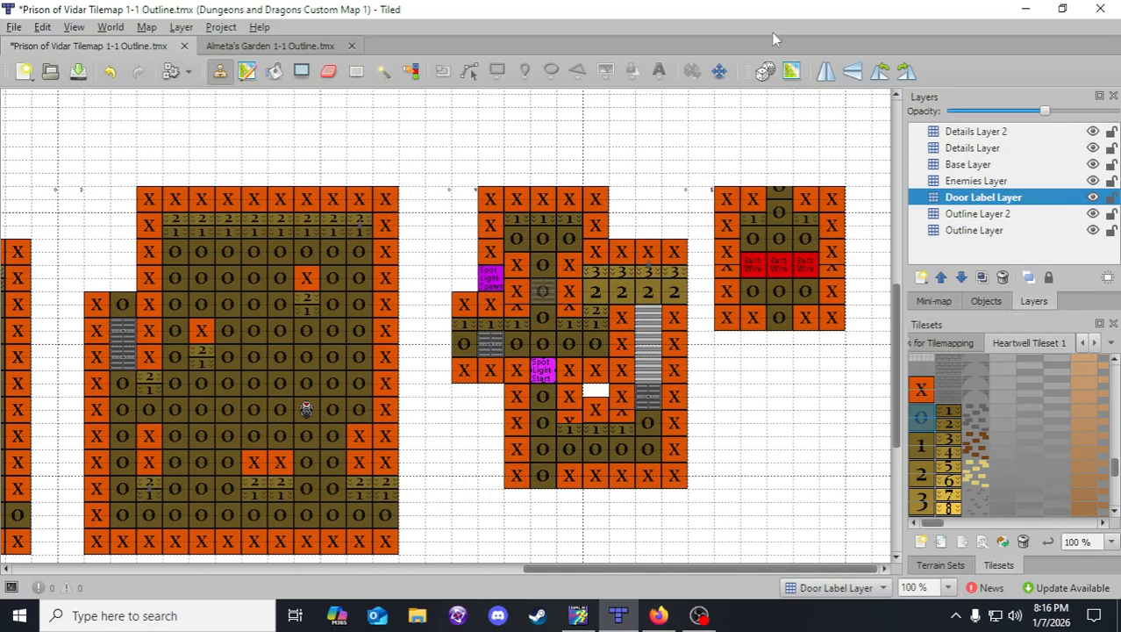
{"action": "middle_click_drag", "start_coordinate": [307, 176], "coordinate": [652, 233]}
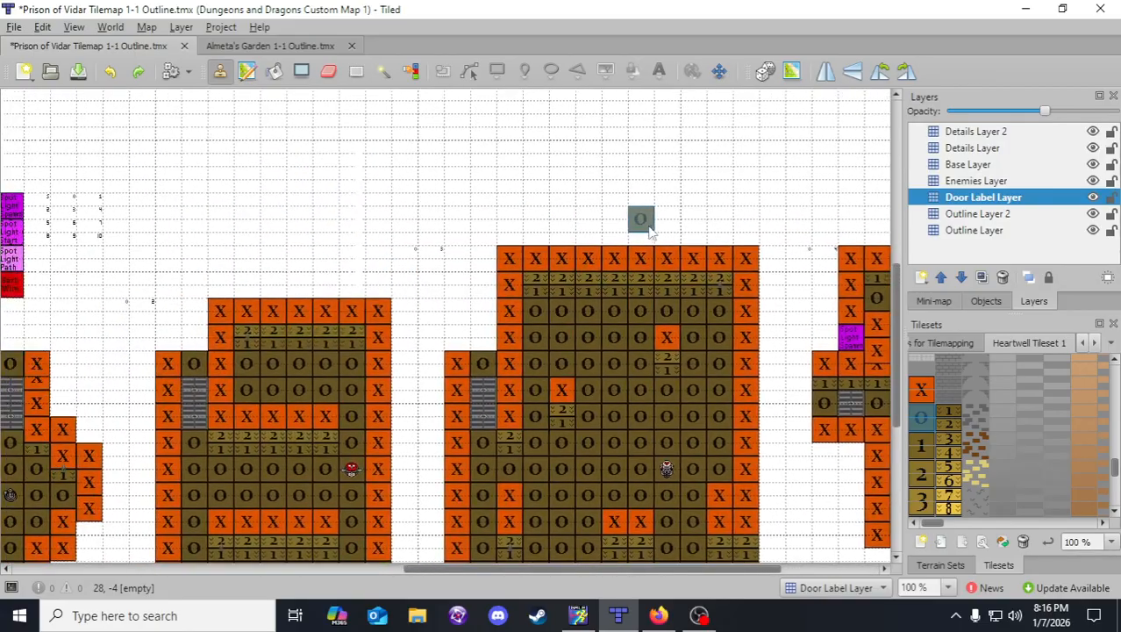
{"action": "middle_click_drag", "start_coordinate": [257, 194], "coordinate": [439, 221]}
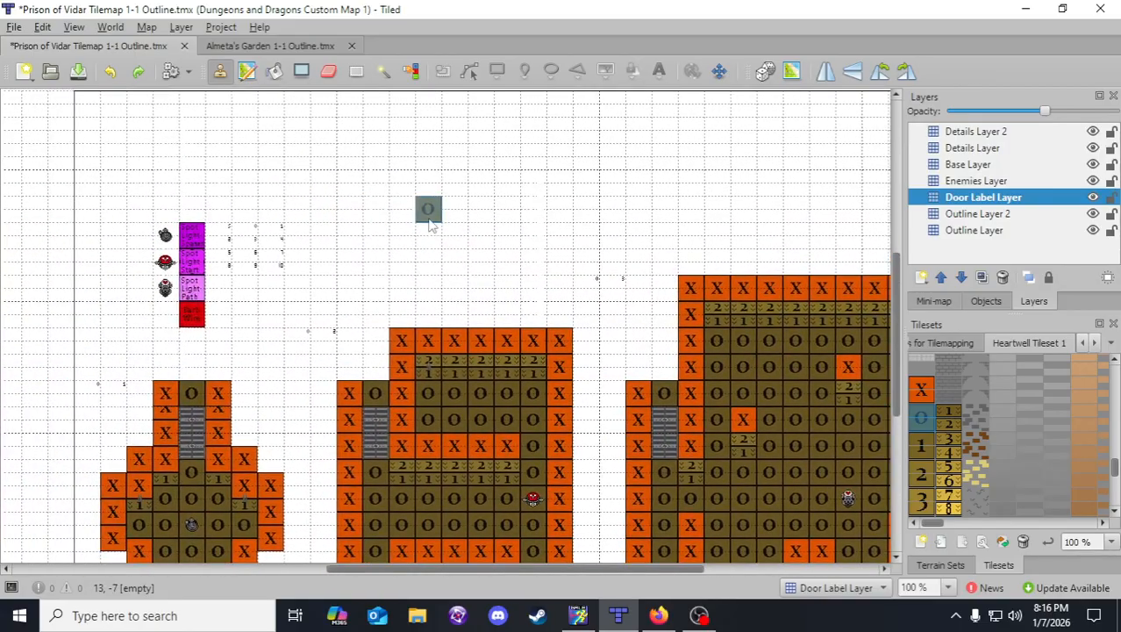
{"action": "left_click", "coordinate": [244, 224]}
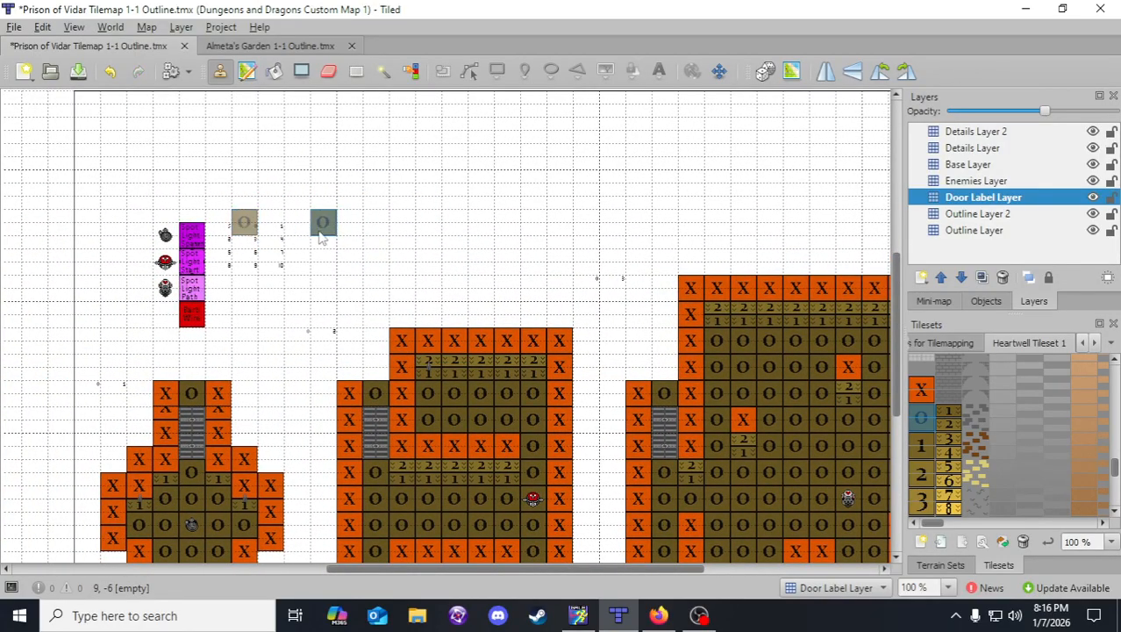
{"action": "left_click", "coordinate": [109, 71]}
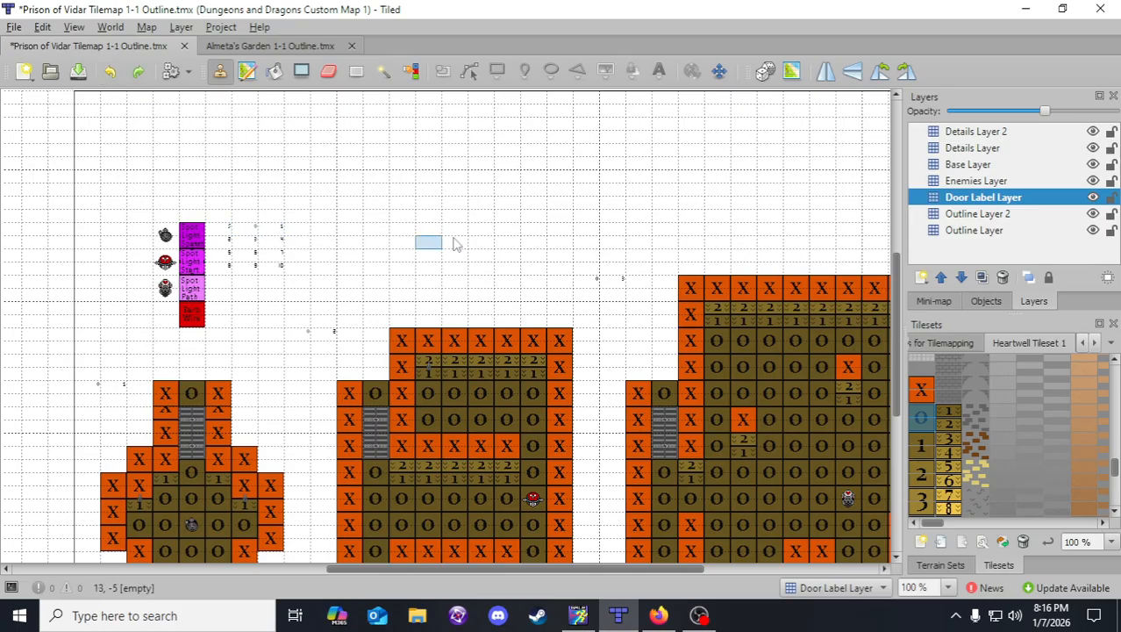
- Sample a number tile from the legend on Outline Layer 2 and try it on the fourth room's upper stairs in Door Label Layer
{"action": "left_click", "coordinate": [946, 344]}
{"action": "scroll", "coordinate": [942, 425], "scroll_direction": "down", "scroll_amount": 2}
{"action": "scroll", "coordinate": [941, 424], "scroll_direction": "up", "scroll_amount": 3}
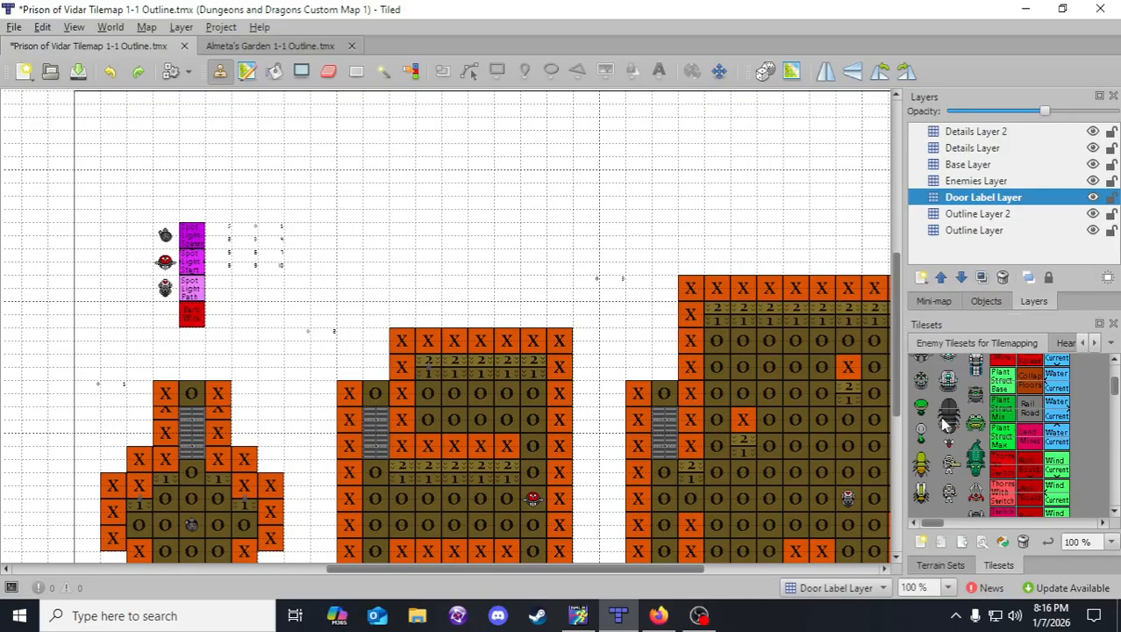
{"action": "scroll", "coordinate": [947, 427], "scroll_direction": "up", "scroll_amount": 3}
{"action": "middle_click_drag", "start_coordinate": [467, 198], "coordinate": [567, 244]}
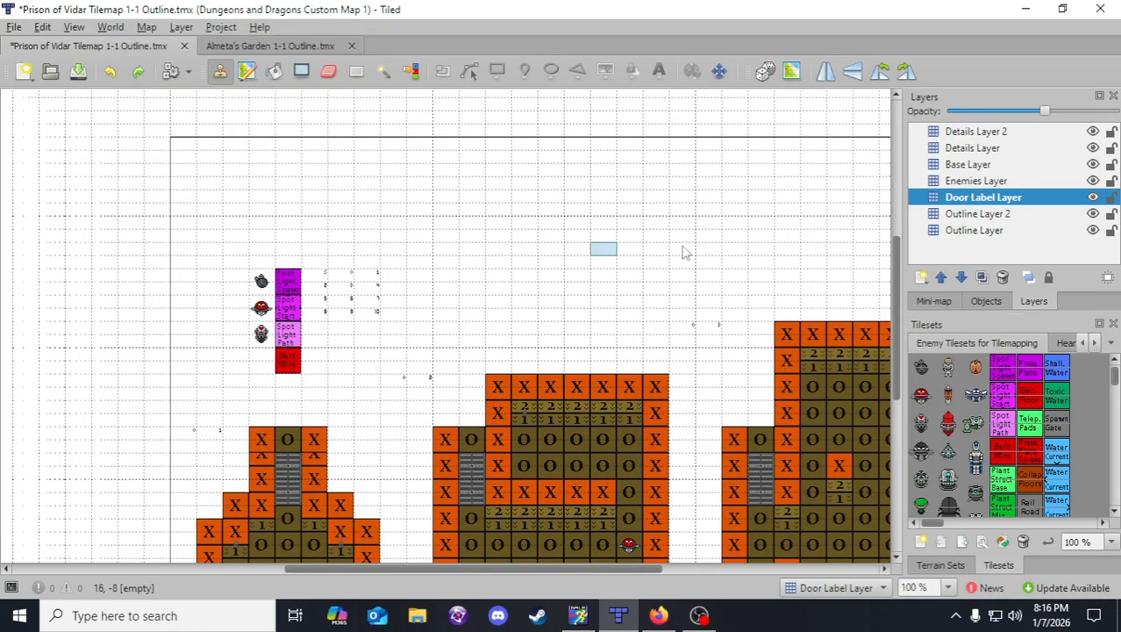
{"action": "left_click", "coordinate": [978, 214]}
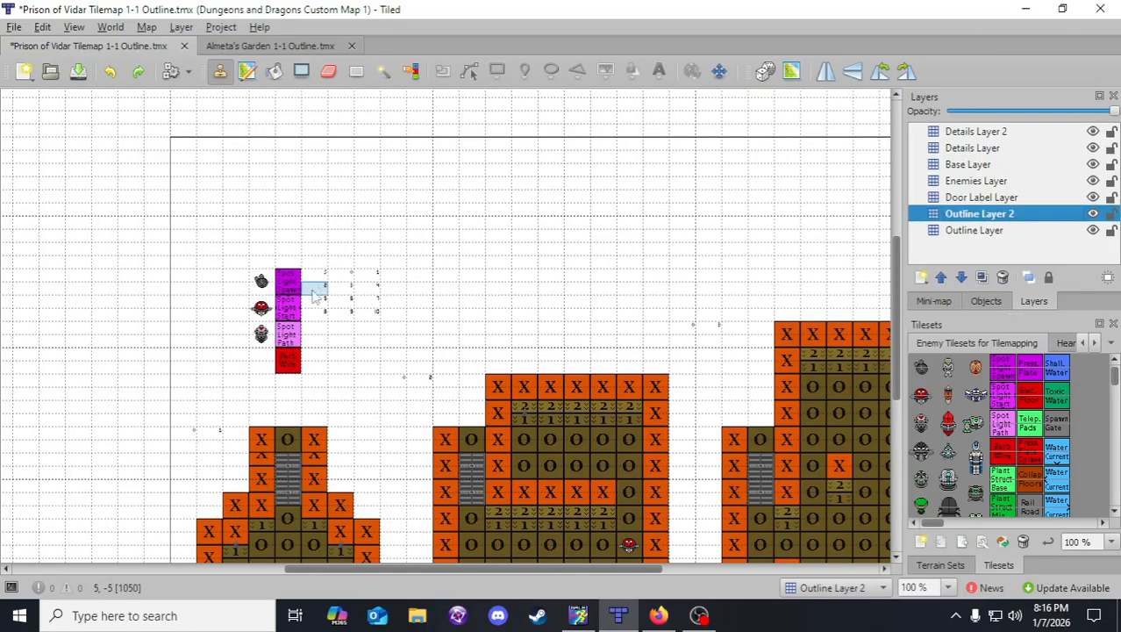
{"action": "right_click", "coordinate": [348, 279]}
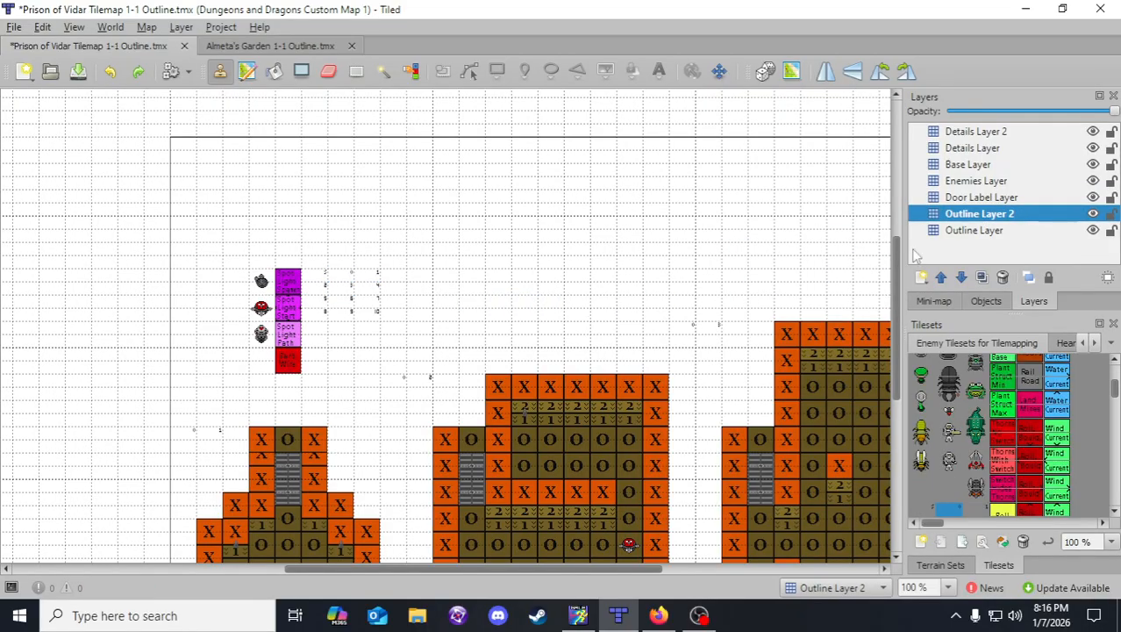
{"action": "left_click", "coordinate": [977, 197]}
{"action": "middle_click_drag", "start_coordinate": [734, 318], "coordinate": [328, 220]}
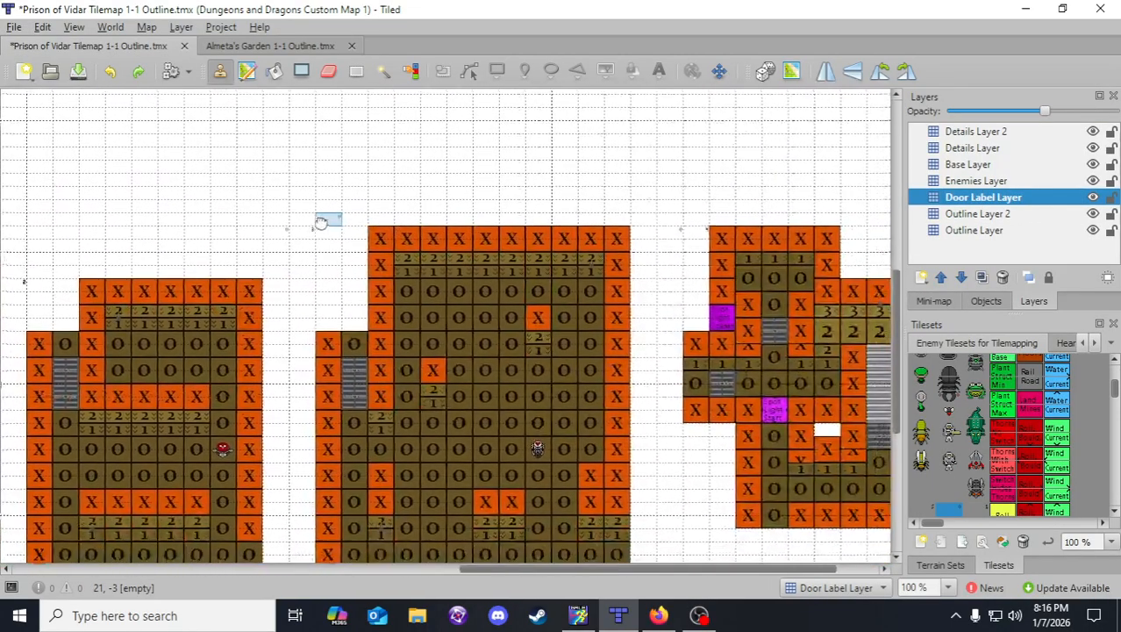
{"action": "middle_click_drag", "start_coordinate": [691, 470], "coordinate": [439, 460]}
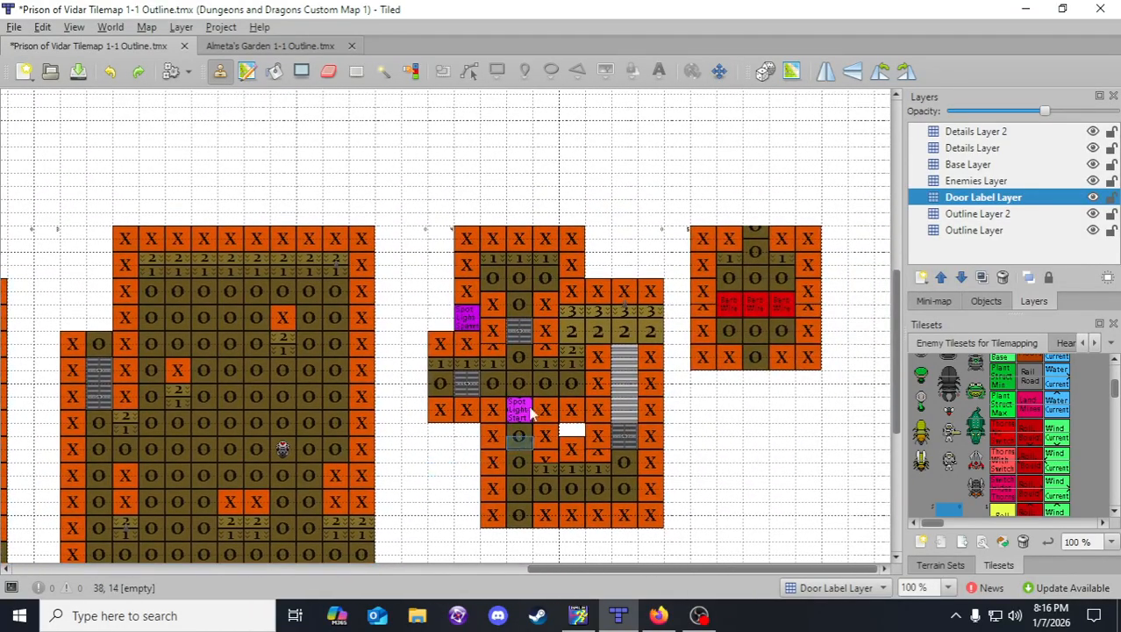
{"action": "left_click", "coordinate": [517, 332]}
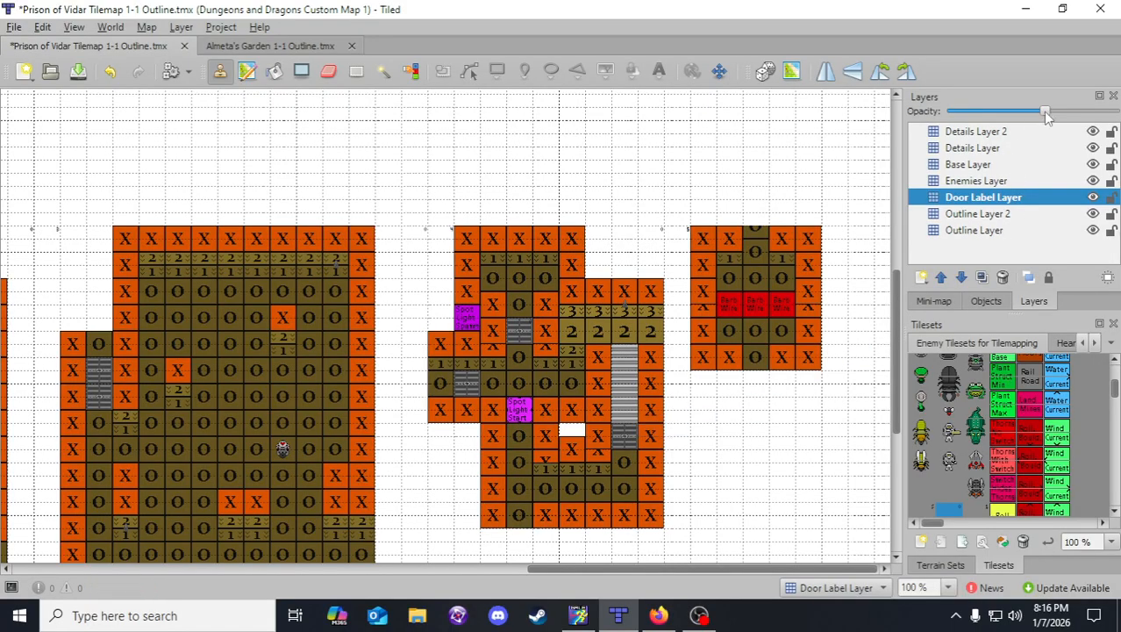
- Restore the Door Label Layer to full opacity
{"action": "left_click_drag", "start_coordinate": [1044, 113], "coordinate": [1115, 111]}
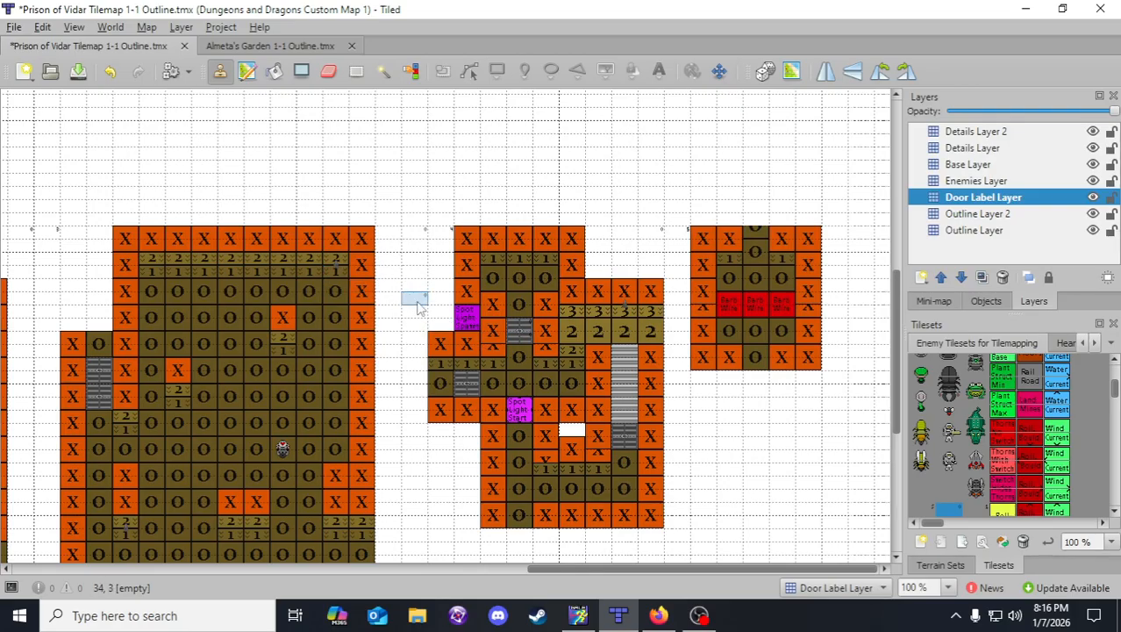
{"action": "middle_click_drag", "start_coordinate": [420, 303], "coordinate": [488, 250]}
{"action": "scroll", "coordinate": [230, 180], "scroll_direction": "left", "scroll_amount": 10}
{"action": "scroll", "coordinate": [230, 180], "scroll_direction": "up", "scroll_amount": 2}
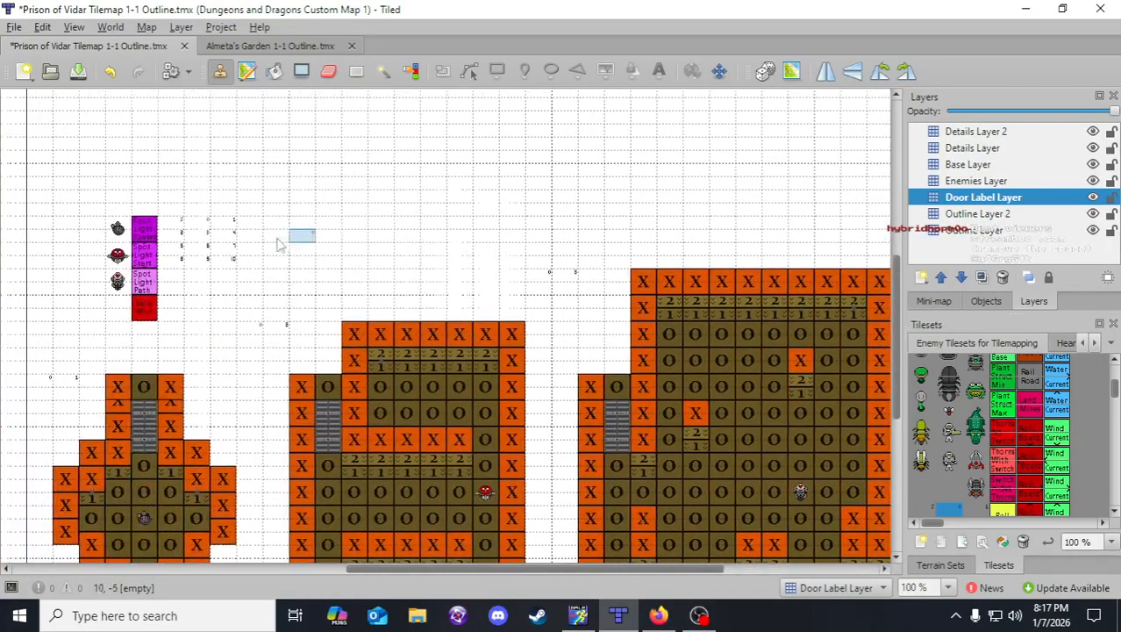
- Activate Door Label Layer and try the O tile from Heartwell Tileset 1 above the third room
{"action": "left_click", "coordinate": [1016, 216]}
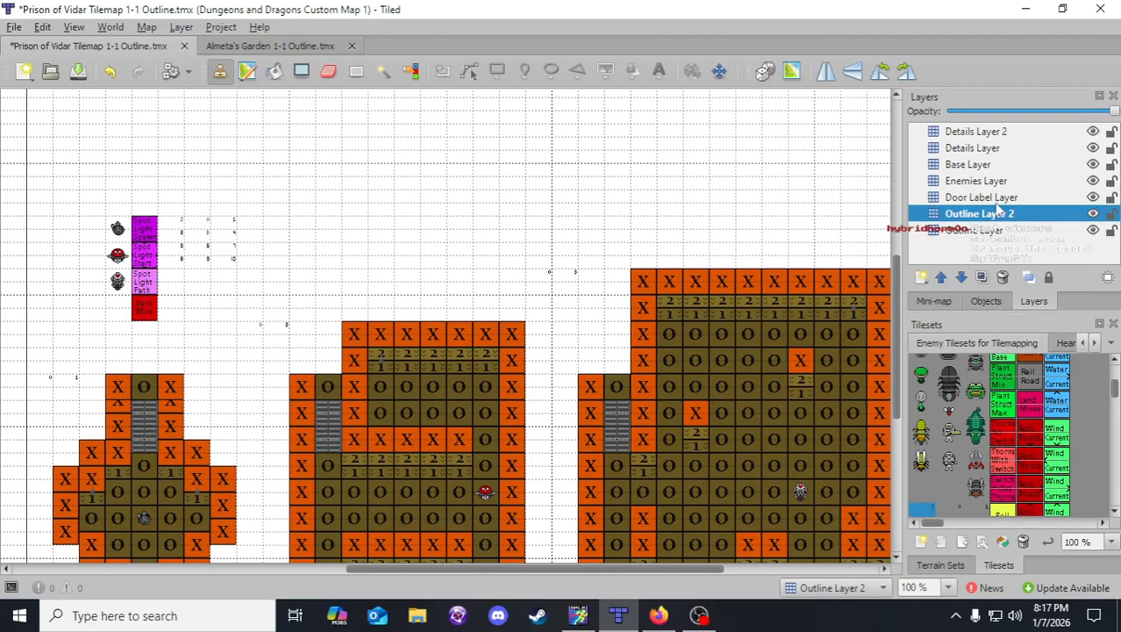
{"action": "left_click", "coordinate": [983, 197]}
{"action": "left_click", "coordinate": [1066, 343]}
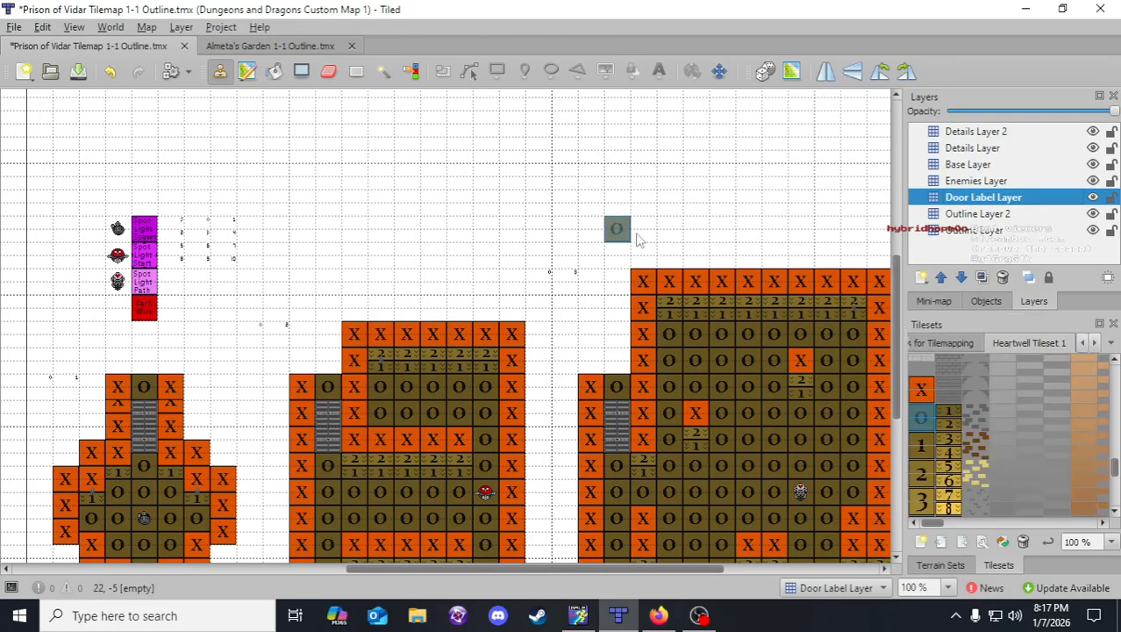
{"action": "left_click", "coordinate": [696, 217]}
{"action": "scroll", "coordinate": [696, 217], "scroll_direction": "right", "scroll_amount": 5}
{"action": "scroll", "coordinate": [696, 217], "scroll_direction": "down", "scroll_amount": 1}
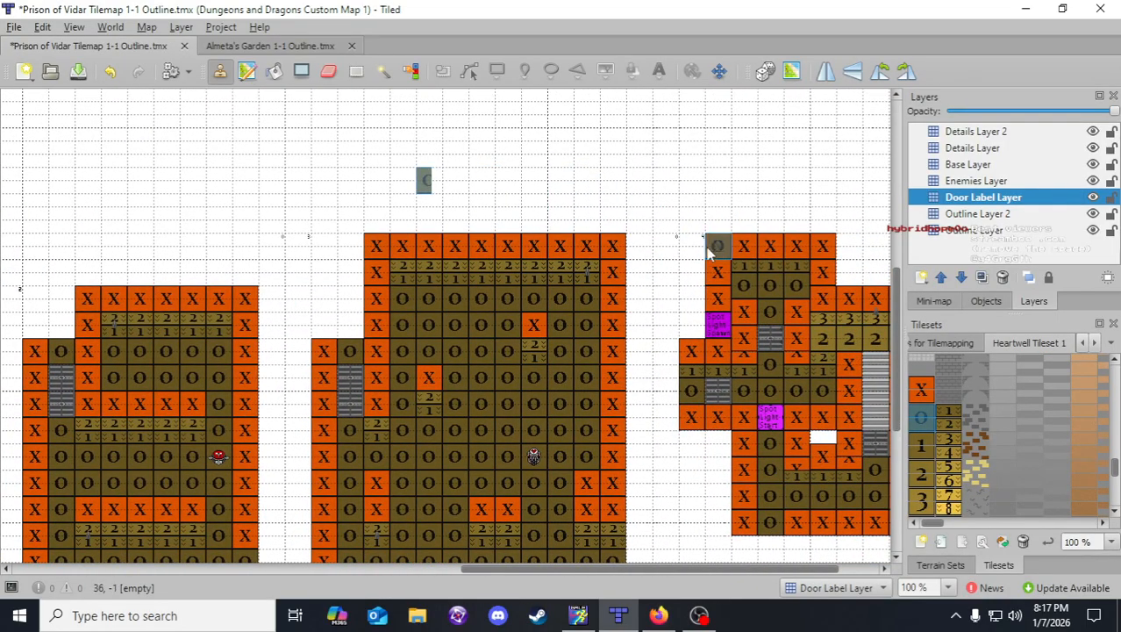
- Sample a number tile from the legend on Outline Layer 2 and make Door Label Layer active again
{"action": "middle_click_drag", "start_coordinate": [212, 205], "coordinate": [739, 237]}
{"action": "left_click", "coordinate": [977, 214]}
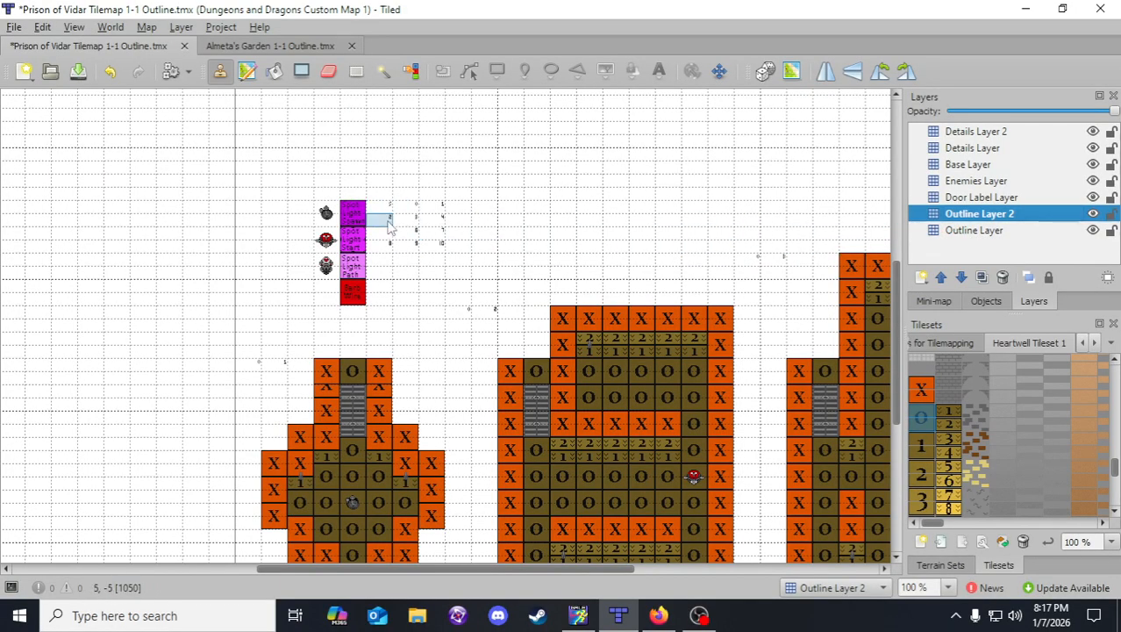
{"action": "right_click", "coordinate": [394, 227]}
{"action": "middle_click_drag", "start_coordinate": [771, 257], "coordinate": [203, 189]}
{"action": "middle_click_drag", "start_coordinate": [729, 509], "coordinate": [424, 466]}
{"action": "left_click", "coordinate": [952, 202]}
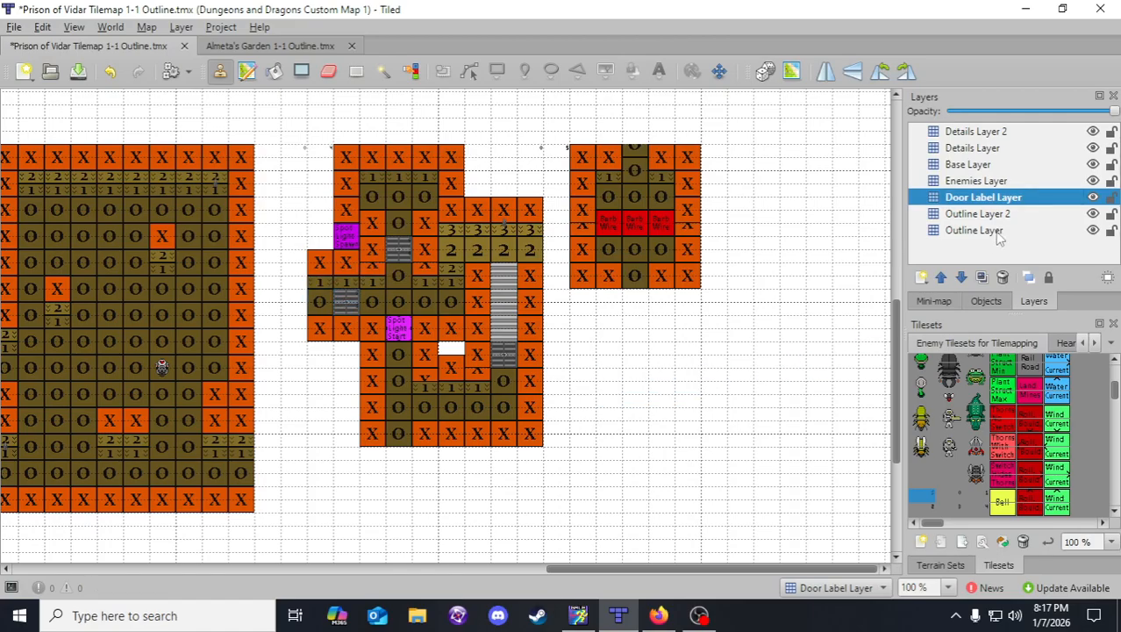
- Switch back to the O tile of Heartwell Tileset 1 and save the map
{"action": "left_click", "coordinate": [1063, 344]}
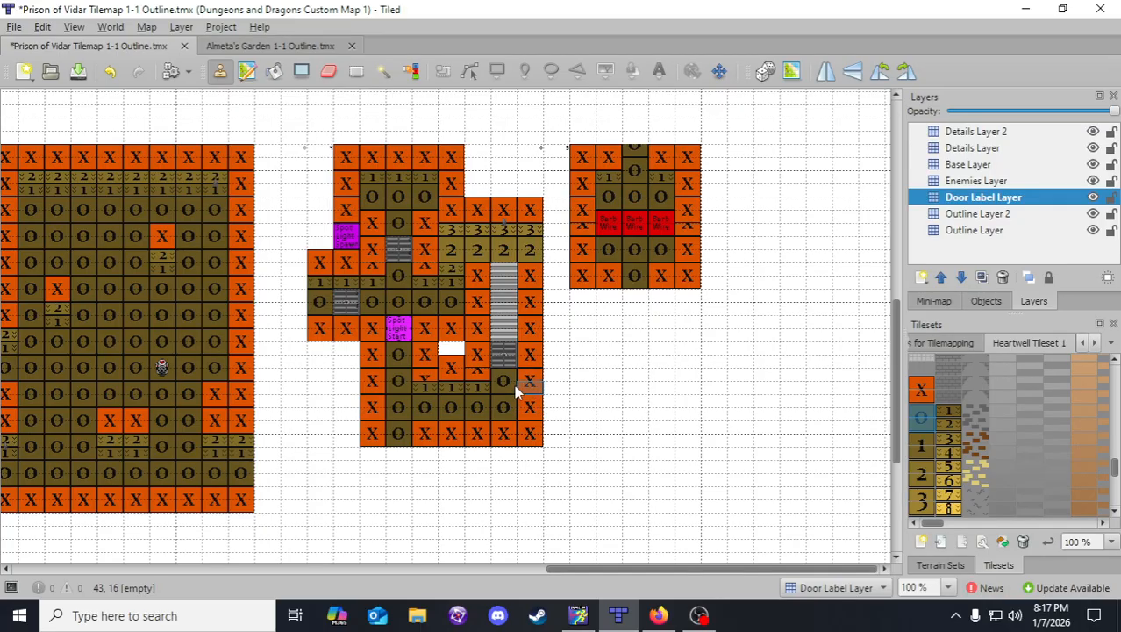
{"action": "middle_click_drag", "start_coordinate": [480, 396], "coordinate": [593, 397]}
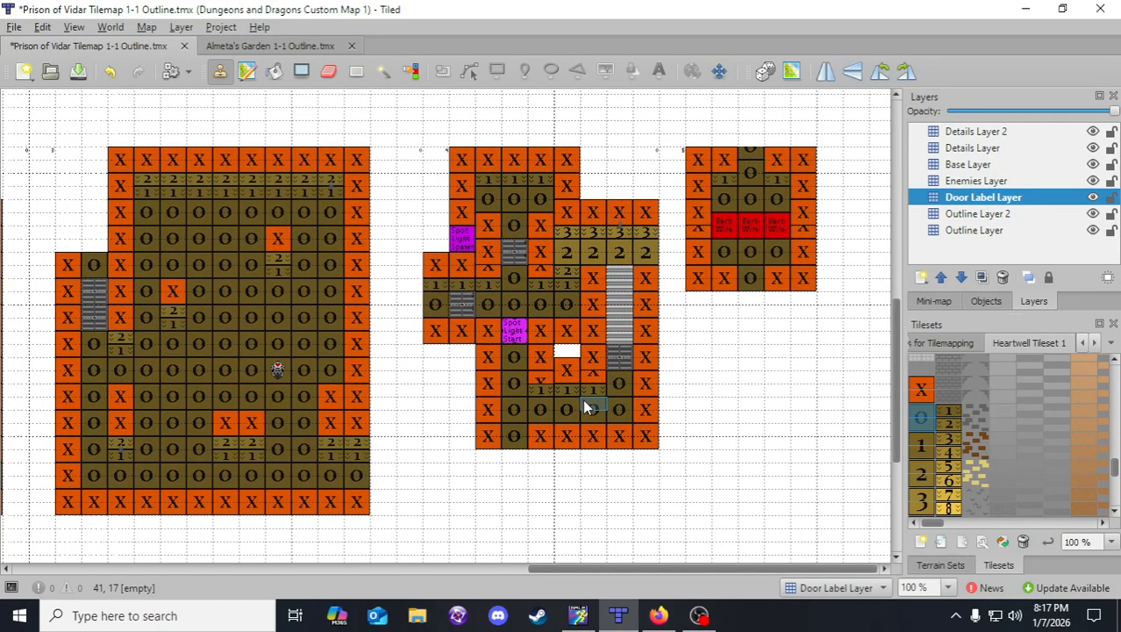
{"action": "left_click", "coordinate": [78, 71]}
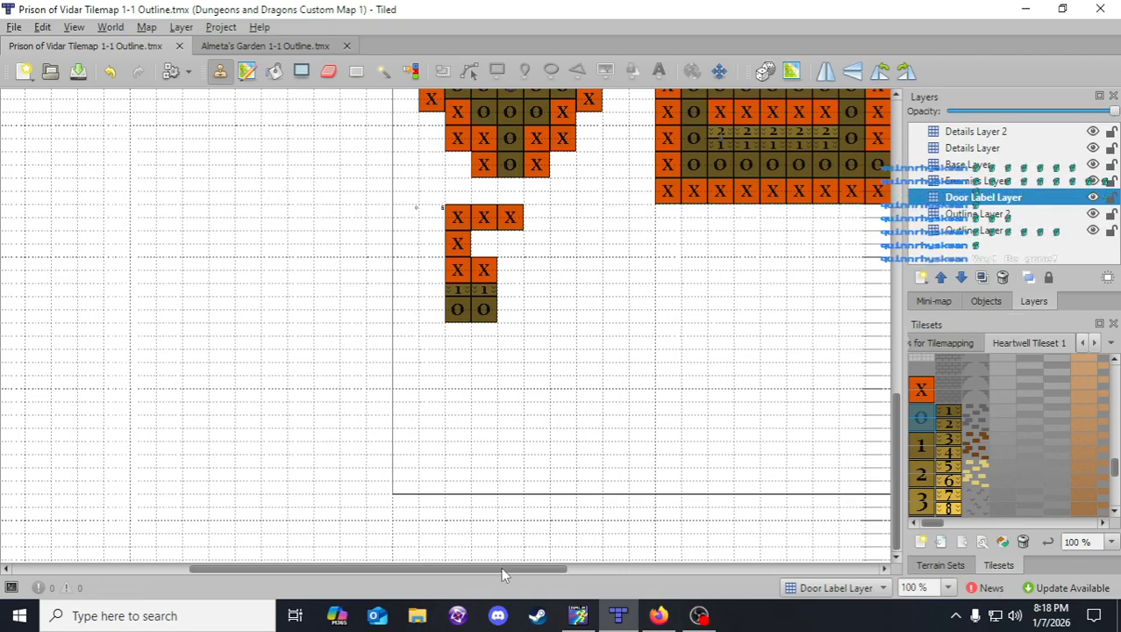
- On Outline Layer, restamp the X/1/O block of the room below the first room half a tile lower and erase the leftover inner X
{"action": "scroll", "coordinate": [551, 448], "scroll_direction": "up", "scroll_amount": 1}
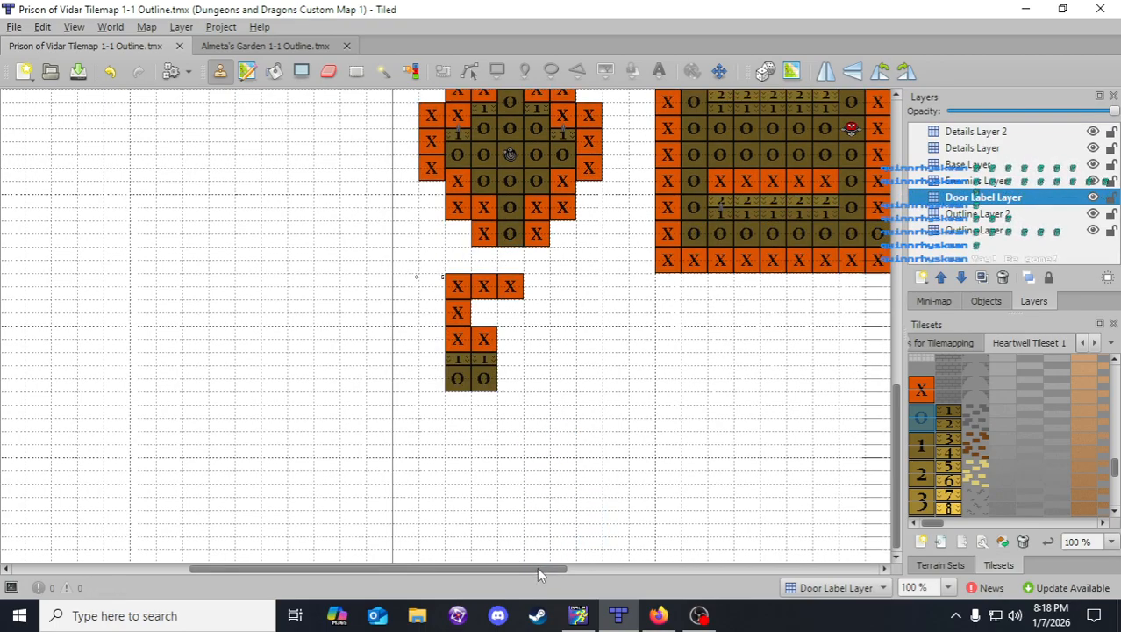
{"action": "left_click_drag", "start_coordinate": [537, 567], "coordinate": [603, 568]}
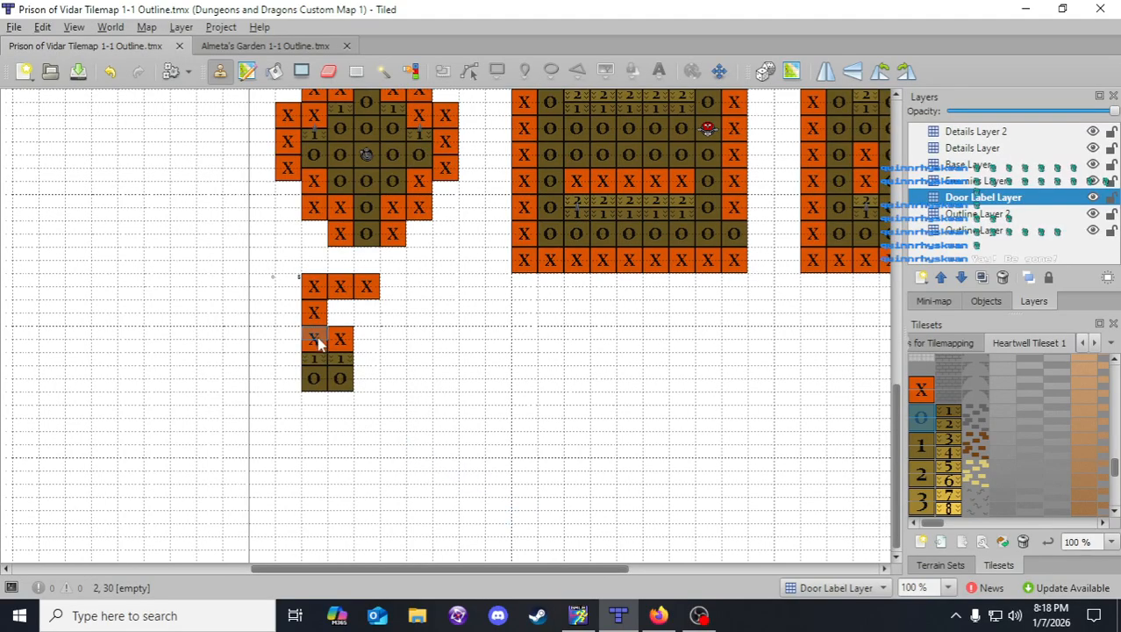
{"action": "left_click", "coordinate": [987, 231]}
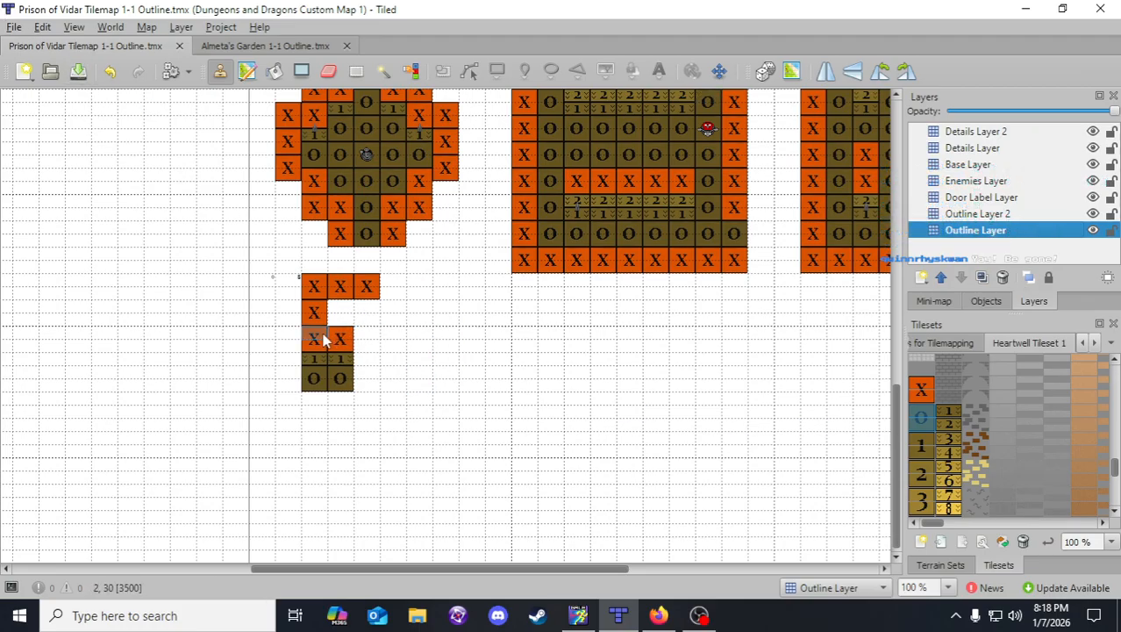
{"action": "right_click_drag", "start_coordinate": [318, 335], "coordinate": [339, 382]}
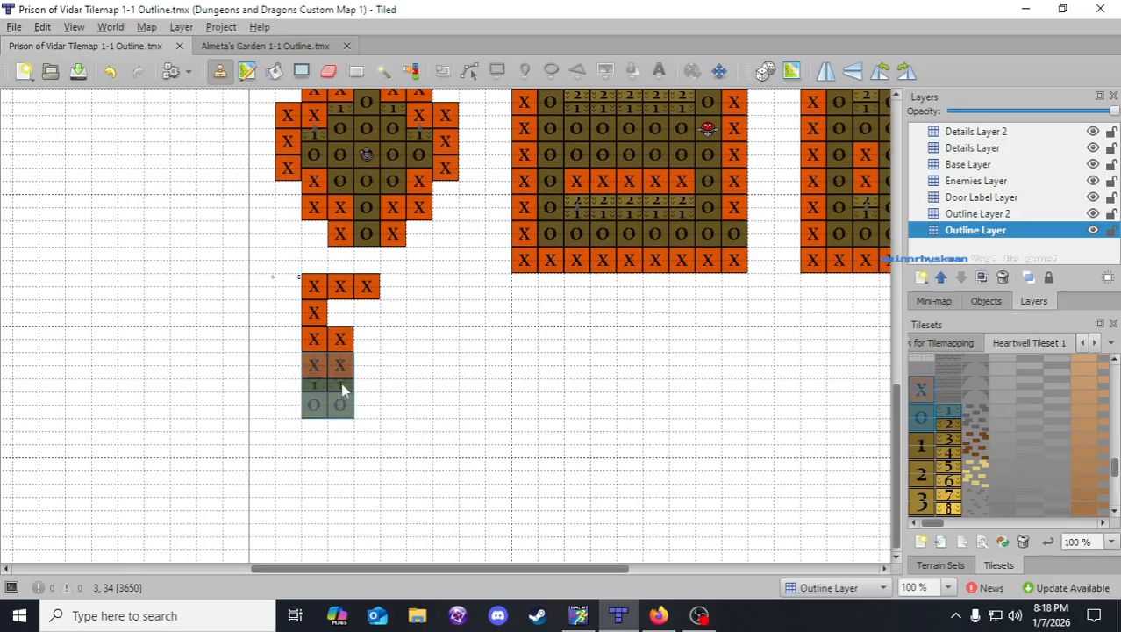
{"action": "left_click", "coordinate": [340, 371]}
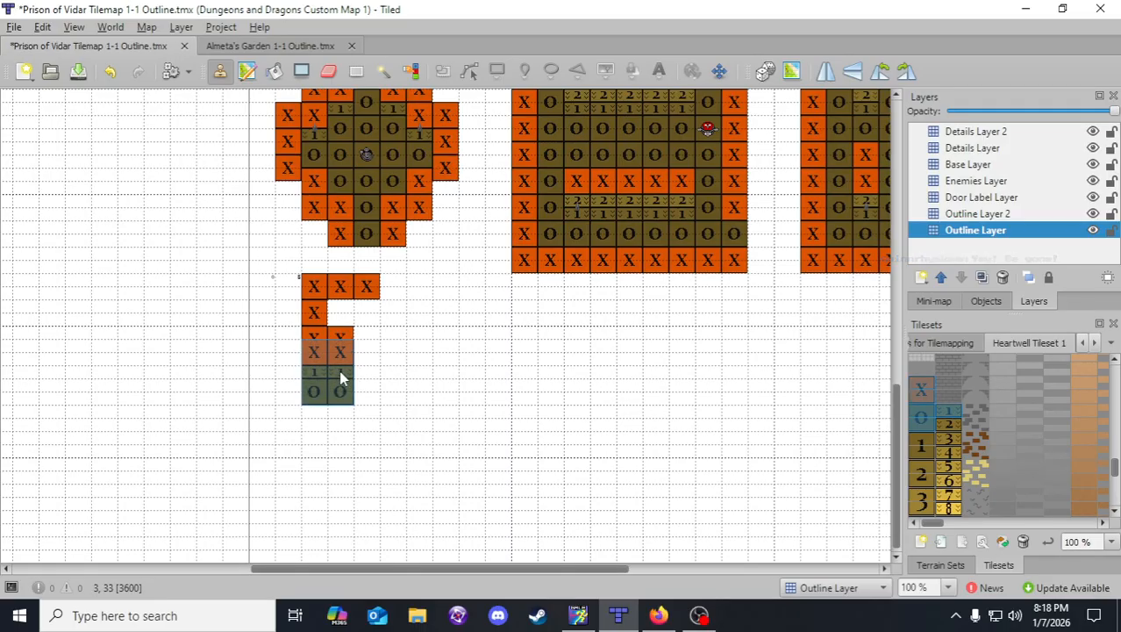
{"action": "left_click", "coordinate": [328, 70]}
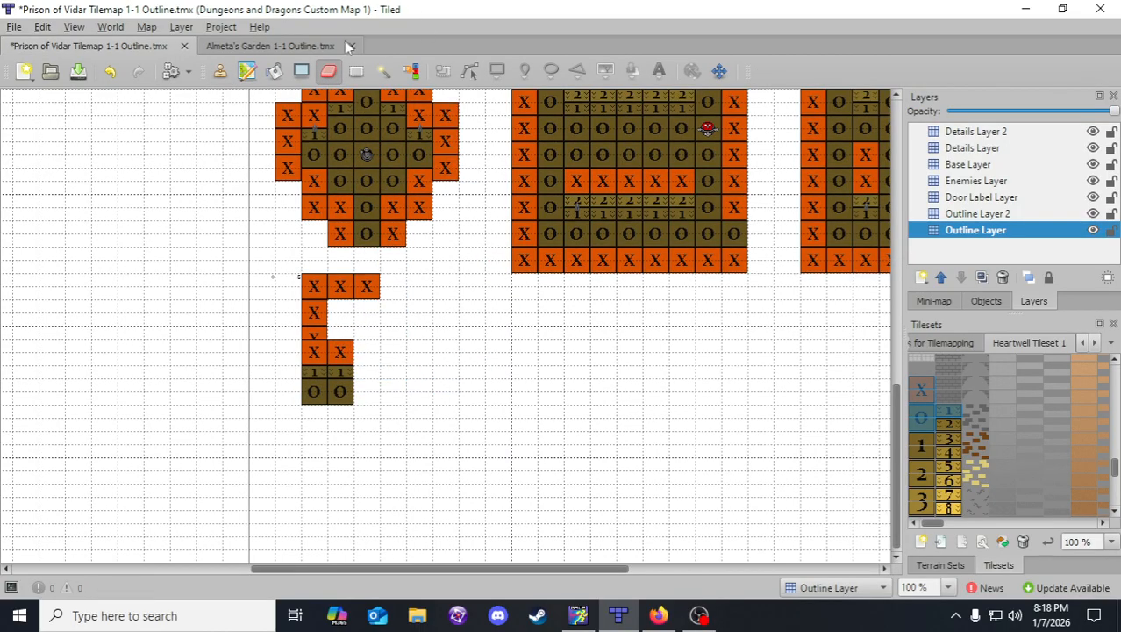
- Place O floor tiles in the room below the first room, along its upper row and down to the lower floor row
{"action": "left_click", "coordinate": [222, 71]}
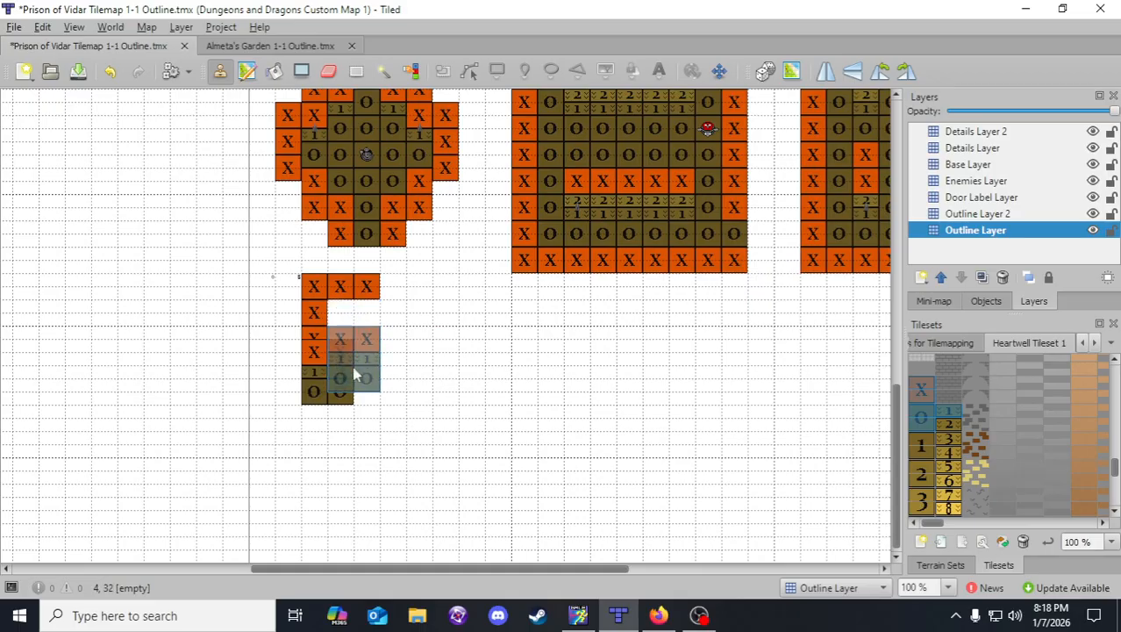
{"action": "left_click", "coordinate": [340, 397]}
{"action": "left_click", "coordinate": [339, 330]}
{"action": "left_click", "coordinate": [366, 326]}
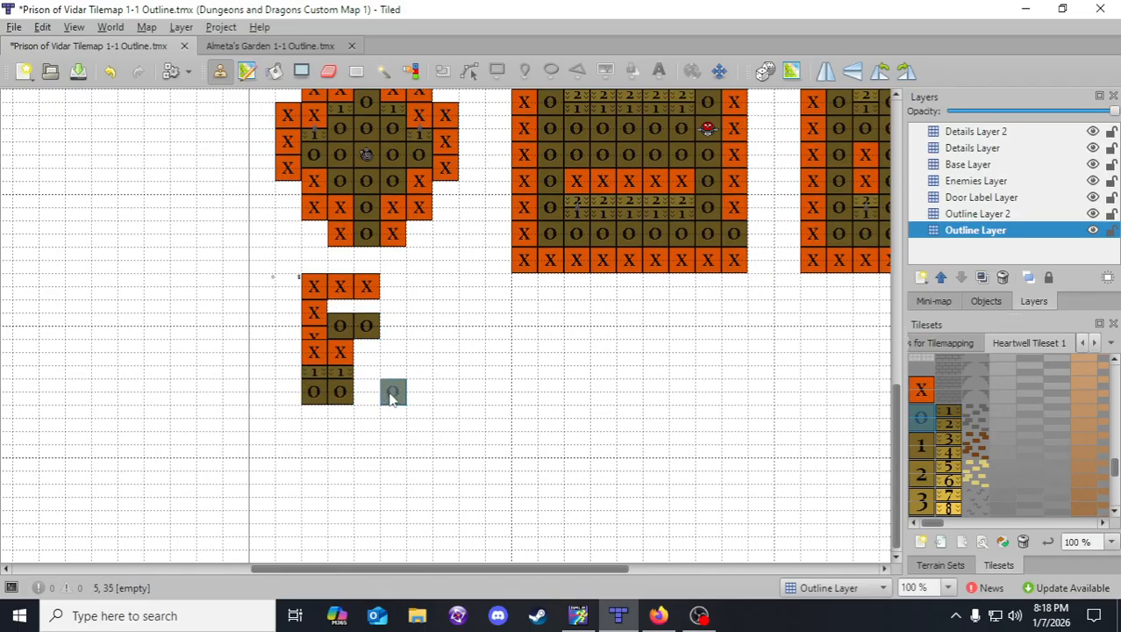
{"action": "left_click", "coordinate": [368, 354]}
{"action": "left_click", "coordinate": [373, 391]}
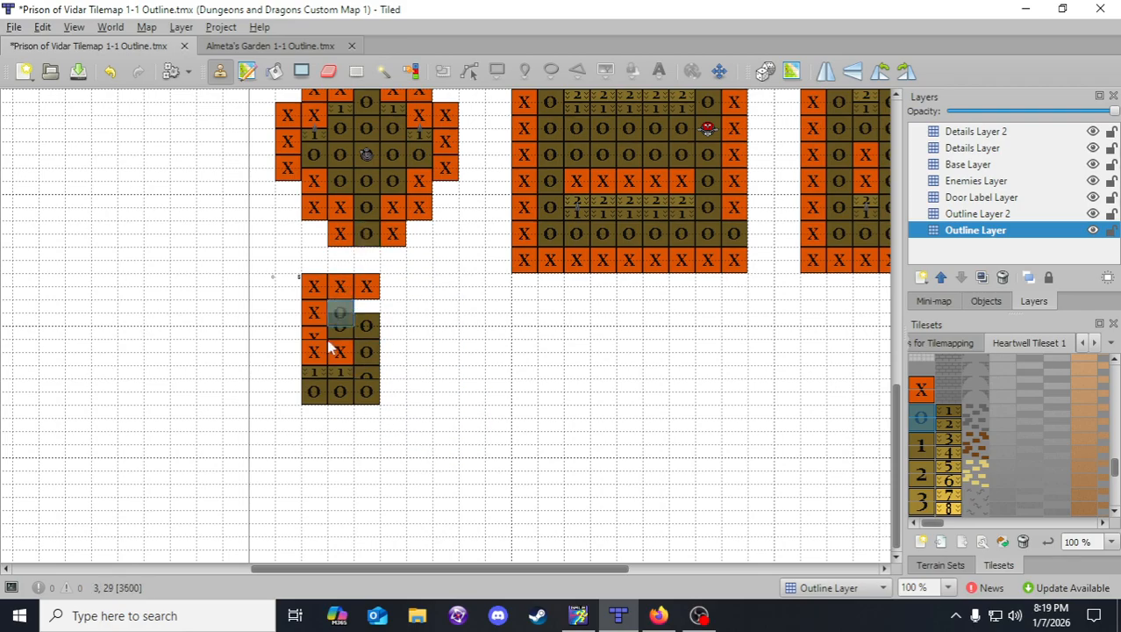
- Copy the pair of half-height 1 tiles to just below the room's top X wall and save the map
{"action": "right_click", "coordinate": [338, 379]}
{"action": "left_click", "coordinate": [354, 305]}
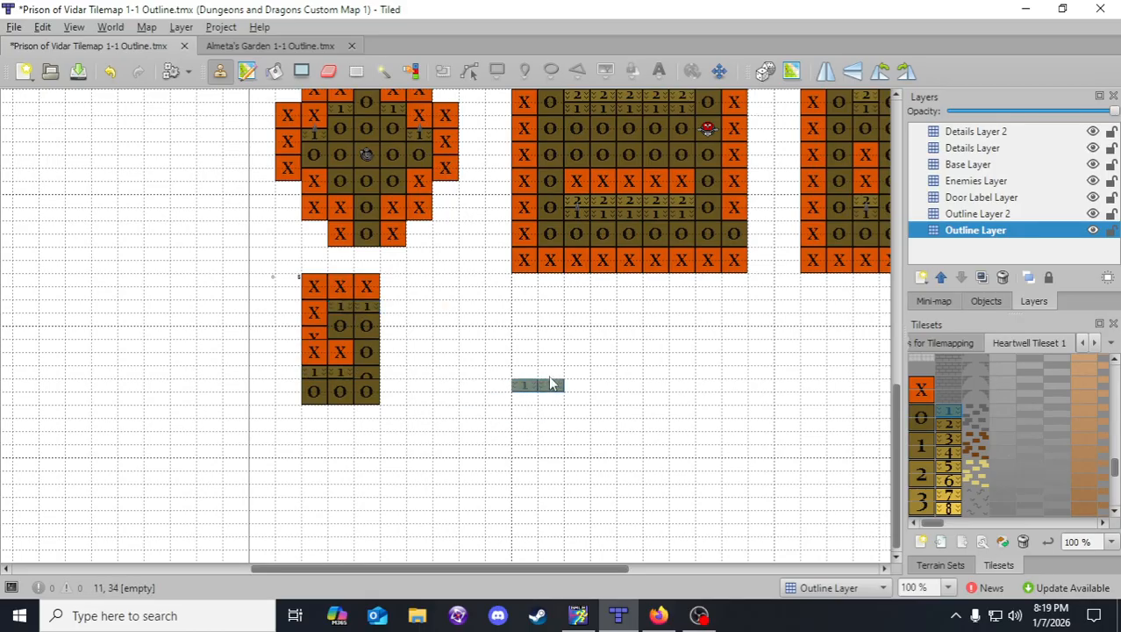
{"action": "left_click", "coordinate": [78, 71]}
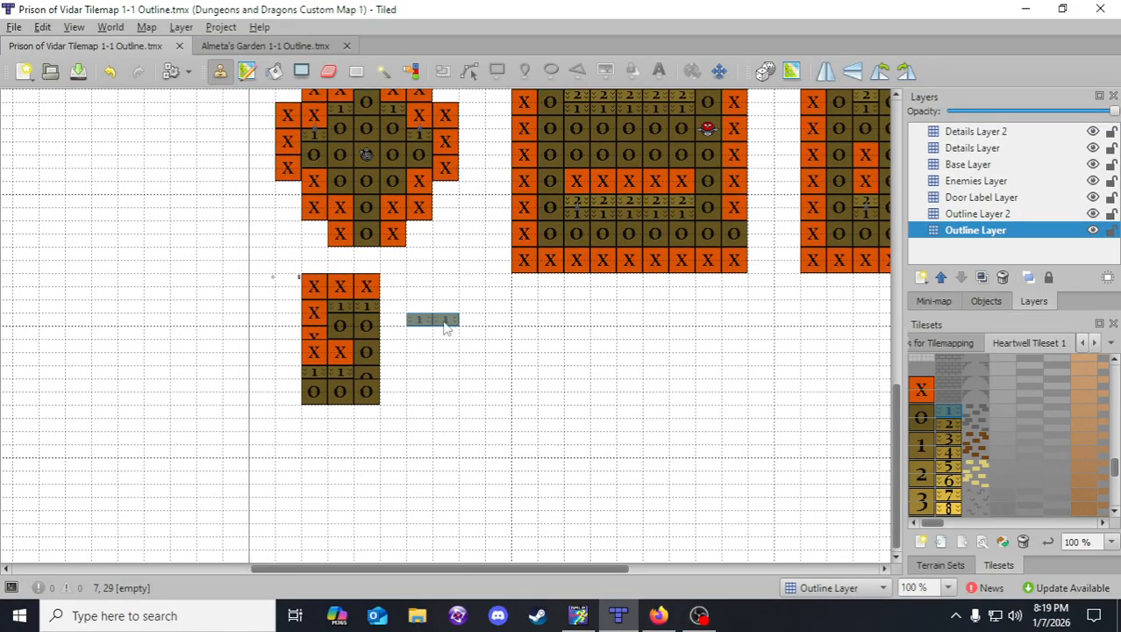
- Copy the second room's outer X column as ten-tile walls along both sides of the new corridor, and add an X below the side opening
{"action": "scroll", "coordinate": [546, 314], "scroll_direction": "up", "scroll_amount": 3}
{"action": "scroll", "coordinate": [546, 314], "scroll_direction": "up", "scroll_amount": 1}
{"action": "right_click_drag", "start_coordinate": [525, 233], "coordinate": [520, 479]}
{"action": "scroll", "coordinate": [520, 478], "scroll_direction": "down", "scroll_amount": 5}
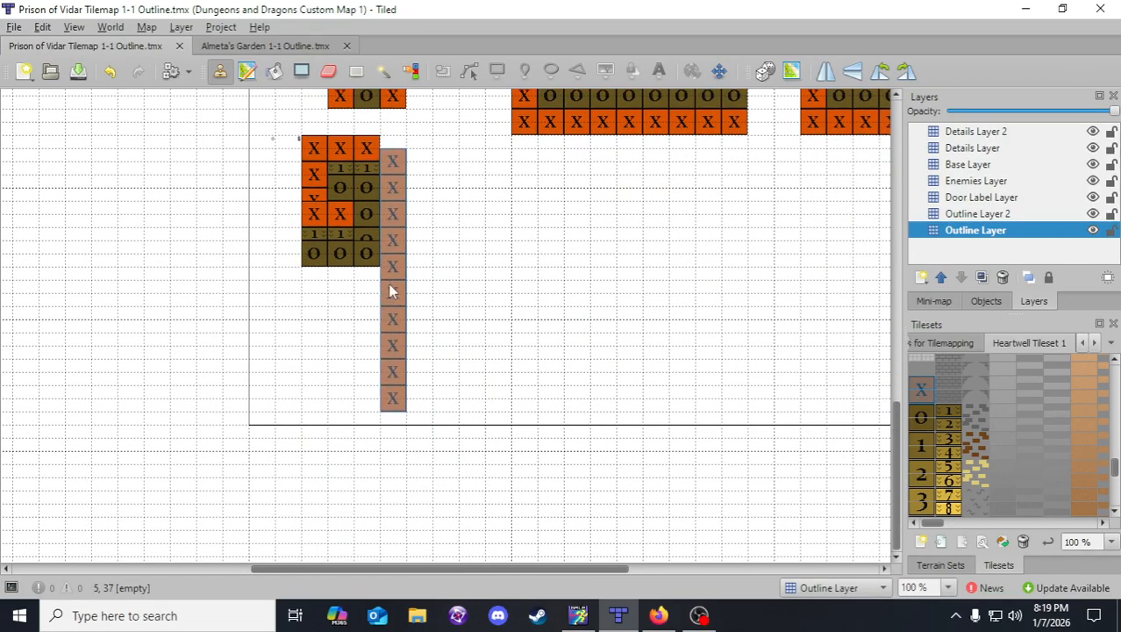
{"action": "left_click", "coordinate": [392, 283]}
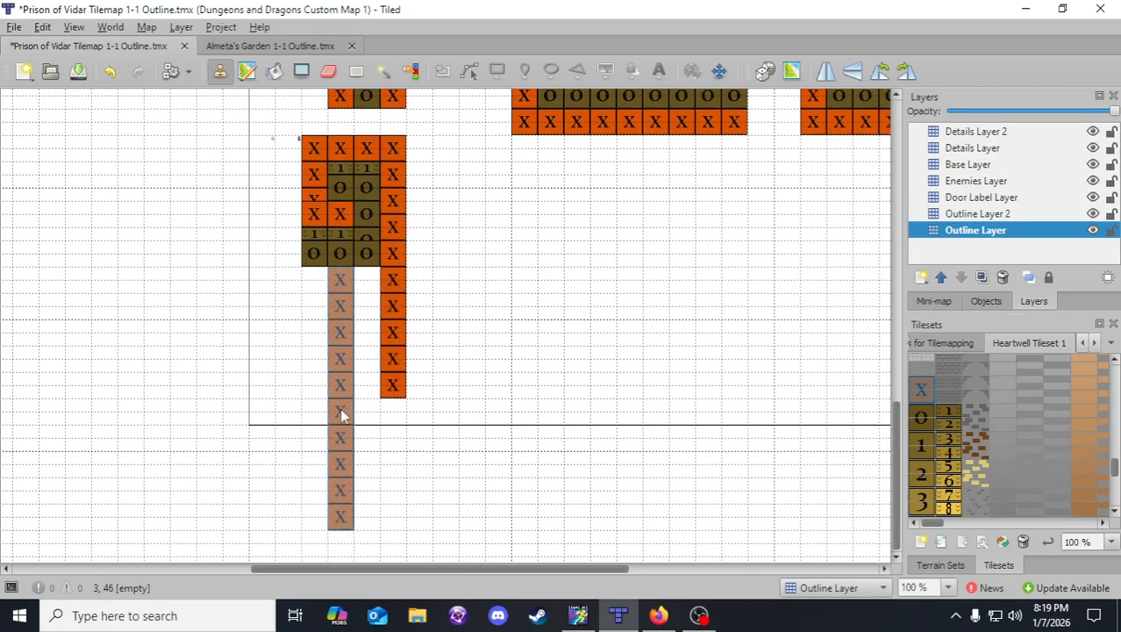
{"action": "left_click", "coordinate": [343, 413]}
{"action": "left_click", "coordinate": [377, 290]}
{"action": "right_click", "coordinate": [313, 213]}
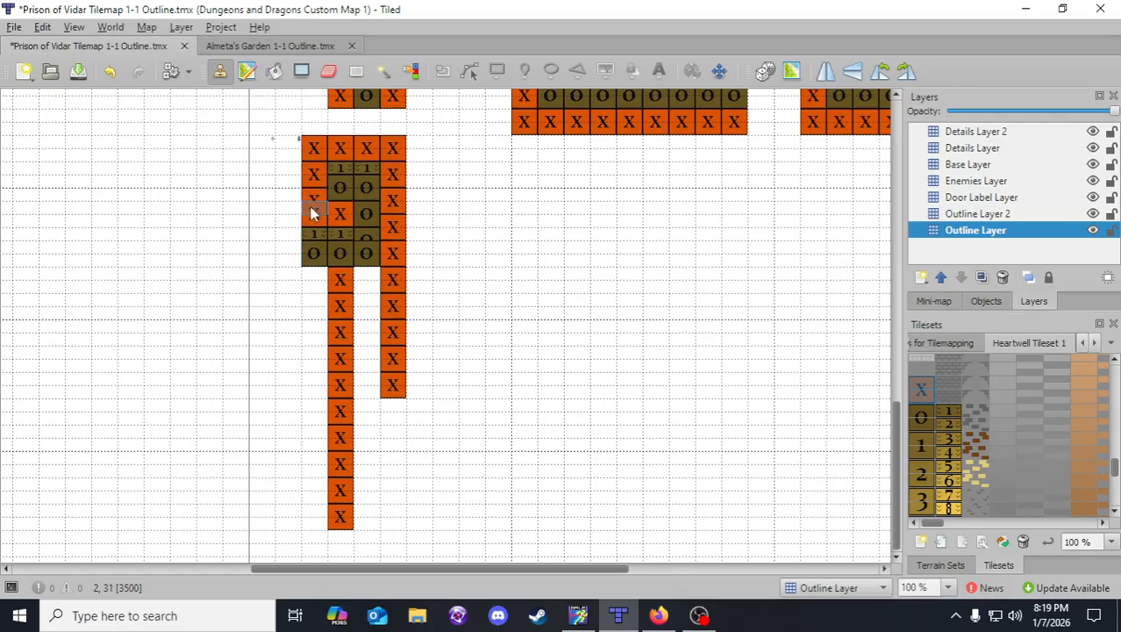
{"action": "left_click", "coordinate": [318, 290]}
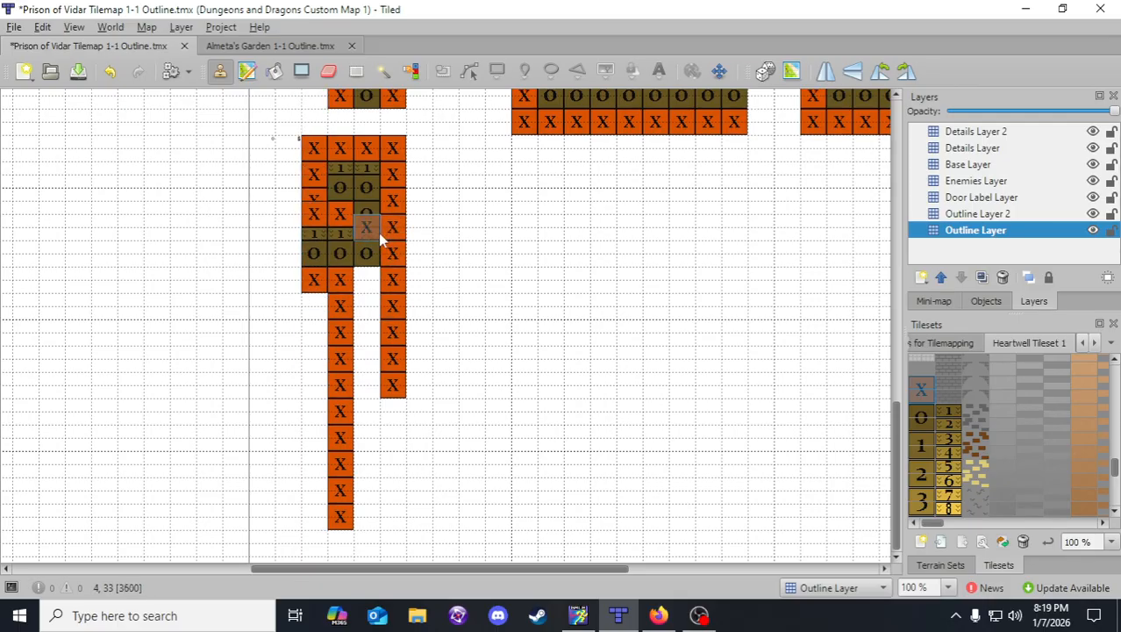
- Fill the corridor between the two X walls with a continuous column of O tiles and save the map
{"action": "right_click", "coordinate": [368, 195]}
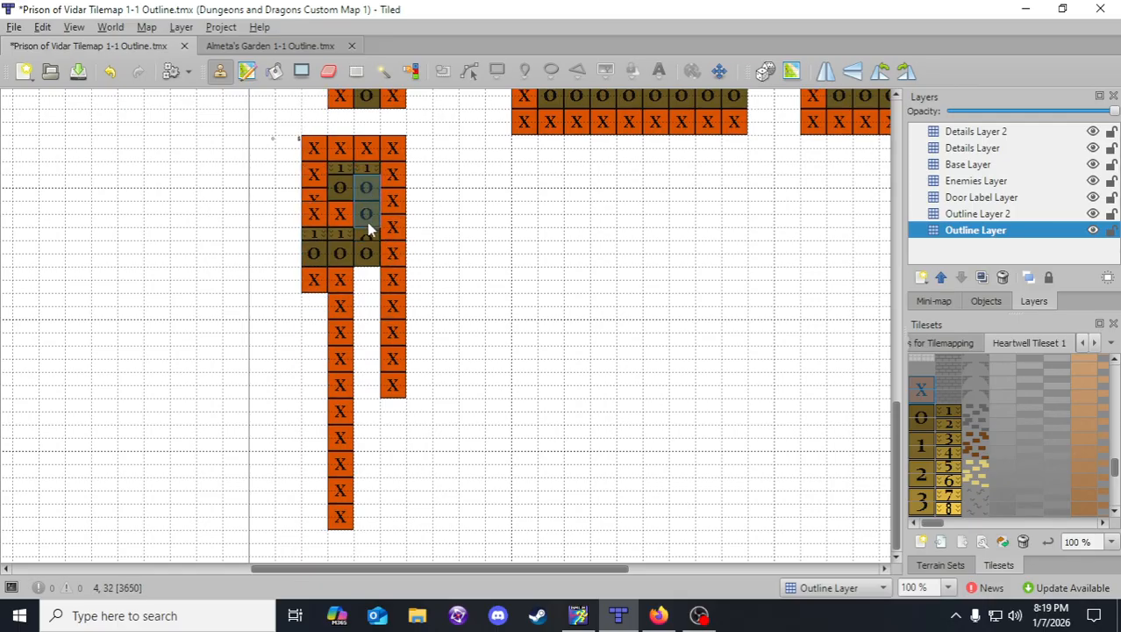
{"action": "left_click", "coordinate": [366, 273]}
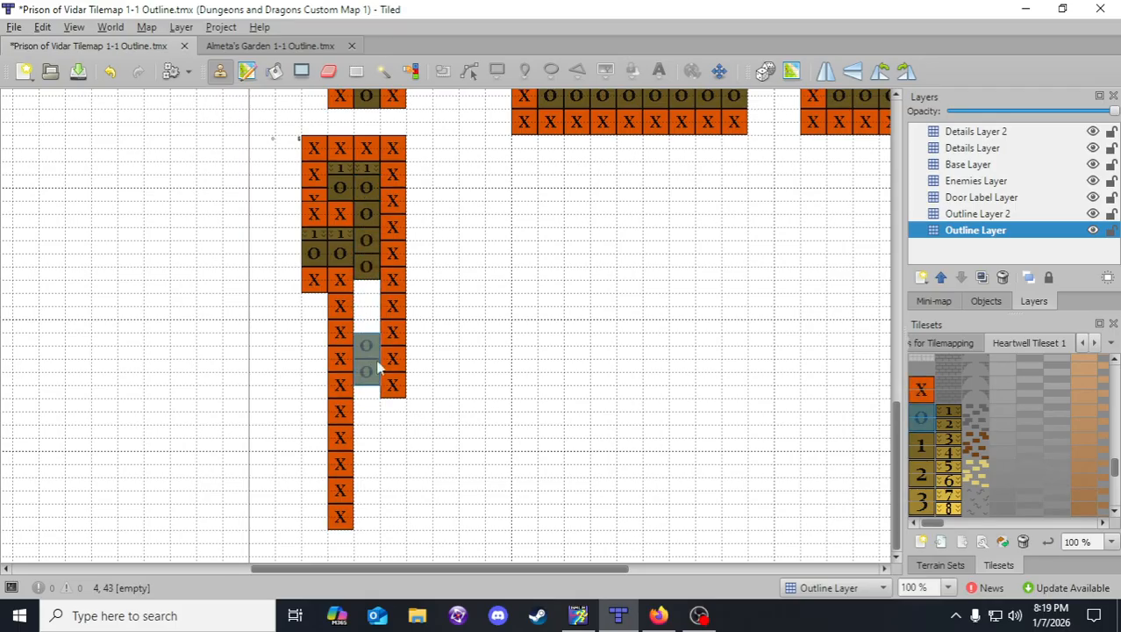
{"action": "left_click_drag", "start_coordinate": [371, 316], "coordinate": [373, 188]}
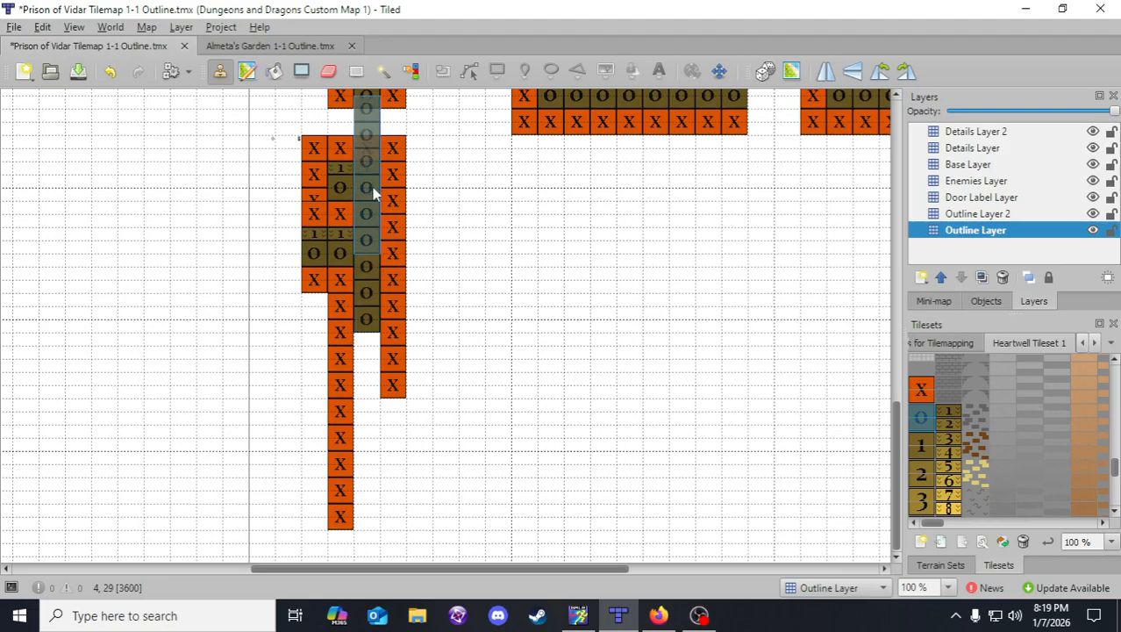
{"action": "left_click", "coordinate": [368, 419]}
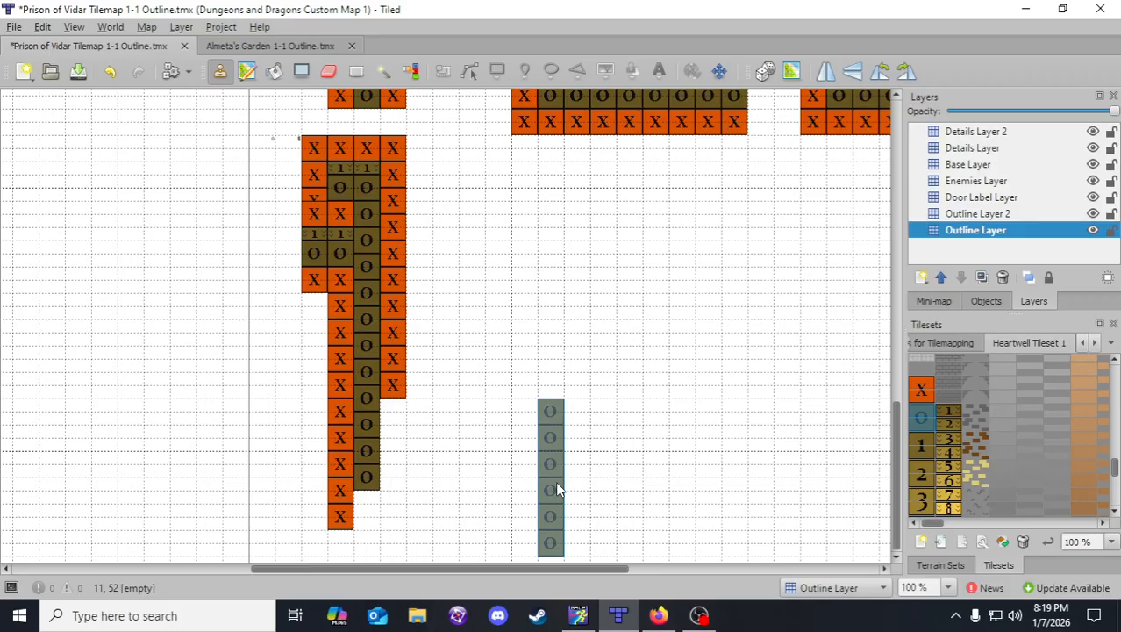
{"action": "left_click", "coordinate": [78, 72]}
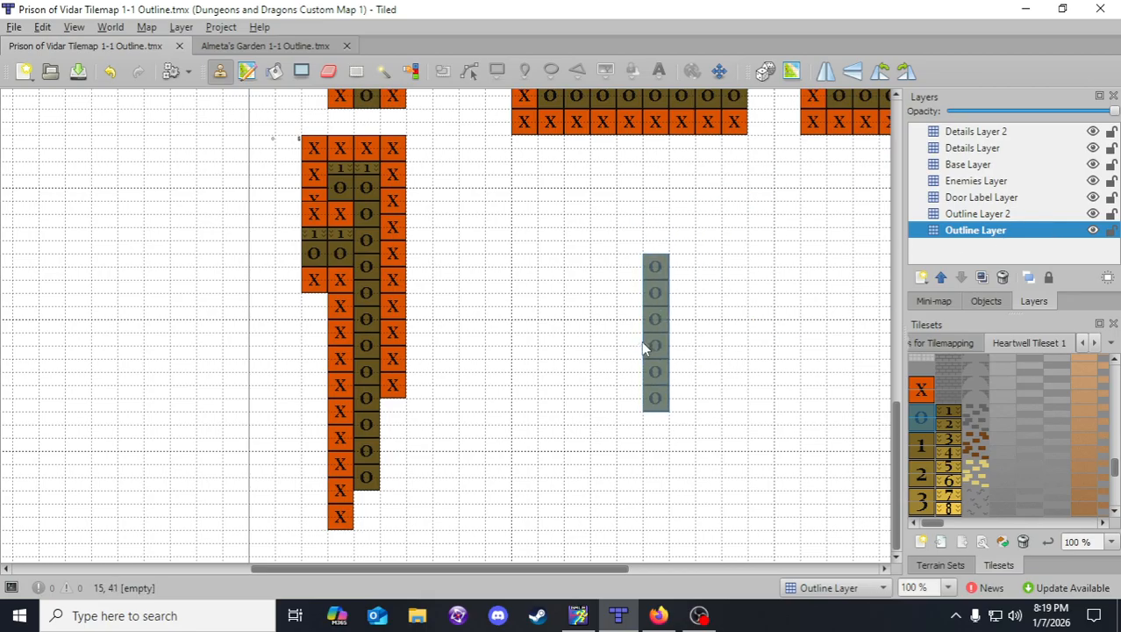
{"action": "scroll", "coordinate": [645, 347], "scroll_direction": "up", "scroll_amount": 10}
{"action": "scroll", "coordinate": [605, 452], "scroll_direction": "right", "scroll_amount": 8, "text": "shift"}
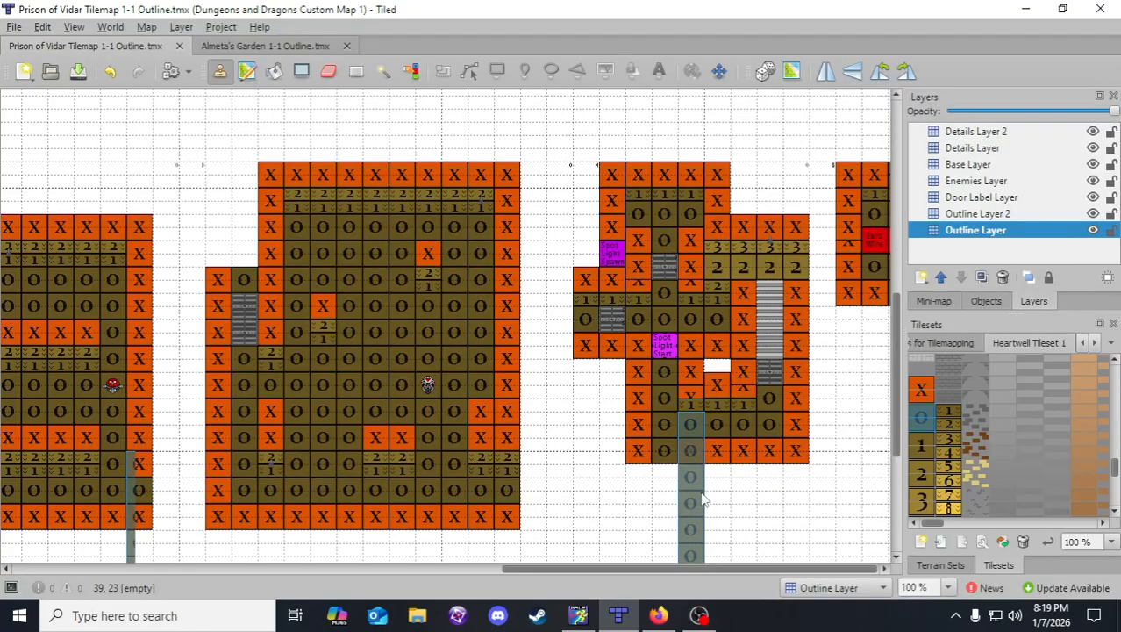
{"action": "scroll", "coordinate": [597, 474], "scroll_direction": "down", "scroll_amount": 1}
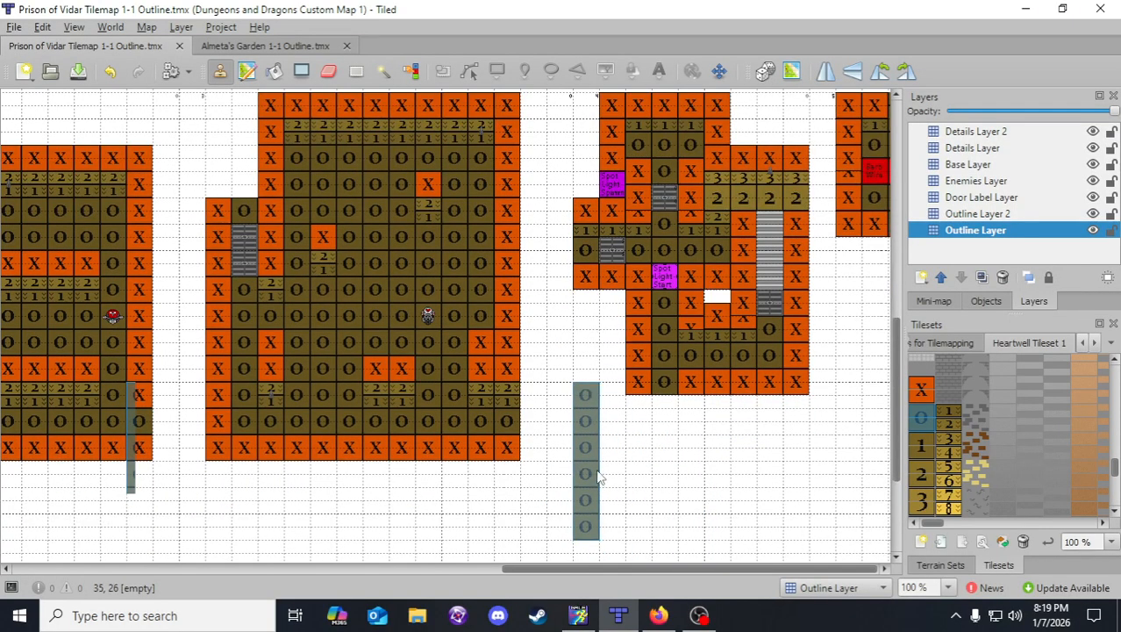
{"action": "middle_click_drag", "start_coordinate": [321, 496], "coordinate": [597, 404]}
{"action": "mouse_move", "coordinate": [278, 480]}
{"action": "middle_mouse_down"}
{"action": "mouse_move", "coordinate": [413, 421]}
{"action": "mouse_move", "coordinate": [581, 320]}
{"action": "middle_mouse_up"}
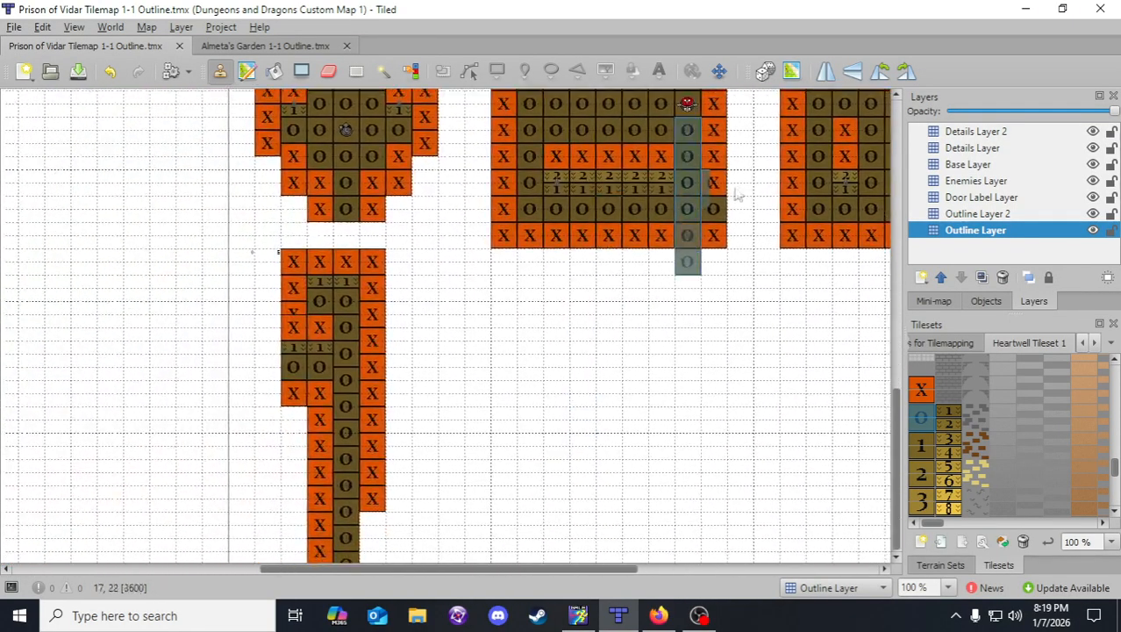
{"action": "middle_click_drag", "start_coordinate": [527, 369], "coordinate": [654, 300]}
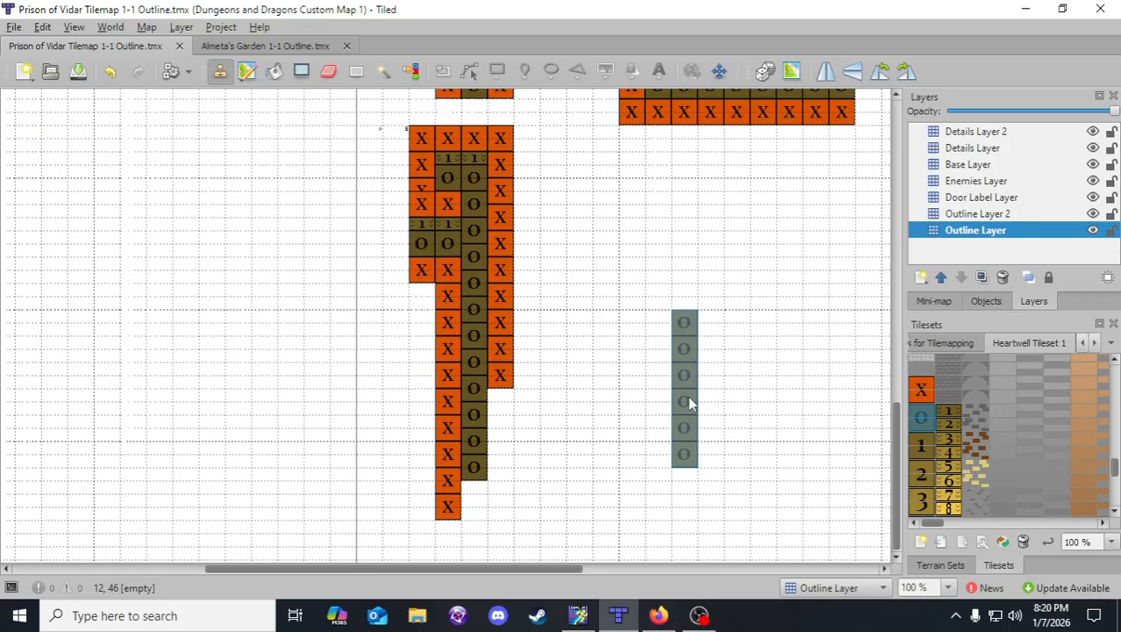
- On Outline Layer 2, sample the second room's stairs tile and place one in the new corridor, level with the X beside it
{"action": "scroll", "coordinate": [688, 397], "scroll_direction": "up", "scroll_amount": 10}
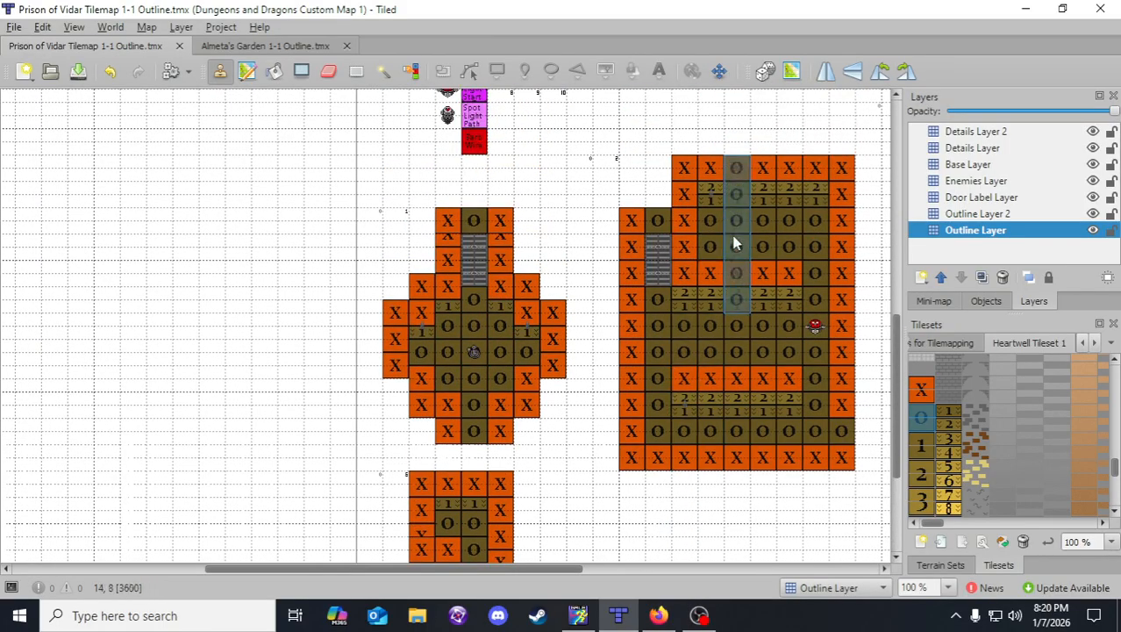
{"action": "scroll", "coordinate": [507, 304], "scroll_direction": "right", "scroll_amount": 5}
{"action": "left_click", "coordinate": [1033, 214]}
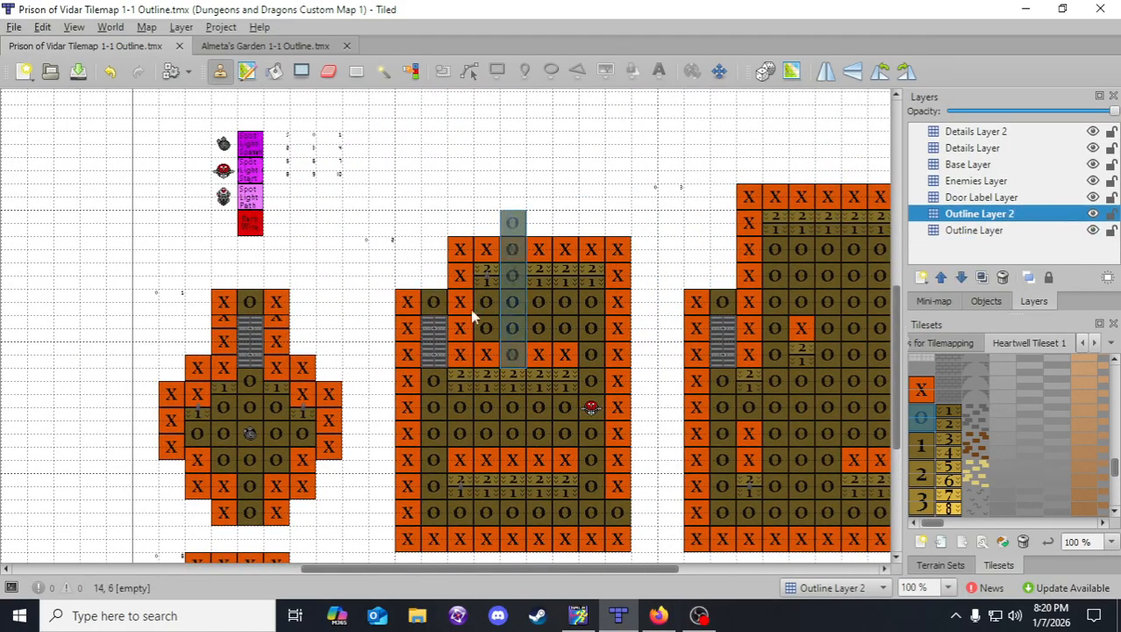
{"action": "right_click", "coordinate": [426, 328]}
{"action": "scroll", "coordinate": [562, 263], "scroll_direction": "left", "scroll_amount": 5}
{"action": "scroll", "coordinate": [562, 263], "scroll_direction": "down", "scroll_amount": 8}
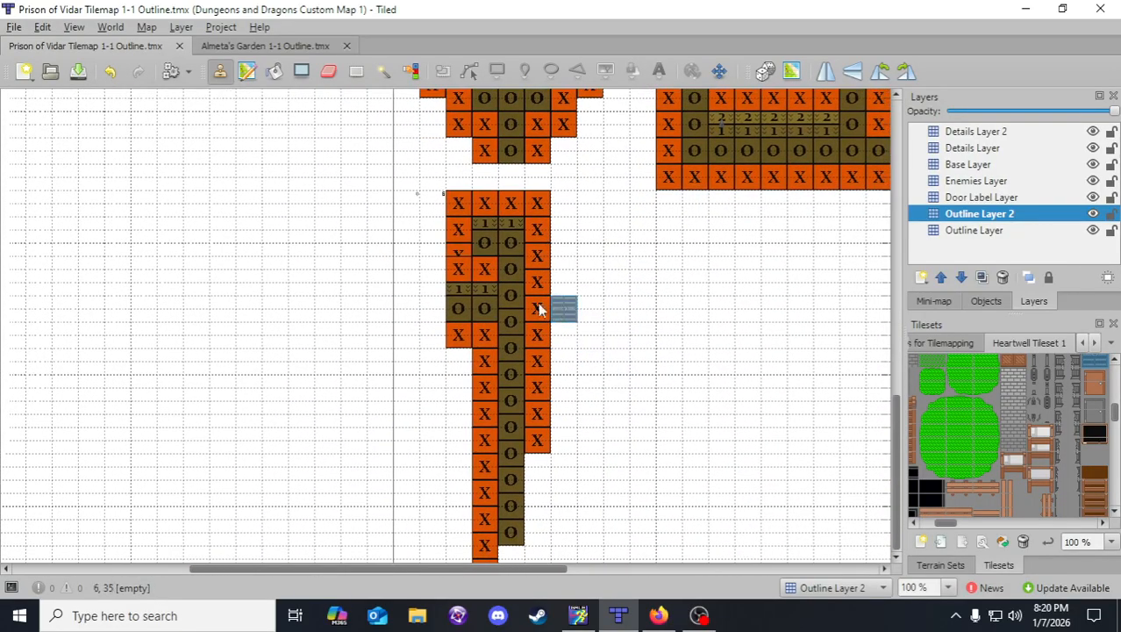
{"action": "left_click", "coordinate": [511, 279]}
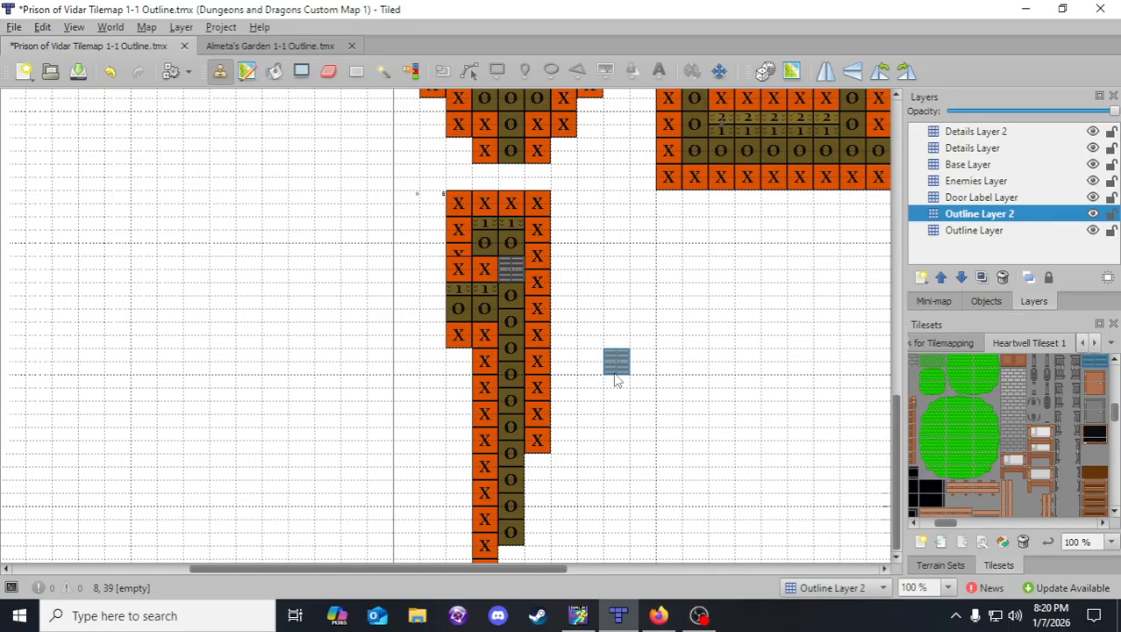
- On Door Label Layer, copy the door label from the fourth room's side-passage stairs onto the new corridor's stairs tile and save the map
{"action": "scroll", "coordinate": [695, 388], "scroll_direction": "down", "scroll_amount": 2}
{"action": "scroll", "coordinate": [660, 325], "scroll_direction": "right", "scroll_amount": 5}
{"action": "scroll", "coordinate": [660, 325], "scroll_direction": "up", "scroll_amount": 6}
{"action": "scroll", "coordinate": [568, 452], "scroll_direction": "up", "scroll_amount": 6}
{"action": "scroll", "coordinate": [584, 401], "scroll_direction": "right", "scroll_amount": 8}
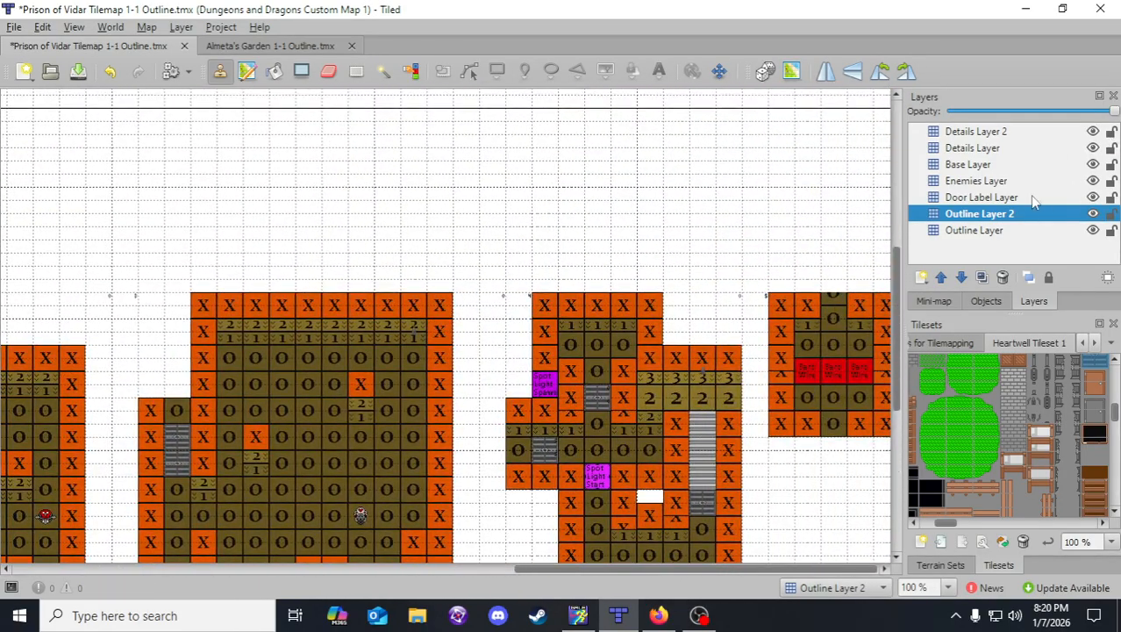
{"action": "left_click", "coordinate": [1034, 198]}
{"action": "scroll", "coordinate": [799, 448], "scroll_direction": "down", "scroll_amount": 1}
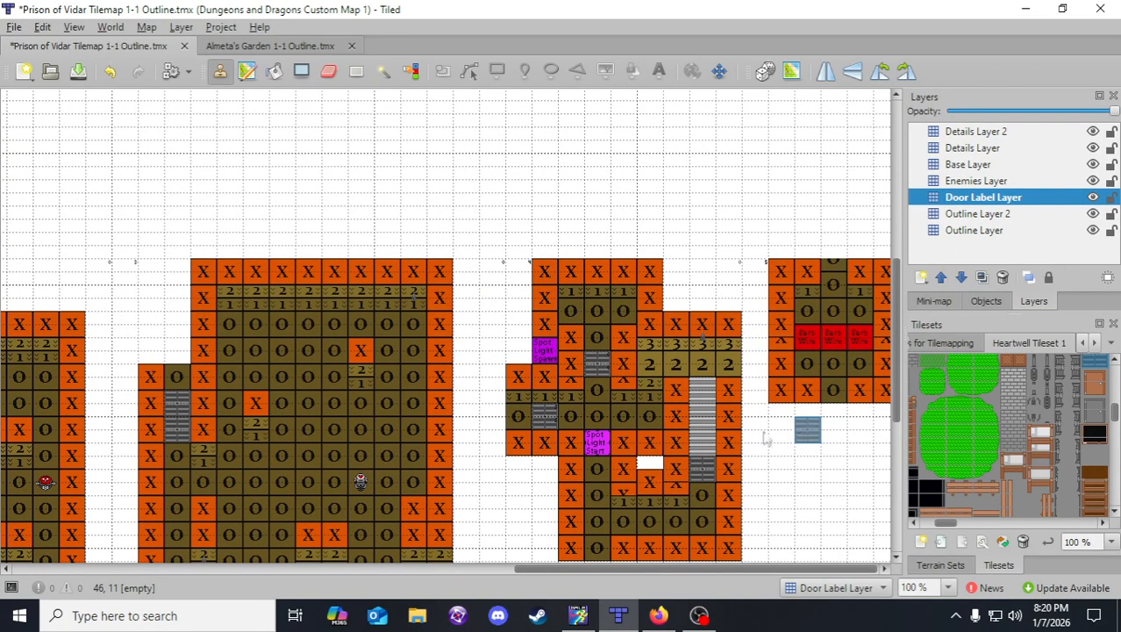
{"action": "right_click", "coordinate": [545, 430]}
{"action": "scroll", "coordinate": [420, 521], "scroll_direction": "down", "scroll_amount": 5}
{"action": "scroll", "coordinate": [421, 520], "scroll_direction": "left", "scroll_amount": 8}
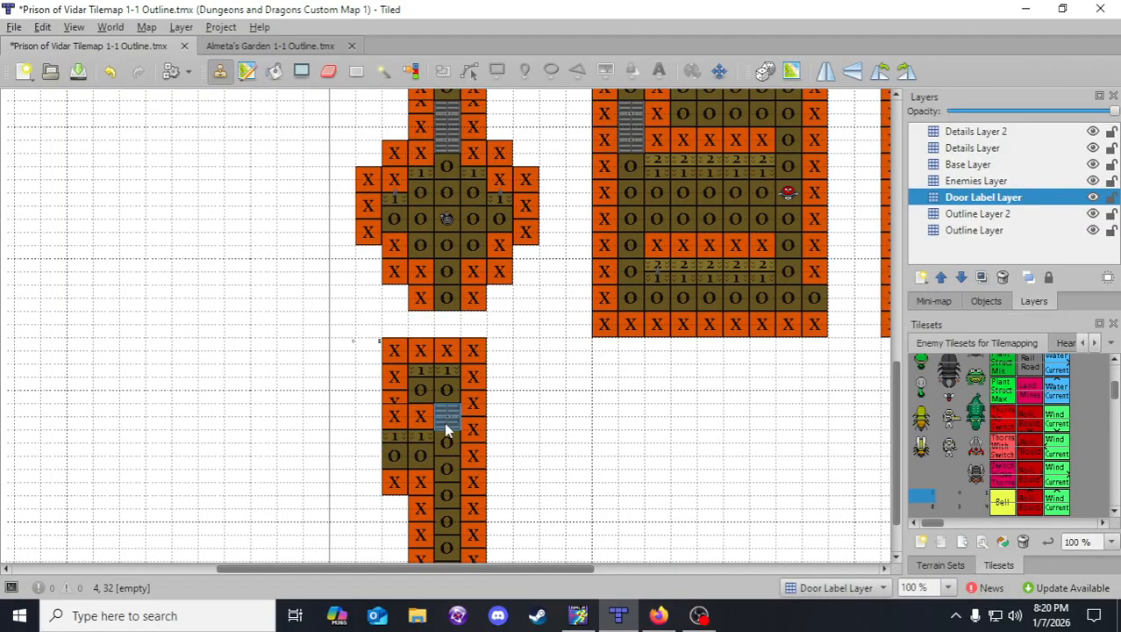
{"action": "left_click", "coordinate": [1065, 342]}
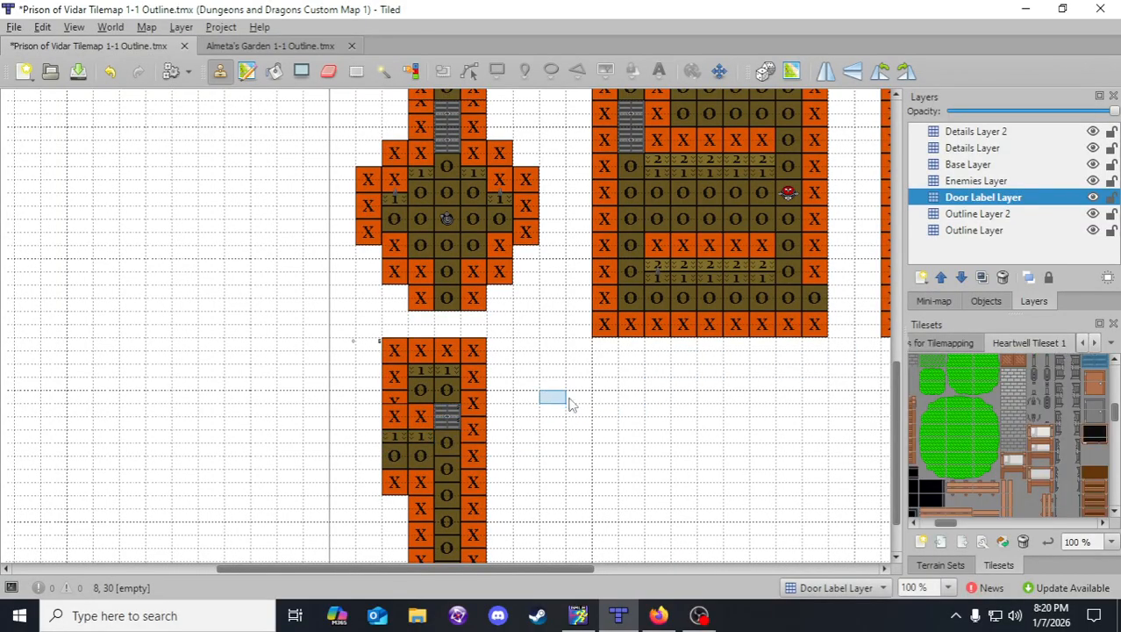
{"action": "key", "text": "ctrl+s"}
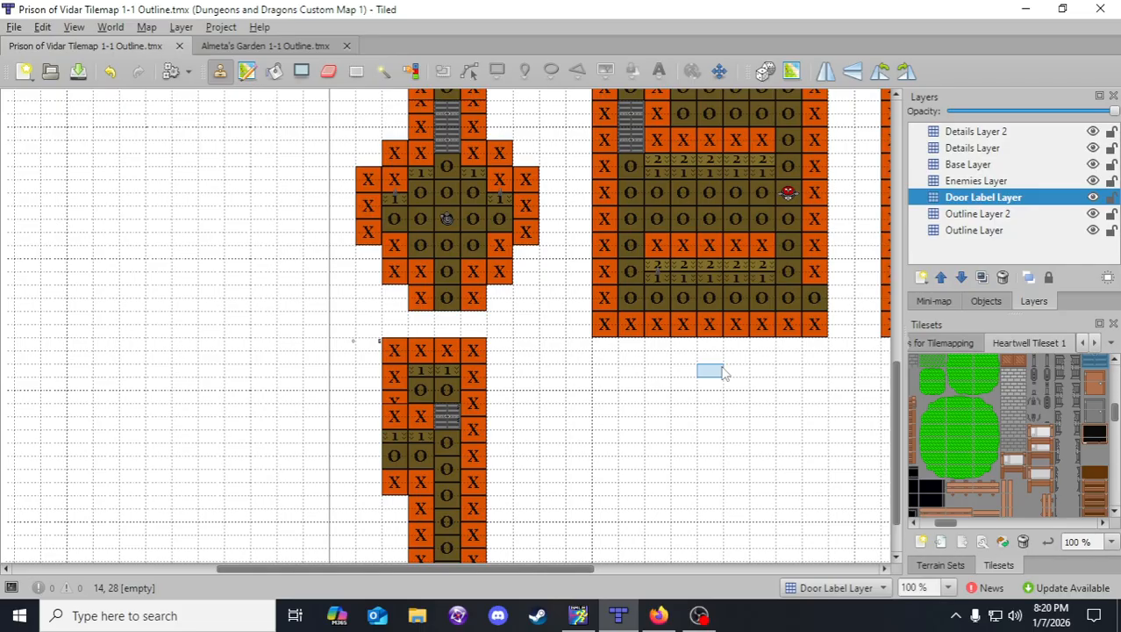
- On Enemies Layer, copy the third room's enemy onto the O tile directly above the new corridor's stairs and save the map
{"action": "left_click", "coordinate": [992, 181]}
{"action": "scroll", "coordinate": [505, 282], "scroll_direction": "up", "scroll_amount": 4}
{"action": "middle_click_drag", "start_coordinate": [676, 270], "coordinate": [439, 140]}
{"action": "right_click", "coordinate": [793, 322]}
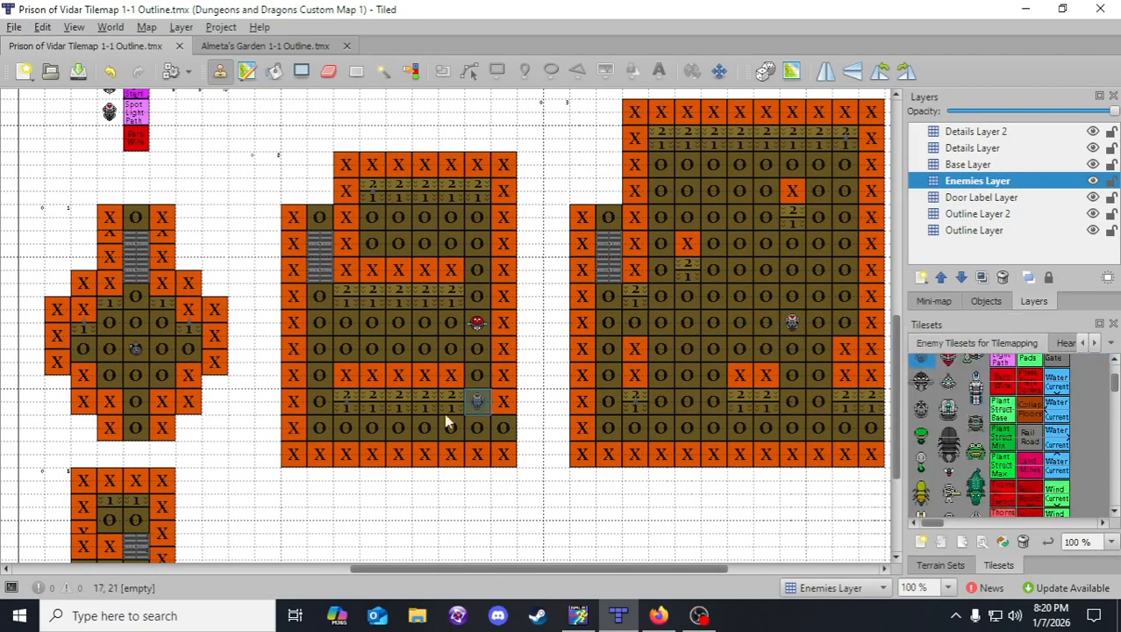
{"action": "left_click", "coordinate": [142, 522]}
{"action": "middle_click_drag", "start_coordinate": [282, 528], "coordinate": [511, 417]}
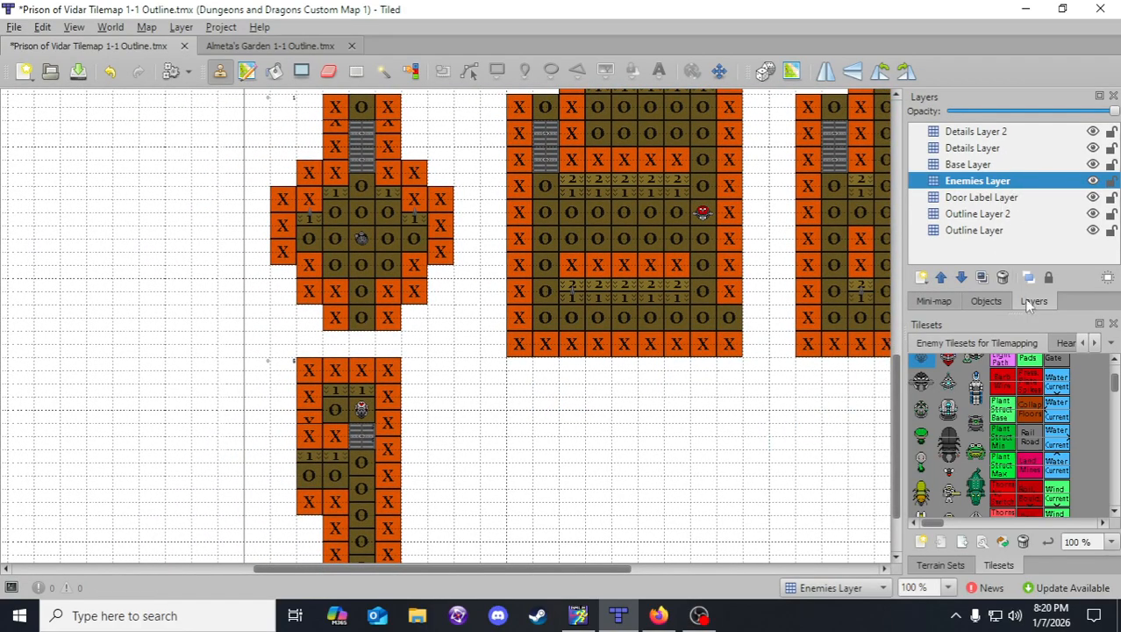
{"action": "left_click", "coordinate": [1069, 342]}
{"action": "left_click", "coordinate": [1003, 230]}
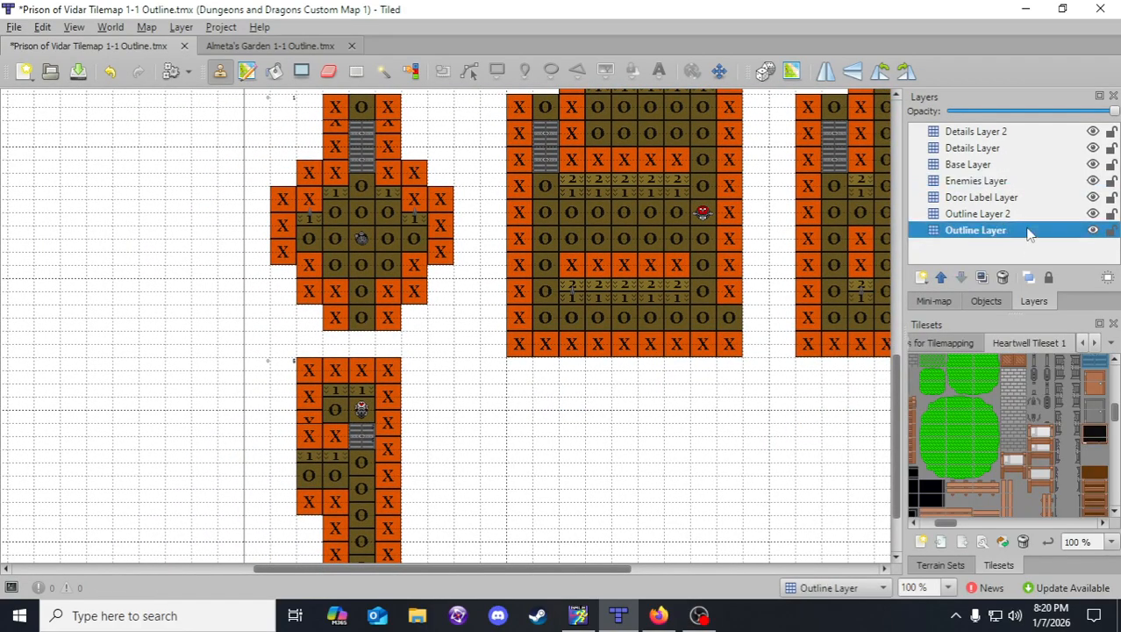
{"action": "mouse_move", "coordinate": [516, 465]}
{"action": "middle_mouse_down"}
{"action": "mouse_move", "coordinate": [638, 442]}
{"action": "mouse_move", "coordinate": [709, 378]}
{"action": "middle_mouse_up"}
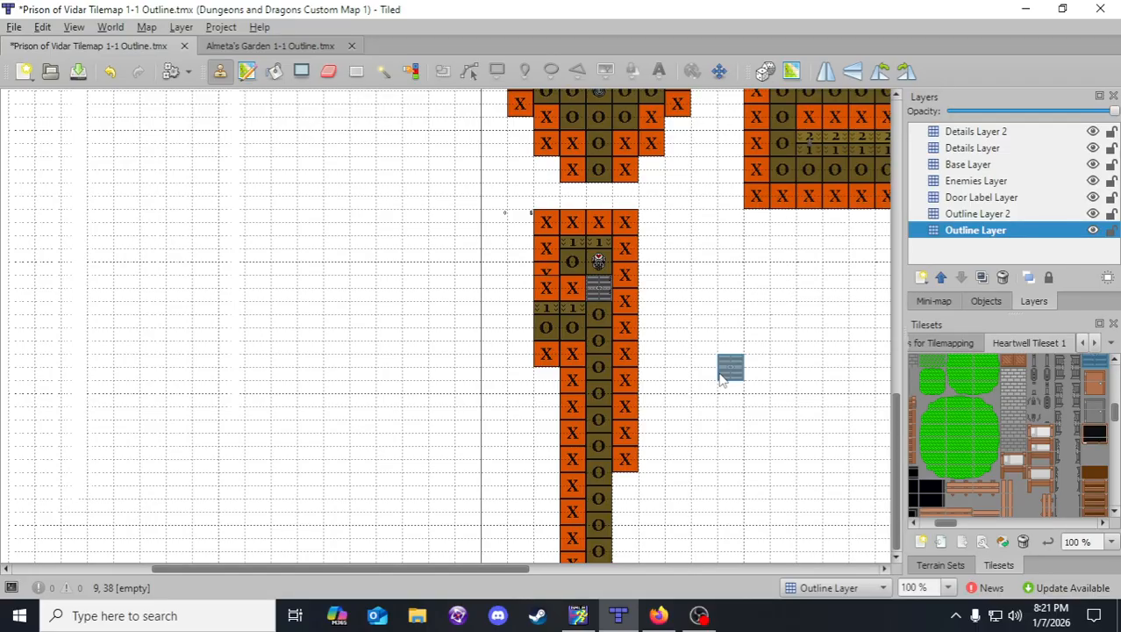
{"action": "scroll", "coordinate": [676, 351], "scroll_direction": "down", "scroll_amount": 3}
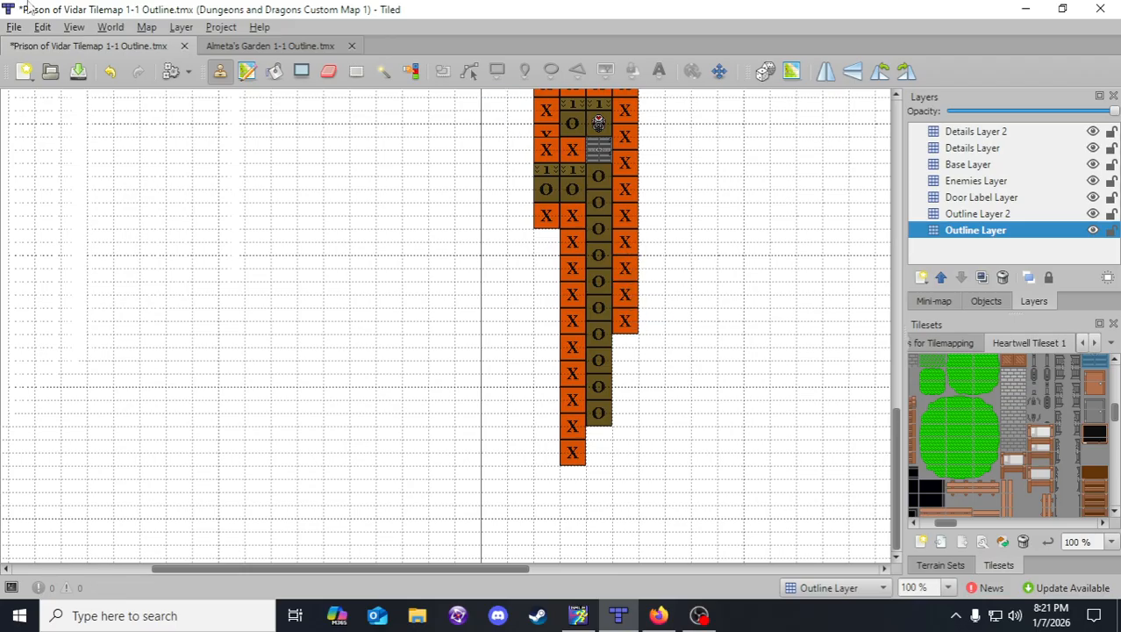
{"action": "left_click", "coordinate": [77, 72]}
- Sample the Barb Wire tile from the fifth room as the brush for painting on Outline Layer 2
{"action": "left_click", "coordinate": [1007, 213]}
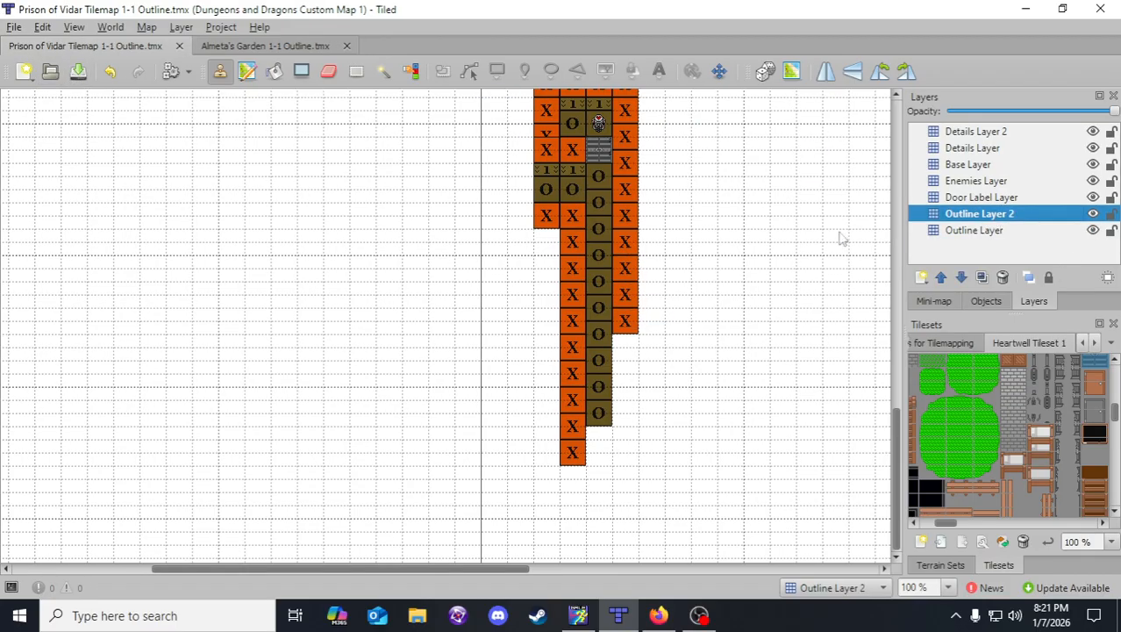
{"action": "scroll", "coordinate": [613, 371], "scroll_direction": "up", "scroll_amount": 8}
{"action": "scroll", "coordinate": [612, 370], "scroll_direction": "right", "scroll_amount": 4}
{"action": "scroll", "coordinate": [525, 332], "scroll_direction": "up", "scroll_amount": 3}
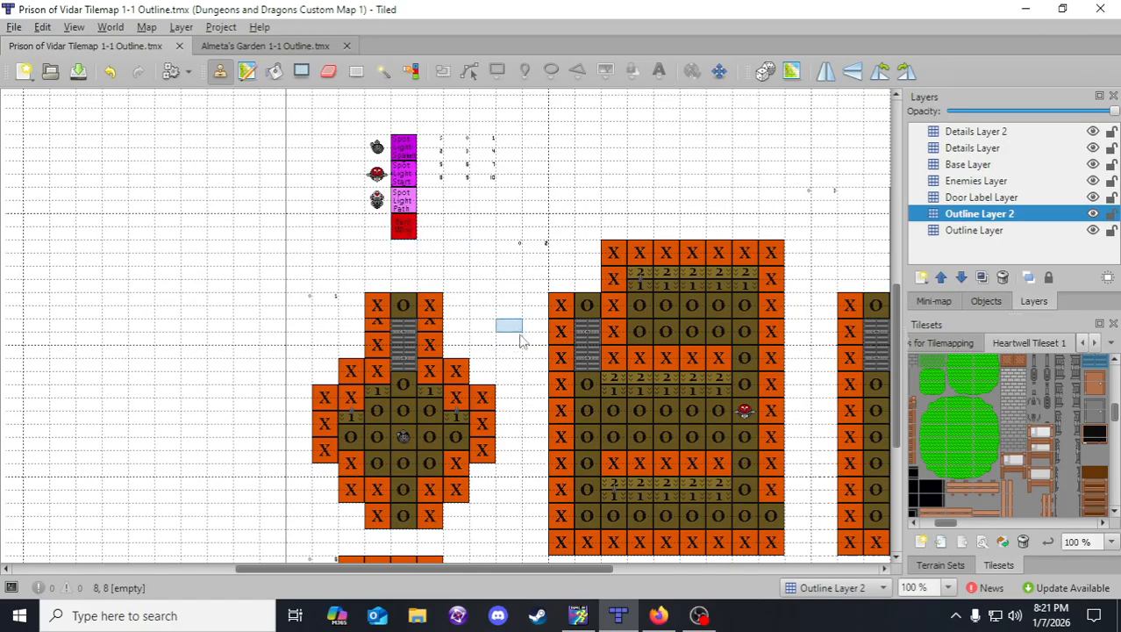
{"action": "left_click", "coordinate": [1000, 233]}
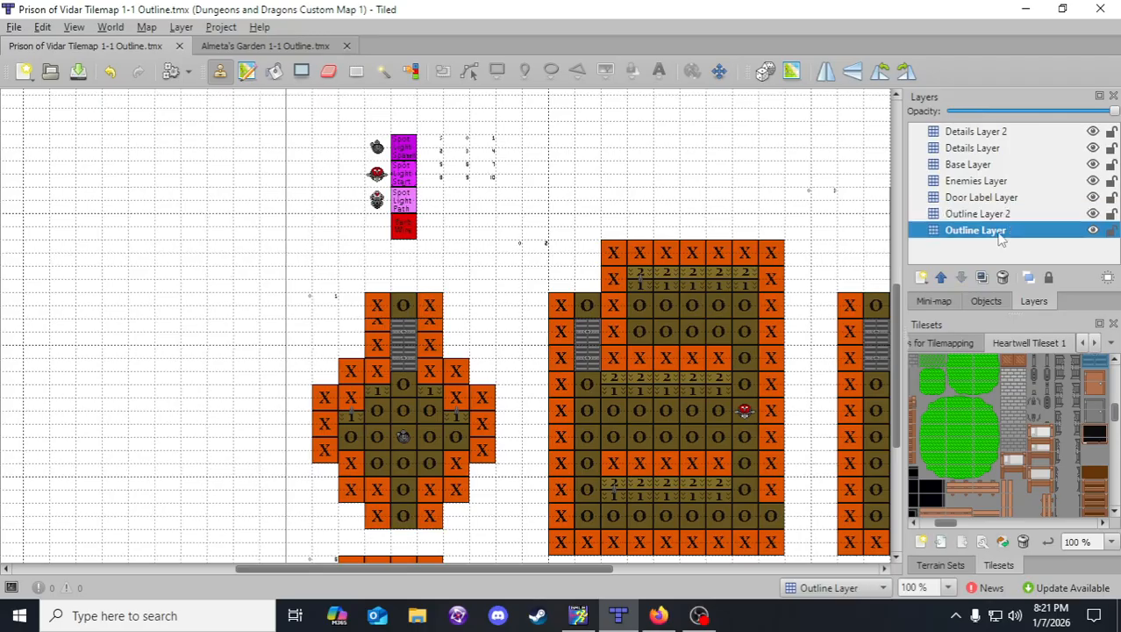
{"action": "right_click", "coordinate": [405, 228]}
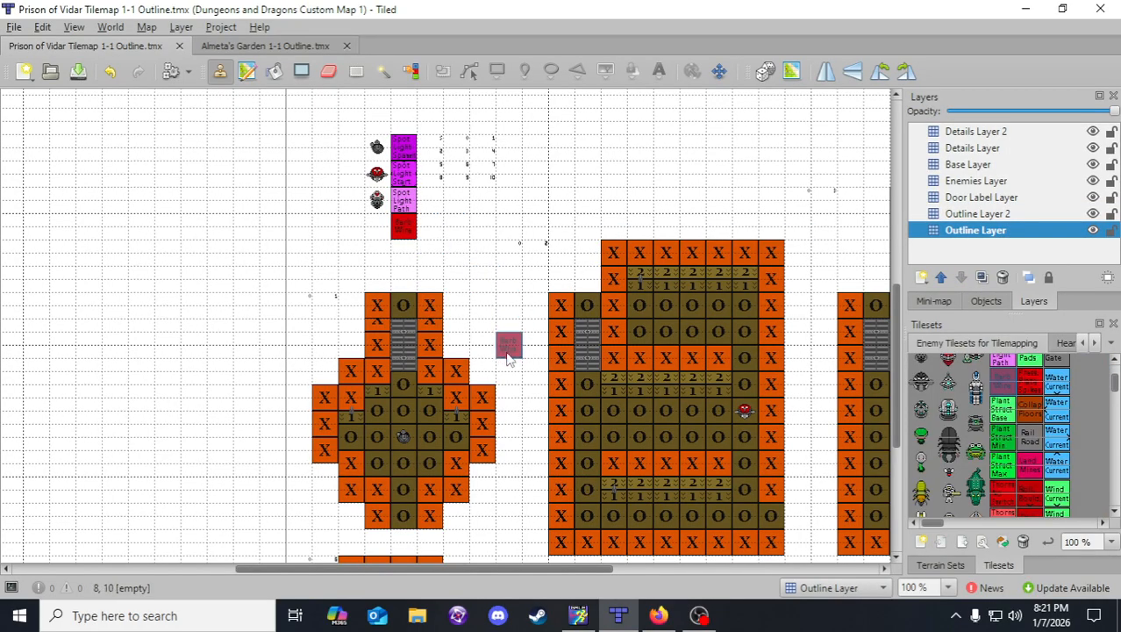
{"action": "scroll", "coordinate": [518, 368], "scroll_direction": "down", "scroll_amount": 3}
{"action": "scroll", "coordinate": [351, 447], "scroll_direction": "right", "scroll_amount": 10}
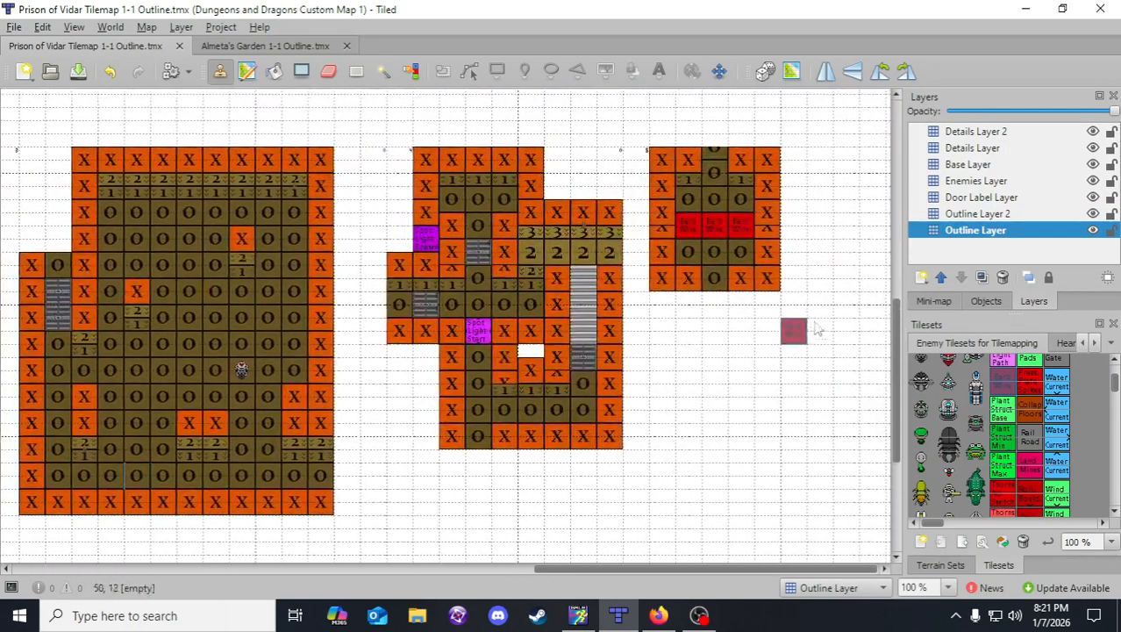
{"action": "left_click", "coordinate": [1010, 216]}
{"action": "left_click", "coordinate": [1063, 342]}
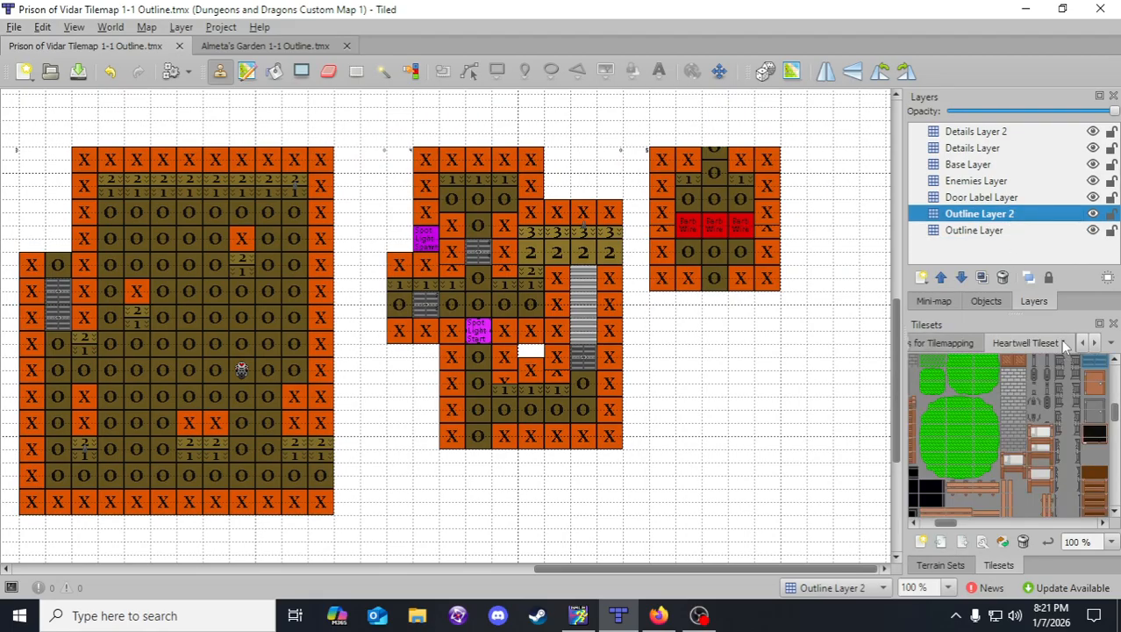
{"action": "right_click", "coordinate": [687, 226]}
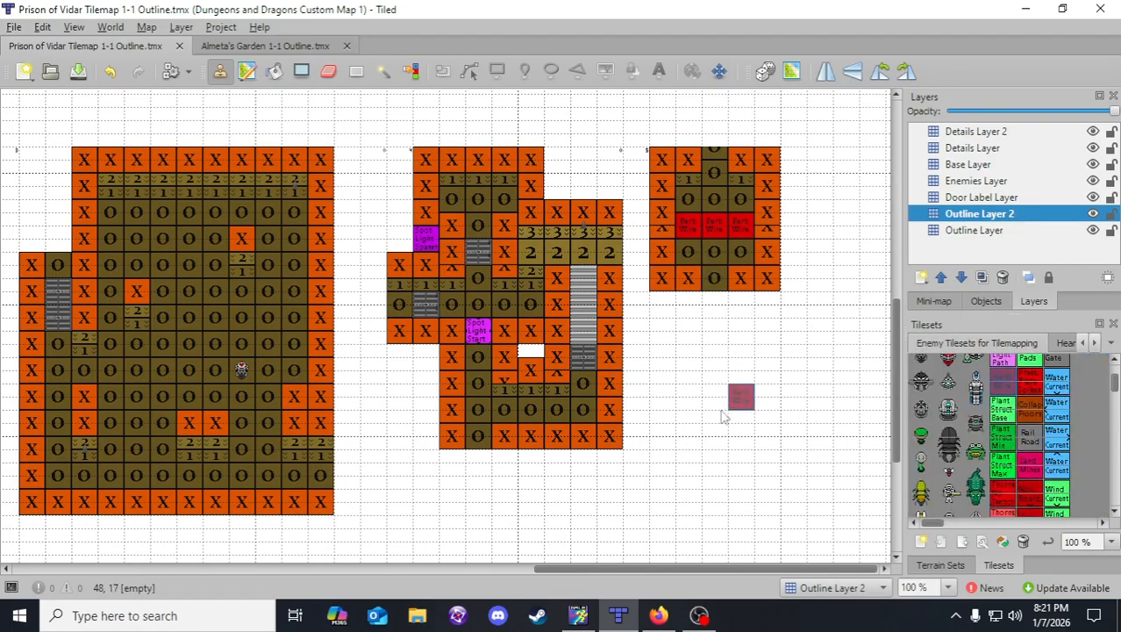
{"action": "middle_click_drag", "start_coordinate": [308, 478], "coordinate": [734, 397]}
{"action": "middle_click_drag", "start_coordinate": [356, 481], "coordinate": [656, 389]}
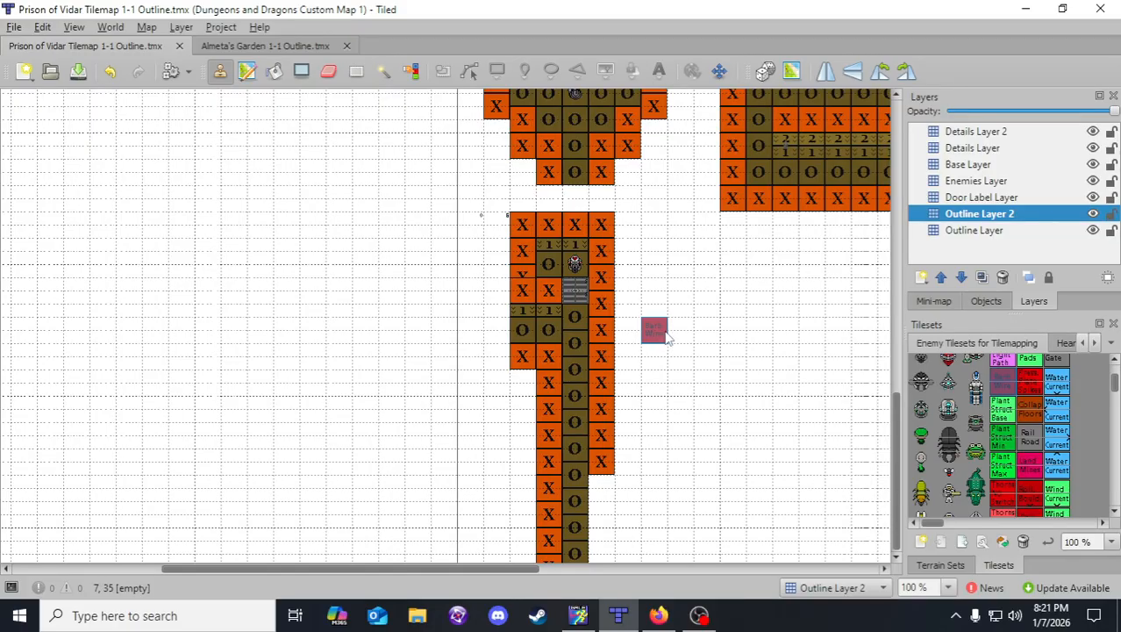
- Place six Barb Wire tiles down the new corridor, two tiles apart, with three-tile spacing between the third and fourth
{"action": "left_click", "coordinate": [580, 373]}
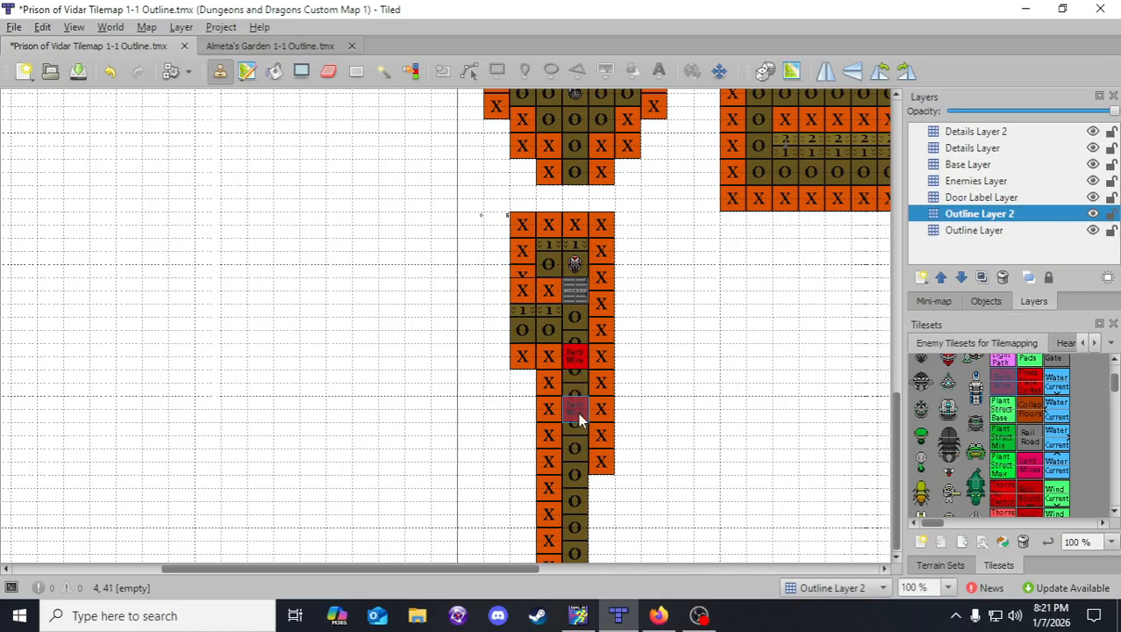
{"action": "left_click", "coordinate": [578, 413]}
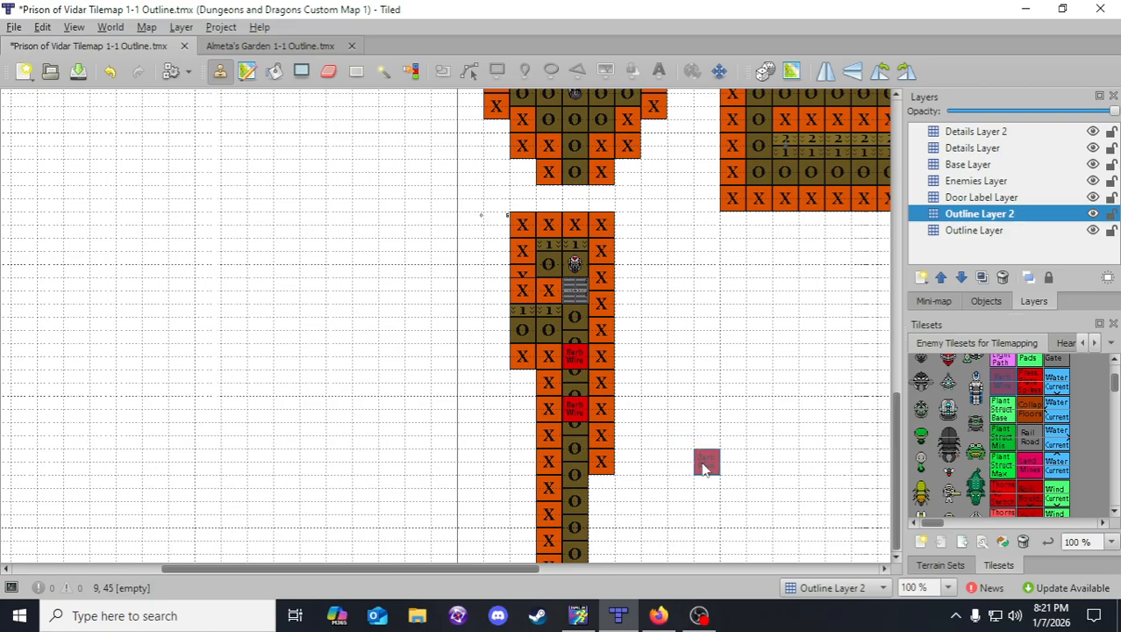
{"action": "left_click", "coordinate": [576, 473]}
{"action": "scroll", "coordinate": [577, 456], "scroll_direction": "down", "scroll_amount": 3}
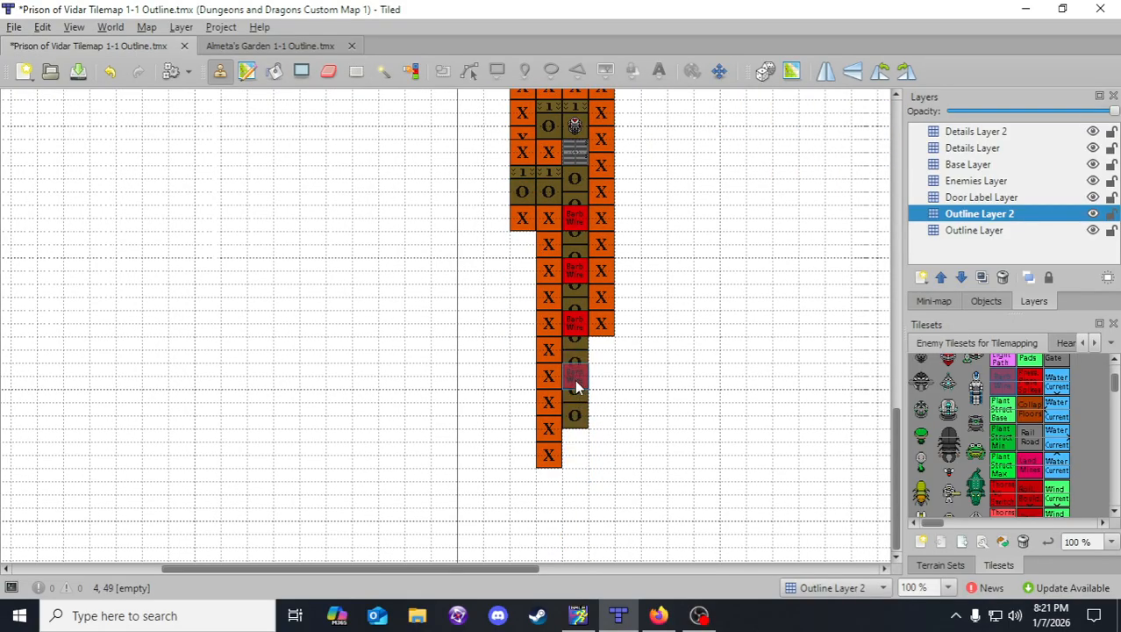
{"action": "left_click", "coordinate": [572, 406]}
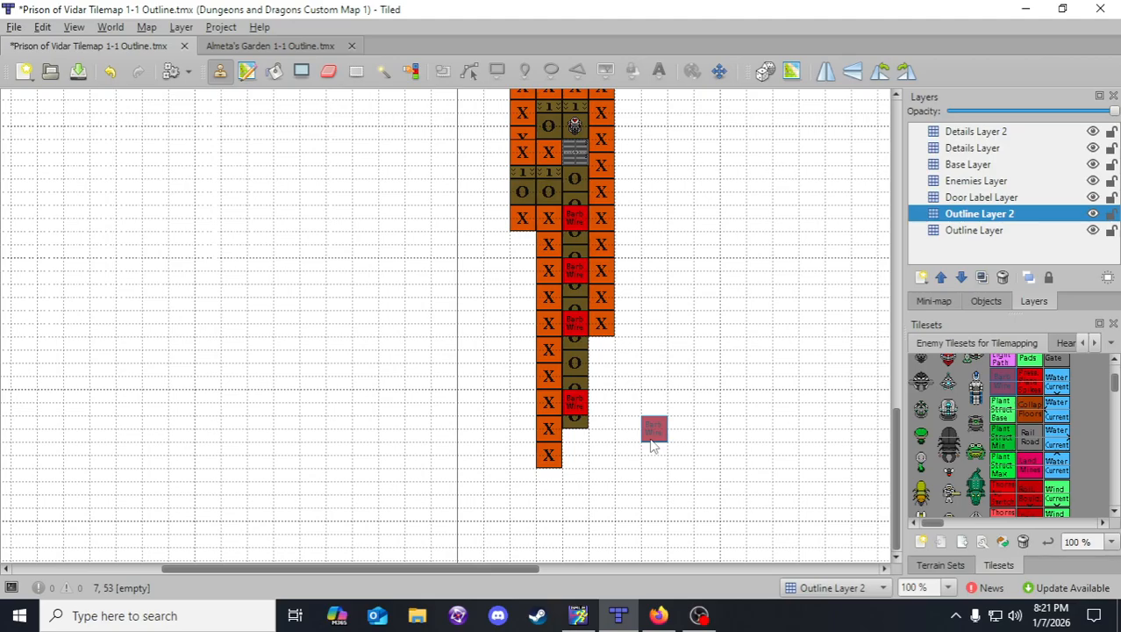
{"action": "left_click", "coordinate": [579, 455]}
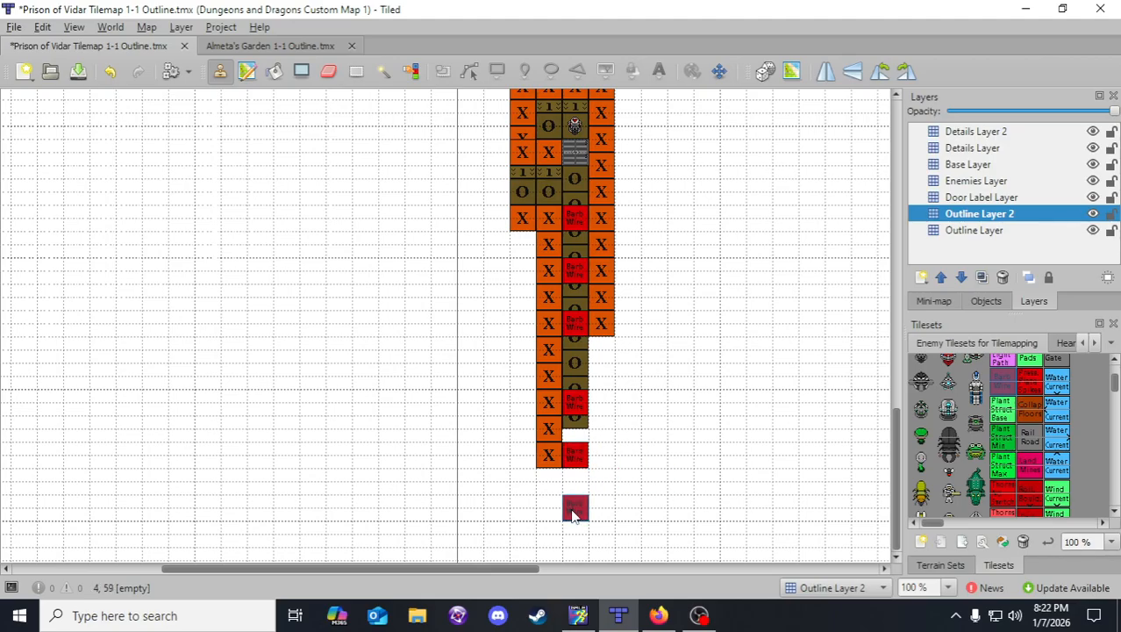
{"action": "left_click", "coordinate": [572, 514]}
- On Outline Layer, extend the corridor's column of O tiles down past the last Barb Wire tile
{"action": "left_click", "coordinate": [960, 231]}
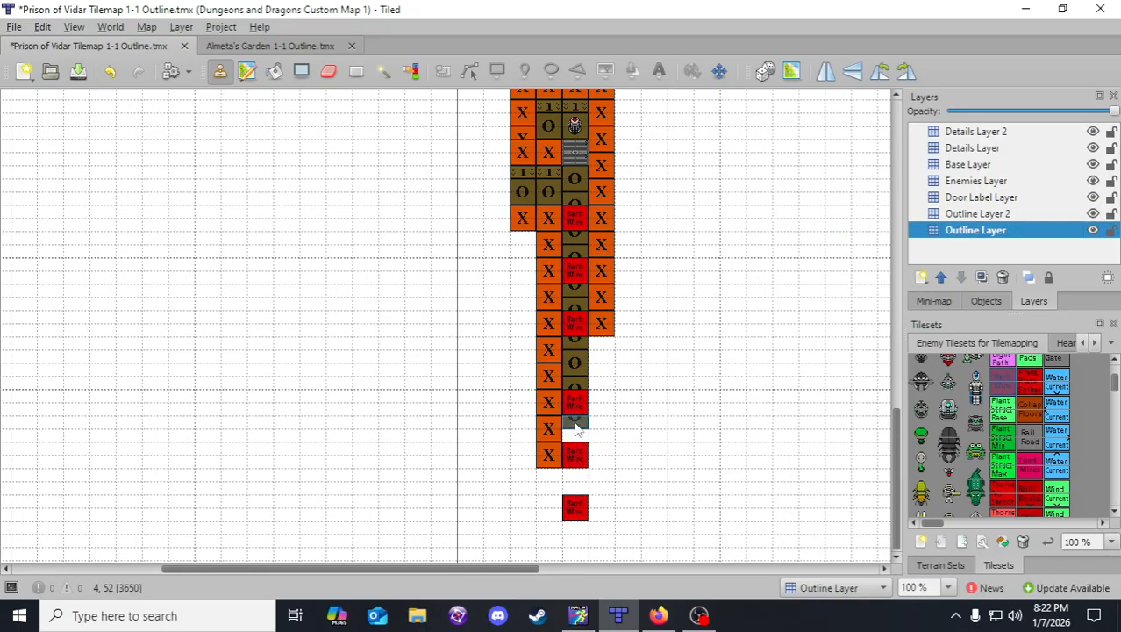
{"action": "right_click_drag", "start_coordinate": [585, 367], "coordinate": [586, 355]}
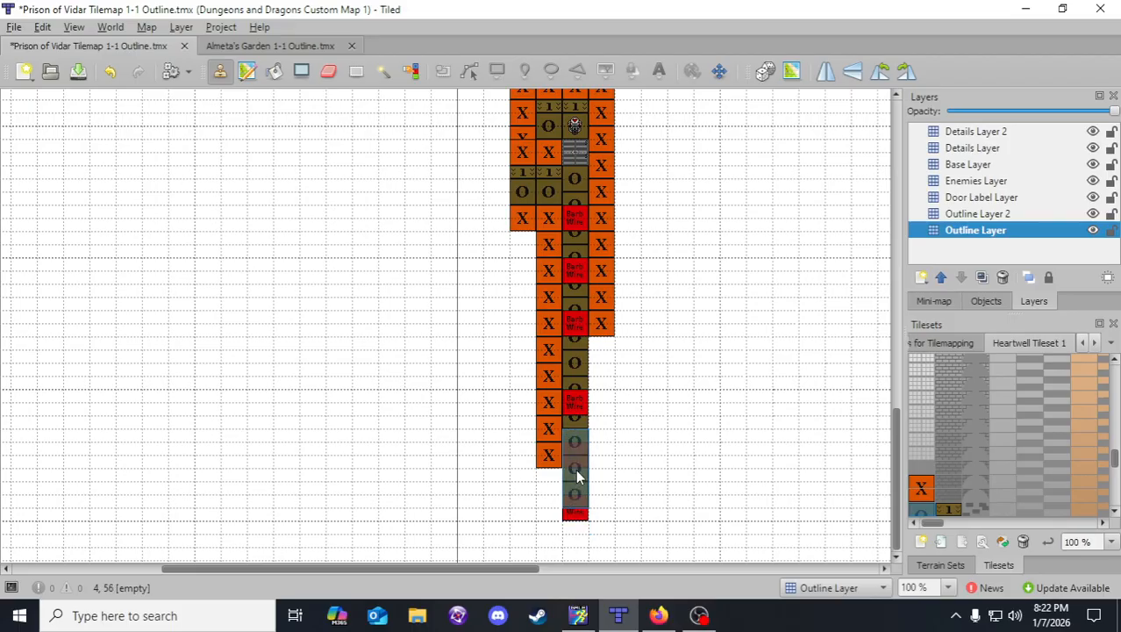
{"action": "left_click", "coordinate": [576, 474]}
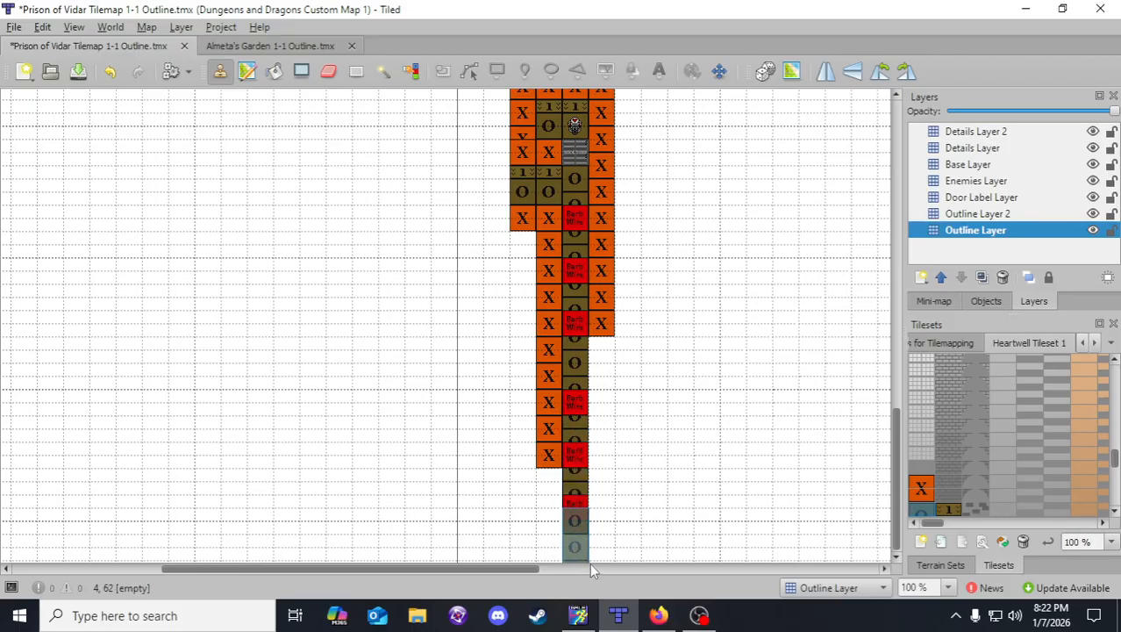
{"action": "left_click", "coordinate": [578, 531]}
{"action": "right_click", "coordinate": [577, 532]}
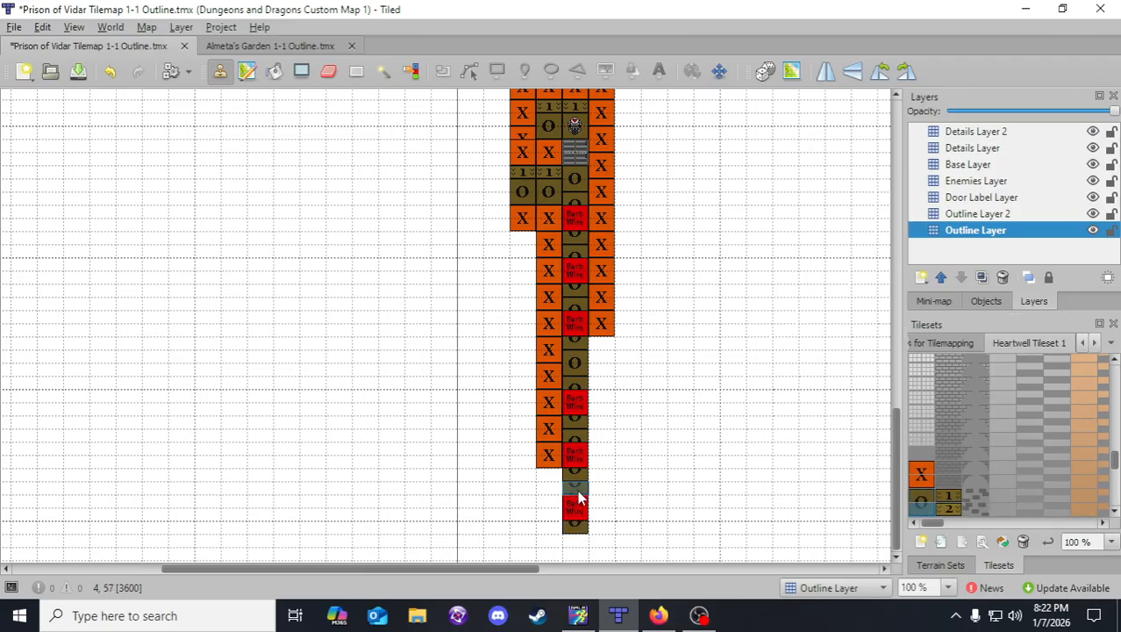
{"action": "left_click", "coordinate": [577, 506]}
{"action": "scroll", "coordinate": [614, 325], "scroll_direction": "down", "scroll_amount": 1}
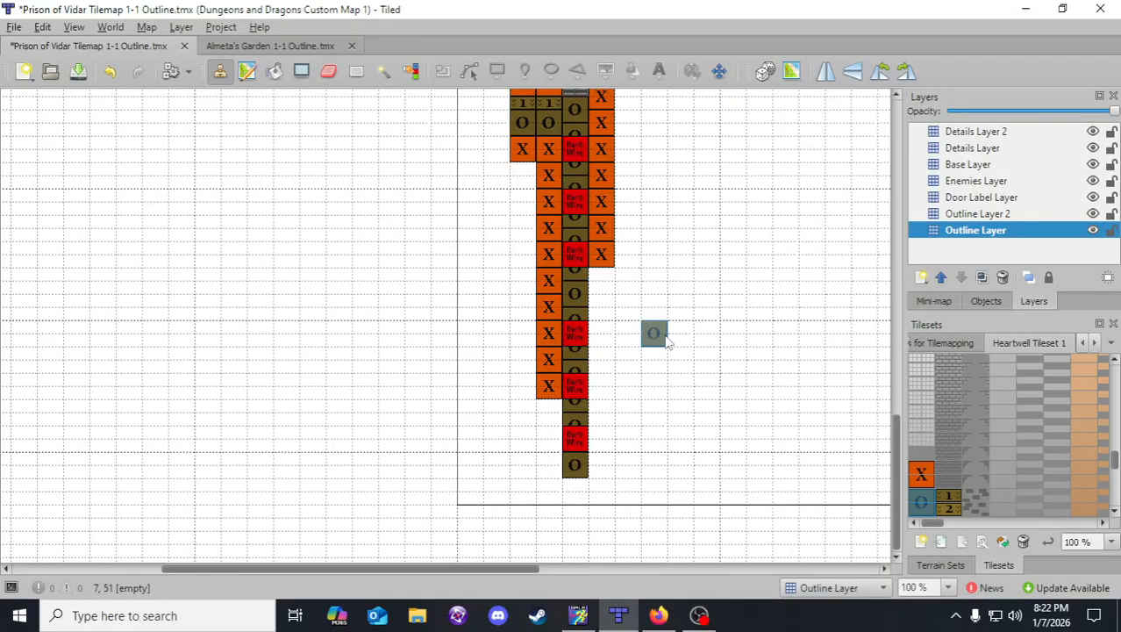
{"action": "scroll", "coordinate": [667, 343], "scroll_direction": "up", "scroll_amount": 1}
{"action": "scroll", "coordinate": [667, 342], "scroll_direction": "down", "scroll_amount": 1}
{"action": "left_click", "coordinate": [575, 483]}
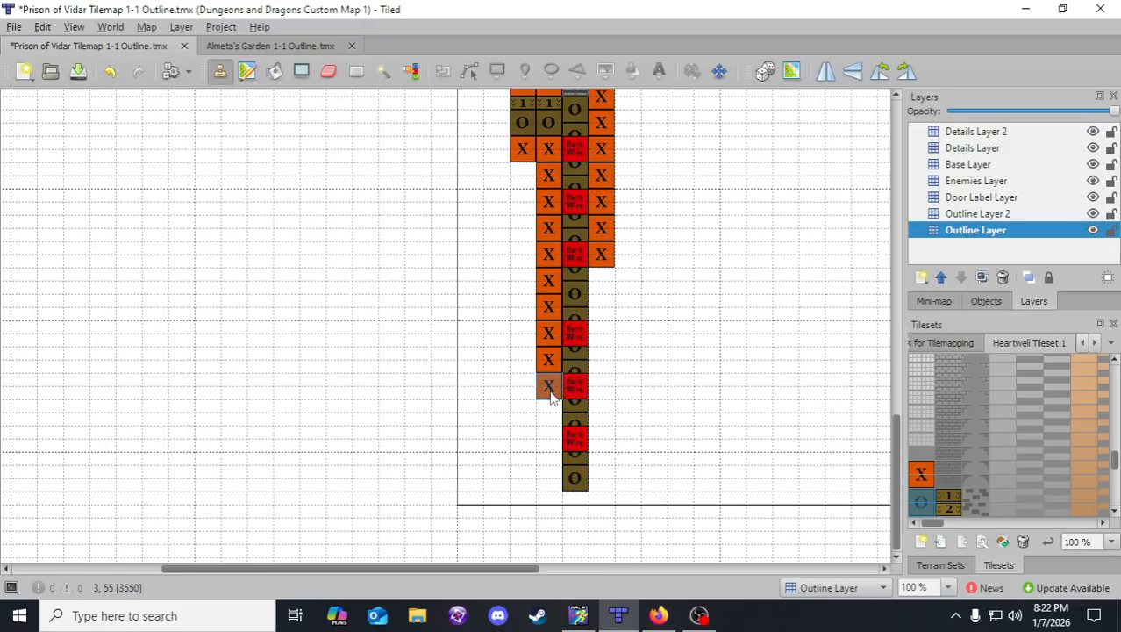
- Extend the corridor's left X wall, close its bottom end with two X tiles, and add an X beside the last Barb Wire
{"action": "right_click", "coordinate": [546, 387]}
{"action": "left_click", "coordinate": [547, 416]}
{"action": "left_click", "coordinate": [547, 452]}
{"action": "left_click", "coordinate": [546, 467]}
{"action": "left_click", "coordinate": [551, 493]}
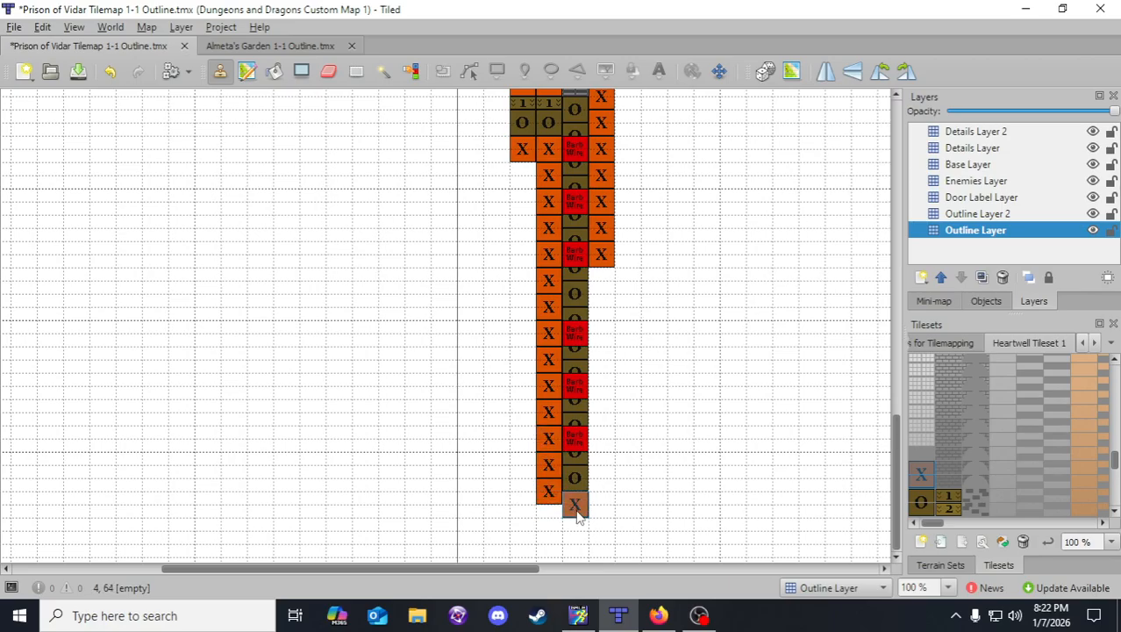
{"action": "left_click", "coordinate": [575, 505]}
{"action": "left_click", "coordinate": [602, 509]}
{"action": "left_click", "coordinate": [602, 443]}
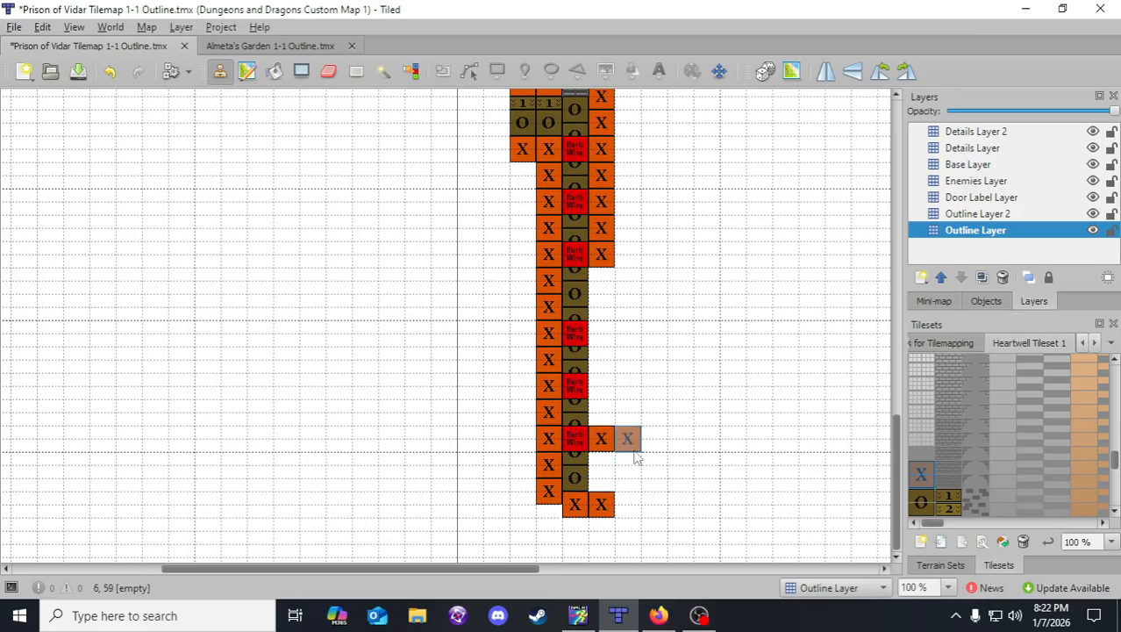
- Fill the opening at the corridor's lower right with a half-height 1 tile and an O tile below it
{"action": "scroll", "coordinate": [636, 448], "scroll_direction": "up", "scroll_amount": 2}
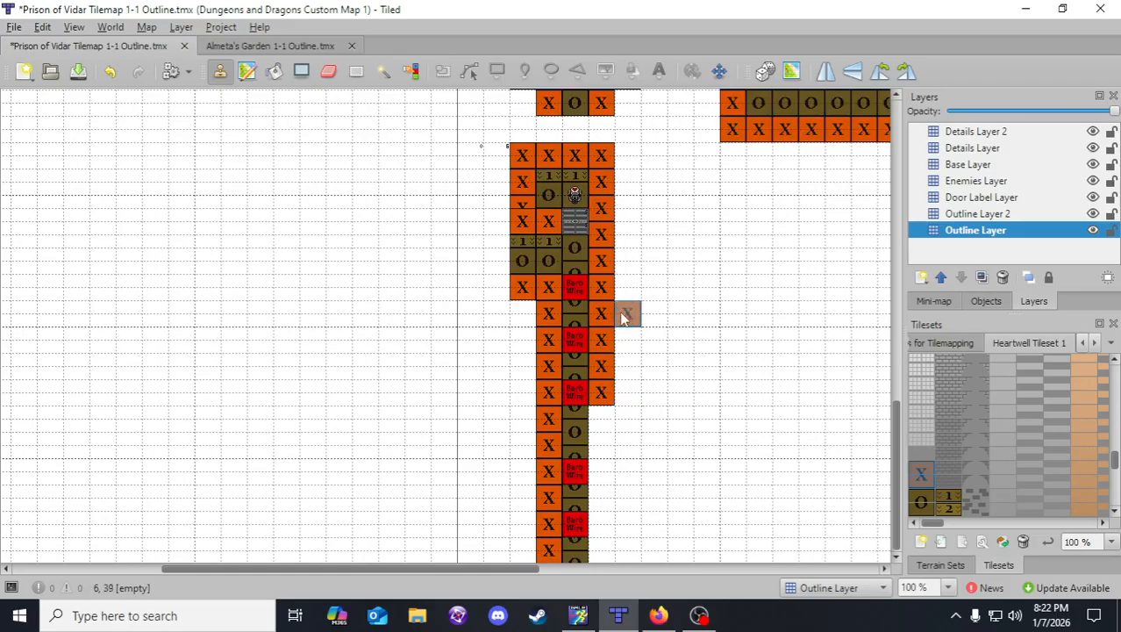
{"action": "right_click", "coordinate": [554, 239]}
{"action": "scroll", "coordinate": [600, 351], "scroll_direction": "down", "scroll_amount": 1}
{"action": "scroll", "coordinate": [603, 367], "scroll_direction": "down", "scroll_amount": 5}
{"action": "left_click", "coordinate": [602, 396]}
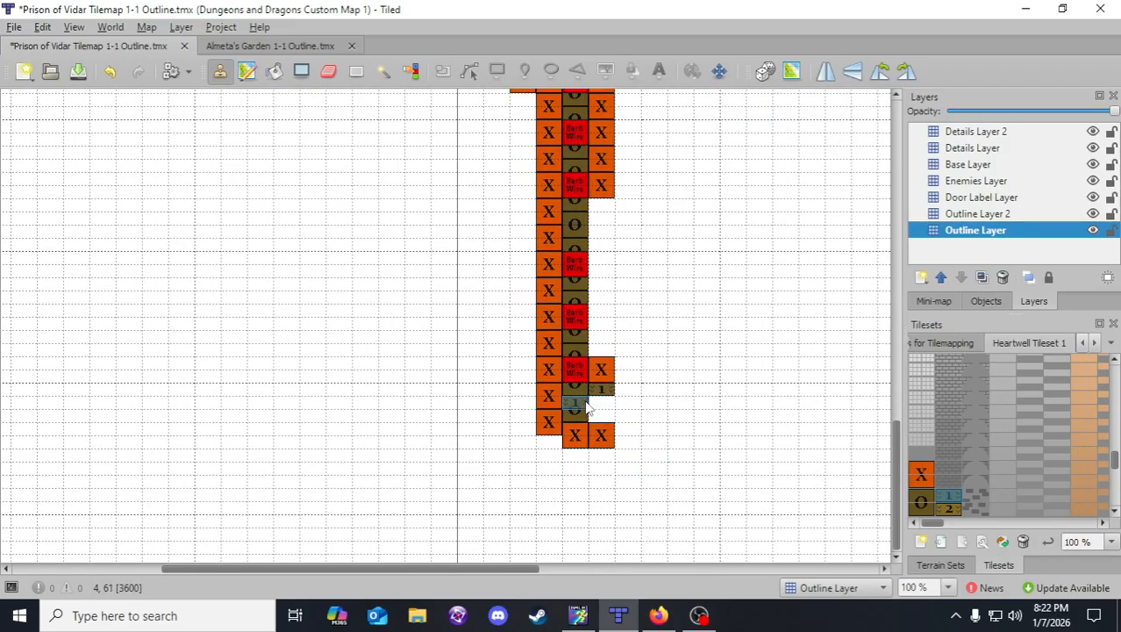
{"action": "right_click", "coordinate": [575, 408]}
{"action": "left_click", "coordinate": [611, 419]}
- Copy X tiles from the corridor's right wall to continue that wall down to the lower opening, and save the map
{"action": "scroll", "coordinate": [618, 404], "scroll_direction": "up", "scroll_amount": 2}
{"action": "right_click", "coordinate": [604, 259]}
{"action": "scroll", "coordinate": [606, 270], "scroll_direction": "up", "scroll_amount": 4}
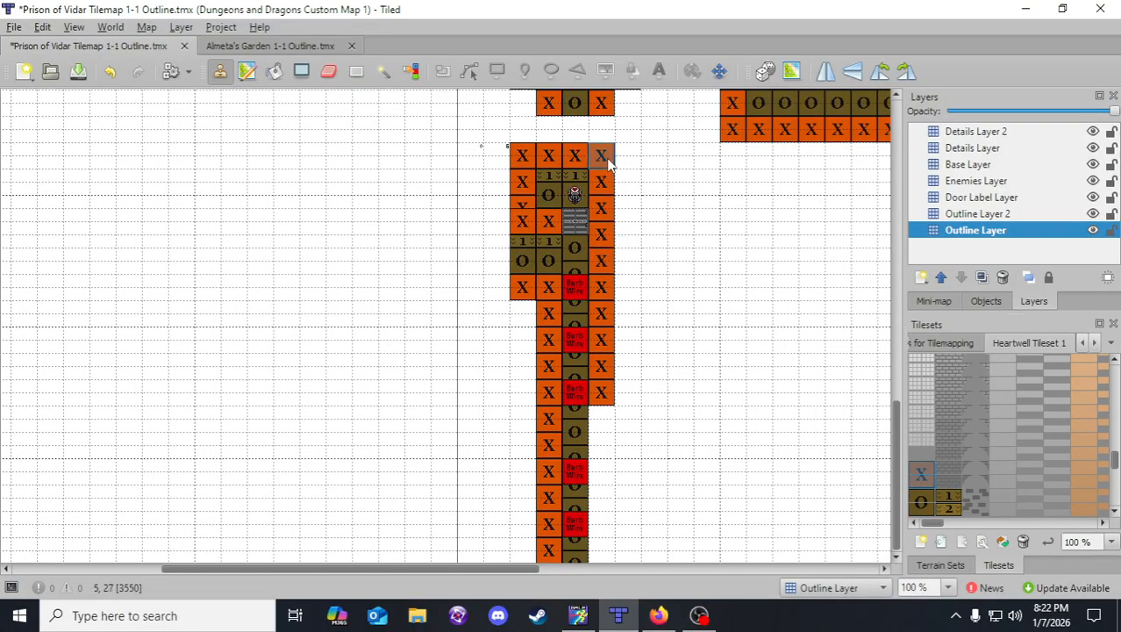
{"action": "mouse_move", "coordinate": [609, 156]}
{"action": "left_mouse_down"}
{"action": "mouse_move", "coordinate": [615, 538]}
{"action": "mouse_move", "coordinate": [616, 266]}
{"action": "left_mouse_up"}
{"action": "scroll", "coordinate": [614, 537], "scroll_direction": "down", "scroll_amount": 6}
{"action": "scroll", "coordinate": [757, 451], "scroll_direction": "up", "scroll_amount": 5}
{"action": "right_click", "coordinate": [690, 420]}
{"action": "scroll", "coordinate": [760, 423], "scroll_direction": "up", "scroll_amount": 1}
{"action": "left_click", "coordinate": [78, 71]}
- On Outline Layer 2, copy a Spot Light Start tile into the corridor between its second and third Barb Wire tiles
{"action": "left_click", "coordinate": [977, 214]}
{"action": "scroll", "coordinate": [694, 376], "scroll_direction": "up", "scroll_amount": 5}
{"action": "scroll", "coordinate": [560, 420], "scroll_direction": "right", "scroll_amount": 10, "text": "shift"}
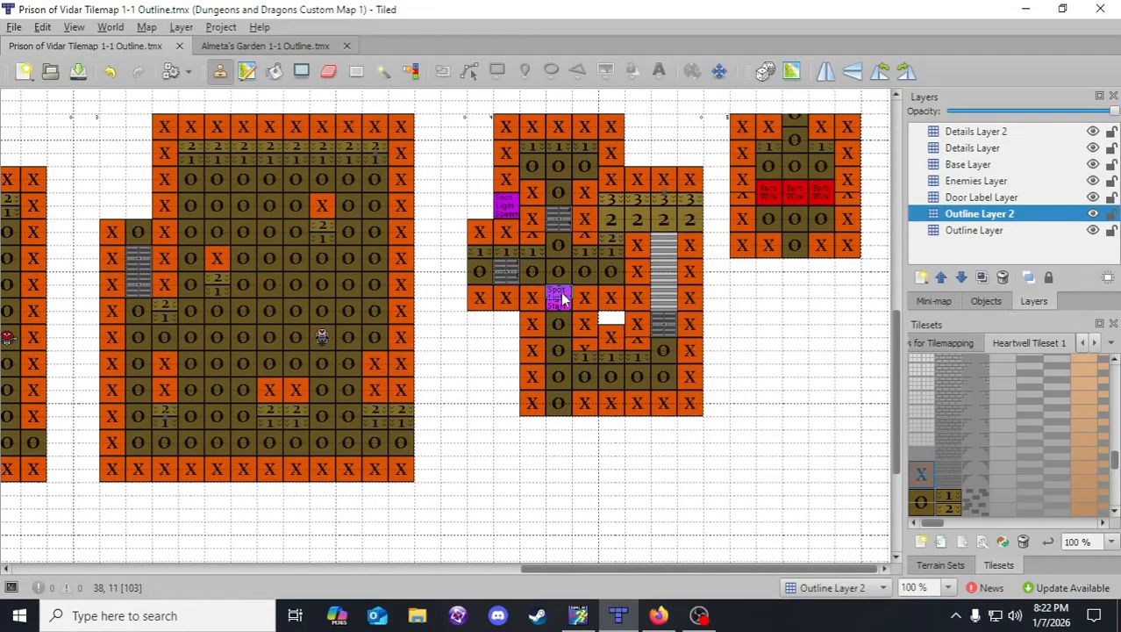
{"action": "right_click", "coordinate": [560, 299]}
{"action": "middle_click_drag", "start_coordinate": [191, 508], "coordinate": [528, 416]}
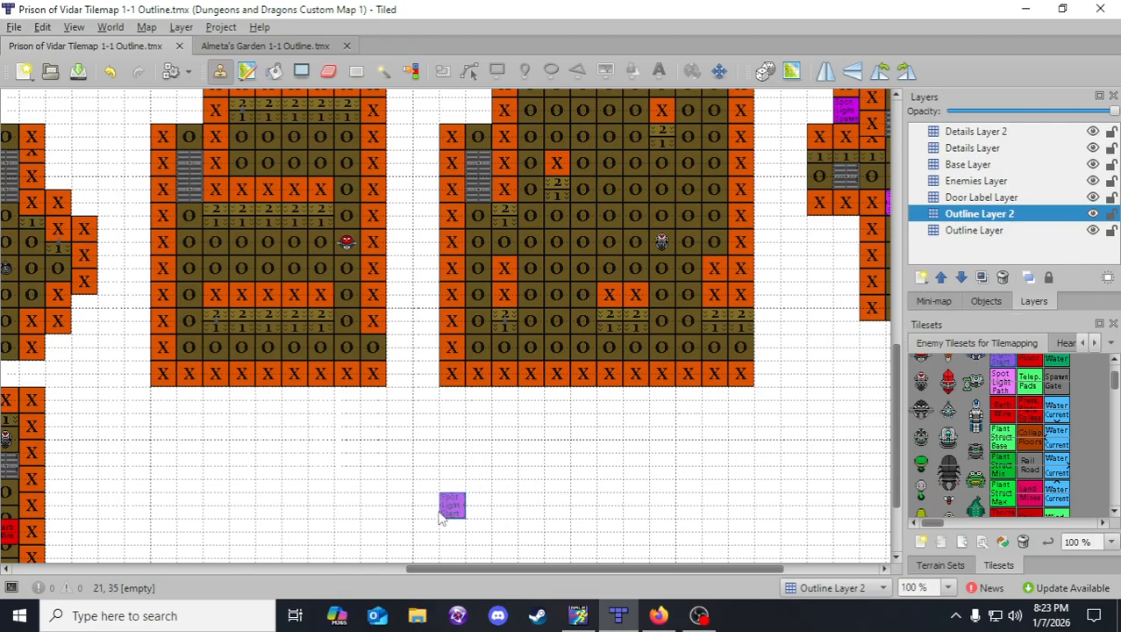
{"action": "middle_click_drag", "start_coordinate": [320, 466], "coordinate": [574, 435]}
{"action": "middle_click_drag", "start_coordinate": [392, 486], "coordinate": [589, 304]}
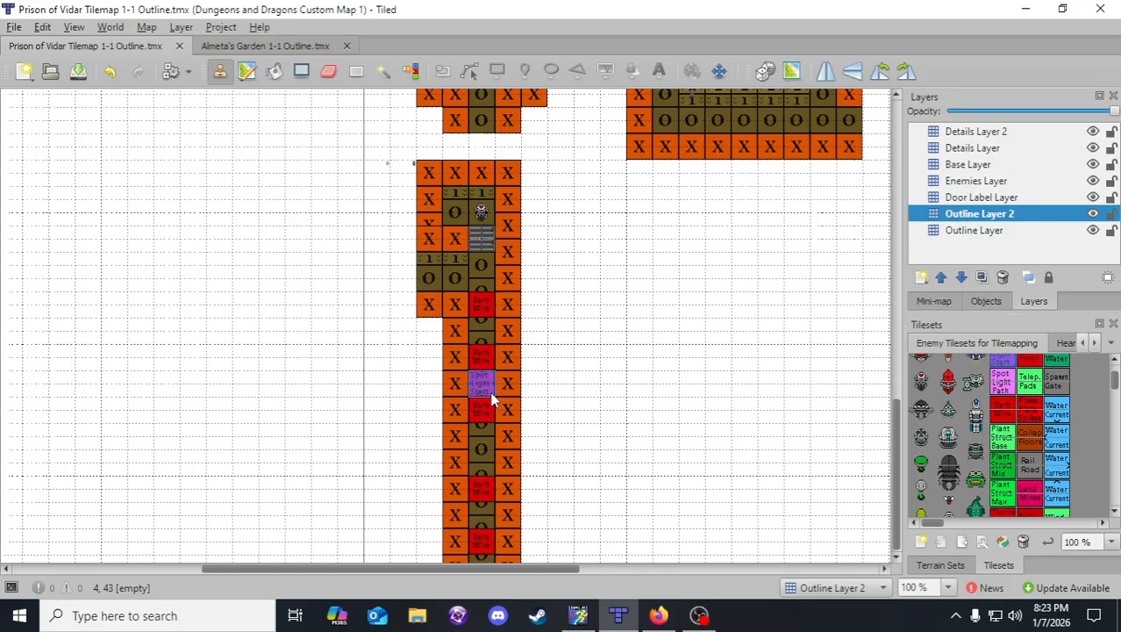
{"action": "left_click", "coordinate": [483, 394]}
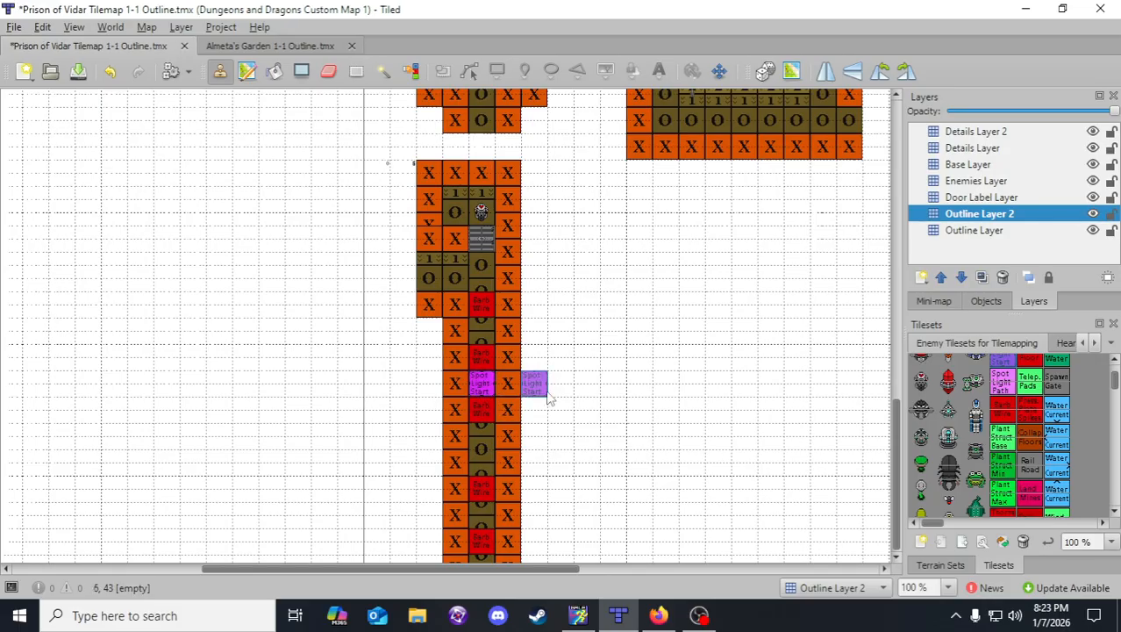
- Place Spot Light Path tiles down the corridor's right wall from beside Spot Light Start, and one below the third Barb Wire
{"action": "middle_click_drag", "start_coordinate": [651, 285], "coordinate": [614, 517]}
{"action": "scroll", "coordinate": [614, 518], "scroll_direction": "up", "scroll_amount": 5}
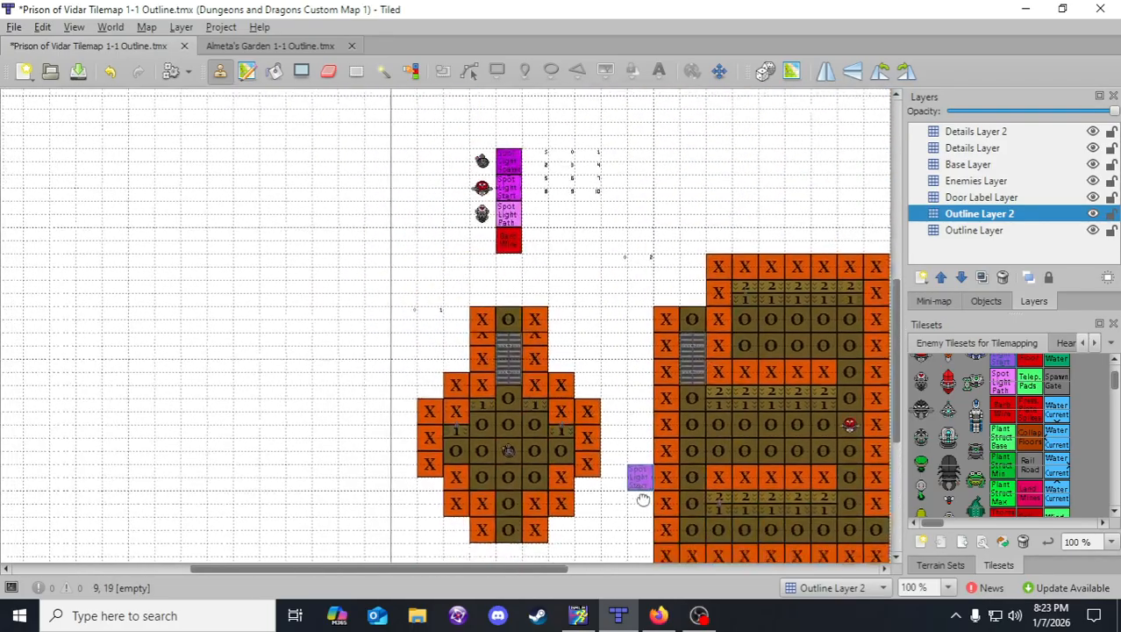
{"action": "left_click", "coordinate": [974, 230]}
{"action": "left_click", "coordinate": [978, 215]}
{"action": "left_click", "coordinate": [1002, 382]}
{"action": "scroll", "coordinate": [658, 351], "scroll_direction": "down", "scroll_amount": 8}
{"action": "scroll", "coordinate": [663, 386], "scroll_direction": "down", "scroll_amount": 5}
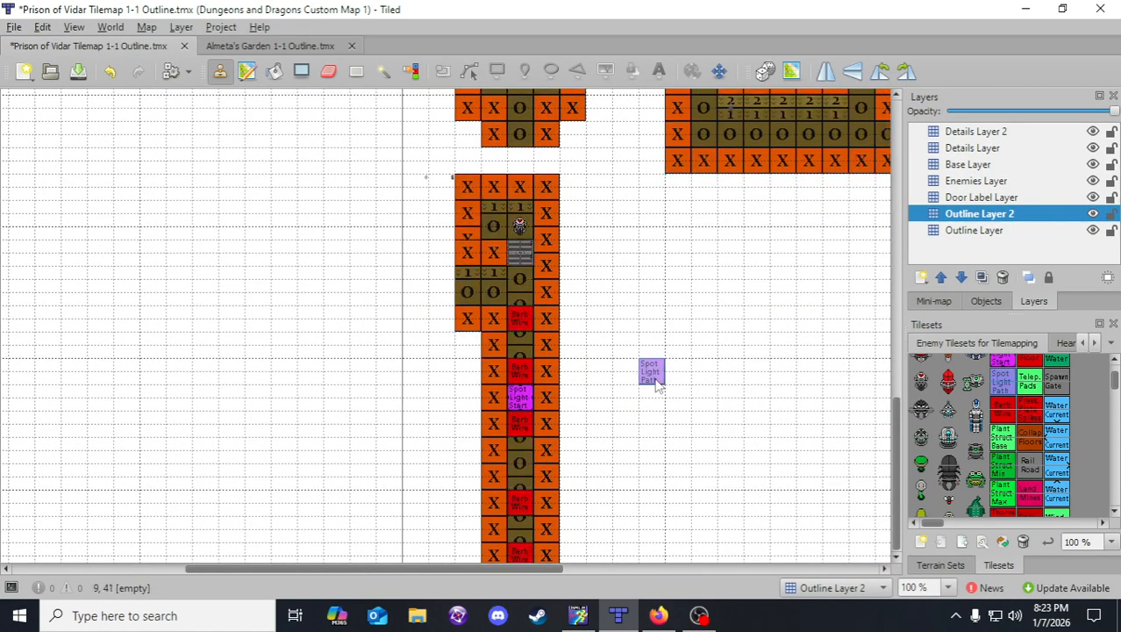
{"action": "left_click", "coordinate": [551, 265]}
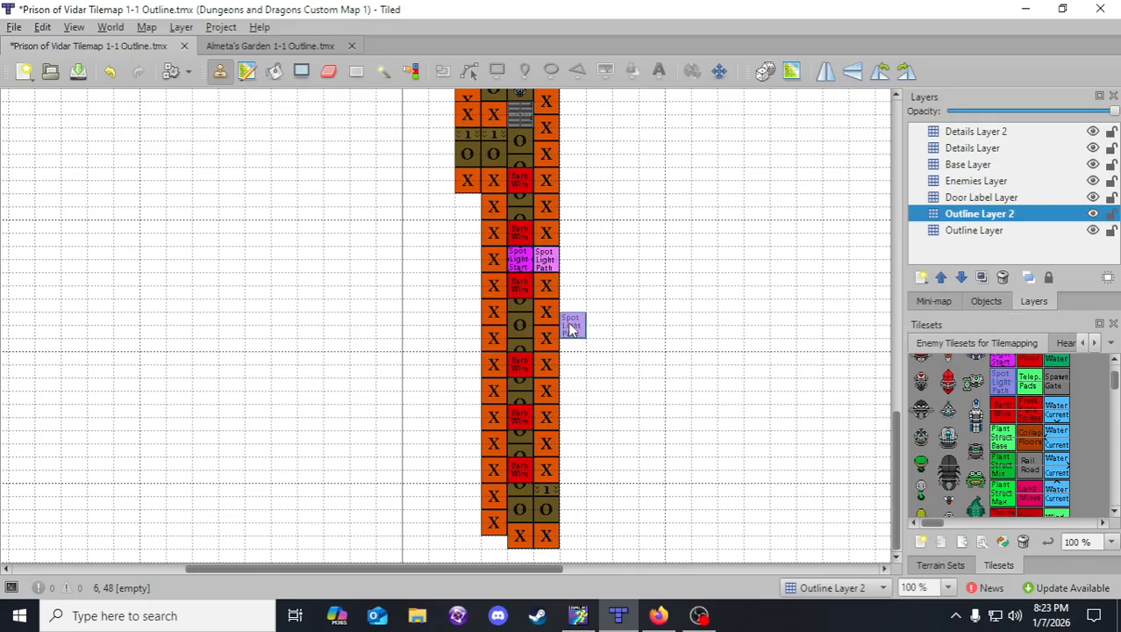
{"action": "left_click", "coordinate": [545, 285]}
{"action": "left_click", "coordinate": [547, 316]}
{"action": "left_click", "coordinate": [521, 315]}
- Complete the spot light loop with grid-aligned Spot Light Path tiles on the left wall, undoing the misaligned one
{"action": "left_click", "coordinate": [494, 298]}
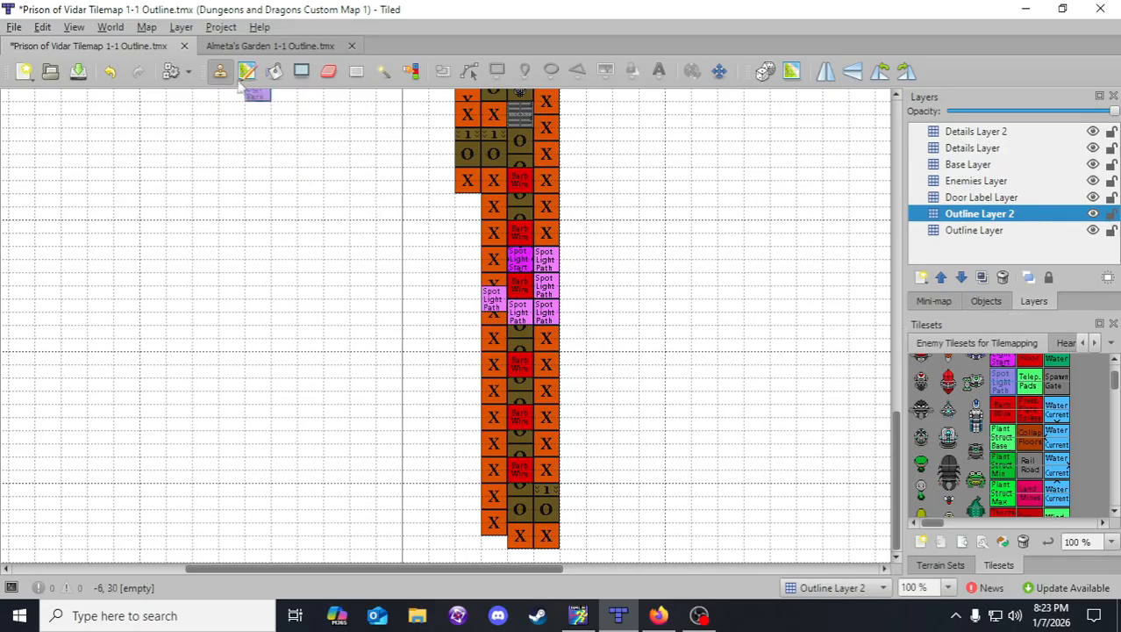
{"action": "left_click", "coordinate": [109, 71]}
{"action": "left_click", "coordinate": [490, 316]}
{"action": "left_click", "coordinate": [491, 289]}
- Copy the 3-by-3 spot light block around the corridor's fifth Barb Wire tile, return to Outline Layer, and save the map
{"action": "right_click_drag", "start_coordinate": [488, 256], "coordinate": [553, 327]}
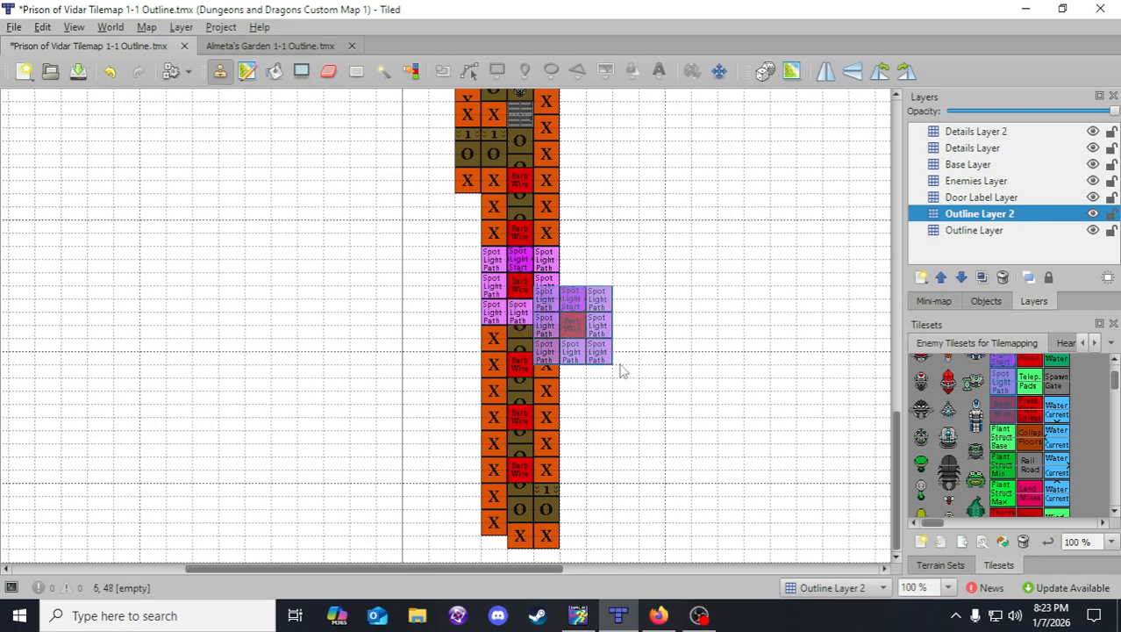
{"action": "left_click", "coordinate": [526, 427]}
{"action": "right_click", "coordinate": [686, 401]}
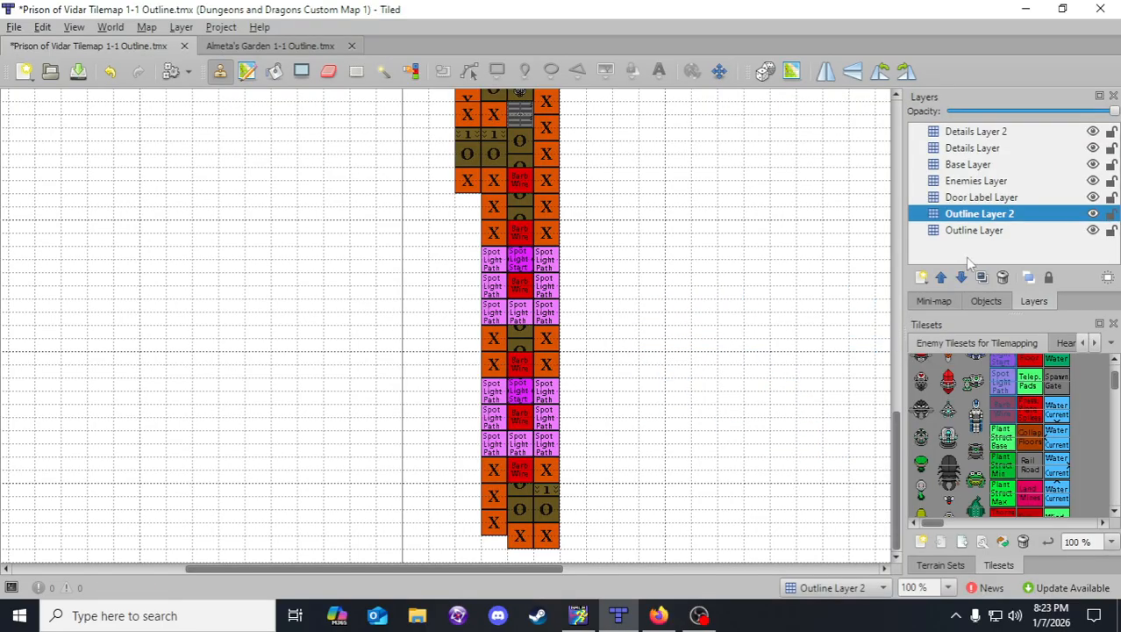
{"action": "left_click", "coordinate": [1074, 344]}
{"action": "left_click", "coordinate": [1046, 232]}
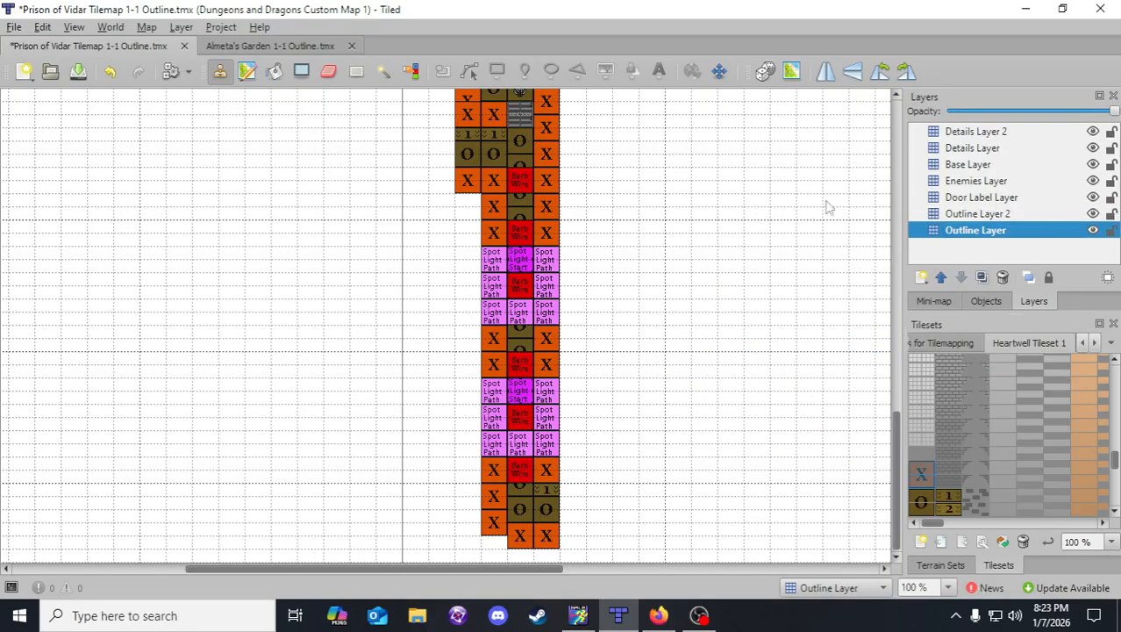
{"action": "left_click", "coordinate": [78, 73]}
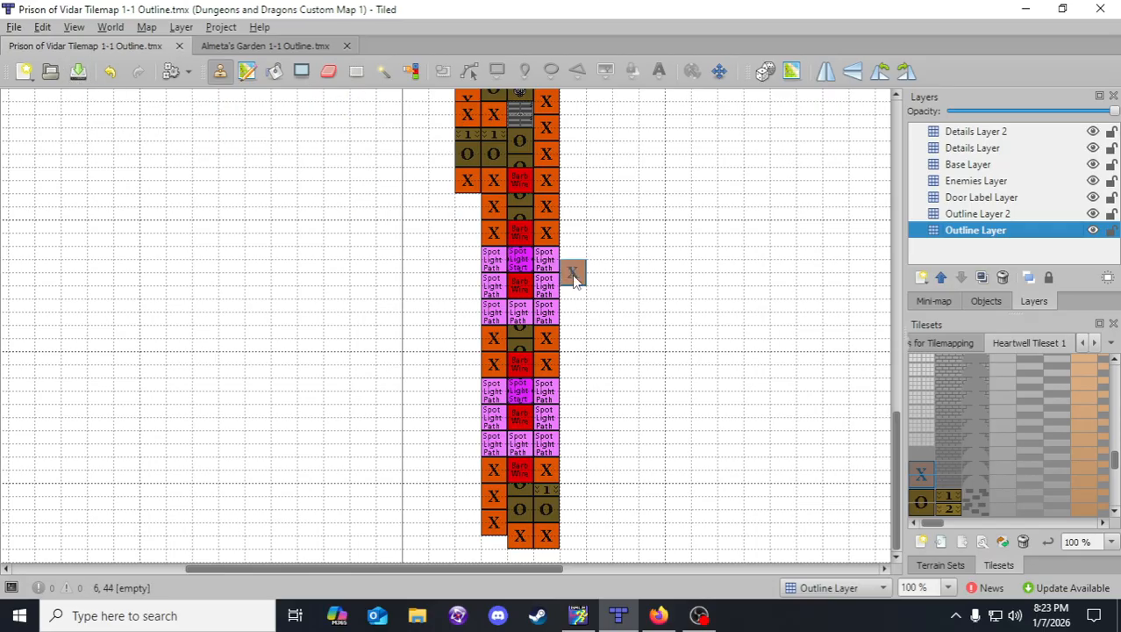
- Review the corridor room's walls, Barb Wire and spot light loops from end to end
{"action": "scroll", "coordinate": [579, 290], "scroll_direction": "down", "scroll_amount": 1}
{"action": "scroll", "coordinate": [584, 321], "scroll_direction": "up", "scroll_amount": 2}
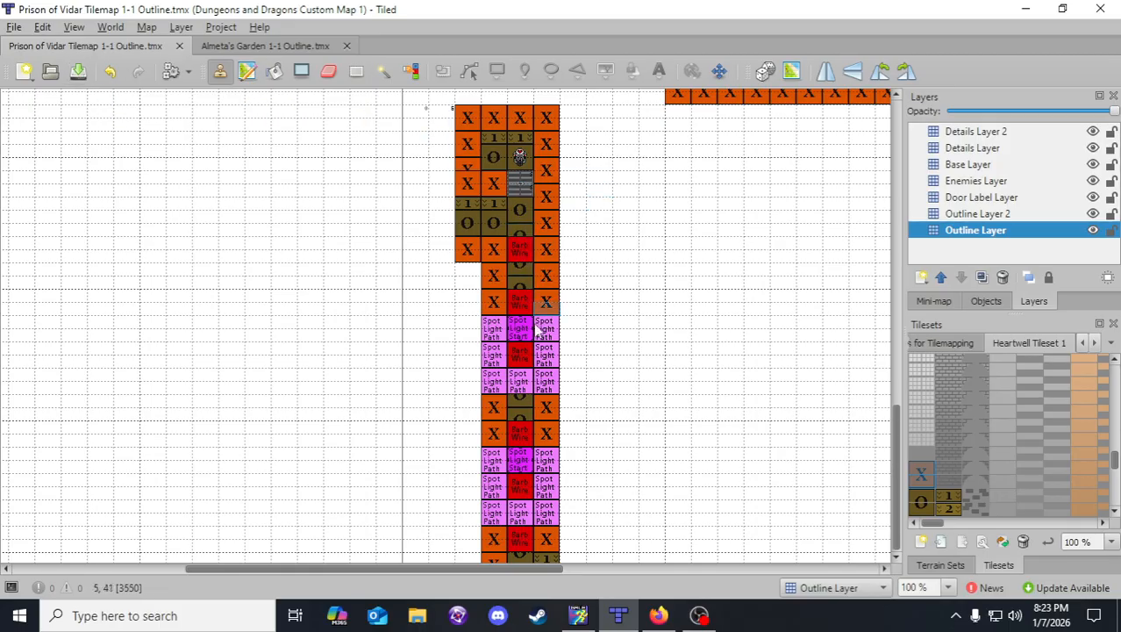
{"action": "scroll", "coordinate": [535, 338], "scroll_direction": "down", "scroll_amount": 2}
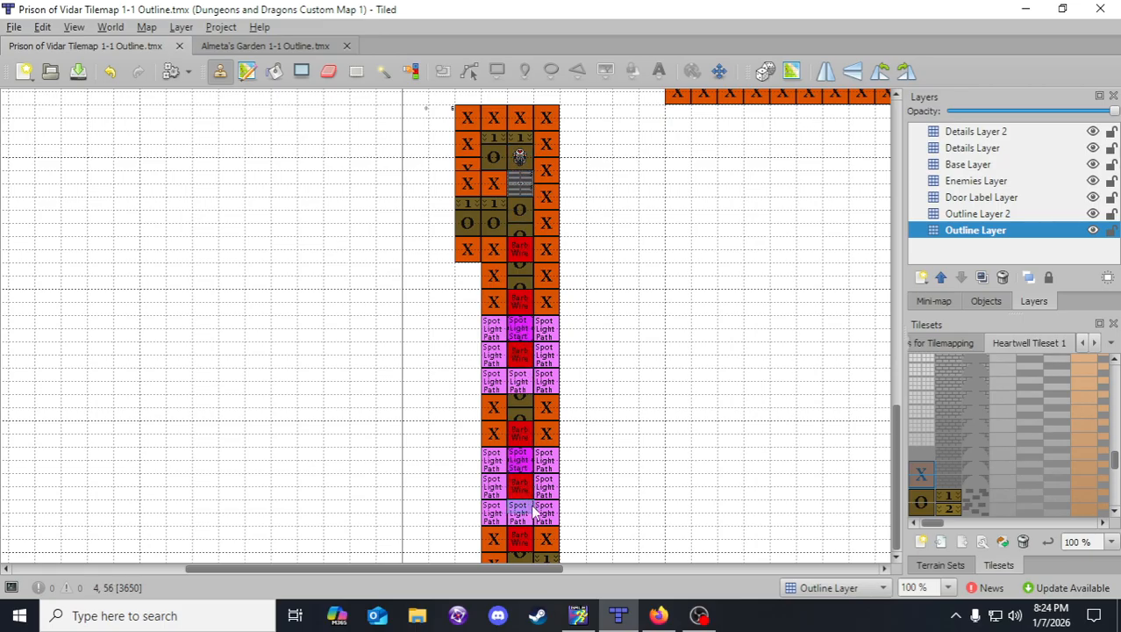
{"action": "scroll", "coordinate": [632, 420], "scroll_direction": "down", "scroll_amount": 2}
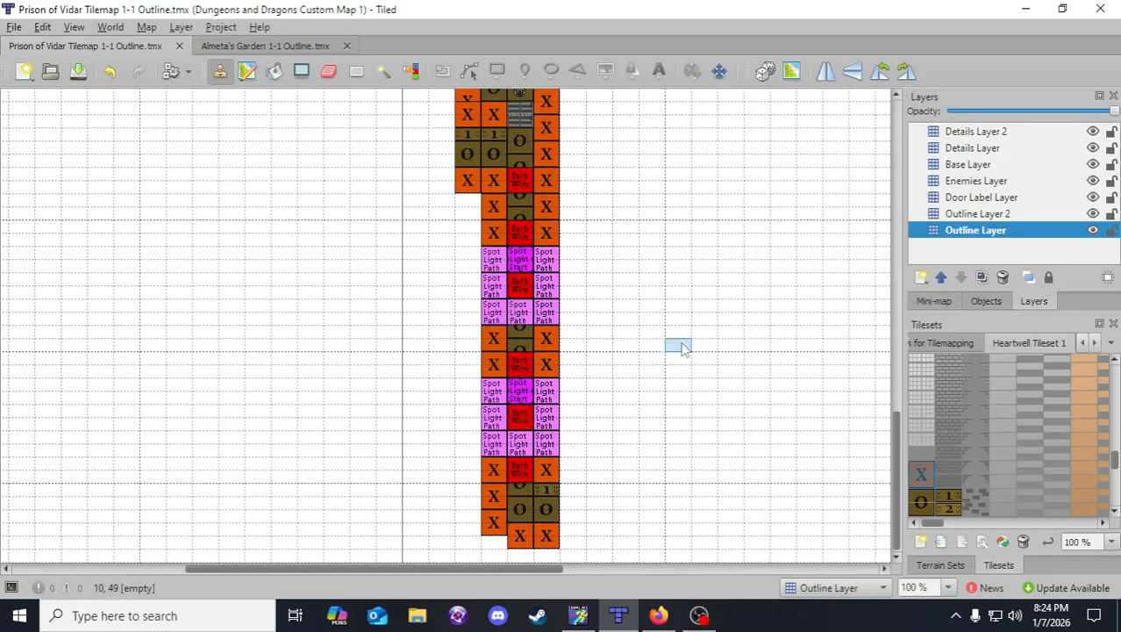
{"action": "scroll", "coordinate": [653, 344], "scroll_direction": "up", "scroll_amount": 2}
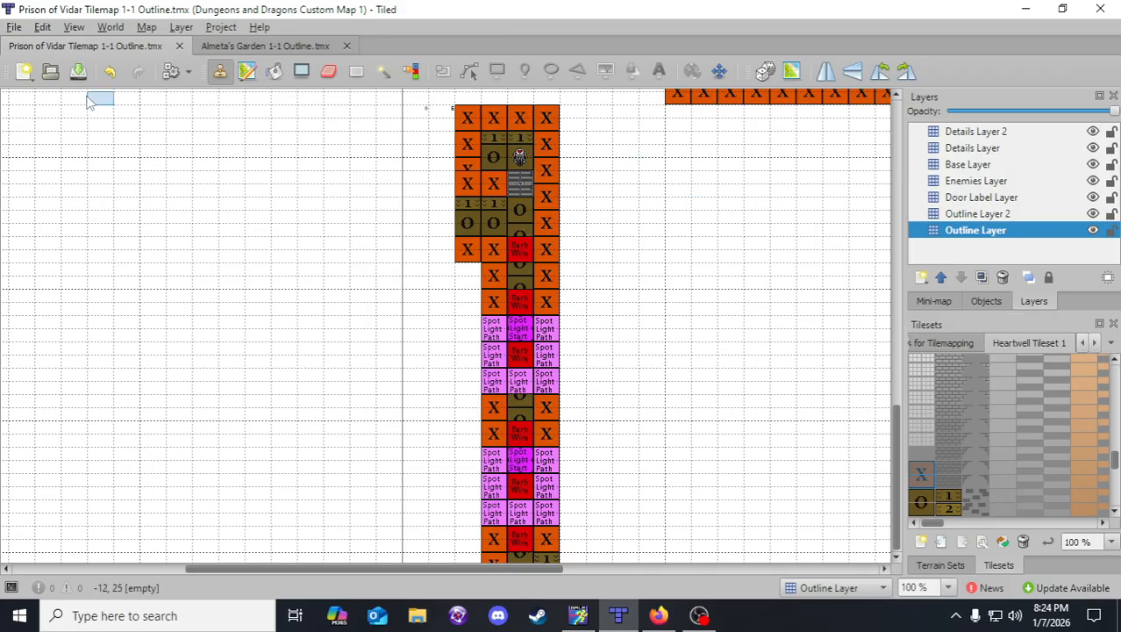
{"action": "scroll", "coordinate": [642, 329], "scroll_direction": "down", "scroll_amount": 1}
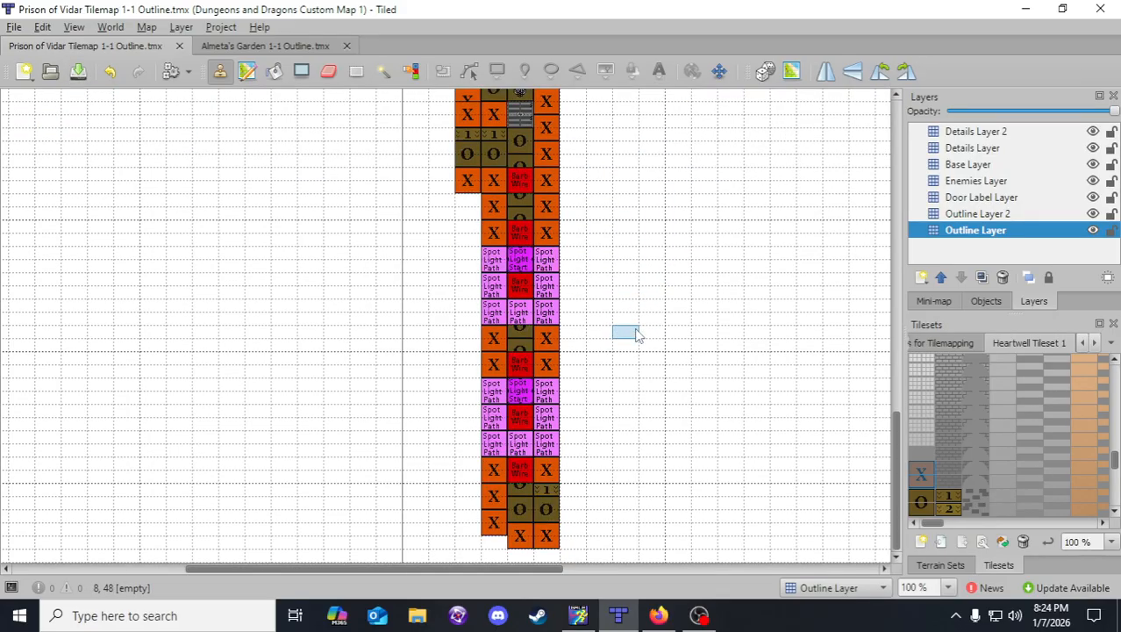
{"action": "scroll", "coordinate": [628, 331], "scroll_direction": "up", "scroll_amount": 1}
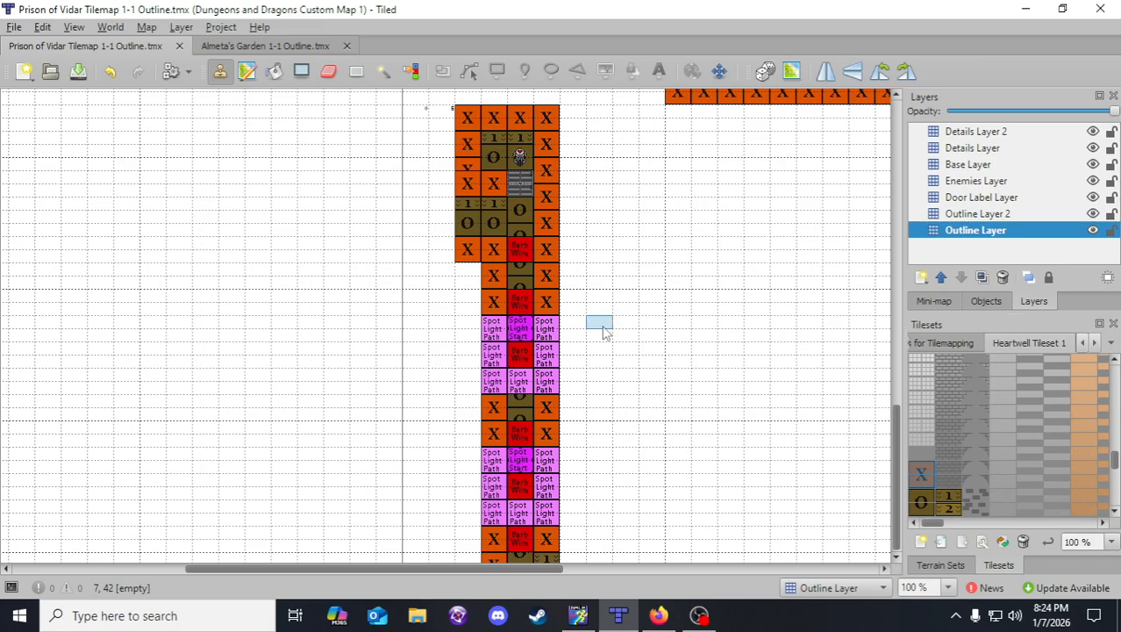
{"action": "scroll", "coordinate": [597, 324], "scroll_direction": "down", "scroll_amount": 1}
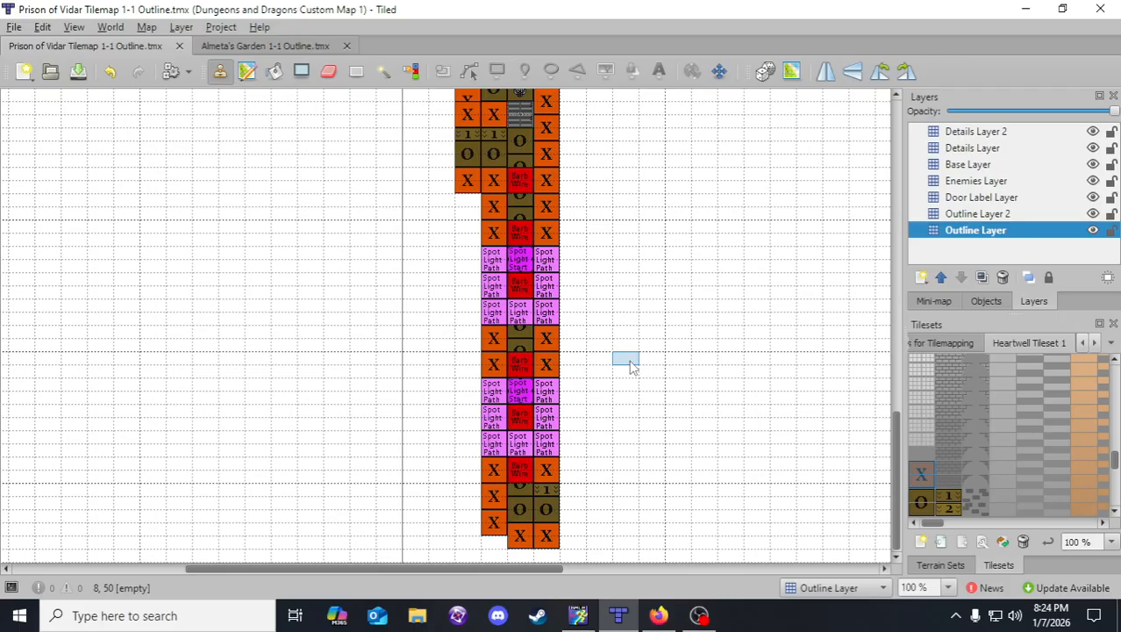
{"action": "scroll", "coordinate": [630, 367], "scroll_direction": "up", "scroll_amount": 2}
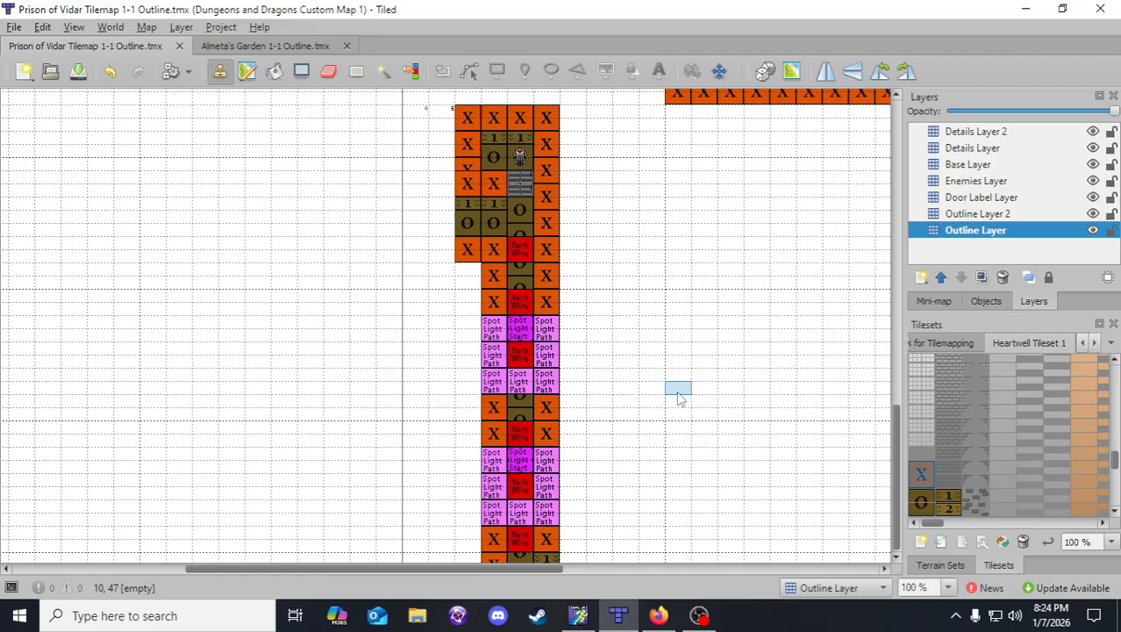
{"action": "scroll", "coordinate": [737, 325], "scroll_direction": "up", "scroll_amount": 2}
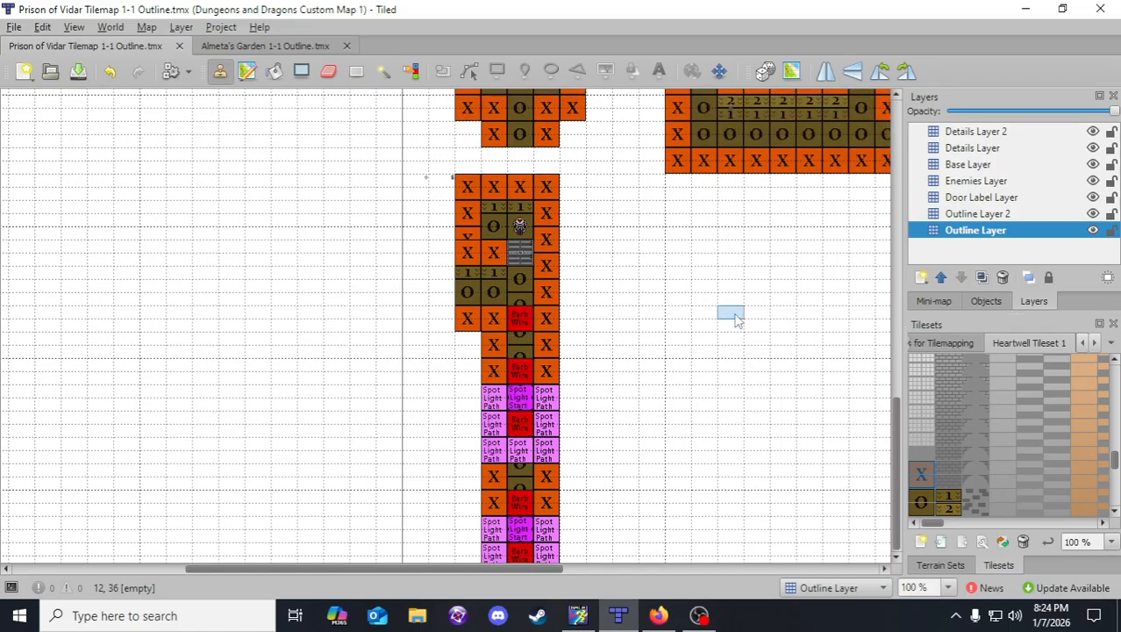
- On Outline Layer 2, copy the second room's number label to the empty area right of the corridor's top
{"action": "left_click", "coordinate": [956, 336]}
{"action": "left_click", "coordinate": [1065, 342]}
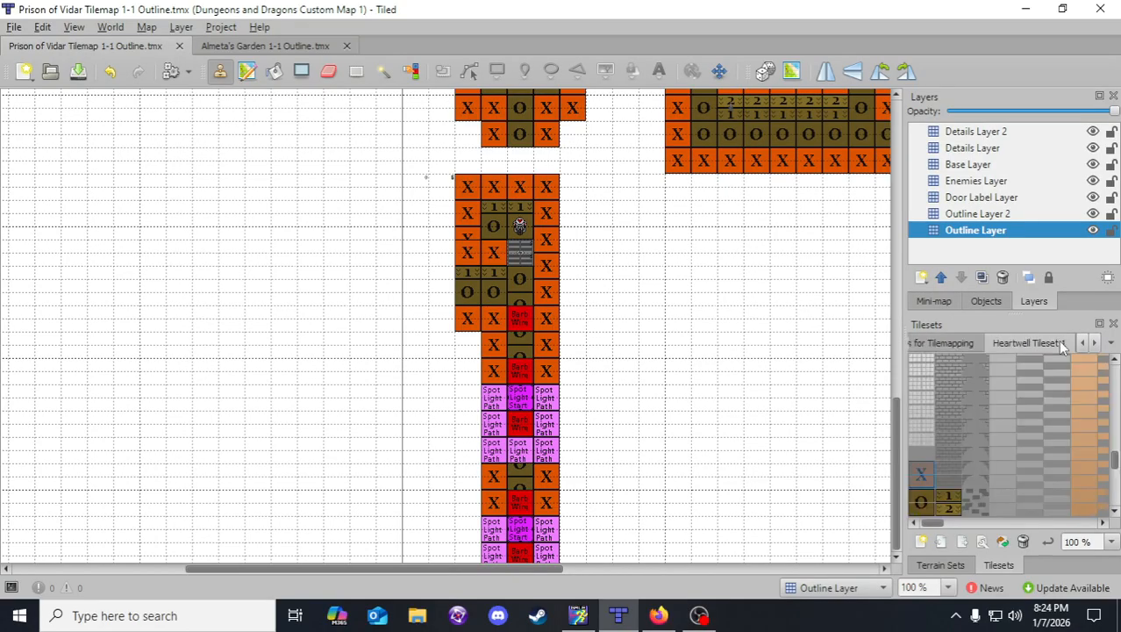
{"action": "scroll", "coordinate": [545, 334], "scroll_direction": "up", "scroll_amount": 4}
{"action": "scroll", "coordinate": [650, 329], "scroll_direction": "up", "scroll_amount": 4}
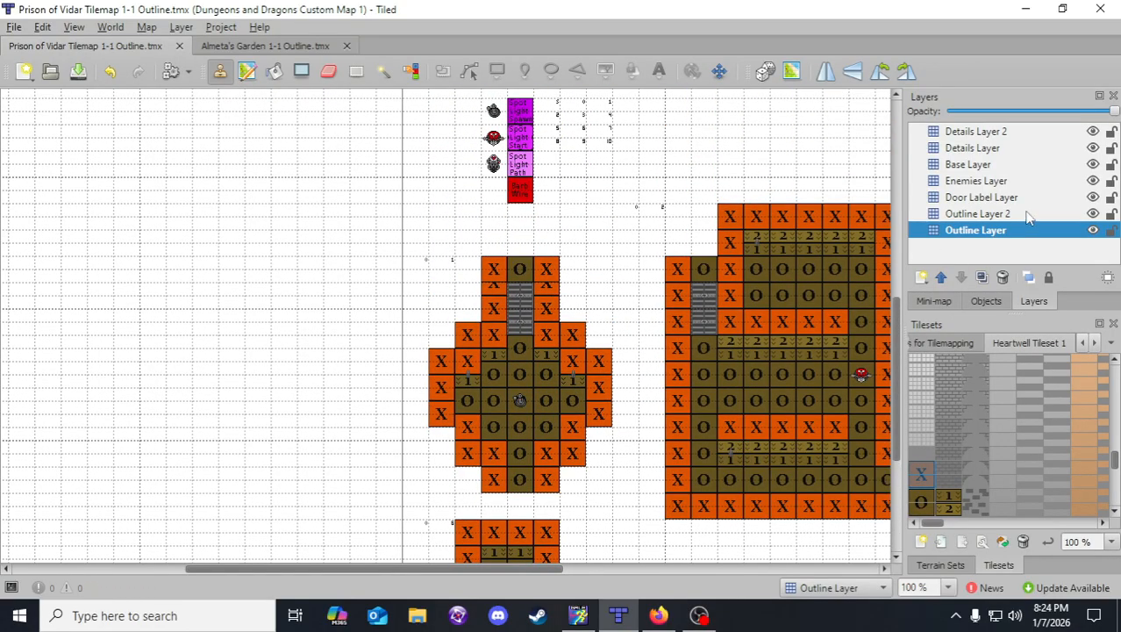
{"action": "left_click", "coordinate": [1026, 216]}
{"action": "scroll", "coordinate": [667, 290], "scroll_direction": "up", "scroll_amount": 2}
{"action": "right_click_drag", "start_coordinate": [632, 279], "coordinate": [656, 286]}
{"action": "scroll", "coordinate": [640, 386], "scroll_direction": "down", "scroll_amount": 10}
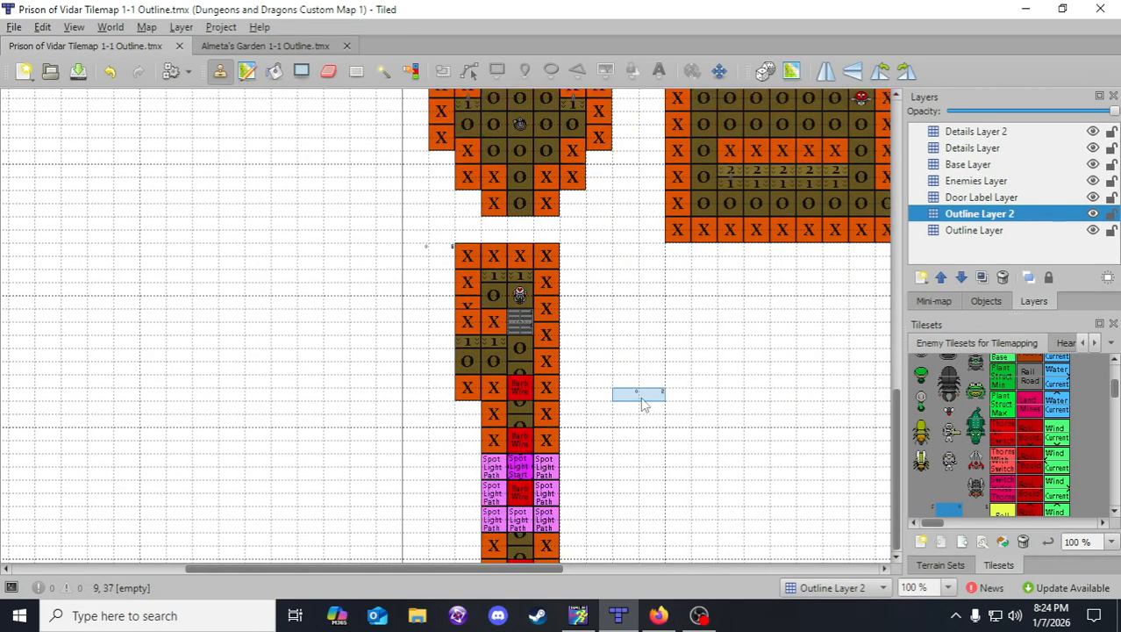
{"action": "left_click", "coordinate": [614, 270]}
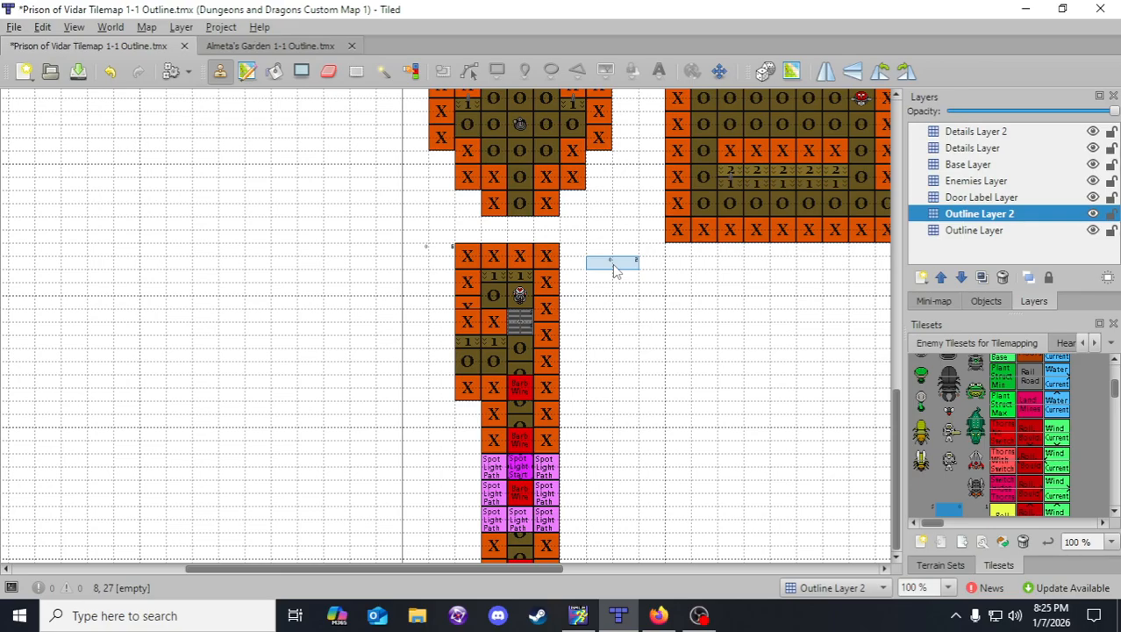
- Change the copied room label's number to 7, pick the X tile, and save the map
{"action": "scroll", "coordinate": [649, 263], "scroll_direction": "up", "scroll_amount": 10}
{"action": "scroll", "coordinate": [615, 272], "scroll_direction": "up", "scroll_amount": 2}
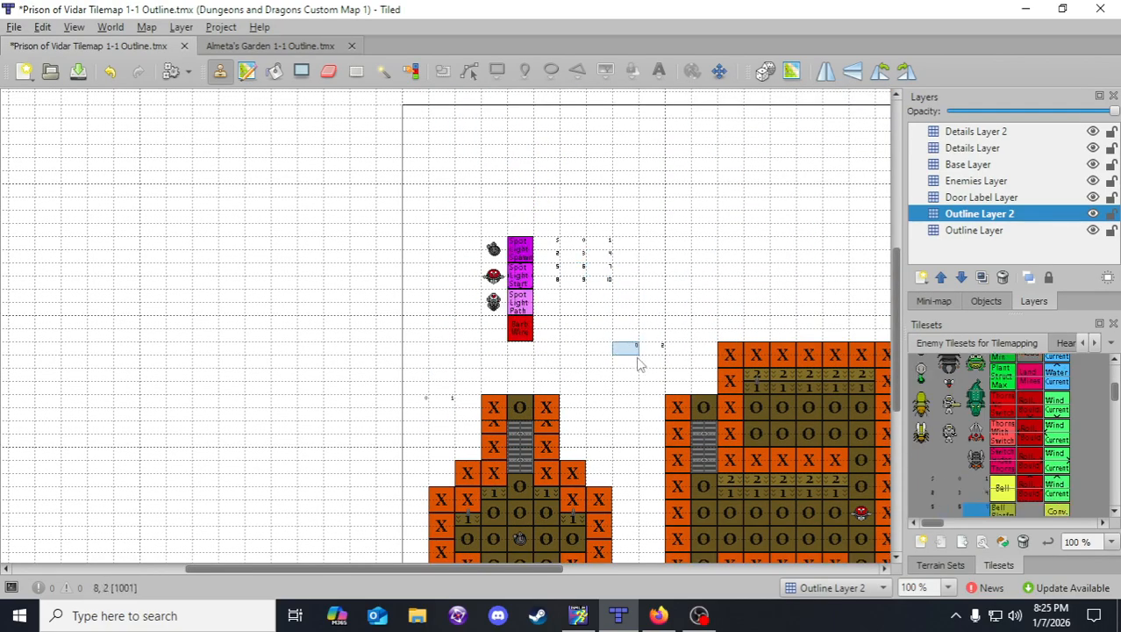
{"action": "scroll", "coordinate": [638, 351], "scroll_direction": "down", "scroll_amount": 6}
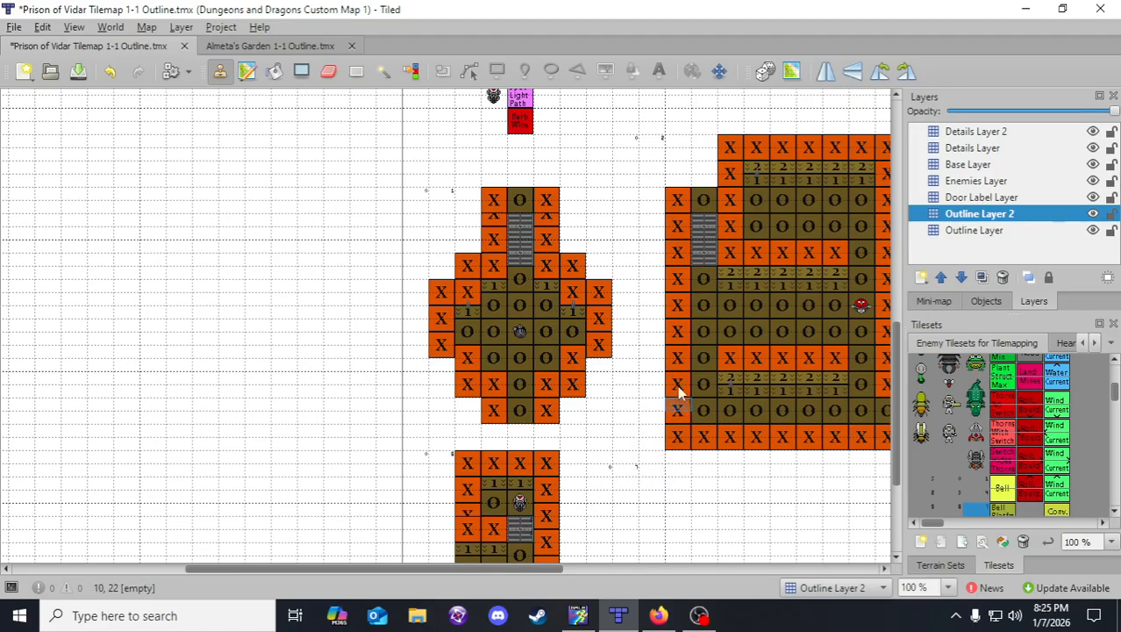
{"action": "left_click", "coordinate": [1066, 343]}
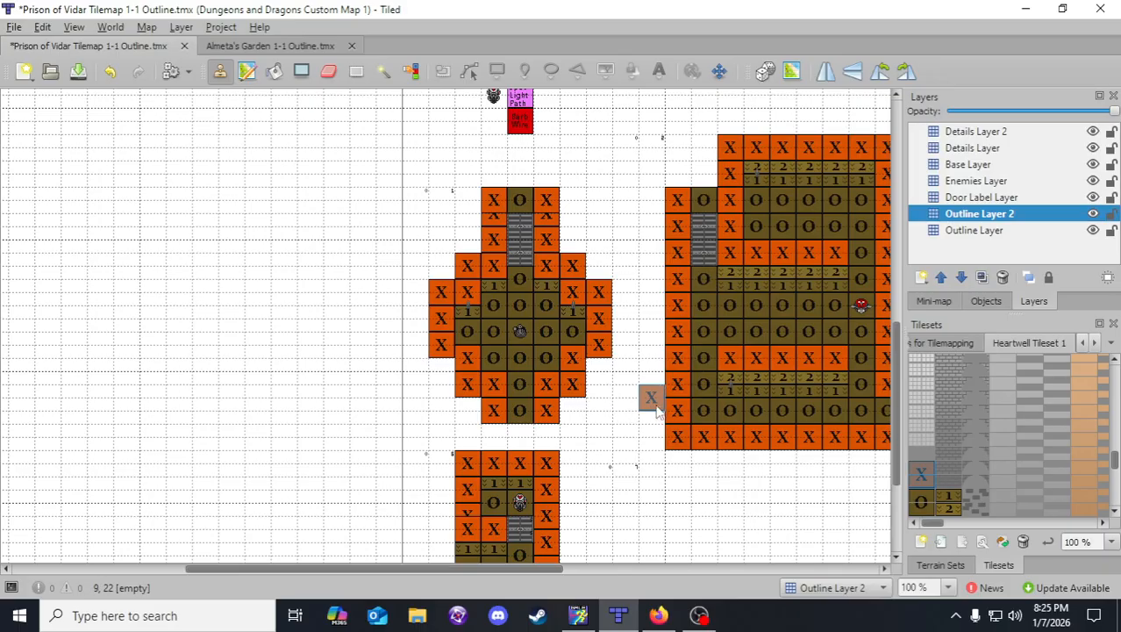
{"action": "scroll", "coordinate": [728, 419], "scroll_direction": "down", "scroll_amount": 4}
{"action": "scroll", "coordinate": [730, 421], "scroll_direction": "down", "scroll_amount": 2}
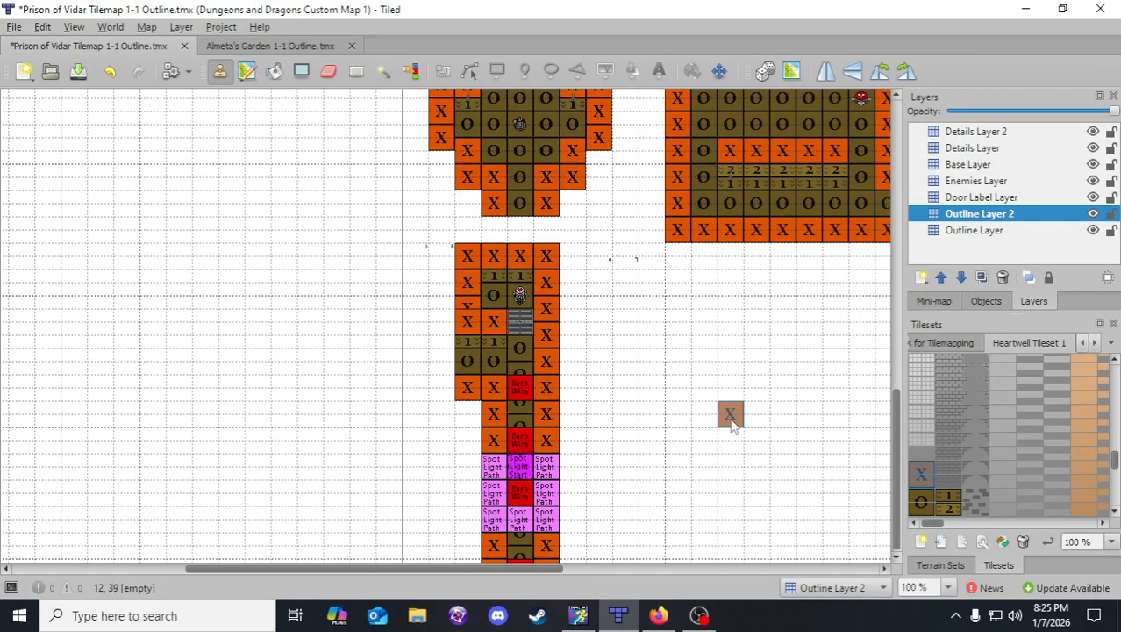
{"action": "left_click", "coordinate": [78, 71]}
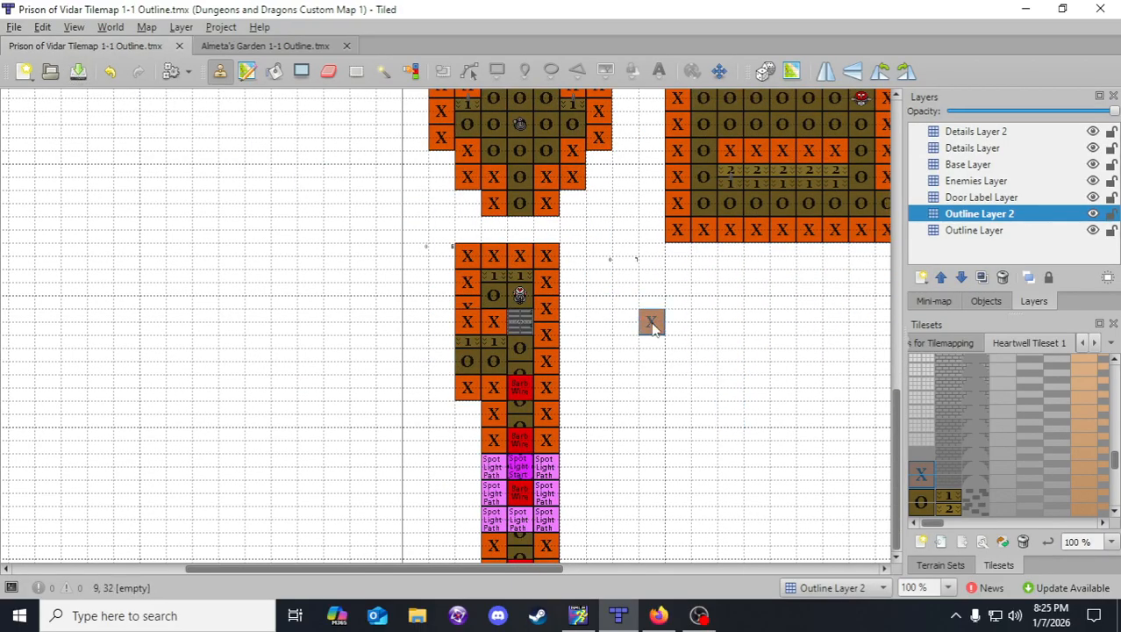
- Place two diagonally adjacent X tiles near room 7's label on Outline Layer 2
{"action": "middle_click_drag", "start_coordinate": [651, 320], "coordinate": [478, 343]}
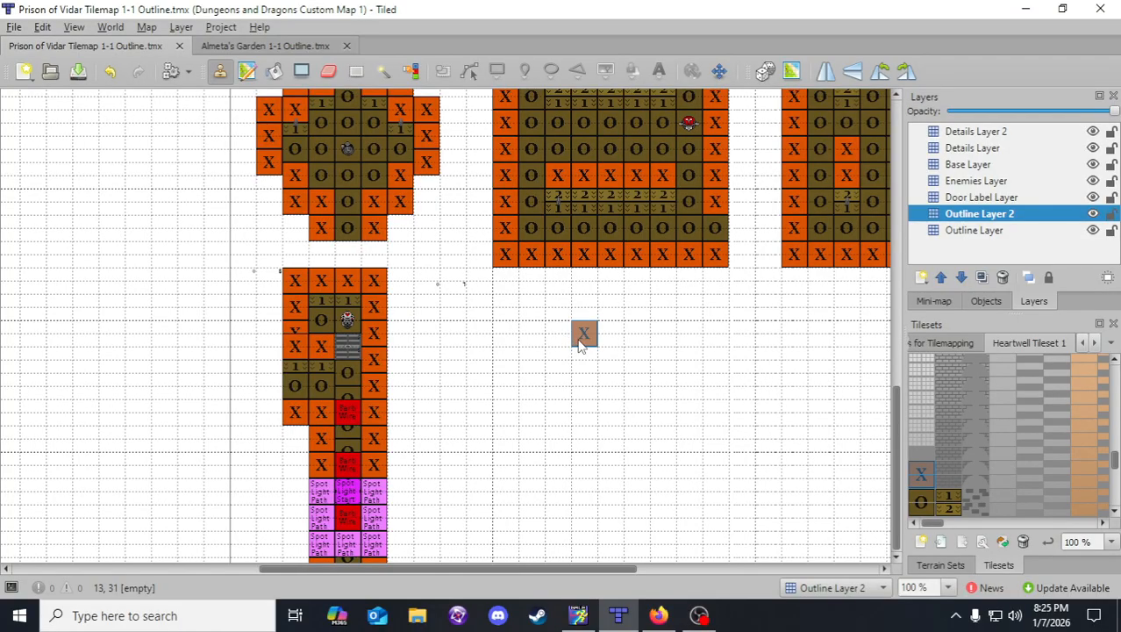
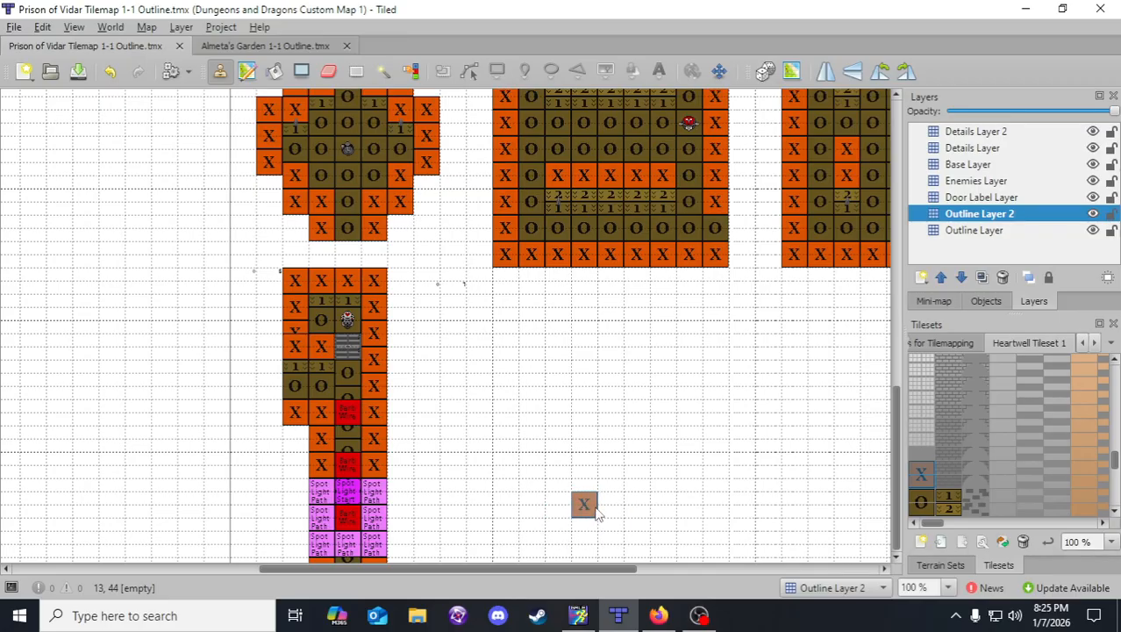
{"action": "mouse_move", "coordinate": [699, 615]}
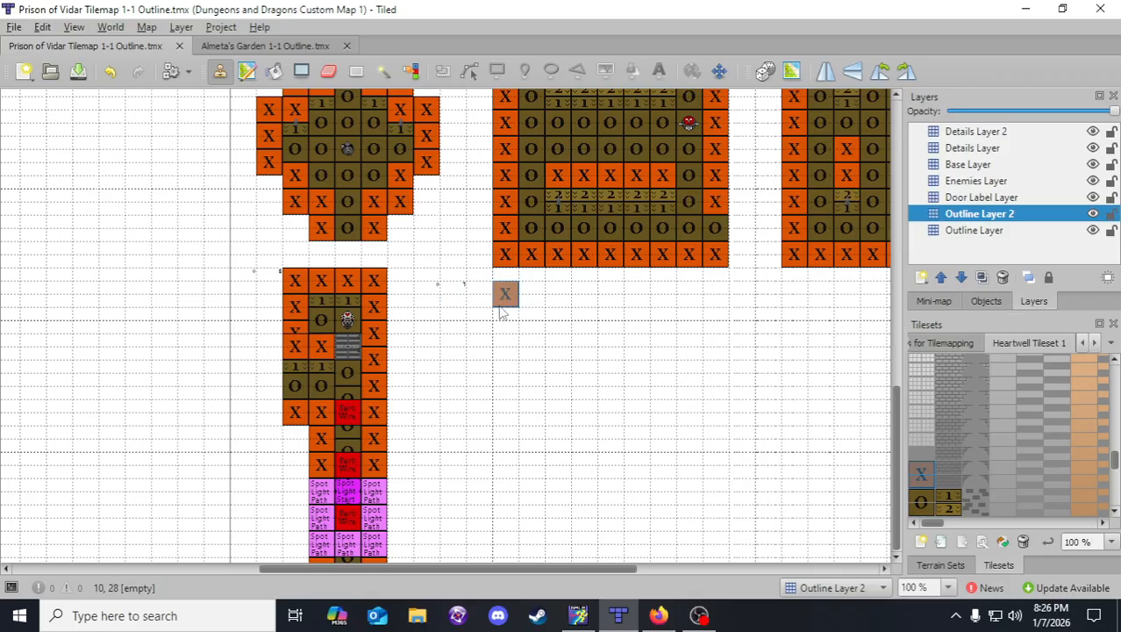
{"action": "left_click_drag", "start_coordinate": [532, 570], "coordinate": [588, 570]}
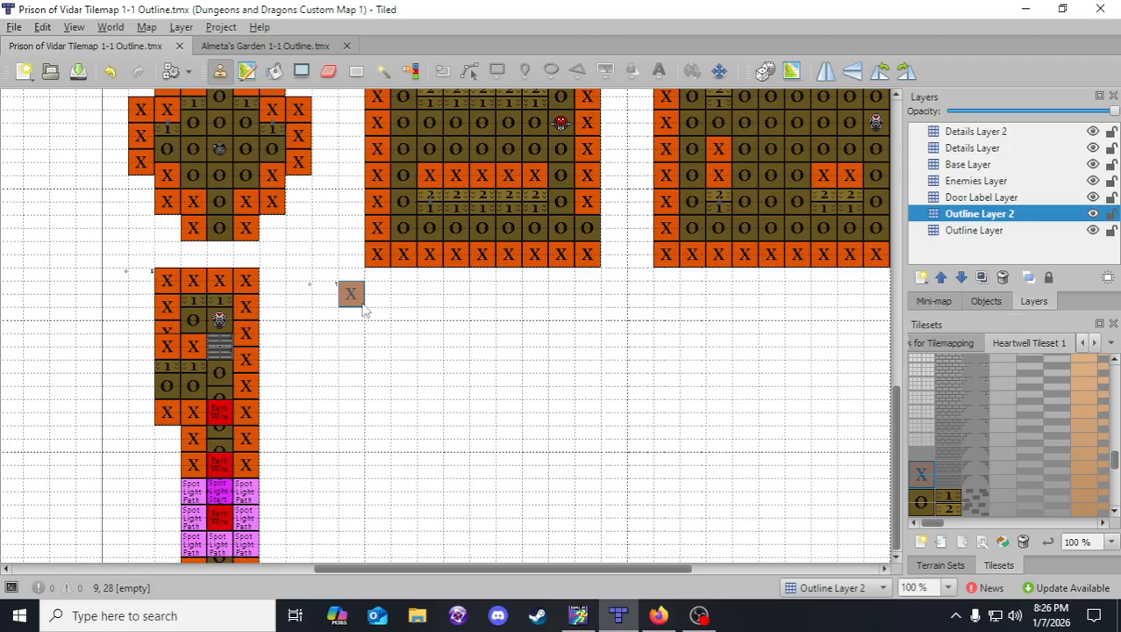
{"action": "left_click", "coordinate": [360, 303]}
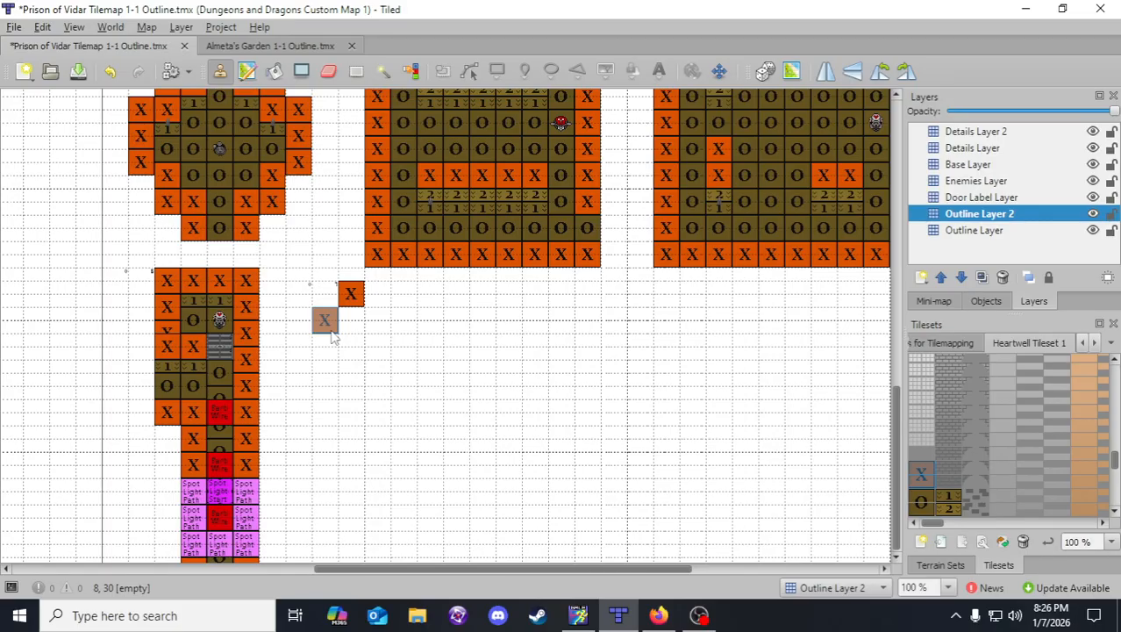
{"action": "left_click", "coordinate": [331, 337]}
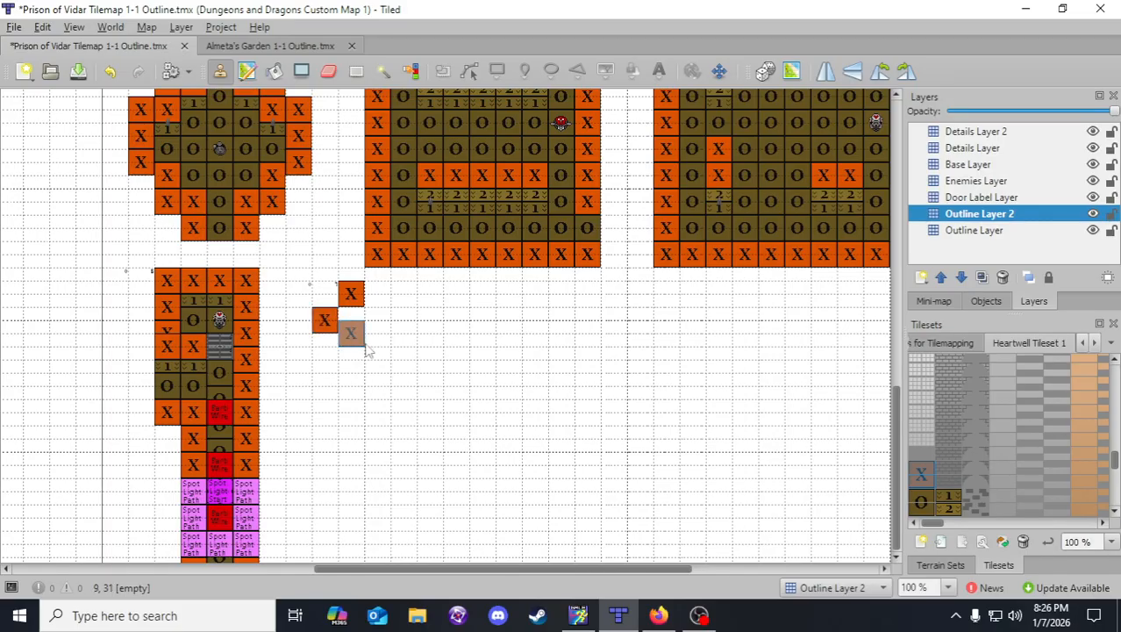
- Stack half-height tiles 3, 2 and 1 in order below room 7's upper X tile, and save the map
{"action": "scroll", "coordinate": [351, 334], "scroll_direction": "up", "scroll_amount": 2}
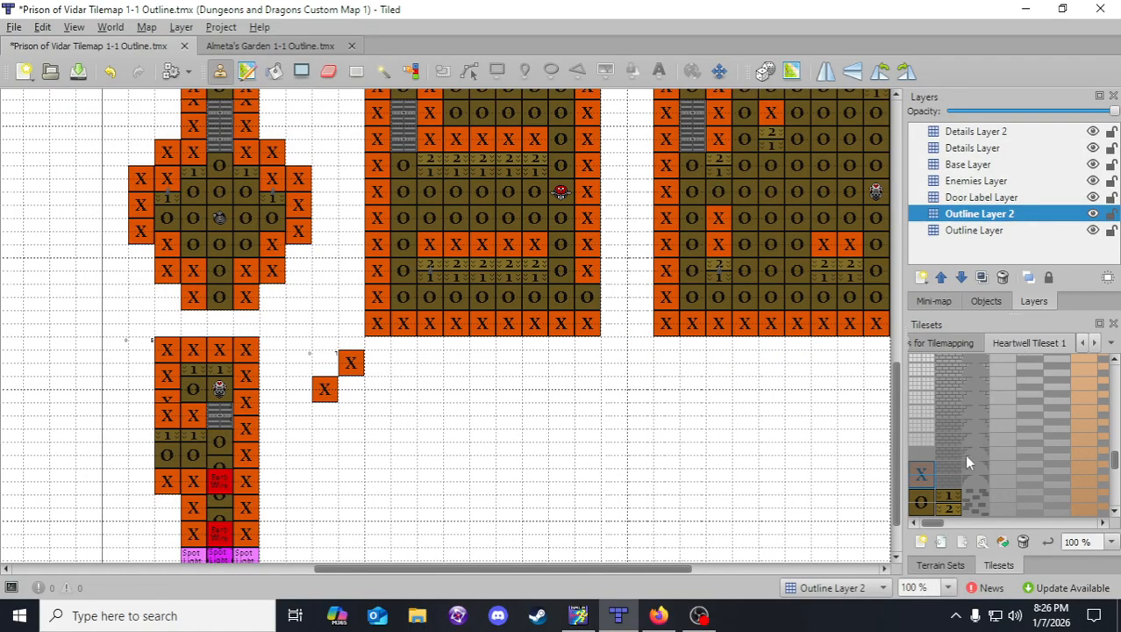
{"action": "scroll", "coordinate": [956, 465], "scroll_direction": "down", "scroll_amount": 2}
{"action": "left_click", "coordinate": [948, 427]}
{"action": "left_click", "coordinate": [351, 383]}
{"action": "left_click", "coordinate": [948, 409]}
{"action": "left_click", "coordinate": [351, 395]}
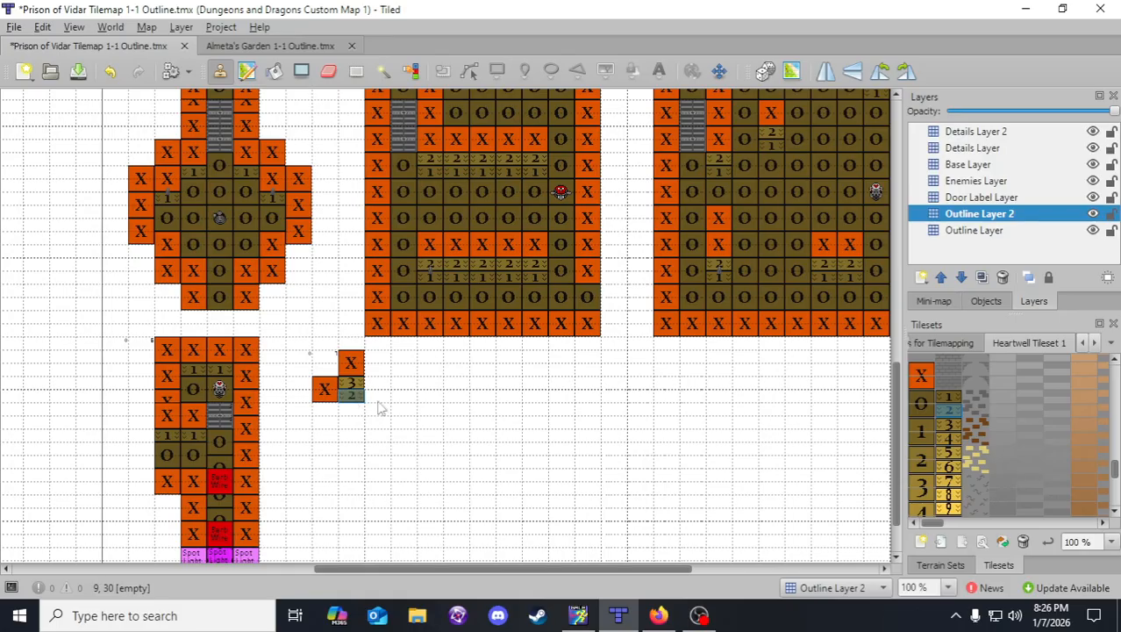
{"action": "left_click", "coordinate": [948, 394]}
{"action": "left_click", "coordinate": [351, 408]}
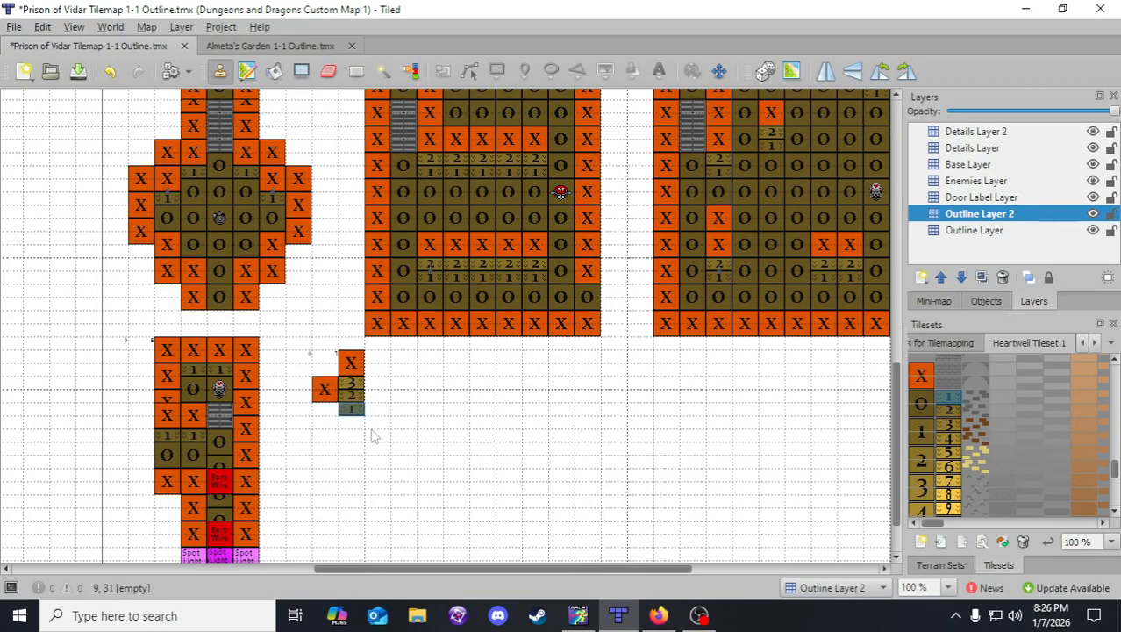
{"action": "left_click", "coordinate": [78, 70]}
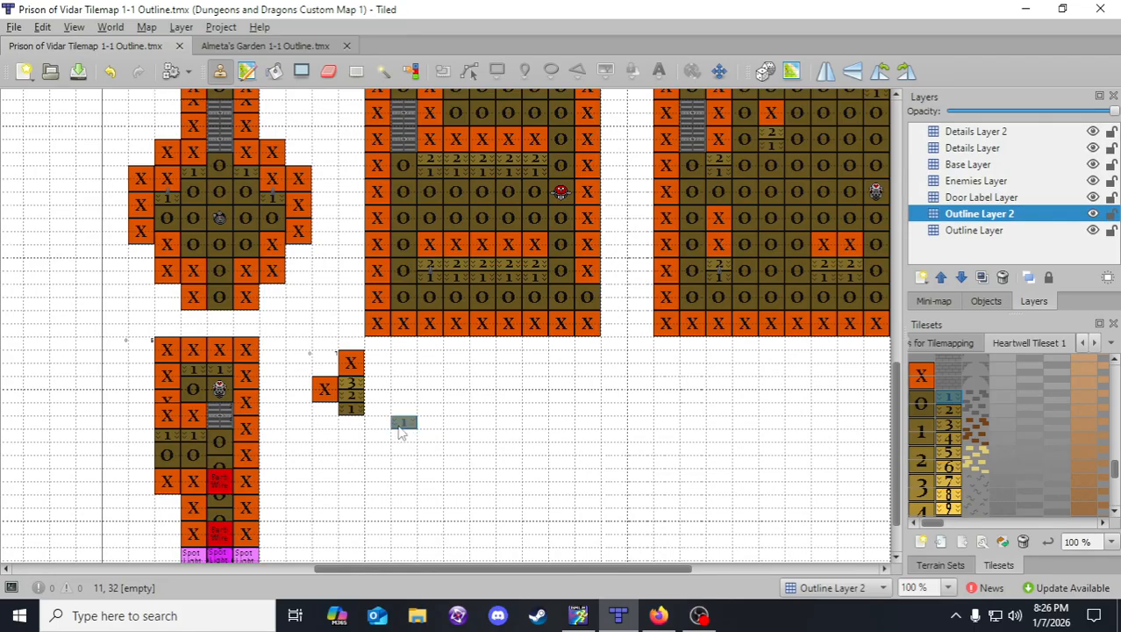
- Place a half-height 3 tile right of the 1 tile, stack two X tiles above it, and save the map
{"action": "right_click", "coordinate": [350, 382]}
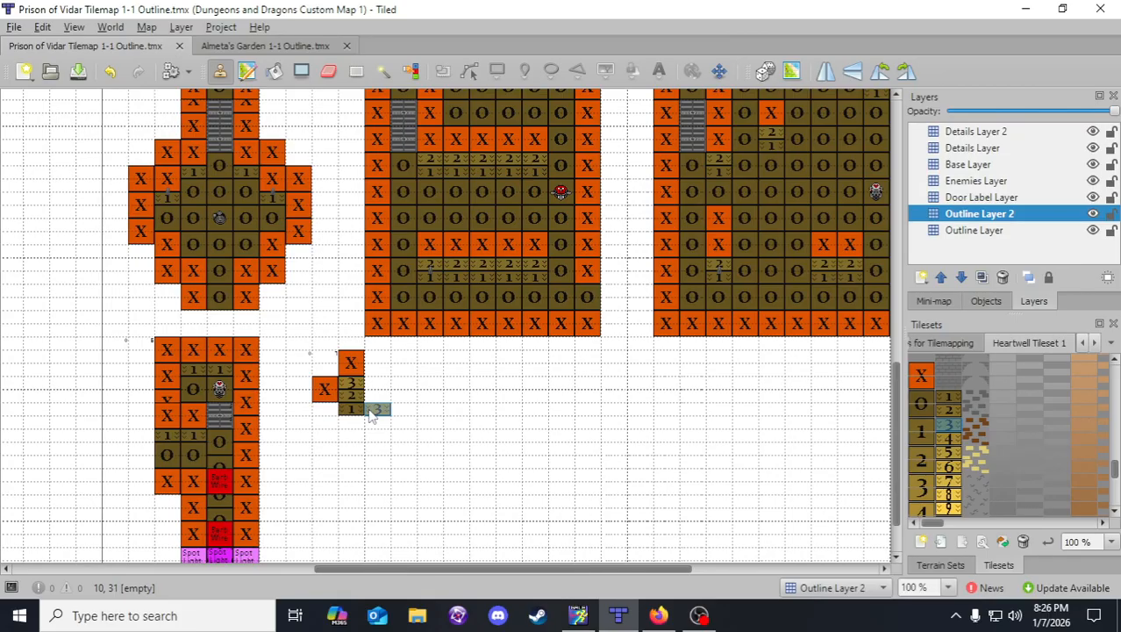
{"action": "left_click", "coordinate": [371, 416]}
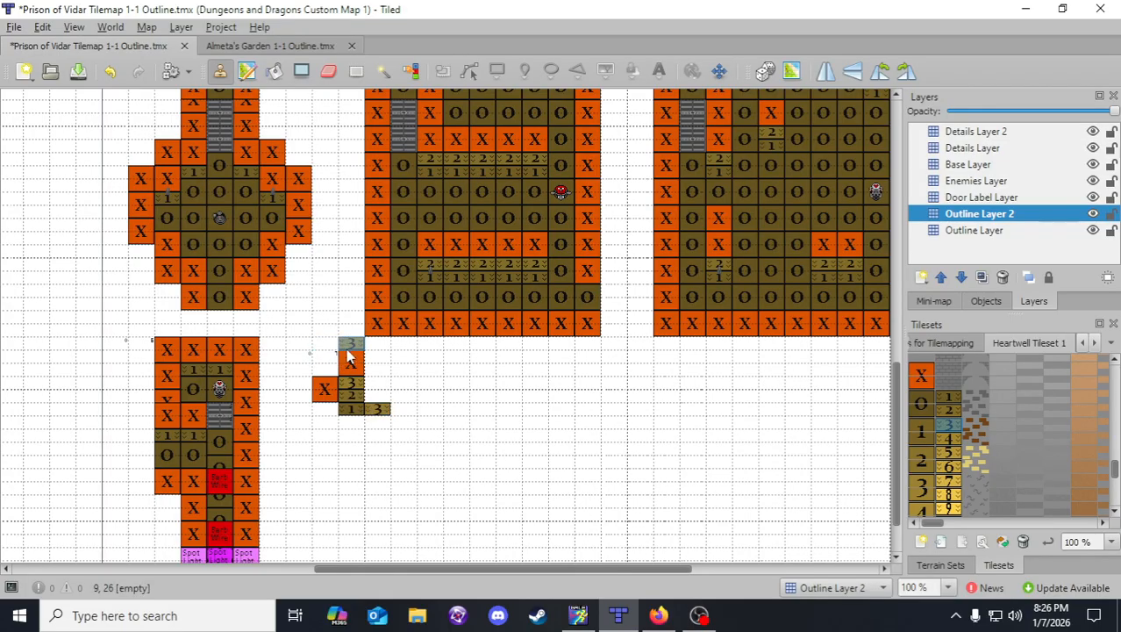
{"action": "right_click", "coordinate": [352, 368]}
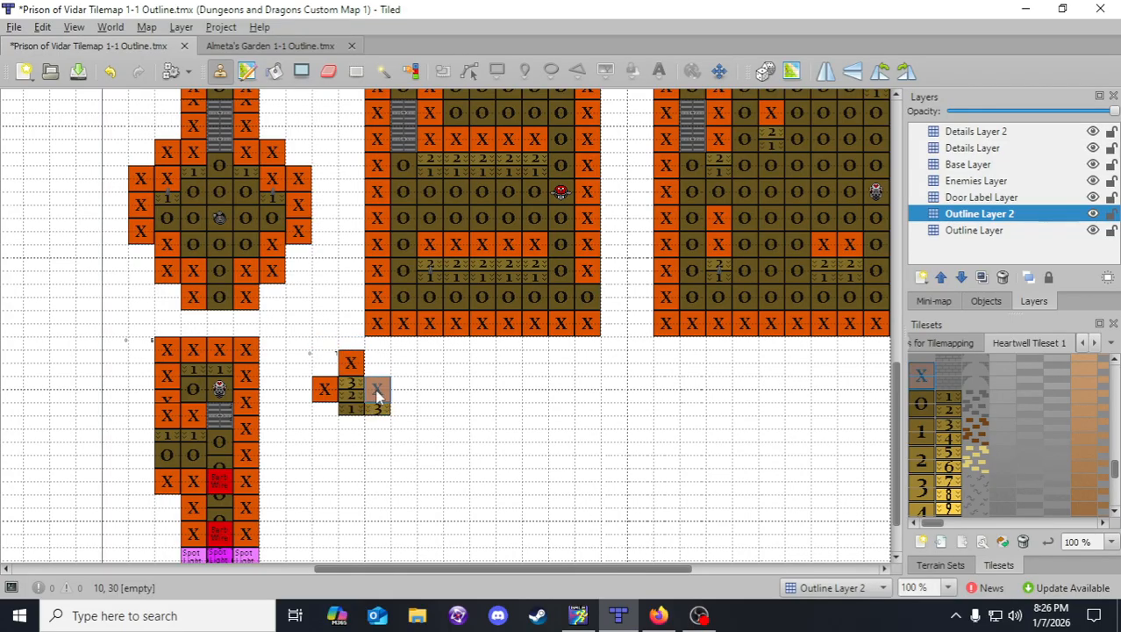
{"action": "left_click", "coordinate": [377, 395]}
{"action": "left_click", "coordinate": [378, 367]}
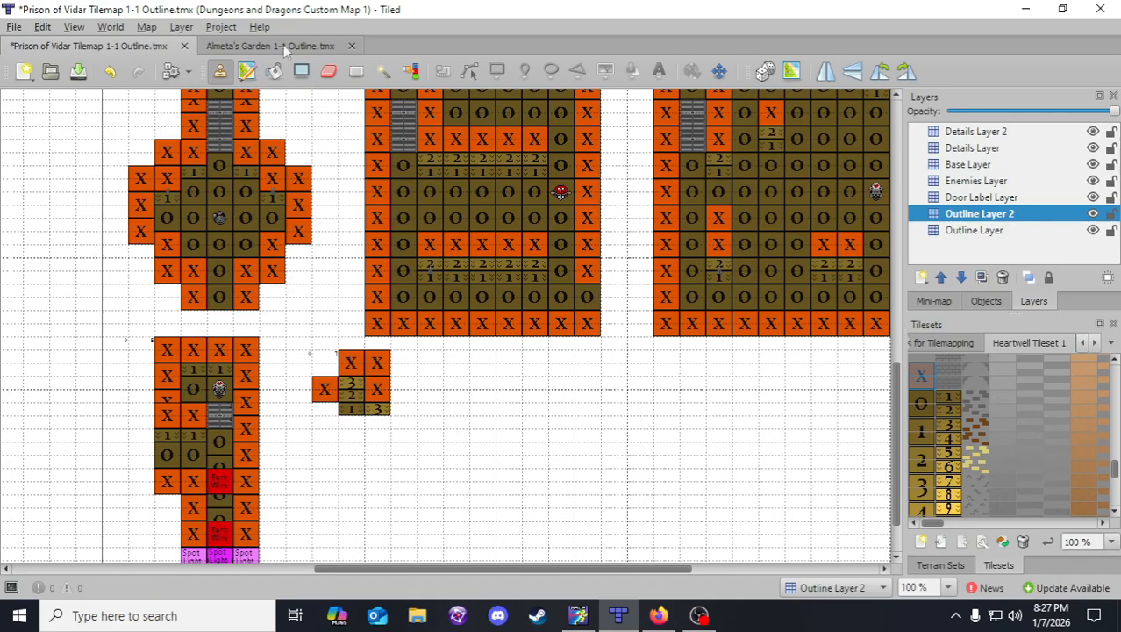
{"action": "left_click", "coordinate": [78, 70]}
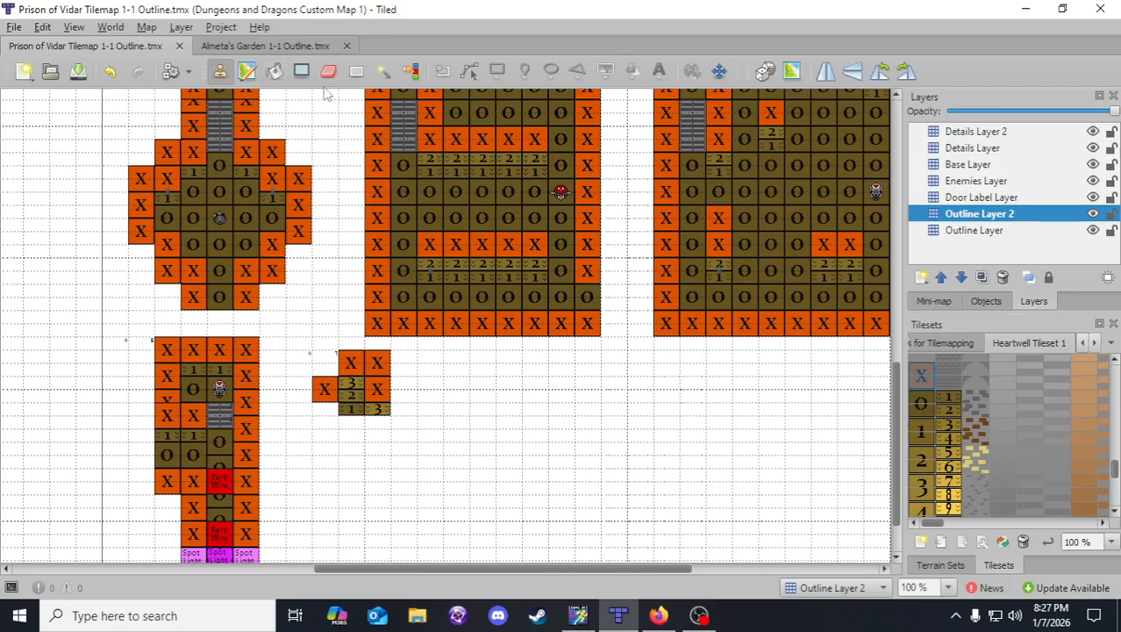
- Erase room 7's two upper X tiles, replace the stacked 3 and 2 half tiles with an X, and save the map
{"action": "key", "text": "e"}
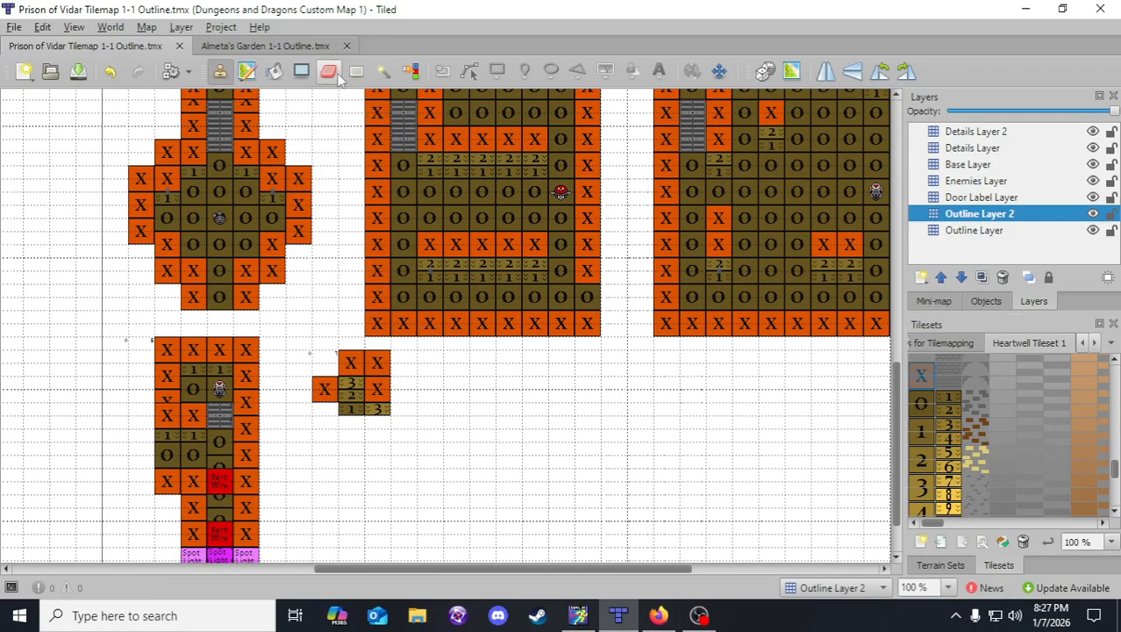
{"action": "left_click", "coordinate": [377, 363]}
{"action": "left_click", "coordinate": [351, 364]}
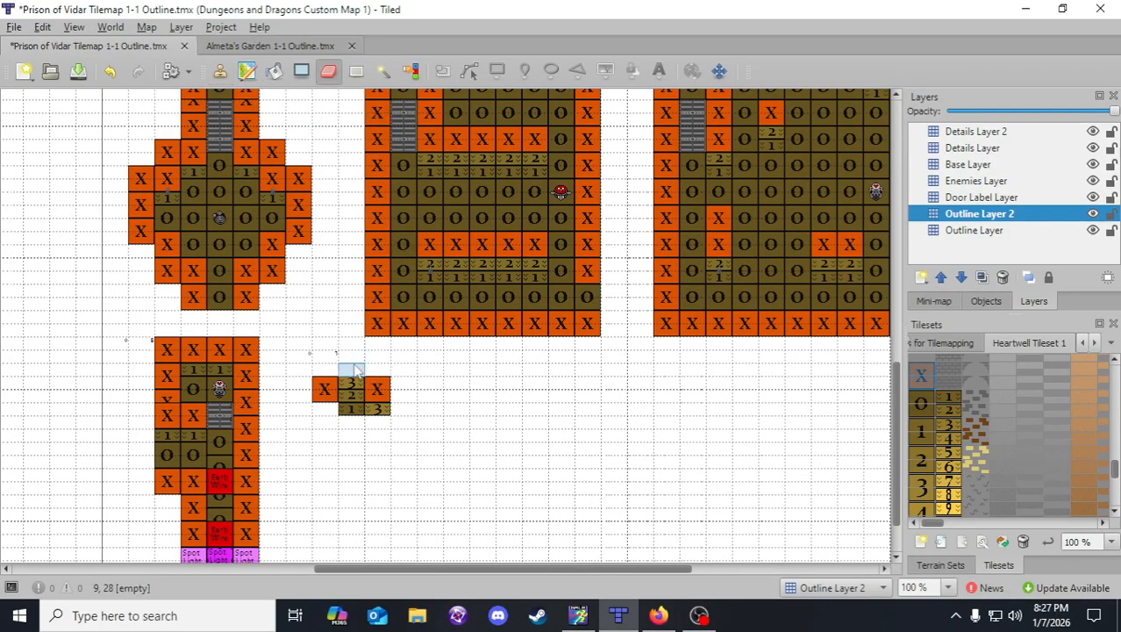
{"action": "left_click", "coordinate": [219, 70]}
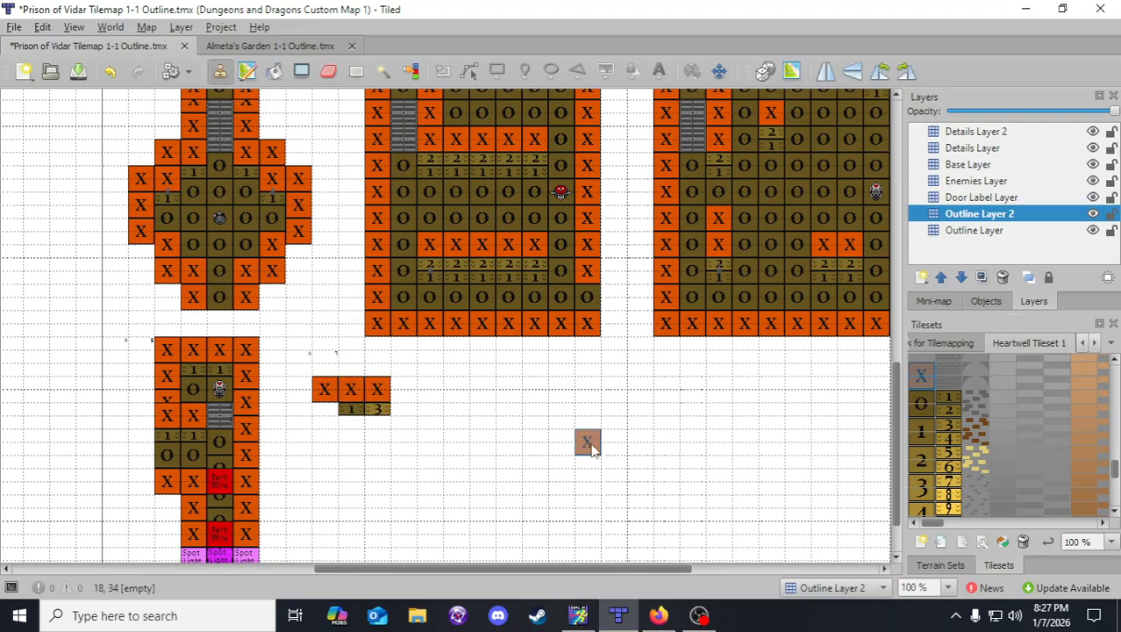
{"action": "left_click", "coordinate": [78, 70]}
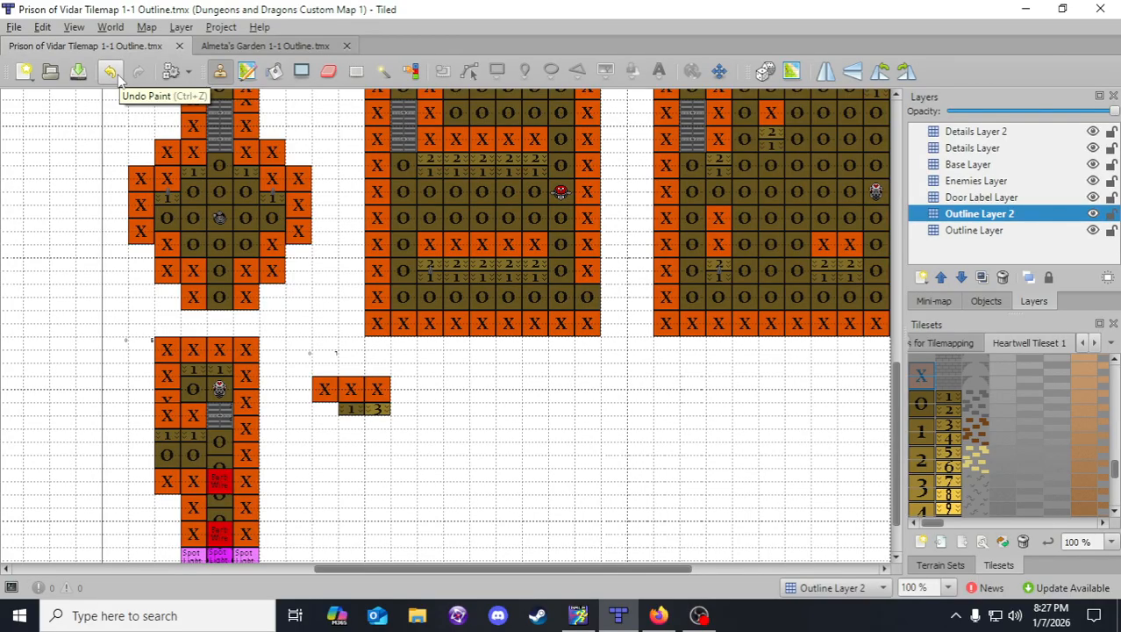
- Step back through room 7's latest paint and erase edits, and redo them
{"action": "left_click", "coordinate": [119, 74]}
{"action": "left_click", "coordinate": [138, 71]}
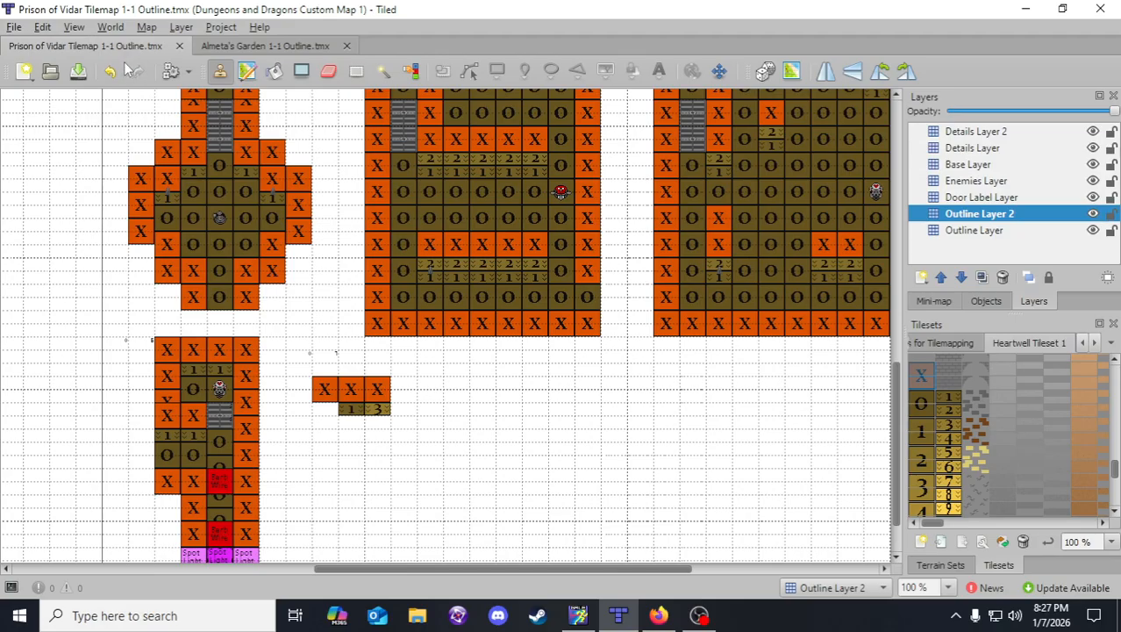
{"action": "left_click", "coordinate": [117, 76]}
{"action": "left_click", "coordinate": [117, 75]}
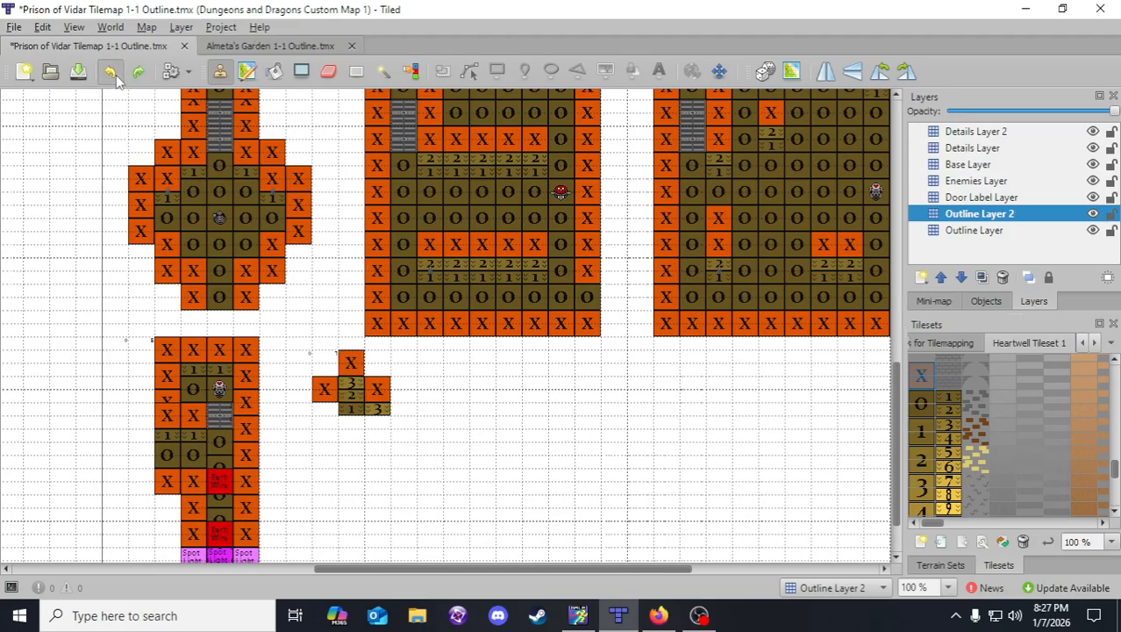
{"action": "left_click", "coordinate": [117, 76]}
{"action": "left_click", "coordinate": [111, 72]}
{"action": "left_click", "coordinate": [138, 72]}
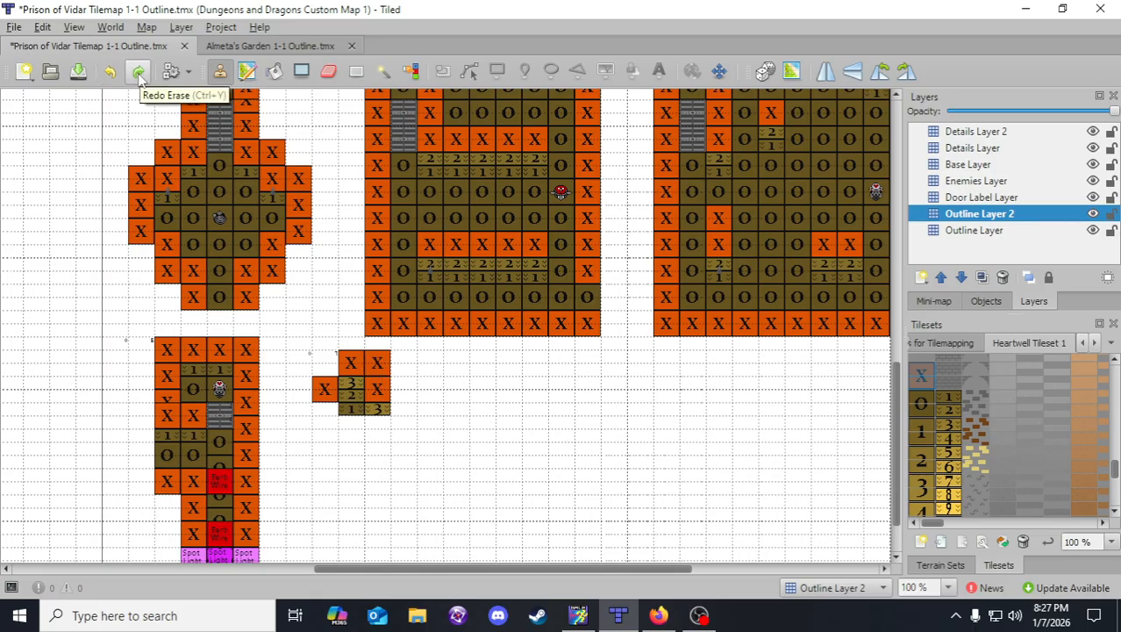
{"action": "left_click", "coordinate": [139, 74]}
{"action": "left_click", "coordinate": [138, 74]}
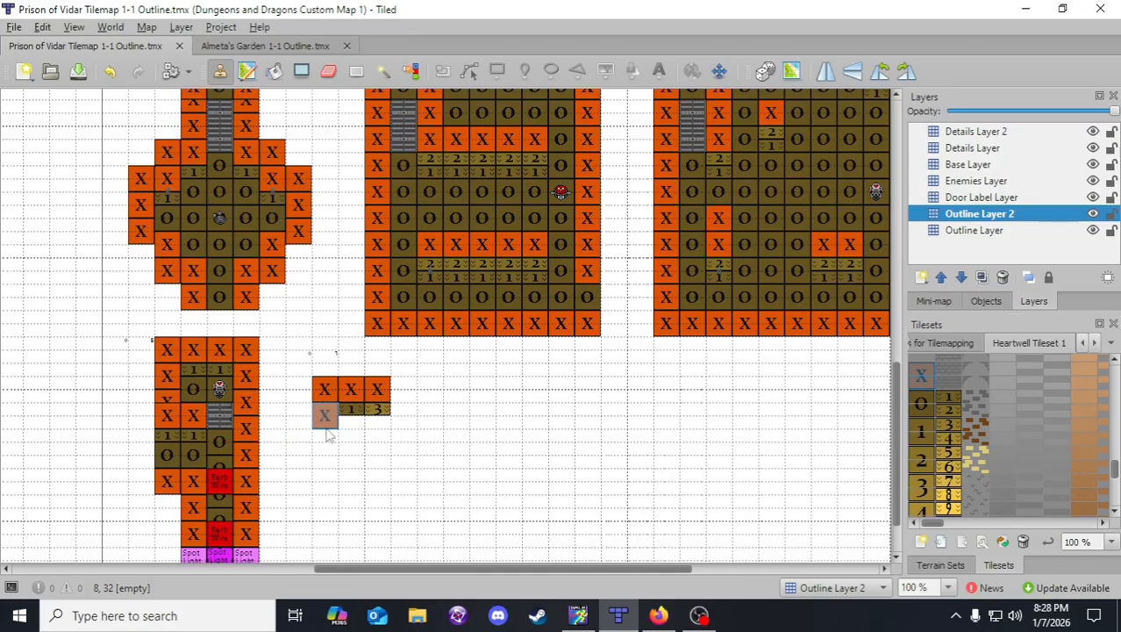
- Add an X below the row's left end, move the block from Outline Layer 2 to Outline Layer, one tile right and up, and save
{"action": "left_click", "coordinate": [325, 429]}
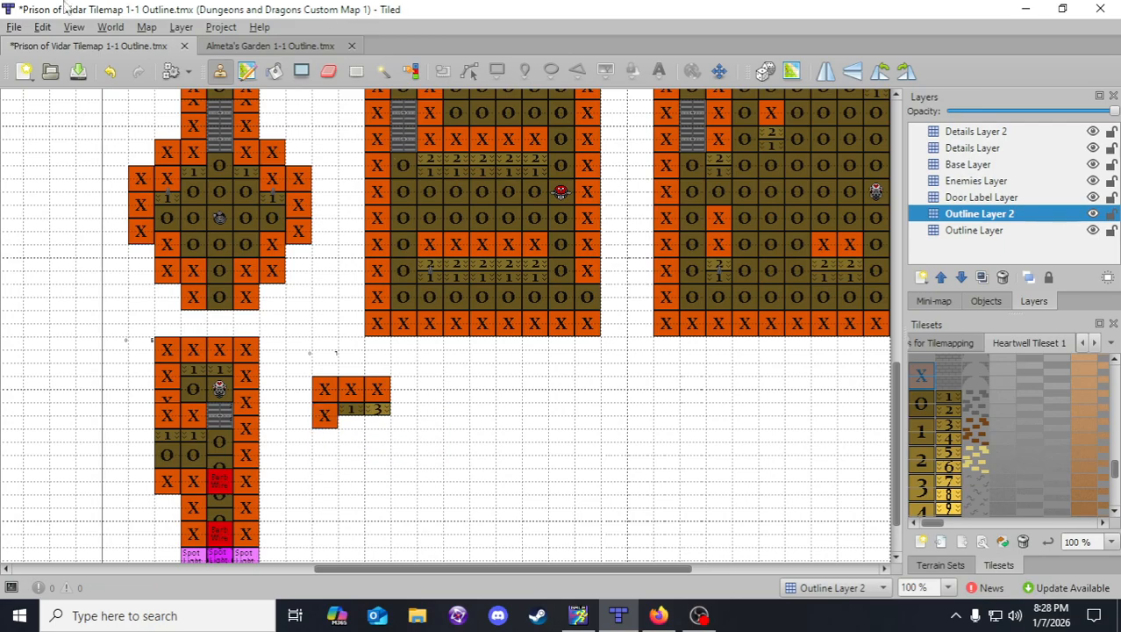
{"action": "left_click", "coordinate": [78, 72]}
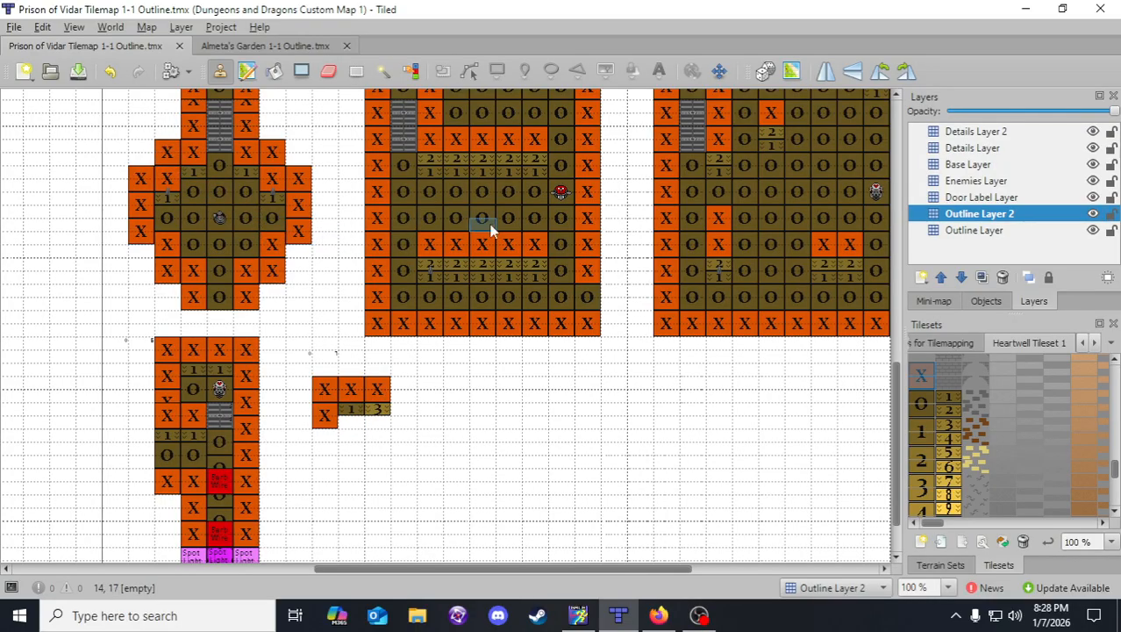
{"action": "left_click", "coordinate": [988, 230]}
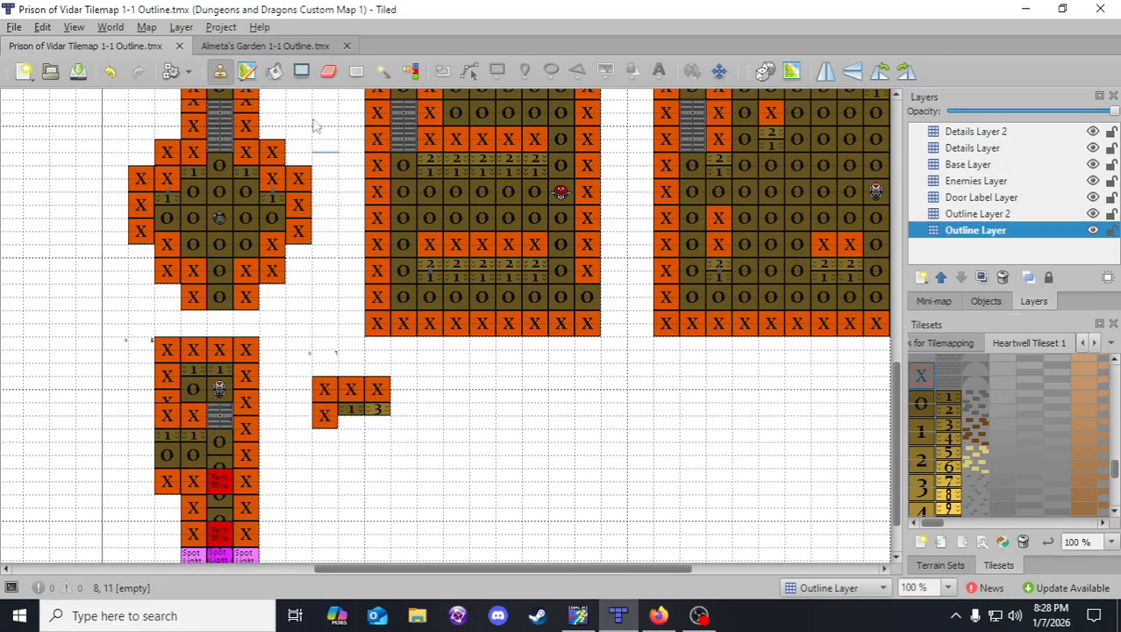
{"action": "left_click", "coordinate": [356, 72]}
{"action": "left_click_drag", "start_coordinate": [312, 383], "coordinate": [409, 443]}
{"action": "left_click", "coordinate": [1086, 214]}
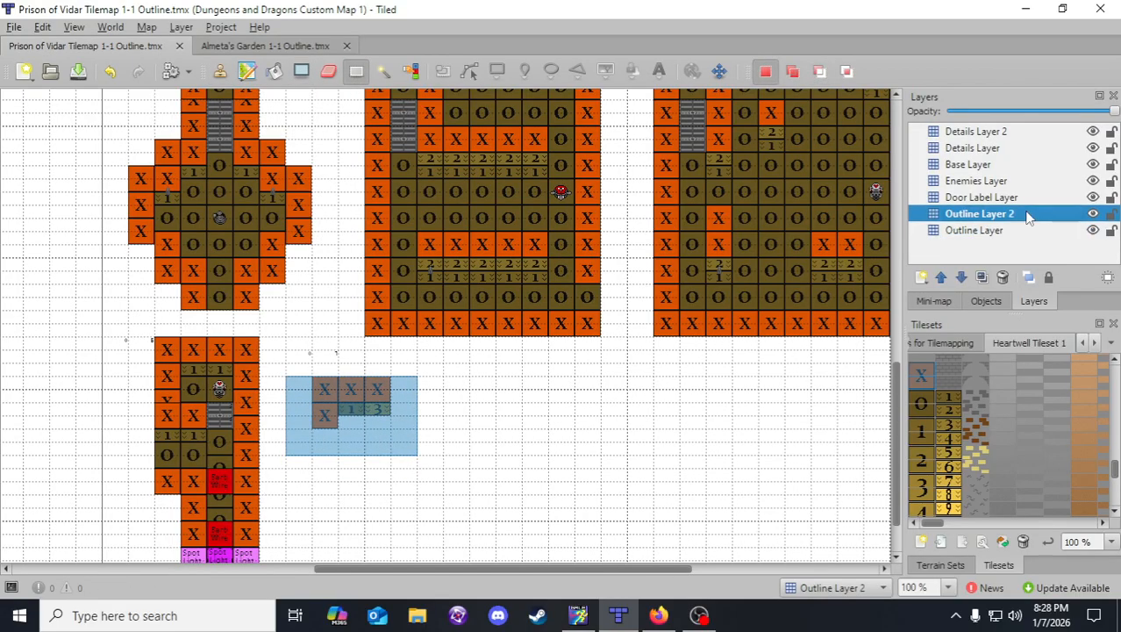
{"action": "key", "text": "ctrl+x"}
{"action": "left_click", "coordinate": [997, 232]}
{"action": "key", "text": "ctrl+v"}
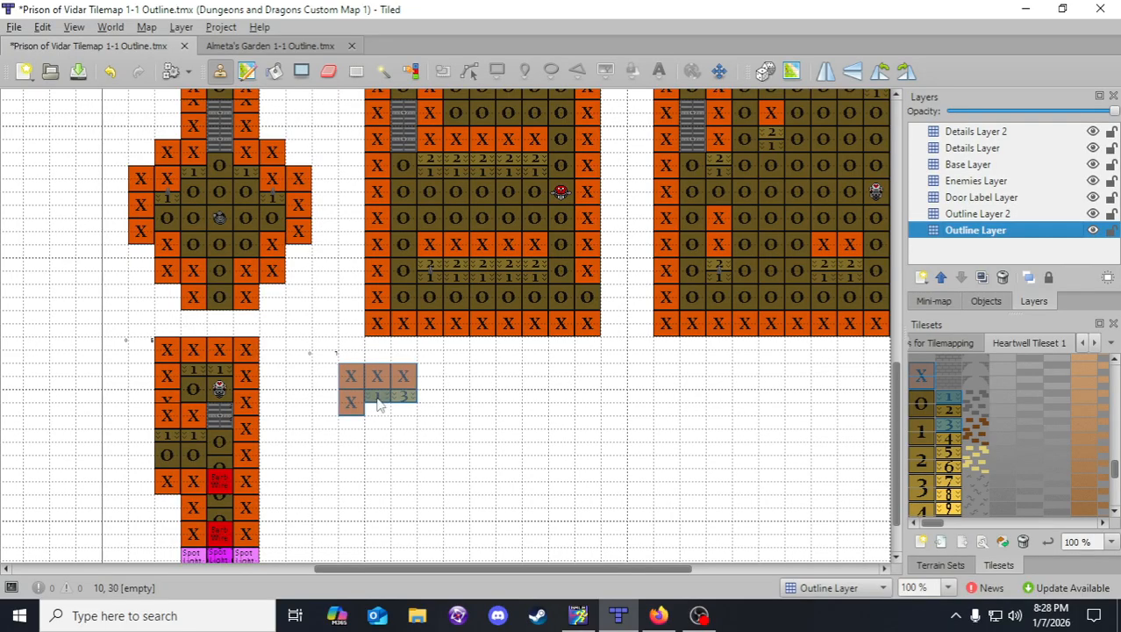
{"action": "left_click", "coordinate": [380, 392]}
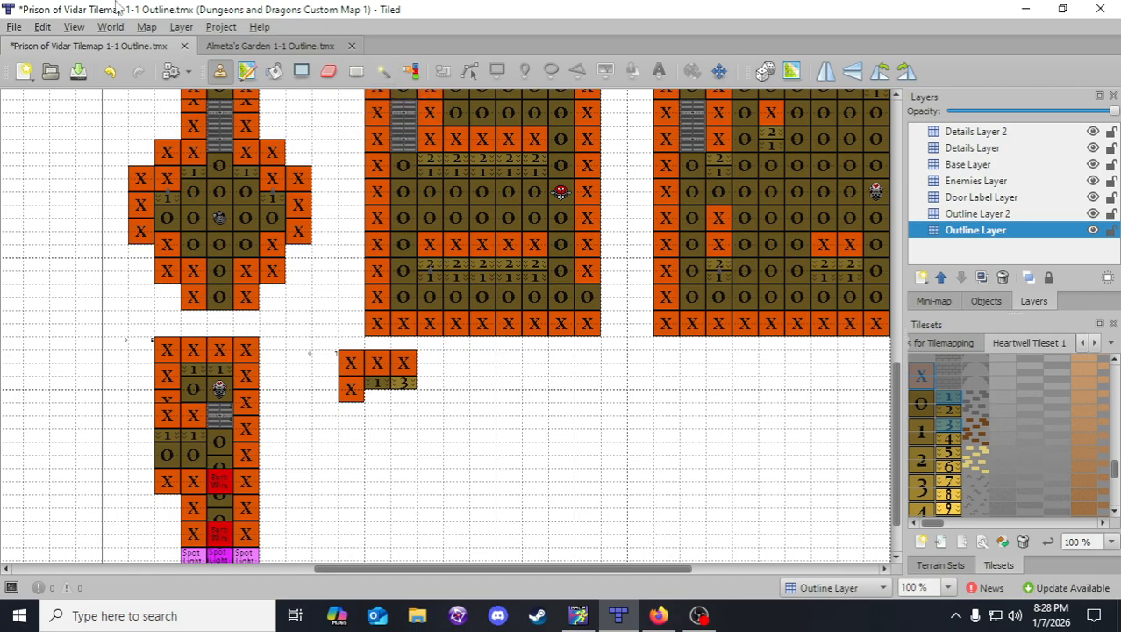
{"action": "left_click", "coordinate": [78, 71]}
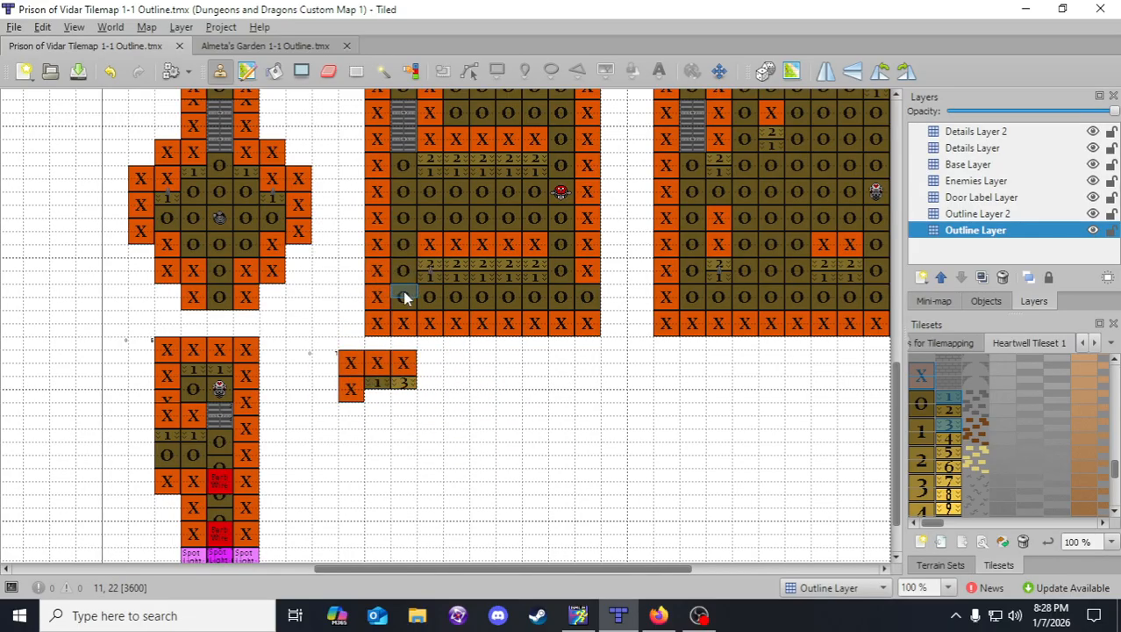
- On Outline Layer, place a full-size 1 tile below room 7's left X column and a 2 tile below the half-height 3
{"action": "left_click", "coordinate": [917, 431]}
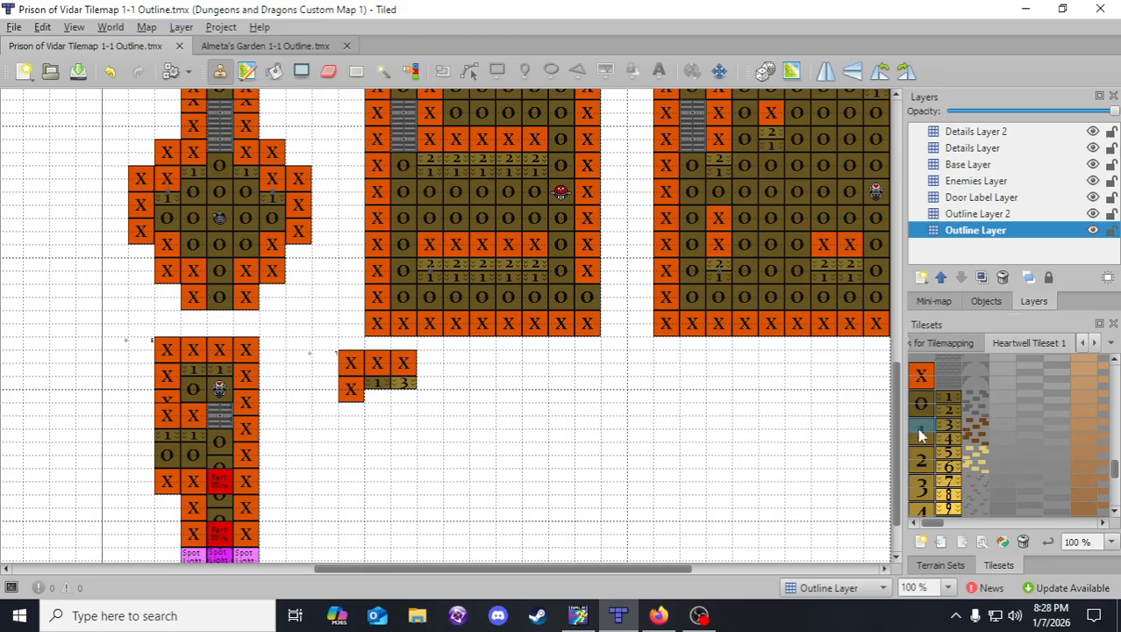
{"action": "right_click", "coordinate": [916, 421]}
{"action": "left_click", "coordinate": [919, 401]}
{"action": "right_click", "coordinate": [918, 411]}
{"action": "left_click", "coordinate": [912, 429]}
{"action": "right_click", "coordinate": [910, 449]}
{"action": "left_click", "coordinate": [918, 432]}
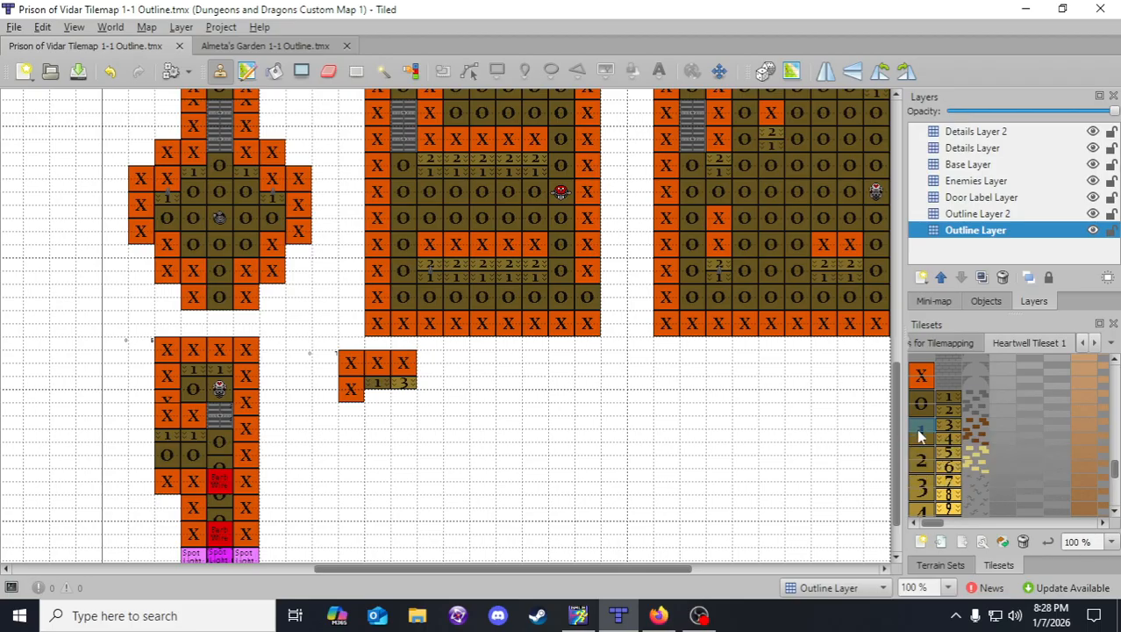
{"action": "left_click", "coordinate": [354, 430]}
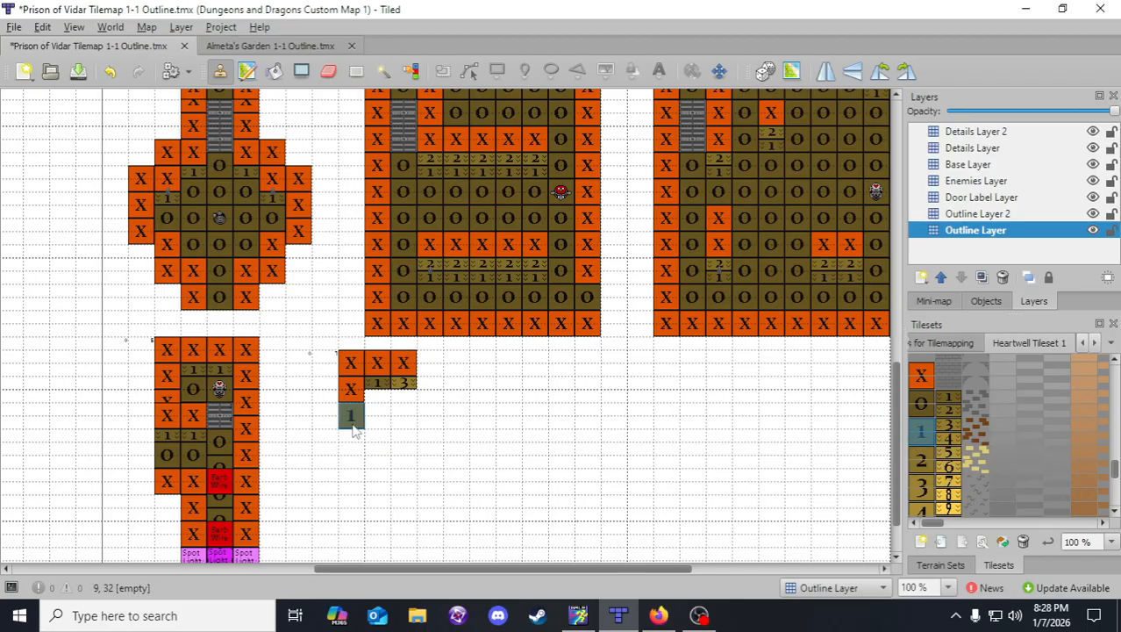
{"action": "left_click", "coordinate": [927, 460]}
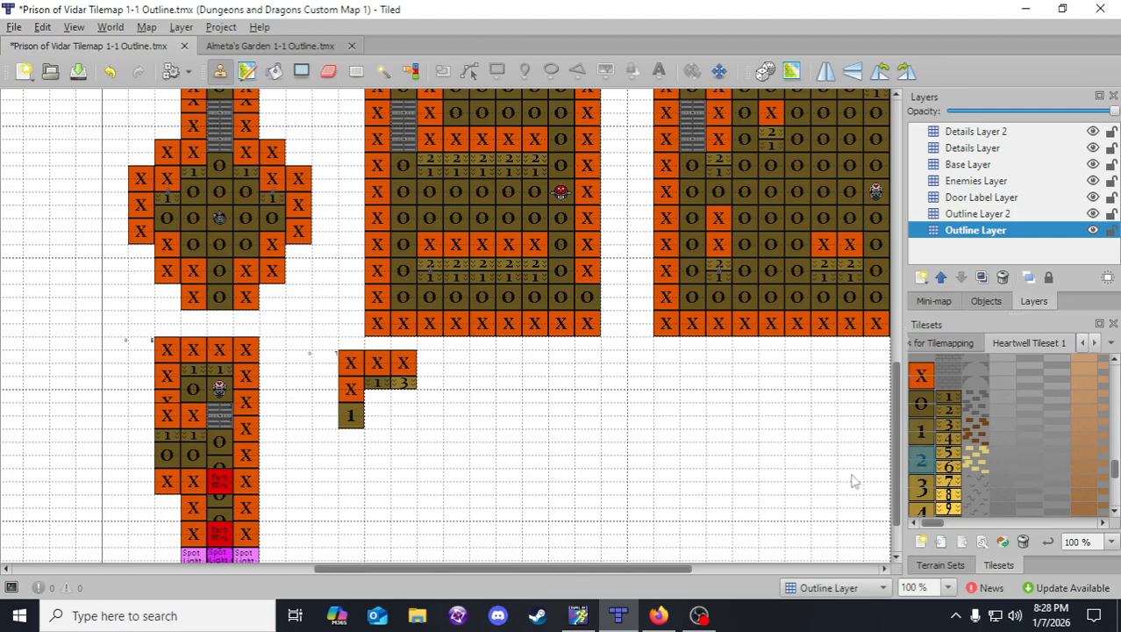
{"action": "left_click", "coordinate": [404, 410]}
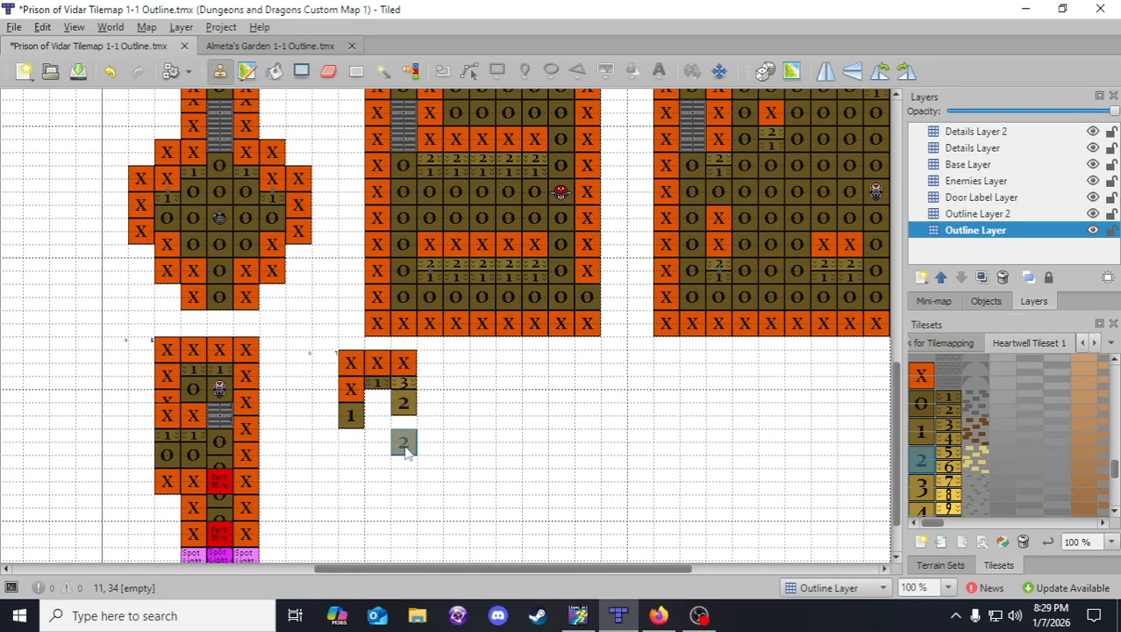
- Extend room 7's left column with a full-size 1 half a tile lower, cap it with a half-height 2, and extend the full-size 2 column
{"action": "right_click", "coordinate": [352, 423]}
{"action": "left_click", "coordinate": [352, 439]}
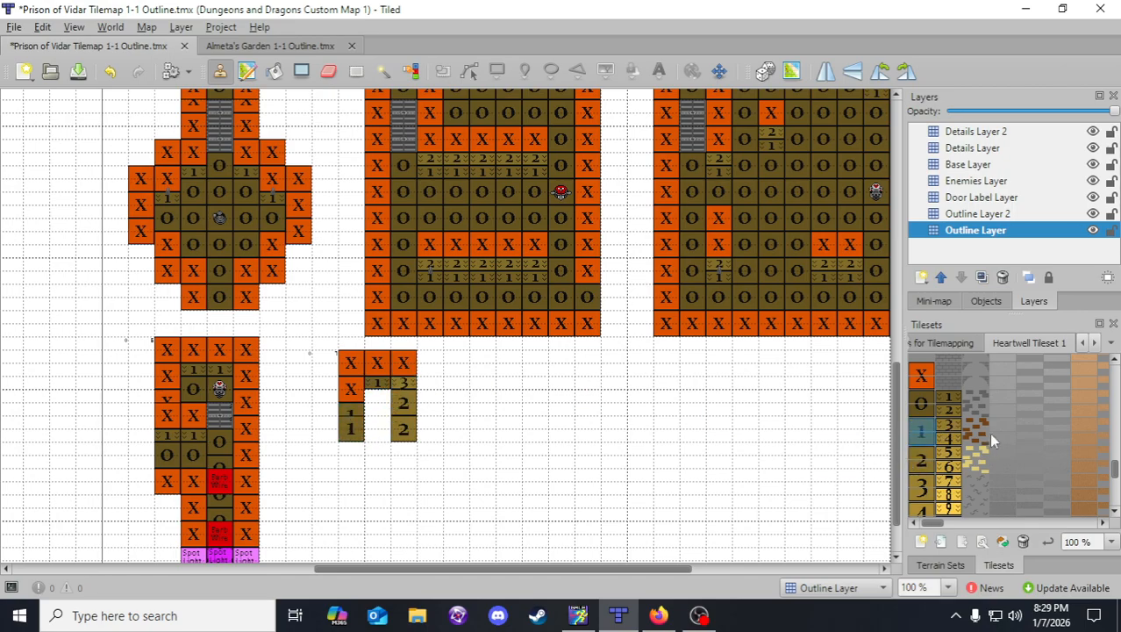
{"action": "left_click", "coordinate": [951, 410]}
{"action": "left_click", "coordinate": [354, 408]}
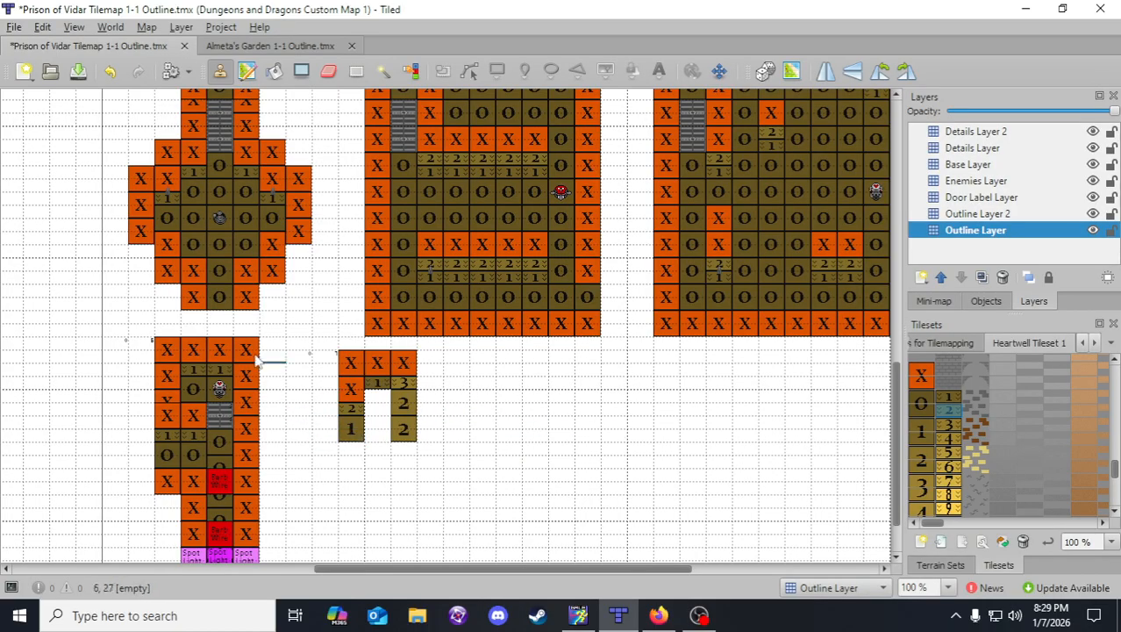
- Fill room 7's middle column with 0 tiles, add 0s at the lower left and across the three-tile bottom row, and save the map
{"action": "right_click", "coordinate": [220, 303]}
{"action": "left_click", "coordinate": [377, 404]}
{"action": "left_click", "coordinate": [380, 439]}
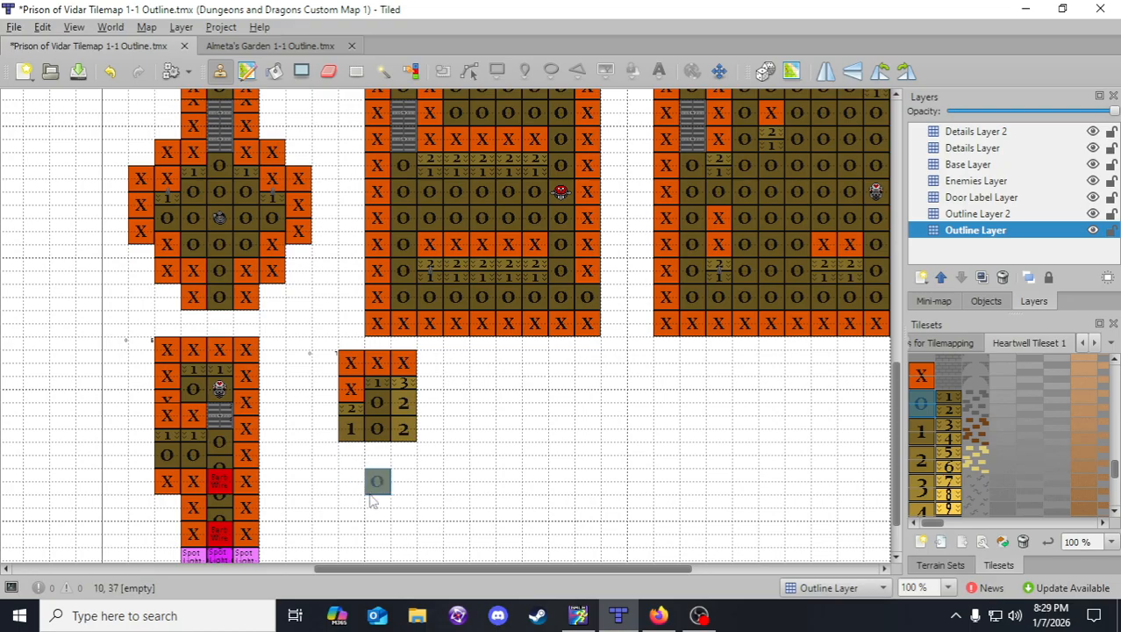
{"action": "left_click", "coordinate": [379, 463]}
{"action": "left_click", "coordinate": [353, 457]}
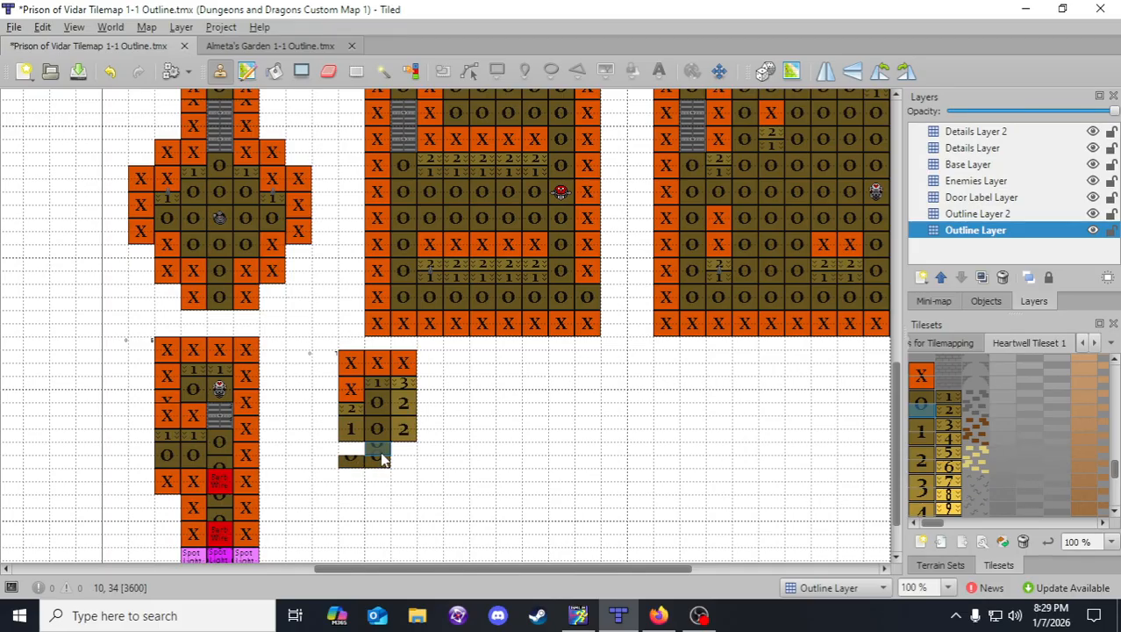
{"action": "left_click", "coordinate": [353, 481]}
{"action": "left_click", "coordinate": [381, 483]}
{"action": "left_click", "coordinate": [405, 491]}
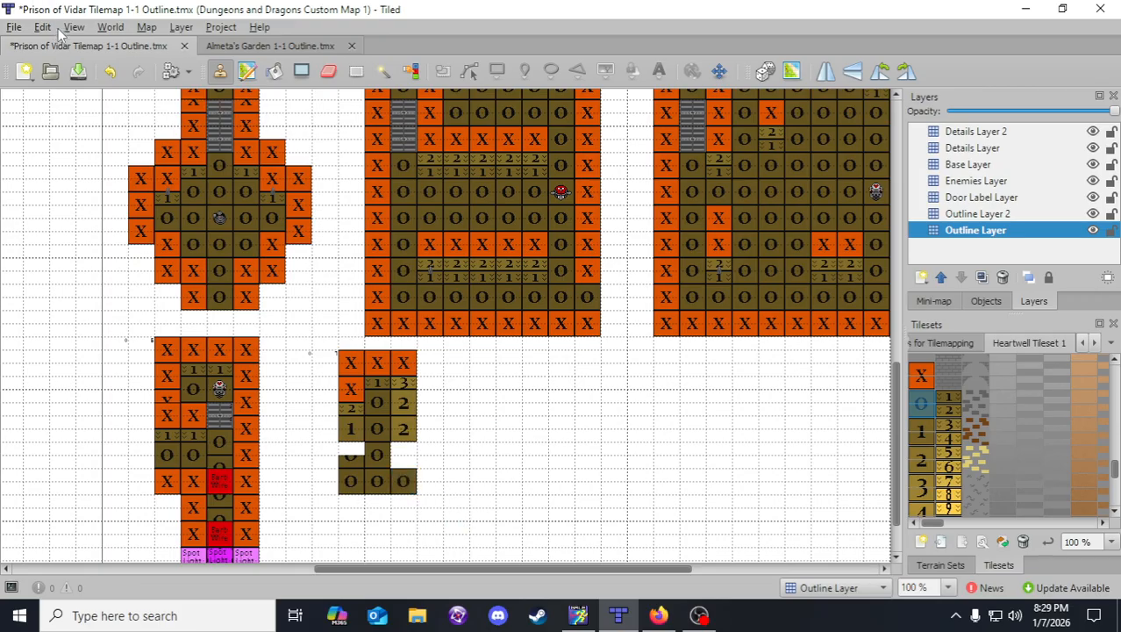
{"action": "key", "text": "ctrl+s"}
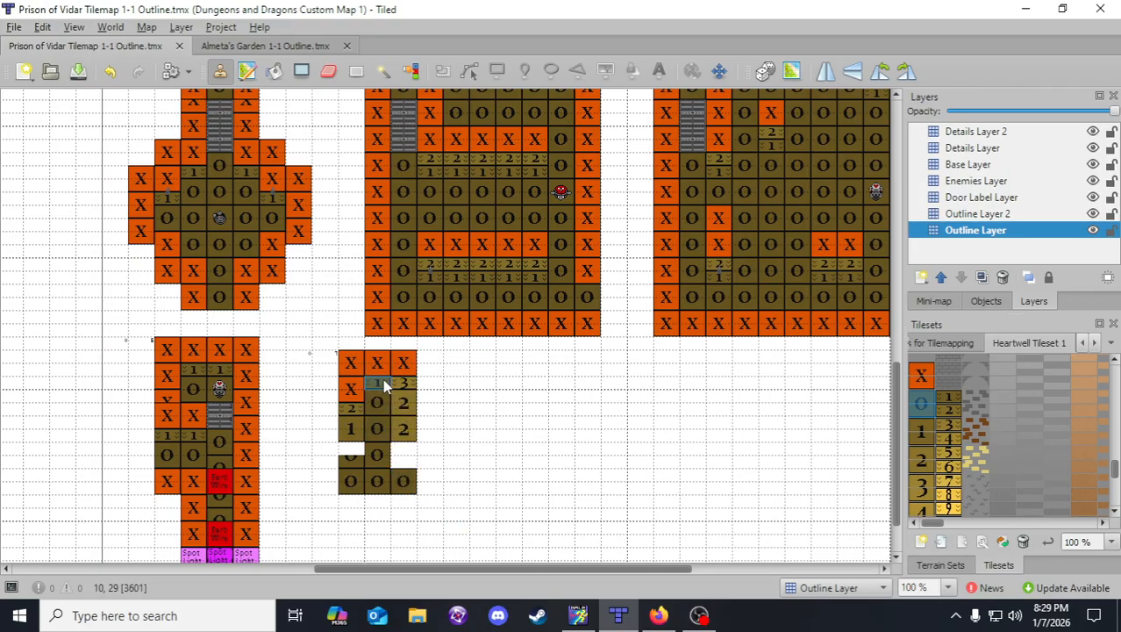
- Place a half-height 1 below the left column's full-size 1, stack half-height 2 and 1 below the third column's 2s, and save
{"action": "right_click", "coordinate": [383, 378]}
{"action": "left_click", "coordinate": [353, 454]}
{"action": "left_click", "coordinate": [405, 465]}
{"action": "right_click", "coordinate": [358, 410]}
{"action": "left_click", "coordinate": [406, 454]}
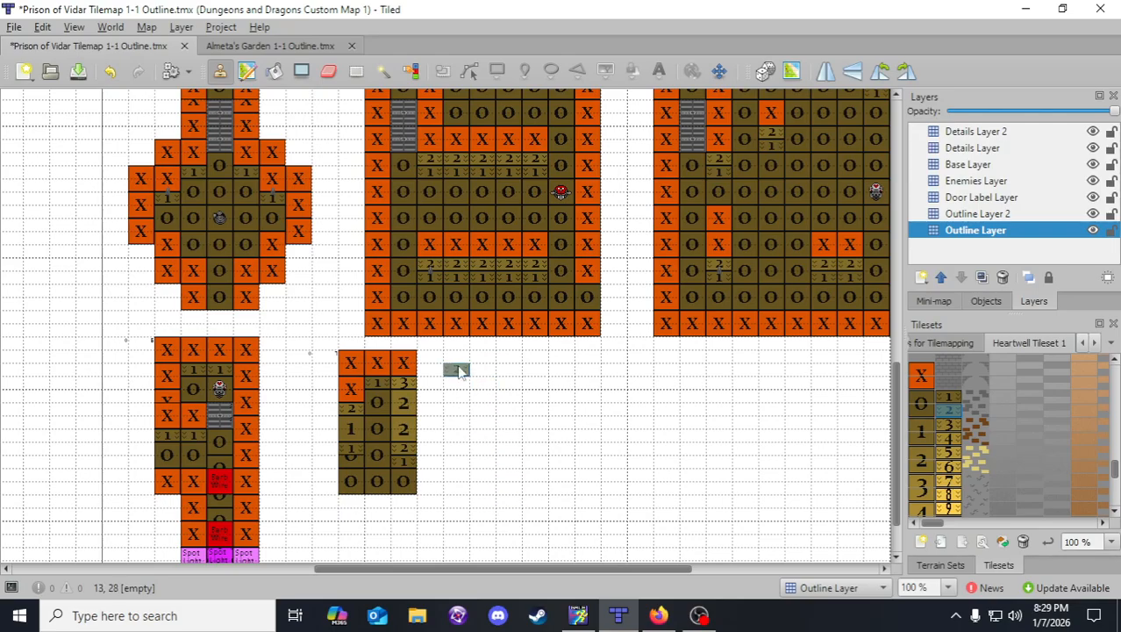
{"action": "left_click", "coordinate": [78, 72]}
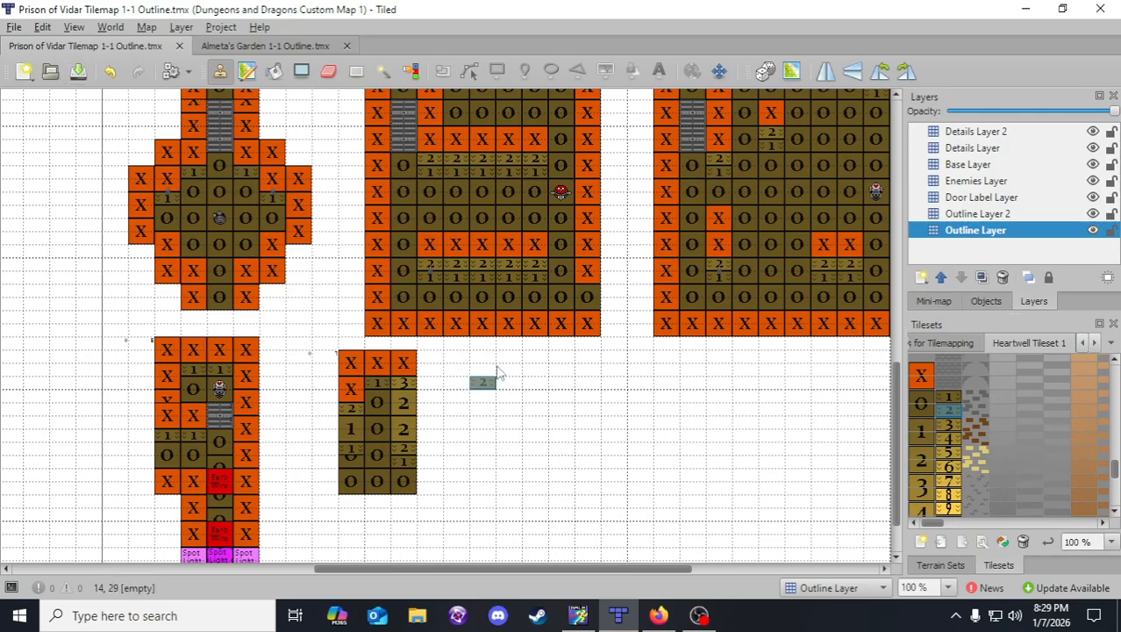
- Copy room 7's whole third column from X down to 0 and stamp it as the fourth, sixth and seventh columns
{"action": "right_click", "coordinate": [409, 483]}
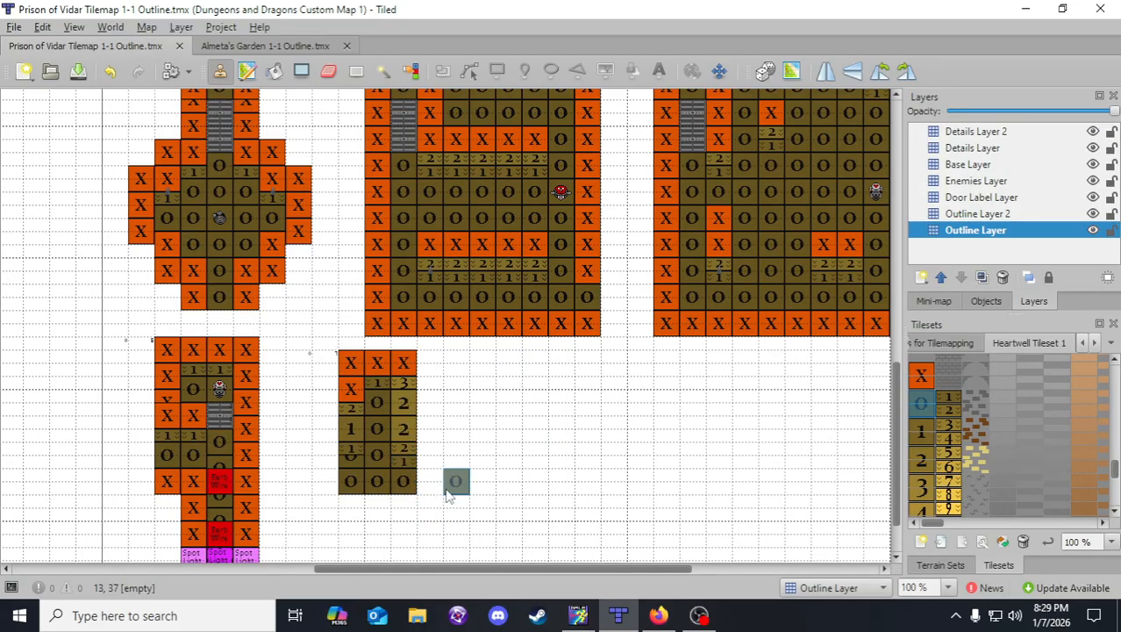
{"action": "right_click_drag", "start_coordinate": [403, 359], "coordinate": [408, 489]}
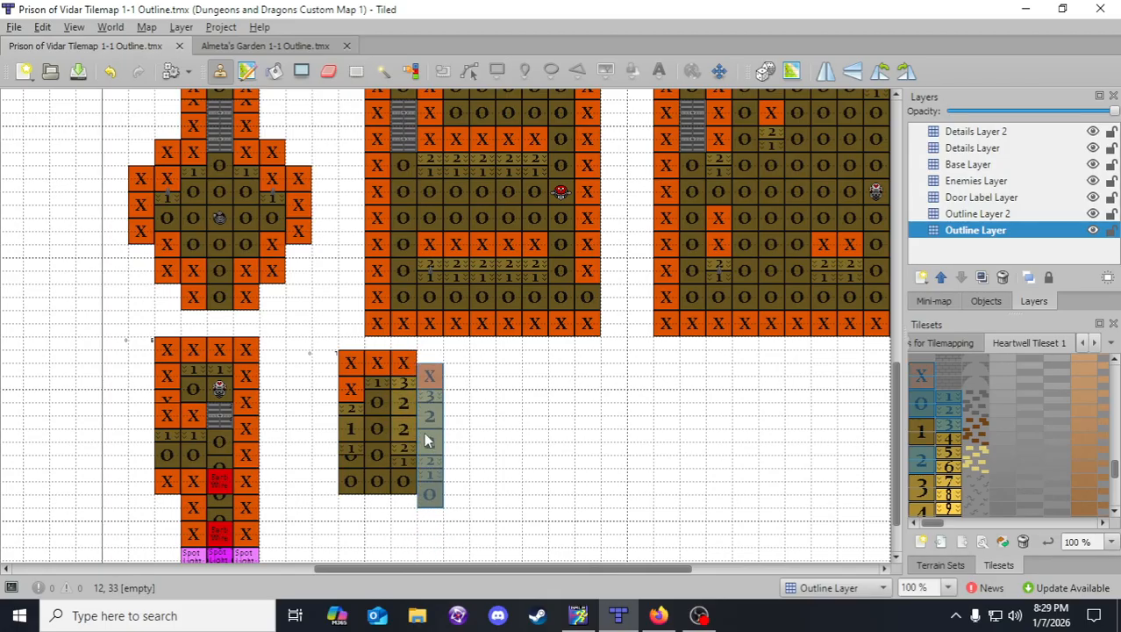
{"action": "left_click", "coordinate": [428, 430]}
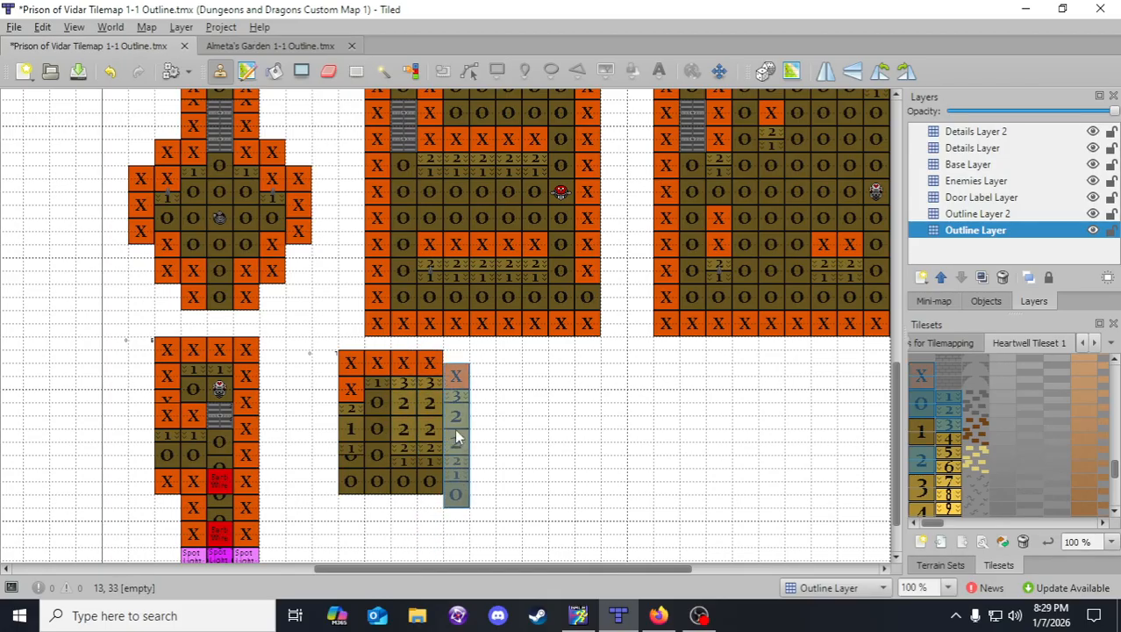
{"action": "left_click", "coordinate": [481, 420]}
{"action": "left_click", "coordinate": [513, 421]}
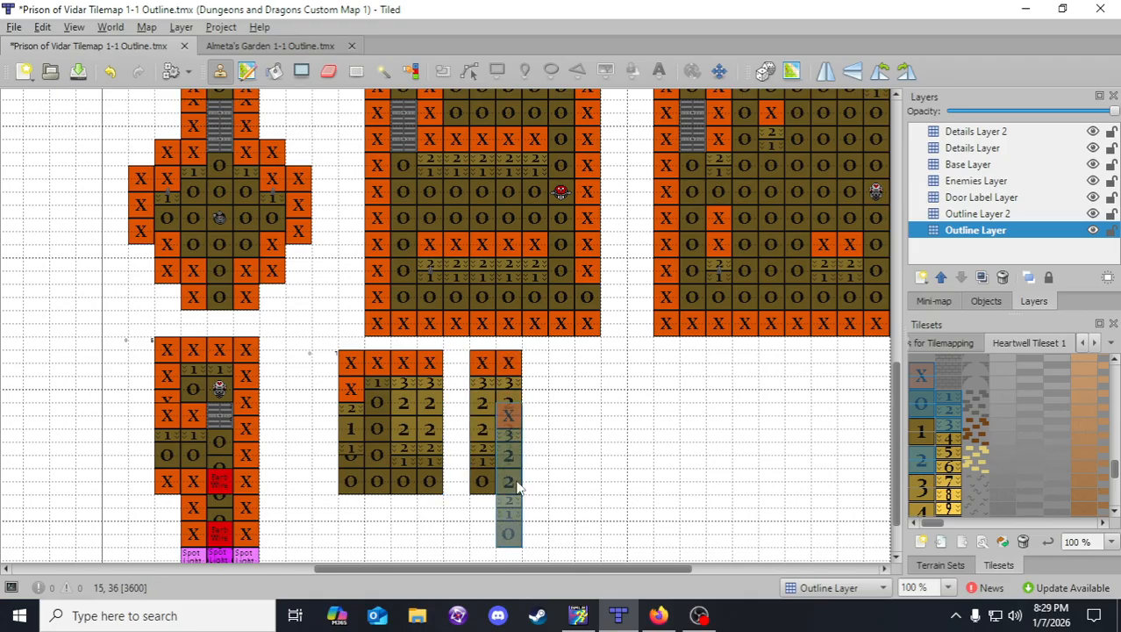
- Copy the second column of X, half-height 1 and 0 tiles into the gap at the fifth column, and save the map
{"action": "right_click_drag", "start_coordinate": [376, 382], "coordinate": [382, 481]}
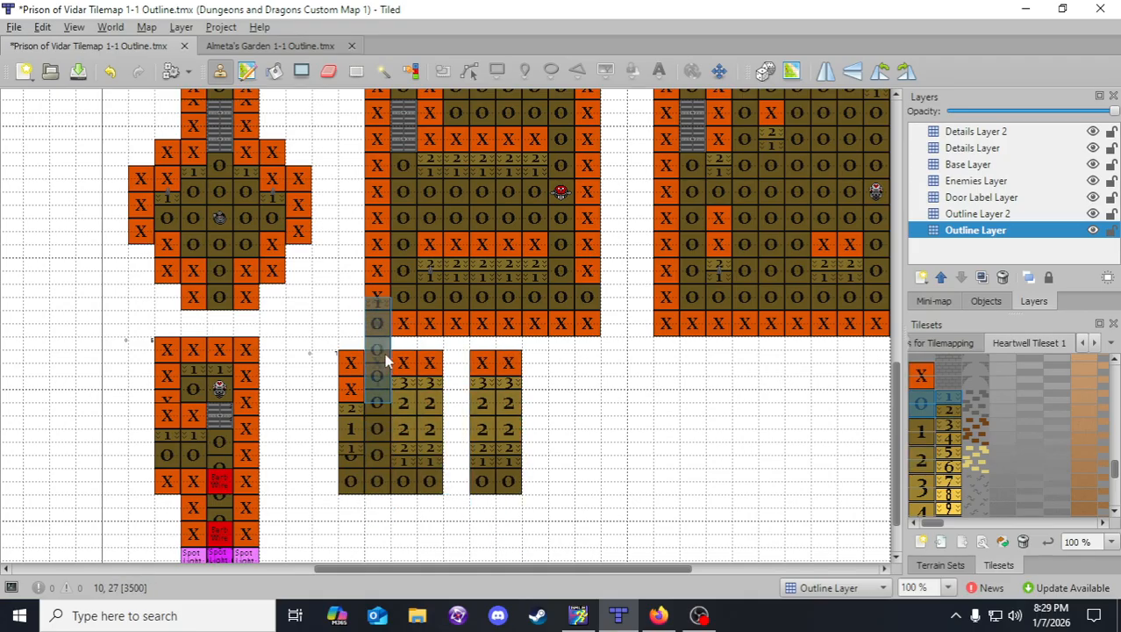
{"action": "left_click", "coordinate": [463, 429]}
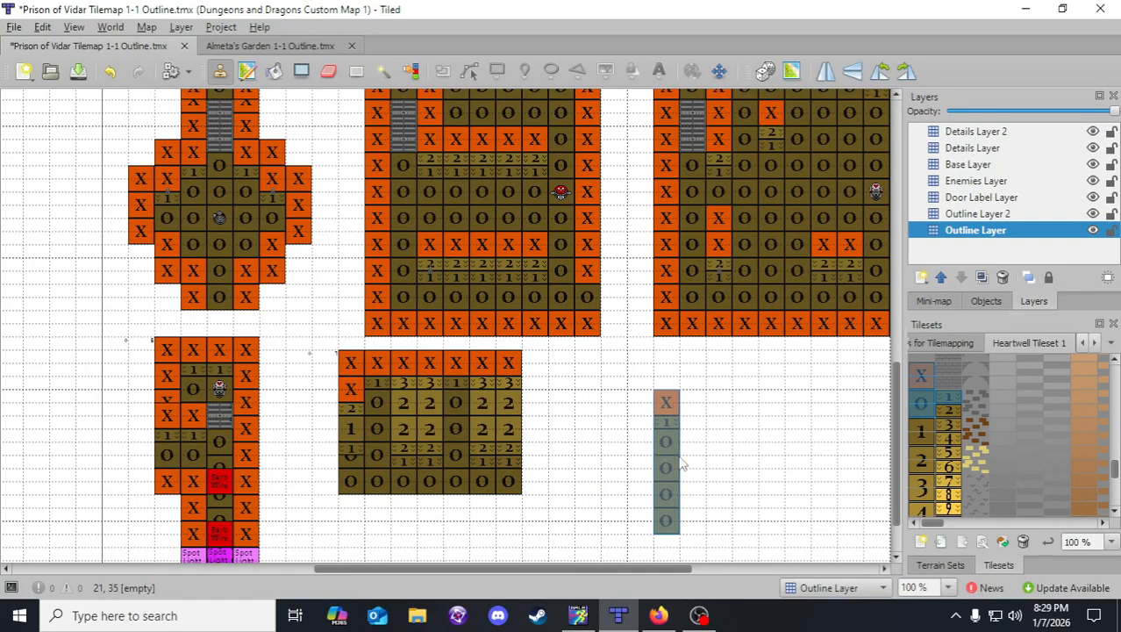
{"action": "left_click", "coordinate": [78, 70]}
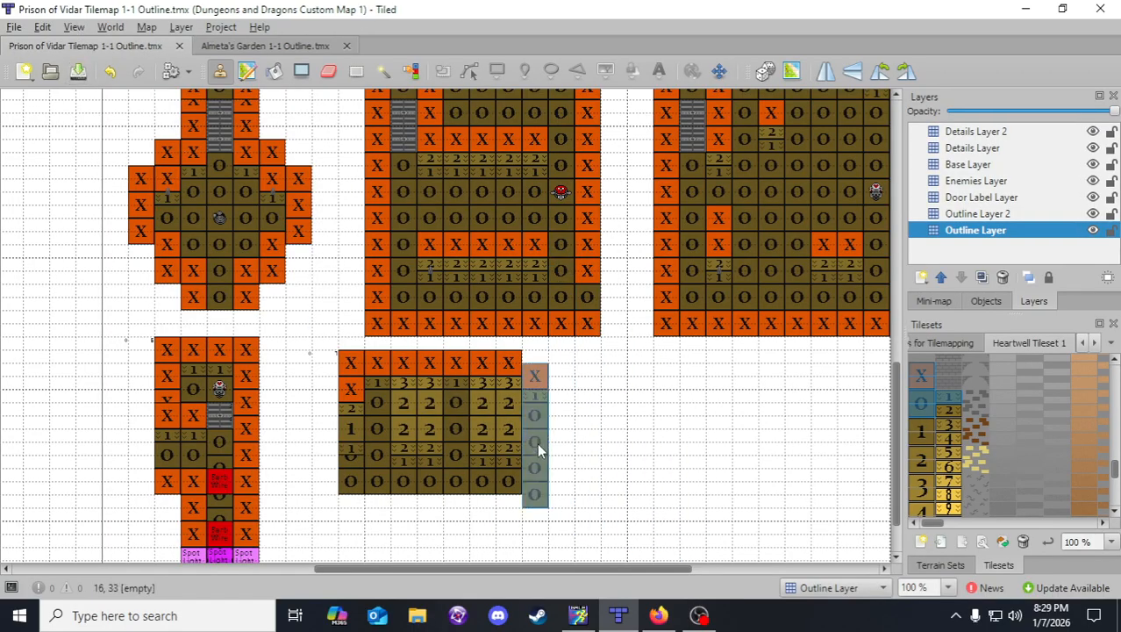
- Stamp a row of six X tiles below room 7's floor and a column of six X tiles along its left side
{"action": "scroll", "coordinate": [535, 445], "scroll_direction": "down", "scroll_amount": 2}
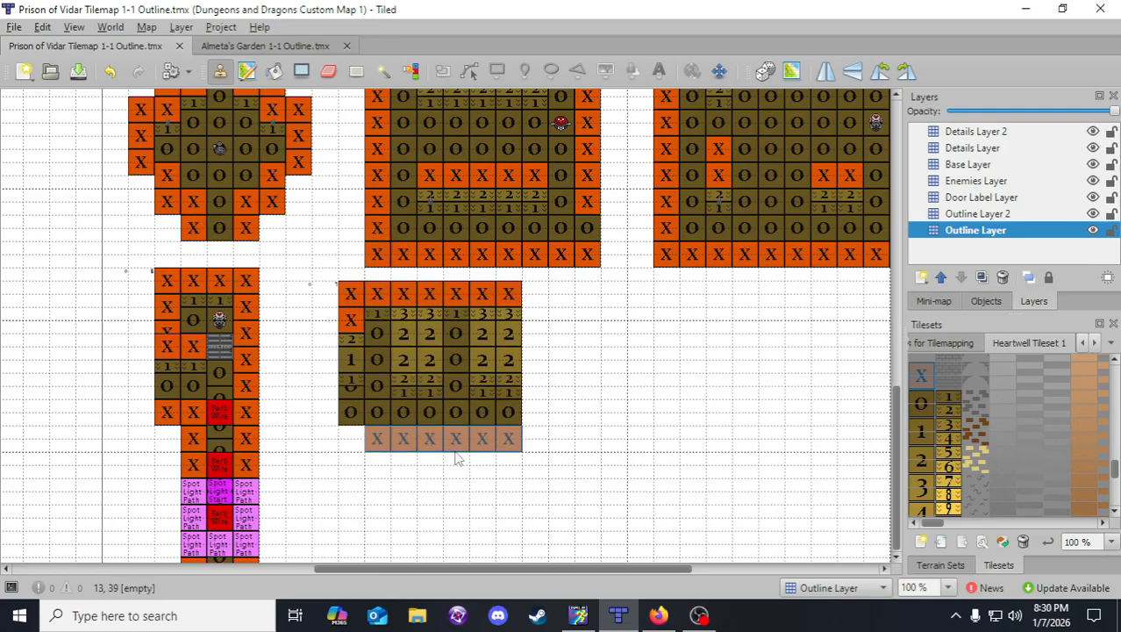
{"action": "left_click", "coordinate": [456, 454]}
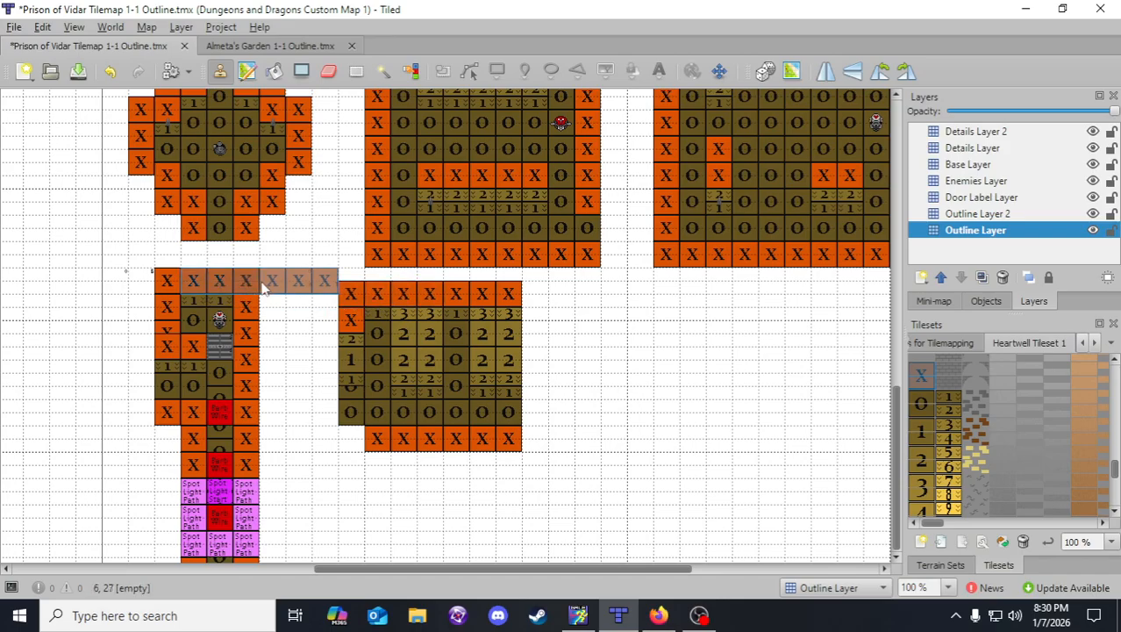
{"action": "right_click_drag", "start_coordinate": [250, 285], "coordinate": [249, 397]}
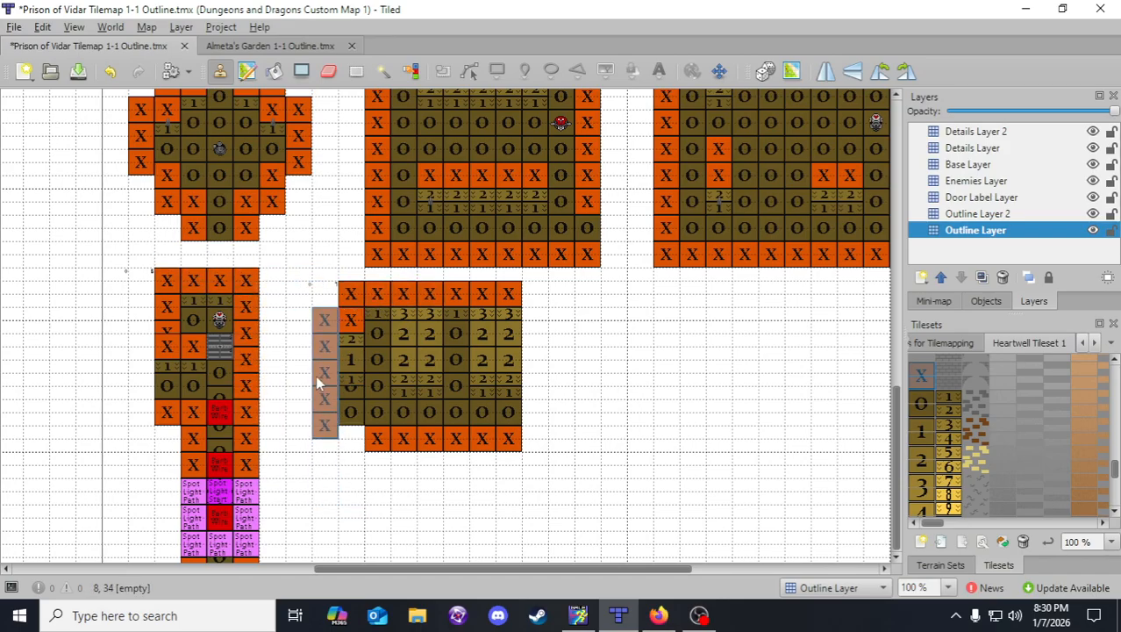
{"action": "left_click_drag", "start_coordinate": [319, 383], "coordinate": [322, 410]}
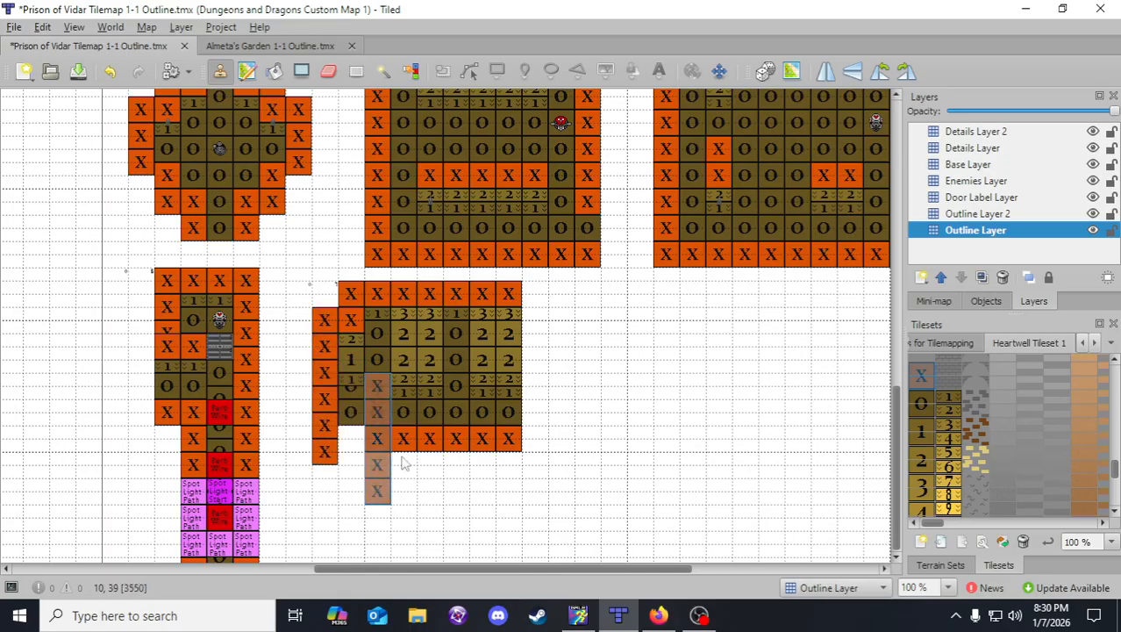
- Add a 0 tile at the left end of the lower wall, erase the lower half of the left wall's last X, and save
{"action": "right_click", "coordinate": [351, 412]}
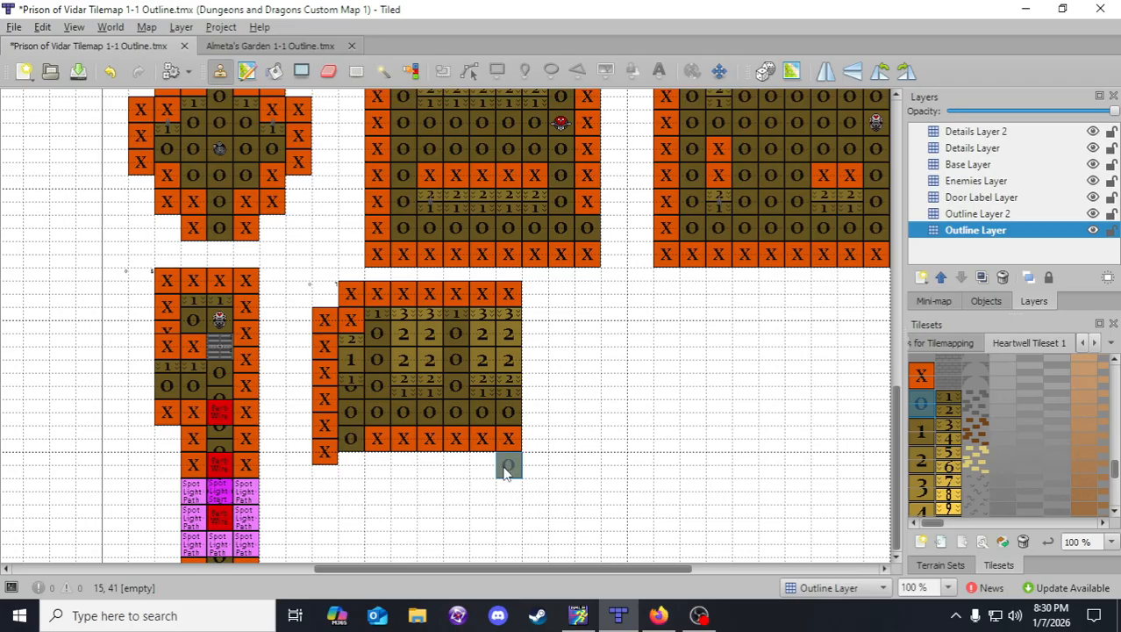
{"action": "left_click", "coordinate": [332, 76]}
{"action": "left_click", "coordinate": [324, 458]}
{"action": "left_click", "coordinate": [220, 70]}
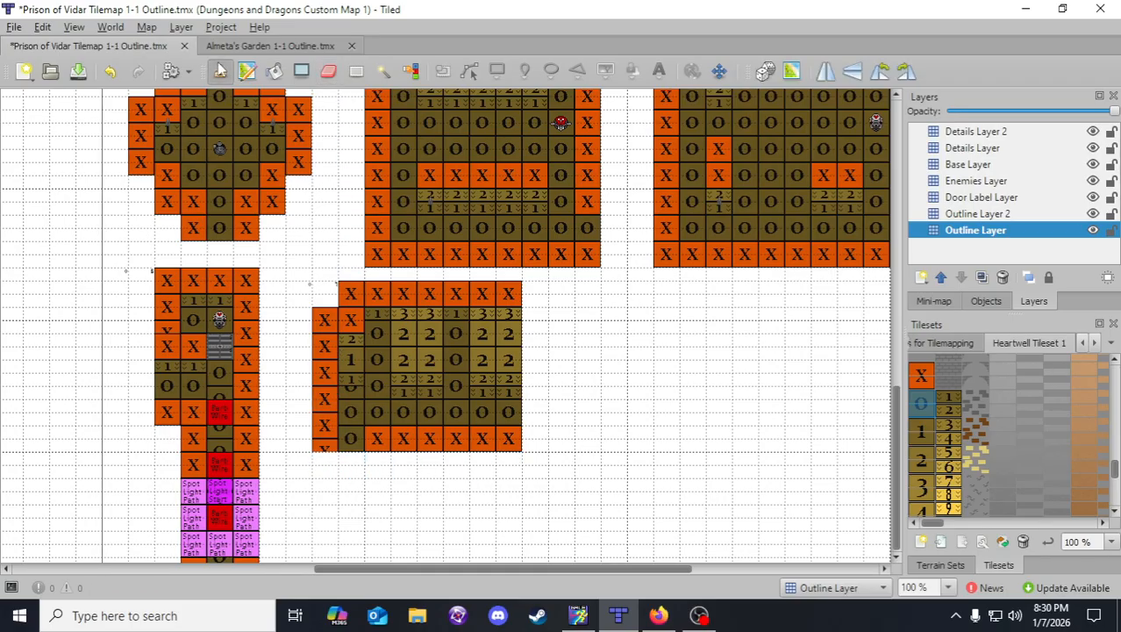
{"action": "scroll", "coordinate": [584, 444], "scroll_direction": "up", "scroll_amount": 1}
{"action": "scroll", "coordinate": [606, 452], "scroll_direction": "down", "scroll_amount": 1}
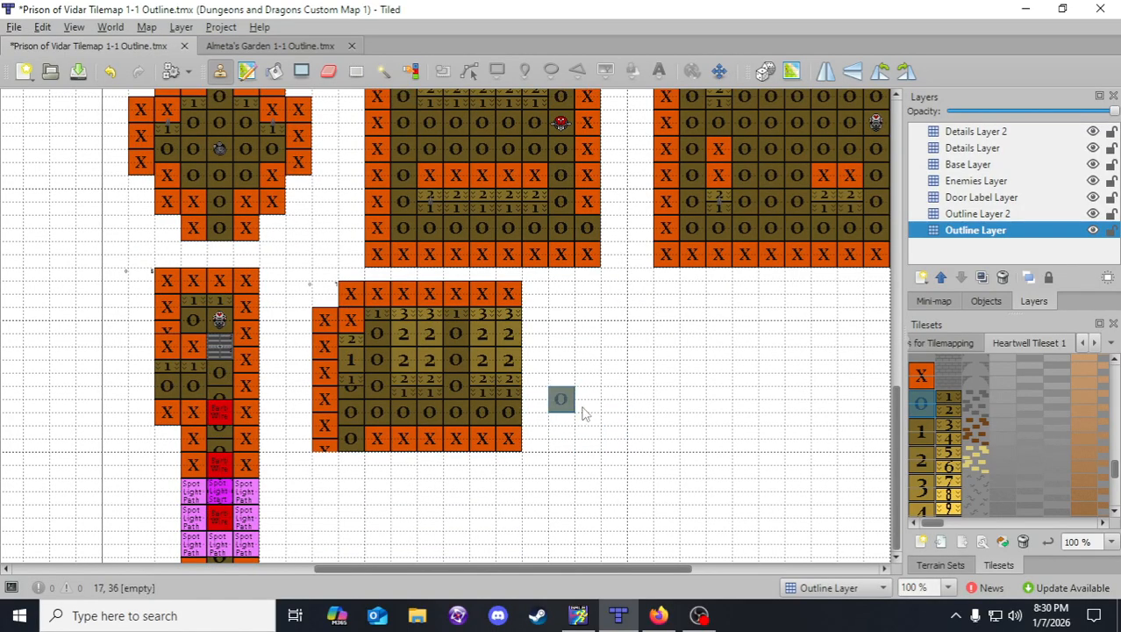
{"action": "left_click", "coordinate": [78, 70]}
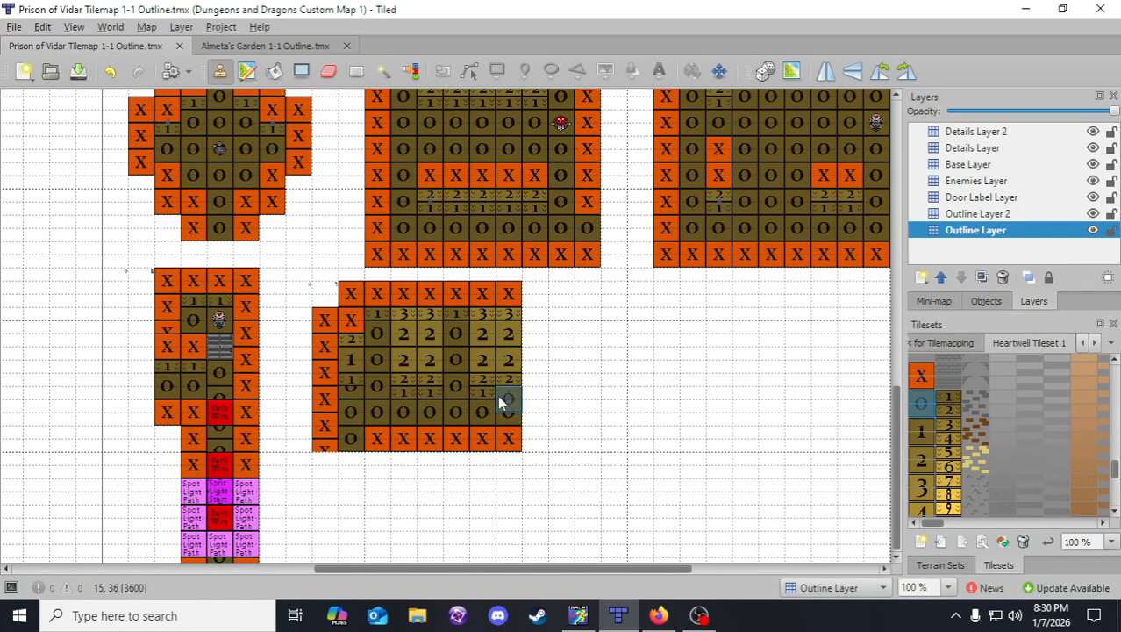
- Copy the fifth column of X, half-height 1 and 0 tiles to room 7's right edge as an eighth column, and save
{"action": "right_click_drag", "start_coordinate": [448, 334], "coordinate": [458, 405]}
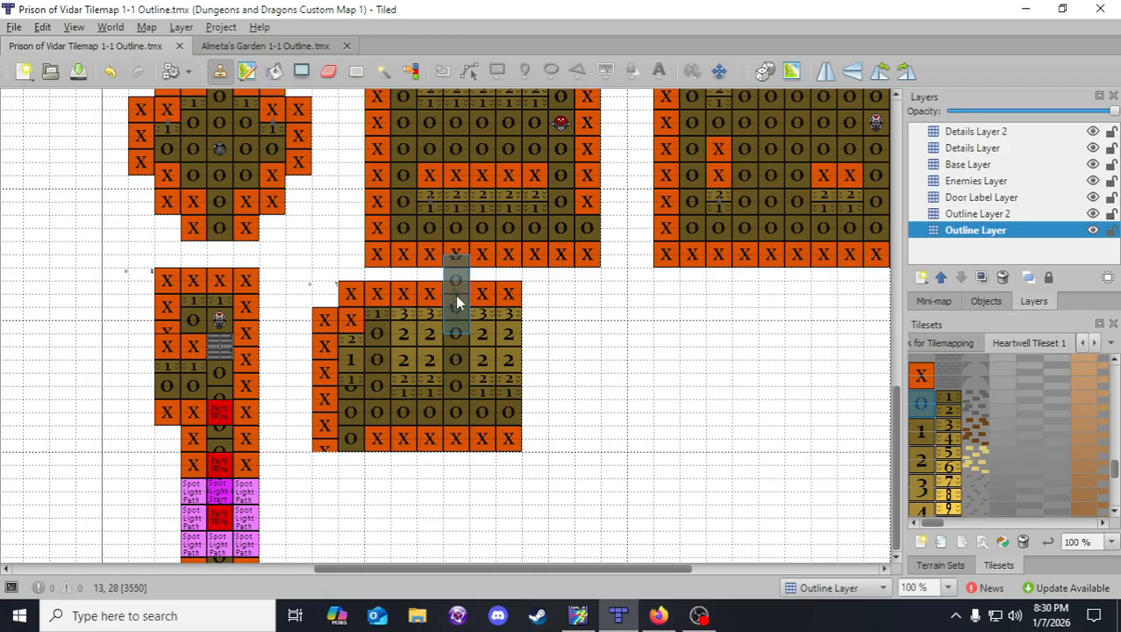
{"action": "left_click", "coordinate": [536, 358]}
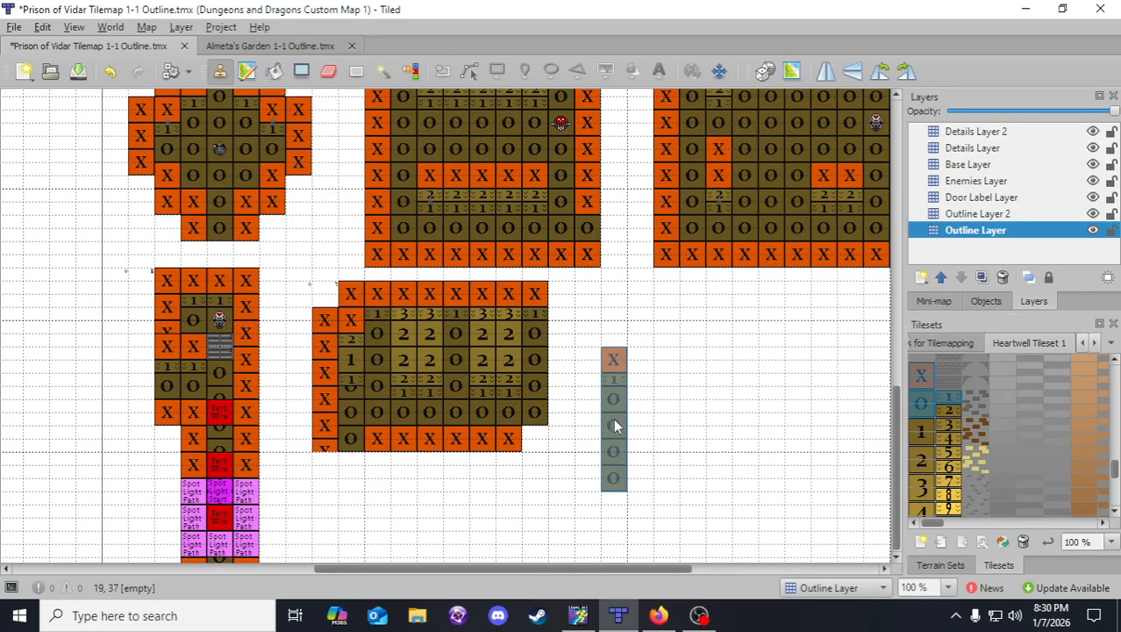
{"action": "left_click", "coordinate": [78, 71]}
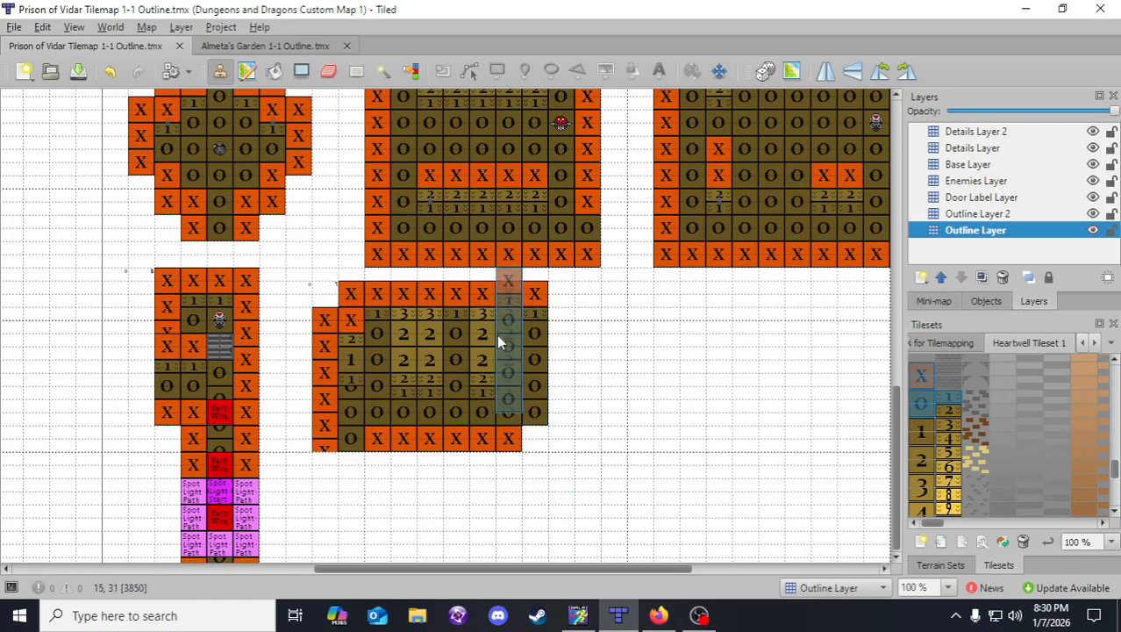
- Stamp three columns of full-size 2s over half-height 2 and 1 beyond the eighth column, and lay four 0 tiles along the bottom row
{"action": "right_click_drag", "start_coordinate": [491, 326], "coordinate": [511, 388]}
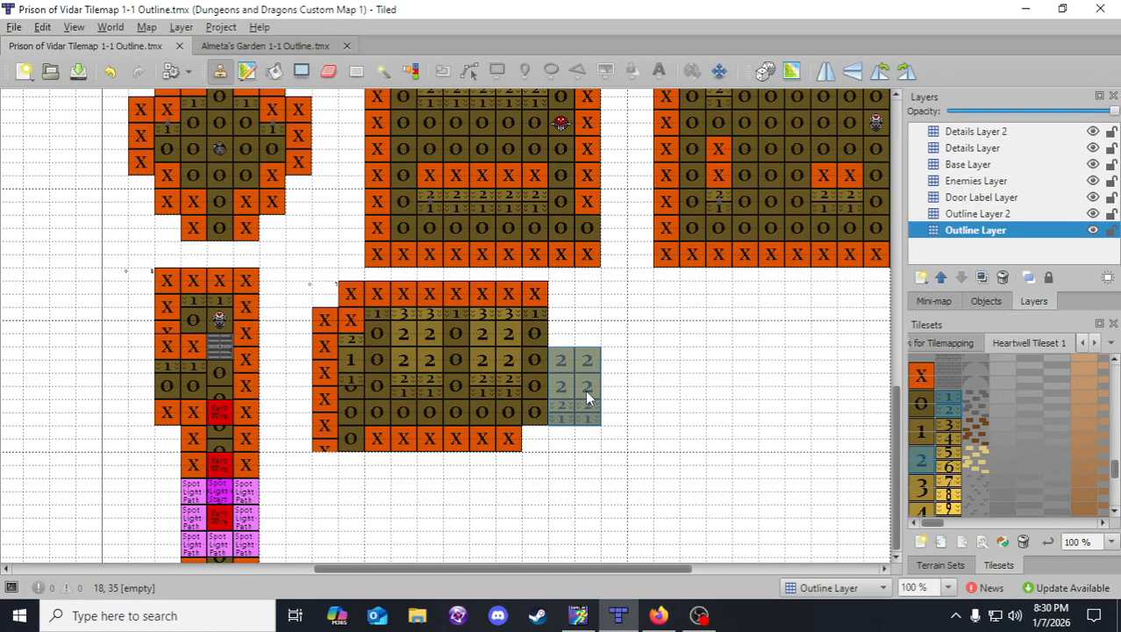
{"action": "left_click", "coordinate": [586, 394]}
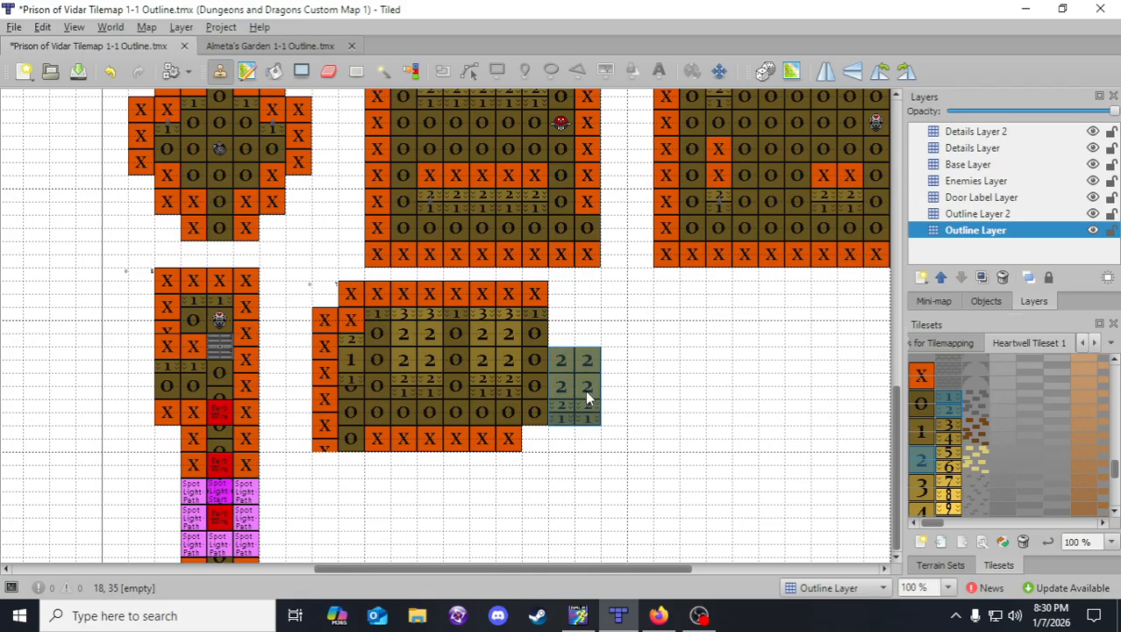
{"action": "left_click", "coordinate": [606, 394]}
{"action": "right_click_drag", "start_coordinate": [514, 415], "coordinate": [533, 417]}
{"action": "left_click", "coordinate": [568, 443]}
{"action": "left_click", "coordinate": [590, 444]}
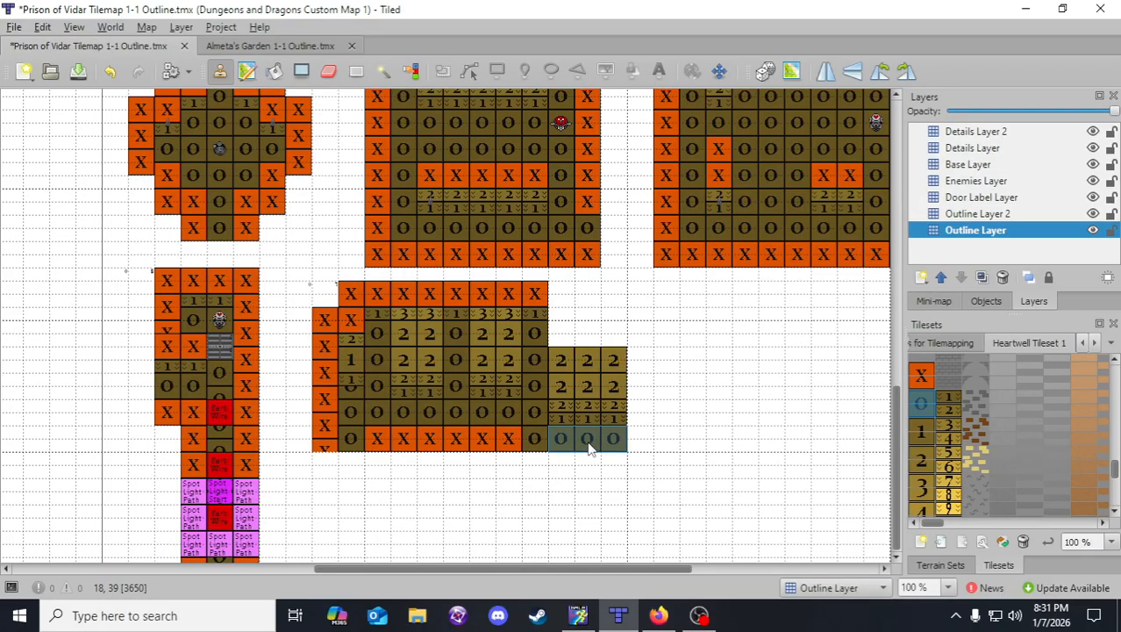
{"action": "right_click", "coordinate": [538, 302]}
{"action": "left_click", "coordinate": [561, 332]}
{"action": "left_click", "coordinate": [561, 306]}
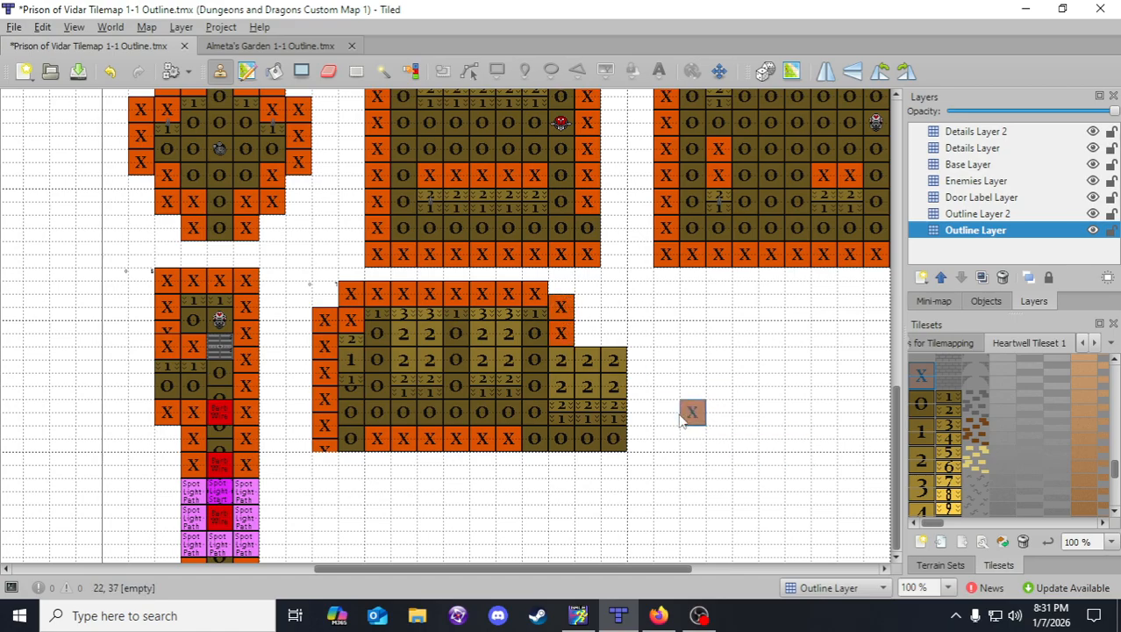
{"action": "left_click", "coordinate": [110, 71]}
{"action": "left_click", "coordinate": [109, 71]}
- Cap the three new right-hand columns with a stepped X wall and a row of three half-height 3 tiles beneath it
{"action": "left_click_drag", "start_coordinate": [561, 320], "coordinate": [614, 321]}
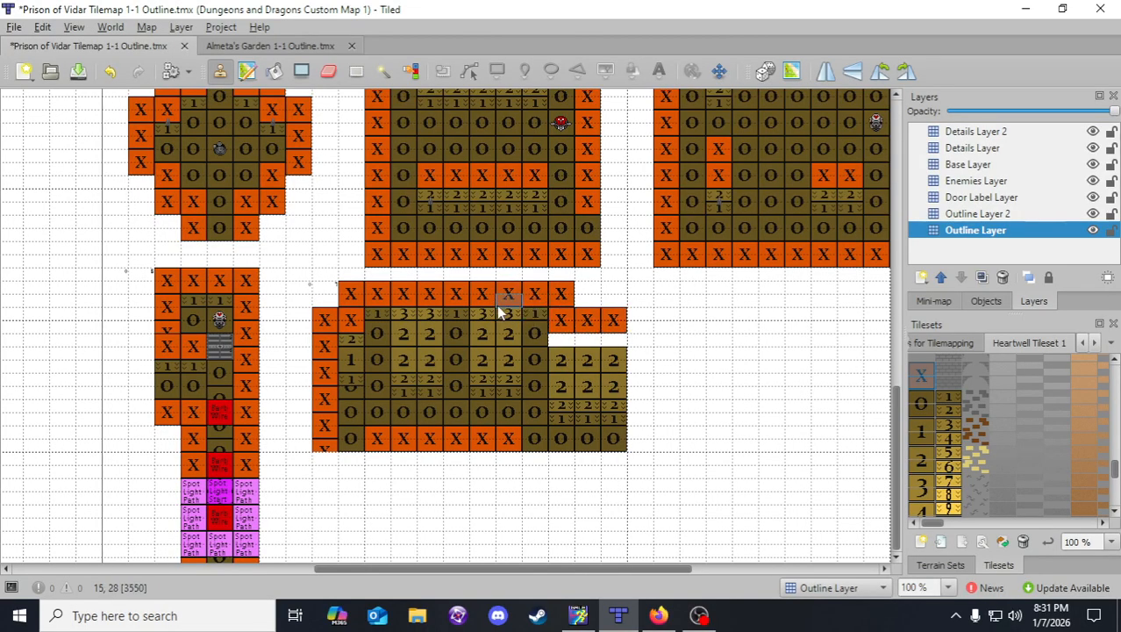
{"action": "right_click_drag", "start_coordinate": [483, 313], "coordinate": [509, 313]}
{"action": "left_click_drag", "start_coordinate": [586, 344], "coordinate": [614, 342]}
- Lay a row of seven X tiles below room 7's lower-right 0 tiles, extending past the right edge
{"action": "right_click_drag", "start_coordinate": [481, 437], "coordinate": [430, 436]}
{"action": "left_click", "coordinate": [534, 474]}
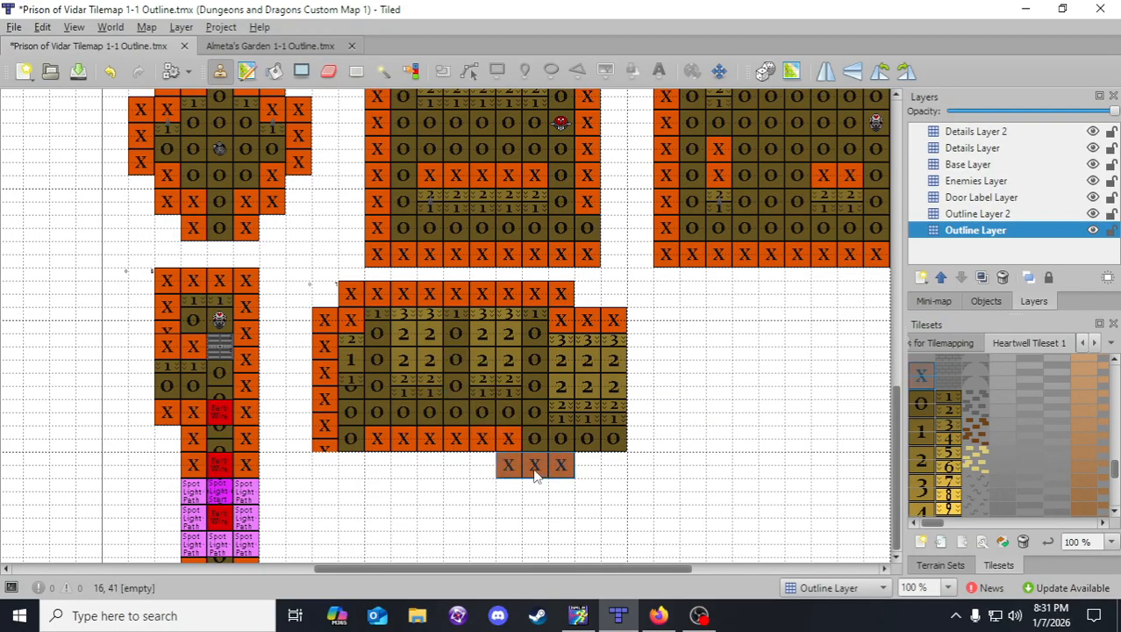
{"action": "left_click", "coordinate": [588, 473]}
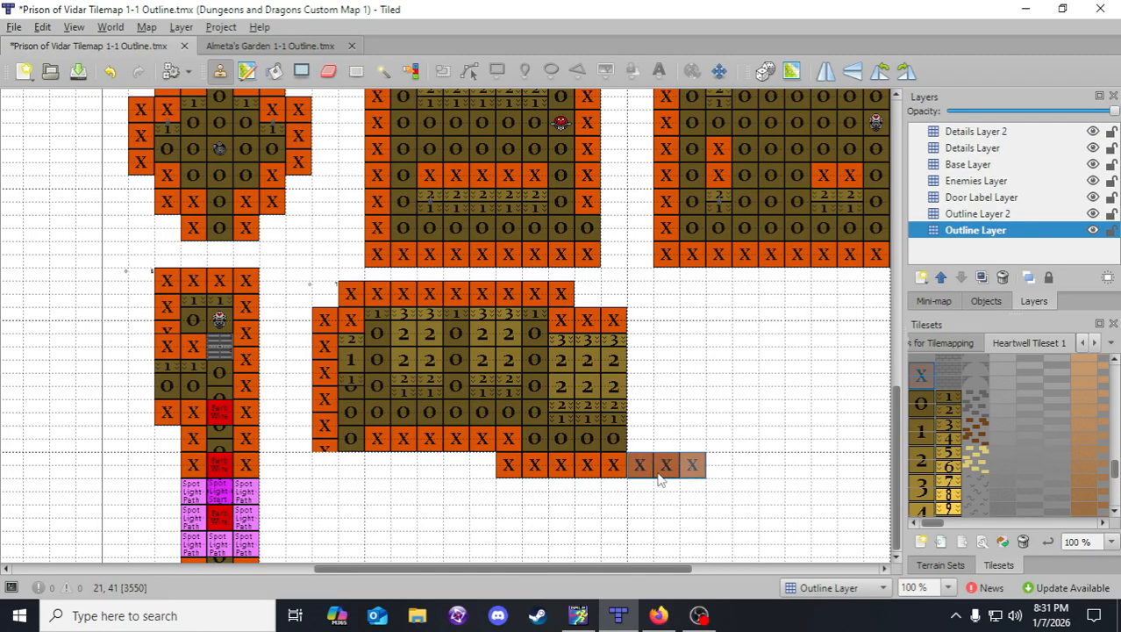
{"action": "left_click", "coordinate": [641, 474]}
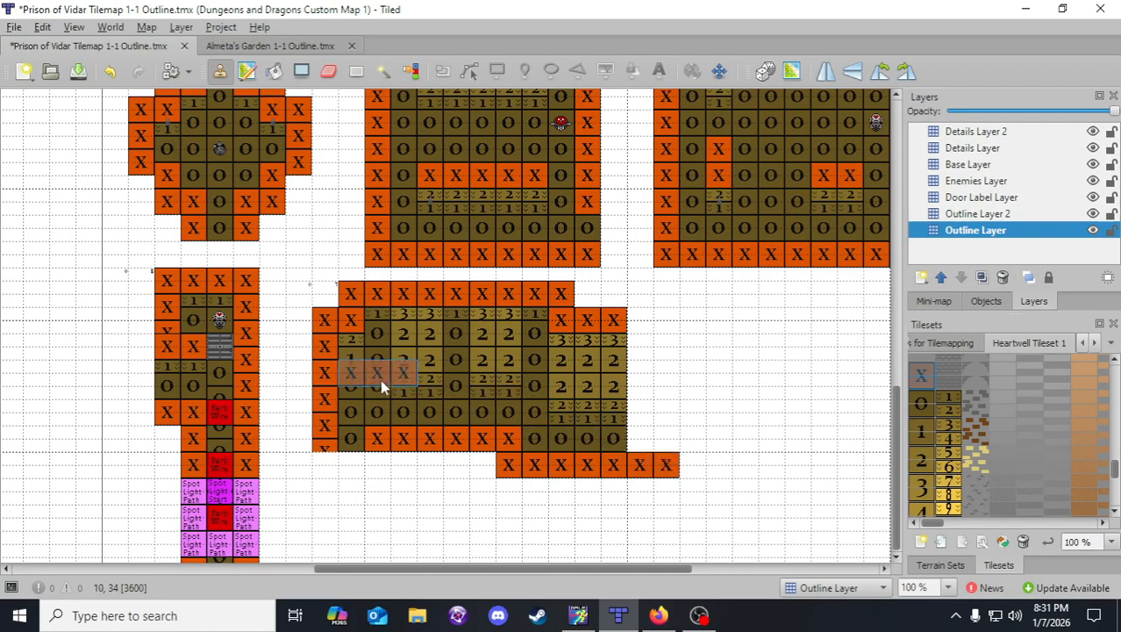
- Raise a vertical X wall from the far end of room 7's lower-right X row to form the room's right edge
{"action": "key", "text": "z"}
{"action": "left_click", "coordinate": [325, 373]}
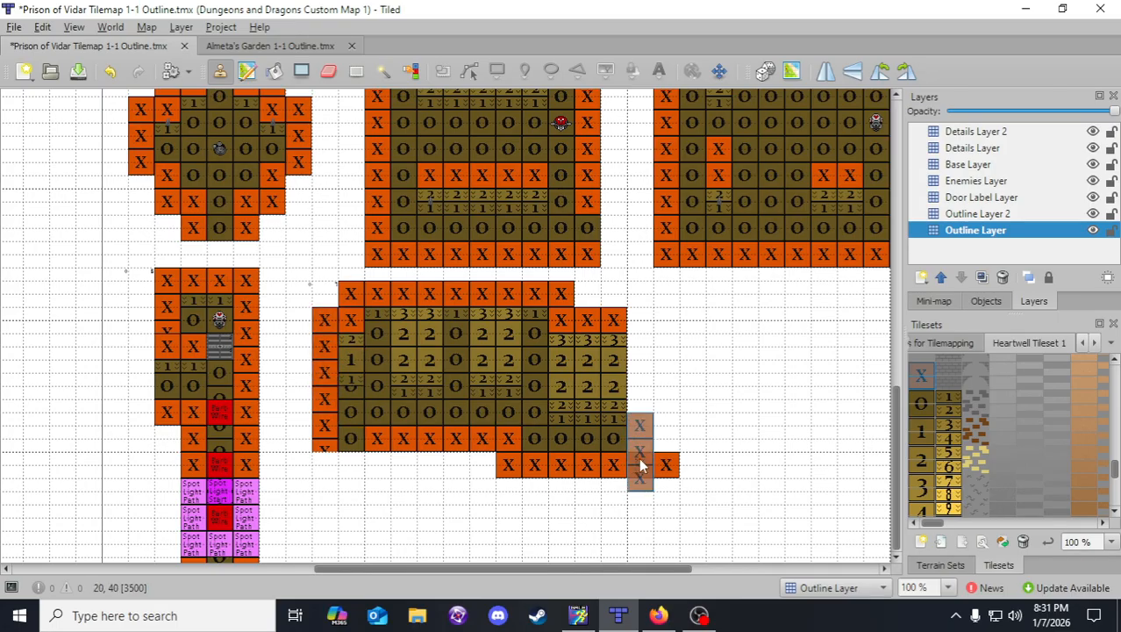
{"action": "left_click", "coordinate": [699, 447]}
{"action": "left_click", "coordinate": [700, 427]}
- Copy a half-height 3 over 2 pair twice, side by side, at the top of room 7's new right wall
{"action": "right_click_drag", "start_coordinate": [604, 343], "coordinate": [624, 368]}
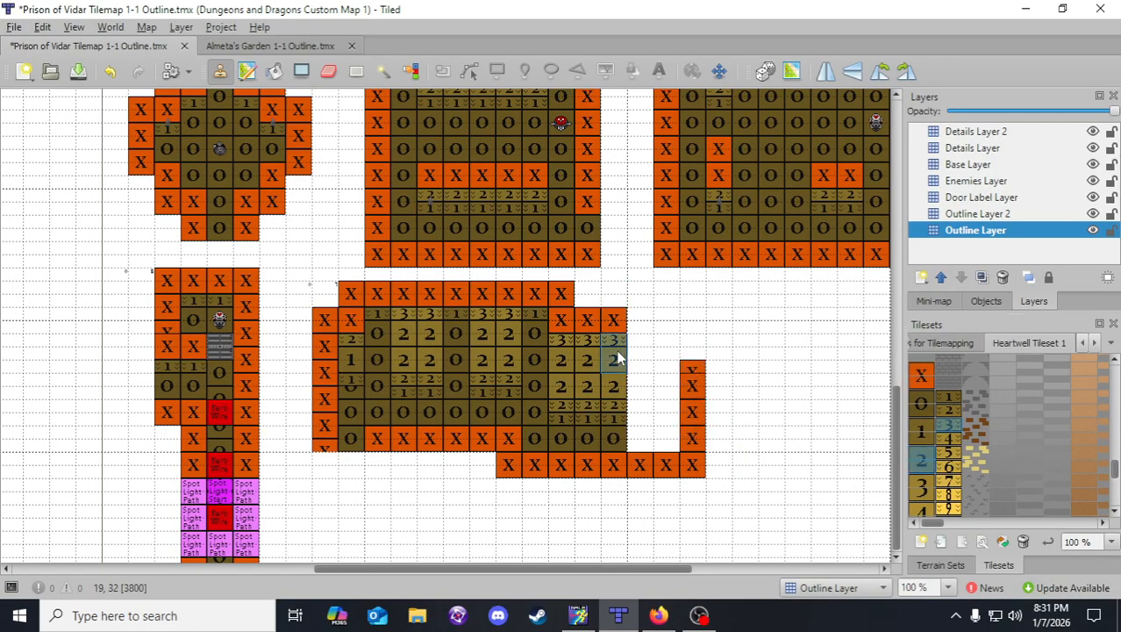
{"action": "left_click", "coordinate": [692, 367]}
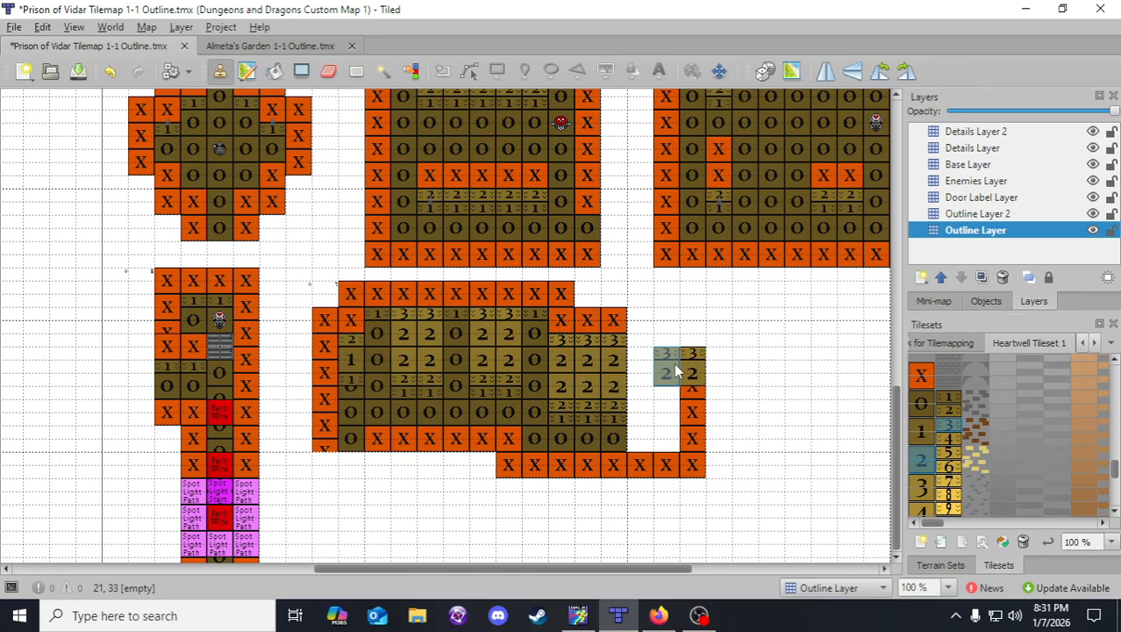
{"action": "left_click", "coordinate": [113, 73]}
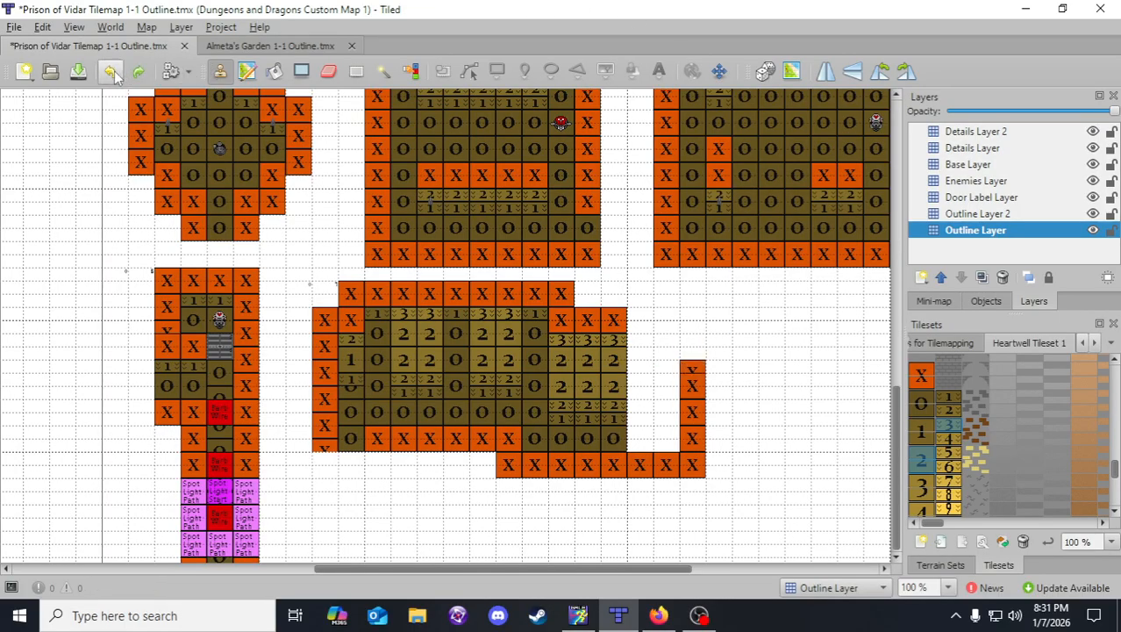
{"action": "left_click", "coordinate": [693, 362]}
{"action": "left_click", "coordinate": [673, 362]}
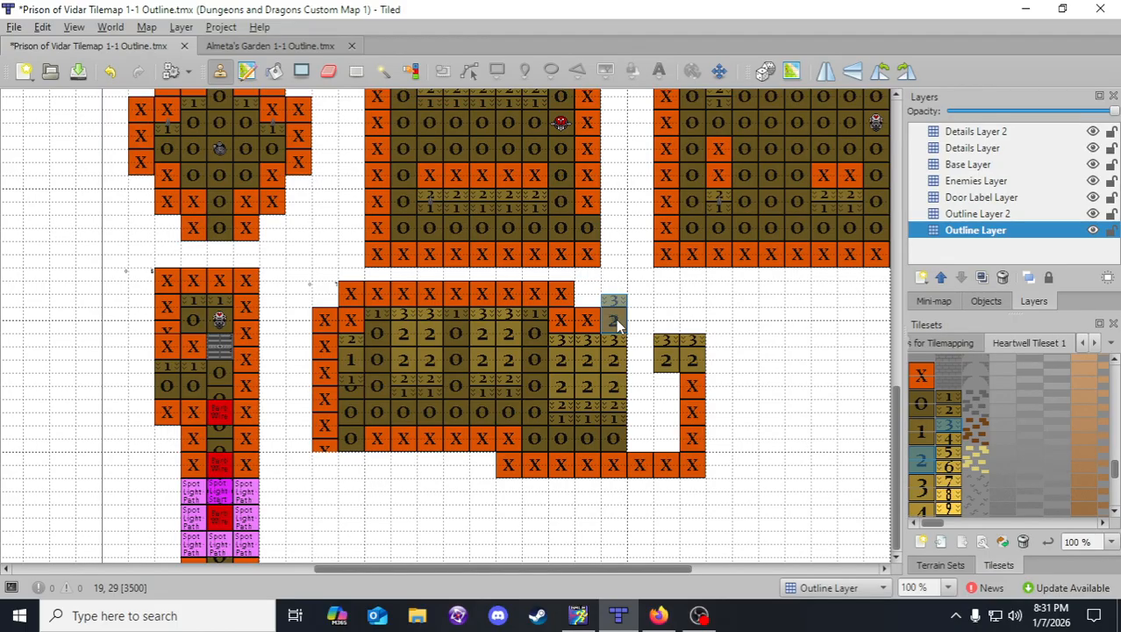
- Copy the half-height 1 and 0 column beside the last 2s, and extend the X wall above it to room 7's right edge
{"action": "right_click_drag", "start_coordinate": [536, 298], "coordinate": [538, 362]}
{"action": "left_click", "coordinate": [645, 356]}
{"action": "left_click_drag", "start_coordinate": [642, 322], "coordinate": [688, 325]}
- Fill room 7's remaining lower-right gap with half-height 2 and 1 tiles and 0 tiles, and save the map
{"action": "right_click", "coordinate": [568, 411]}
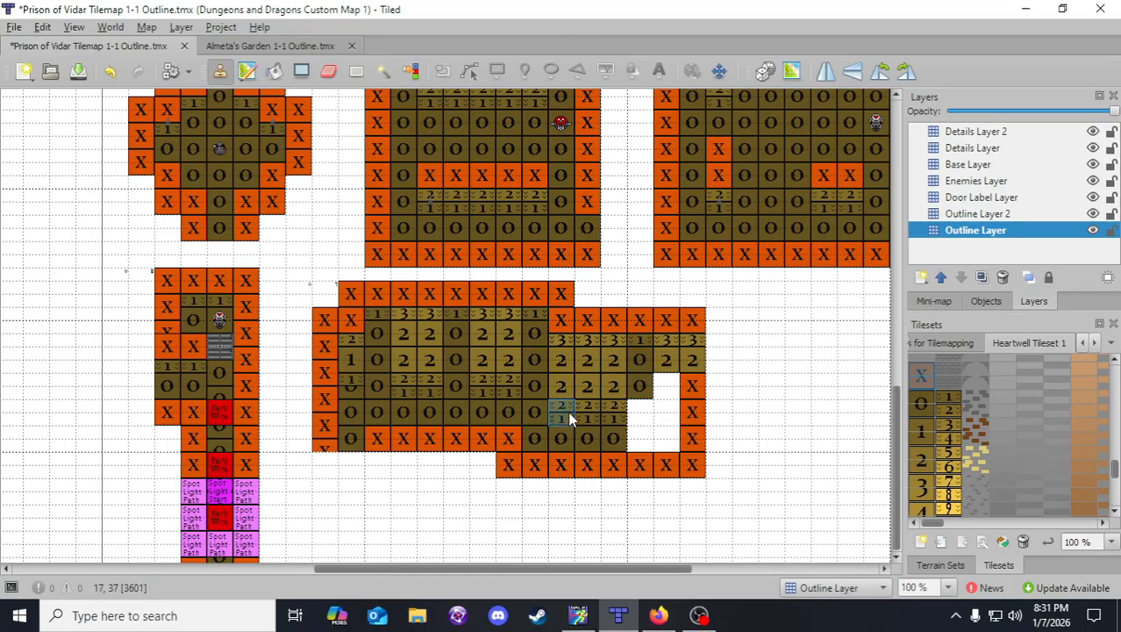
{"action": "left_click", "coordinate": [658, 384]}
{"action": "right_click", "coordinate": [613, 436]}
{"action": "mouse_move", "coordinate": [646, 419]}
{"action": "left_mouse_down"}
{"action": "mouse_move", "coordinate": [666, 441]}
{"action": "mouse_move", "coordinate": [645, 441]}
{"action": "left_mouse_up"}
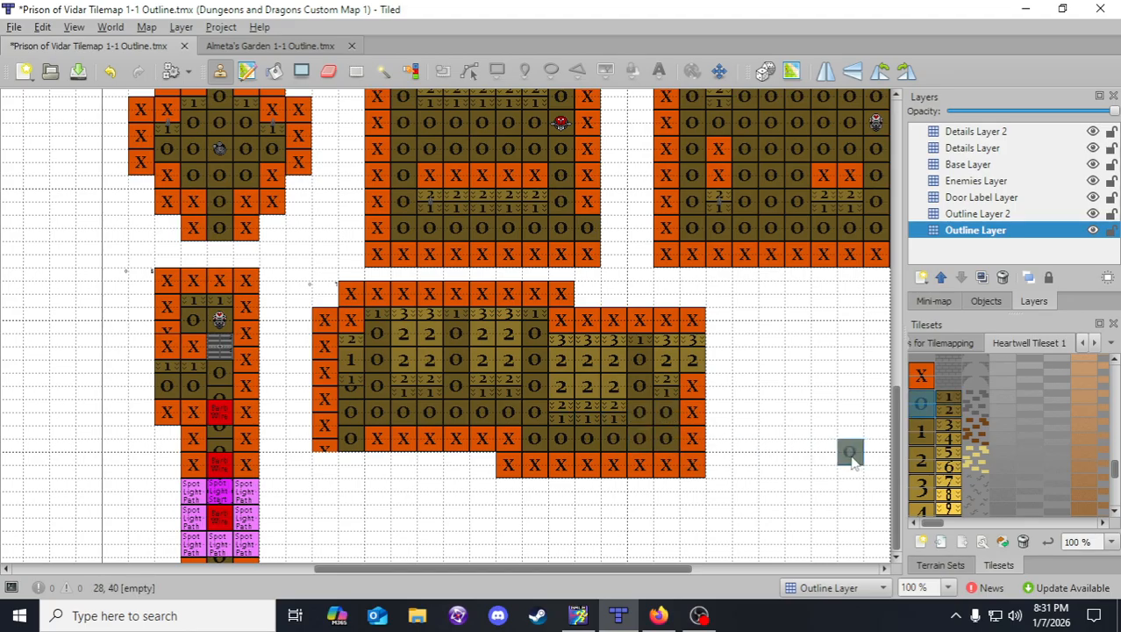
{"action": "left_click", "coordinate": [78, 72]}
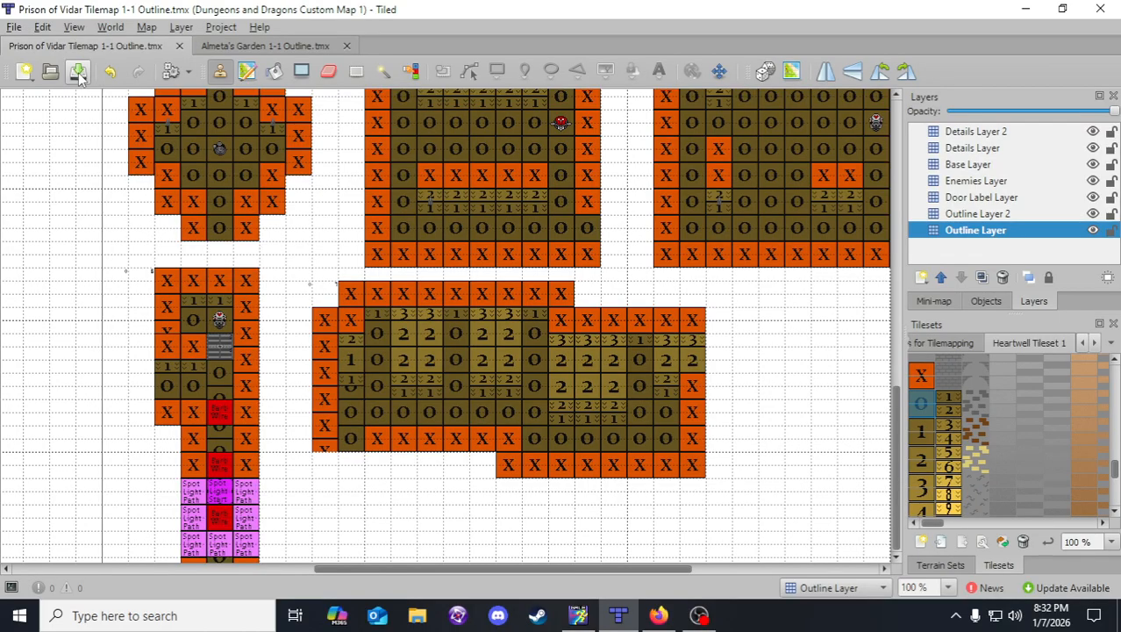
- On Outline Layer 2, lay two four-tile Barb Wire columns over the 0 columns flanking room 7's first block of 2s
{"action": "key", "text": "ctrl+Page_Up"}
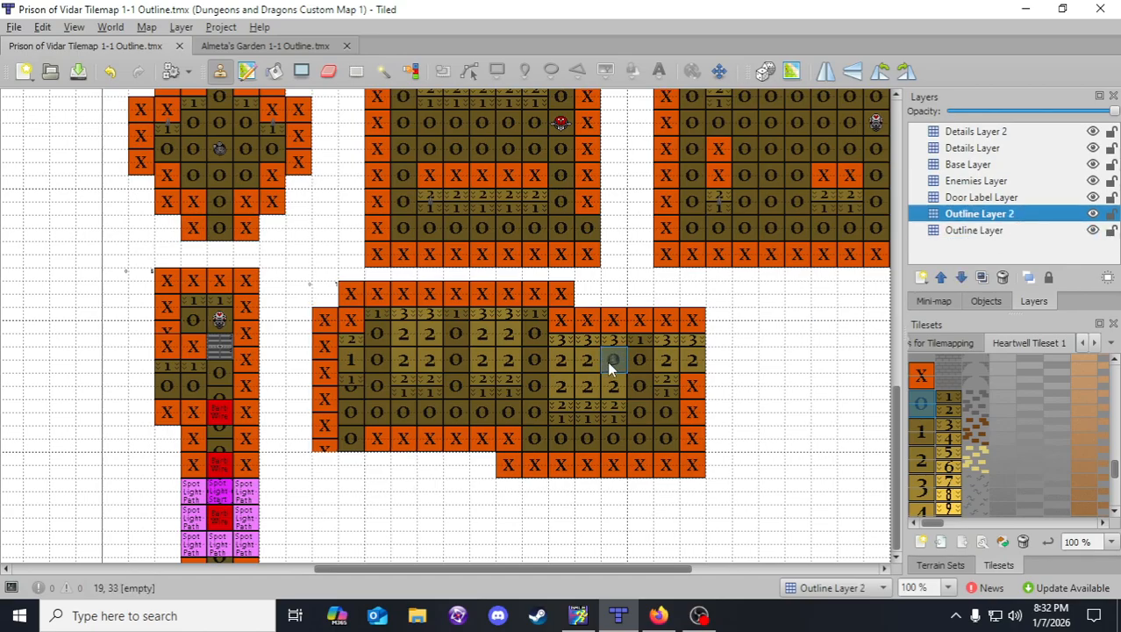
{"action": "scroll", "coordinate": [579, 394], "scroll_direction": "up", "scroll_amount": 3}
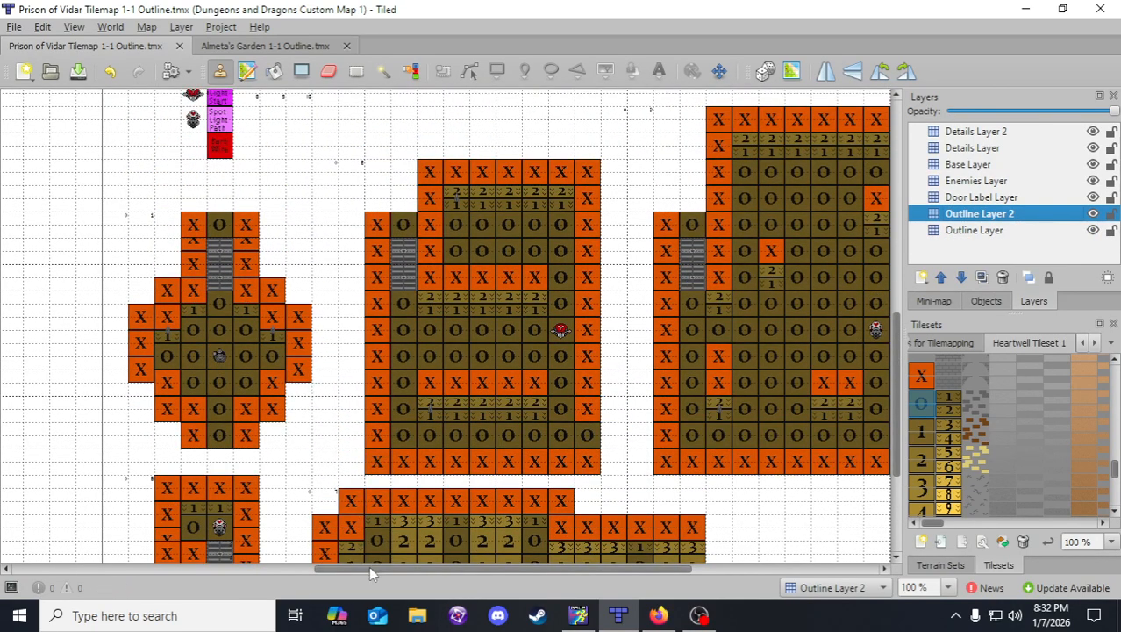
{"action": "scroll", "coordinate": [394, 556], "scroll_direction": "down", "scroll_amount": 2}
{"action": "right_click", "coordinate": [221, 478]}
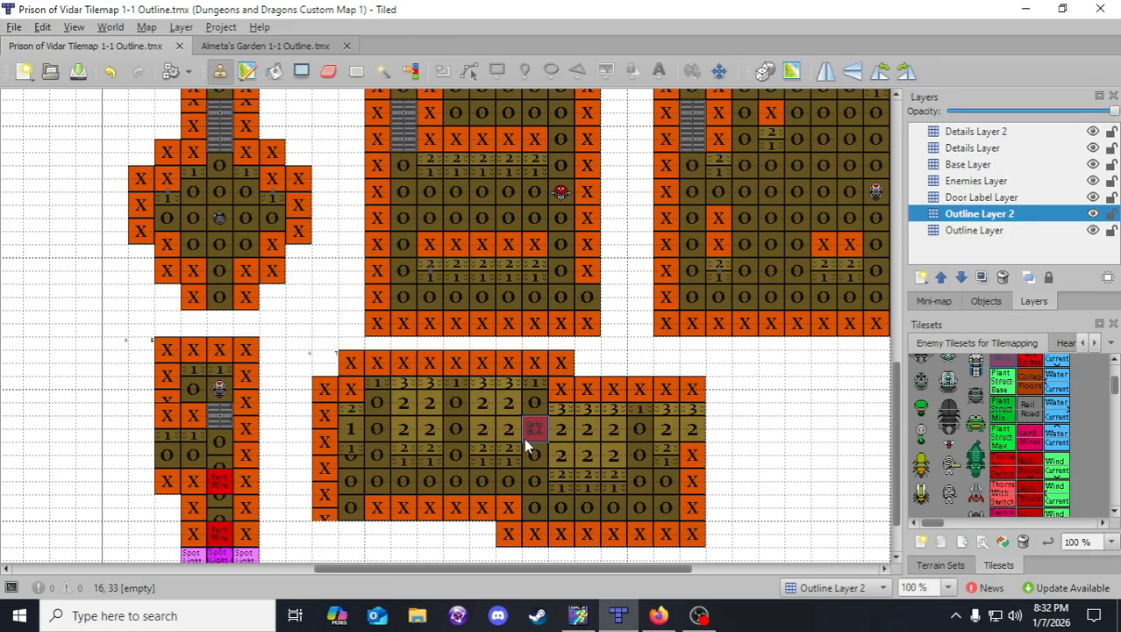
{"action": "left_click", "coordinate": [383, 420]}
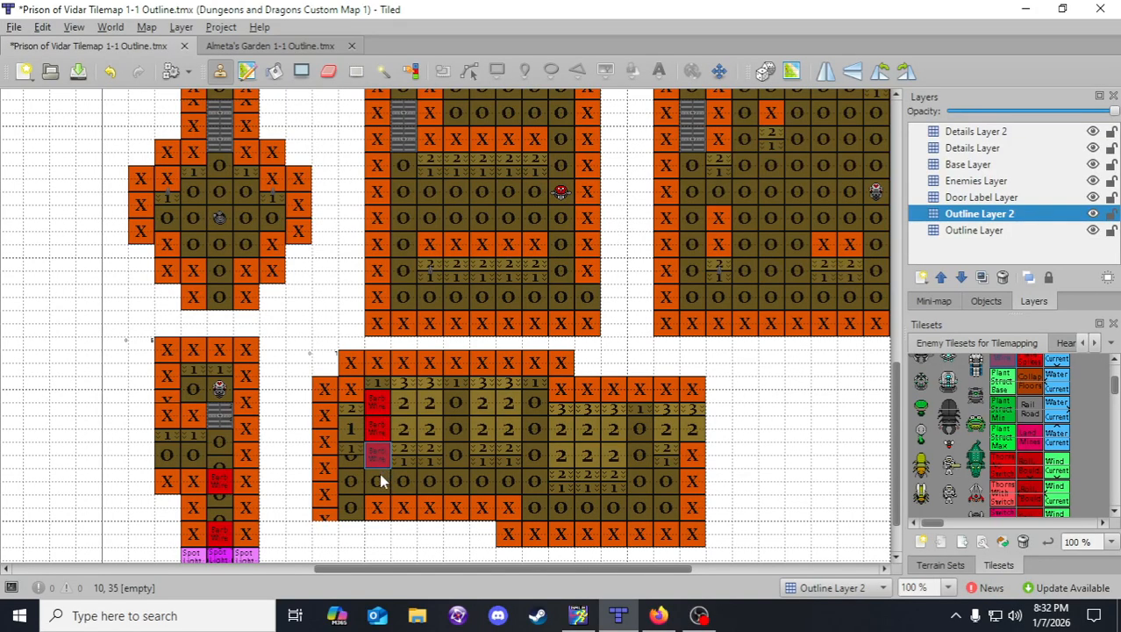
{"action": "left_click", "coordinate": [379, 470]}
{"action": "left_click", "coordinate": [455, 481]}
{"action": "left_click", "coordinate": [454, 455]}
{"action": "left_click", "coordinate": [454, 424]}
{"action": "left_click", "coordinate": [454, 404]}
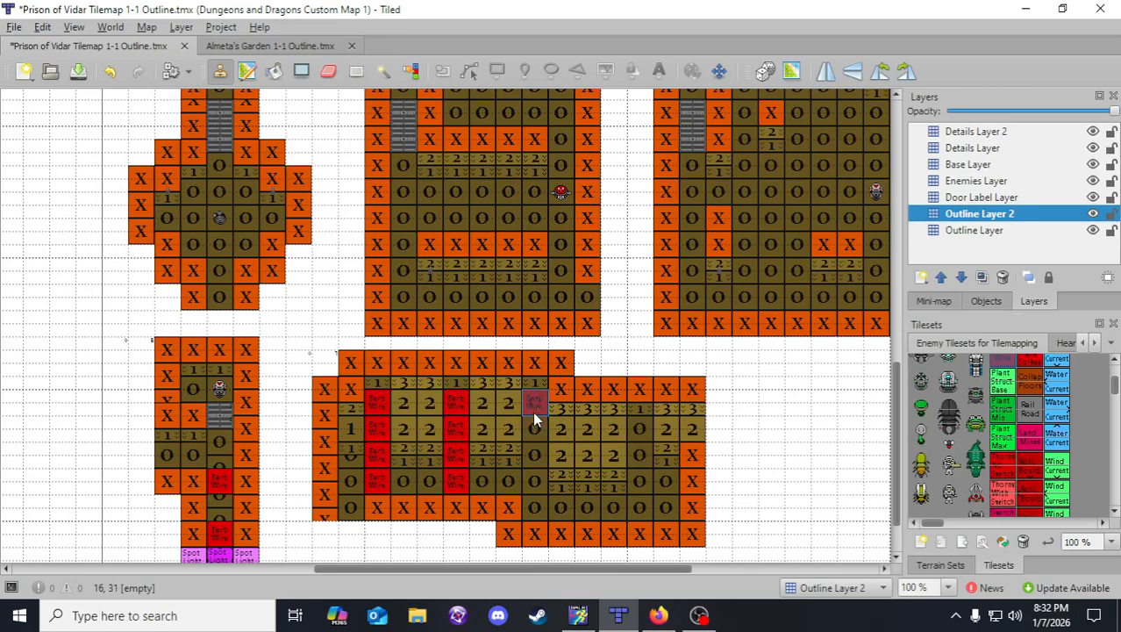
- Add Barb Wire down room 7's third and fourth 0 columns plus one tile between them in the bottom row, and save
{"action": "left_click", "coordinate": [538, 483]}
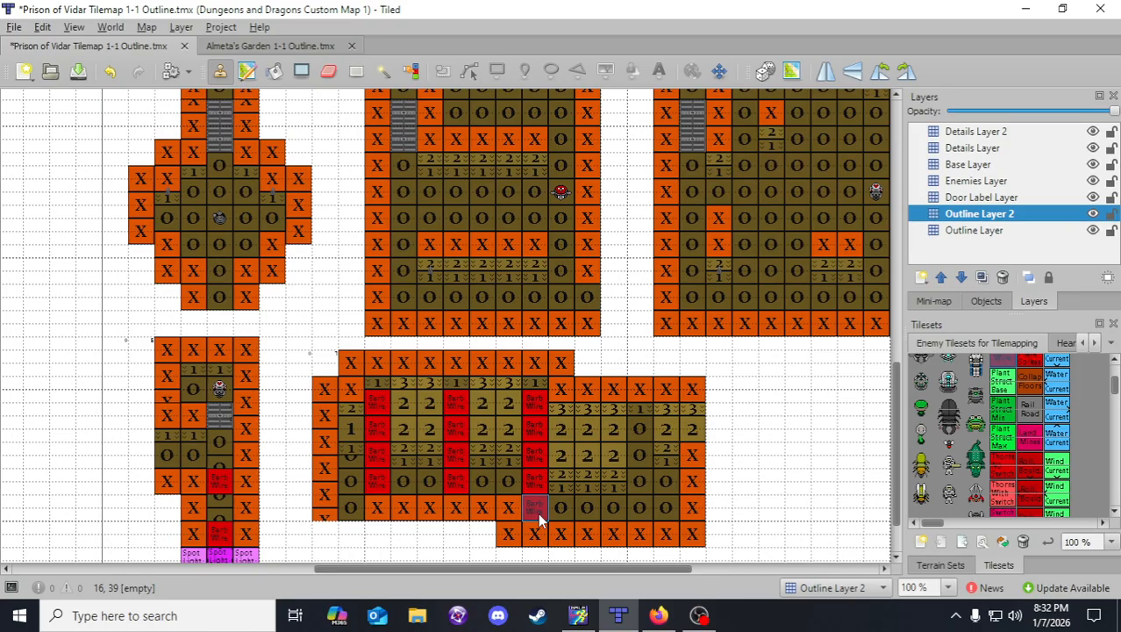
{"action": "left_click", "coordinate": [537, 513]}
{"action": "left_click", "coordinate": [591, 515]}
{"action": "left_click_drag", "start_coordinate": [642, 514], "coordinate": [644, 403]}
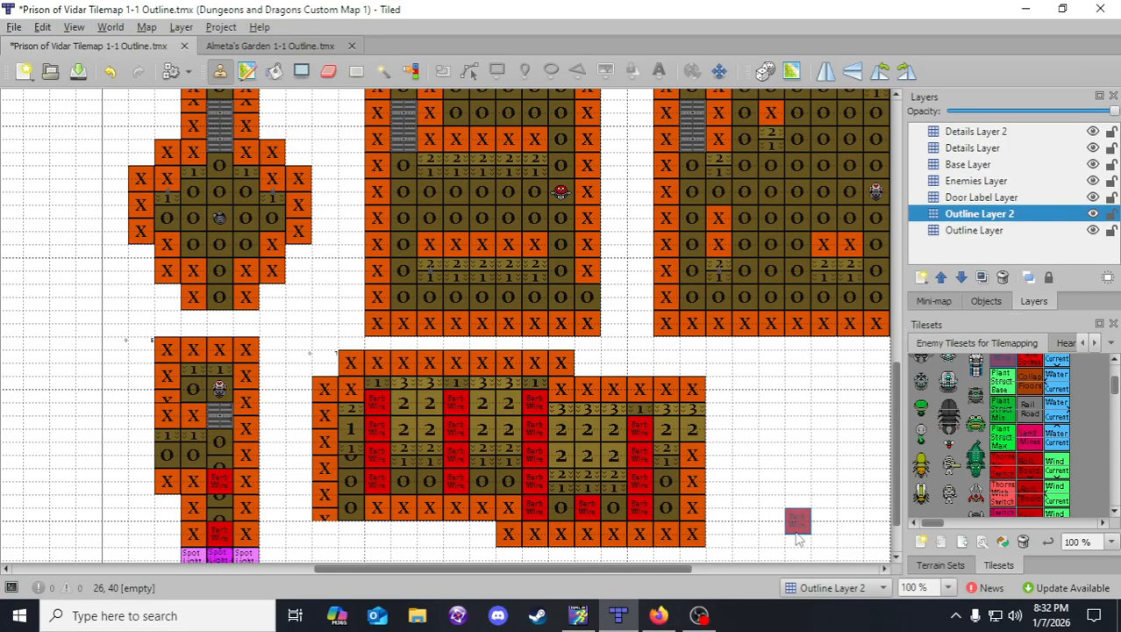
{"action": "right_click_drag", "start_coordinate": [759, 532], "coordinate": [735, 532]}
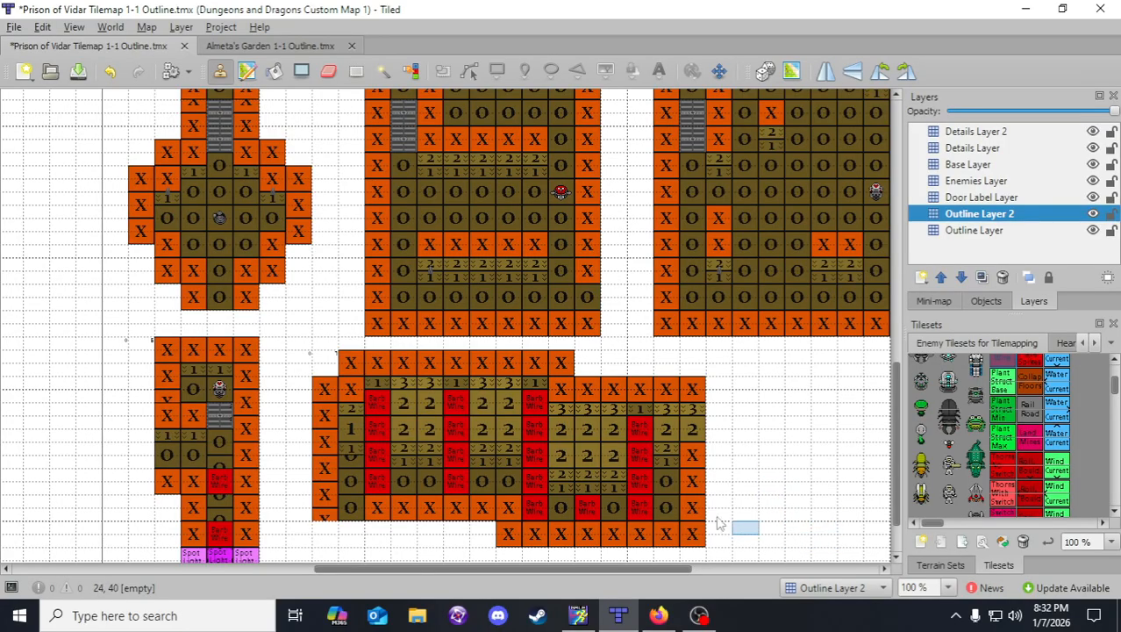
{"action": "left_click", "coordinate": [78, 71]}
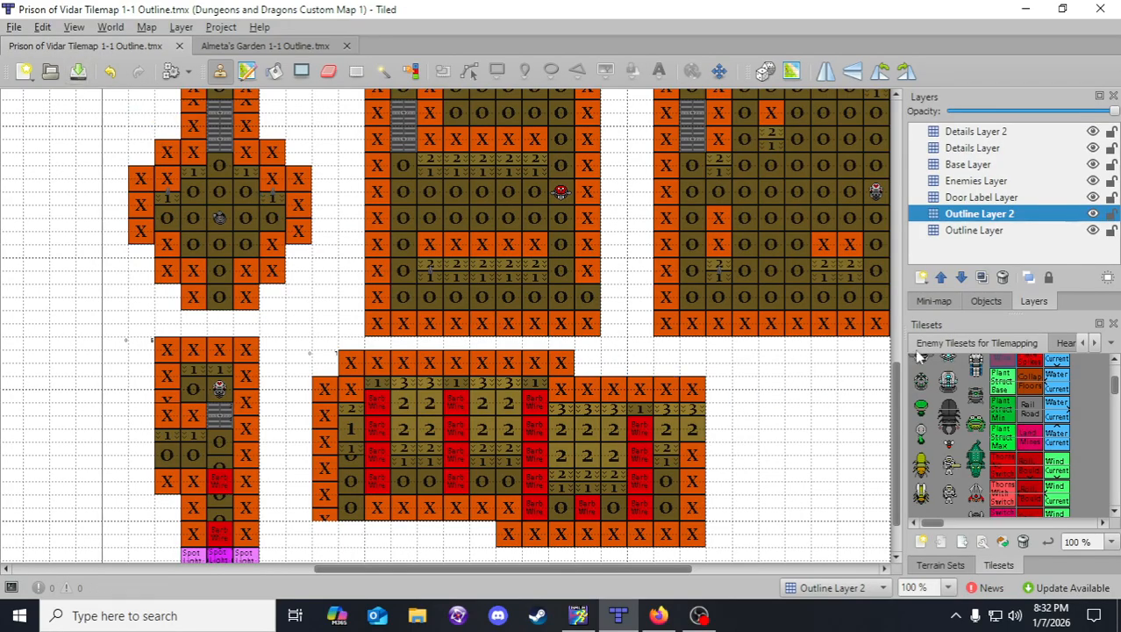
- On Enemies Layer, copy room 1's grey enemy onto one 2 tile in each of room 7's three raised blocks, and save
{"action": "left_click", "coordinate": [1067, 343]}
{"action": "scroll", "coordinate": [276, 373], "scroll_direction": "up", "scroll_amount": 2}
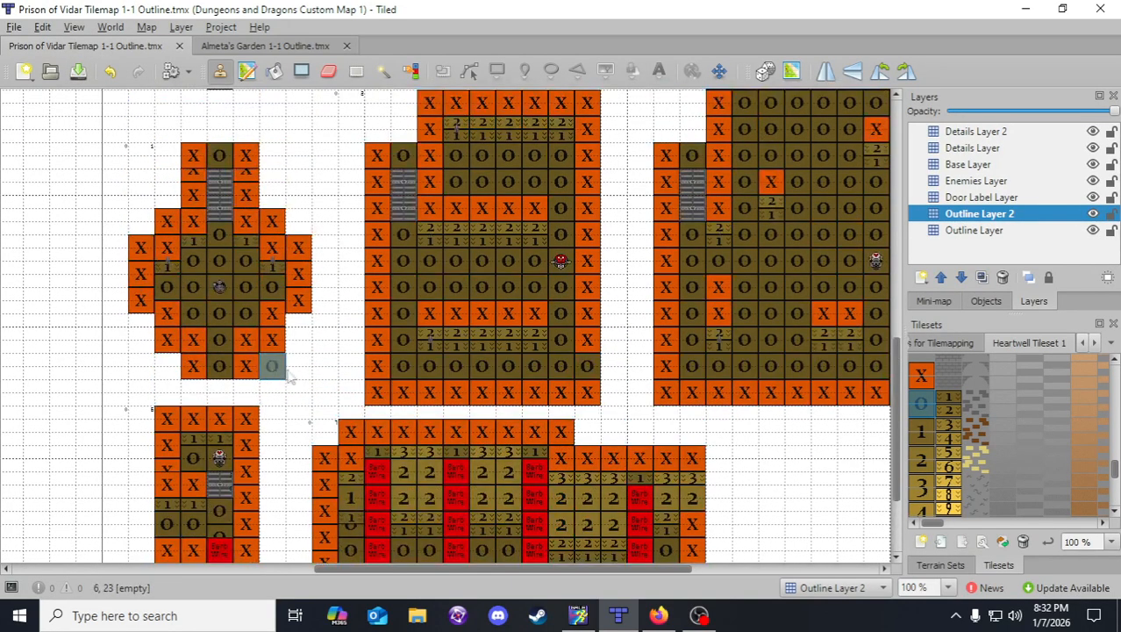
{"action": "left_click", "coordinate": [981, 182]}
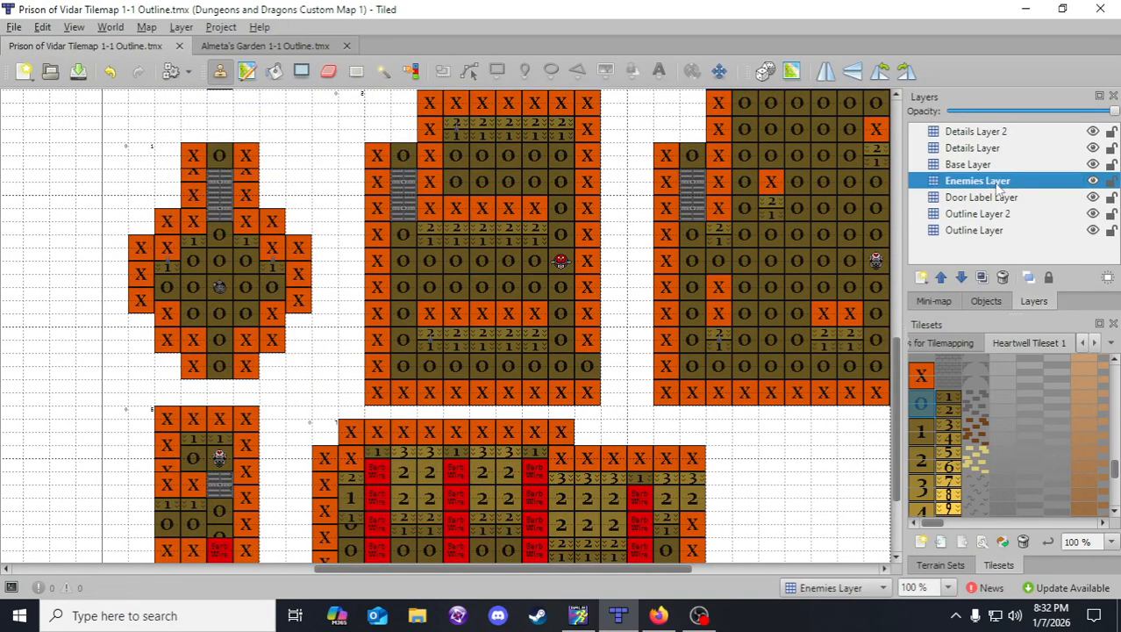
{"action": "right_click", "coordinate": [222, 290]}
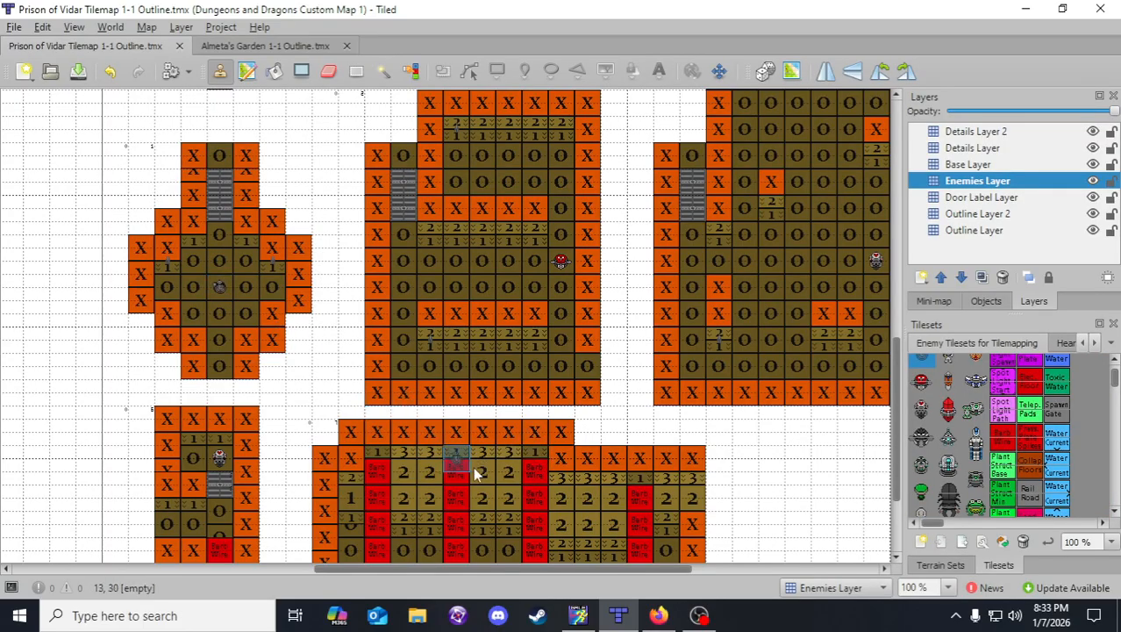
{"action": "scroll", "coordinate": [446, 458], "scroll_direction": "down", "scroll_amount": 2}
{"action": "left_click", "coordinate": [430, 446]}
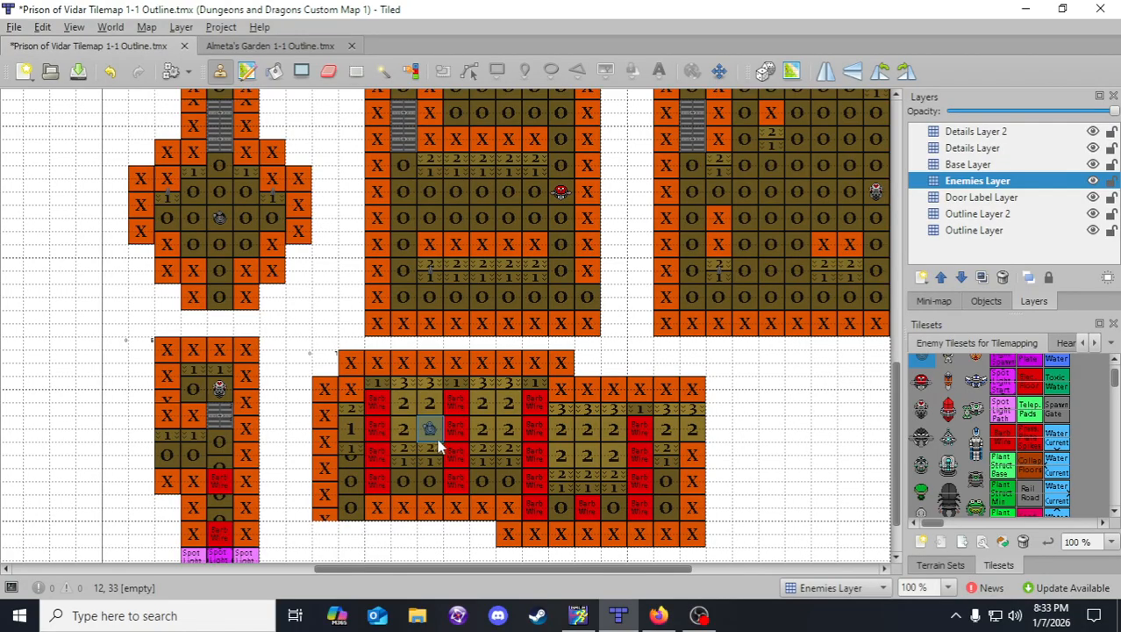
{"action": "left_click", "coordinate": [511, 409]}
{"action": "left_click", "coordinate": [590, 432]}
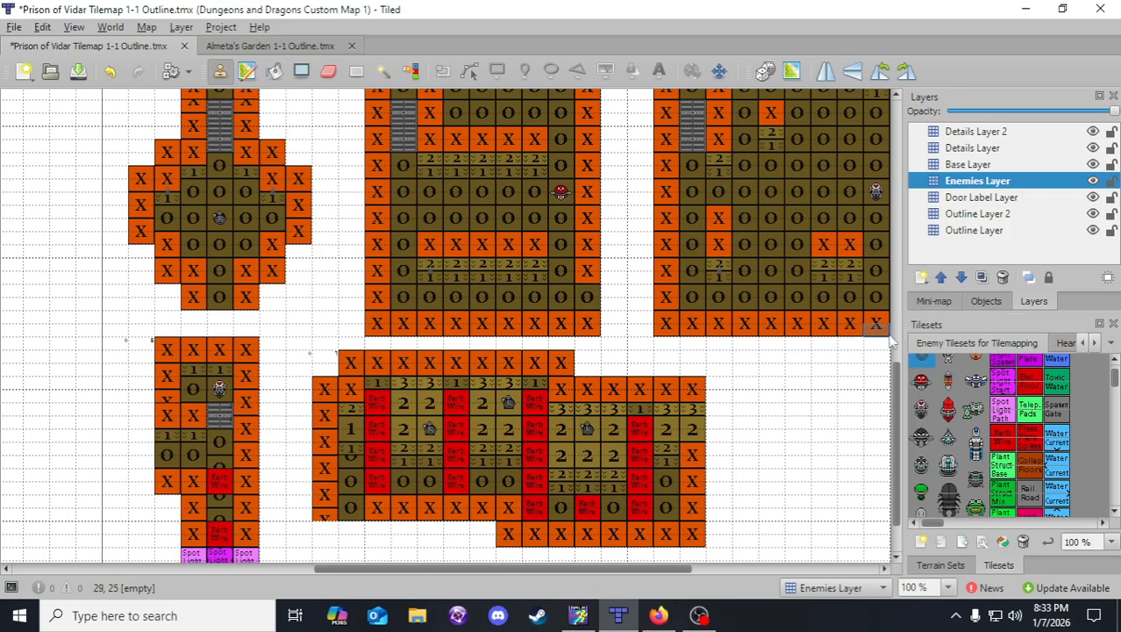
{"action": "left_click", "coordinate": [1059, 343]}
{"action": "left_click", "coordinate": [78, 70]}
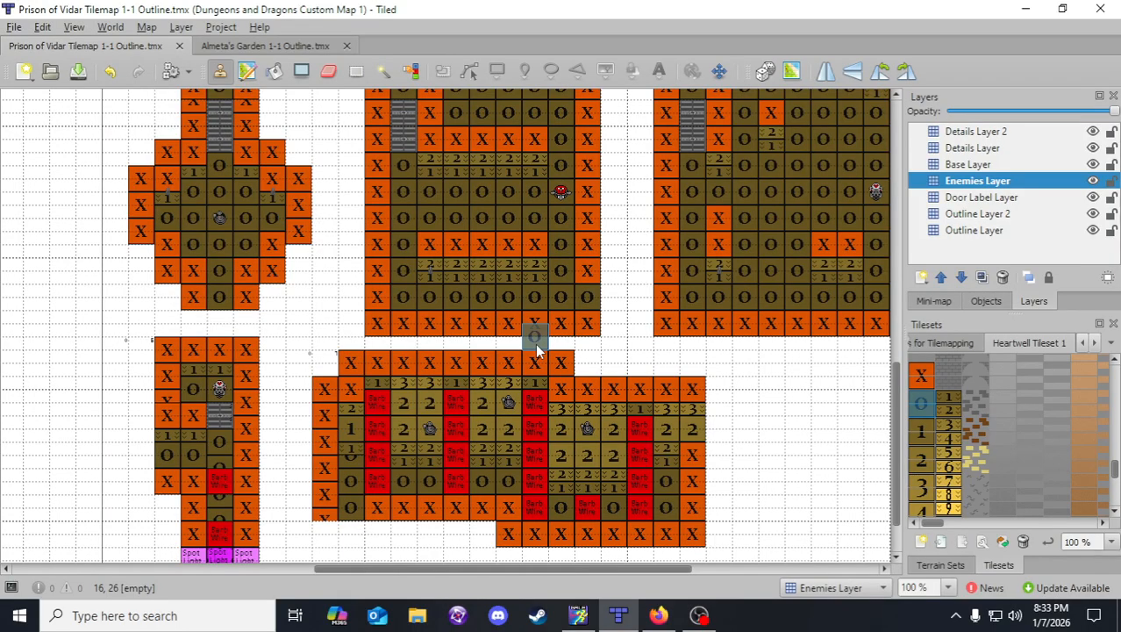
{"action": "scroll", "coordinate": [535, 343], "scroll_direction": "down", "scroll_amount": 1}
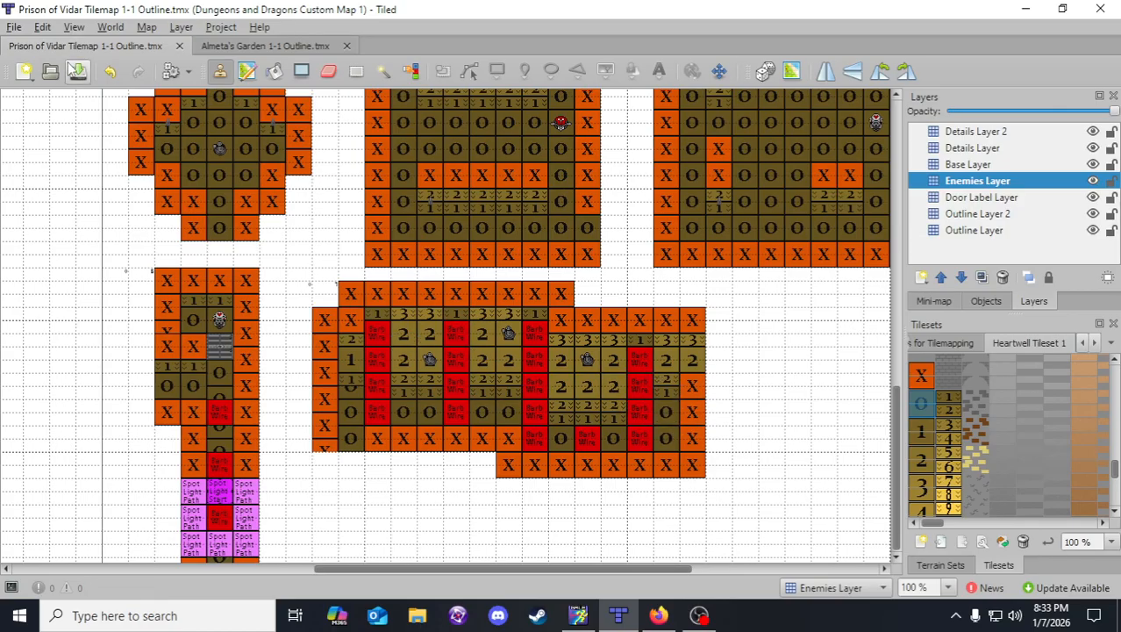
{"action": "left_click_drag", "start_coordinate": [658, 569], "coordinate": [733, 575]}
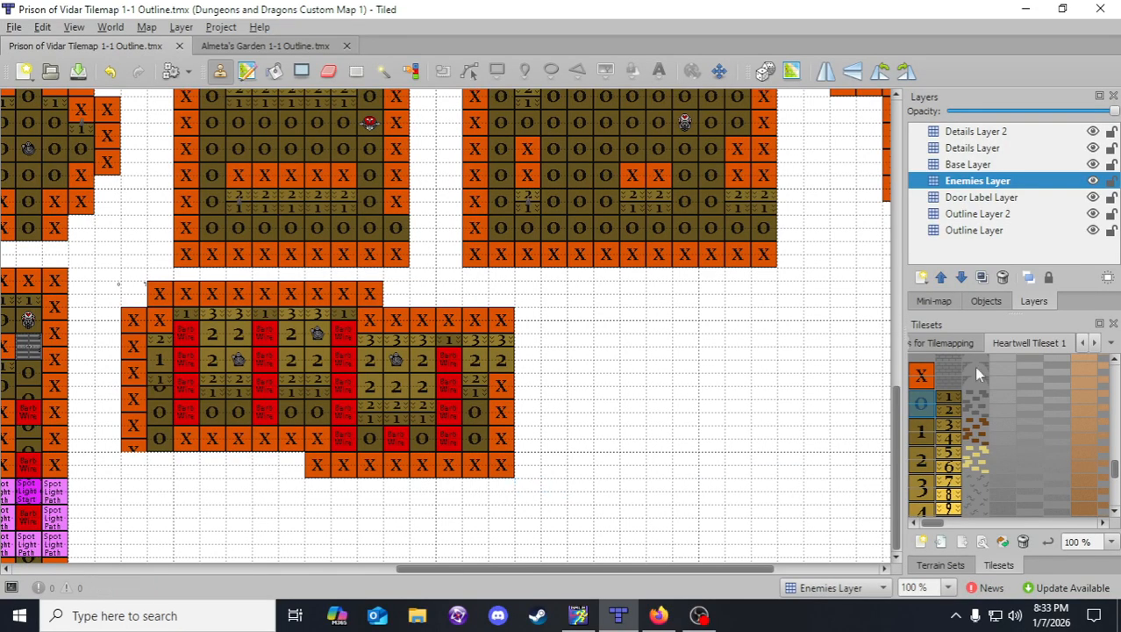
{"action": "left_click", "coordinate": [996, 233]}
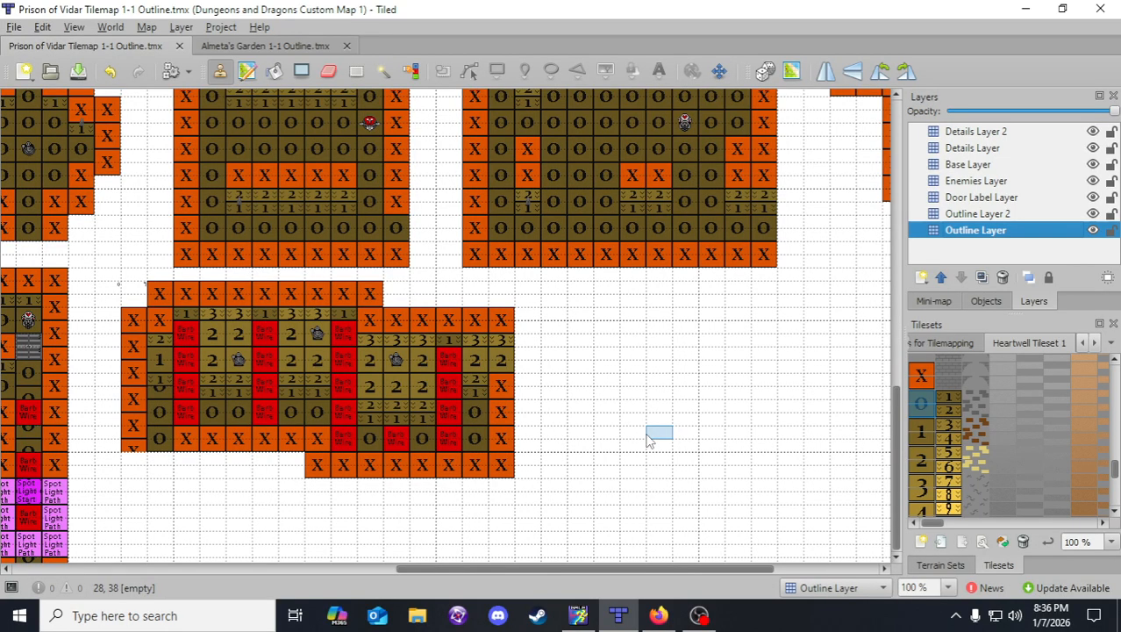
{"action": "scroll", "coordinate": [649, 439], "scroll_direction": "up", "scroll_amount": 2}
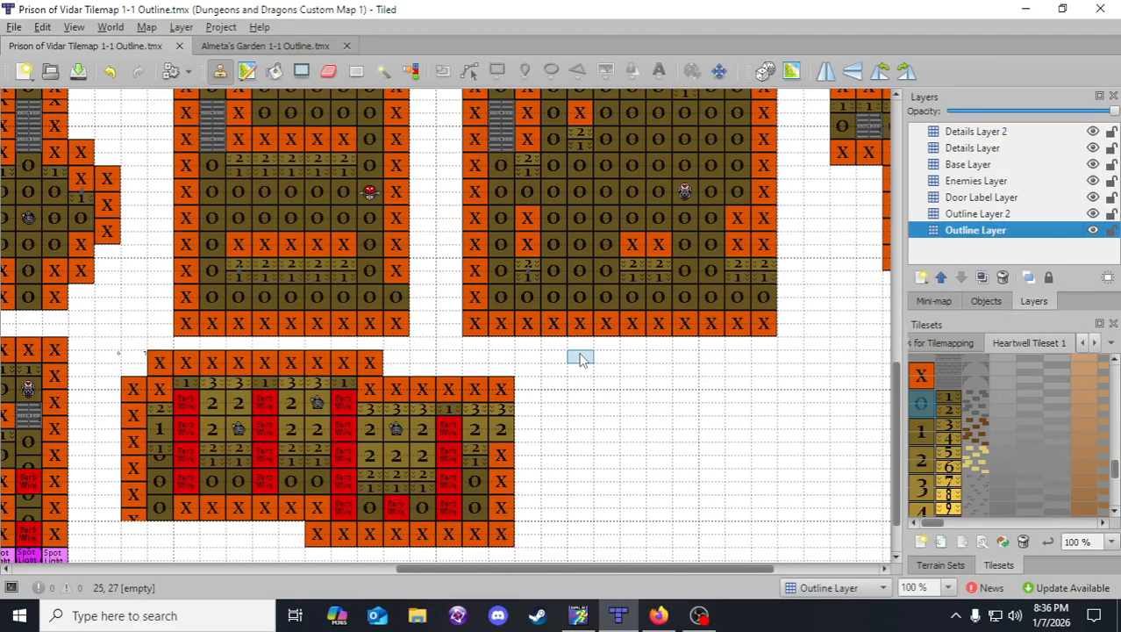
{"action": "scroll", "coordinate": [562, 457], "scroll_direction": "down", "scroll_amount": 2}
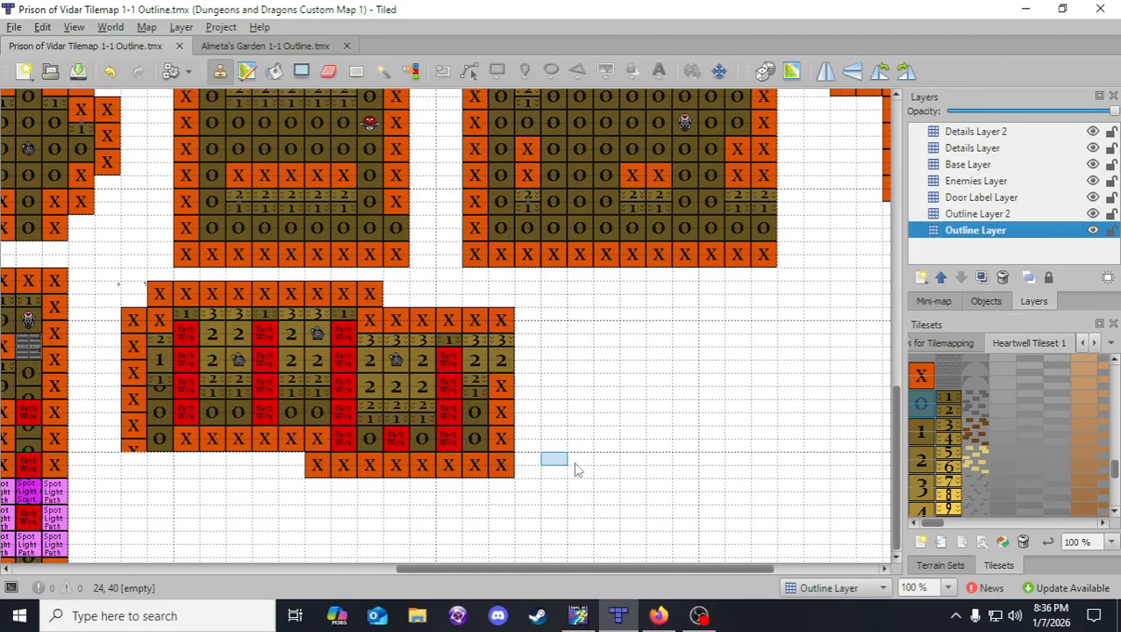
- On Outline Layer 2, label the empty area beside room 7 with the number 8 and room 7's preceding marker, and reselect Outline Layer
{"action": "left_click_drag", "start_coordinate": [521, 568], "coordinate": [405, 566]}
{"action": "scroll", "coordinate": [420, 447], "scroll_direction": "up", "scroll_amount": 7}
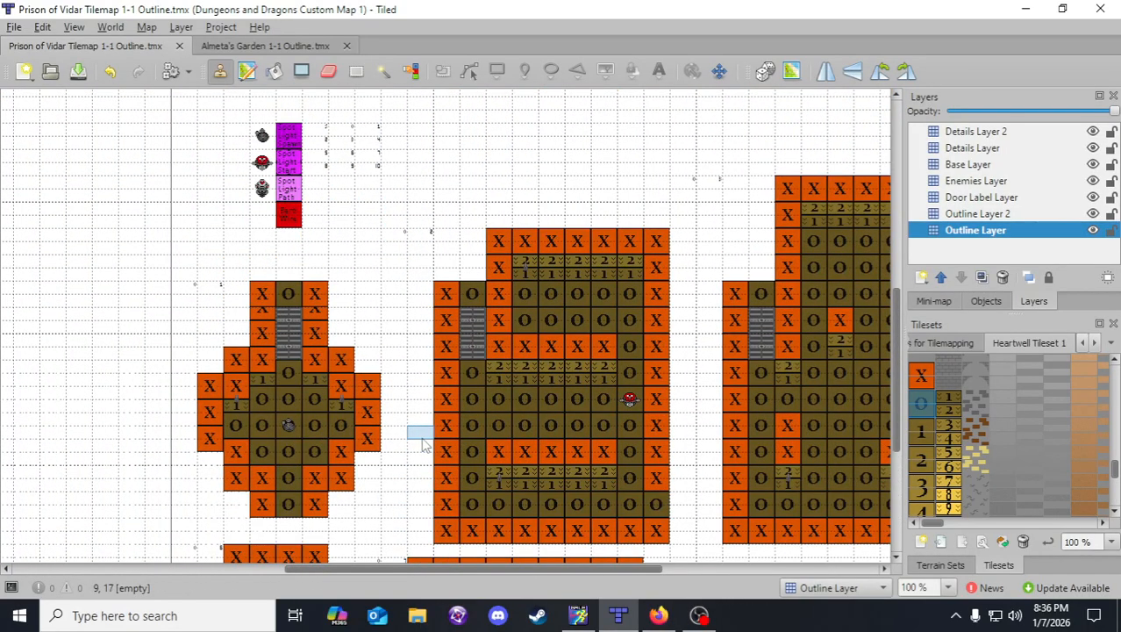
{"action": "left_click", "coordinate": [996, 216]}
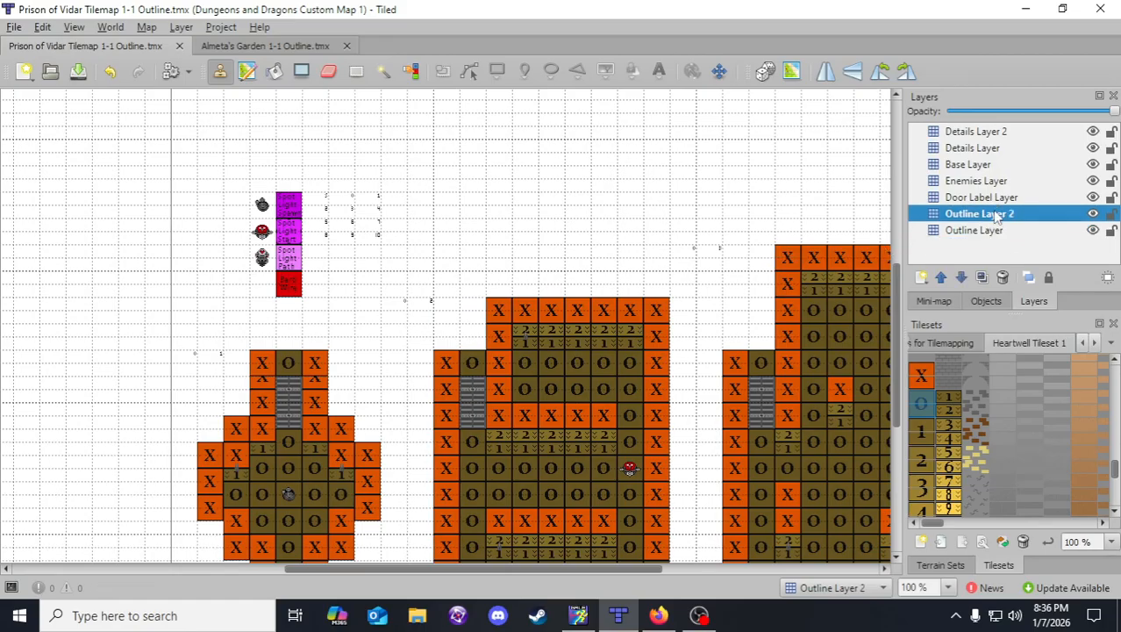
{"action": "right_click", "coordinate": [314, 249]}
{"action": "scroll", "coordinate": [781, 369], "scroll_direction": "down", "scroll_amount": 7}
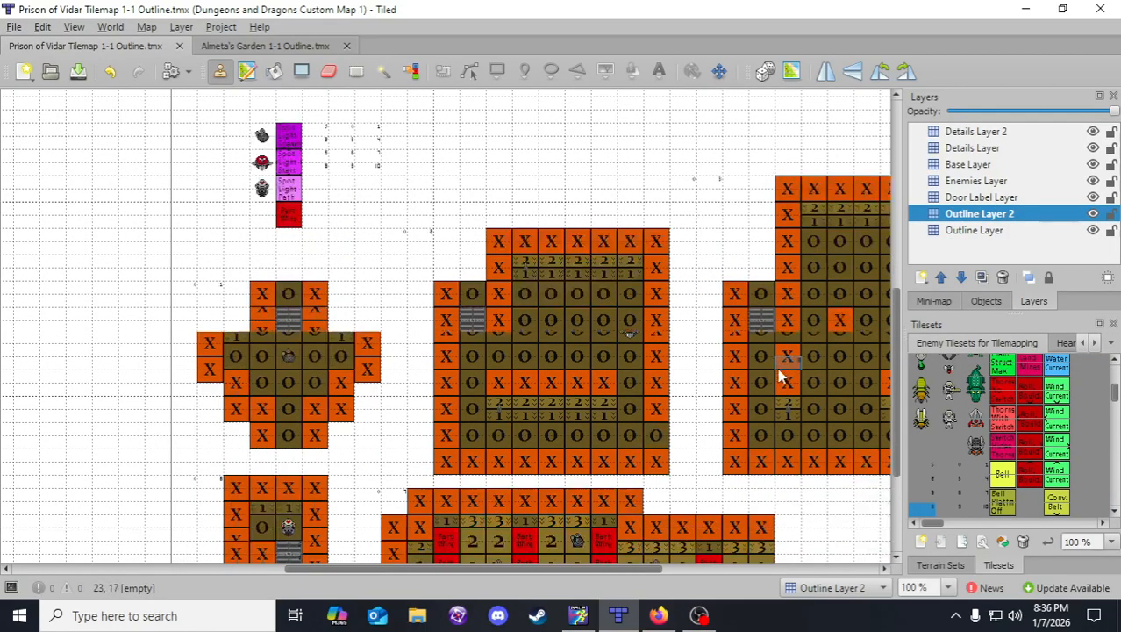
{"action": "scroll", "coordinate": [624, 568], "scroll_direction": "right", "scroll_amount": 2}
{"action": "scroll", "coordinate": [621, 579], "scroll_direction": "right", "scroll_amount": 5}
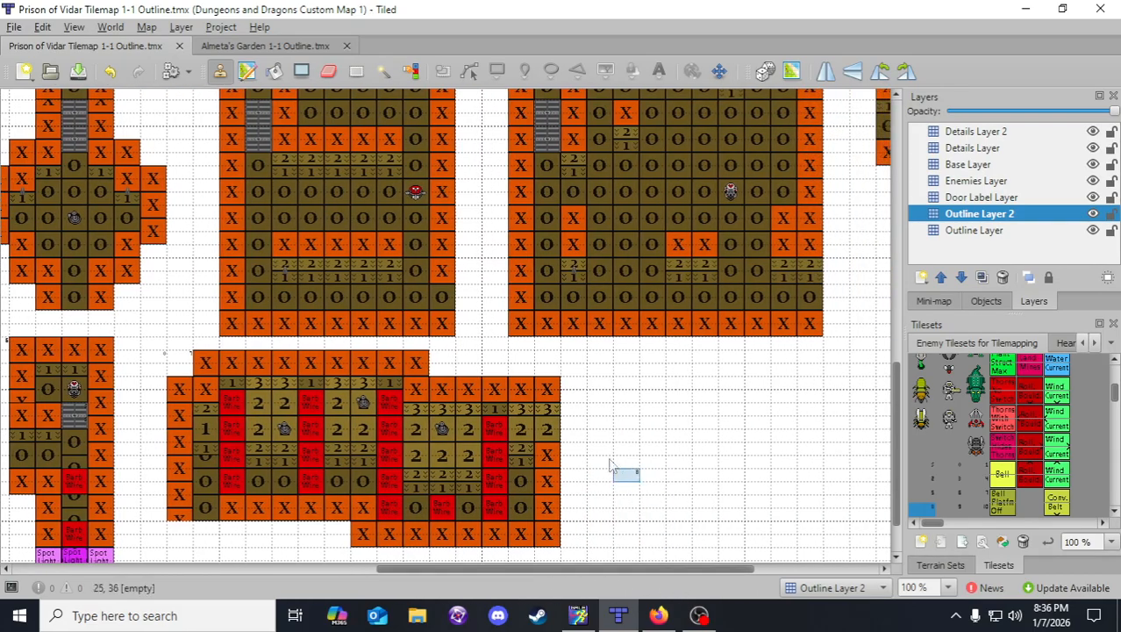
{"action": "left_click", "coordinate": [625, 361]}
{"action": "right_click", "coordinate": [164, 360]}
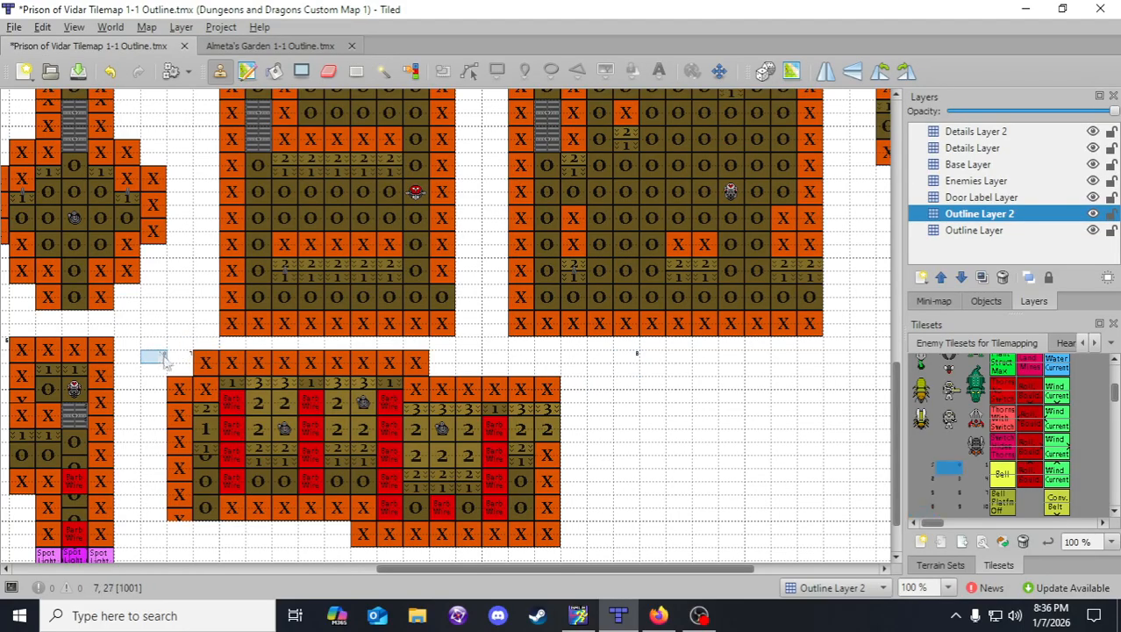
{"action": "left_click", "coordinate": [600, 361]}
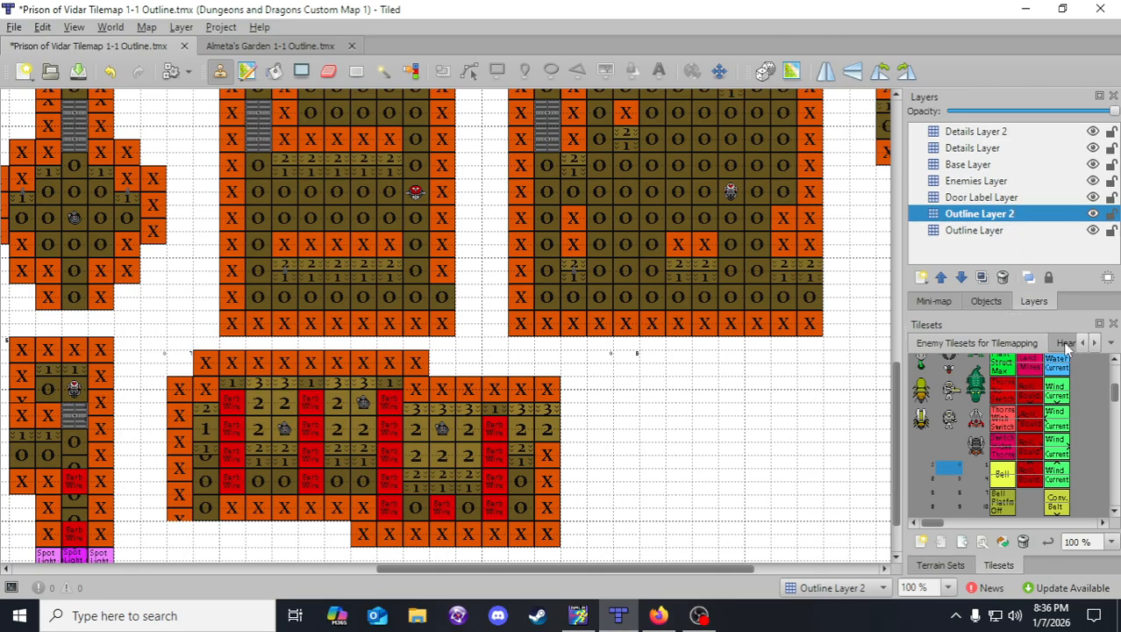
{"action": "left_click", "coordinate": [1067, 343]}
{"action": "left_click", "coordinate": [992, 230]}
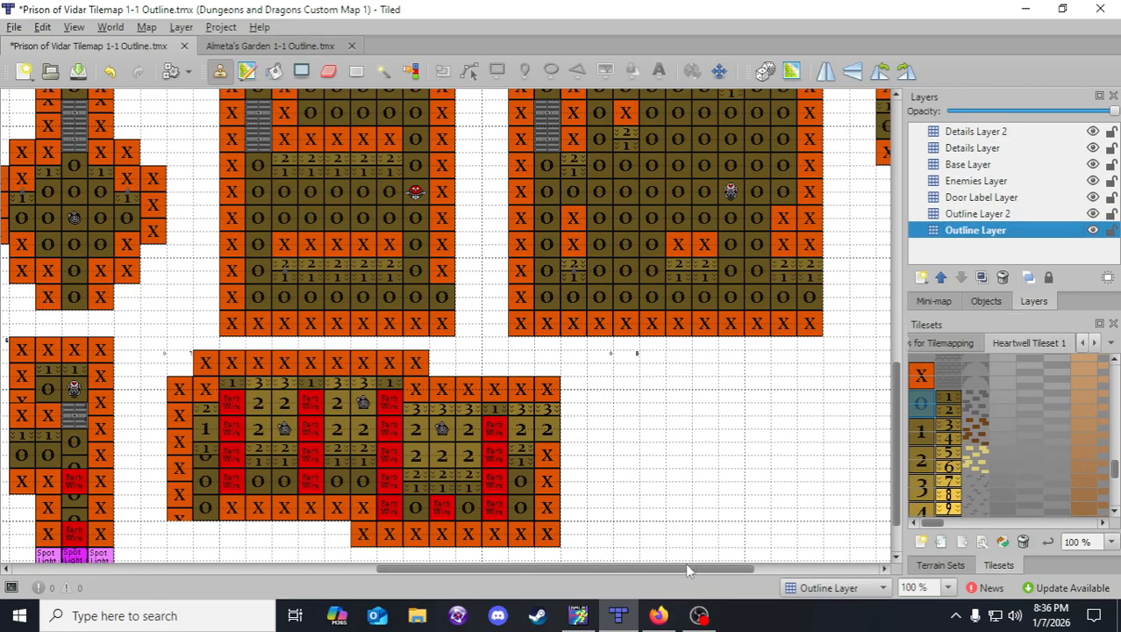
- Save the map, and lay room 8's west wall as a seven-tile column of X tiles beneath its number label
{"action": "right_click", "coordinate": [206, 362]}
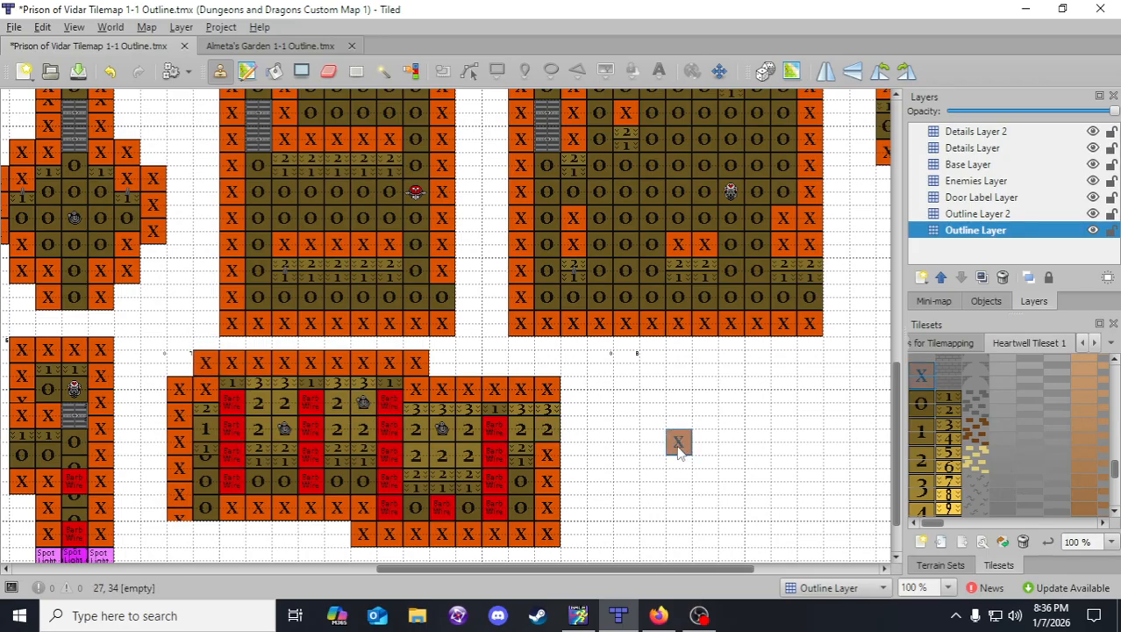
{"action": "left_click", "coordinate": [78, 72]}
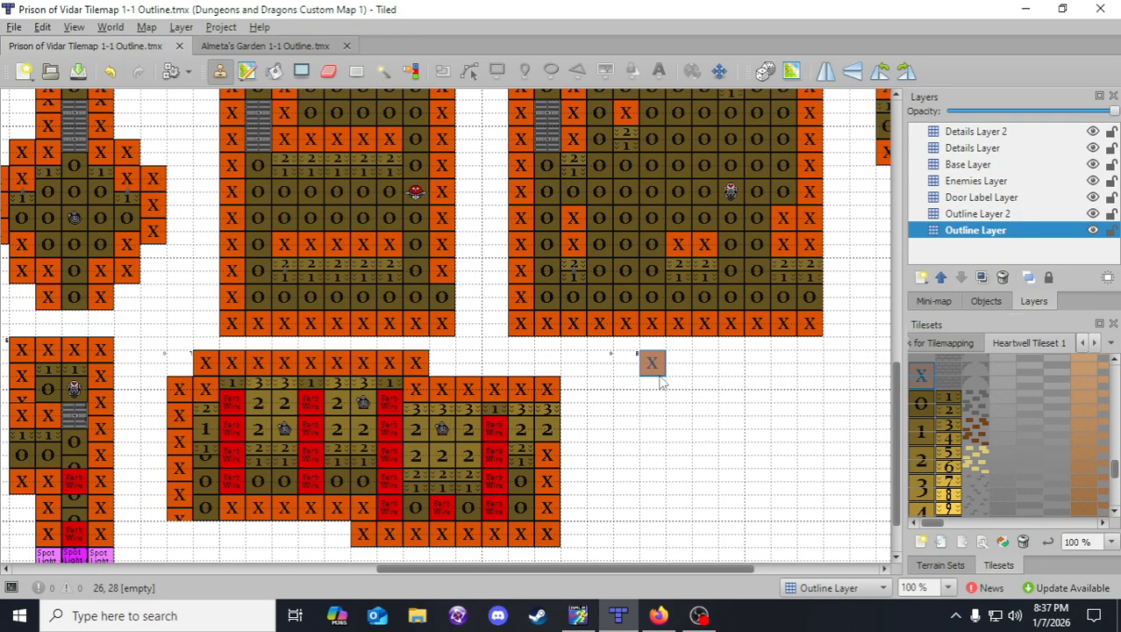
{"action": "scroll", "coordinate": [660, 379], "scroll_direction": "down", "scroll_amount": 3}
{"action": "scroll", "coordinate": [660, 379], "scroll_direction": "up", "scroll_amount": 2}
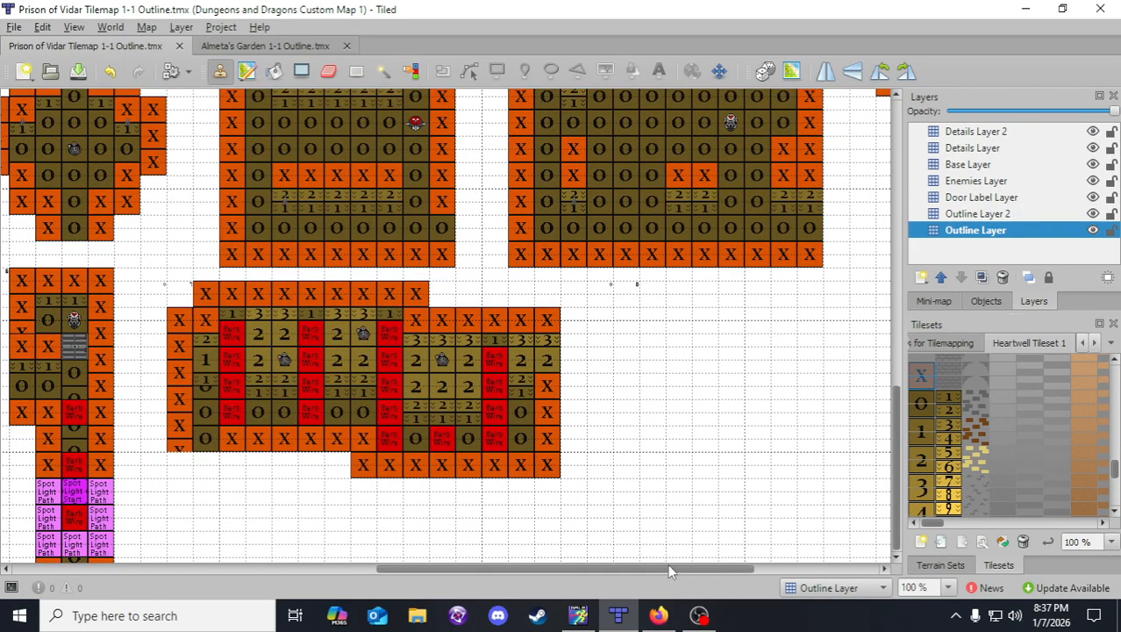
{"action": "left_click_drag", "start_coordinate": [668, 571], "coordinate": [729, 569]}
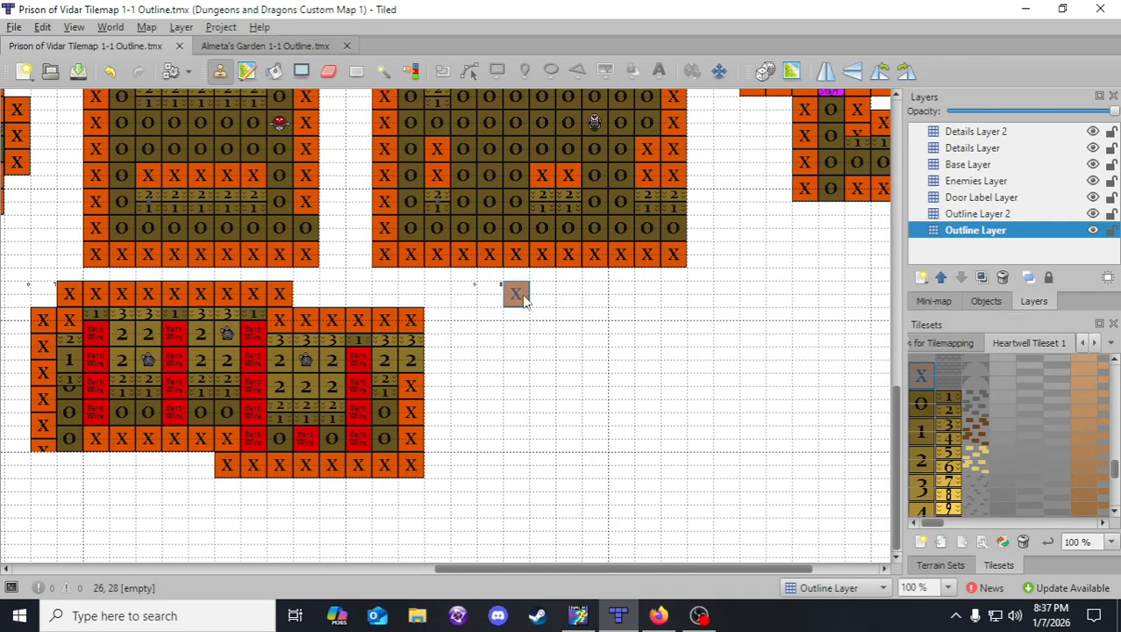
{"action": "left_click", "coordinate": [522, 298]}
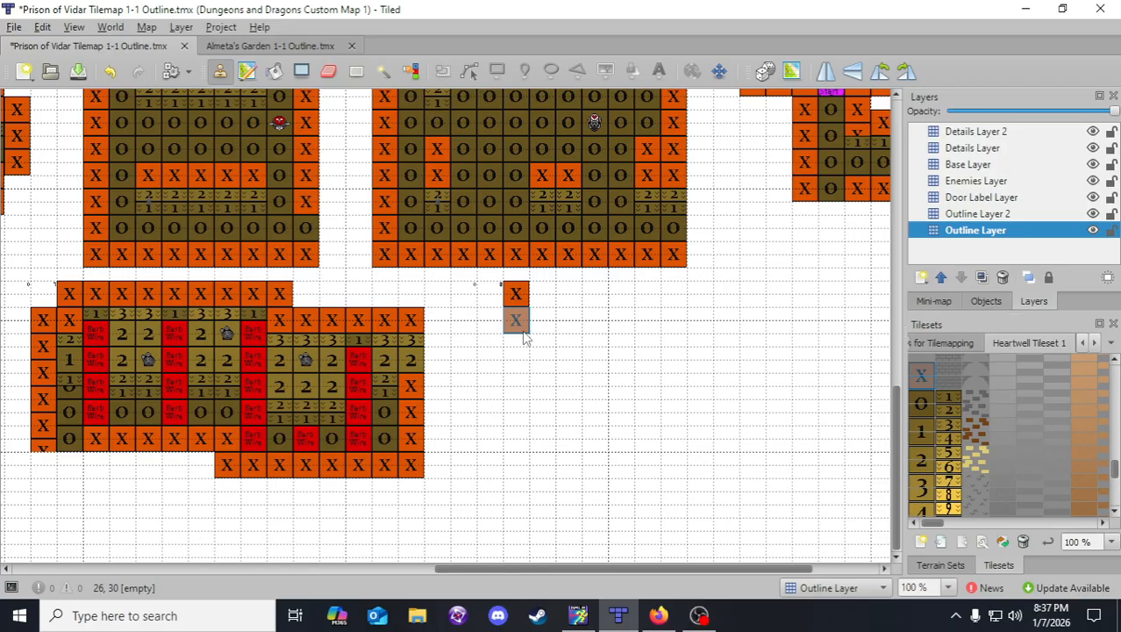
{"action": "left_click", "coordinate": [525, 330]}
{"action": "left_click", "coordinate": [516, 297]}
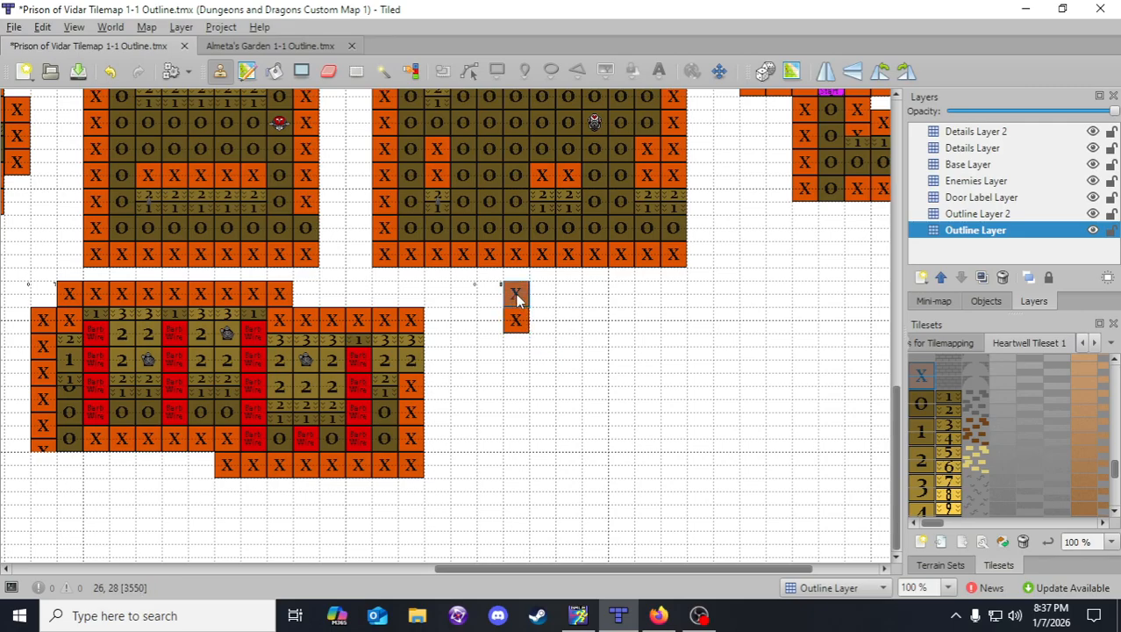
{"action": "left_click_drag", "start_coordinate": [522, 338], "coordinate": [520, 367]}
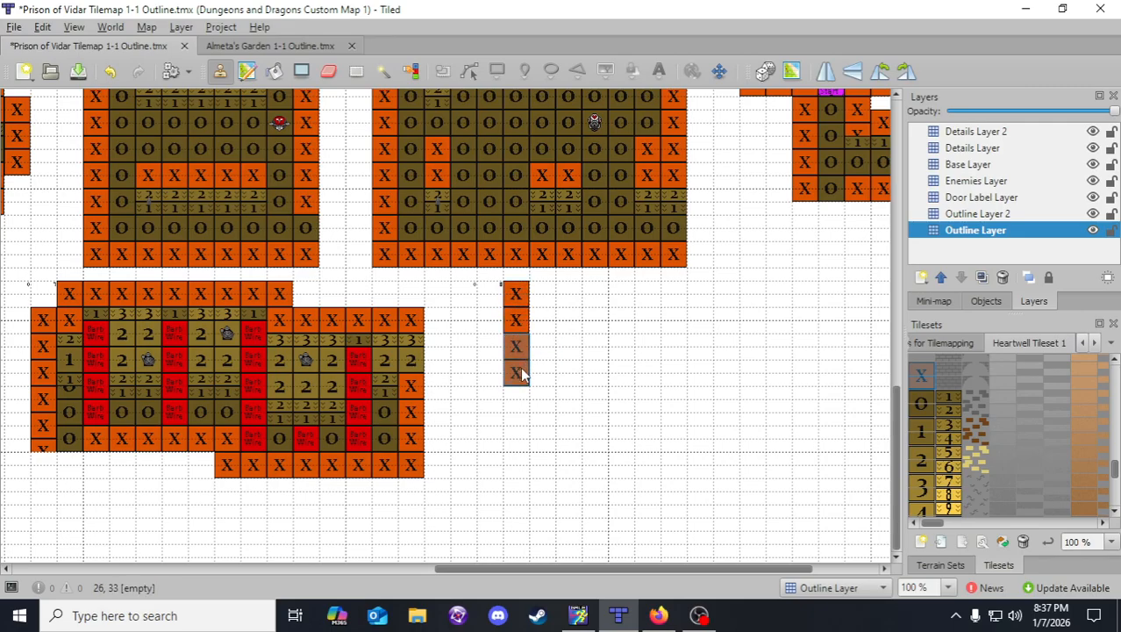
{"action": "left_click_drag", "start_coordinate": [517, 323], "coordinate": [521, 449]}
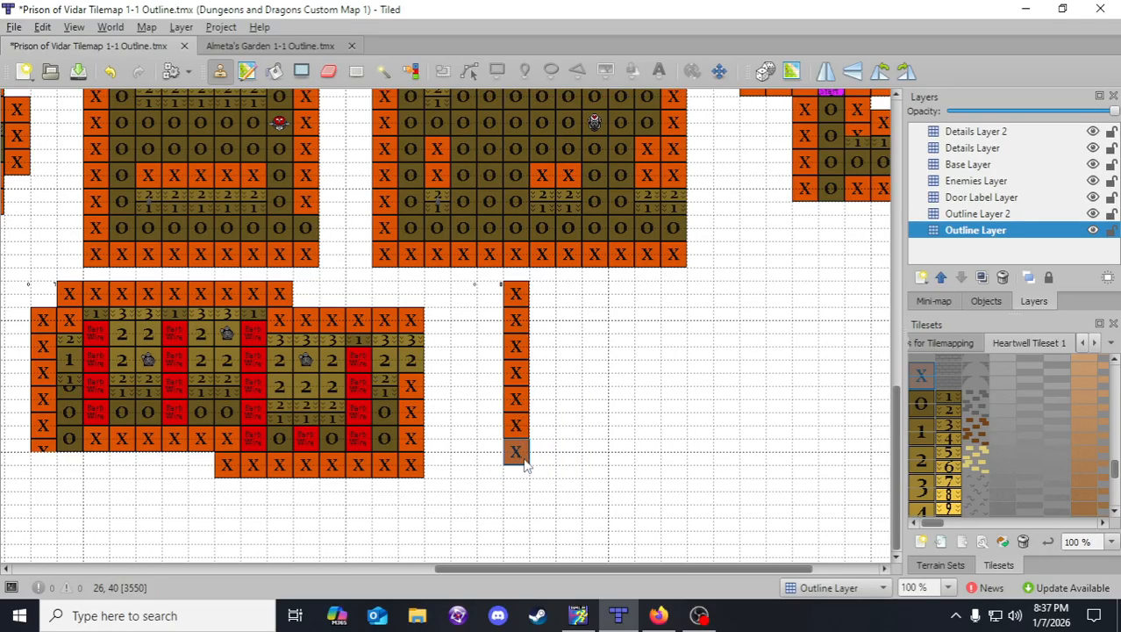
- Extend room 8's wall column to nine X tiles, add one X beside its eighth tile, and save
{"action": "left_click", "coordinate": [542, 482]}
{"action": "left_click", "coordinate": [519, 513]}
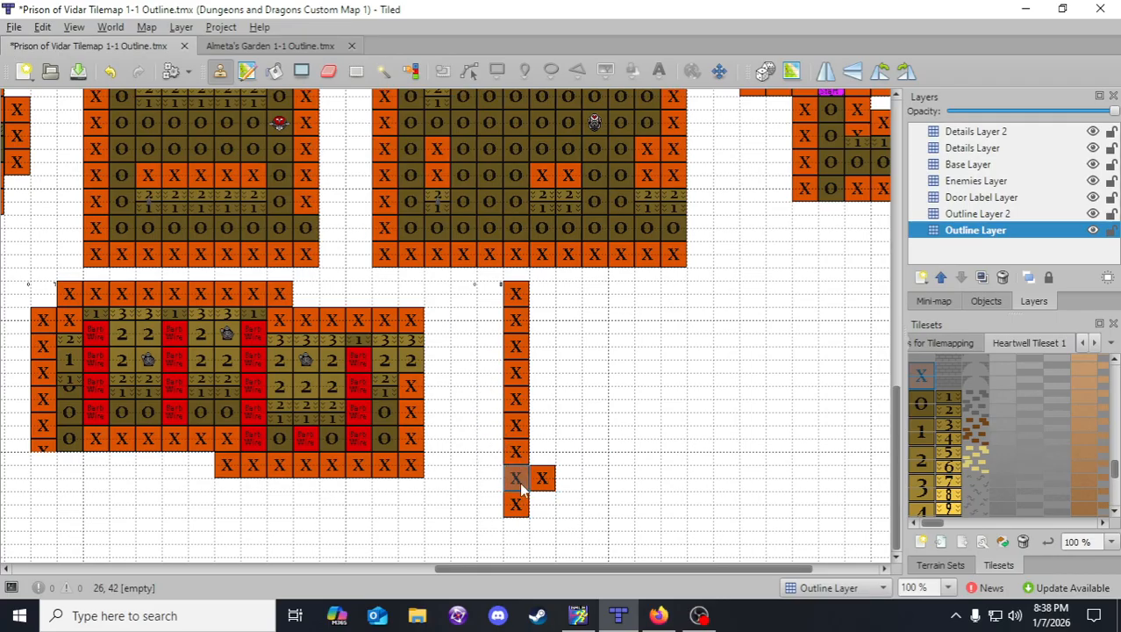
{"action": "left_click", "coordinate": [78, 71]}
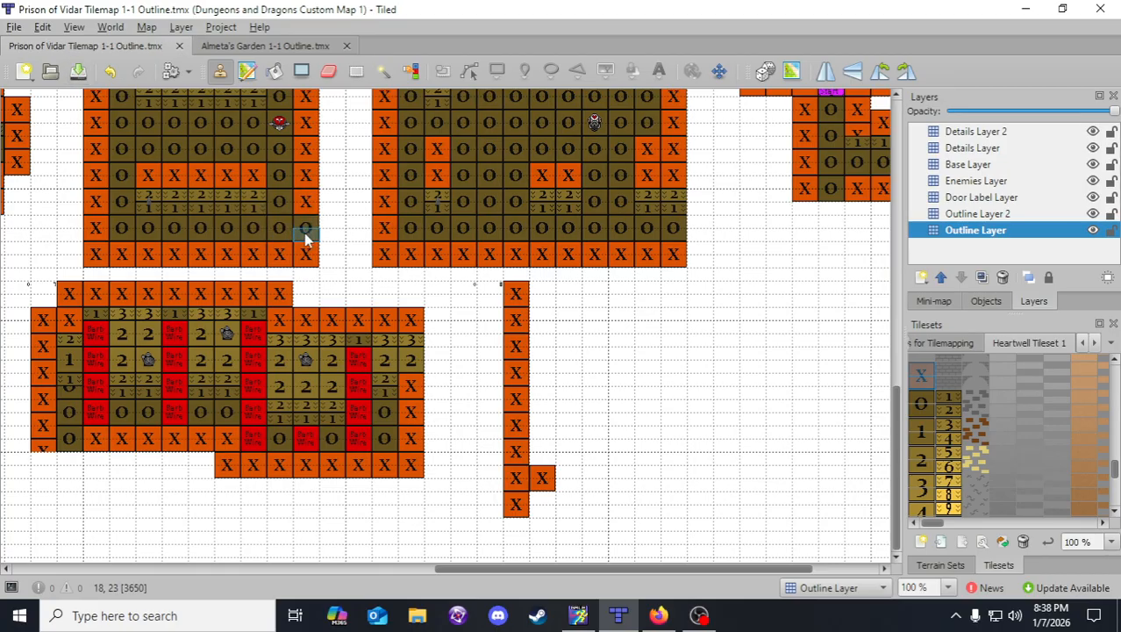
- Fill a six-tile column of 0s along the inside of room 8's wall, directly above the projecting X
{"action": "left_click", "coordinate": [541, 456]}
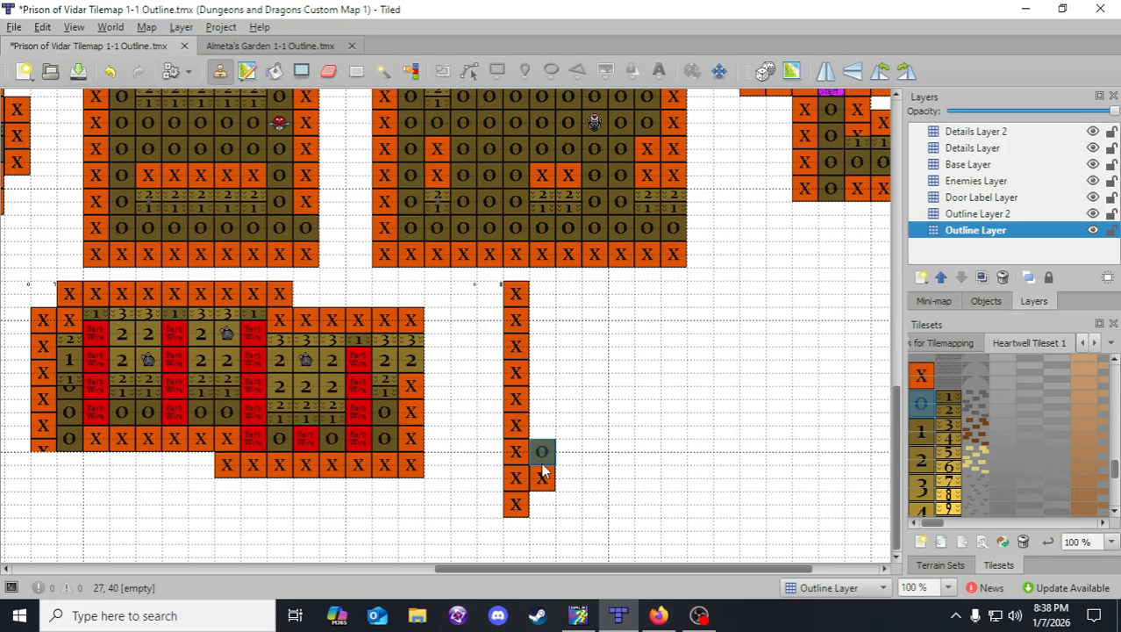
{"action": "right_click_drag", "start_coordinate": [627, 176], "coordinate": [627, 229]}
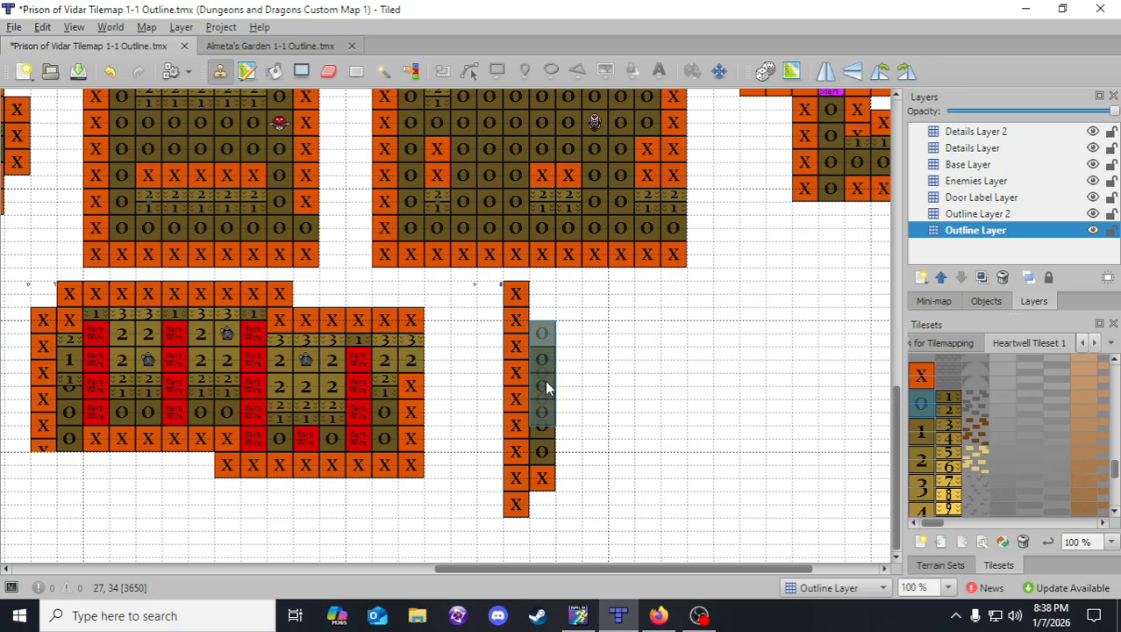
{"action": "left_click", "coordinate": [545, 377]}
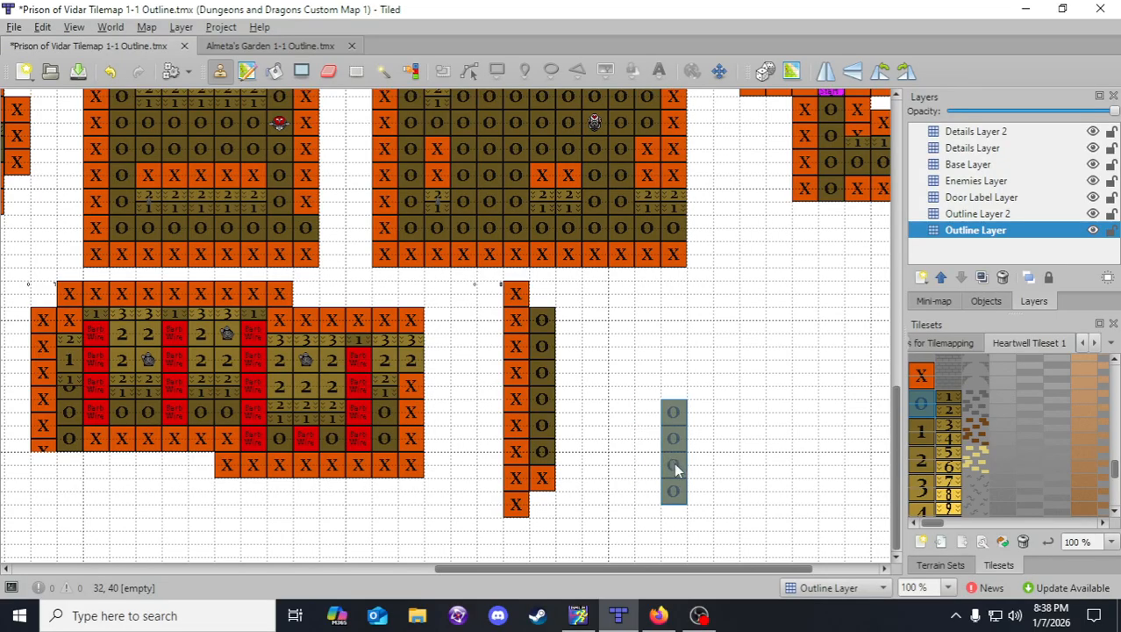
- Lengthen room 8's wall and 0 column by one row by copying them downward, with an X closing the wall's foot
{"action": "right_click_drag", "start_coordinate": [520, 322], "coordinate": [543, 486]}
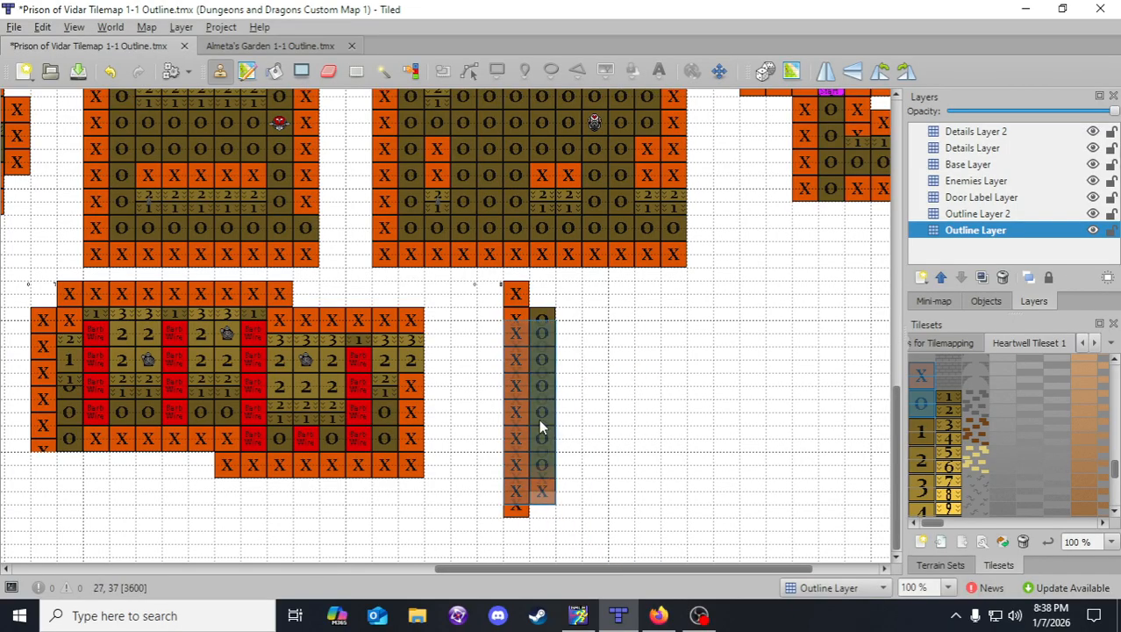
{"action": "left_click", "coordinate": [538, 430]}
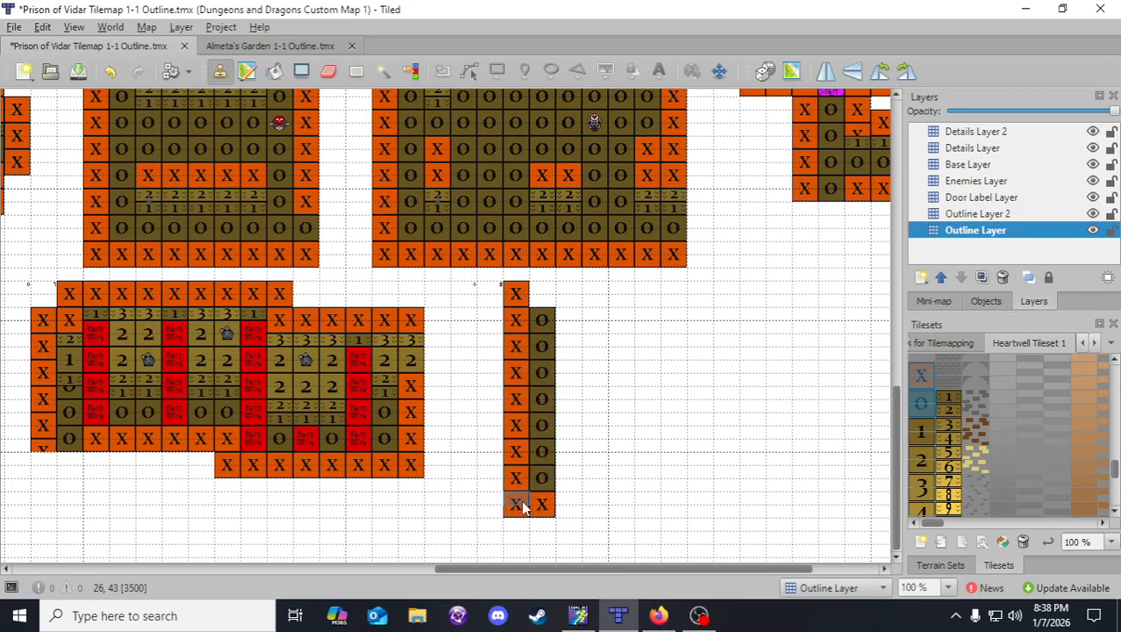
{"action": "right_click", "coordinate": [517, 502]}
{"action": "left_click", "coordinate": [519, 533]}
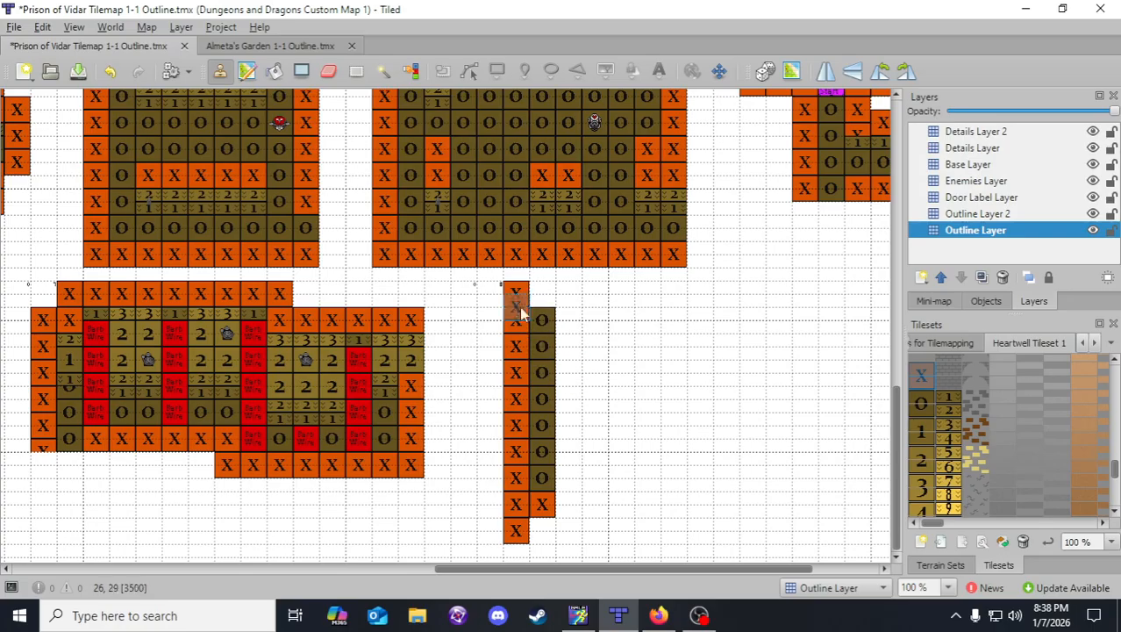
- Replace the uppermost 0 of room 8's column with a 2-1 tile, cap it with an X, and save
{"action": "scroll", "coordinate": [567, 400], "scroll_direction": "up", "scroll_amount": 3}
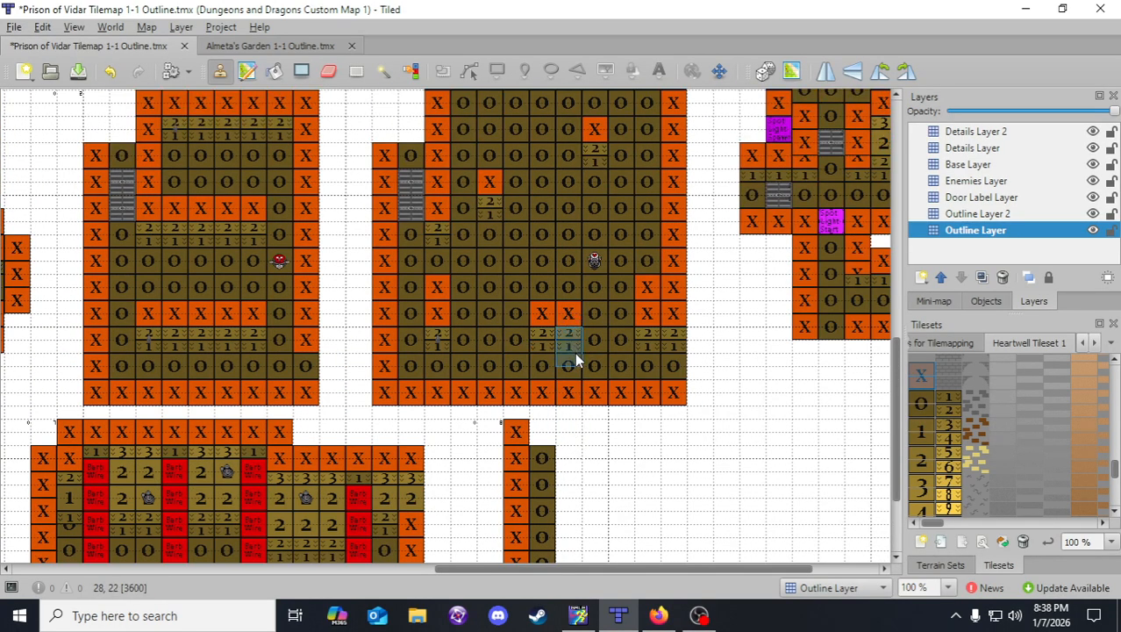
{"action": "right_click", "coordinate": [572, 348]}
{"action": "scroll", "coordinate": [572, 348], "scroll_direction": "down", "scroll_amount": 2}
{"action": "left_click", "coordinate": [537, 390]}
{"action": "right_click", "coordinate": [523, 371]}
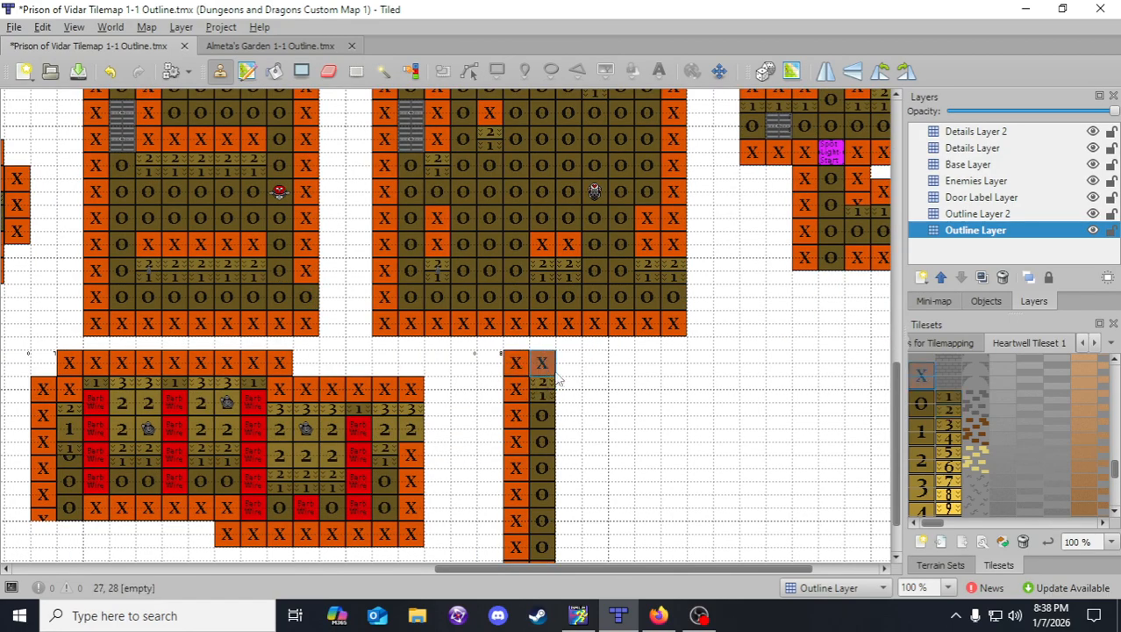
{"action": "scroll", "coordinate": [539, 368], "scroll_direction": "down", "scroll_amount": 2}
{"action": "left_click", "coordinate": [78, 71]}
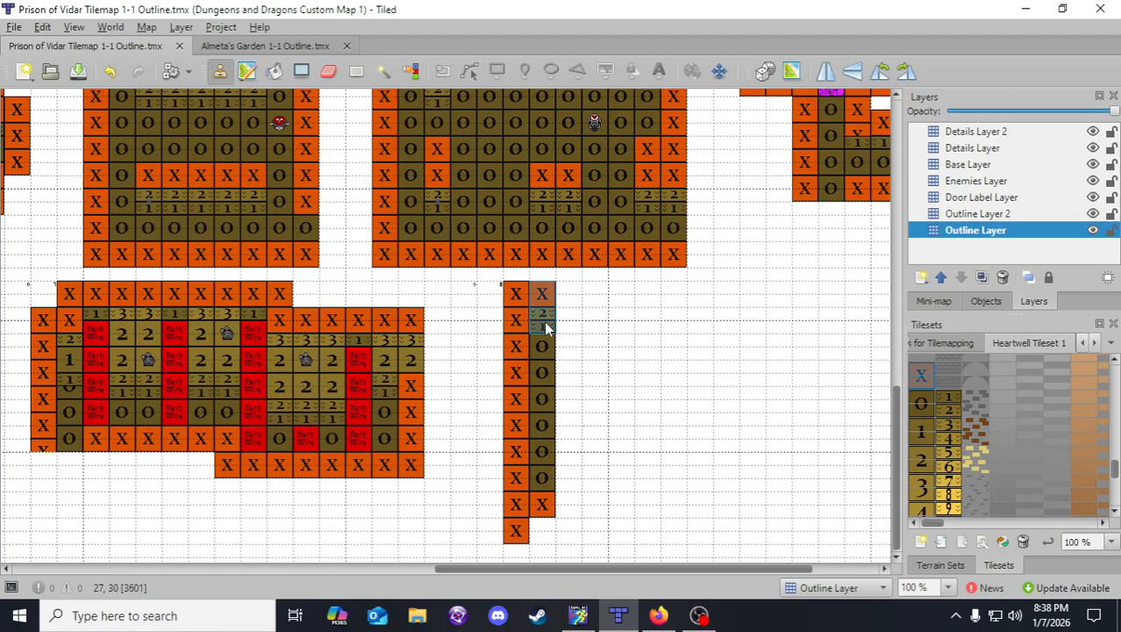
- Add a third column in room 8 with four X tiles above a 2-1 tile, beside the sixth tile of the 0 column's run
{"action": "left_click", "coordinate": [570, 452]}
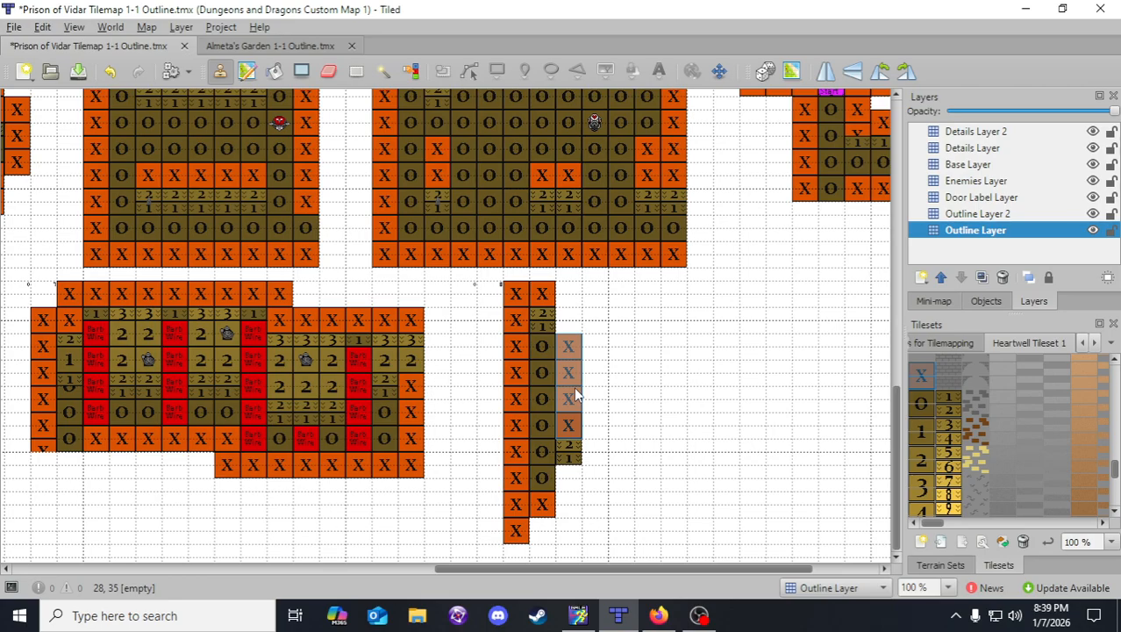
{"action": "left_click", "coordinate": [574, 387]}
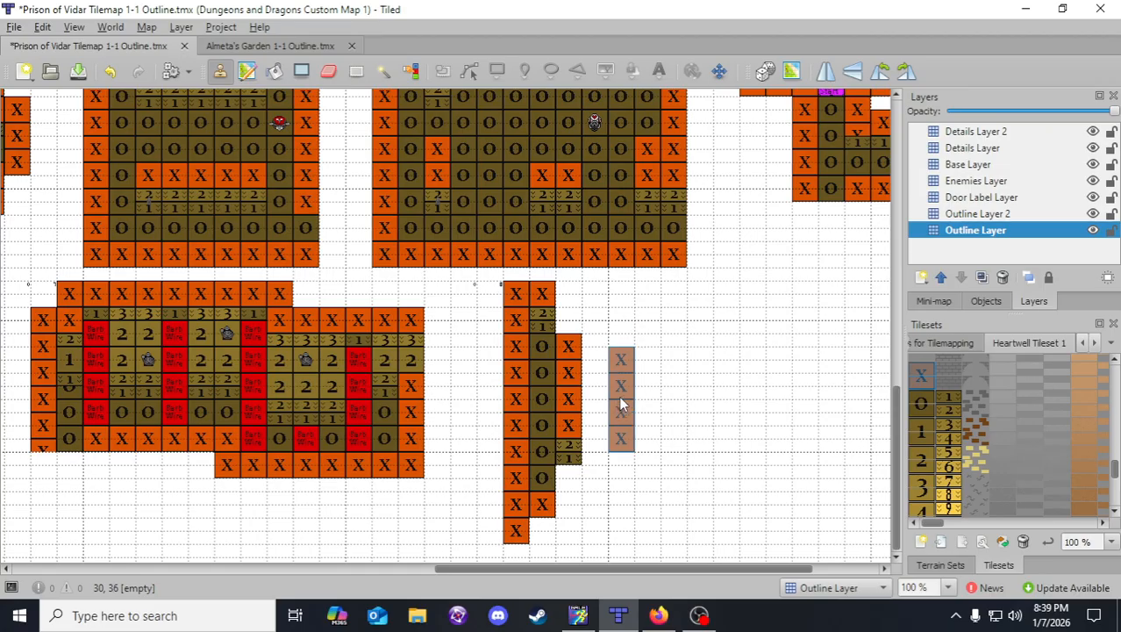
{"action": "left_click", "coordinate": [508, 330]}
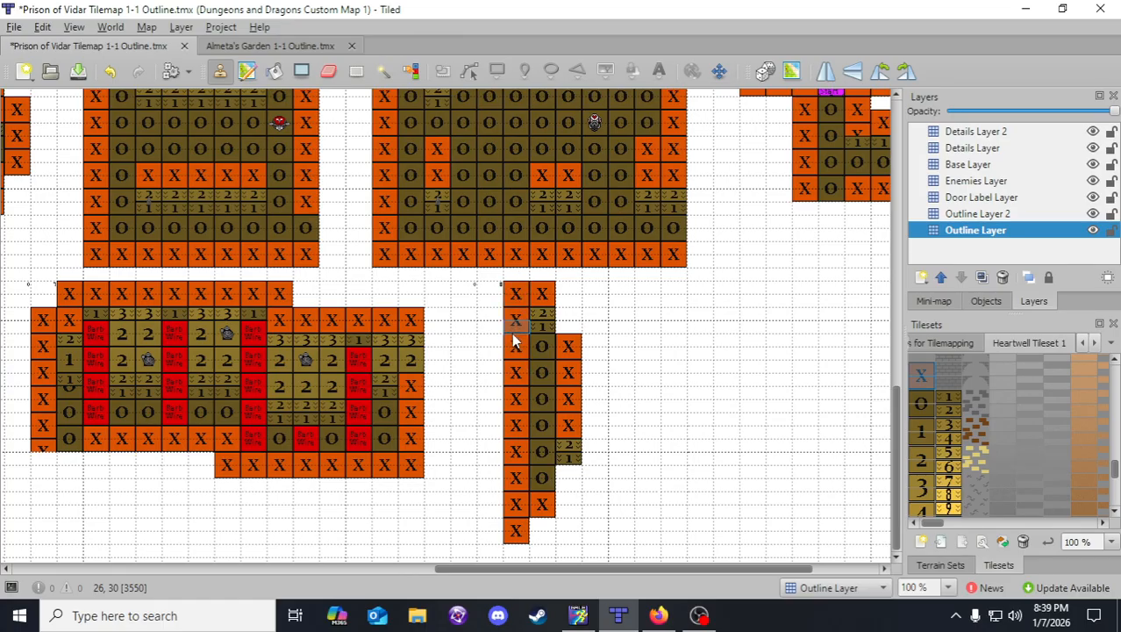
- Shift room 8's lower columns down one row and place a 0 above the third column's four X tiles
{"action": "right_click_drag", "start_coordinate": [512, 334], "coordinate": [566, 548]}
{"action": "right_click", "coordinate": [542, 350]}
{"action": "left_click", "coordinate": [566, 351]}
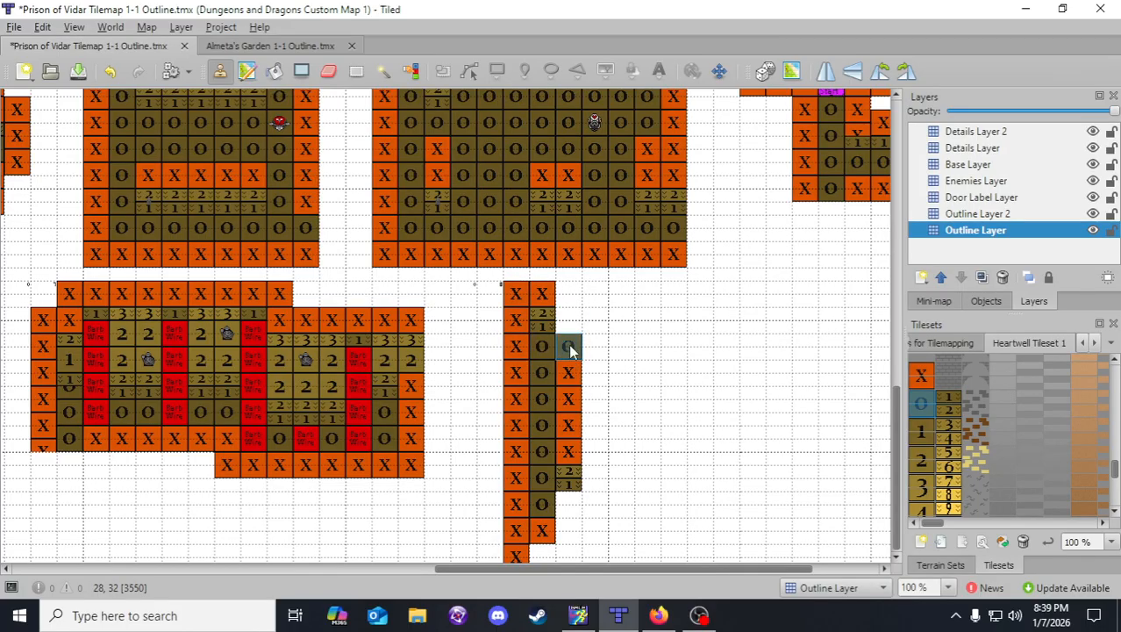
- Extend room 8's upper X and 2-1 rows two tiles east, and add another X and 2-1 pair in the fourth column
{"action": "right_click_drag", "start_coordinate": [545, 296], "coordinate": [544, 332]}
{"action": "left_click_drag", "start_coordinate": [569, 326], "coordinate": [595, 322]}
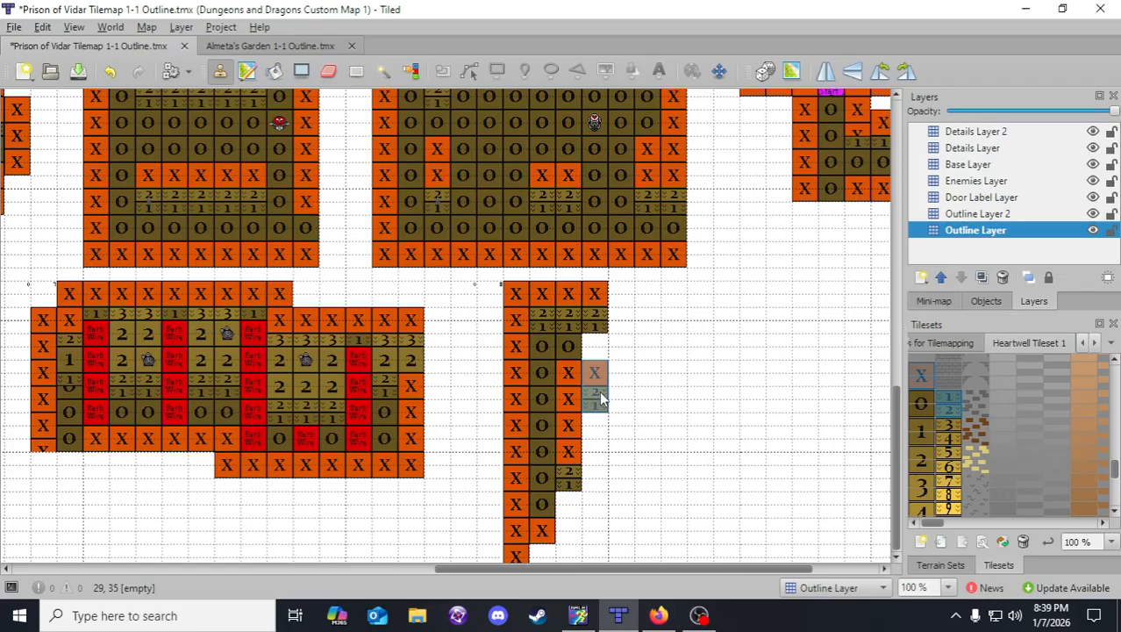
{"action": "left_click", "coordinate": [600, 390]}
- Change the fourth column's lower 2-1 tile to a half X above a 3 half tile, and save
{"action": "right_click", "coordinate": [333, 343]}
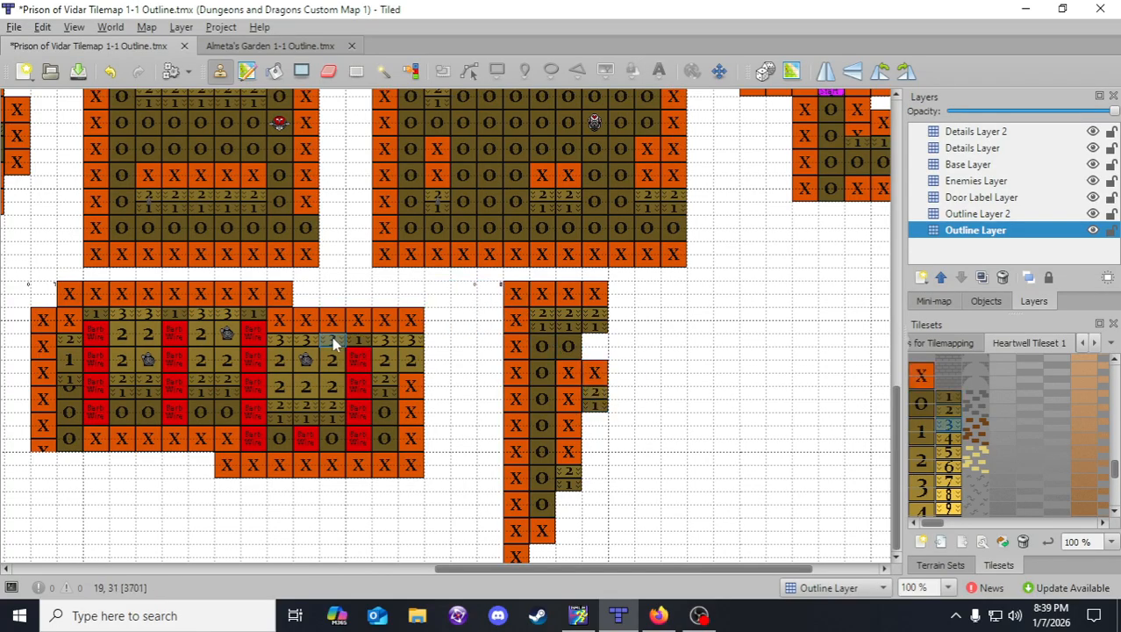
{"action": "left_click", "coordinate": [602, 411]}
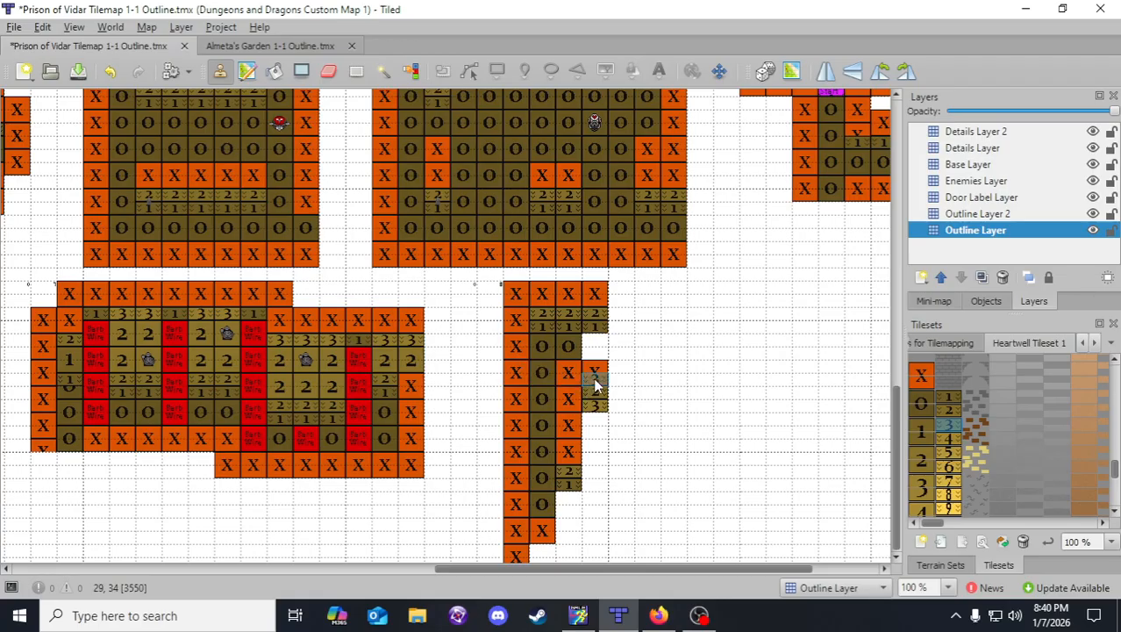
{"action": "right_click", "coordinate": [597, 378]}
{"action": "left_click", "coordinate": [596, 391]}
{"action": "key", "text": "ctrl+s"}
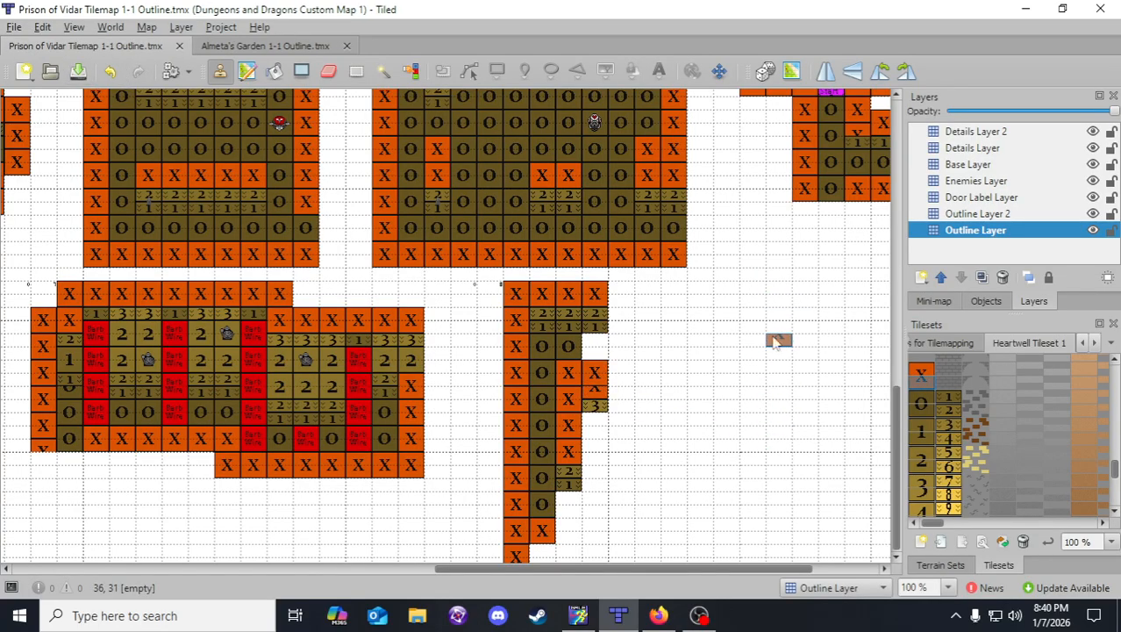
- Place 0s under the fourth column's upper 2-1 tile, along room 8's lowest floor row, and up beneath the 3 half tile
{"action": "right_click", "coordinate": [572, 347]}
{"action": "left_click", "coordinate": [592, 351]}
{"action": "scroll", "coordinate": [646, 399], "scroll_direction": "down", "scroll_amount": 2}
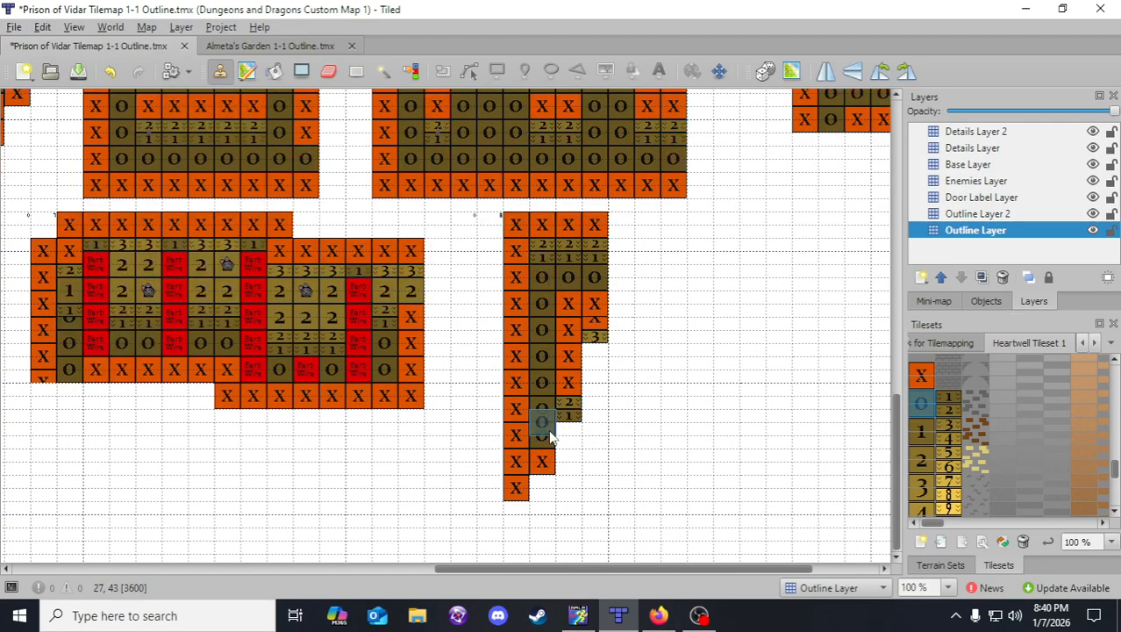
{"action": "left_click_drag", "start_coordinate": [552, 445], "coordinate": [571, 434]}
{"action": "left_click", "coordinate": [596, 436]}
{"action": "left_click", "coordinate": [594, 406]}
{"action": "left_click", "coordinate": [596, 384]}
- Find the grey striped tile in the Heartwell tileset and lay three over the 0s below the fourth column's 3 half tile
{"action": "scroll", "coordinate": [969, 478], "scroll_direction": "down", "scroll_amount": 10}
{"action": "scroll", "coordinate": [952, 495], "scroll_direction": "up", "scroll_amount": 5}
{"action": "left_click_drag", "start_coordinate": [956, 522], "coordinate": [1002, 528]}
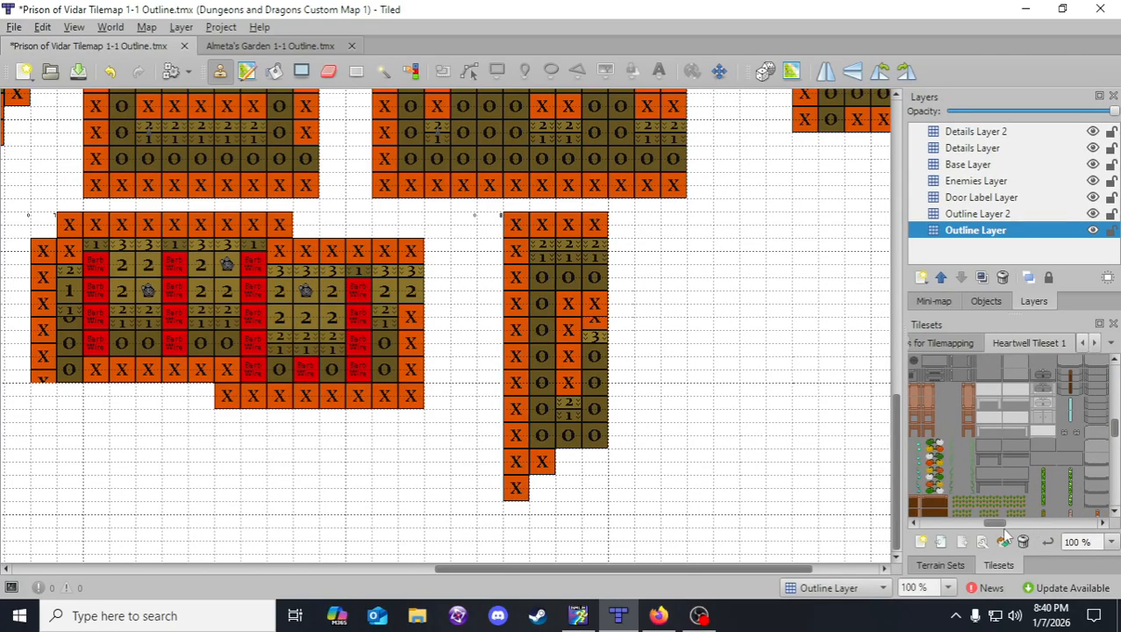
{"action": "mouse_move", "coordinate": [1005, 533]}
{"action": "left_mouse_down"}
{"action": "mouse_move", "coordinate": [980, 527]}
{"action": "mouse_move", "coordinate": [993, 524]}
{"action": "left_mouse_up"}
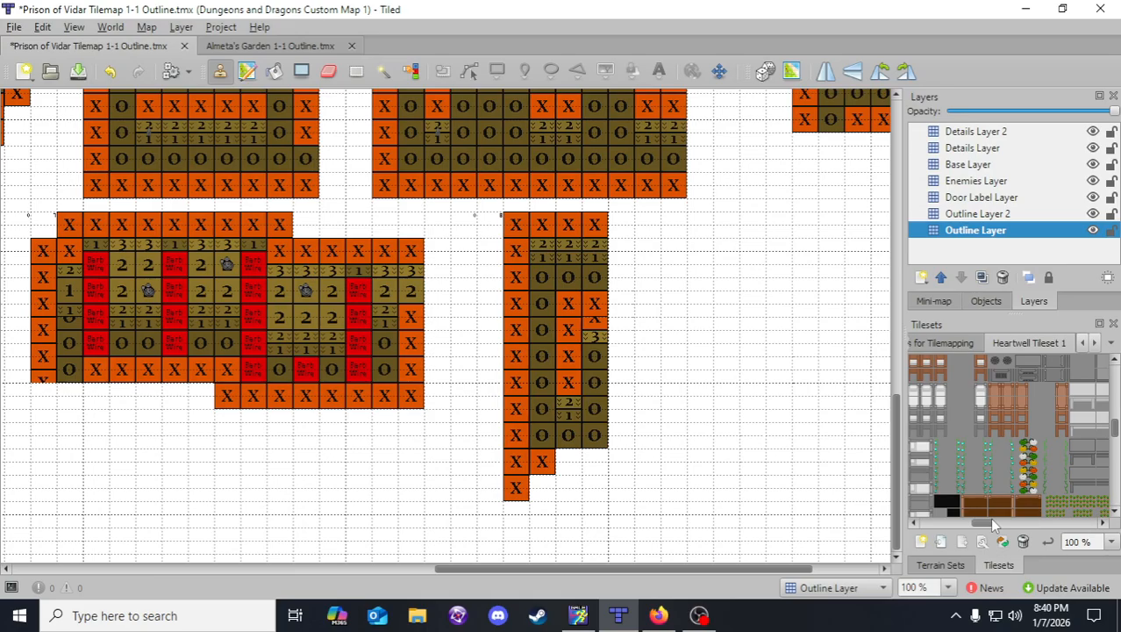
{"action": "left_click_drag", "start_coordinate": [990, 520], "coordinate": [932, 520]}
{"action": "scroll", "coordinate": [983, 469], "scroll_direction": "down", "scroll_amount": 5}
{"action": "scroll", "coordinate": [972, 484], "scroll_direction": "up", "scroll_amount": 3}
{"action": "scroll", "coordinate": [979, 489], "scroll_direction": "up", "scroll_amount": 3}
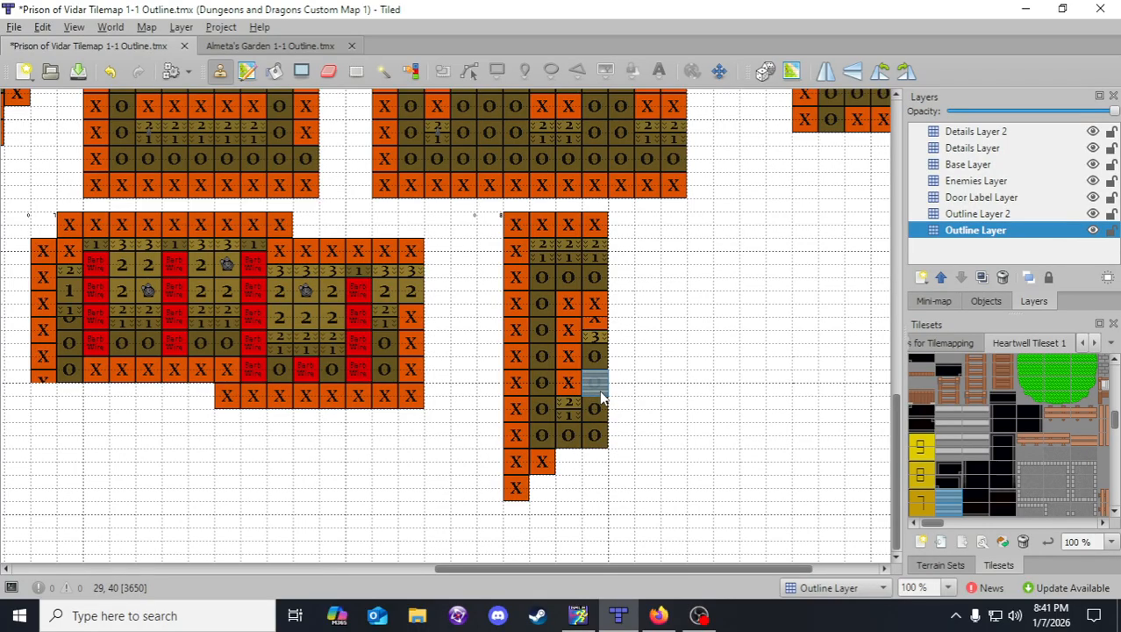
{"action": "left_click", "coordinate": [596, 355]}
{"action": "left_click_drag", "start_coordinate": [602, 392], "coordinate": [597, 419]}
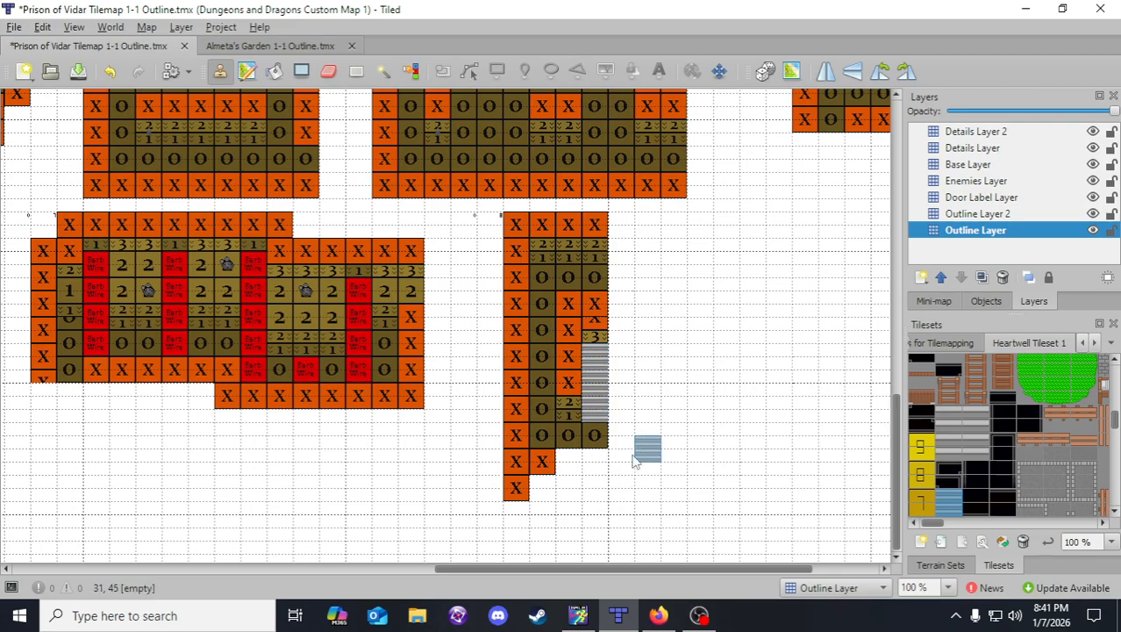
- Place a 2 east of room 8's striped column, extend the X and half X-3 rows above it two tiles east, and save
{"action": "right_click", "coordinate": [386, 289]}
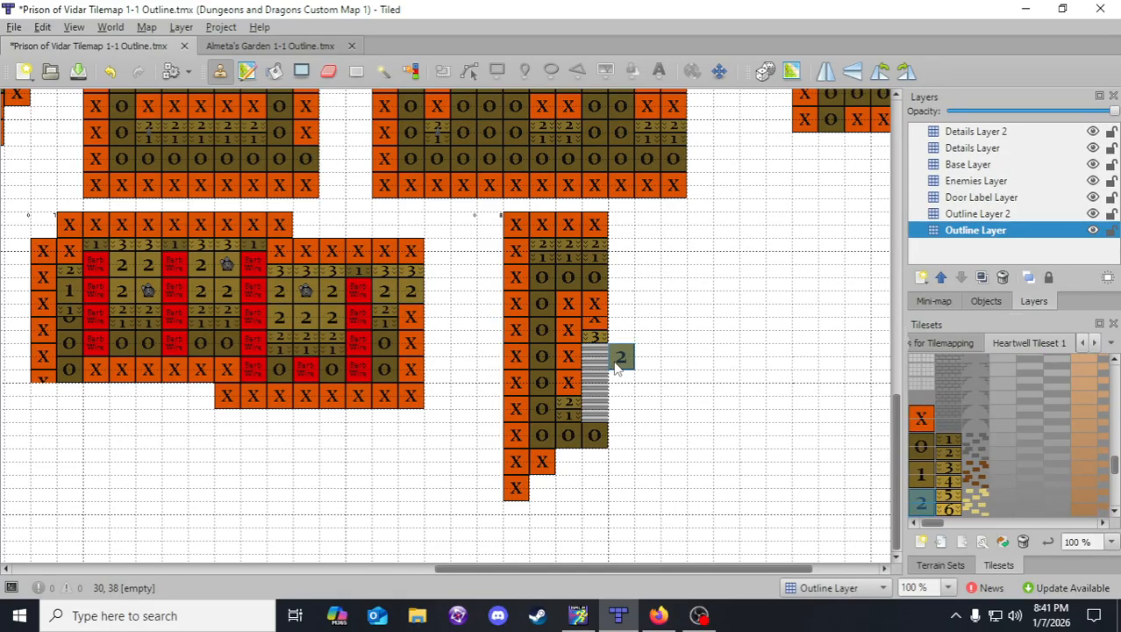
{"action": "left_click", "coordinate": [617, 368]}
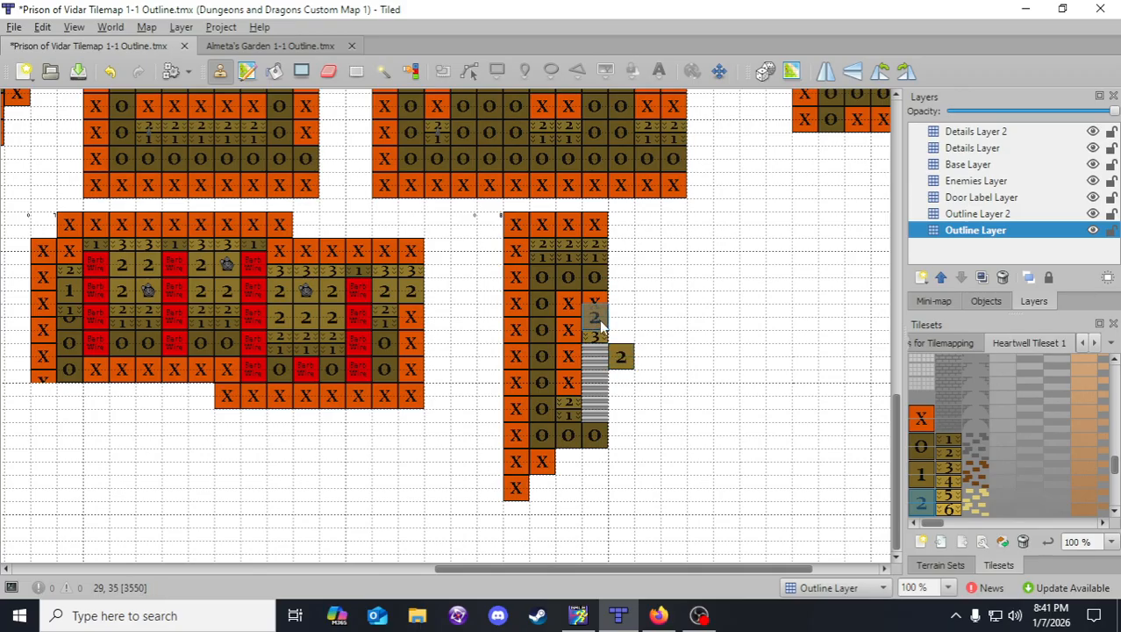
{"action": "right_click_drag", "start_coordinate": [601, 321], "coordinate": [605, 336]}
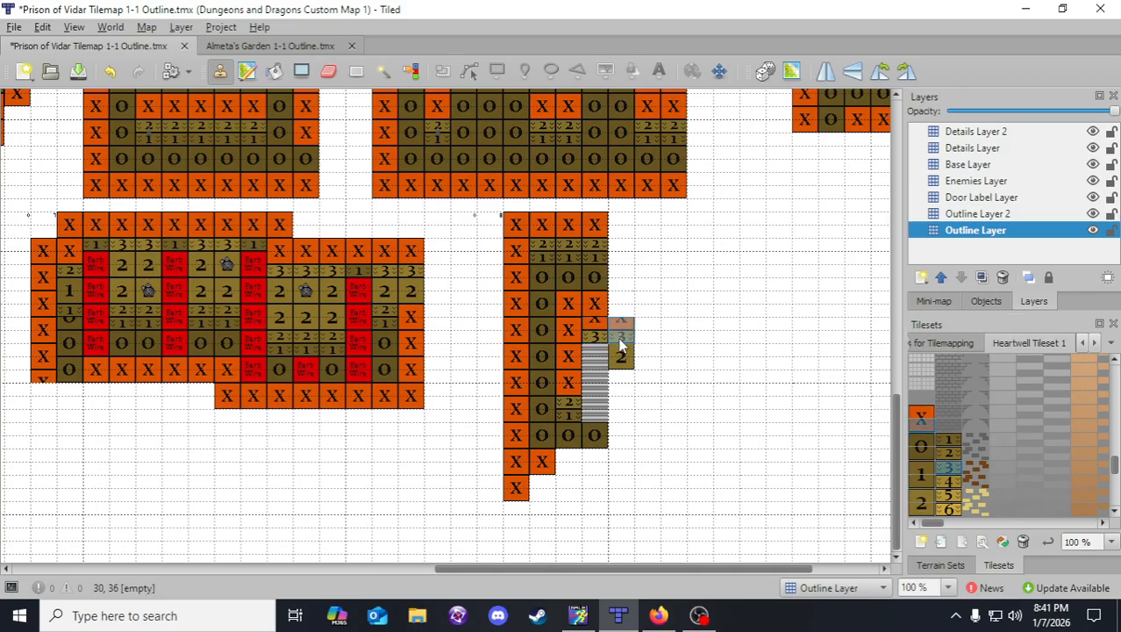
{"action": "left_click", "coordinate": [614, 338]}
{"action": "right_click", "coordinate": [597, 304]}
{"action": "left_click", "coordinate": [623, 307]}
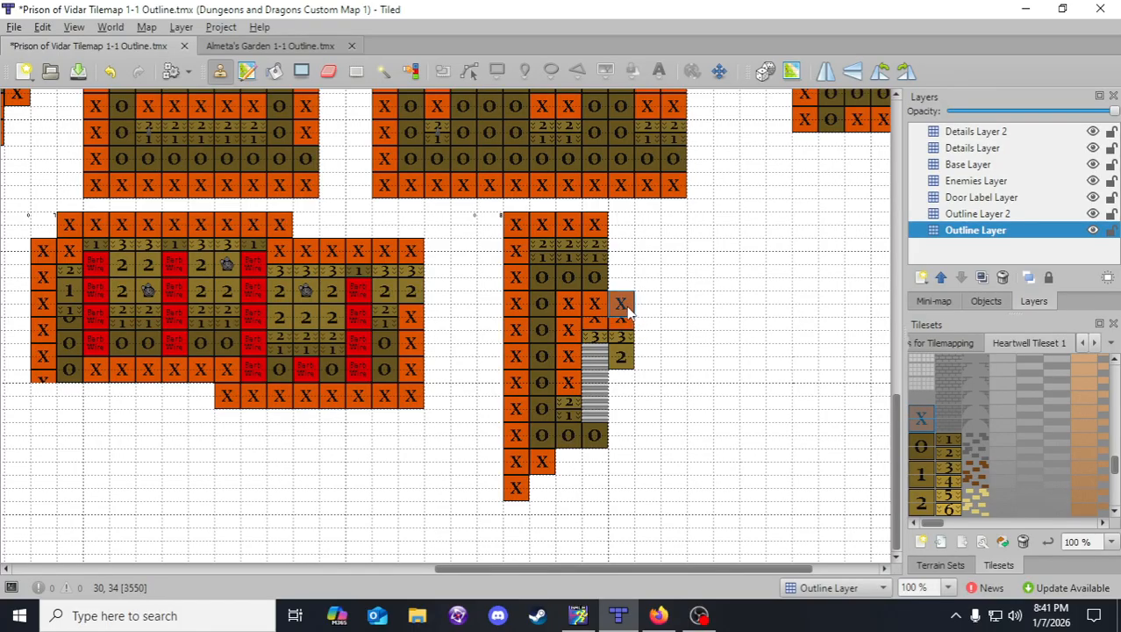
{"action": "right_click_drag", "start_coordinate": [626, 304], "coordinate": [624, 332]}
{"action": "left_click", "coordinate": [647, 348]}
{"action": "key", "text": "ctrl+s"}
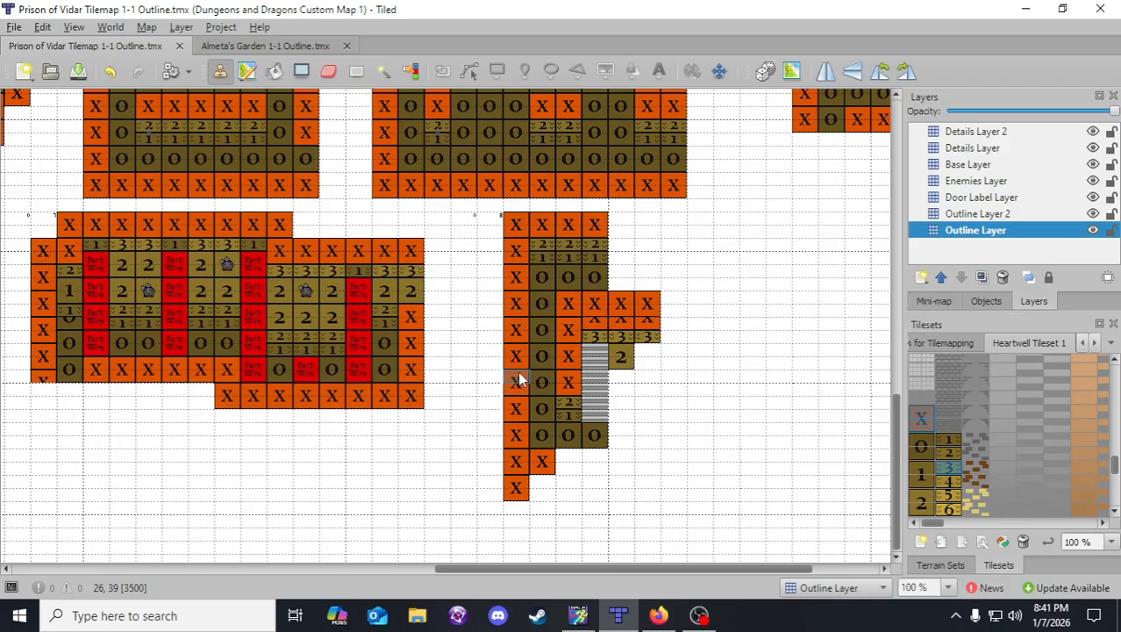
- Wall the fifth column below the 2 with three Xs, complete the bottom X row beneath room 8's lowest 0s, and save
{"action": "left_click", "coordinate": [621, 414]}
{"action": "right_click_drag", "start_coordinate": [517, 460], "coordinate": [539, 462]}
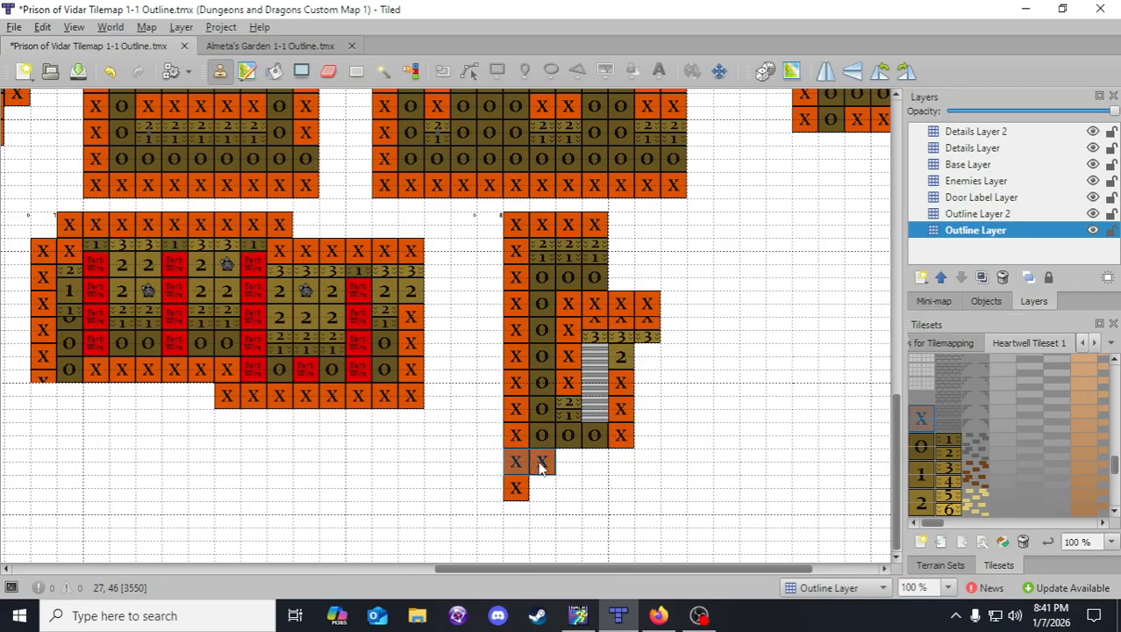
{"action": "left_click_drag", "start_coordinate": [593, 470], "coordinate": [621, 465]}
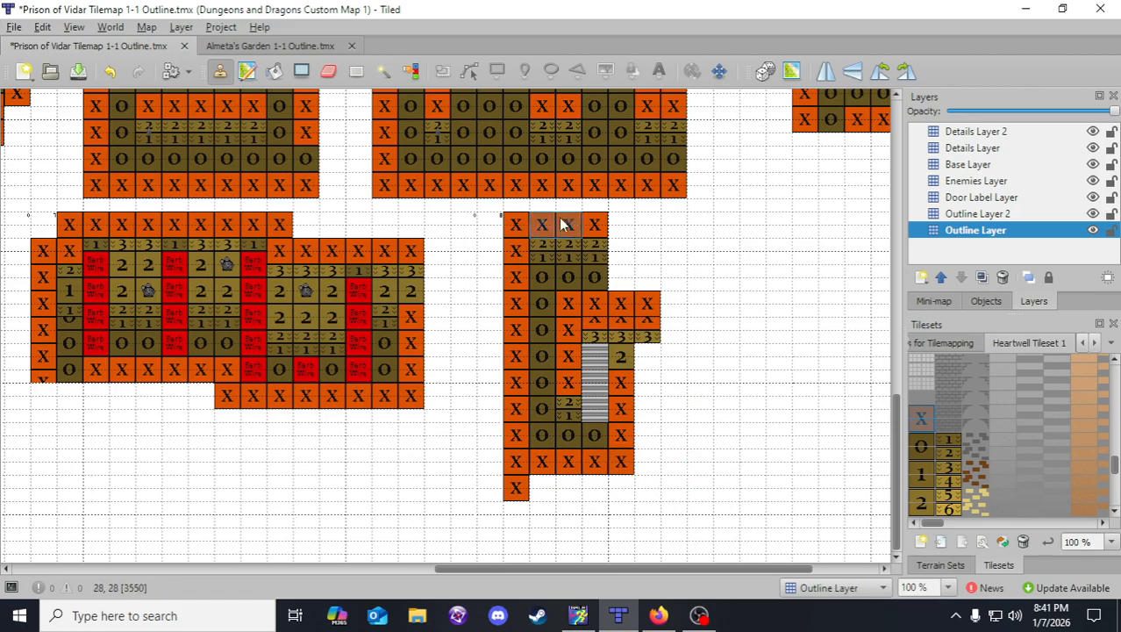
{"action": "left_click", "coordinate": [78, 71]}
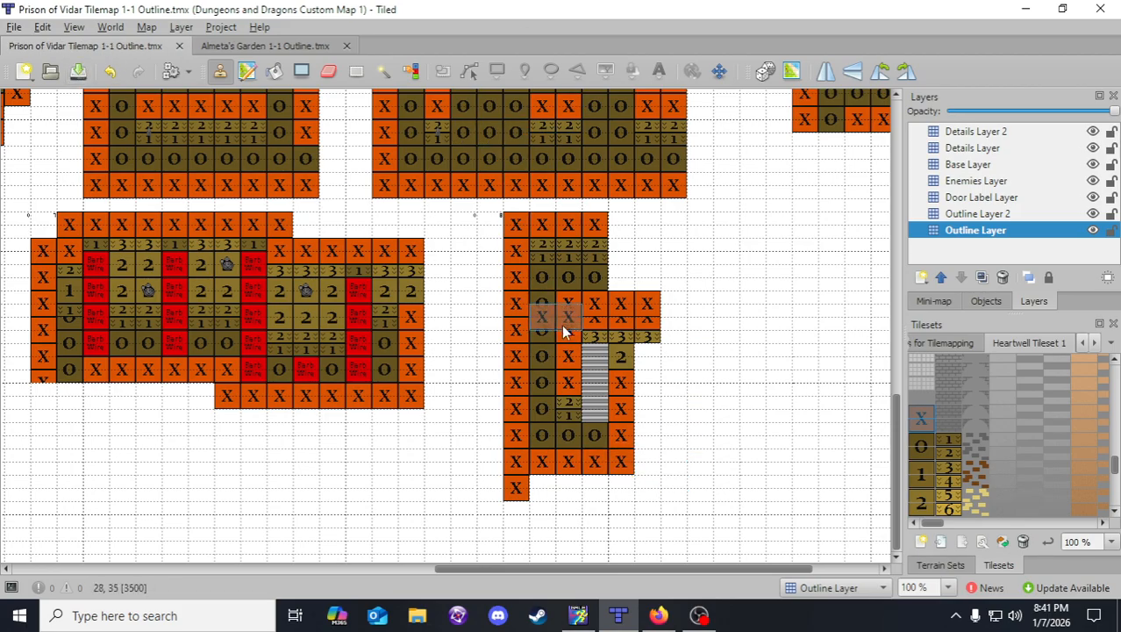
- Place a 2 above a 2-1 in the sixth column, copy the pair into the eighth, ninth and eleventh columns, and save
{"action": "right_click", "coordinate": [625, 357]}
{"action": "left_click", "coordinate": [642, 366]}
{"action": "right_click", "coordinate": [595, 253]}
{"action": "left_click", "coordinate": [647, 383]}
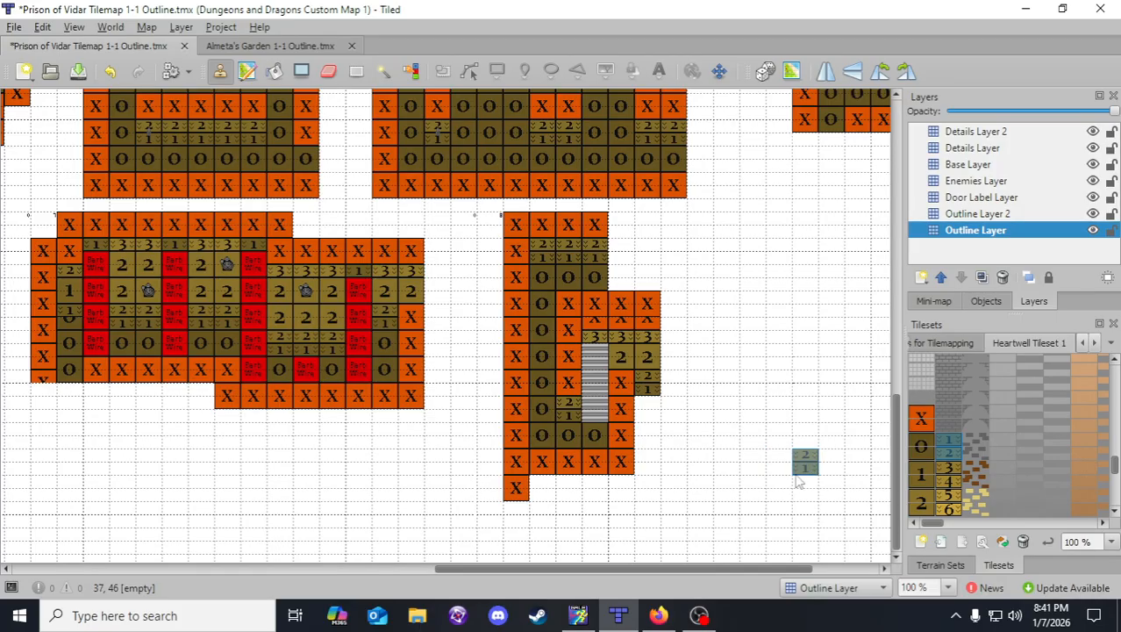
{"action": "right_click_drag", "start_coordinate": [649, 353], "coordinate": [659, 391]}
{"action": "left_click", "coordinate": [701, 386]}
{"action": "left_click", "coordinate": [727, 386]}
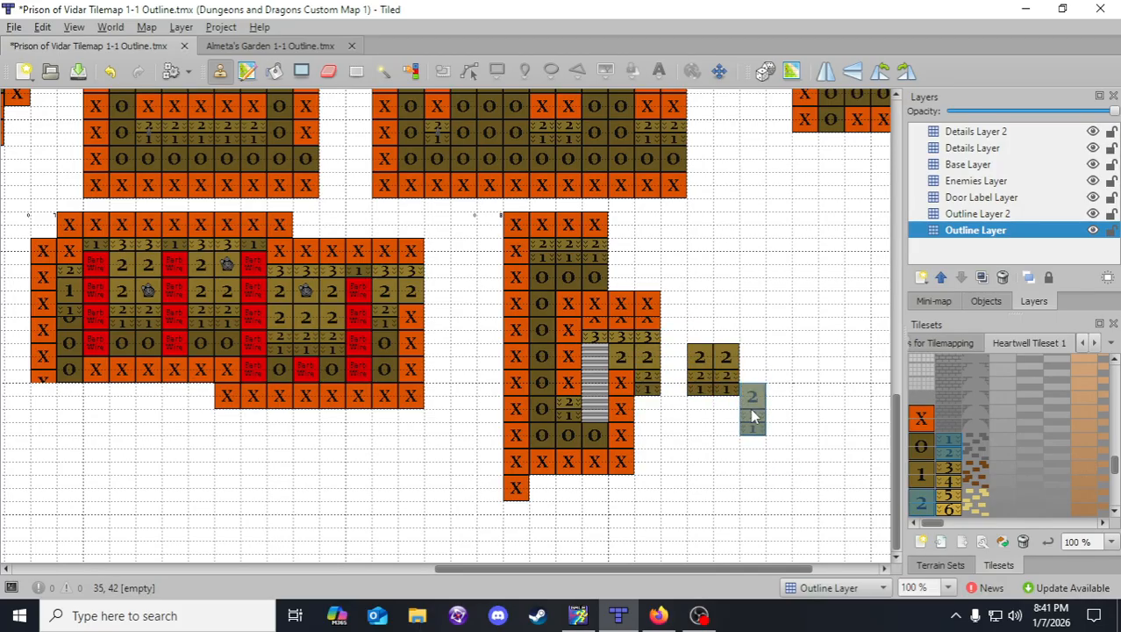
{"action": "left_click", "coordinate": [779, 377]}
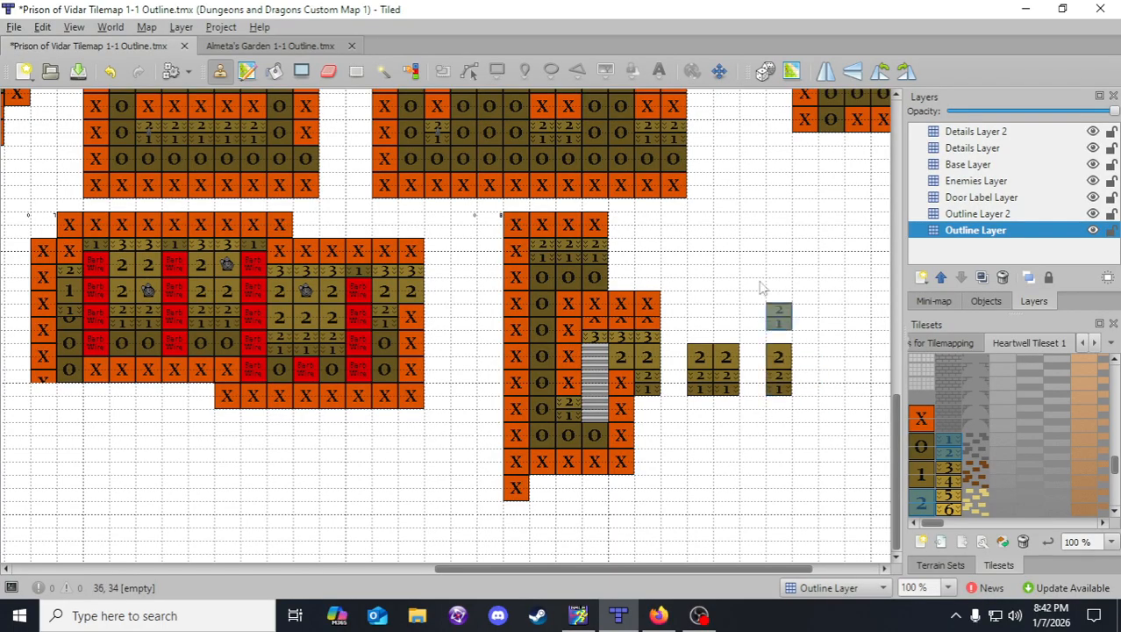
{"action": "left_click", "coordinate": [79, 71]}
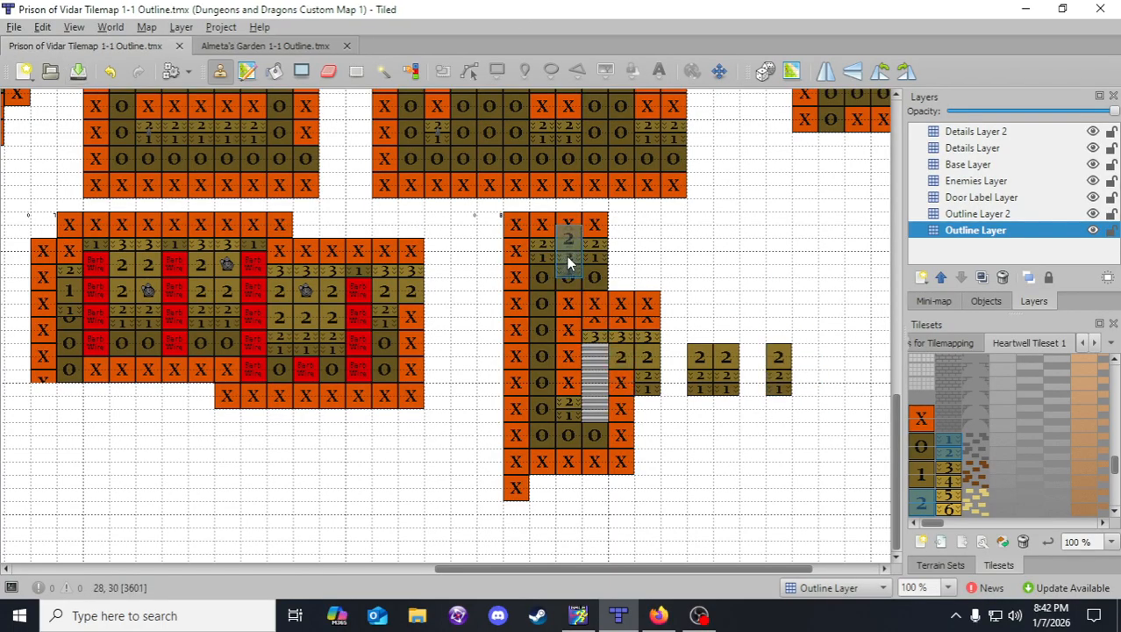
- Extend room 8's upper 0 row three tiles east and lay six 0s beneath the eastern 2-1 tiles
{"action": "right_click_drag", "start_coordinate": [553, 275], "coordinate": [599, 282]}
{"action": "left_click", "coordinate": [647, 279]}
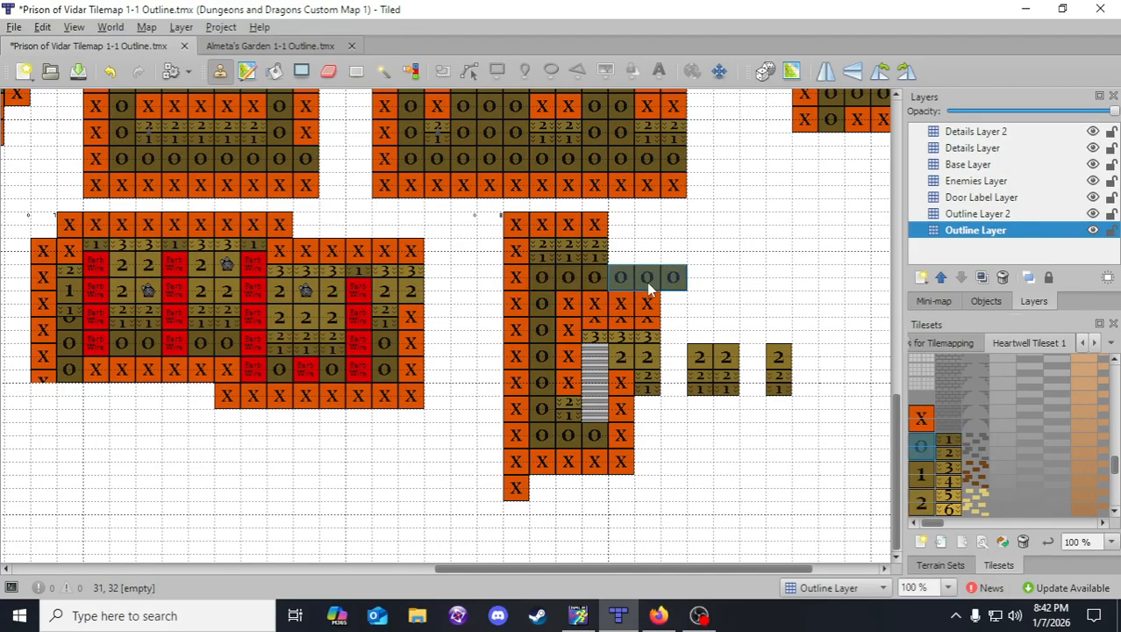
{"action": "left_click", "coordinate": [109, 71]}
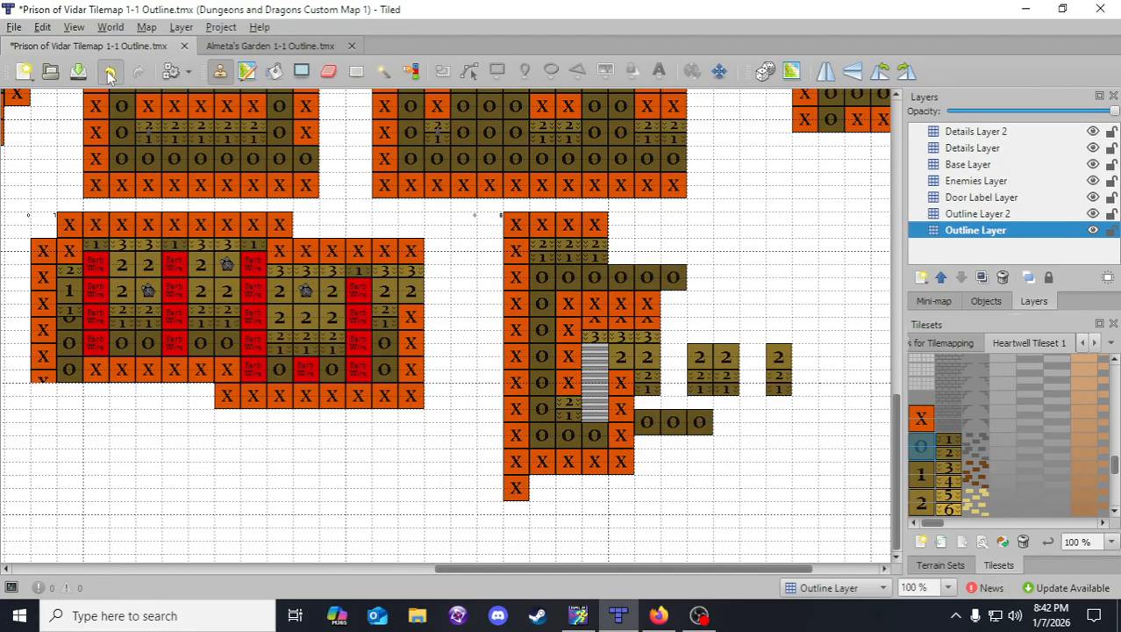
{"action": "left_click", "coordinate": [675, 412]}
{"action": "left_click", "coordinate": [746, 420]}
- Fill the seventh and tenth columns with vertical runs of 0s above the lower floor row
{"action": "right_click", "coordinate": [541, 302]}
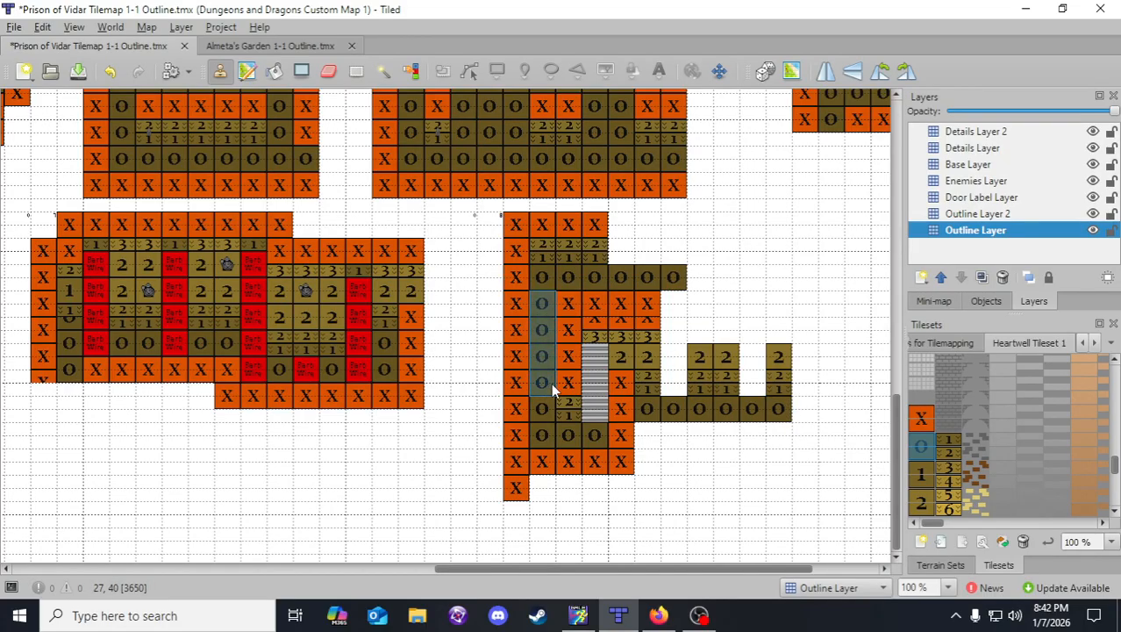
{"action": "left_click", "coordinate": [676, 349]}
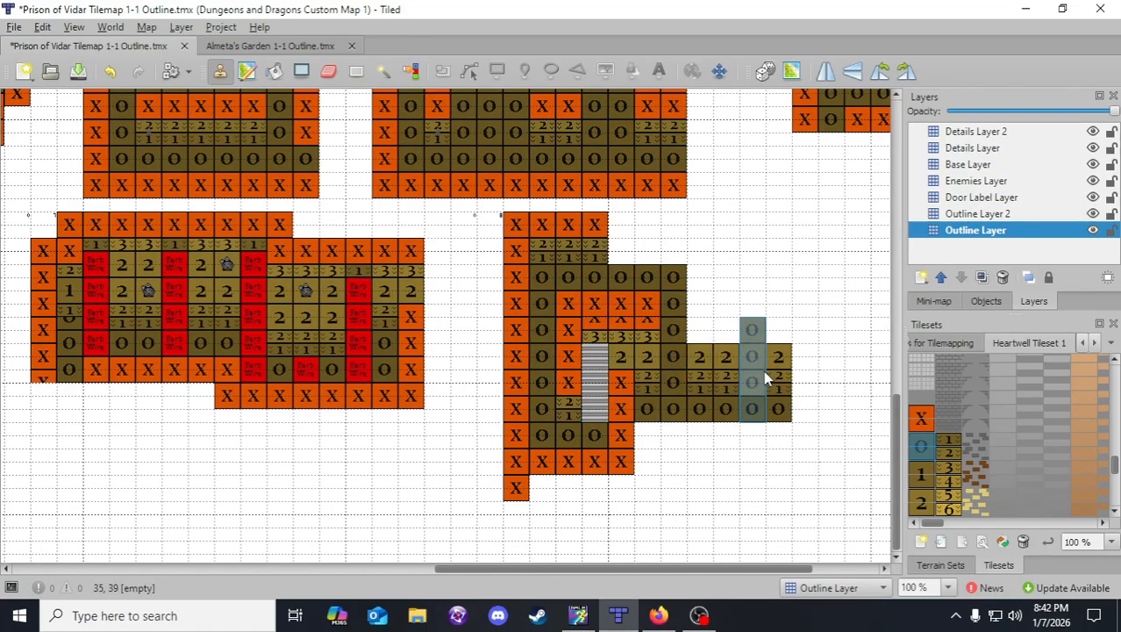
{"action": "left_click", "coordinate": [760, 356]}
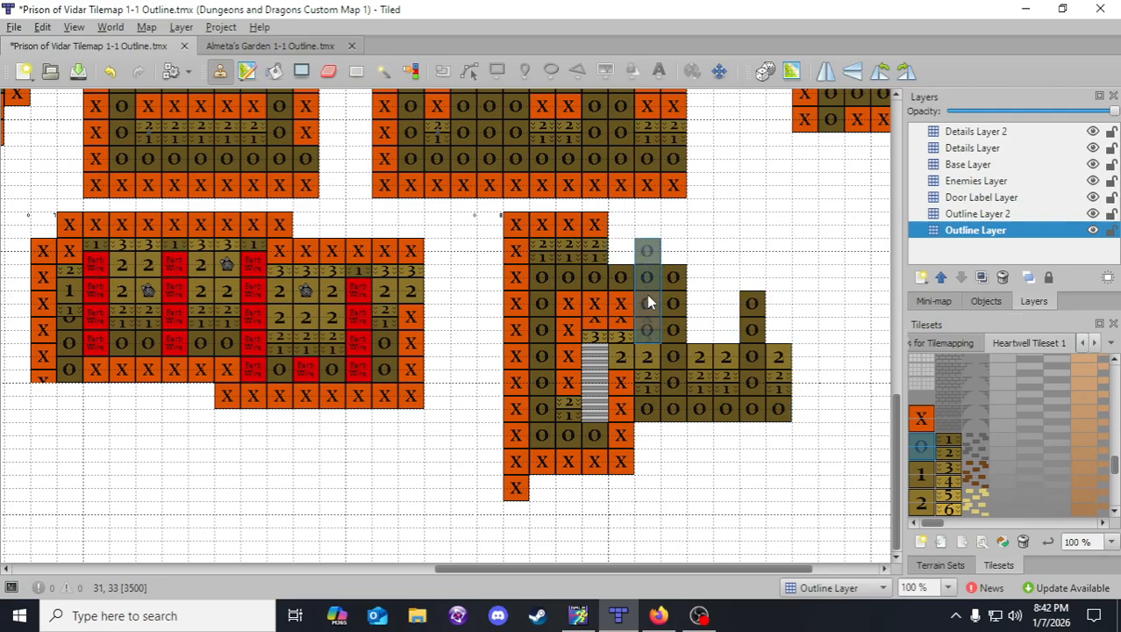
- Copy the X and half X-3 pair above the 2s in the eighth and ninth columns, then fill Xs up to the top wall row
{"action": "right_click_drag", "start_coordinate": [649, 298], "coordinate": [654, 339]}
{"action": "left_click", "coordinate": [699, 330]}
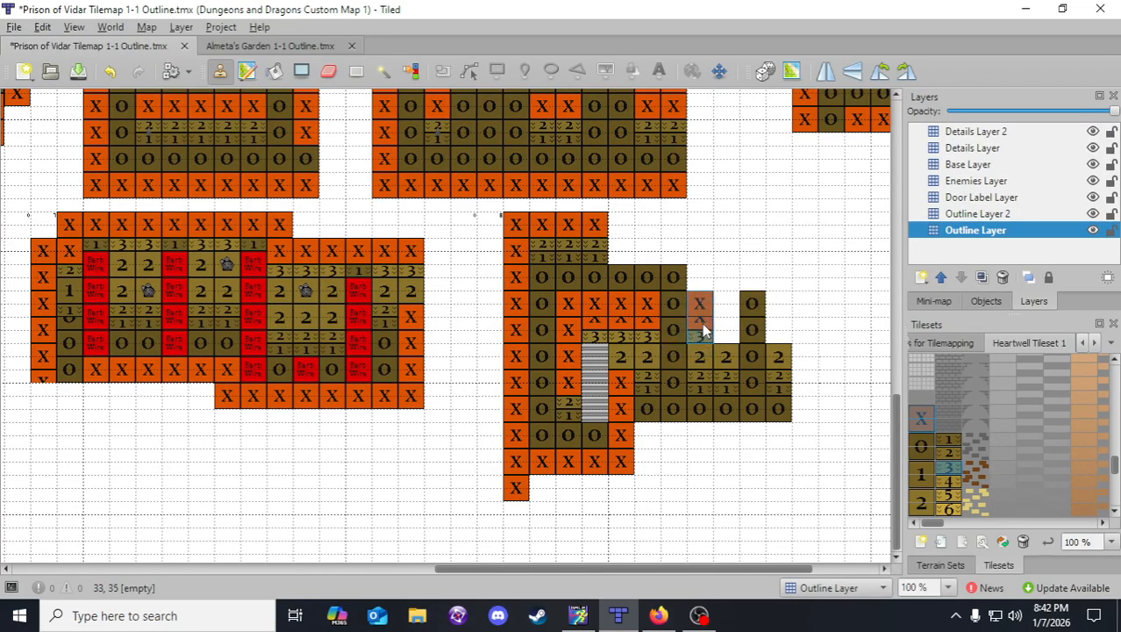
{"action": "left_click", "coordinate": [726, 330]}
{"action": "right_click_drag", "start_coordinate": [700, 304], "coordinate": [723, 307]}
{"action": "left_click", "coordinate": [719, 279]}
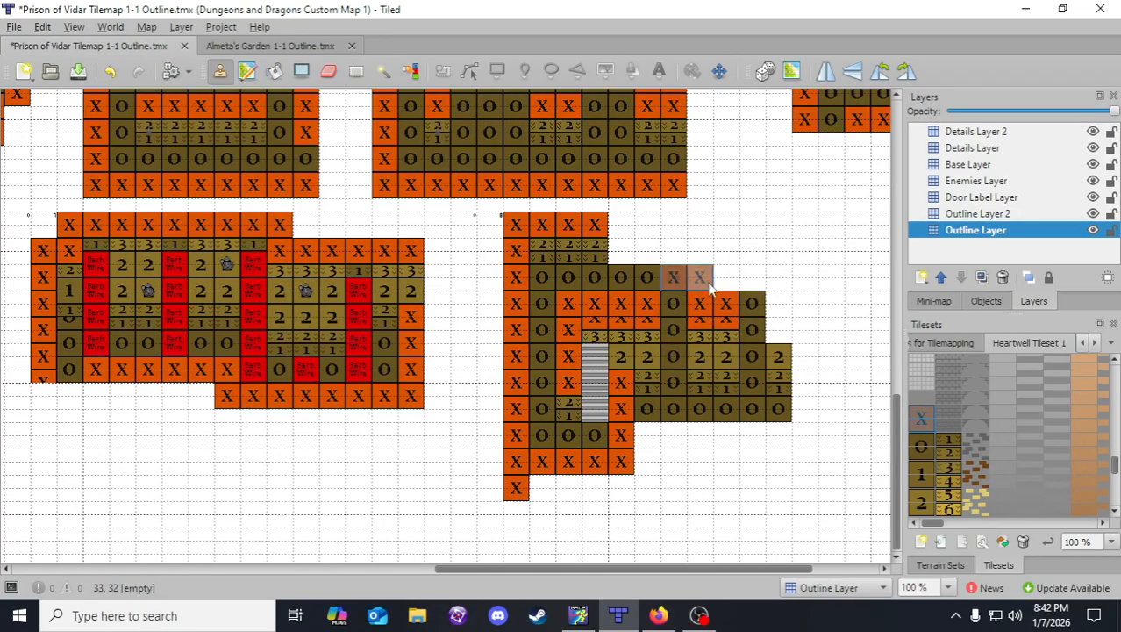
{"action": "left_click", "coordinate": [715, 251]}
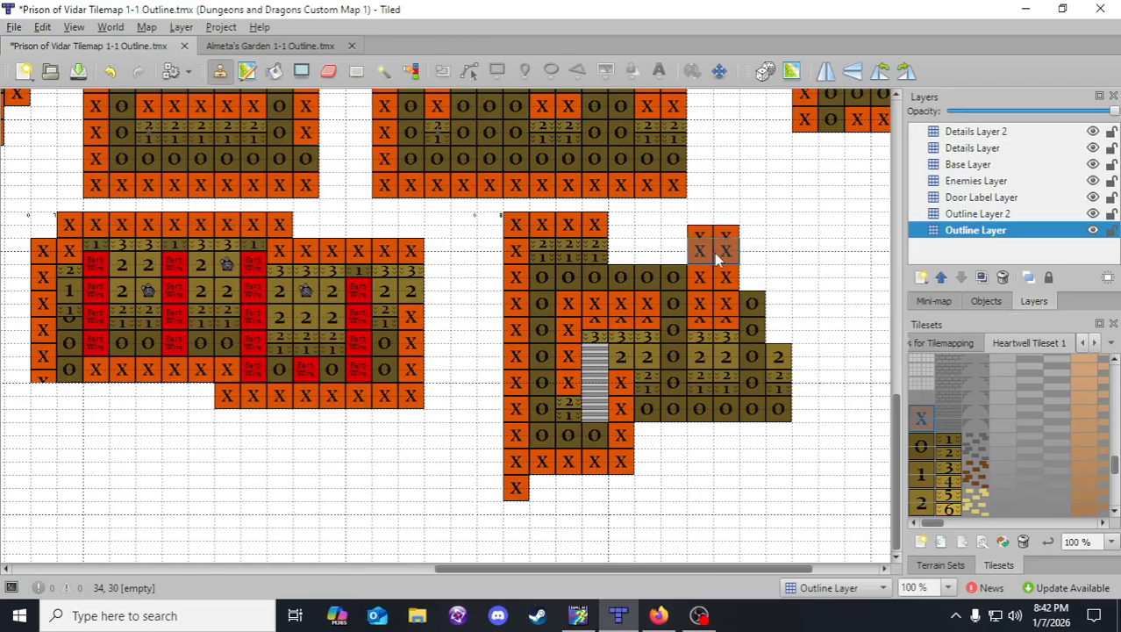
{"action": "left_click", "coordinate": [716, 225]}
- Extend room 8's top X row and 2-1 row three tiles east to meet the X block, and save
{"action": "right_click_drag", "start_coordinate": [537, 219], "coordinate": [598, 255]}
{"action": "left_click", "coordinate": [648, 245]}
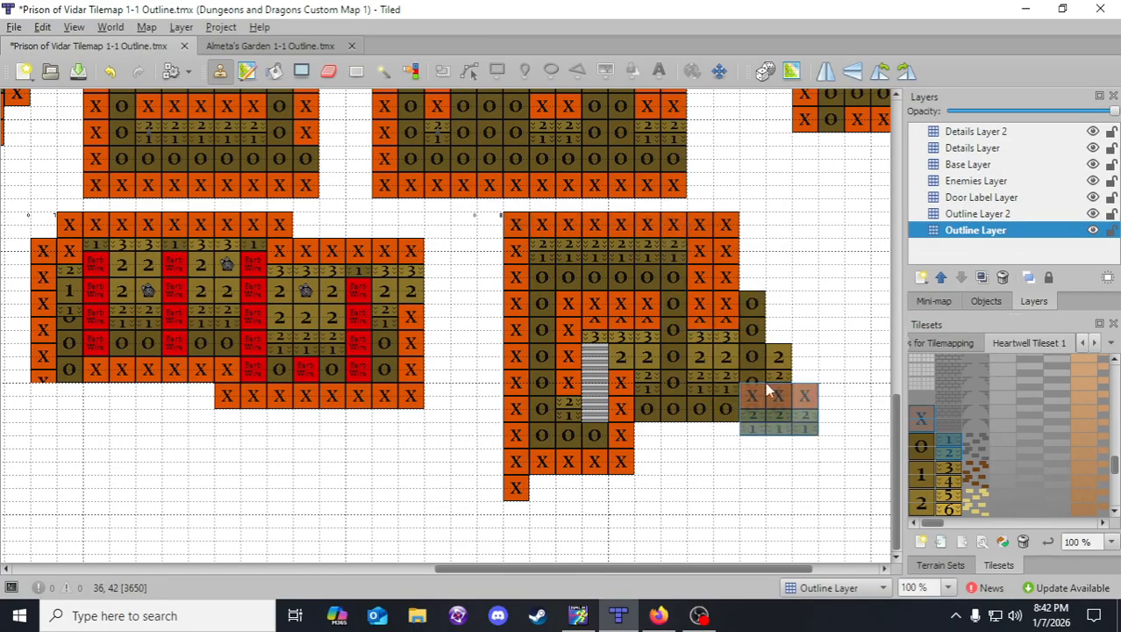
{"action": "left_click", "coordinate": [78, 71]}
- Copy the X and half X-3 pair across the three columns east of the tenth column's 0s
{"action": "scroll", "coordinate": [683, 406], "scroll_direction": "up", "scroll_amount": 2}
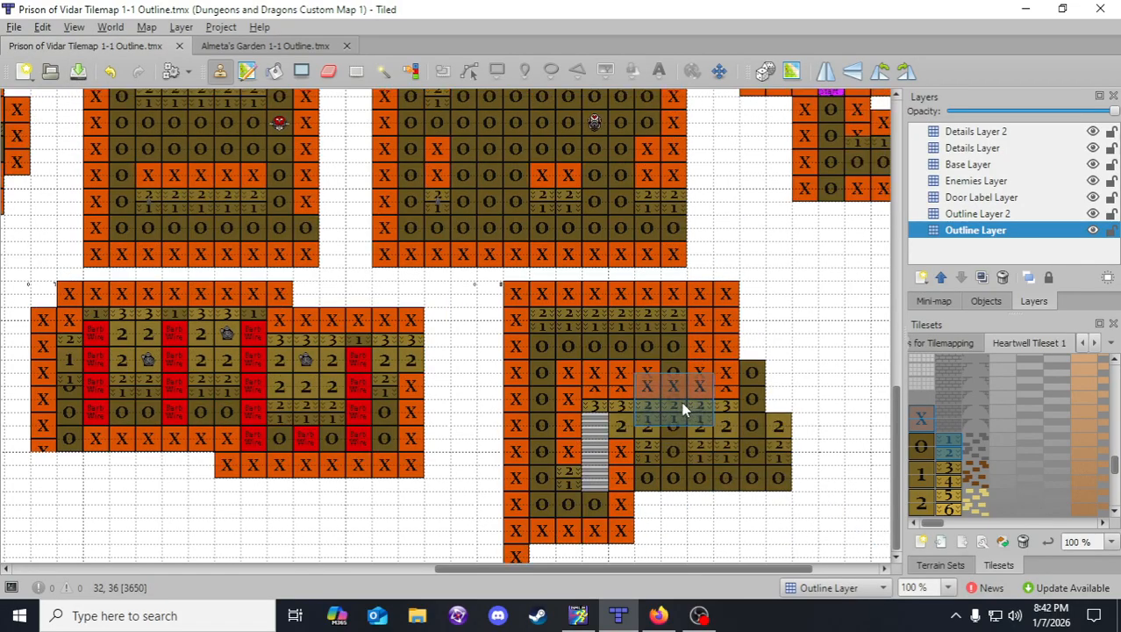
{"action": "left_click_drag", "start_coordinate": [637, 566], "coordinate": [702, 571]}
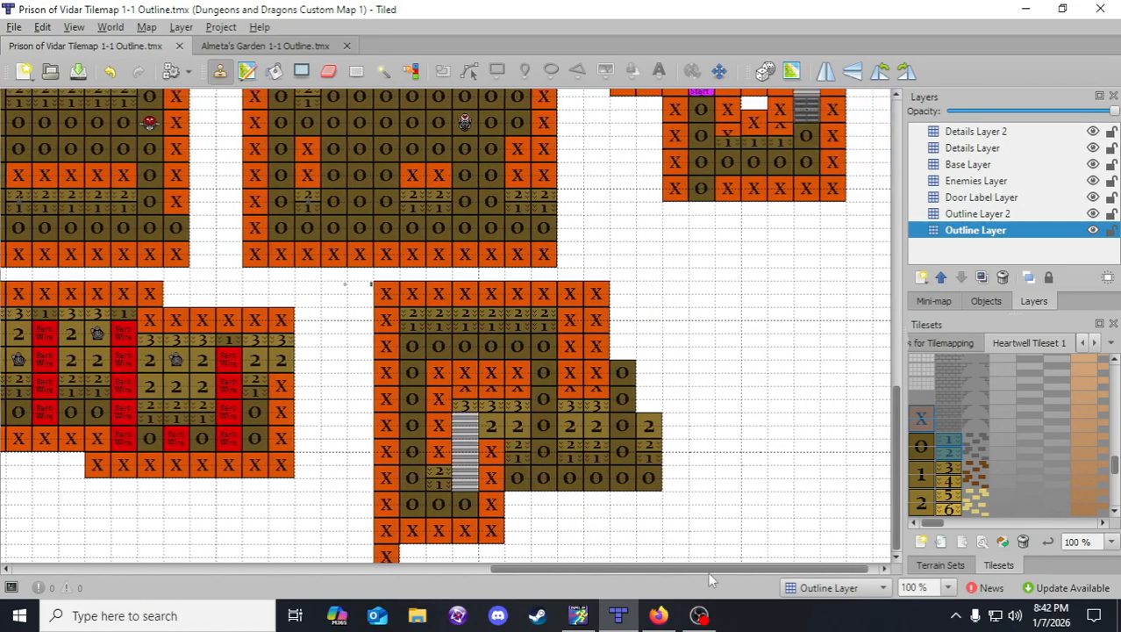
{"action": "scroll", "coordinate": [693, 457], "scroll_direction": "down", "scroll_amount": 4}
{"action": "scroll", "coordinate": [571, 347], "scroll_direction": "right", "scroll_amount": 3}
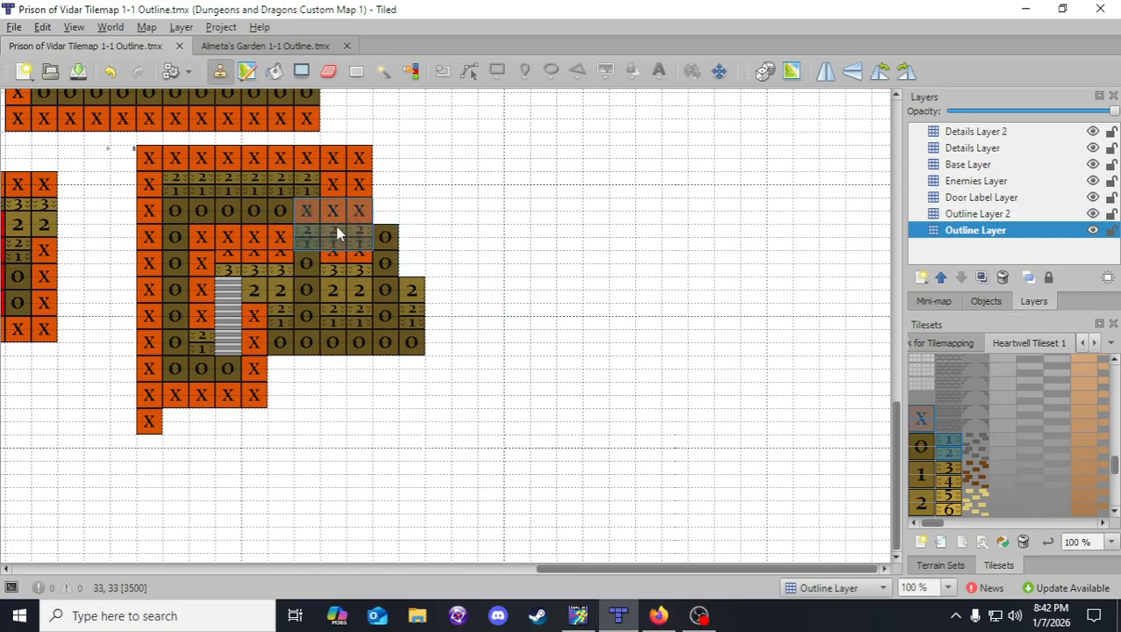
{"action": "right_click_drag", "start_coordinate": [331, 237], "coordinate": [361, 270]}
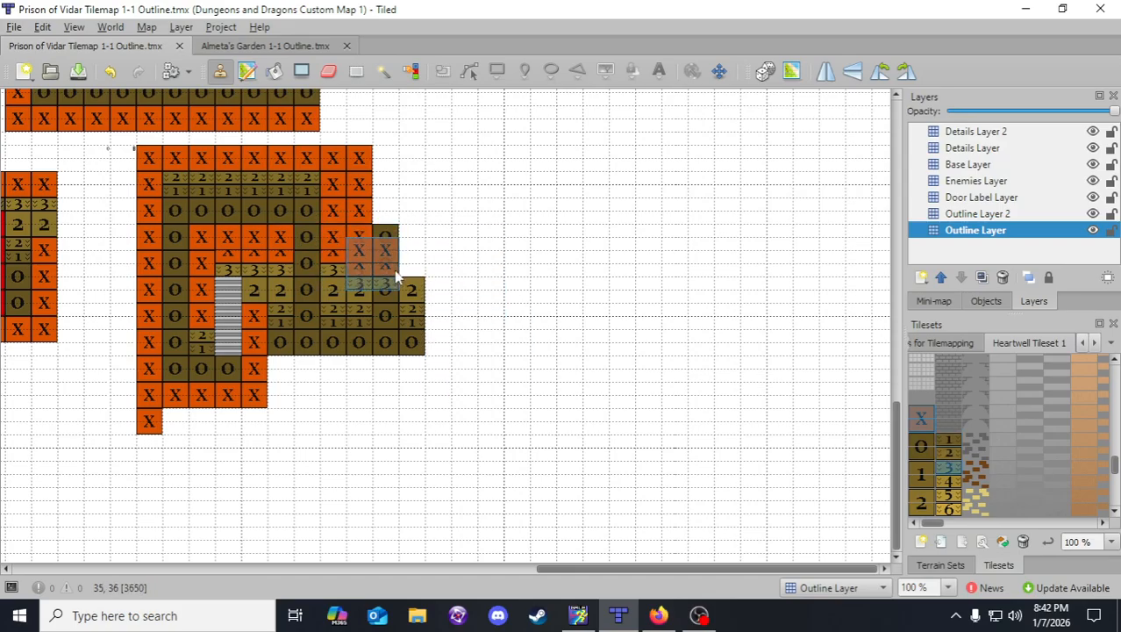
{"action": "left_click", "coordinate": [444, 263]}
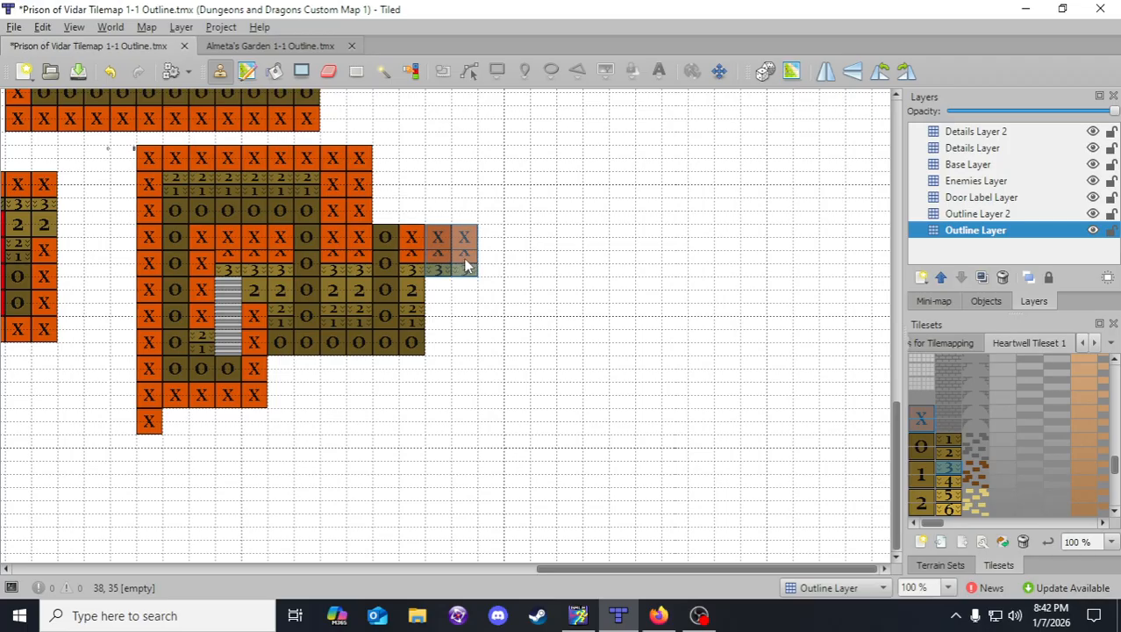
{"action": "left_click", "coordinate": [466, 266]}
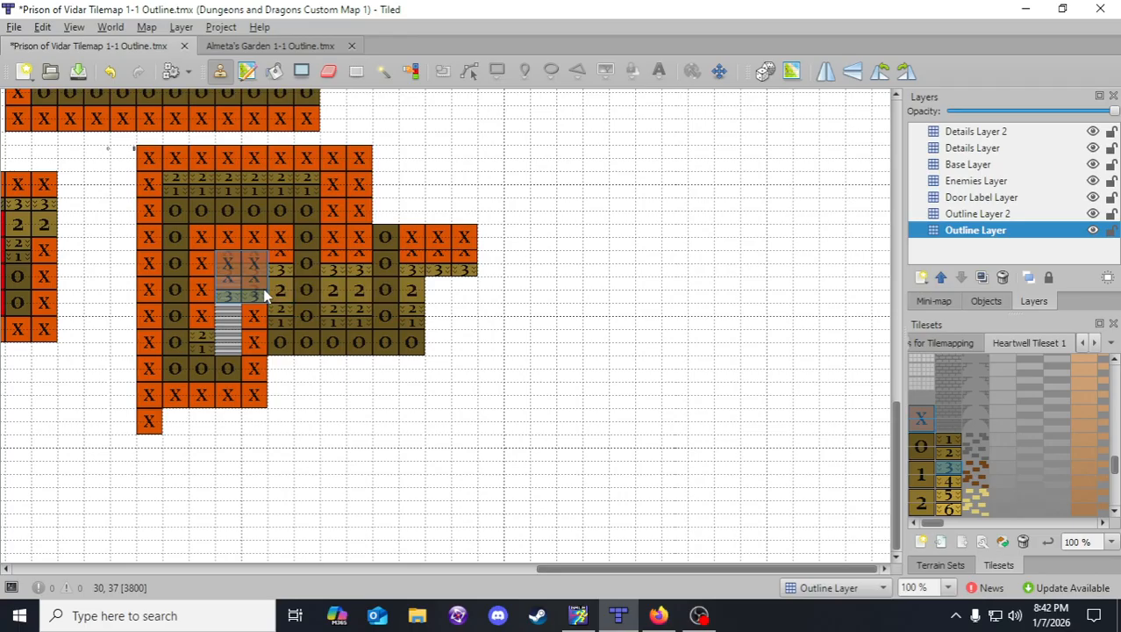
- Copy the three grey striped tiles below the easternmost half X-3 tile and add a 2 in the twelfth column
{"action": "right_click_drag", "start_coordinate": [228, 280], "coordinate": [229, 346]}
{"action": "left_click", "coordinate": [470, 330]}
{"action": "right_click", "coordinate": [418, 298]}
{"action": "left_click", "coordinate": [444, 289]}
- Lay six Xs beneath the eastern 0 row and stack three Xs below the twelfth column's 2
{"action": "right_click_drag", "start_coordinate": [171, 157], "coordinate": [298, 165]}
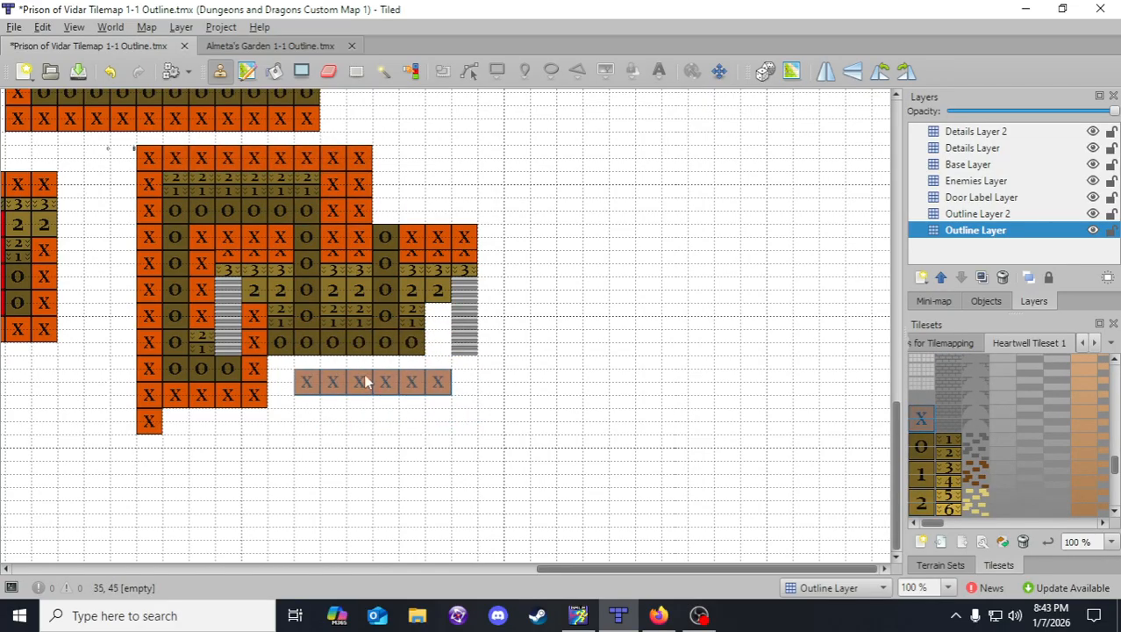
{"action": "left_click", "coordinate": [360, 368]}
{"action": "right_click_drag", "start_coordinate": [254, 316], "coordinate": [255, 369]}
{"action": "left_click", "coordinate": [438, 343]}
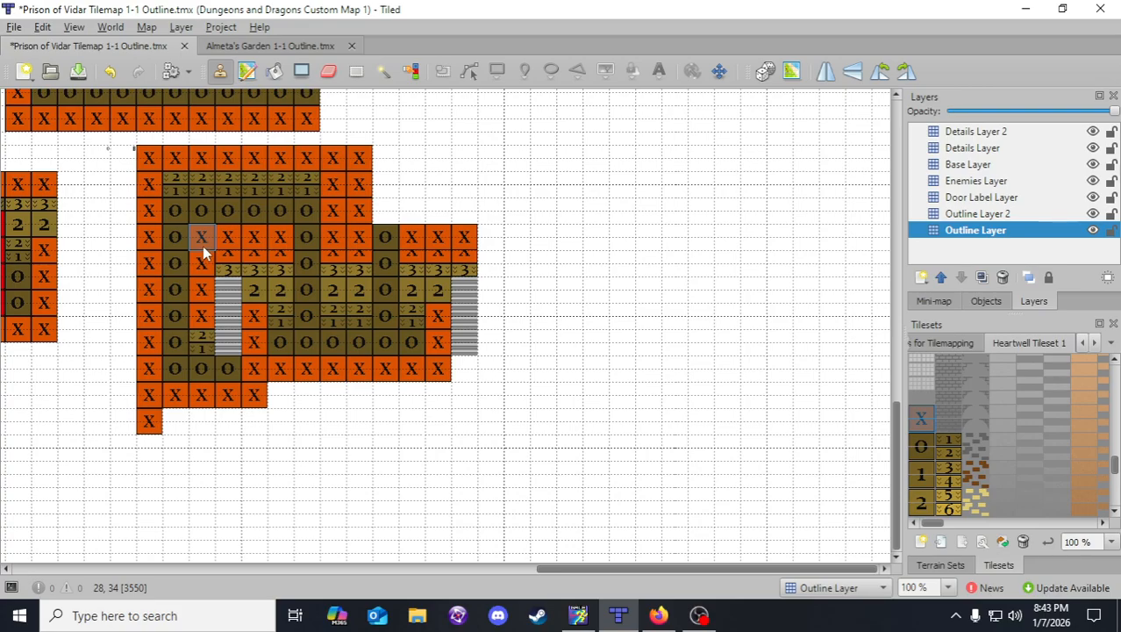
- Copy the four Xs and 2-1 from the third column east of the new striped column, add two Xs above, and save
{"action": "right_click_drag", "start_coordinate": [202, 246], "coordinate": [201, 345]}
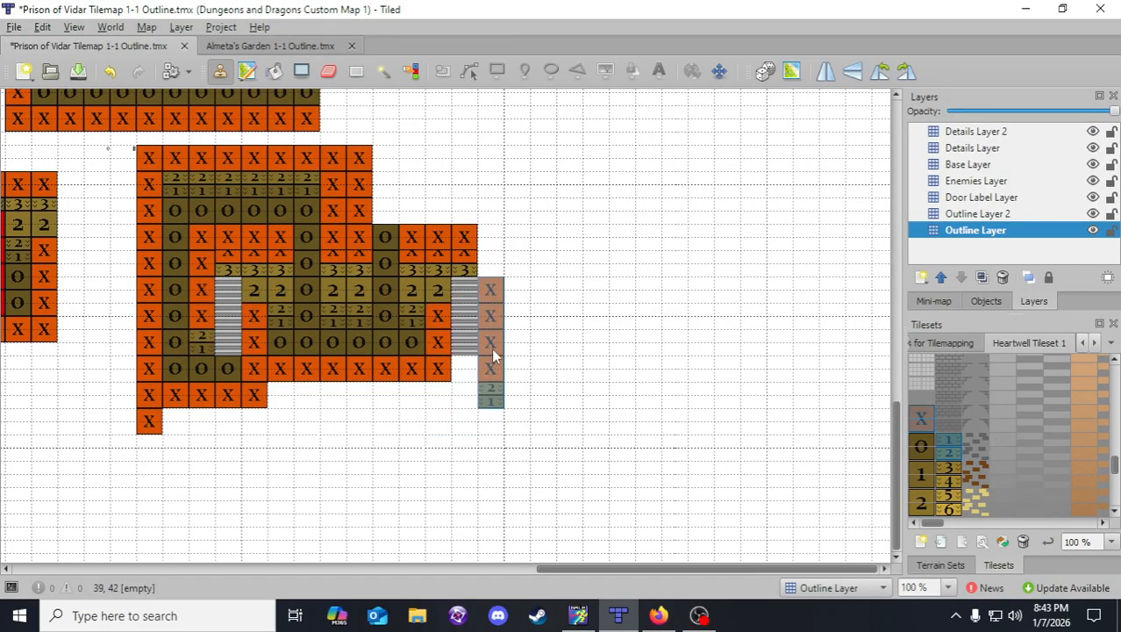
{"action": "left_click", "coordinate": [491, 348]}
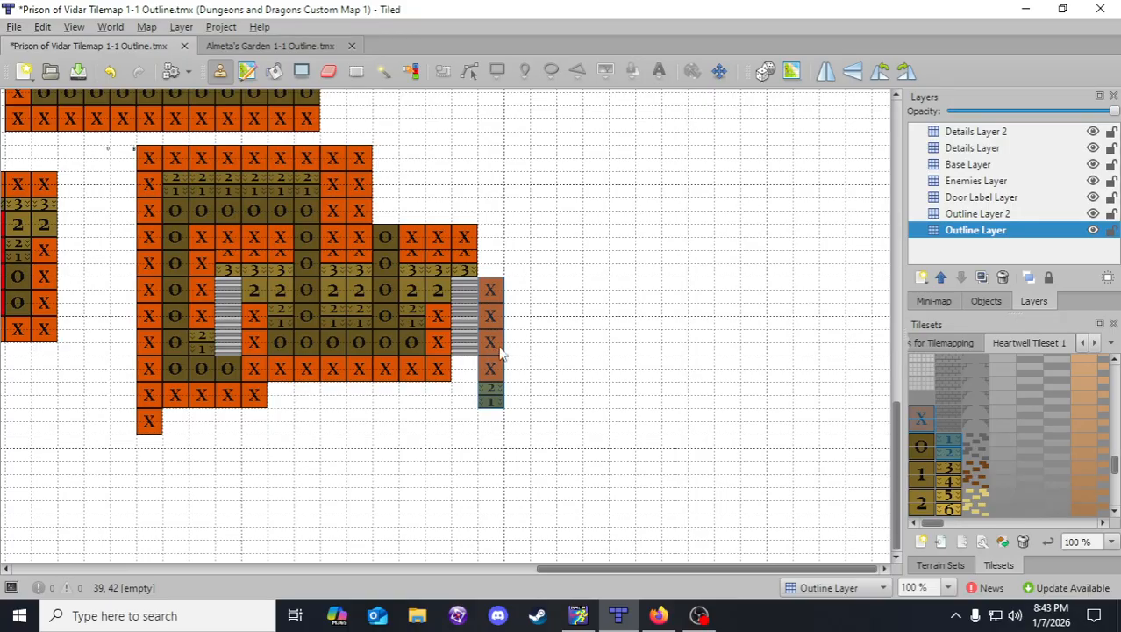
{"action": "right_click", "coordinate": [493, 296]}
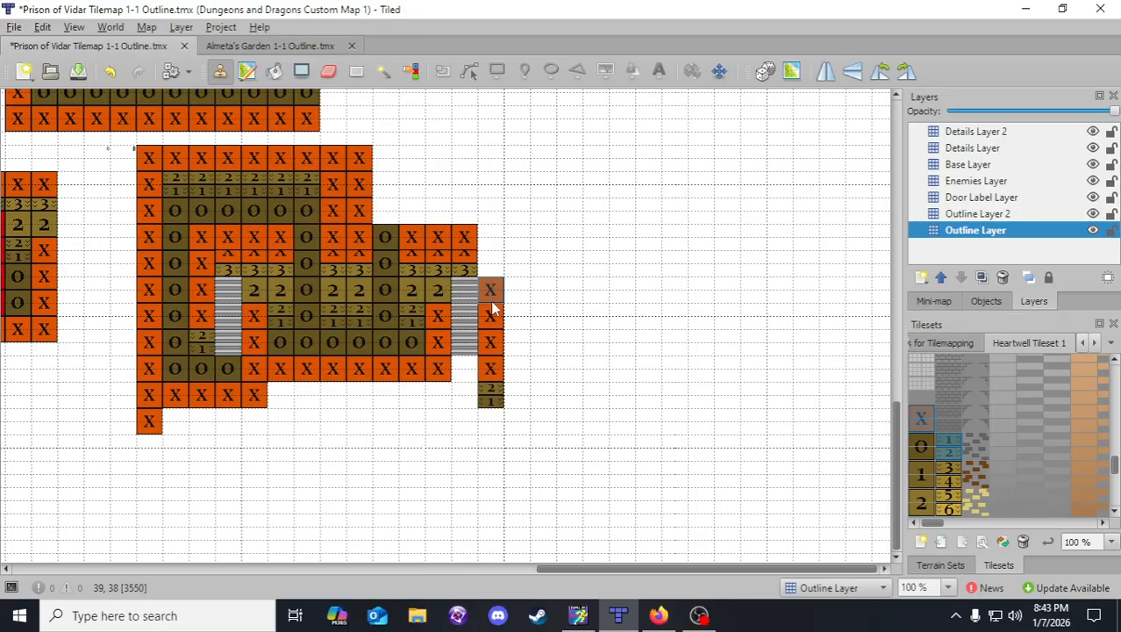
{"action": "left_click", "coordinate": [491, 270]}
{"action": "left_click", "coordinate": [492, 245]}
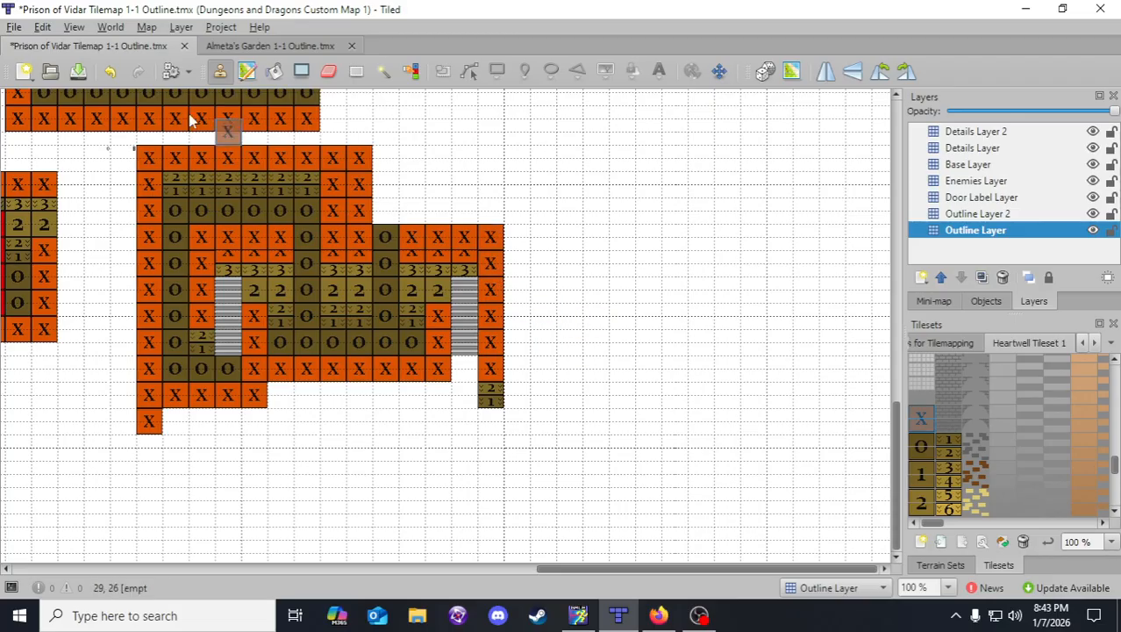
{"action": "left_click", "coordinate": [78, 70]}
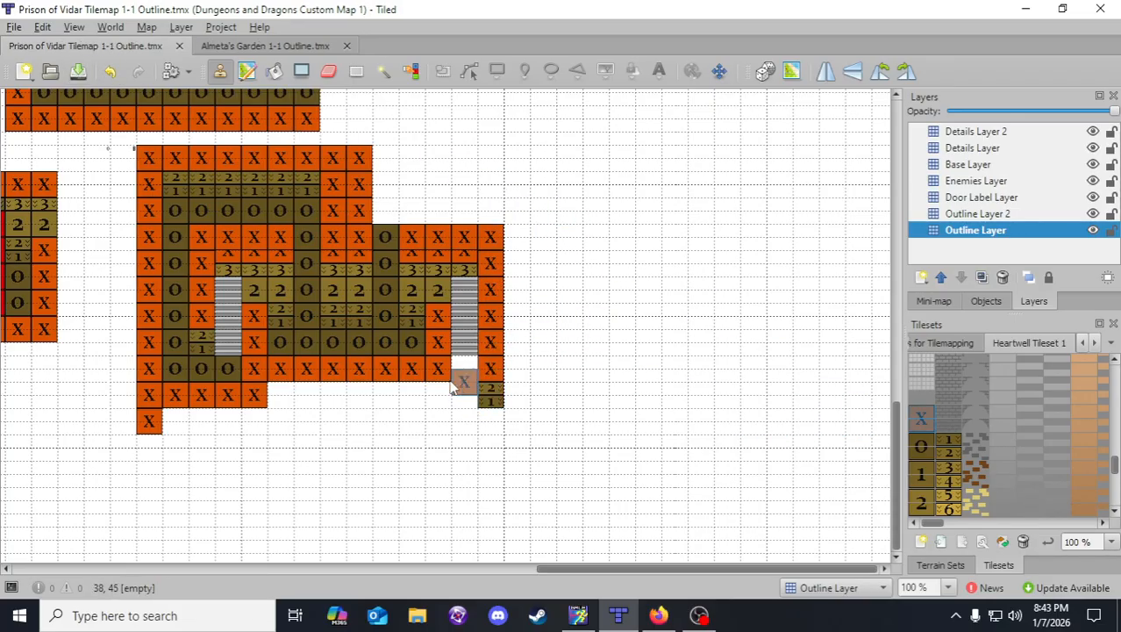
- Place a 0 below the eastern striped column and three 0s directly above the west end of the eastern X row
{"action": "right_click", "coordinate": [410, 342]}
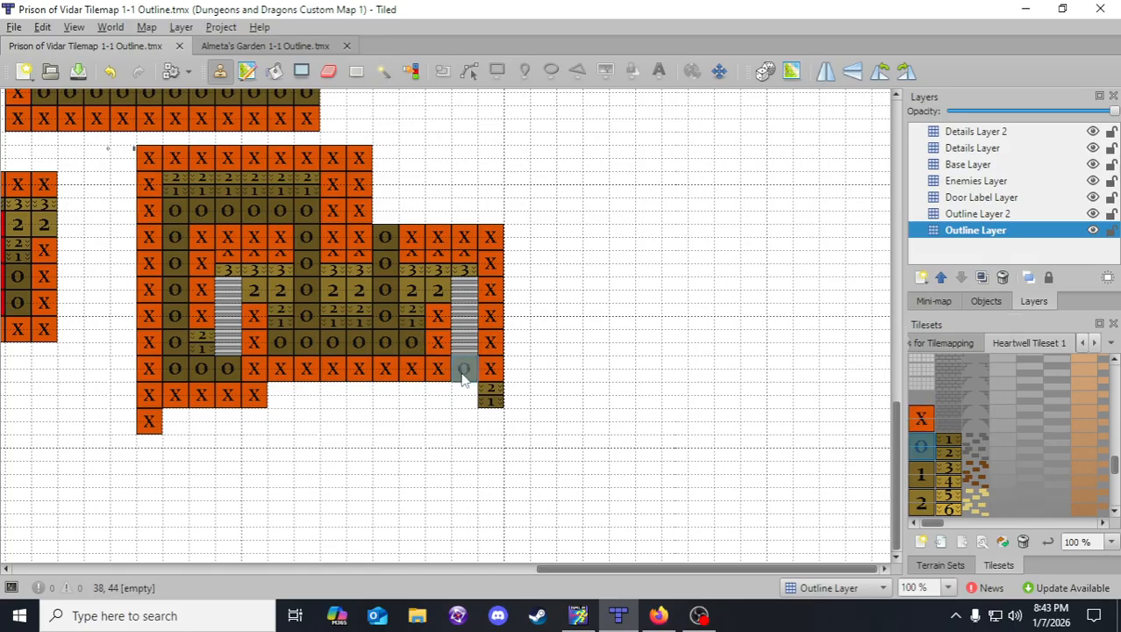
{"action": "left_click", "coordinate": [464, 376]}
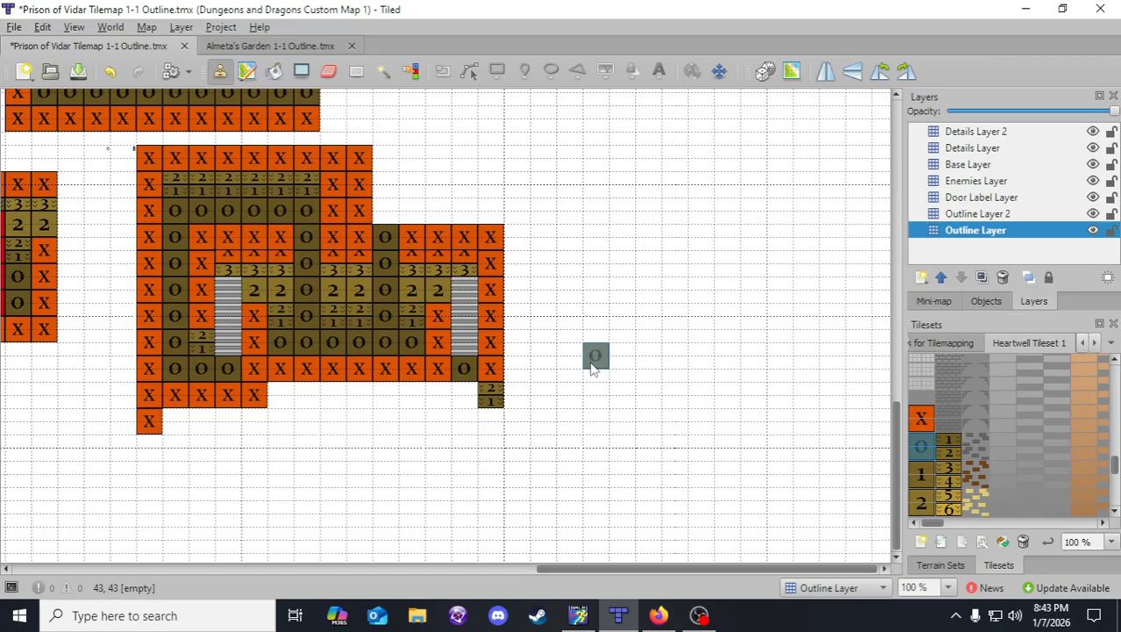
{"action": "left_click", "coordinate": [395, 224]}
{"action": "left_click", "coordinate": [412, 224]}
{"action": "left_click", "coordinate": [434, 224]}
- Copy six columns of X over 2-1 to the east end of the top wall and extend the 0 row beneath to six tiles
{"action": "left_click", "coordinate": [171, 163]}
{"action": "right_click_drag", "start_coordinate": [173, 164], "coordinate": [314, 196]}
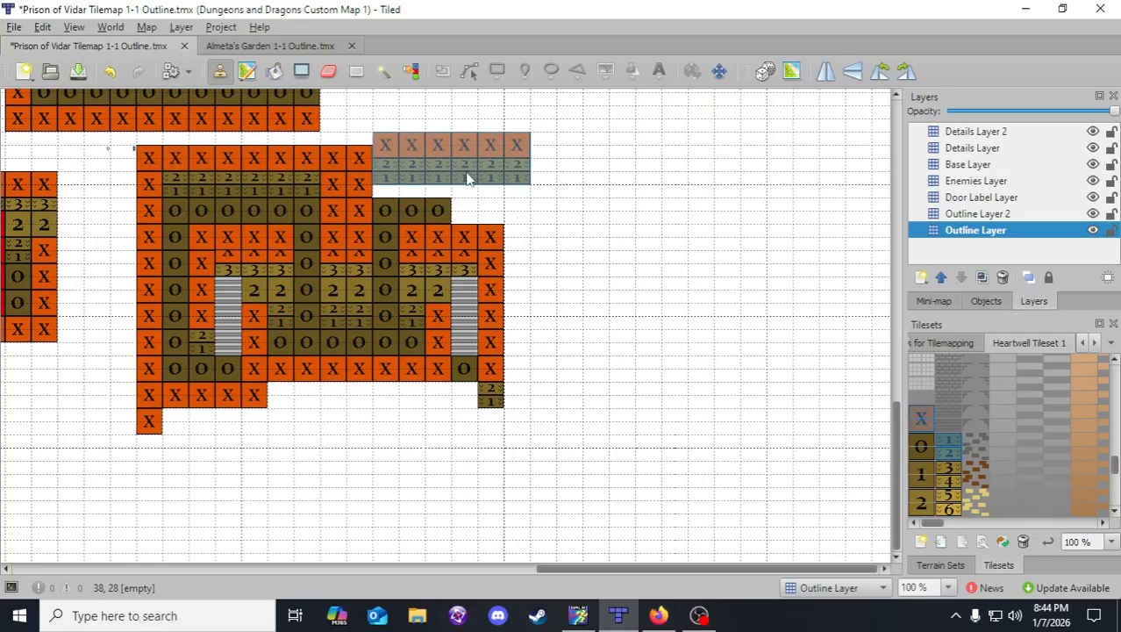
{"action": "left_click", "coordinate": [466, 177]}
{"action": "right_click", "coordinate": [389, 209]}
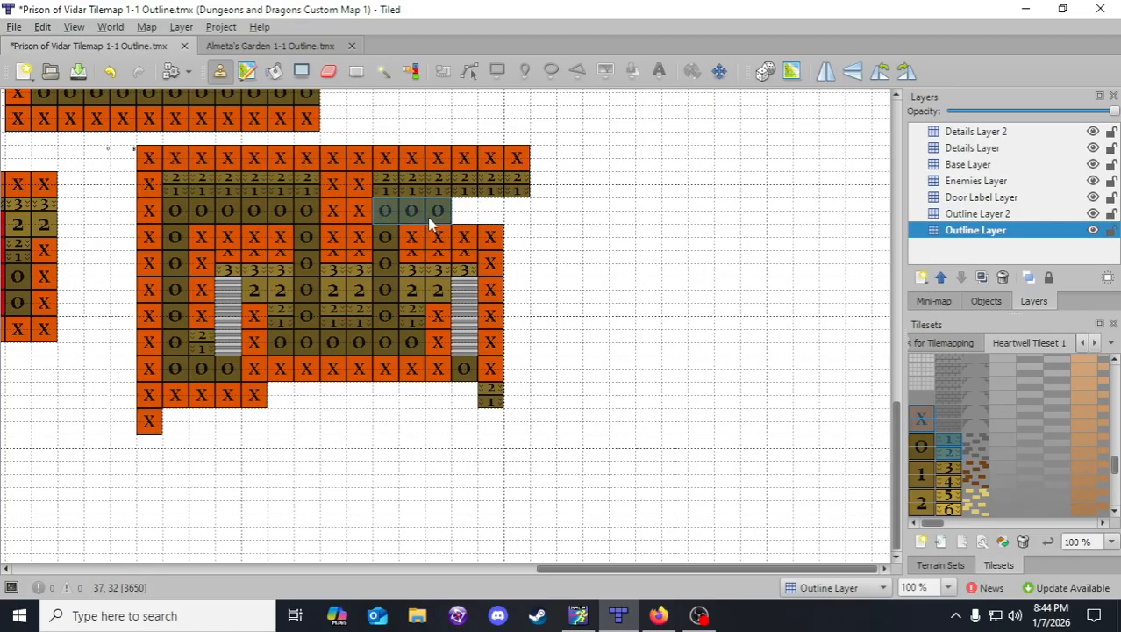
{"action": "left_click", "coordinate": [429, 224]}
{"action": "left_click", "coordinate": [505, 223]}
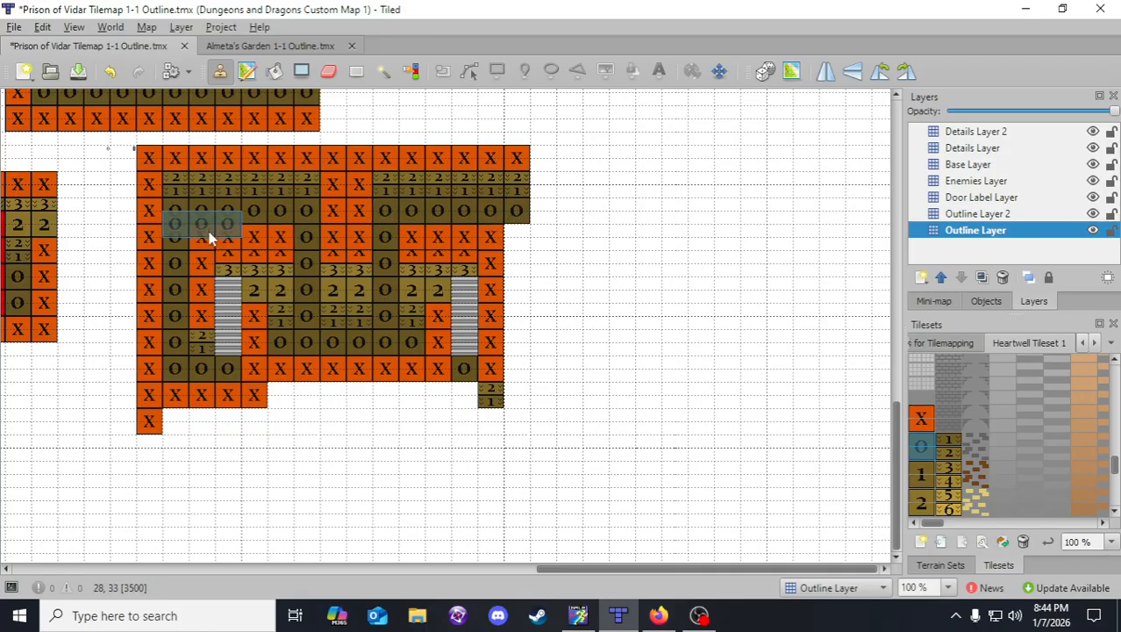
- Copy the western seven-tile column of 0s down the east edge so the column is ten tiles tall
{"action": "right_click_drag", "start_coordinate": [176, 211], "coordinate": [182, 373]}
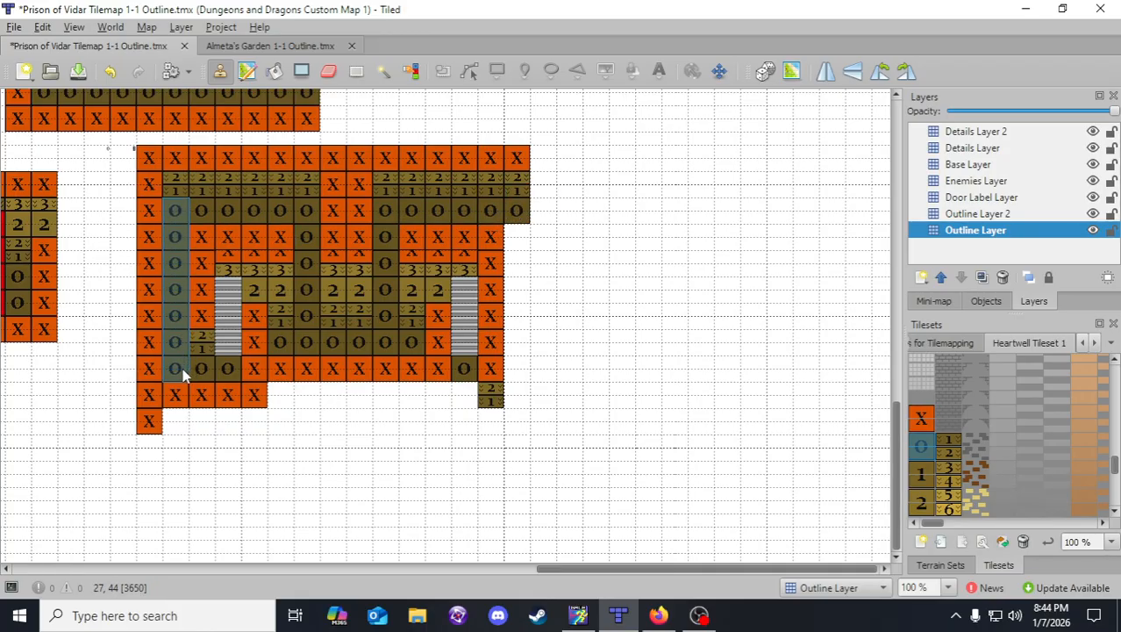
{"action": "left_click", "coordinate": [522, 295]}
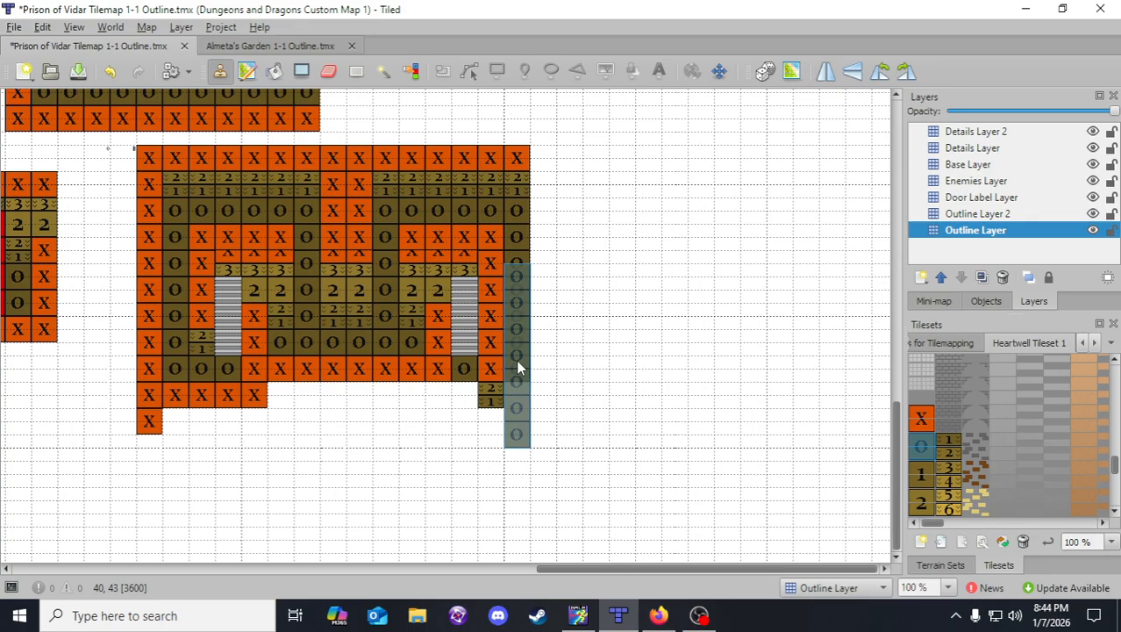
{"action": "left_click", "coordinate": [516, 367]}
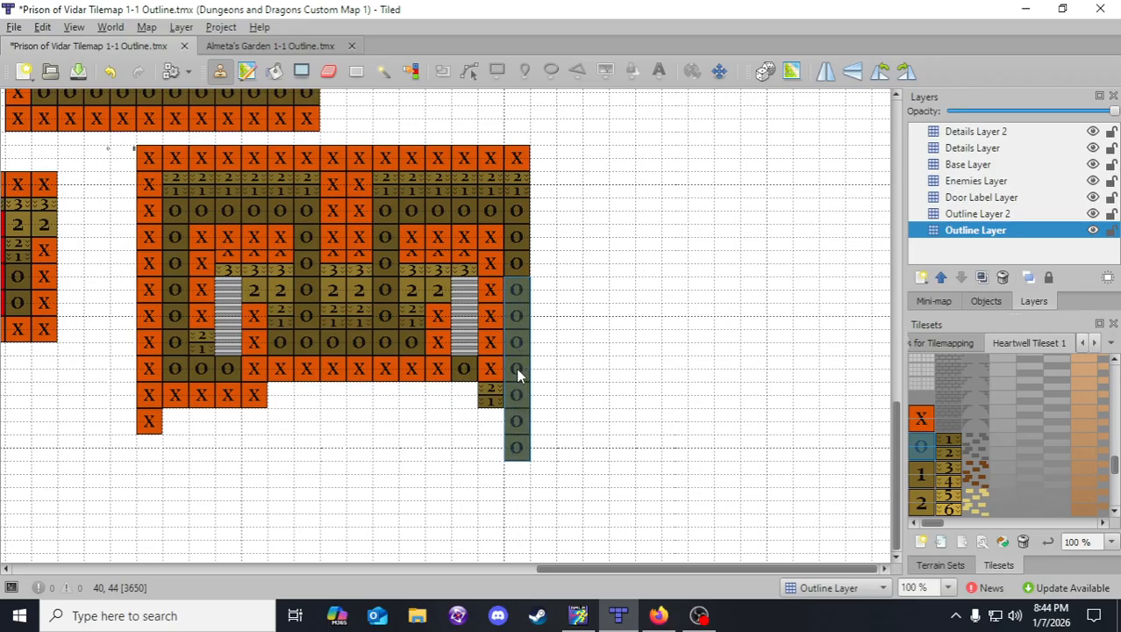
- Shift the eastern striped column and its 0 down one tile, put a 2 above, lower the adjacent 2-1 beneath an added X, and save
{"action": "left_click", "coordinate": [465, 361]}
{"action": "right_click", "coordinate": [439, 272]}
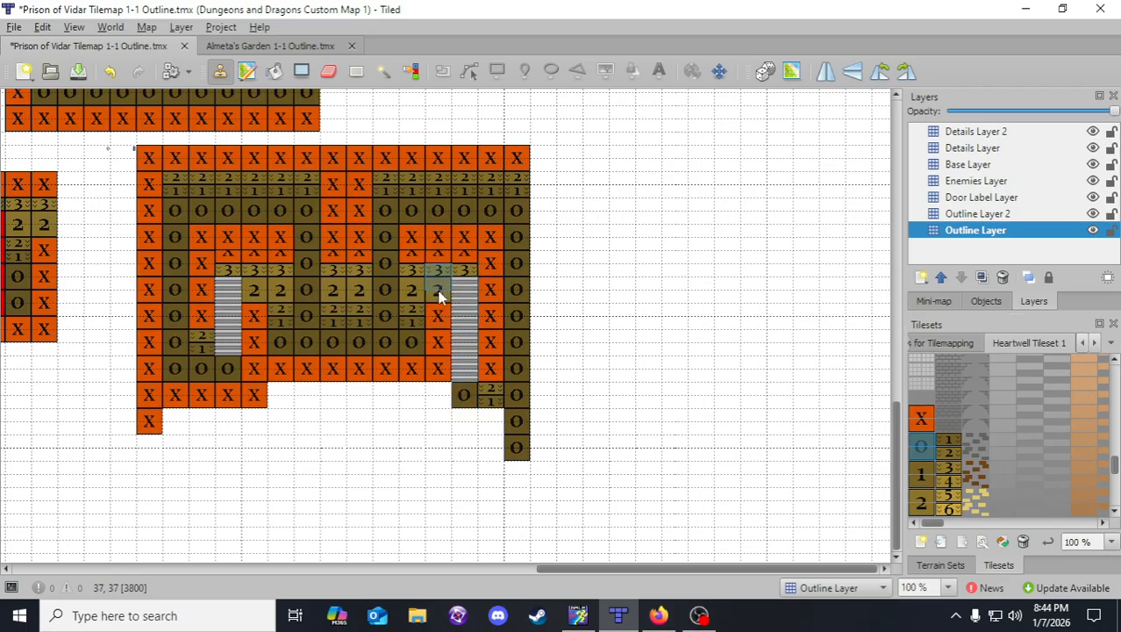
{"action": "left_click", "coordinate": [465, 287]}
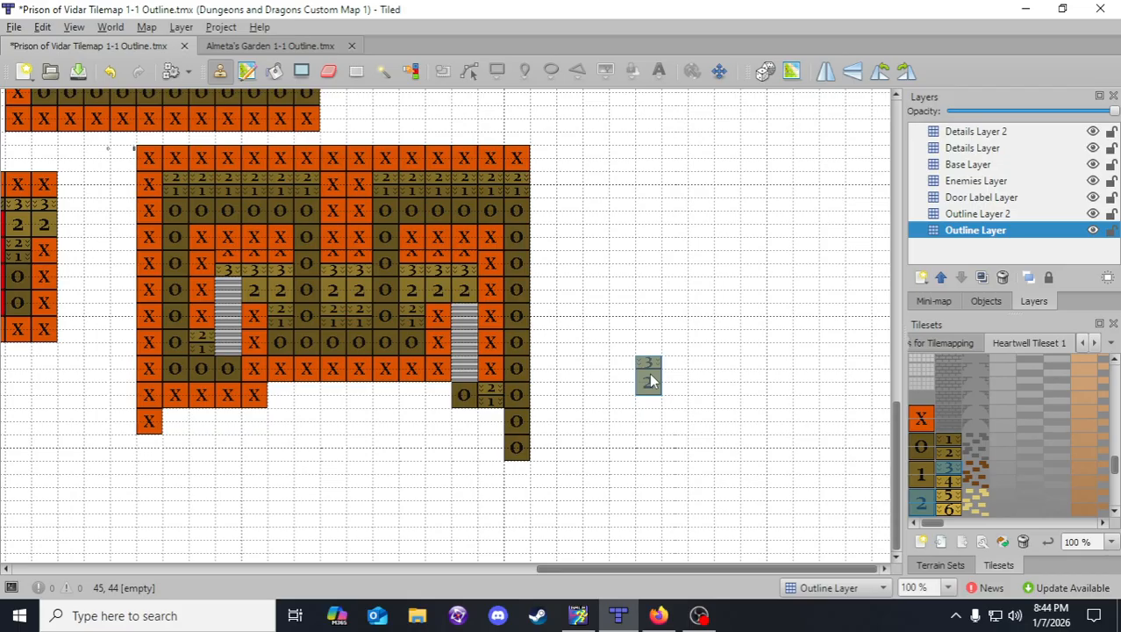
{"action": "right_click_drag", "start_coordinate": [488, 371], "coordinate": [493, 397]}
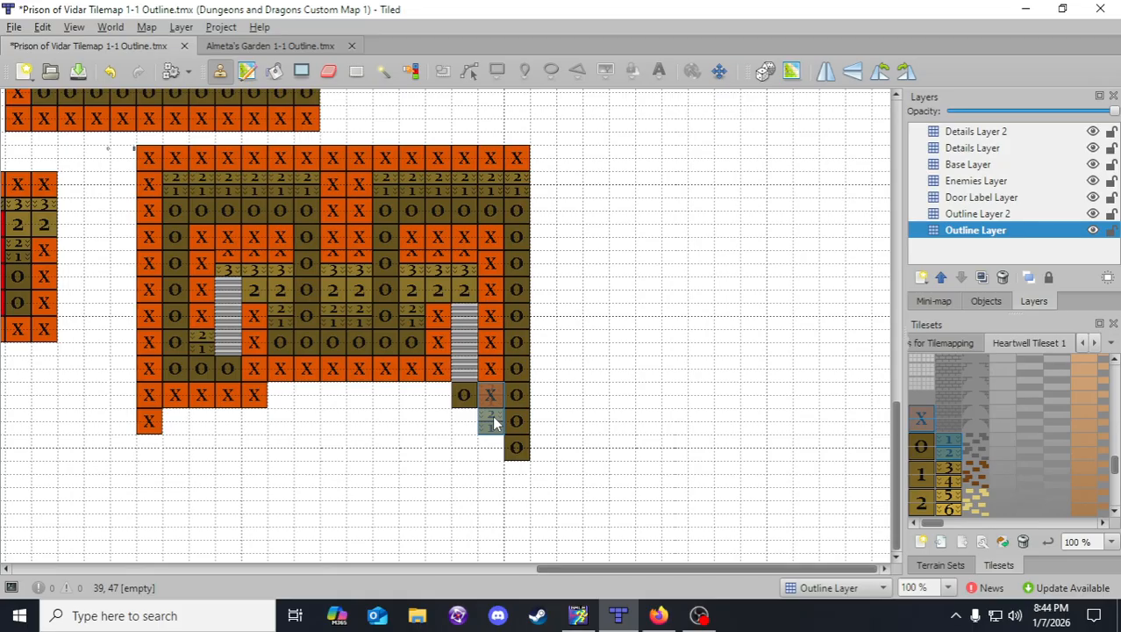
{"action": "left_click", "coordinate": [493, 423]}
{"action": "key", "text": "ctrl+s"}
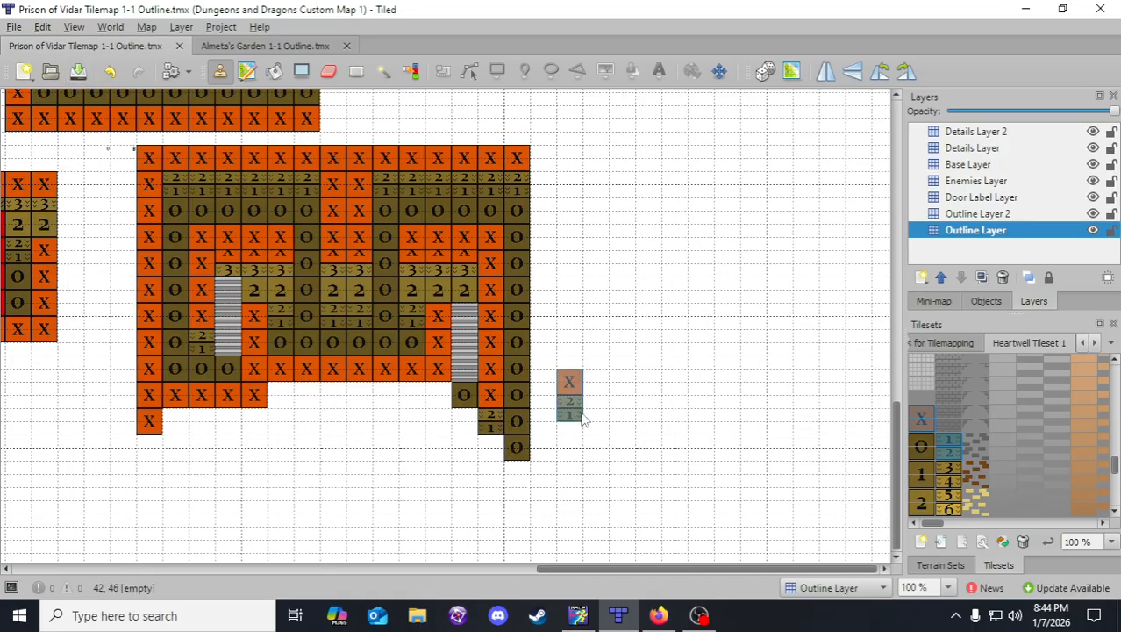
- Copy seven Xs from the bottom wall into the row below, closing the gap up to the 0 under the striped column
{"action": "scroll", "coordinate": [562, 395], "scroll_direction": "down", "scroll_amount": 2}
{"action": "right_click_drag", "start_coordinate": [272, 303], "coordinate": [438, 306]}
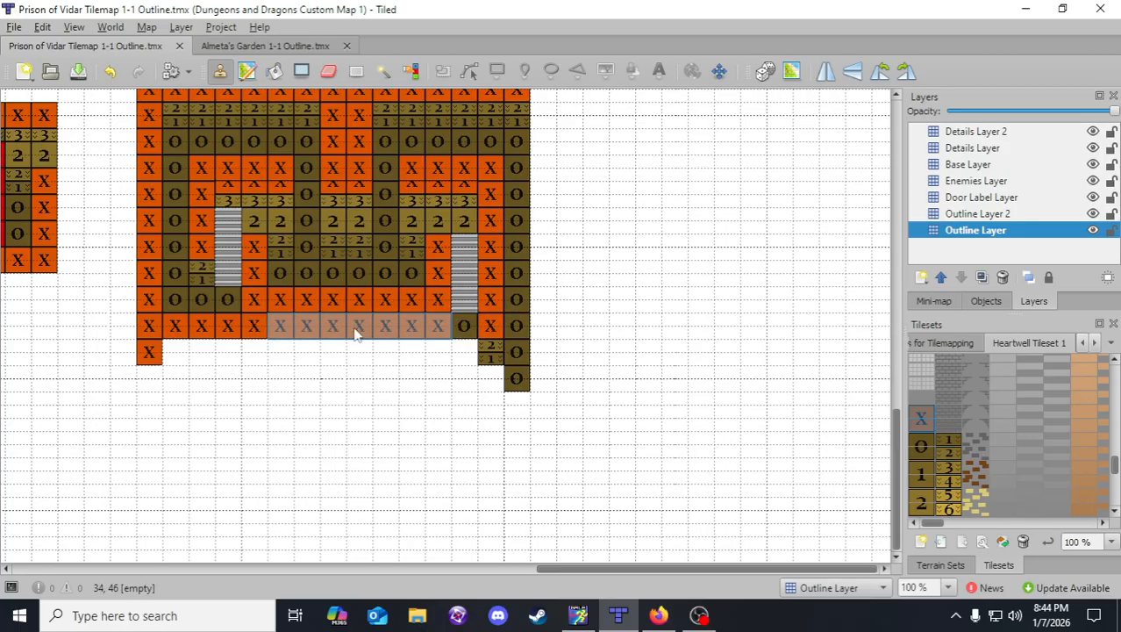
{"action": "left_click", "coordinate": [356, 333]}
- Lay a row of eleven 2-1 tiles beneath the doubled X wall, starting beside the western X, and save the map
{"action": "right_click", "coordinate": [491, 353]}
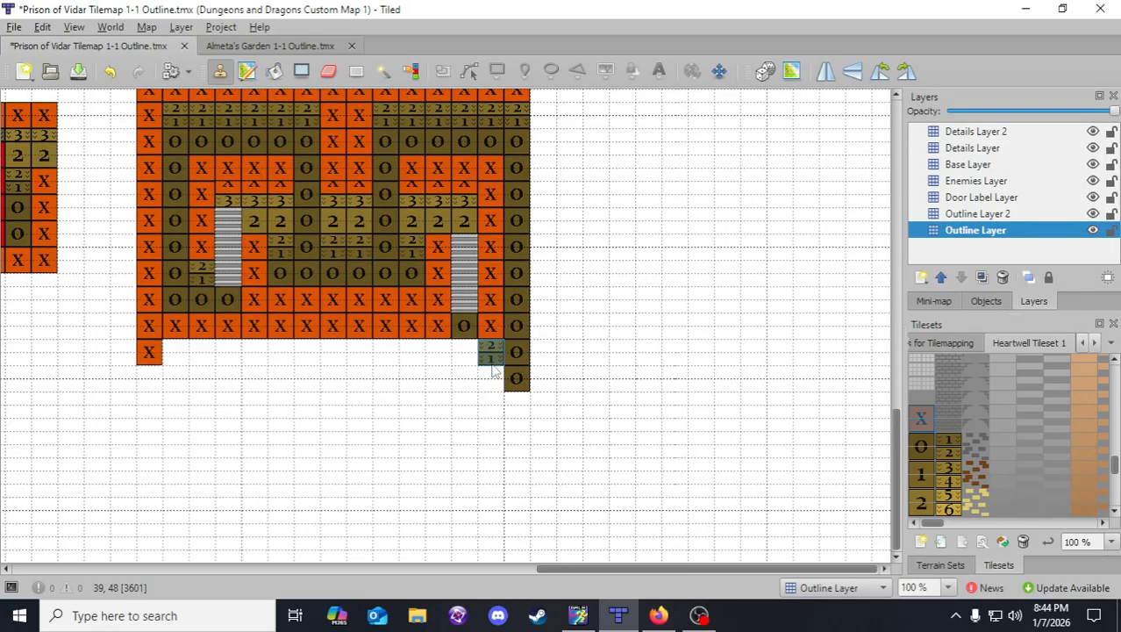
{"action": "left_click", "coordinate": [437, 352]}
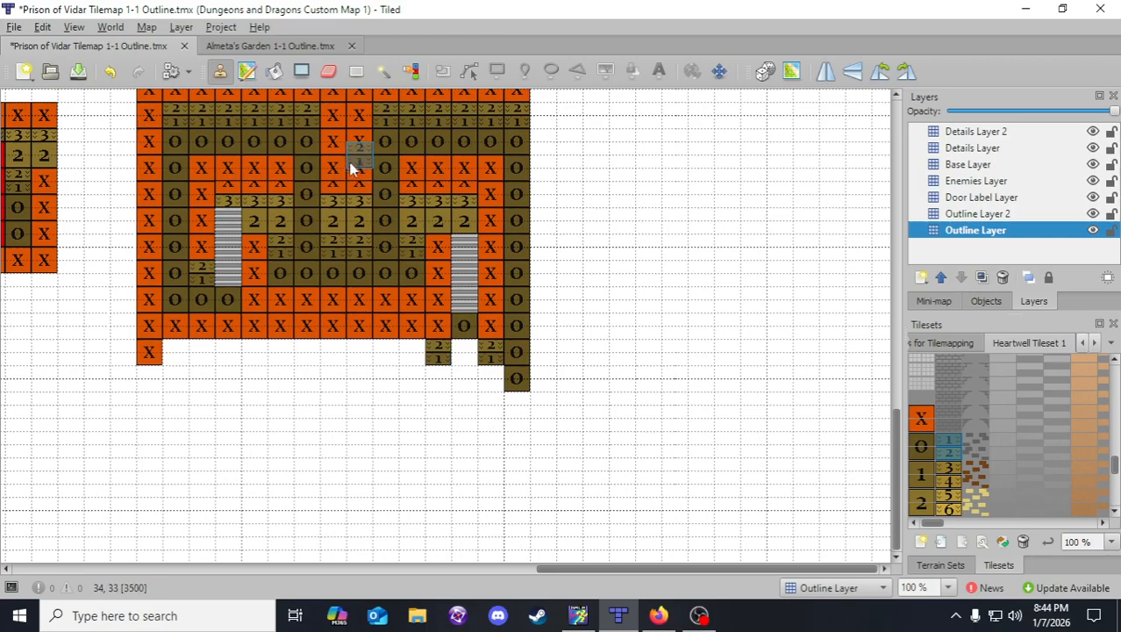
{"action": "right_click_drag", "start_coordinate": [385, 116], "coordinate": [484, 119]}
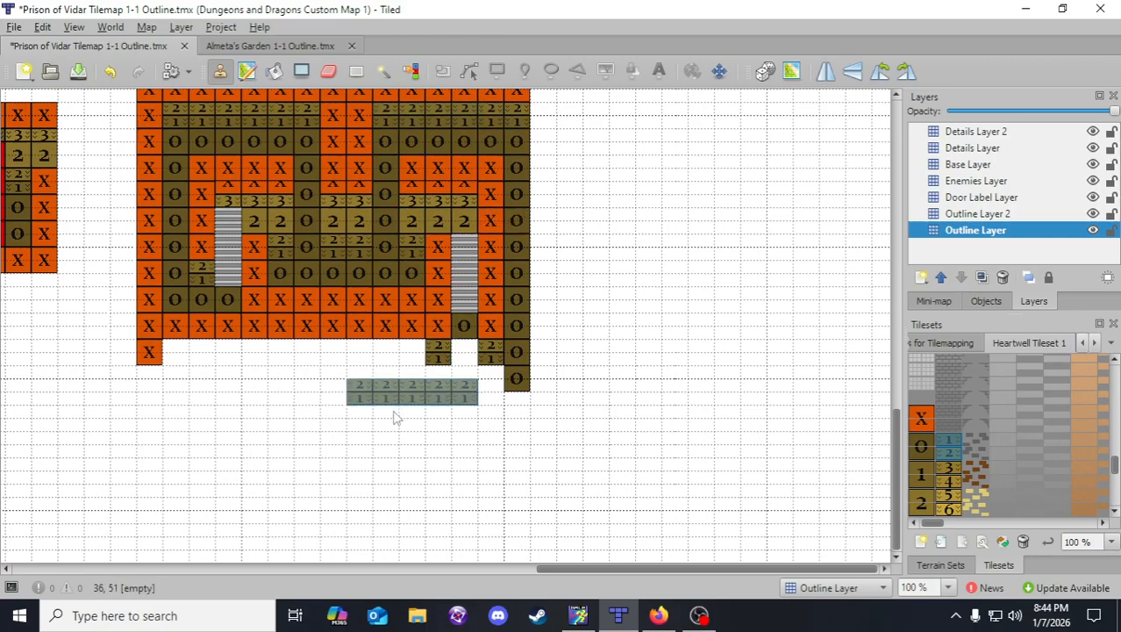
{"action": "left_click", "coordinate": [361, 366]}
{"action": "left_click_drag", "start_coordinate": [361, 366], "coordinate": [243, 369]}
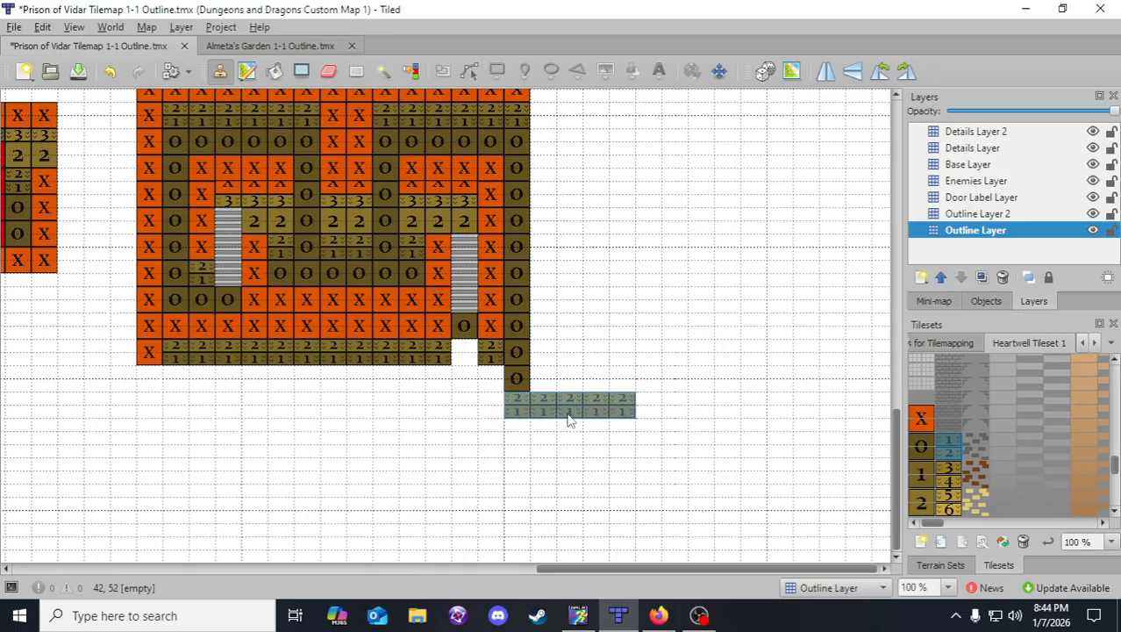
{"action": "left_click", "coordinate": [78, 71]}
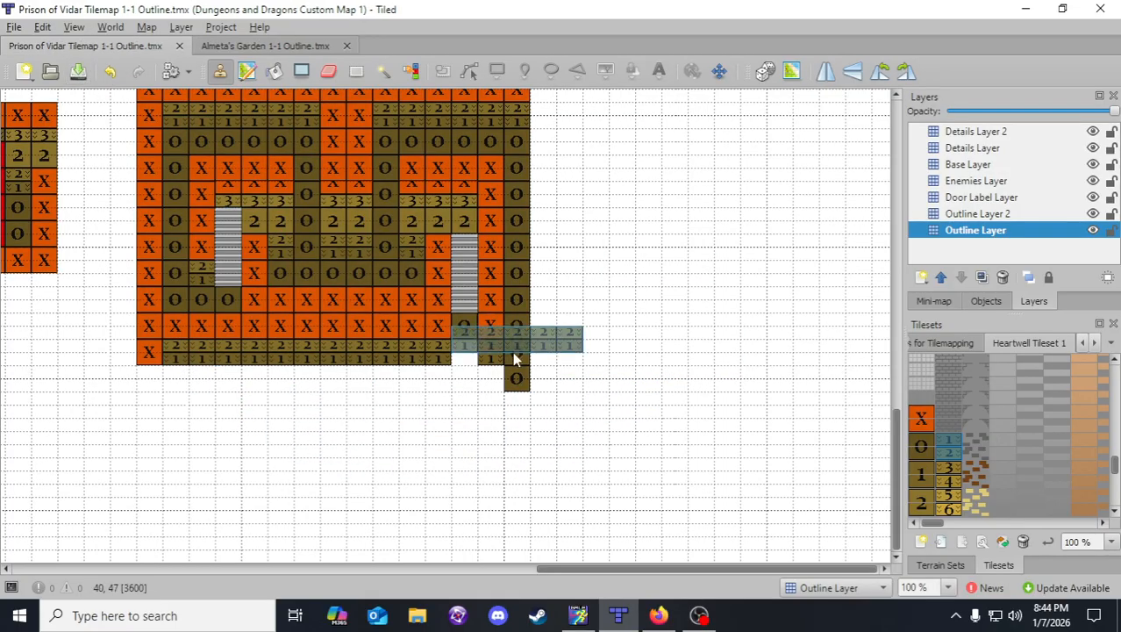
- Fill the gap in the 2-1 row and the whole row beneath with 0s, replace the 2-1 row's westernmost X with a 2-1, and save
{"action": "right_click", "coordinate": [464, 322]}
{"action": "left_click", "coordinate": [464, 351]}
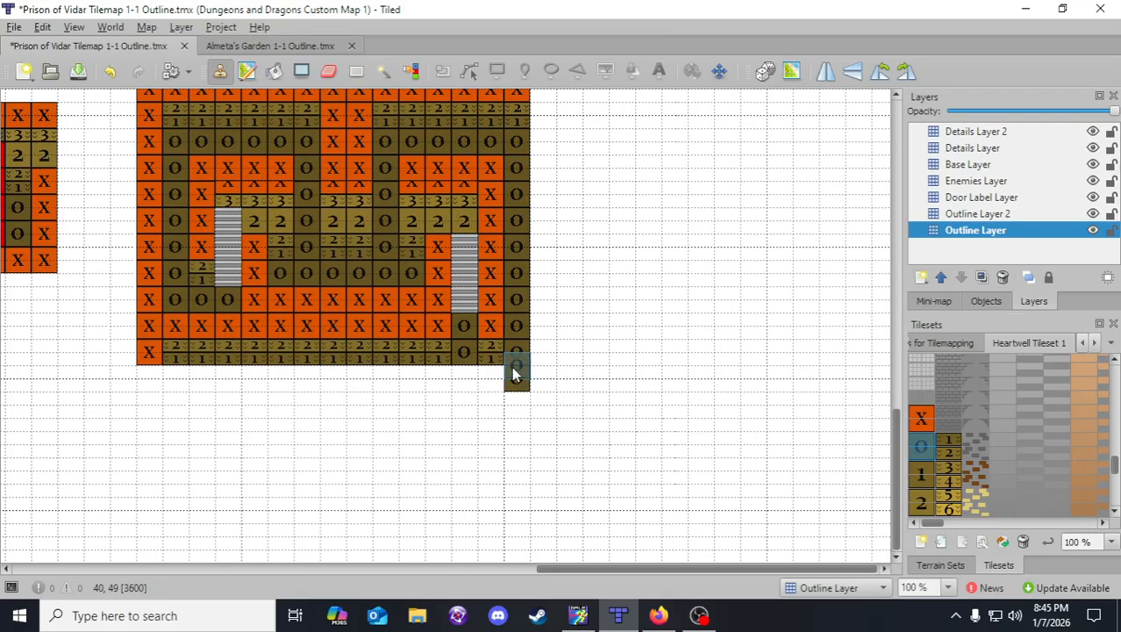
{"action": "right_click_drag", "start_coordinate": [393, 137], "coordinate": [508, 147]}
{"action": "left_click", "coordinate": [431, 397]}
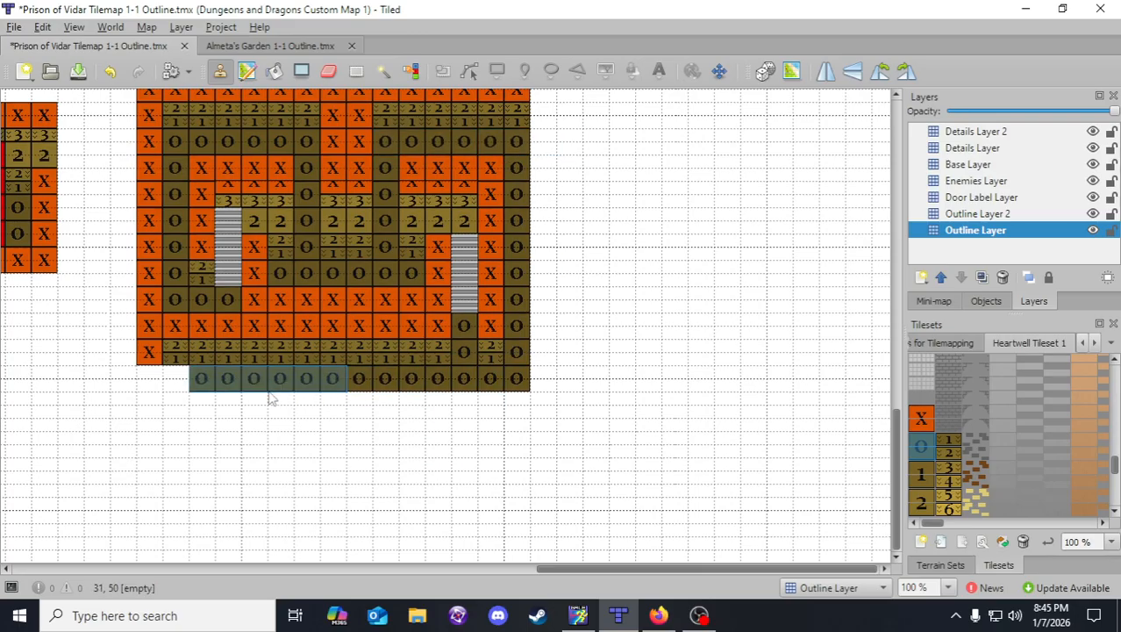
{"action": "left_click", "coordinate": [219, 397]}
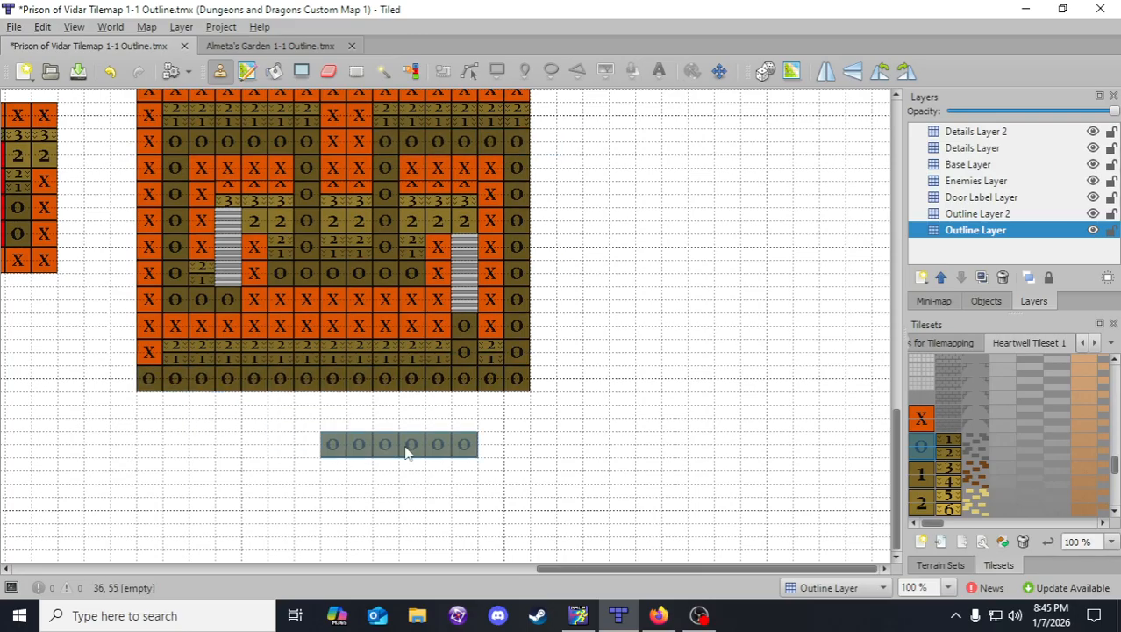
{"action": "right_click", "coordinate": [149, 361]}
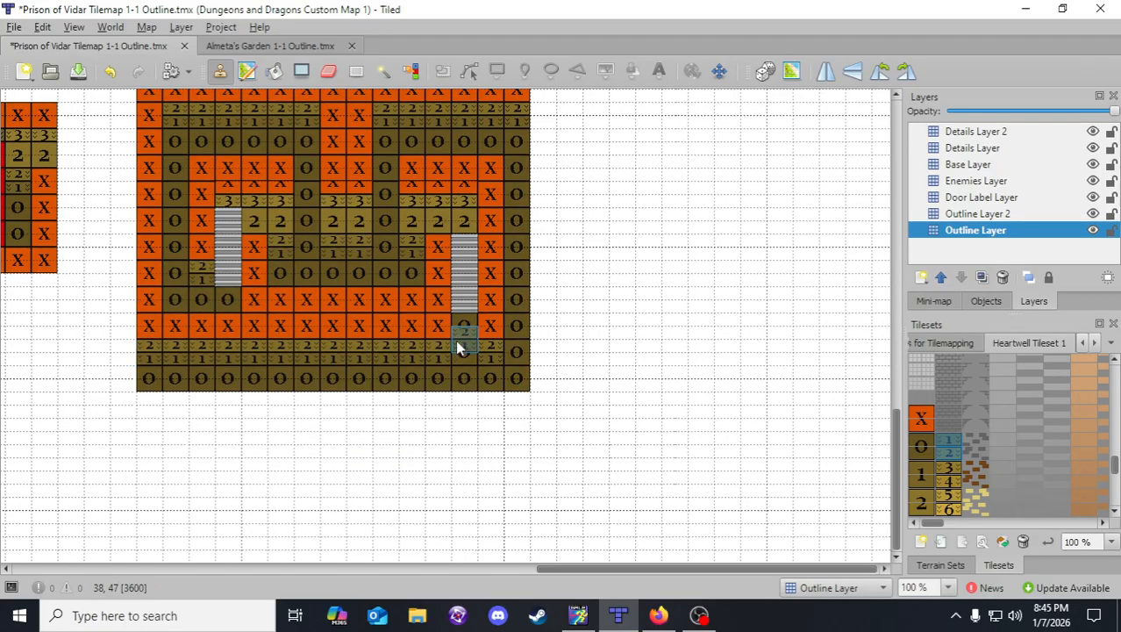
{"action": "left_click", "coordinate": [78, 71]}
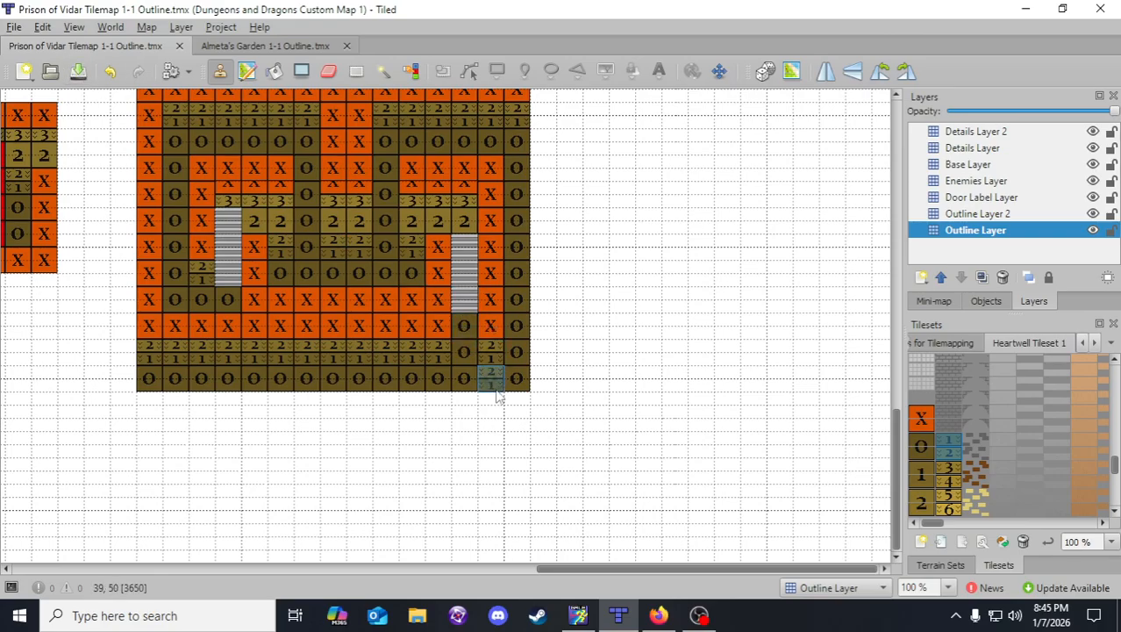
- Copy twelve 0s three rows below the long 0 row and fill ten columns of X over 2-1 between the two rows
{"action": "mouse_move", "coordinate": [170, 380]}
{"action": "right_mouse_down"}
{"action": "mouse_move", "coordinate": [294, 397]}
{"action": "mouse_move", "coordinate": [465, 392]}
{"action": "right_mouse_up"}
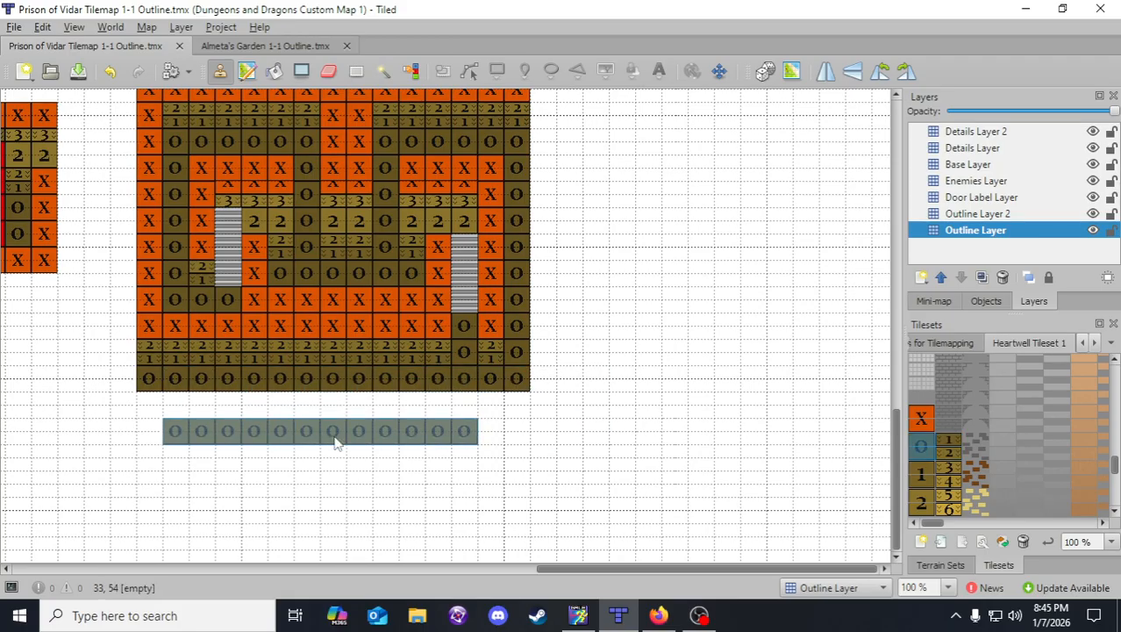
{"action": "left_click", "coordinate": [338, 465]}
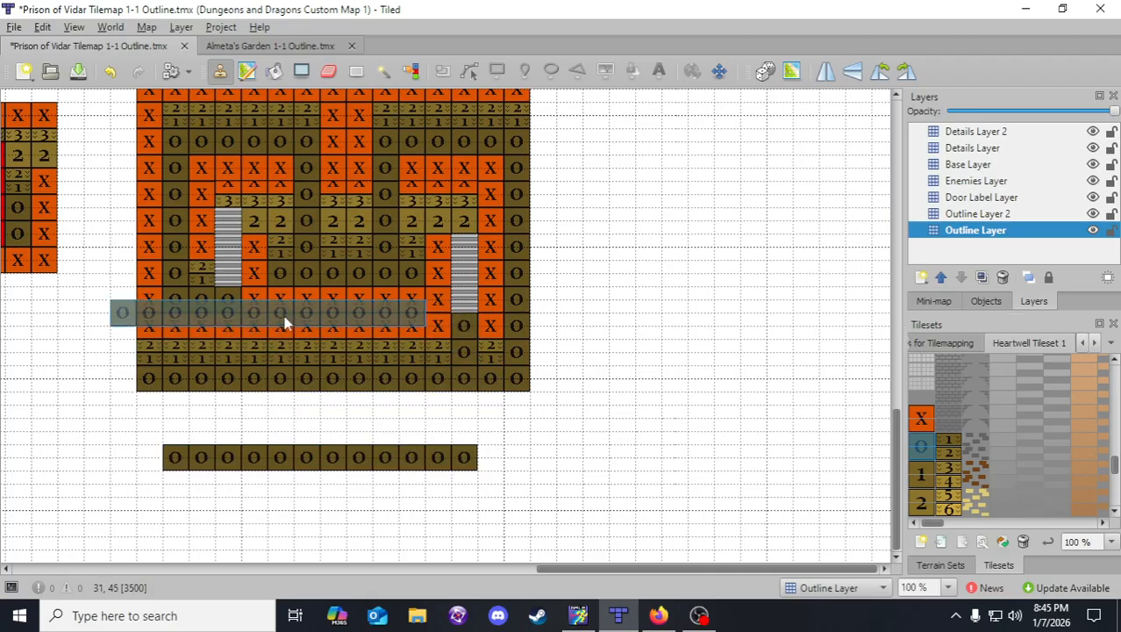
{"action": "mouse_move", "coordinate": [254, 299]}
{"action": "right_mouse_down"}
{"action": "mouse_move", "coordinate": [338, 368]}
{"action": "mouse_move", "coordinate": [413, 355]}
{"action": "right_mouse_up"}
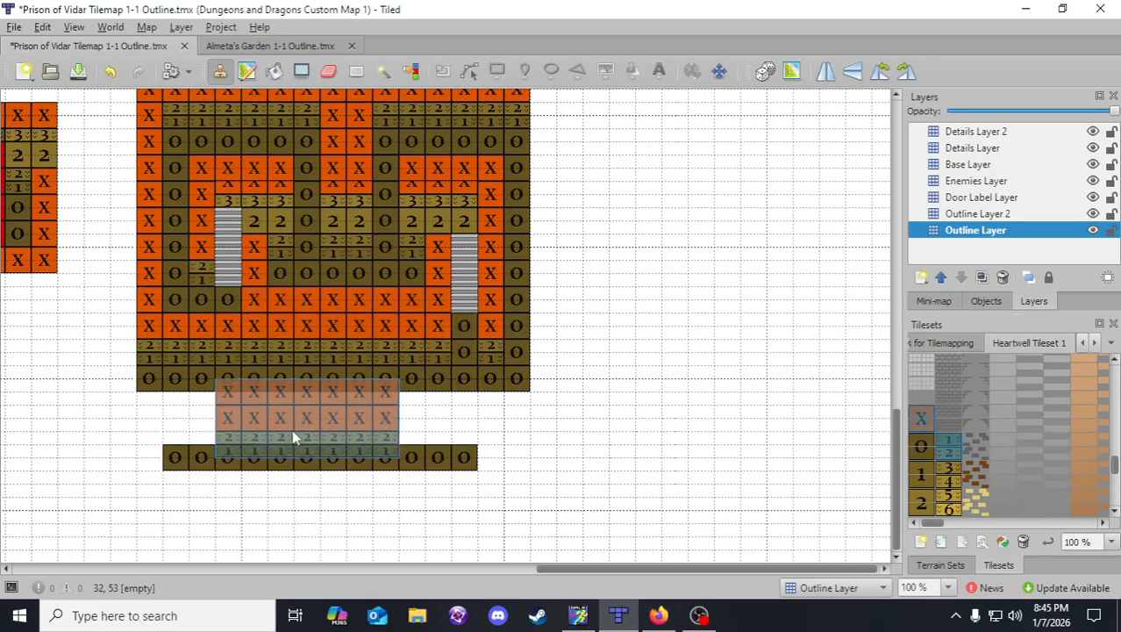
{"action": "mouse_move", "coordinate": [254, 326]}
{"action": "right_mouse_down"}
{"action": "mouse_move", "coordinate": [332, 361]}
{"action": "mouse_move", "coordinate": [386, 354]}
{"action": "right_mouse_up"}
{"action": "left_click_drag", "start_coordinate": [299, 431], "coordinate": [387, 425]}
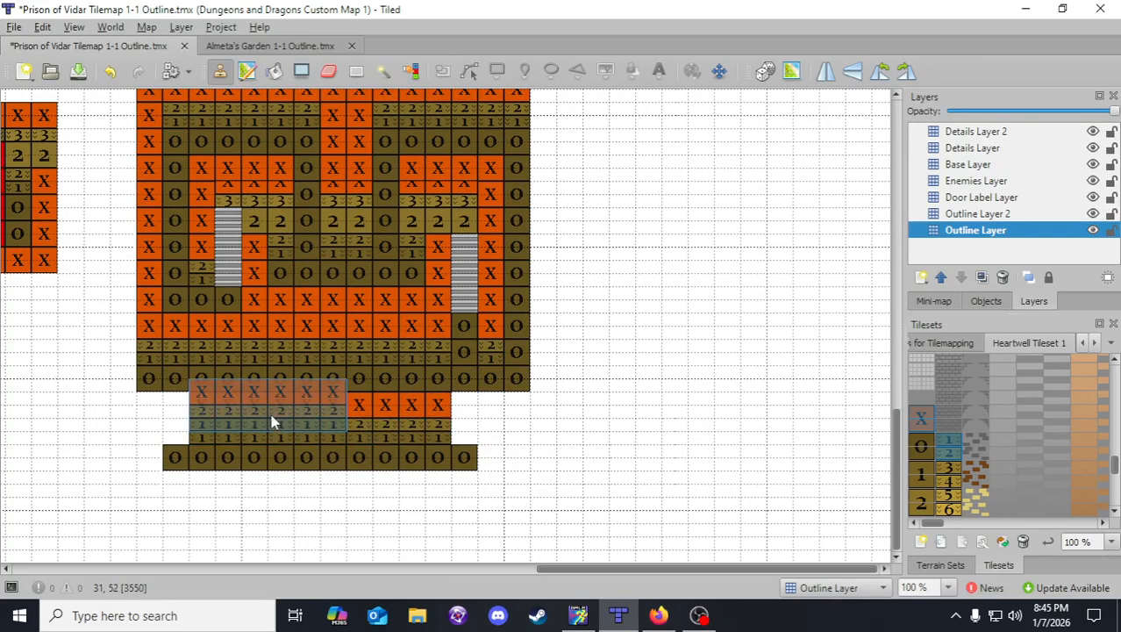
- Build three-tile X walls at the west and east ends of the lower corridor and save
{"action": "right_click", "coordinate": [204, 409]}
{"action": "right_click_drag", "start_coordinate": [204, 426], "coordinate": [201, 443]}
{"action": "left_click", "coordinate": [150, 423]}
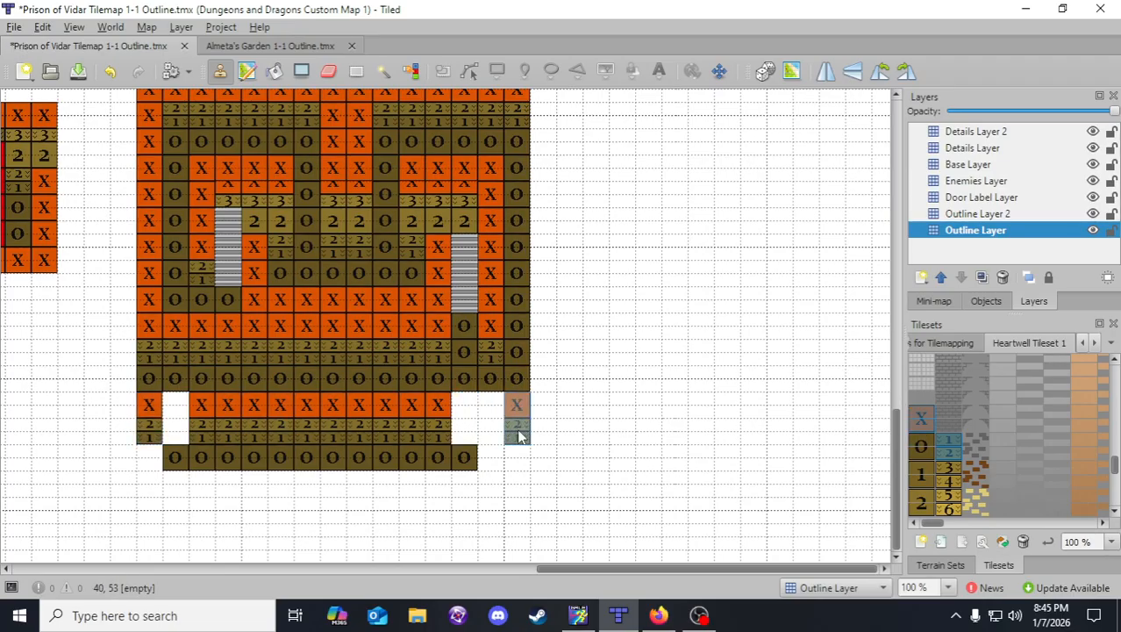
{"action": "right_click", "coordinate": [151, 403]}
{"action": "left_click_drag", "start_coordinate": [151, 405], "coordinate": [150, 458]}
{"action": "left_click_drag", "start_coordinate": [491, 406], "coordinate": [494, 460]}
{"action": "left_click", "coordinate": [78, 70]}
- Lay a row of fourteen Xs beneath the lowest 0s, fill the two gaps beside the side walls with 0s, and save
{"action": "right_click_drag", "start_coordinate": [298, 404], "coordinate": [438, 404]}
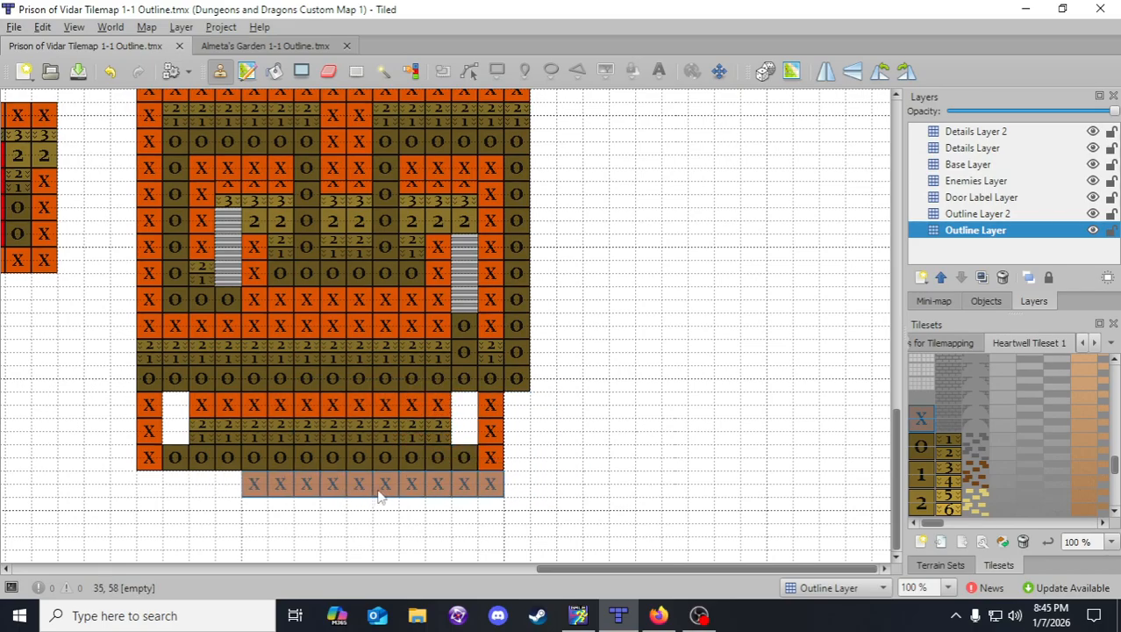
{"action": "left_click", "coordinate": [383, 490]}
{"action": "right_click", "coordinate": [175, 378]}
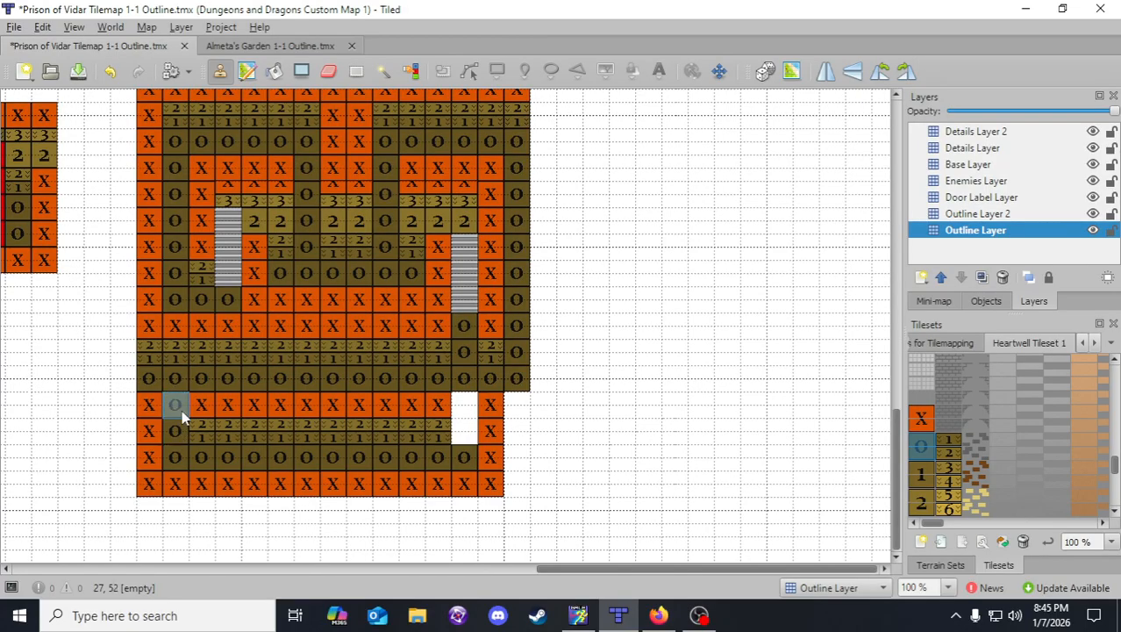
{"action": "left_click", "coordinate": [467, 409]}
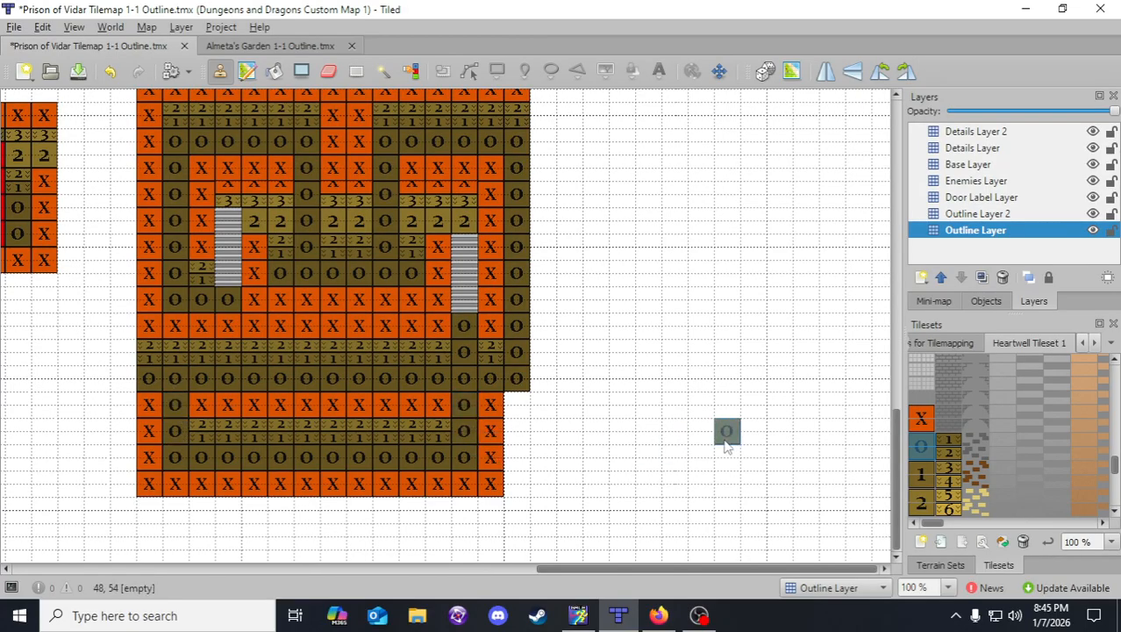
{"action": "left_click", "coordinate": [81, 72]}
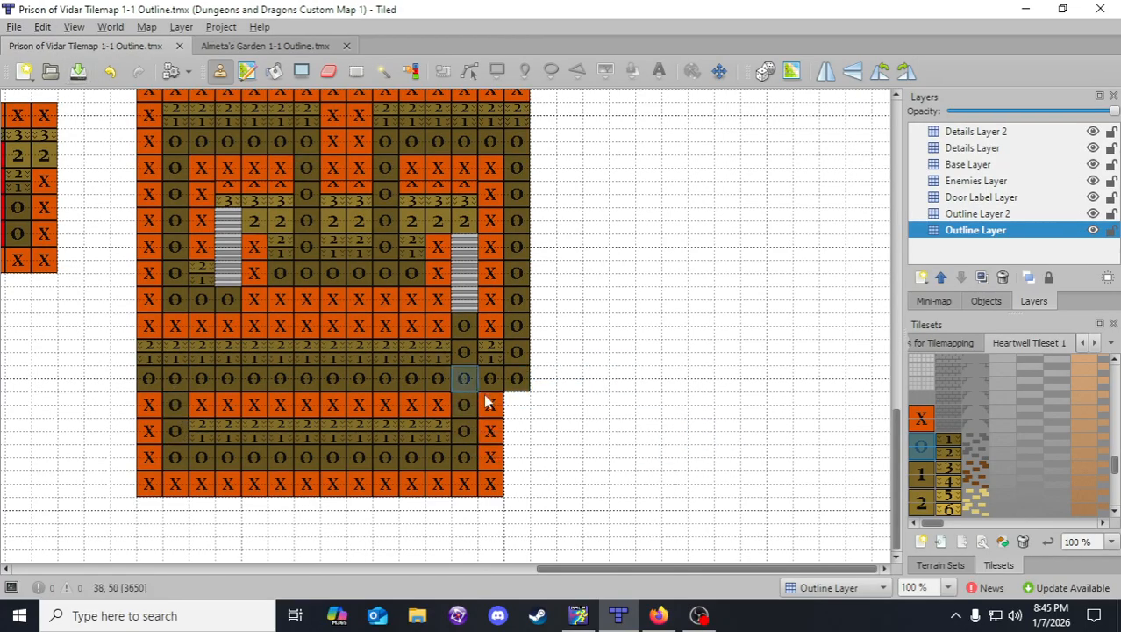
- Line the outside of the easternmost 0 column with Xs from the top wall down and close its bottom corner with Xs
{"action": "scroll", "coordinate": [511, 390], "scroll_direction": "up", "scroll_amount": 2}
{"action": "right_click", "coordinate": [517, 161]}
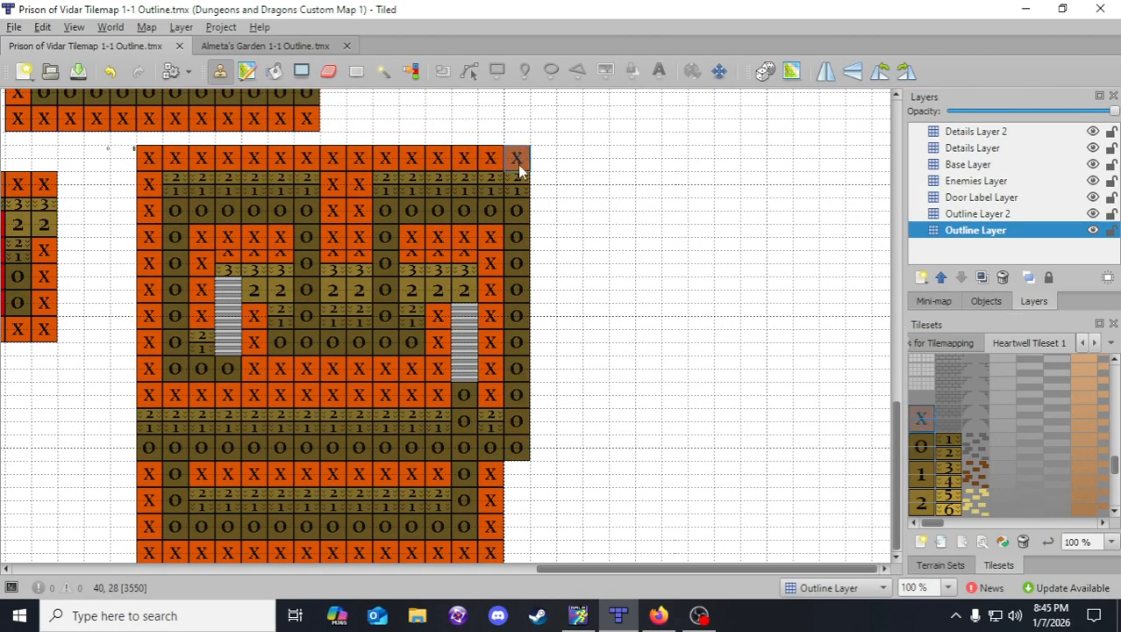
{"action": "right_click_drag", "start_coordinate": [147, 163], "coordinate": [150, 400]}
{"action": "left_click", "coordinate": [545, 280]}
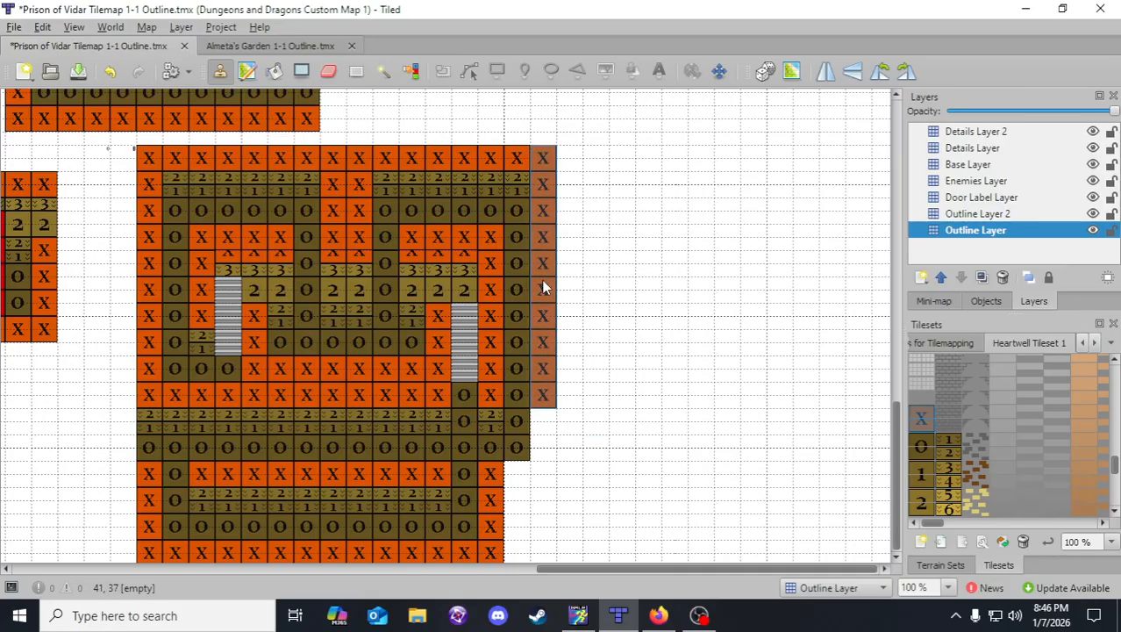
{"action": "scroll", "coordinate": [544, 281], "scroll_direction": "down", "scroll_amount": 4}
{"action": "left_click", "coordinate": [550, 201]}
{"action": "left_click_drag", "start_coordinate": [518, 349], "coordinate": [568, 350]}
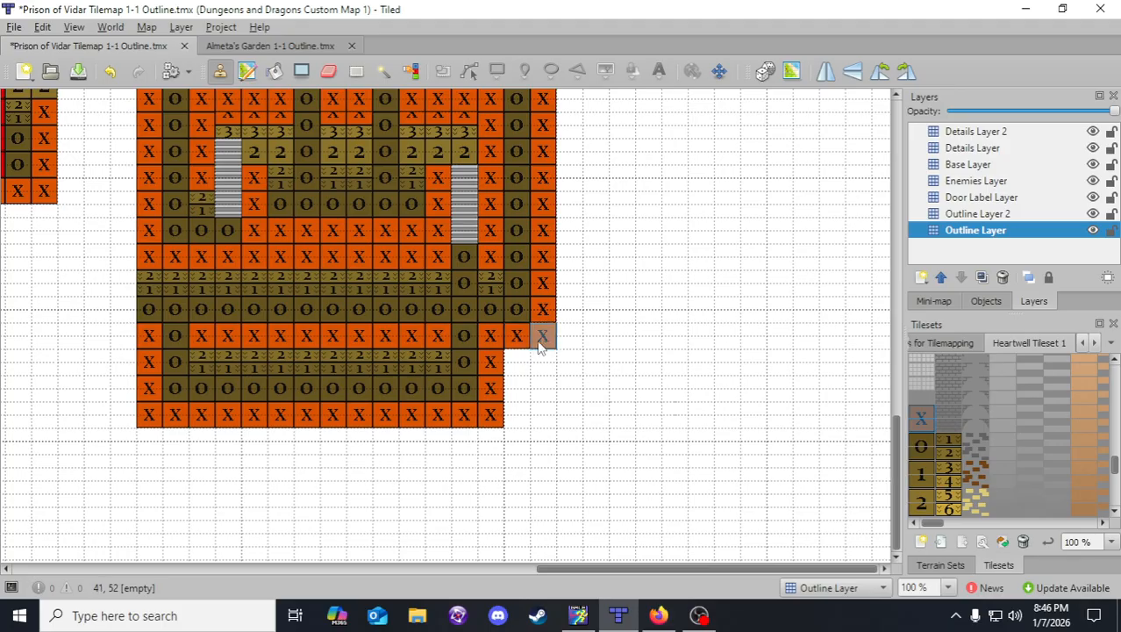
- Save the outline map with its newly added eastern and bottom X walls
{"action": "left_click", "coordinate": [51, 72]}
{"action": "left_click", "coordinate": [511, 386]}
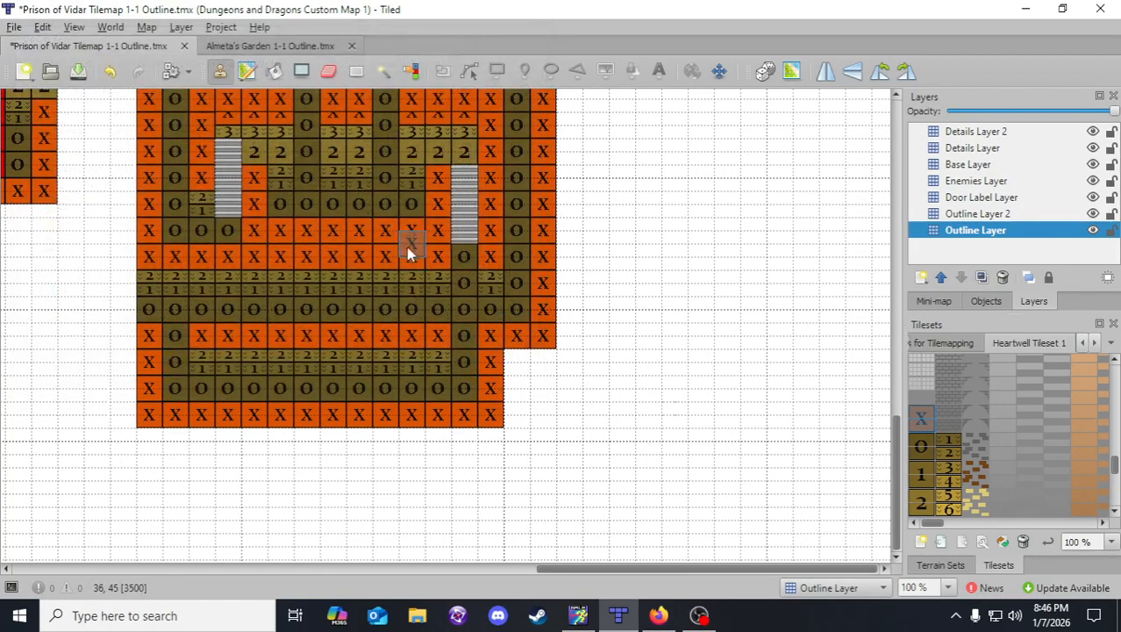
{"action": "left_click", "coordinate": [79, 76]}
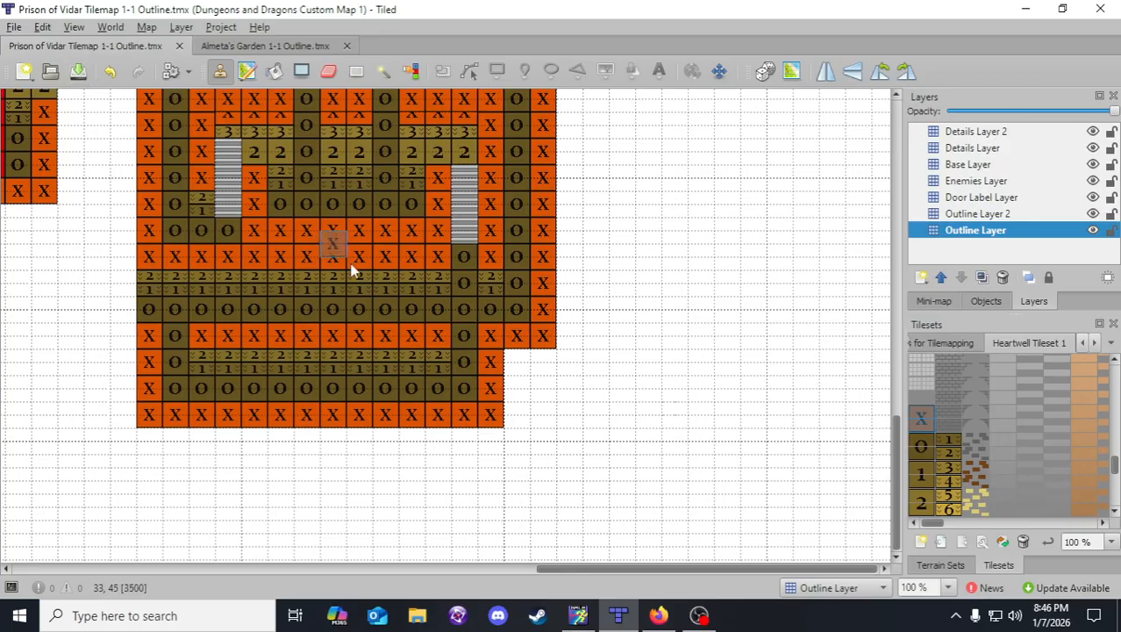
- On Outline Layer 2, copy room 6's grey door into both openings below room 8's corridor, beneath the east stairs and beside the west stairs' foot, and save
{"action": "scroll", "coordinate": [516, 392], "scroll_direction": "up", "scroll_amount": 2}
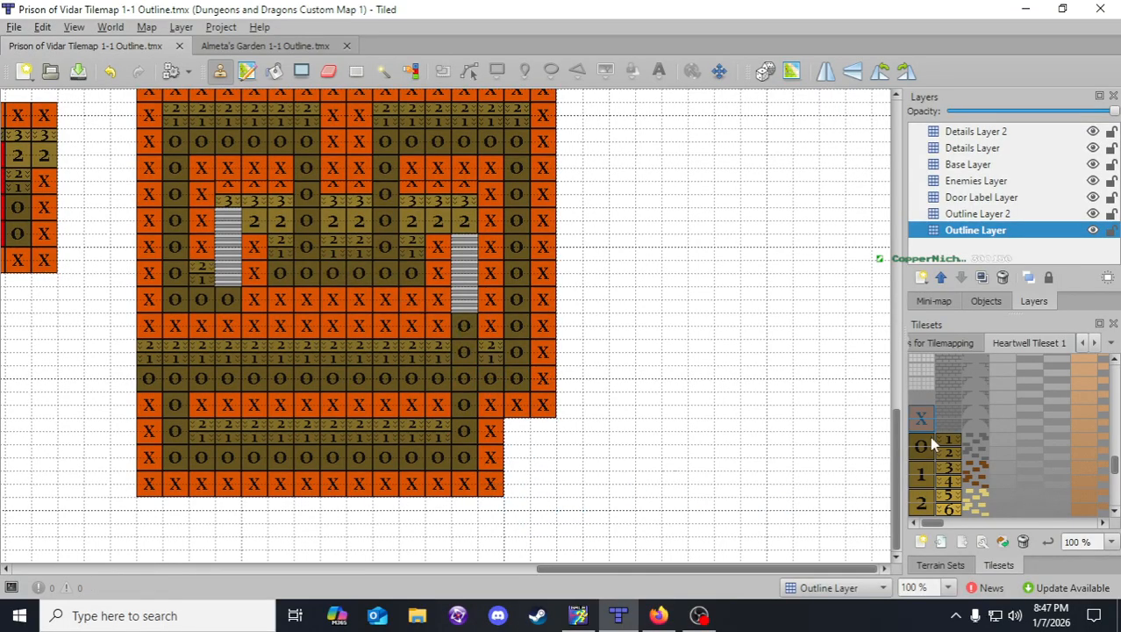
{"action": "left_click", "coordinate": [1003, 214]}
{"action": "left_click_drag", "start_coordinate": [714, 567], "coordinate": [518, 545]}
{"action": "scroll", "coordinate": [517, 544], "scroll_direction": "up", "scroll_amount": 3}
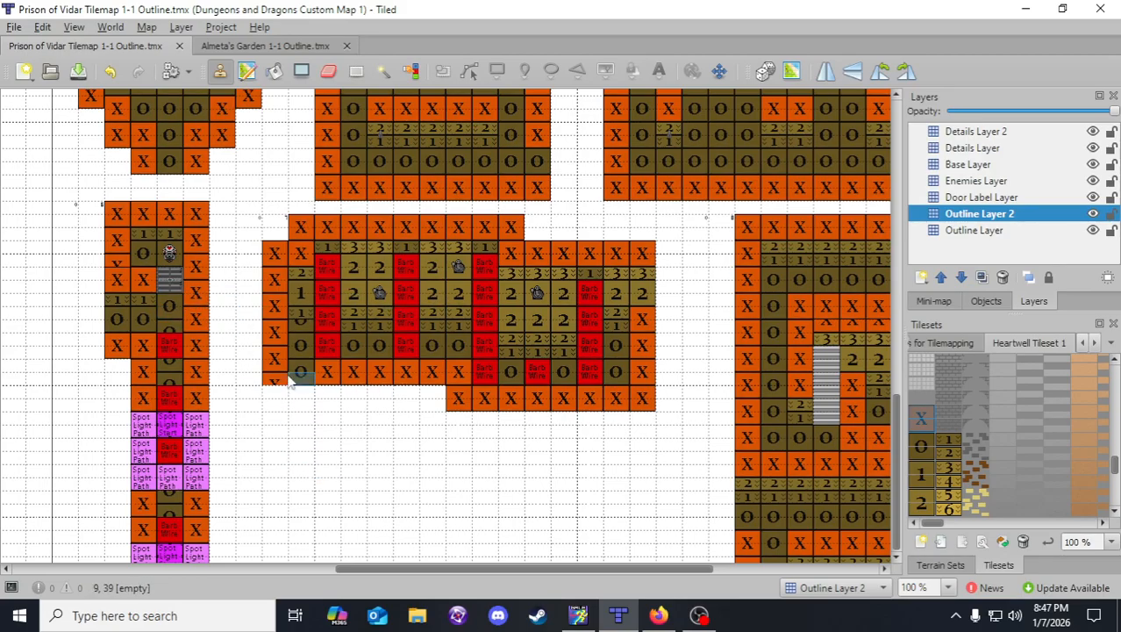
{"action": "right_click", "coordinate": [173, 281]}
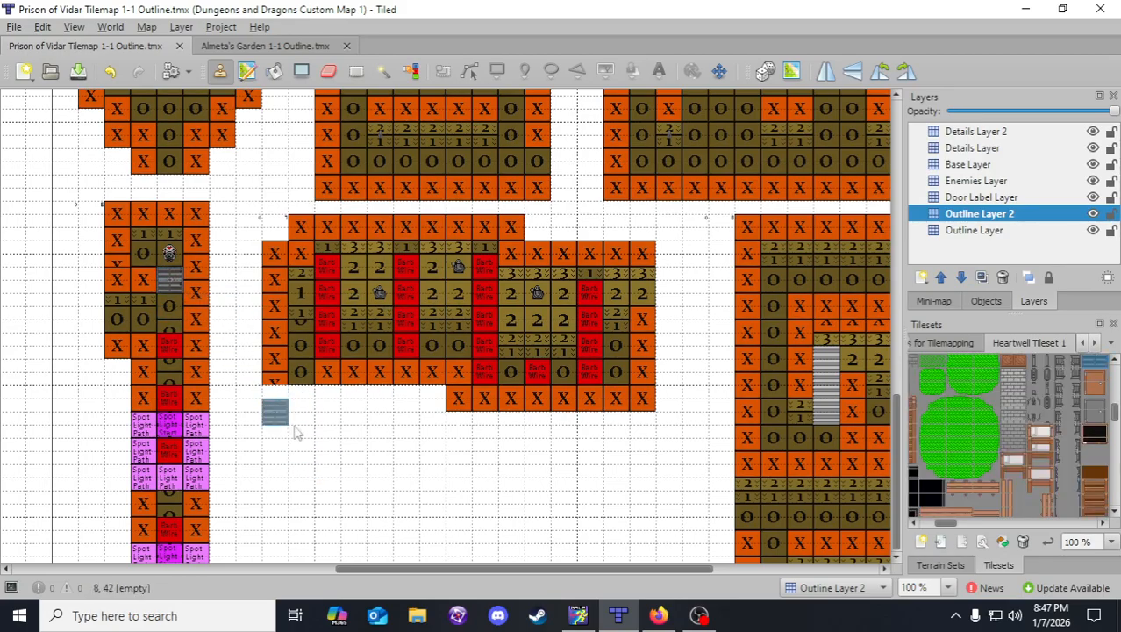
{"action": "left_click_drag", "start_coordinate": [499, 570], "coordinate": [684, 566]}
{"action": "scroll", "coordinate": [515, 443], "scroll_direction": "down", "scroll_amount": 1}
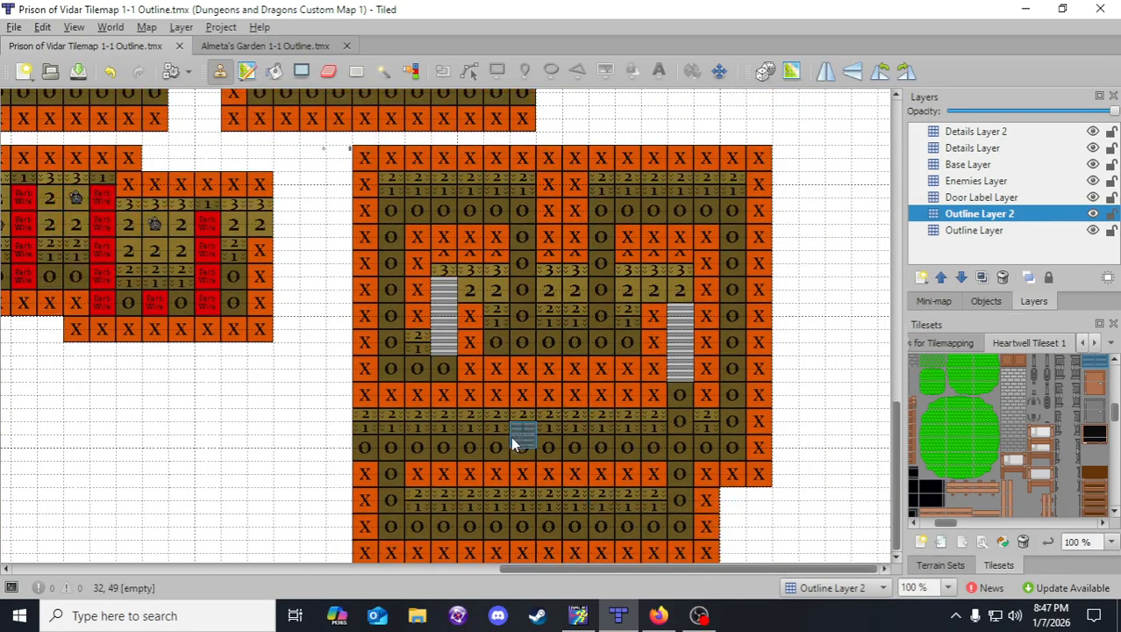
{"action": "left_click", "coordinate": [394, 477]}
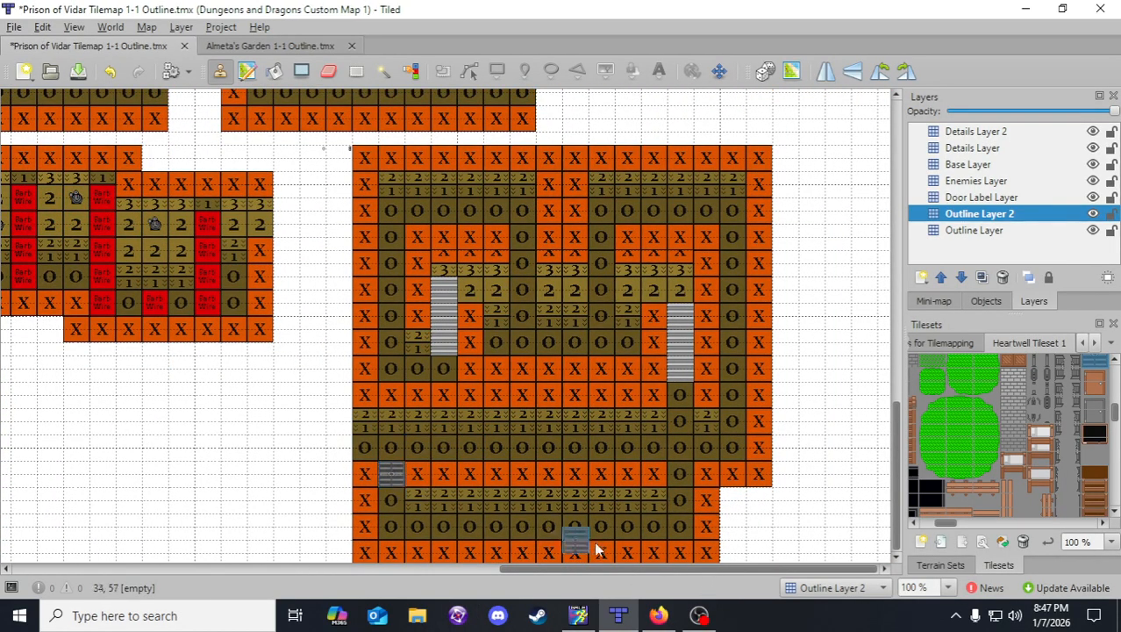
{"action": "left_click", "coordinate": [690, 482]}
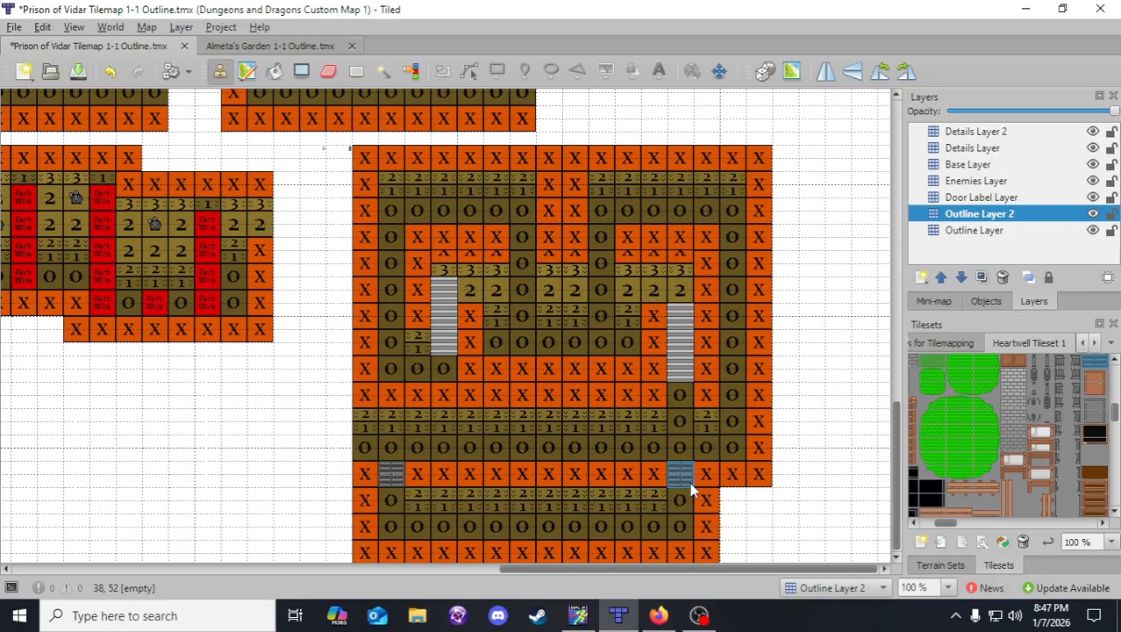
{"action": "left_click", "coordinate": [678, 400]}
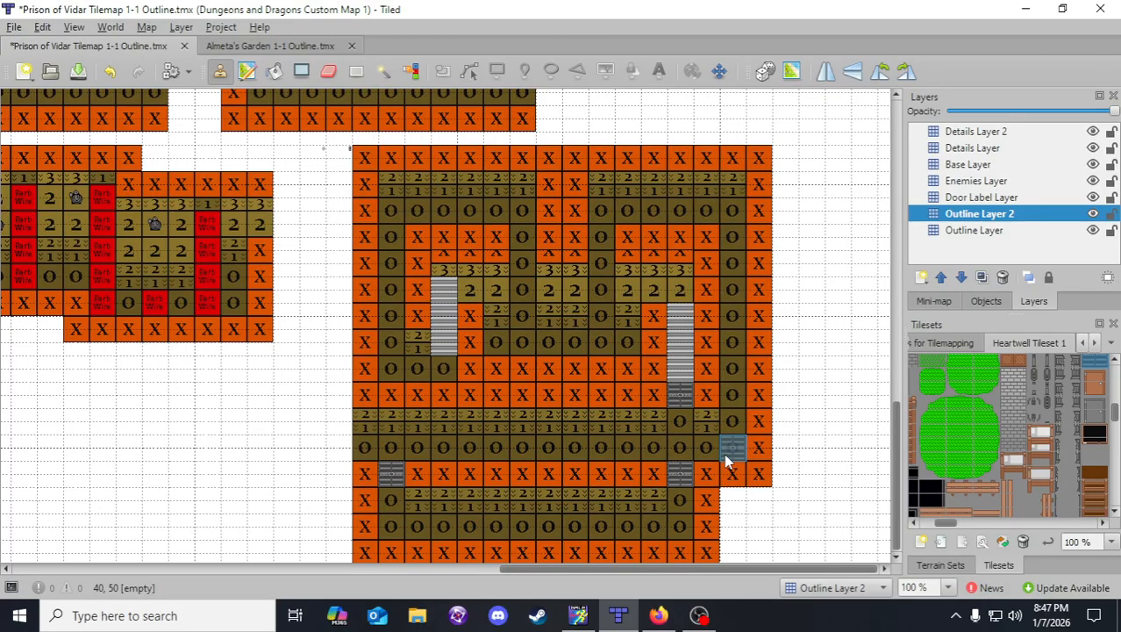
{"action": "left_click", "coordinate": [416, 379]}
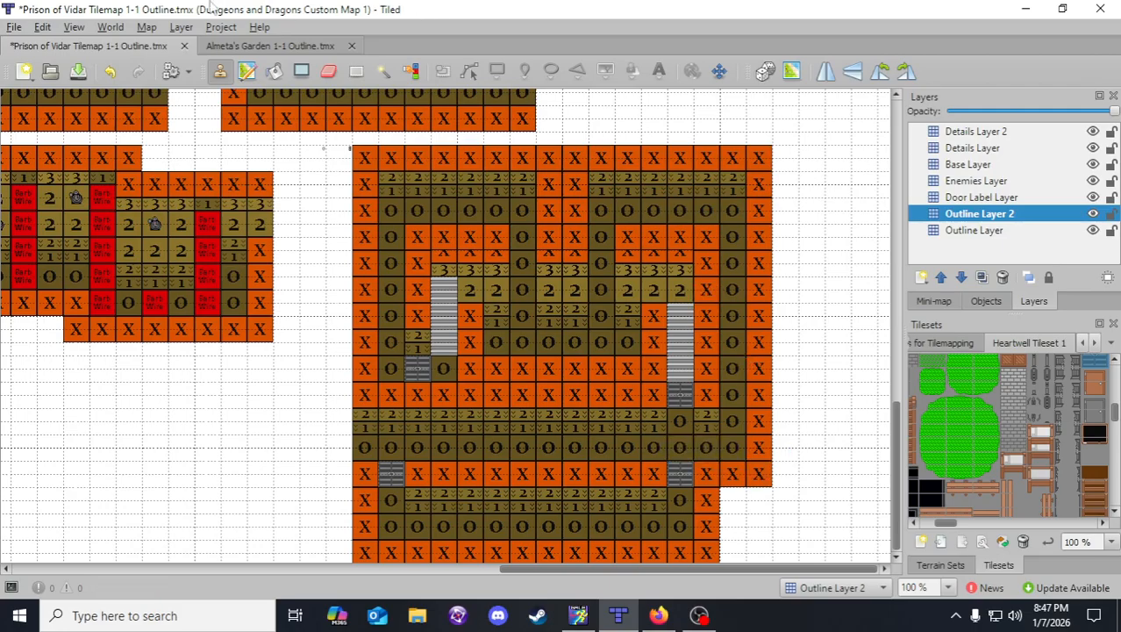
{"action": "left_click", "coordinate": [78, 72]}
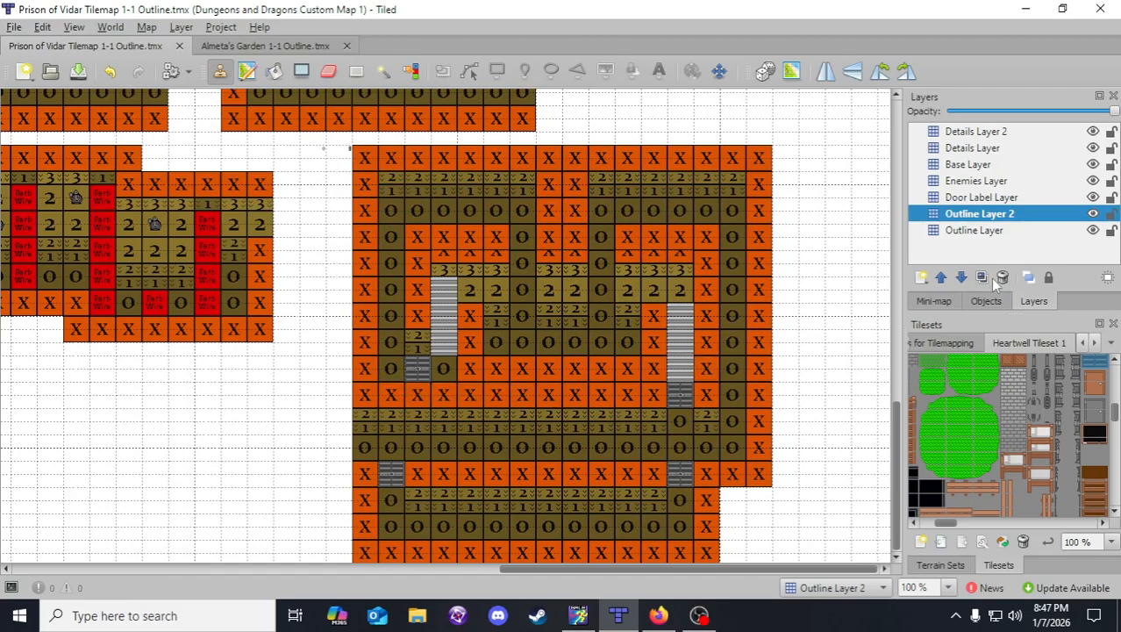
- Copy Barb Wire from room 7 and cover the long corridor's 0 row up to the east wall, leaving the westernmost 0 free
{"action": "right_click", "coordinate": [209, 309]}
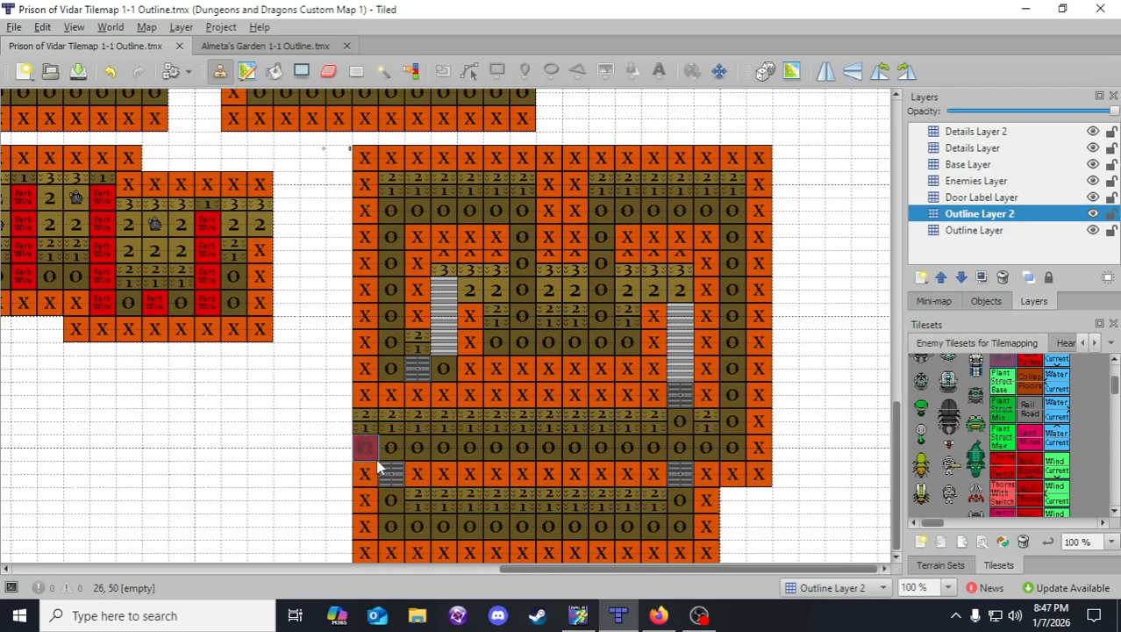
{"action": "left_click_drag", "start_coordinate": [395, 457], "coordinate": [601, 454]}
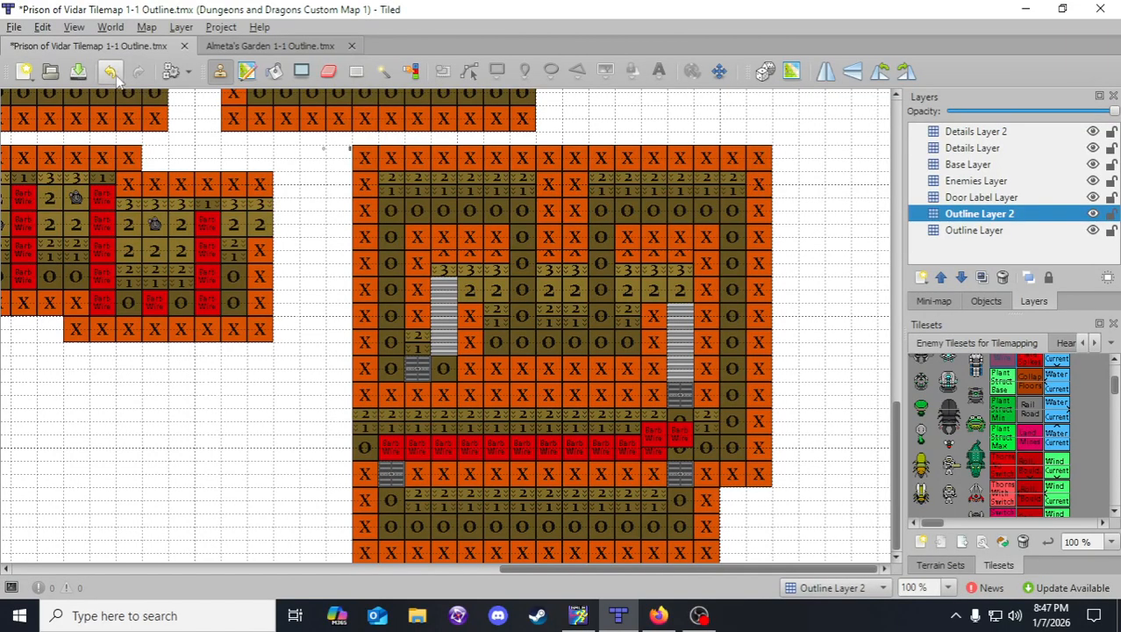
{"action": "key", "text": "ctrl+z"}
{"action": "left_click", "coordinate": [390, 454]}
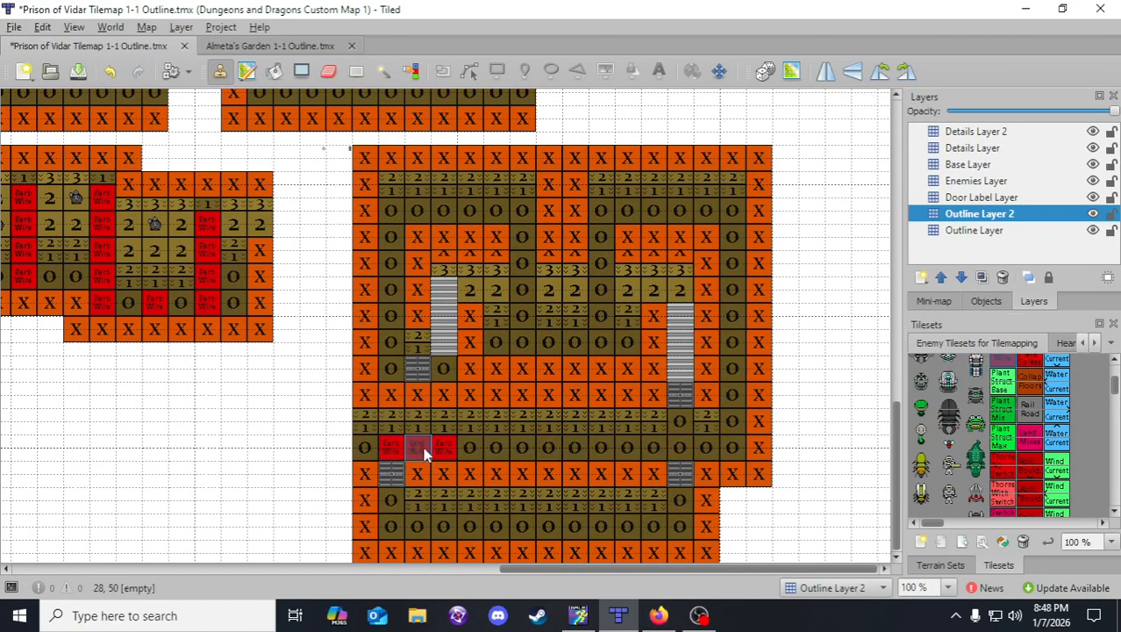
{"action": "mouse_move", "coordinate": [393, 449]}
{"action": "left_mouse_down"}
{"action": "mouse_move", "coordinate": [600, 448]}
{"action": "mouse_move", "coordinate": [586, 453]}
{"action": "left_mouse_up"}
{"action": "left_click", "coordinate": [586, 453]}
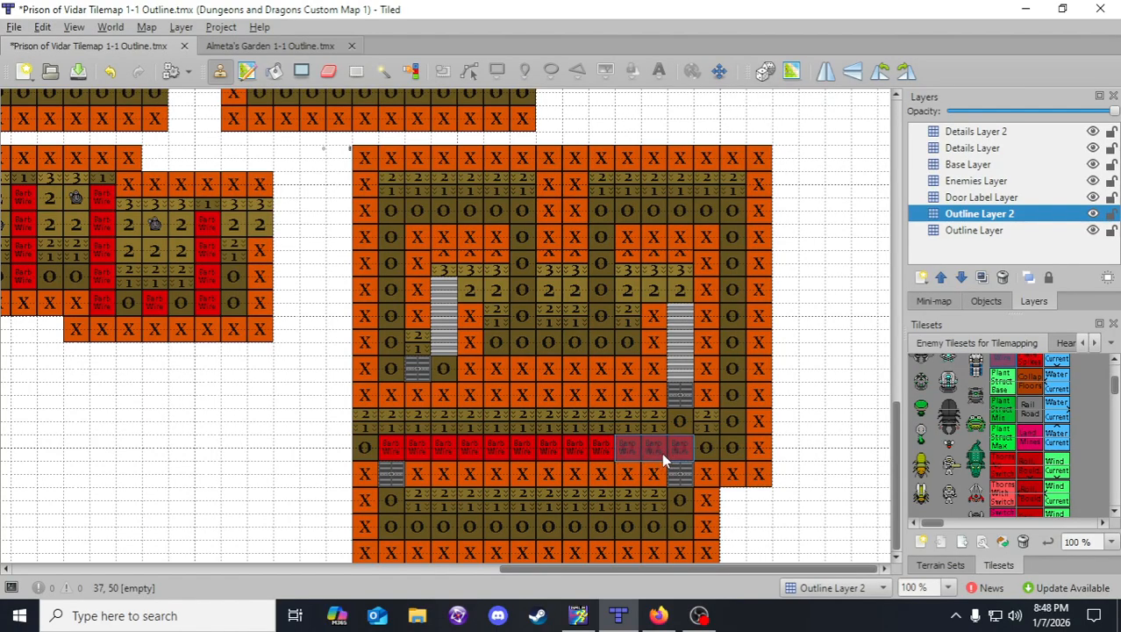
{"action": "left_click", "coordinate": [661, 452]}
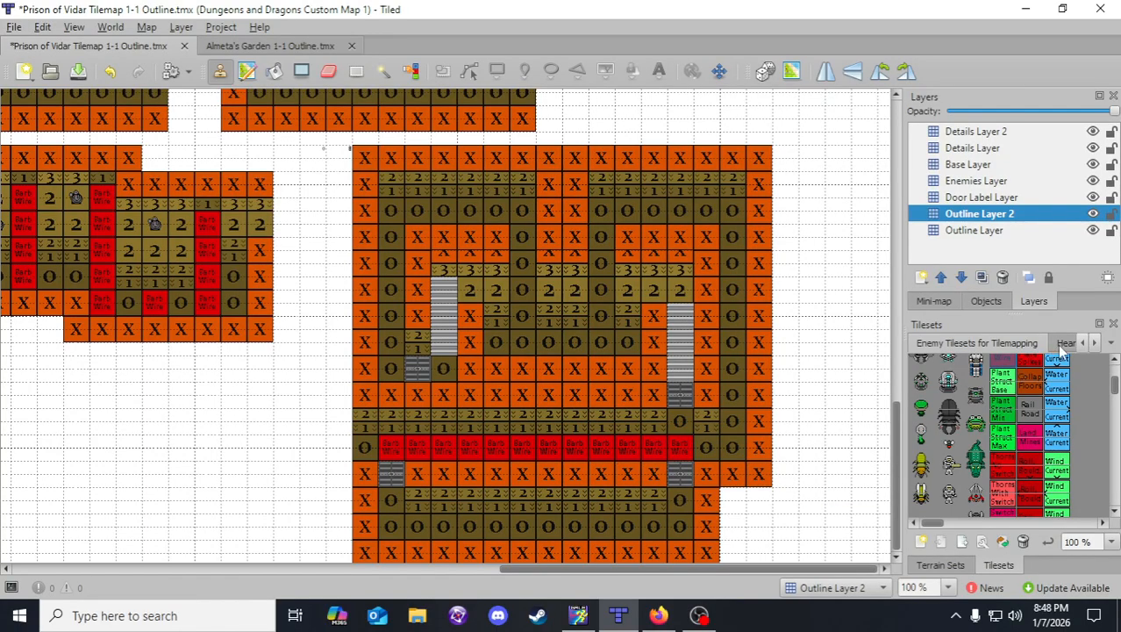
{"action": "left_click", "coordinate": [706, 451]}
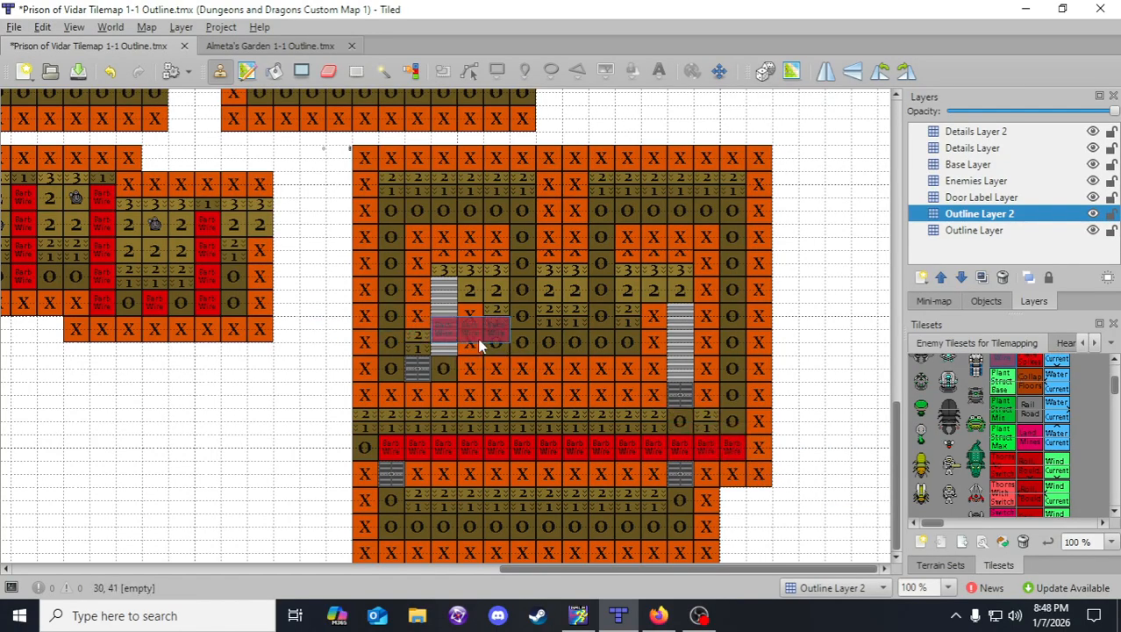
- Cover the six 0s at the bottom of the central chamber with Barb Wire and add one in the eastern column just above the corridor row
{"action": "left_click", "coordinate": [518, 349]}
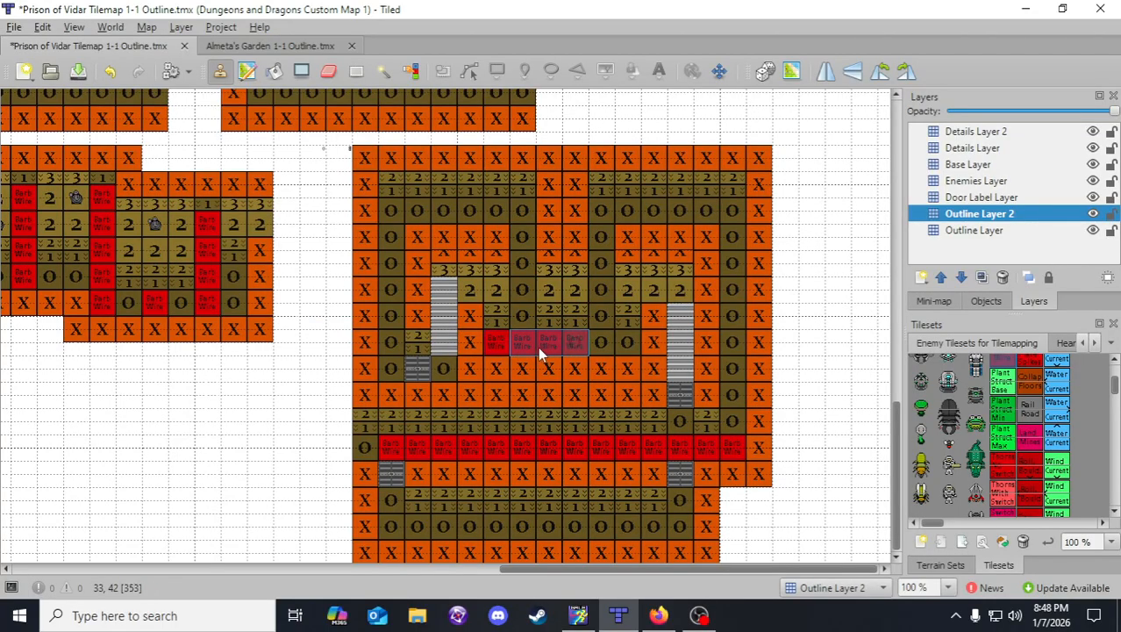
{"action": "left_click", "coordinate": [605, 351]}
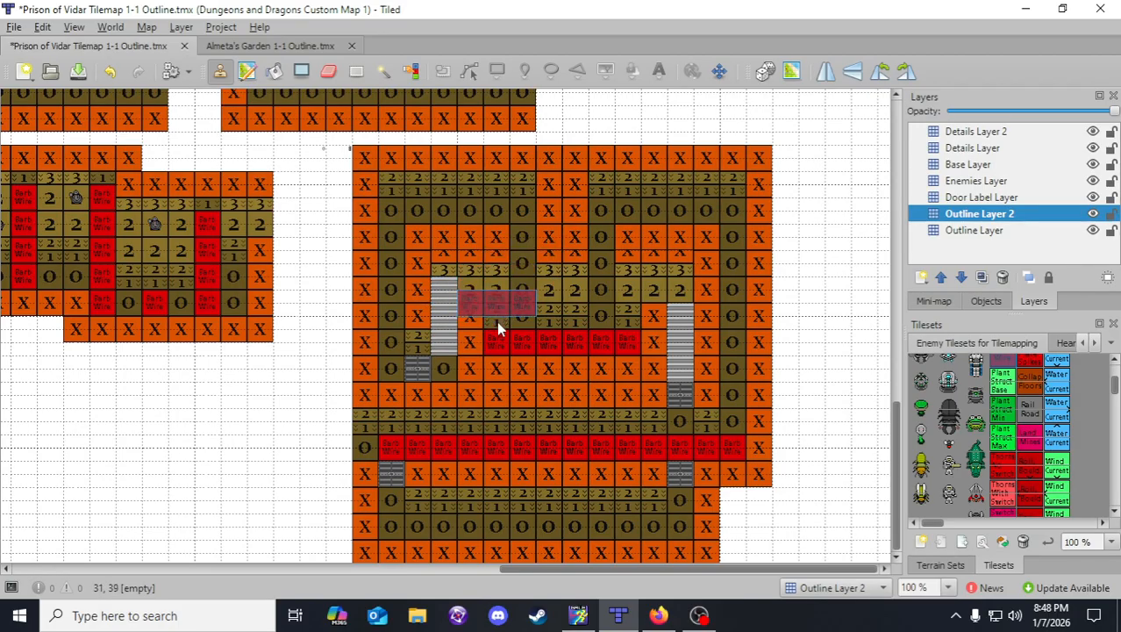
{"action": "right_click", "coordinate": [612, 344]}
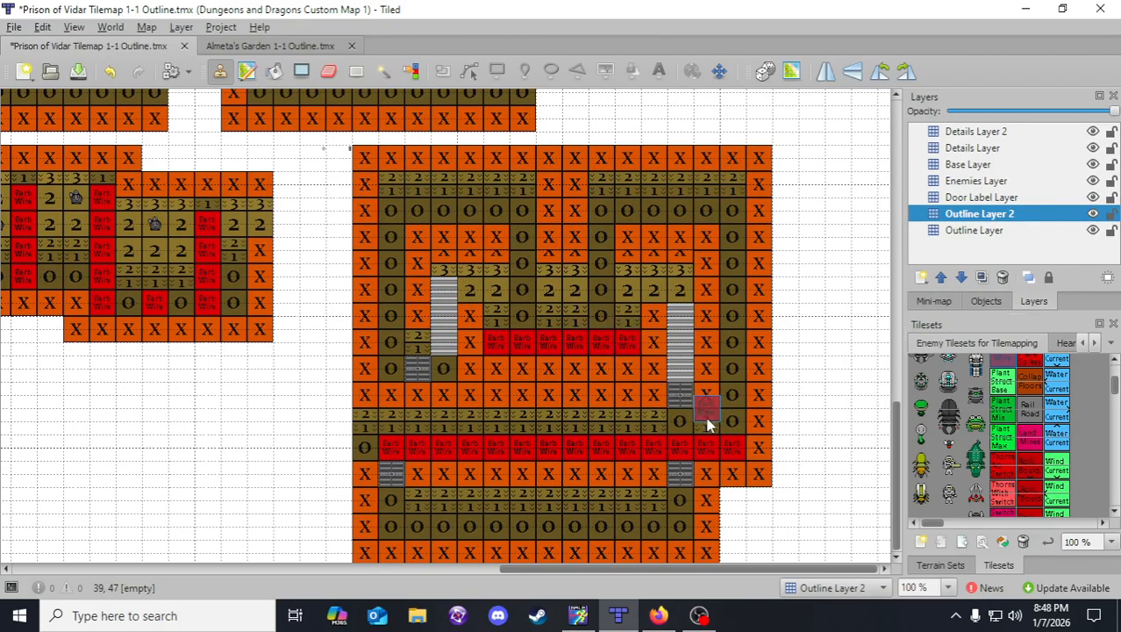
{"action": "left_click", "coordinate": [734, 429]}
- Move the door beneath the east stairs one tile down by copying it below and erasing the upper one
{"action": "right_click", "coordinate": [687, 406]}
{"action": "left_click", "coordinate": [689, 424]}
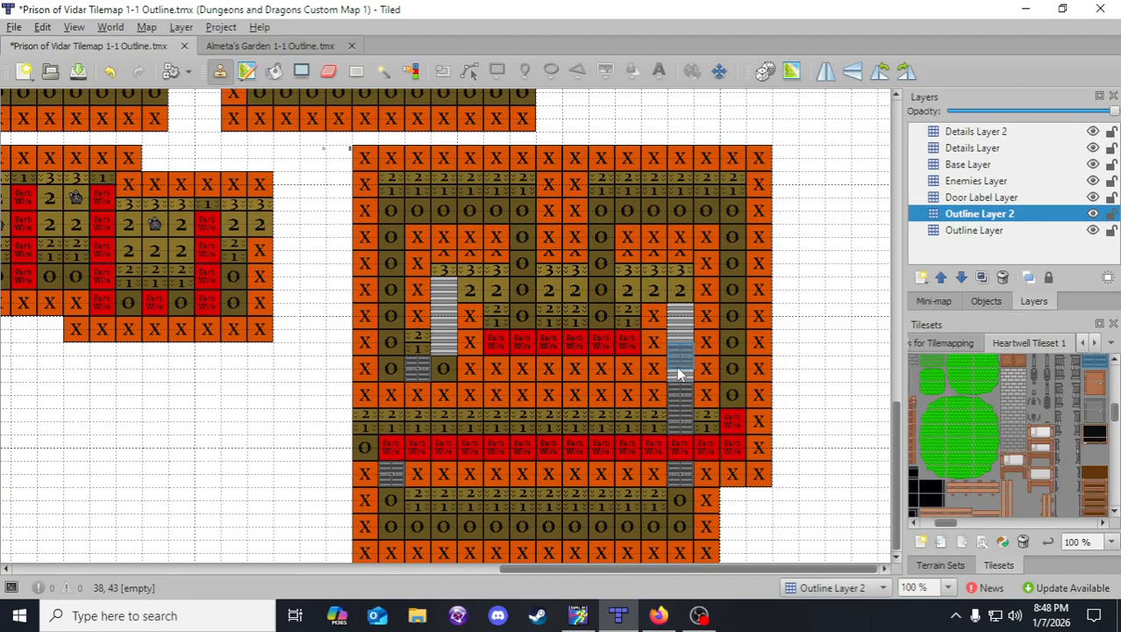
{"action": "left_click", "coordinate": [110, 71]}
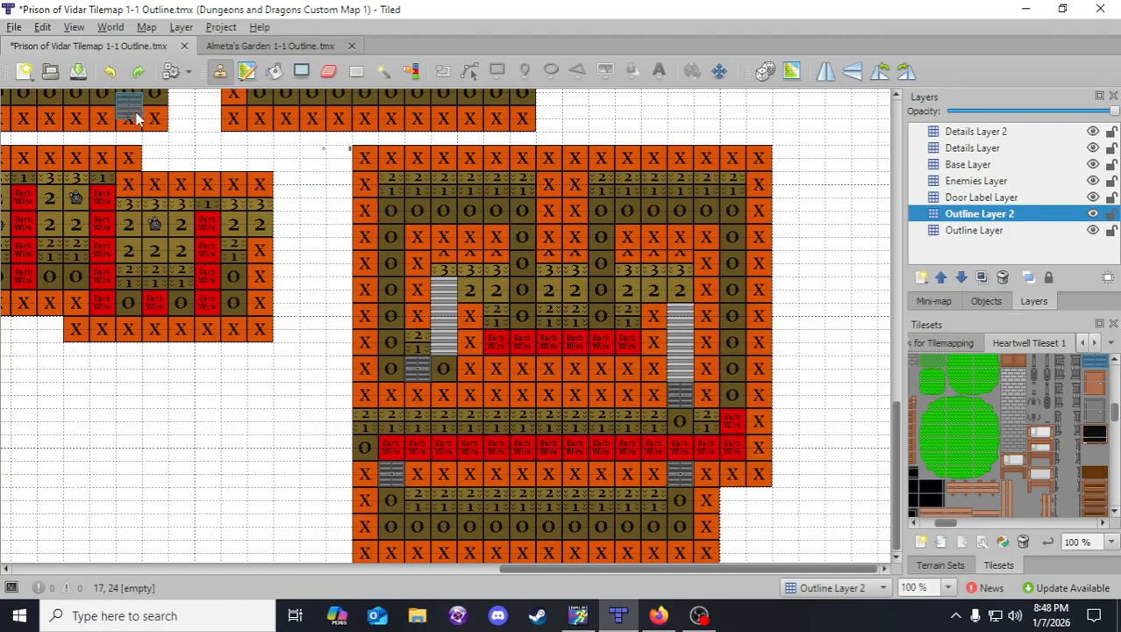
{"action": "left_click", "coordinate": [138, 71]}
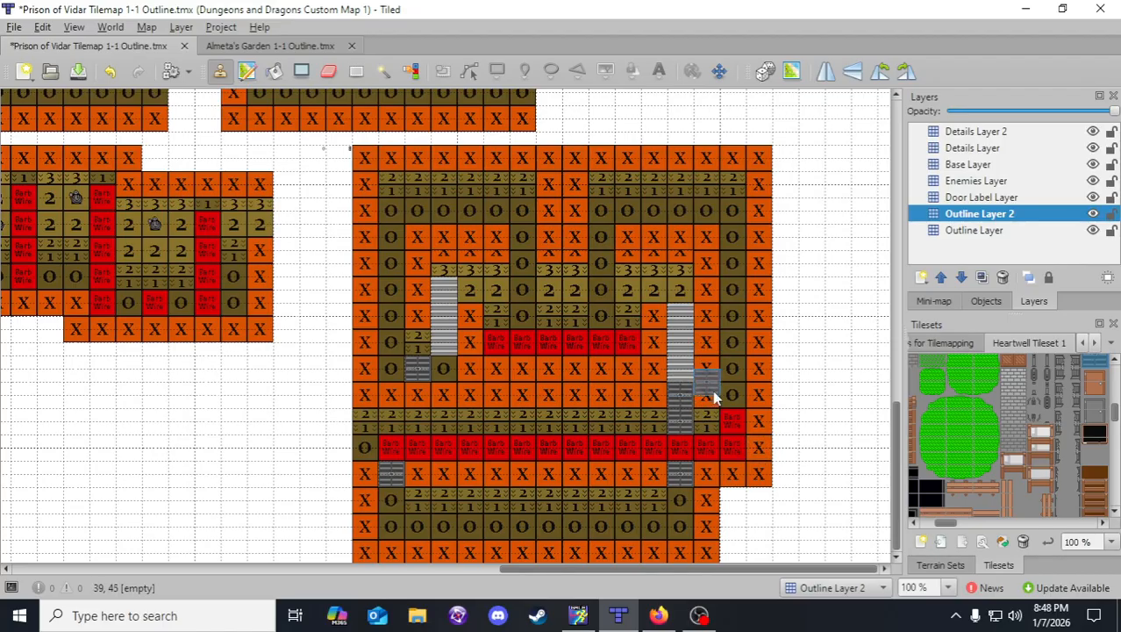
{"action": "left_click", "coordinate": [328, 71]}
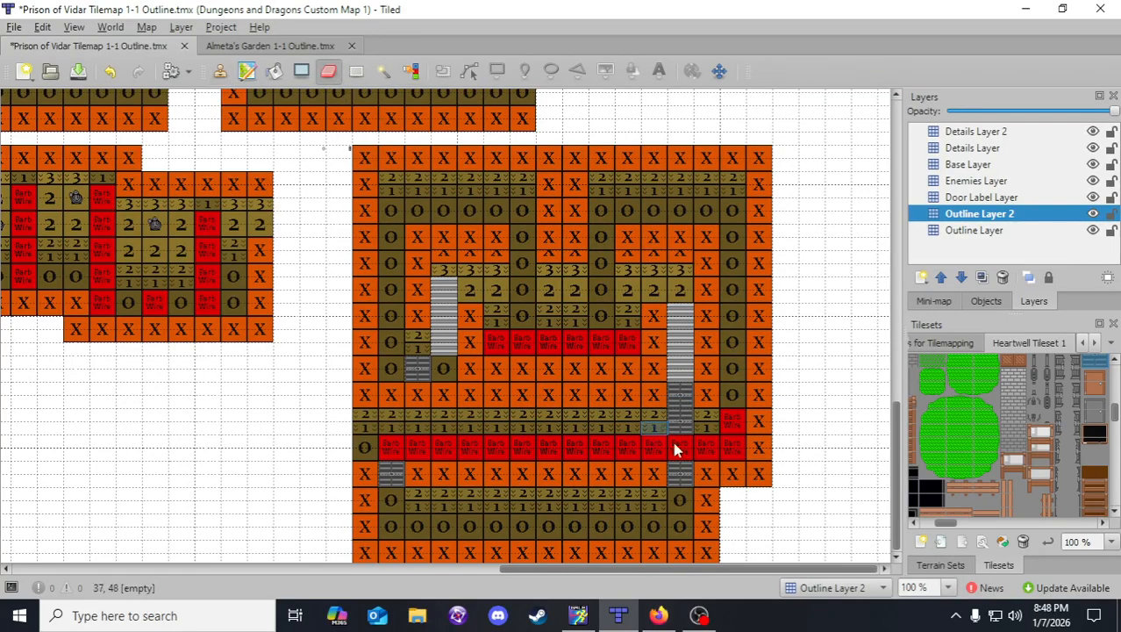
{"action": "left_click", "coordinate": [680, 397]}
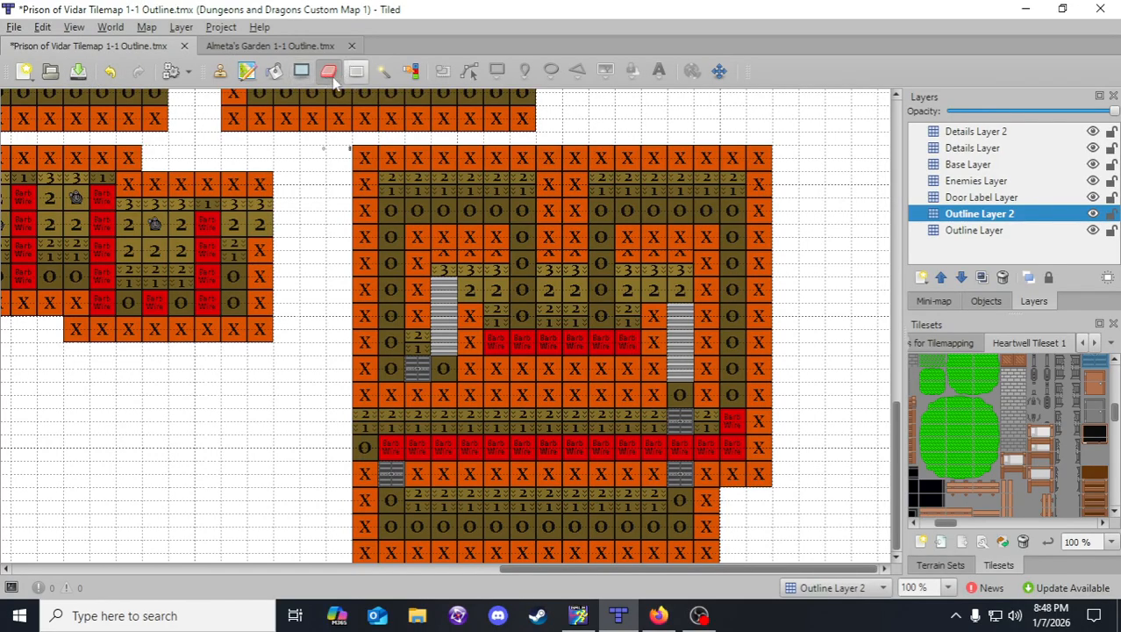
- Fill the easternmost 0 column with Barb Wire from the corridor up to the uppermost 0 row, and save
{"action": "left_click", "coordinate": [219, 71]}
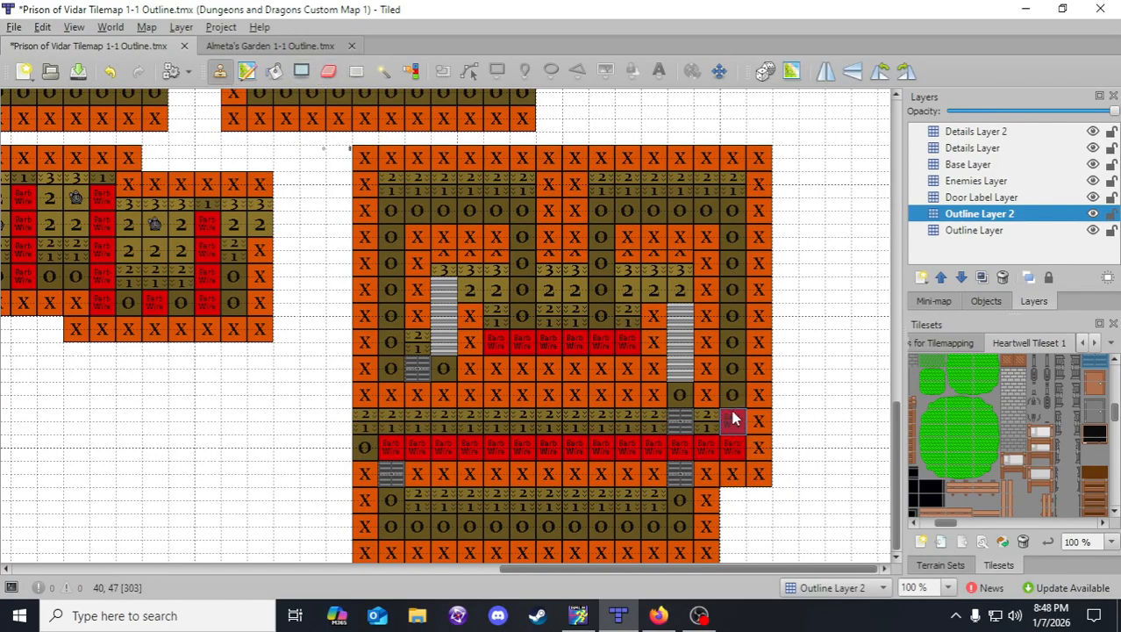
{"action": "right_click", "coordinate": [737, 439]}
{"action": "right_click_drag", "start_coordinate": [736, 447], "coordinate": [736, 452]}
{"action": "left_click", "coordinate": [735, 386]}
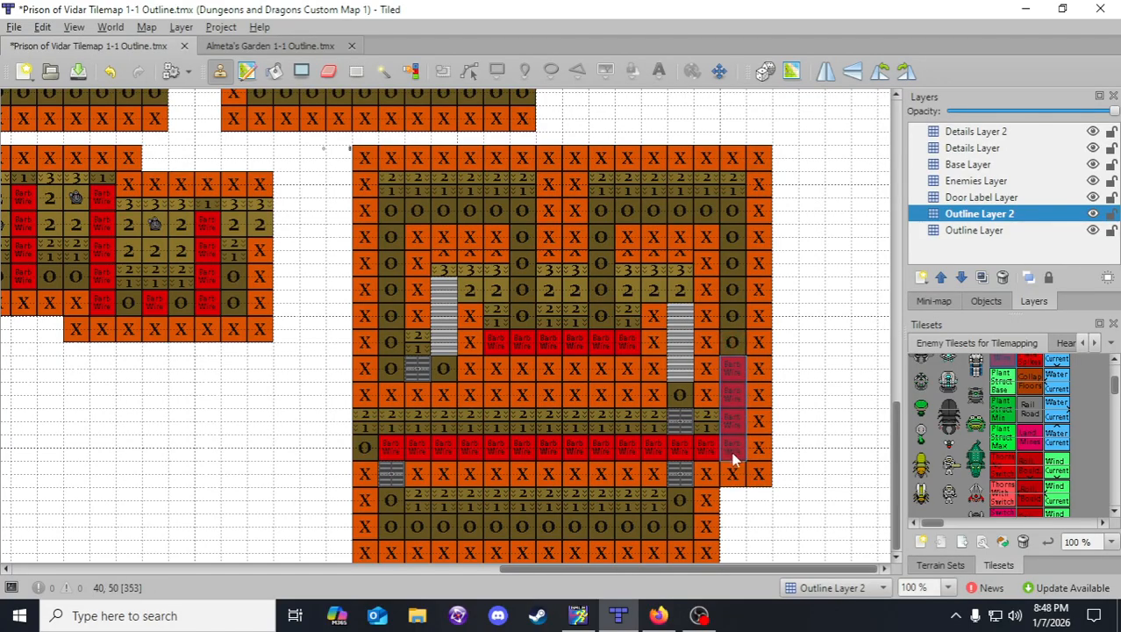
{"action": "left_click_drag", "start_coordinate": [734, 425], "coordinate": [730, 306]}
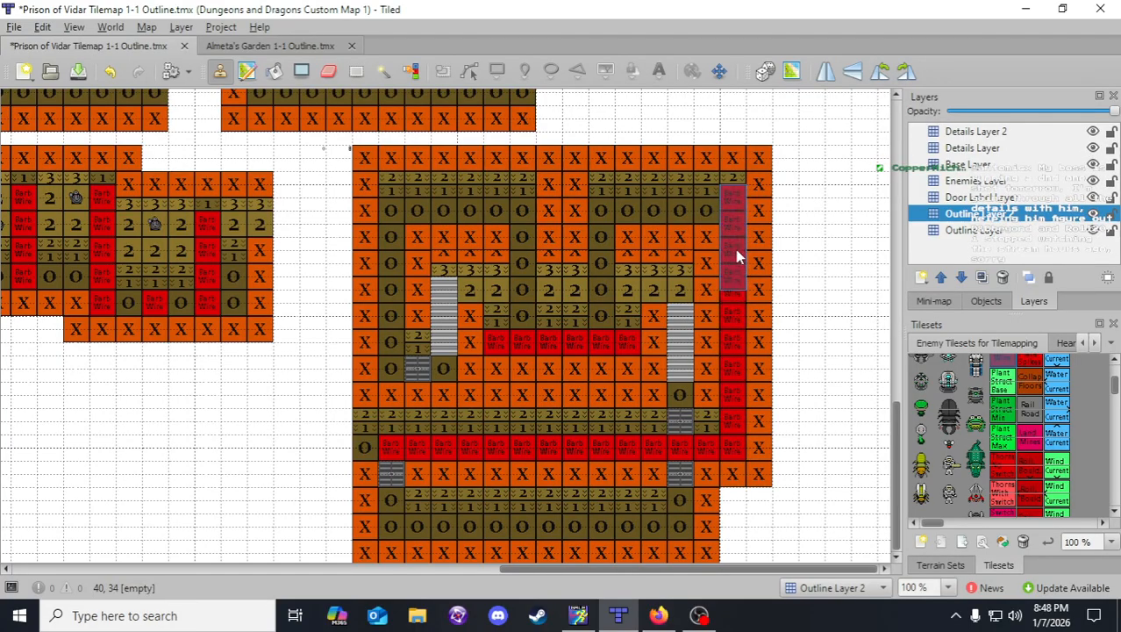
{"action": "left_click", "coordinate": [733, 327]}
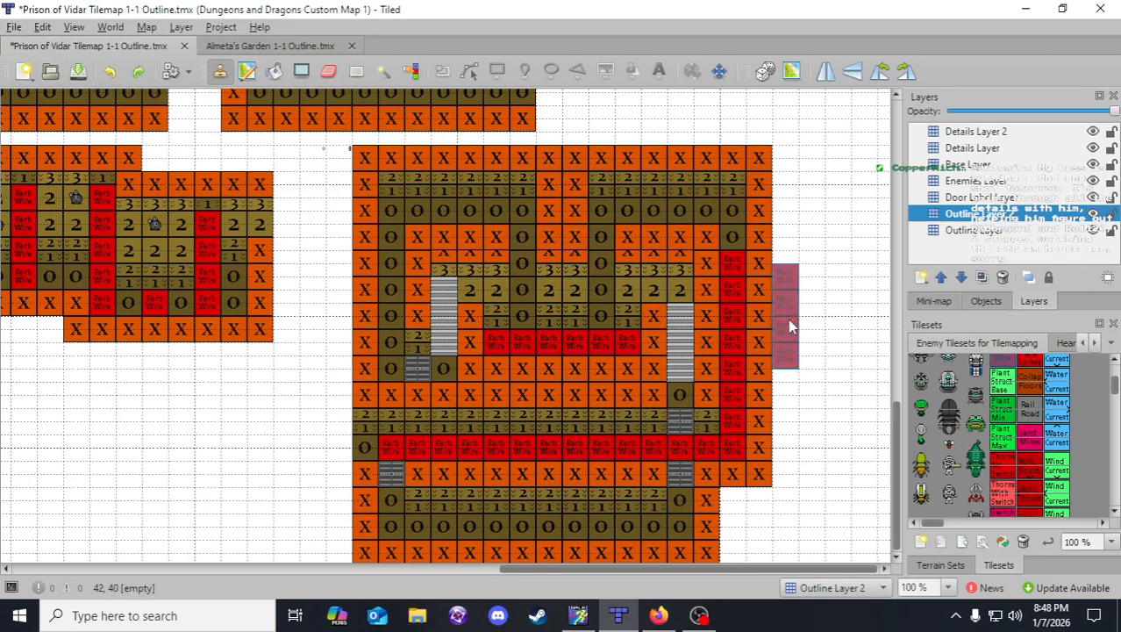
{"action": "left_click", "coordinate": [743, 254]}
{"action": "left_click", "coordinate": [79, 72]}
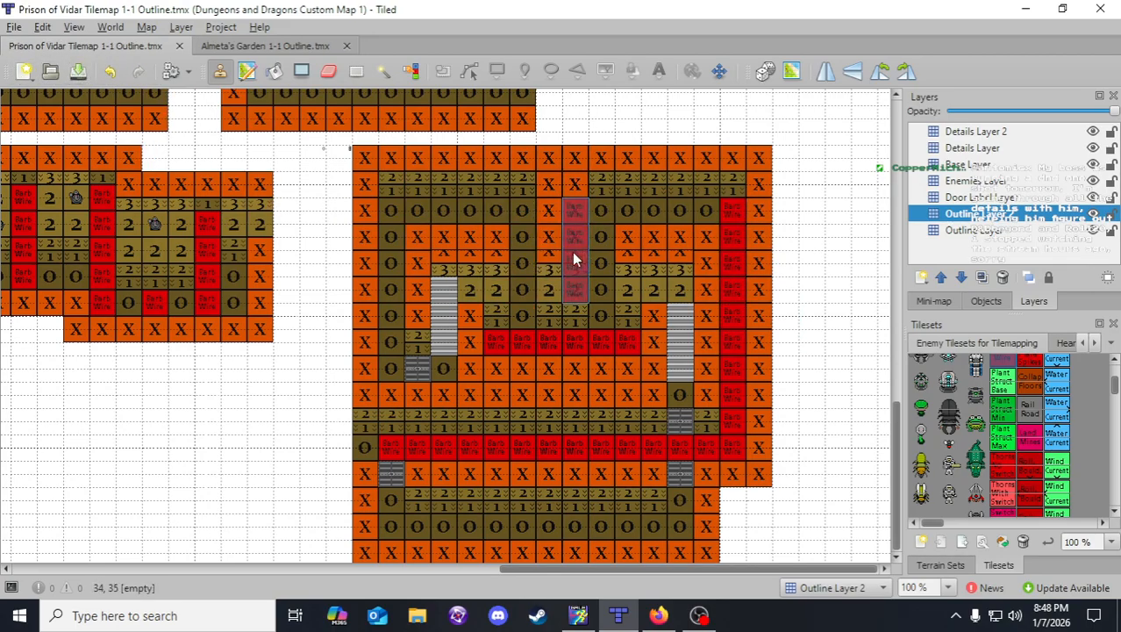
- Extend Barb Wire west along the northeast 0 row and down the narrow passage into the central chamber
{"action": "left_click", "coordinate": [729, 220]}
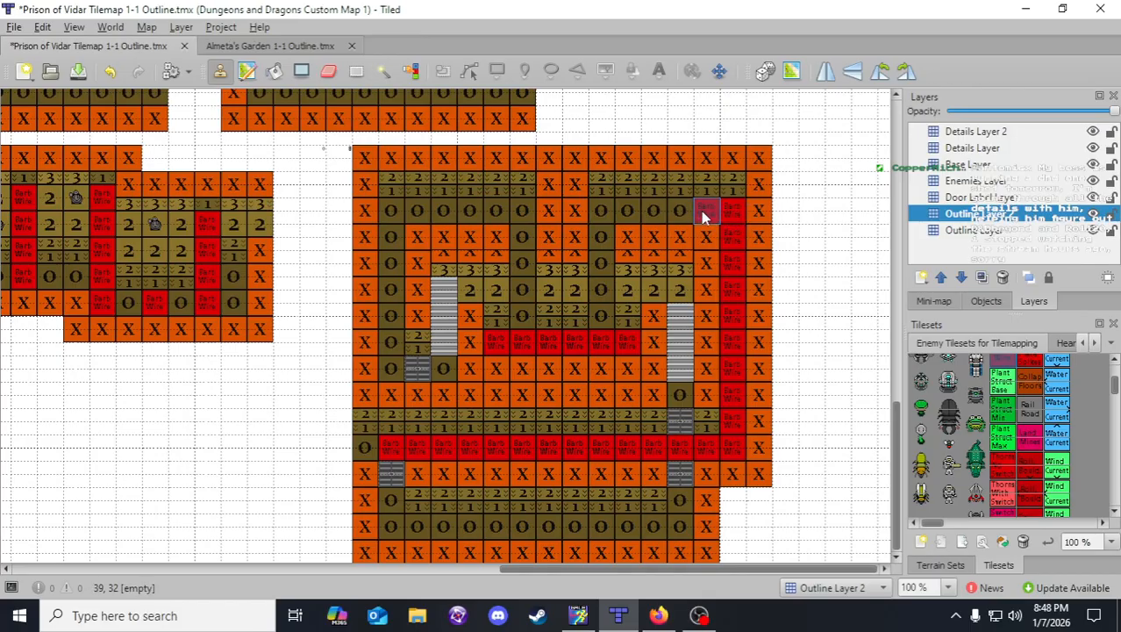
{"action": "left_click", "coordinate": [677, 209]}
{"action": "left_click", "coordinate": [104, 75]}
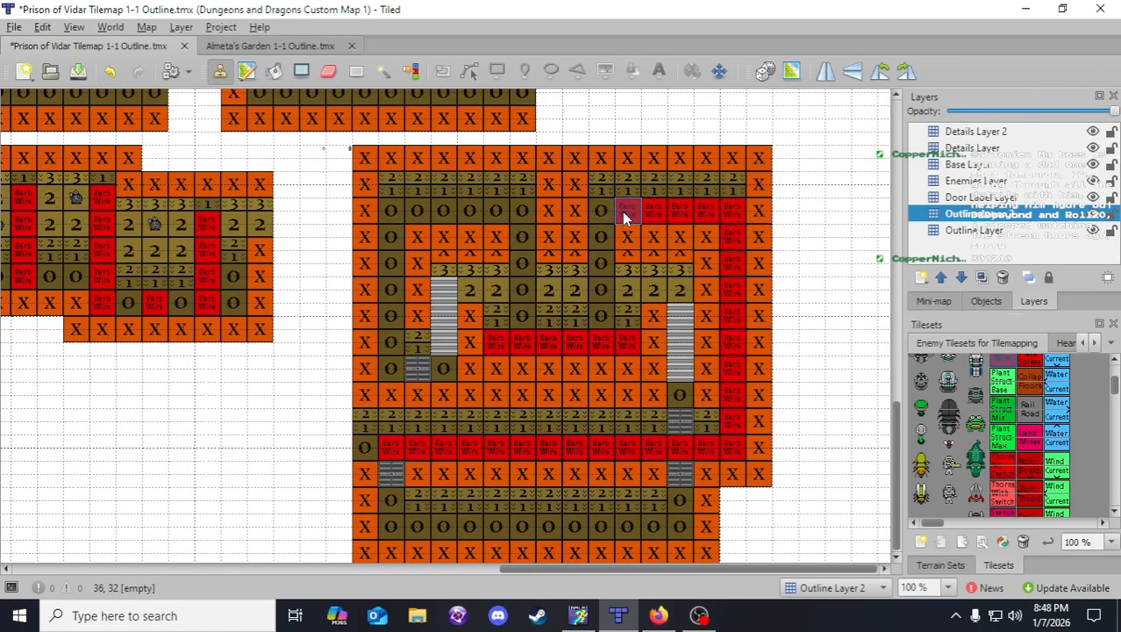
{"action": "left_click", "coordinate": [603, 292]}
{"action": "left_click", "coordinate": [601, 319]}
- Line the western narrow passage with Barb Wire from the central chamber up to the northwest 0 row
{"action": "left_click", "coordinate": [518, 317]}
{"action": "left_click", "coordinate": [523, 291]}
{"action": "left_click", "coordinate": [521, 244]}
{"action": "left_click", "coordinate": [521, 222]}
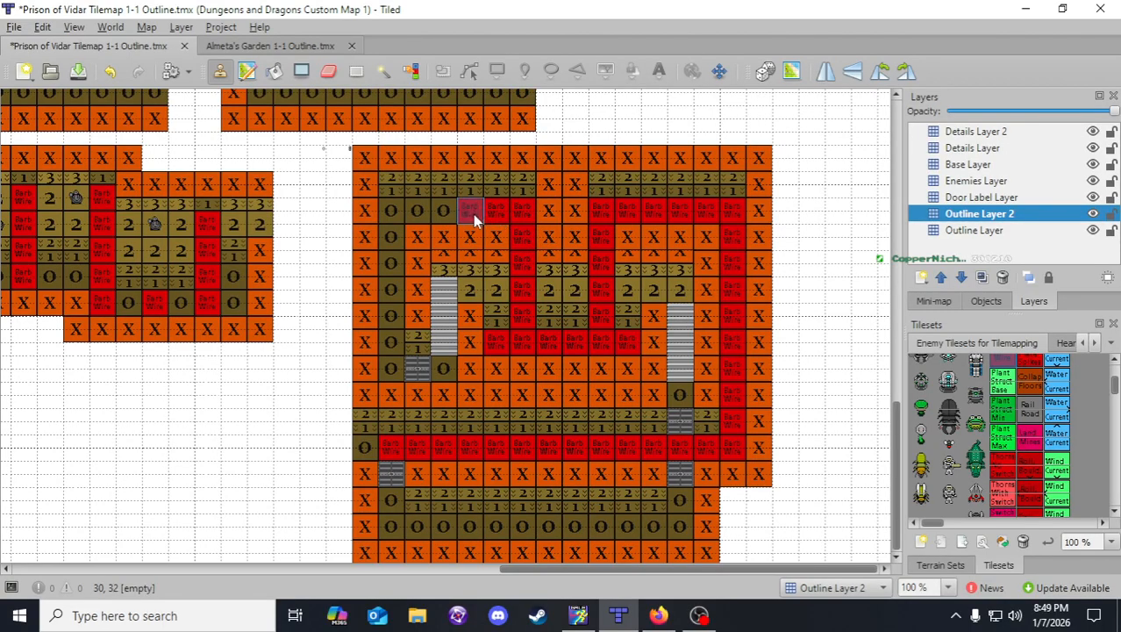
- Cover the northwest 0 row and the western 0 column with Barb Wire, stopping one tile above the door's row
{"action": "left_click", "coordinate": [393, 212]}
{"action": "left_click", "coordinate": [391, 238]}
{"action": "left_click", "coordinate": [384, 277]}
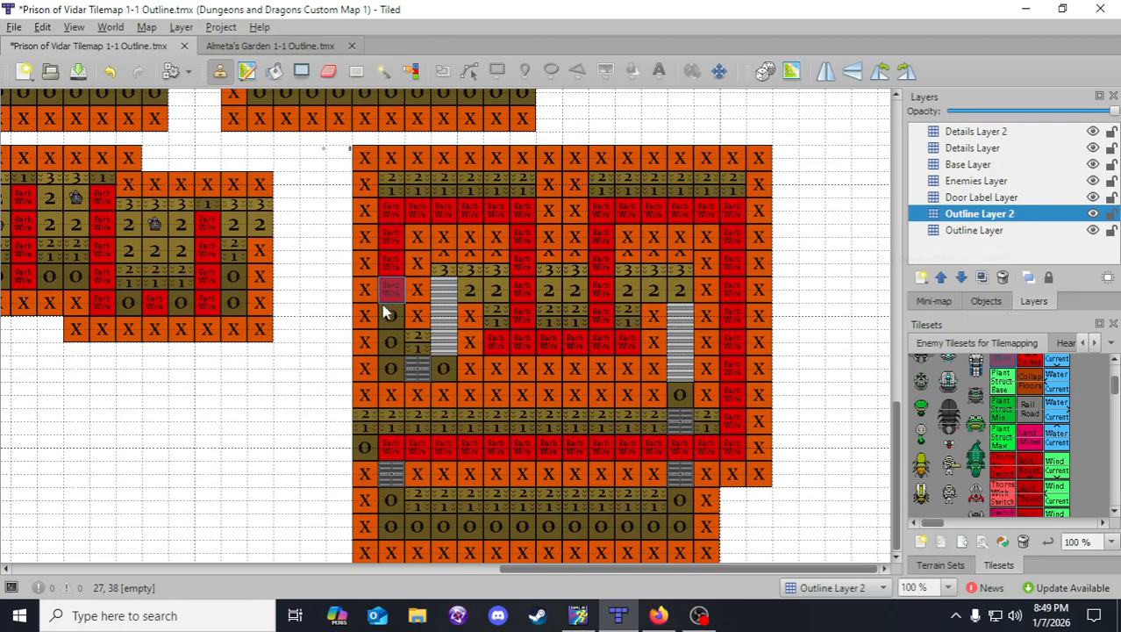
{"action": "left_click", "coordinate": [384, 331]}
{"action": "left_click", "coordinate": [388, 351]}
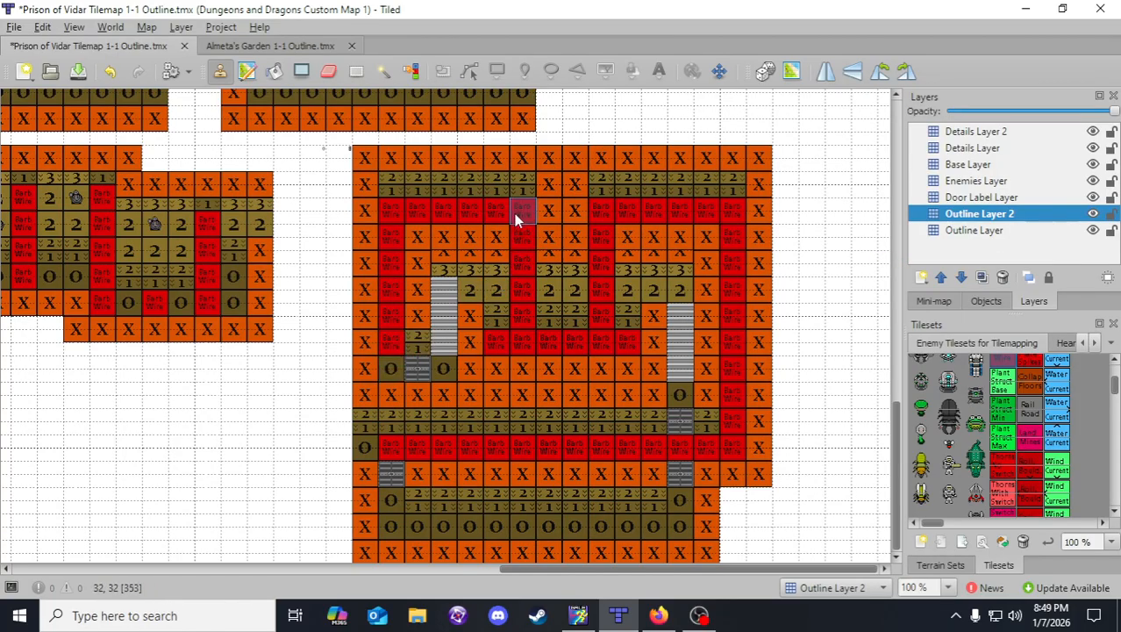
- Stamp the grated door tile from Heartwell Tileset 1 onto the western door between the two 0 tiles in room 8, and save the map
{"action": "left_click", "coordinate": [78, 72]}
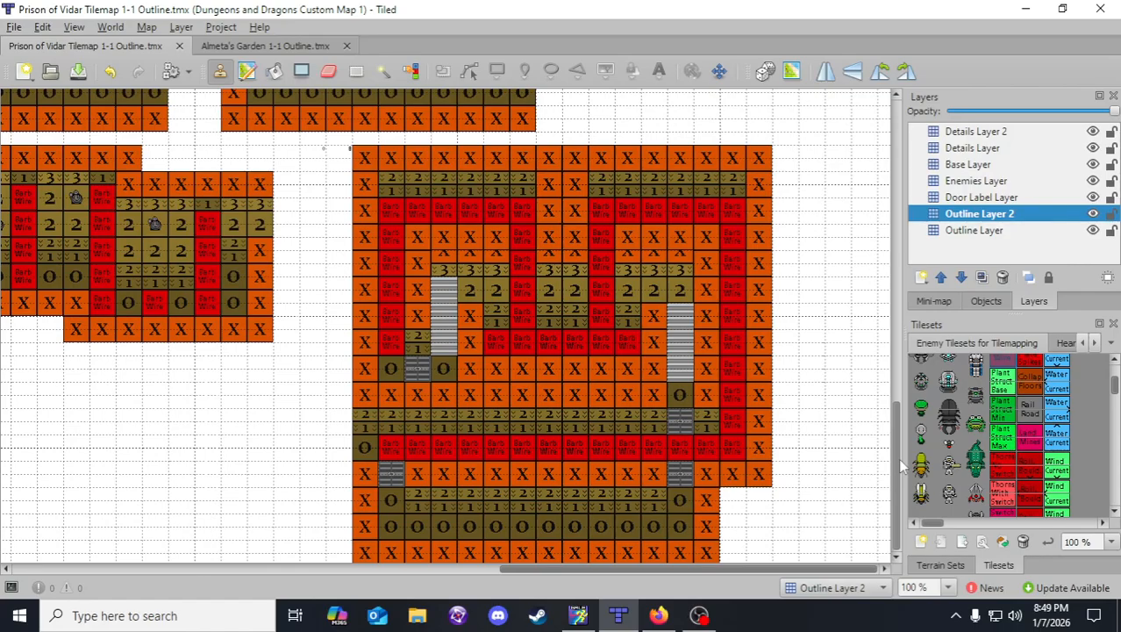
{"action": "left_click", "coordinate": [1062, 343]}
{"action": "scroll", "coordinate": [989, 463], "scroll_direction": "up", "scroll_amount": 3}
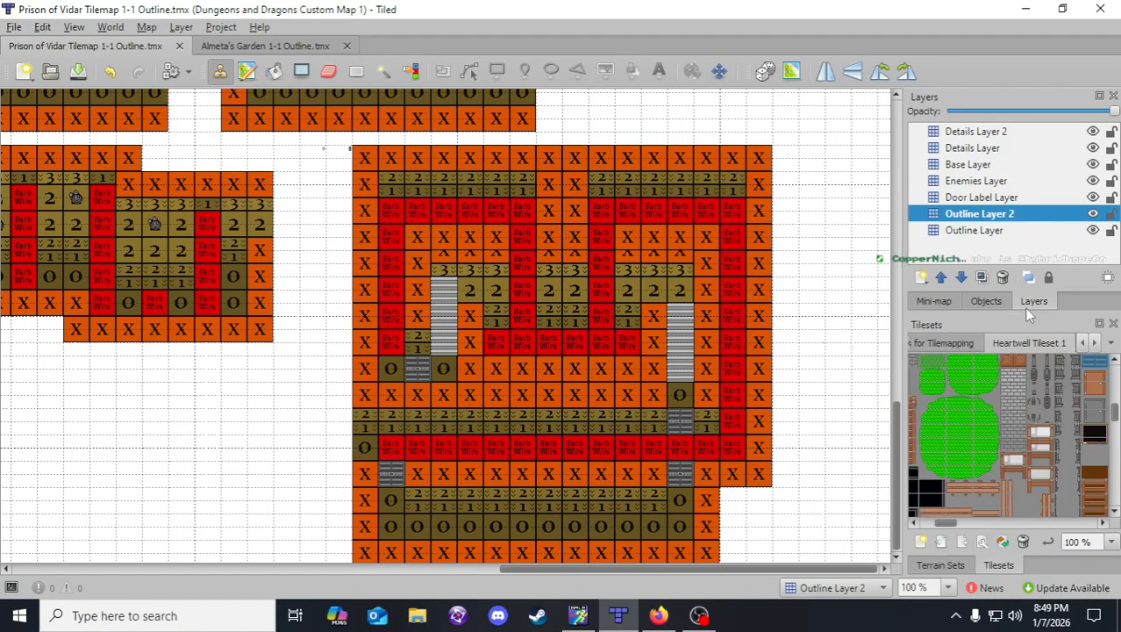
{"action": "left_click_drag", "start_coordinate": [949, 522], "coordinate": [965, 524]}
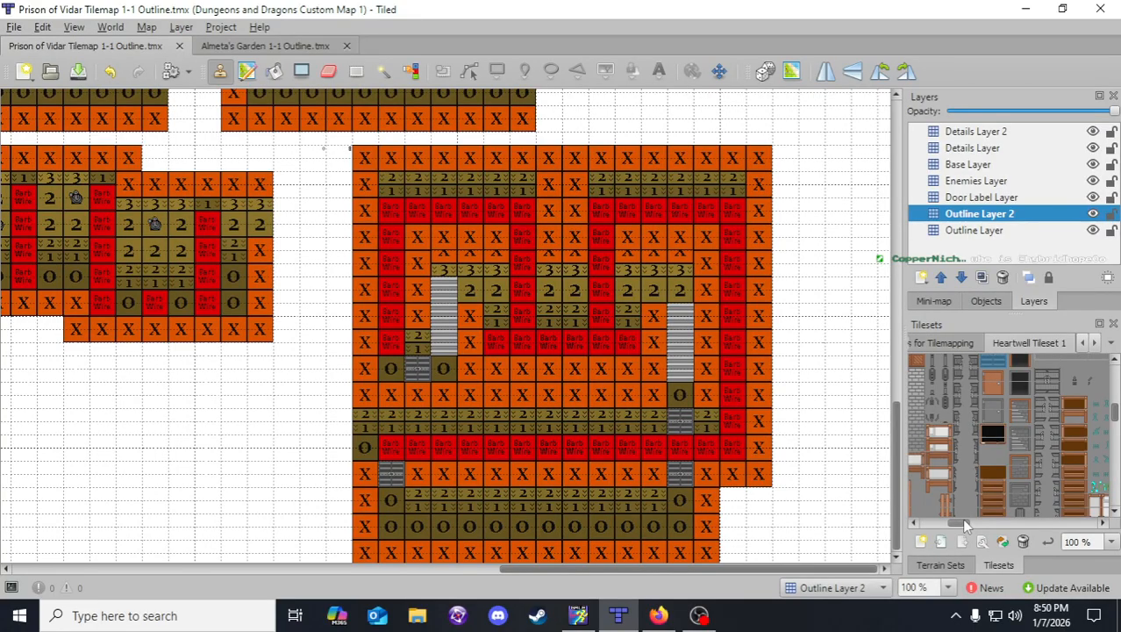
{"action": "scroll", "coordinate": [1064, 435], "scroll_direction": "up", "scroll_amount": 2}
{"action": "scroll", "coordinate": [1074, 446], "scroll_direction": "down", "scroll_amount": 5}
{"action": "left_click_drag", "start_coordinate": [969, 521], "coordinate": [980, 424]}
{"action": "left_click", "coordinate": [966, 379]}
{"action": "left_click", "coordinate": [411, 377]}
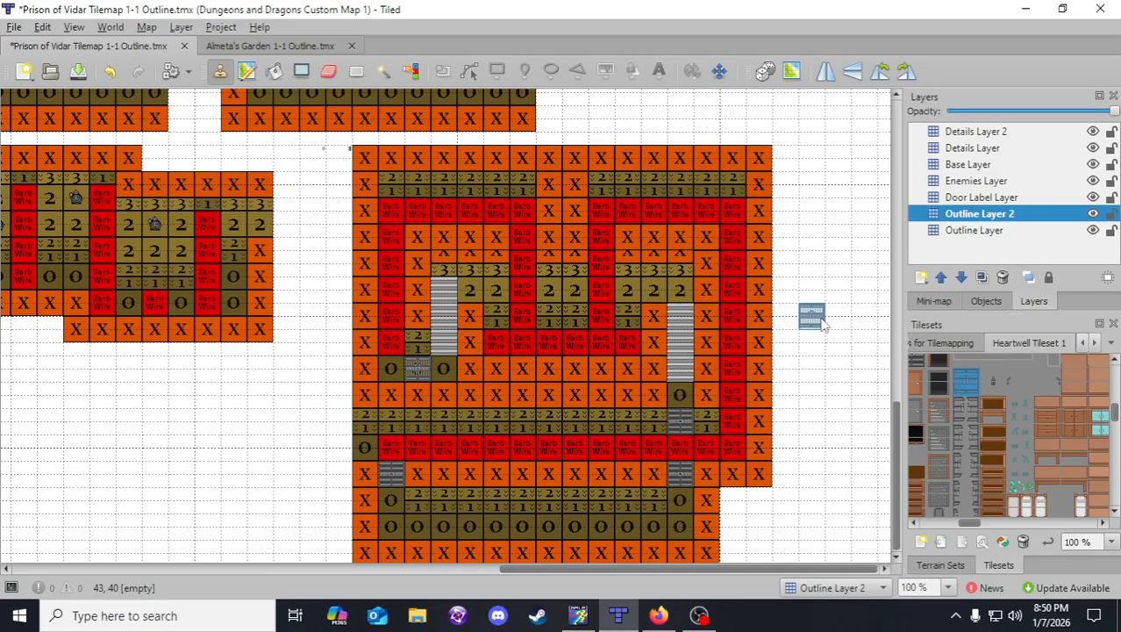
{"action": "key", "text": "ctrl+s"}
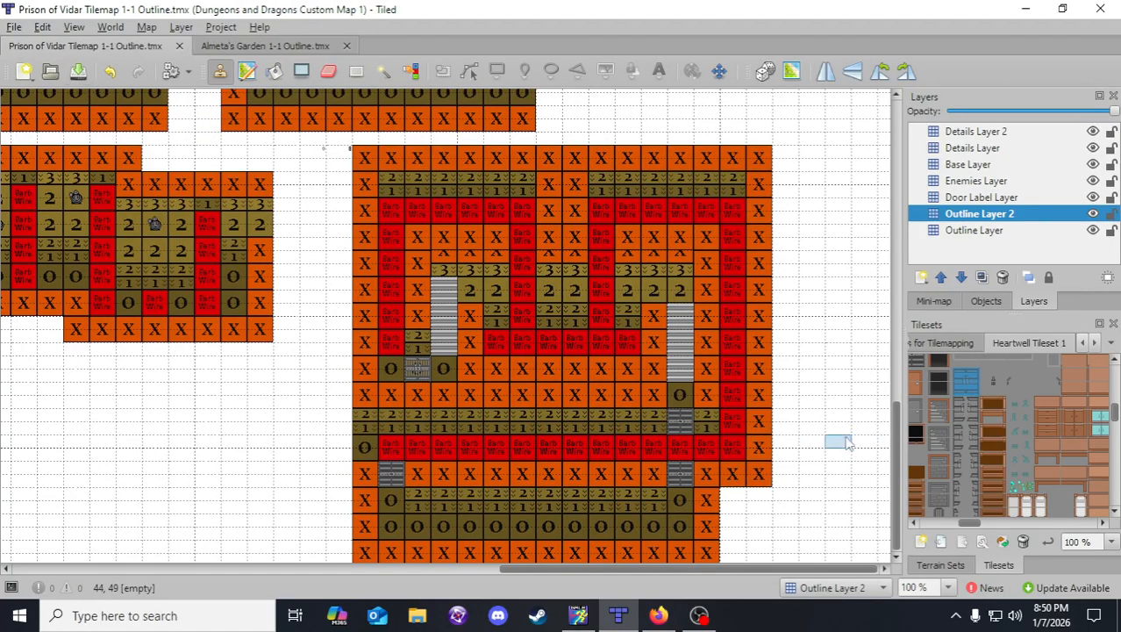
- Review room 8's layout and the outlines of the earlier rooms, including the spotlight and Barb Wire legend
{"action": "scroll", "coordinate": [814, 474], "scroll_direction": "down", "scroll_amount": 2}
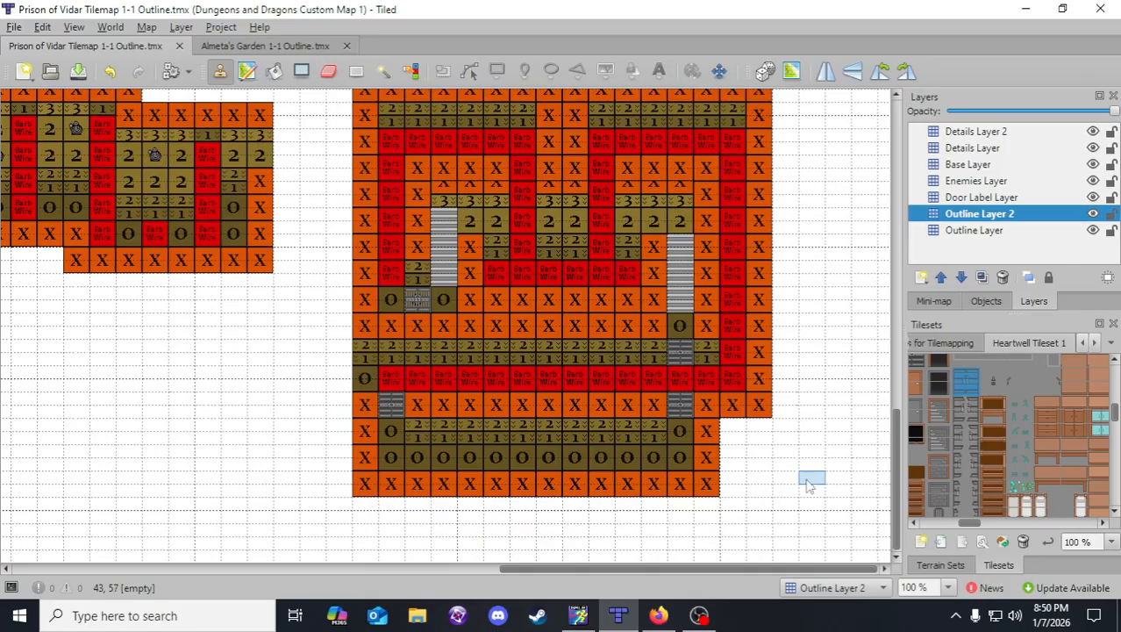
{"action": "mouse_move", "coordinate": [633, 568]}
{"action": "left_mouse_down"}
{"action": "mouse_move", "coordinate": [614, 571]}
{"action": "mouse_move", "coordinate": [637, 574]}
{"action": "left_mouse_up"}
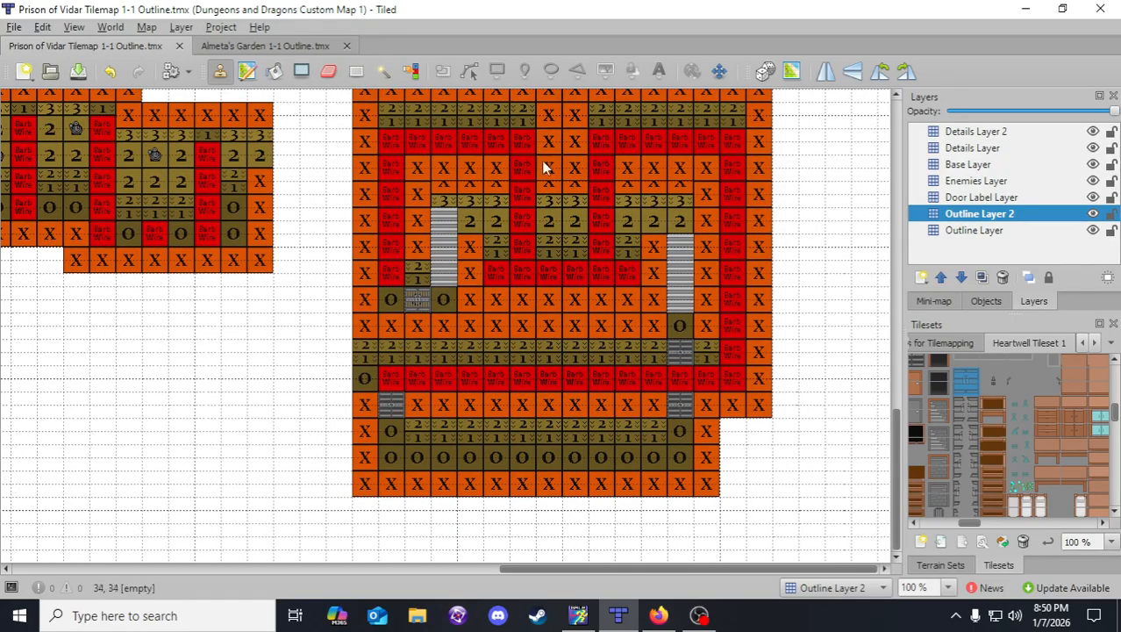
{"action": "scroll", "coordinate": [529, 288], "scroll_direction": "up", "scroll_amount": 2}
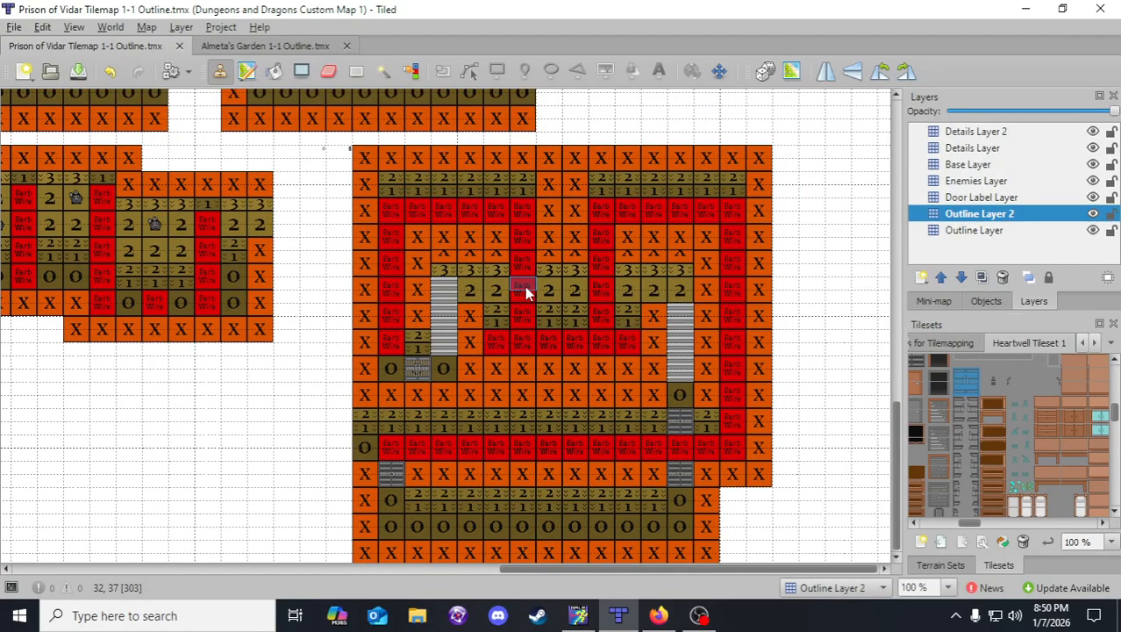
{"action": "scroll", "coordinate": [525, 285], "scroll_direction": "up", "scroll_amount": 2}
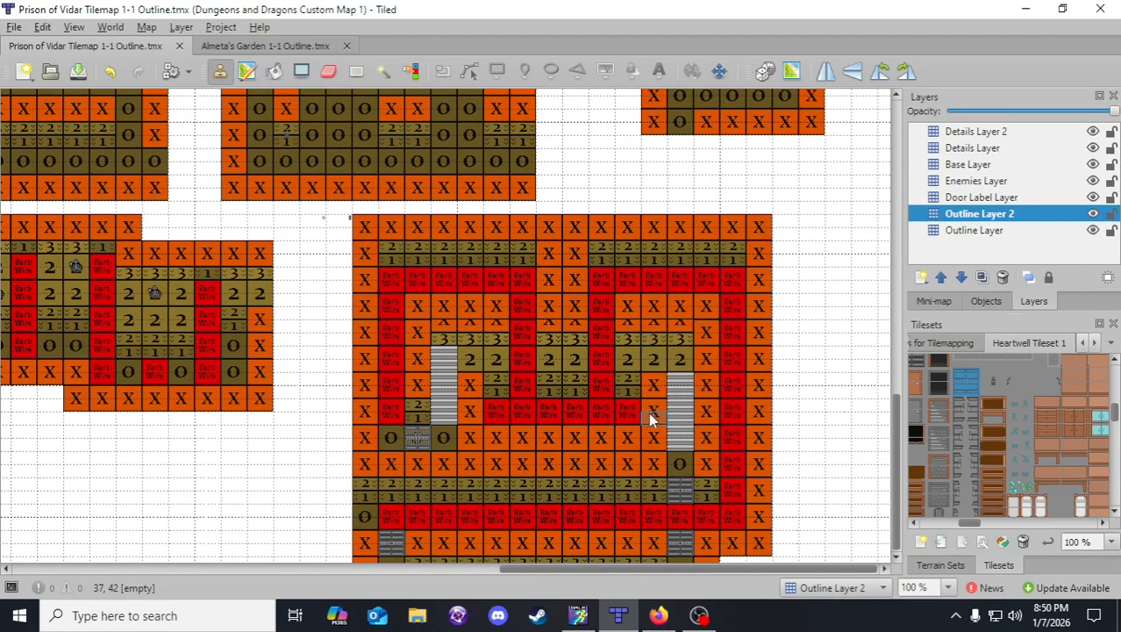
{"action": "scroll", "coordinate": [628, 520], "scroll_direction": "up", "scroll_amount": 2}
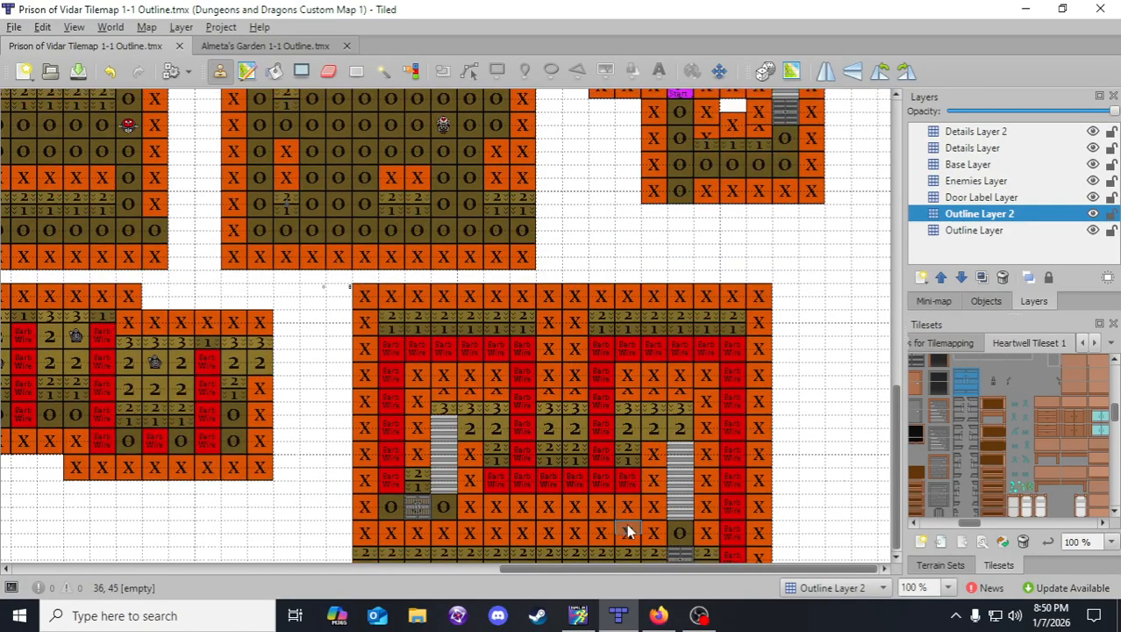
{"action": "left_click_drag", "start_coordinate": [673, 573], "coordinate": [417, 569]}
{"action": "scroll", "coordinate": [615, 492], "scroll_direction": "down", "scroll_amount": 2}
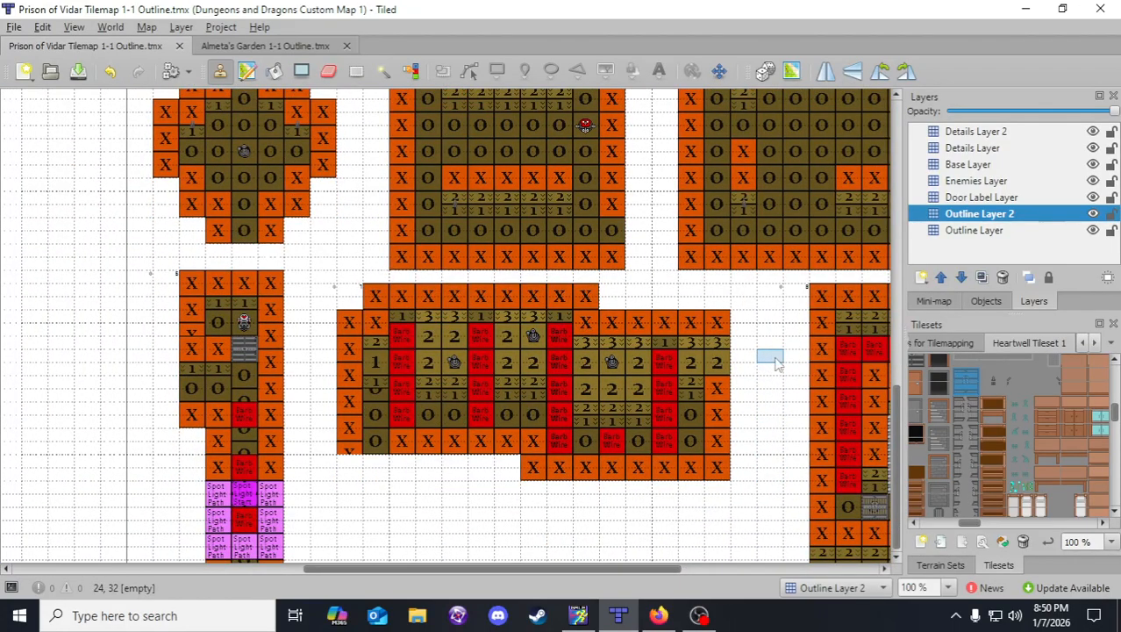
{"action": "scroll", "coordinate": [664, 368], "scroll_direction": "up", "scroll_amount": 8}
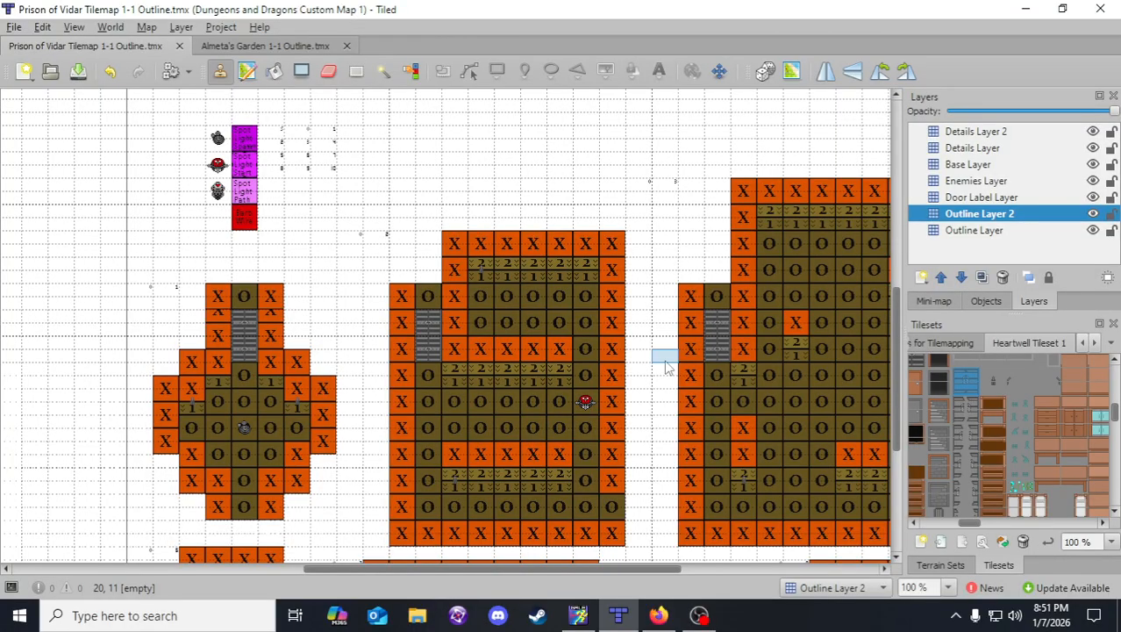
{"action": "scroll", "coordinate": [664, 367], "scroll_direction": "down", "scroll_amount": 4}
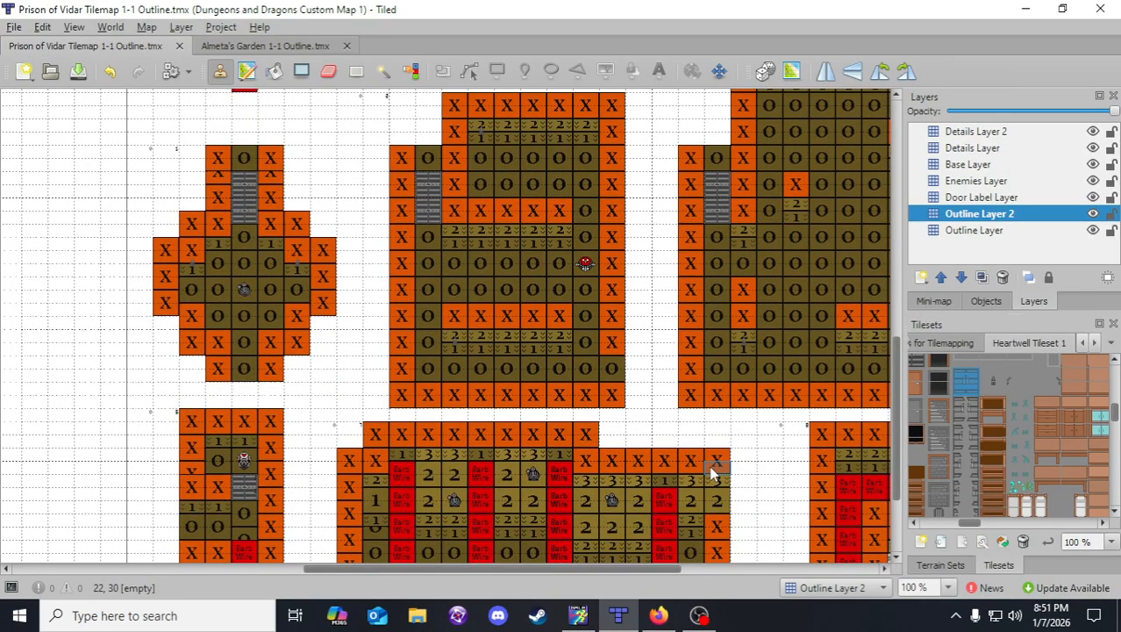
{"action": "scroll", "coordinate": [712, 474], "scroll_direction": "up", "scroll_amount": 6}
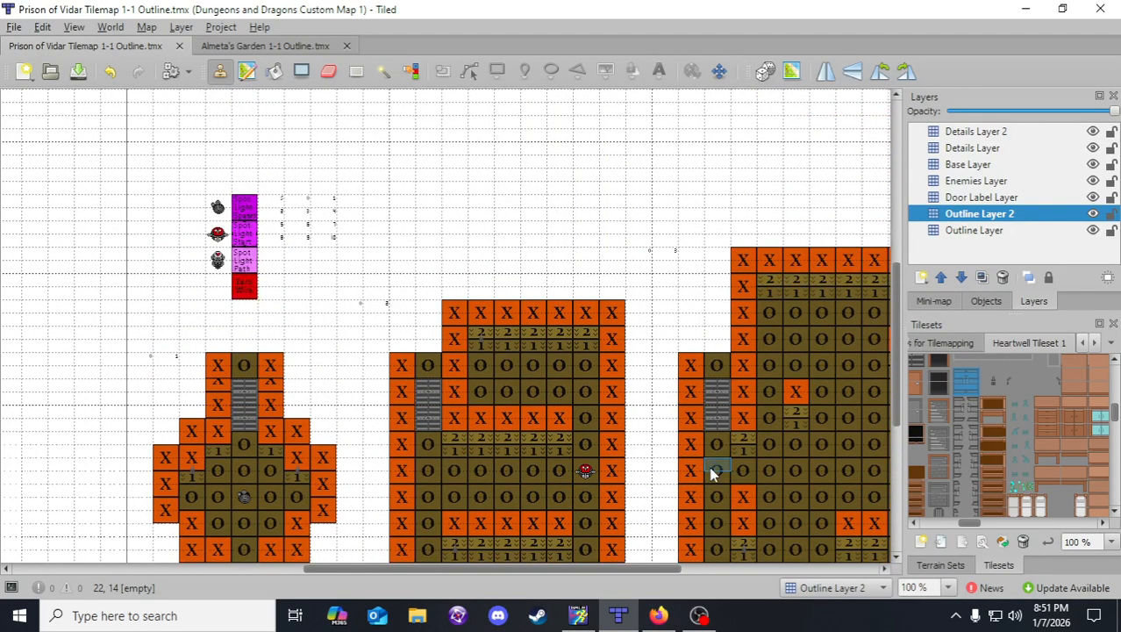
{"action": "scroll", "coordinate": [702, 471], "scroll_direction": "down", "scroll_amount": 2}
{"action": "left_click_drag", "start_coordinate": [533, 570], "coordinate": [579, 571]}
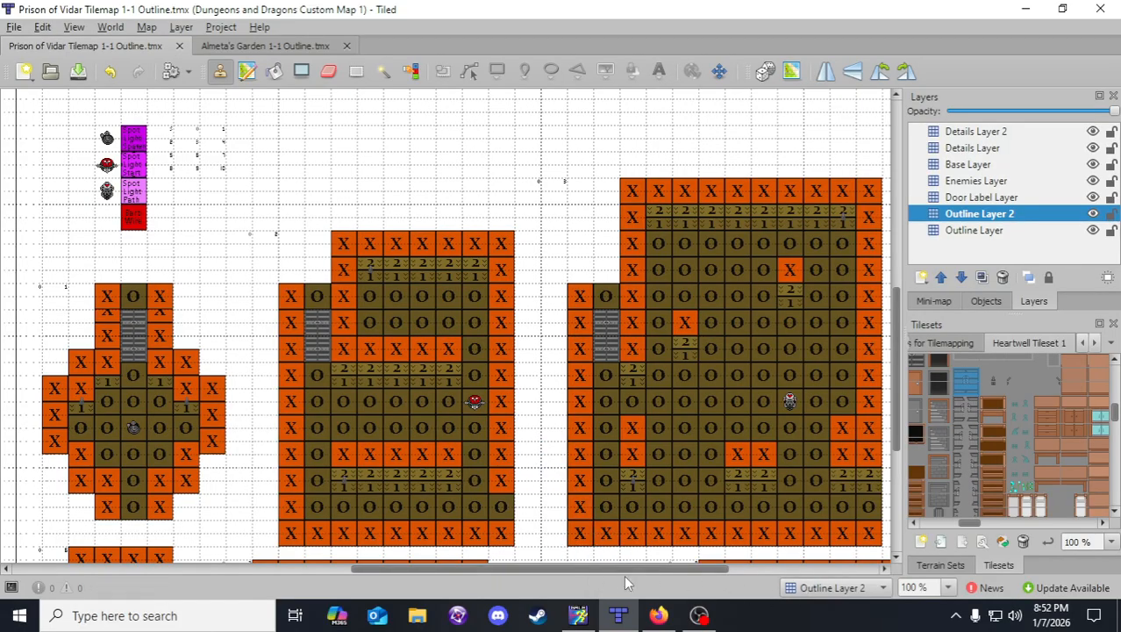
{"action": "scroll", "coordinate": [623, 570], "scroll_direction": "right", "scroll_amount": 1}
{"action": "left_click_drag", "start_coordinate": [624, 570], "coordinate": [552, 549]}
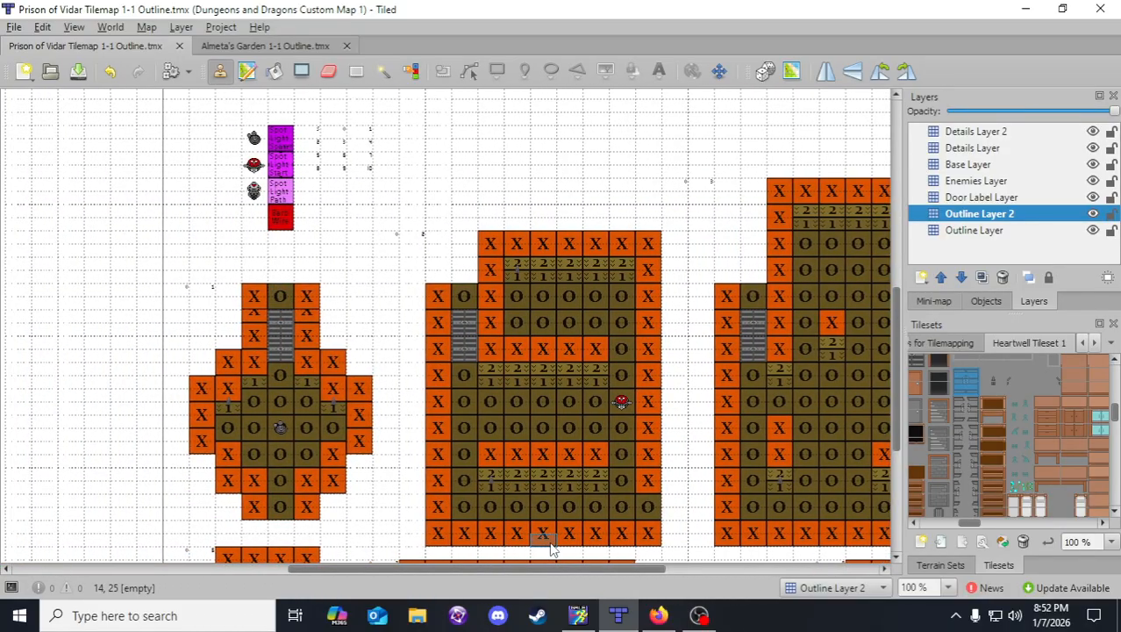